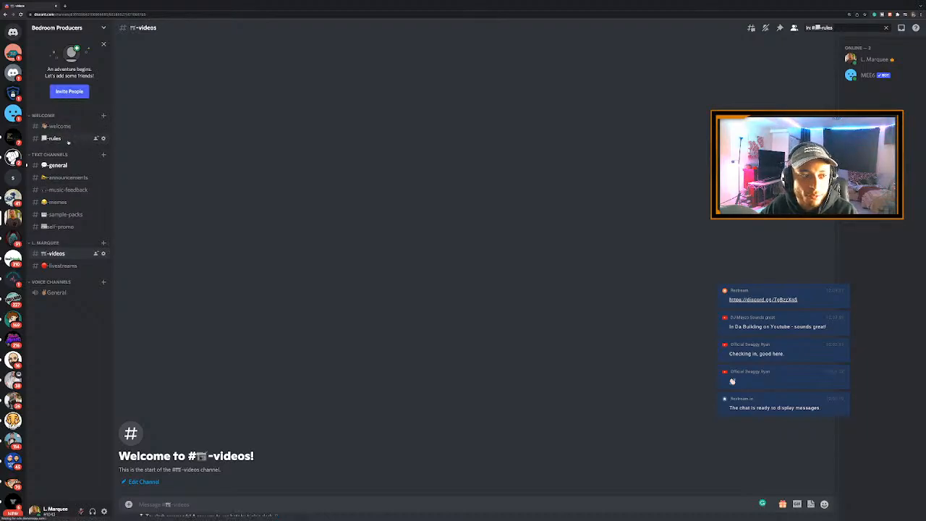
Review the rules, general, announcements, music-feedback, memes, sample-packs, self-promo, videos and livestreams channels of the Bedroom Producers server
{"action": "left_click", "coordinate": [68, 142]}
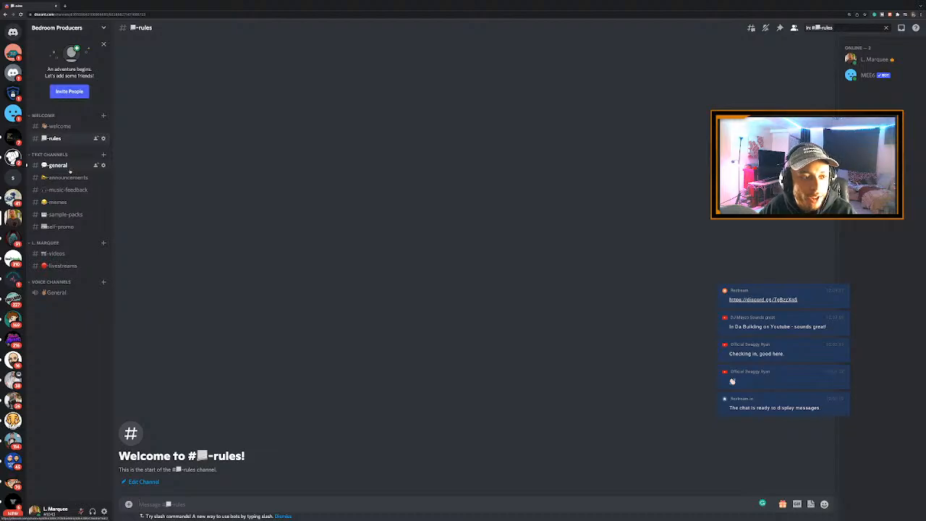
{"action": "left_click", "coordinate": [70, 169]}
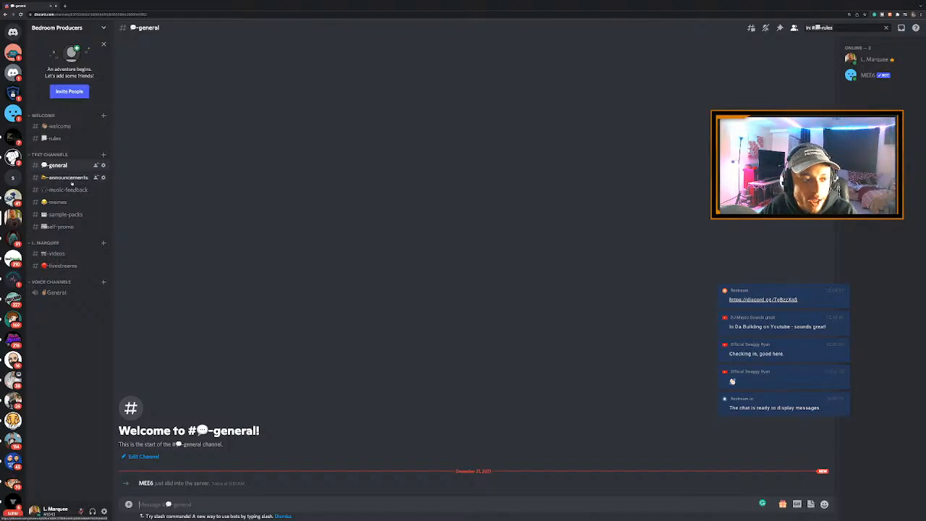
{"action": "left_click", "coordinate": [72, 181]}
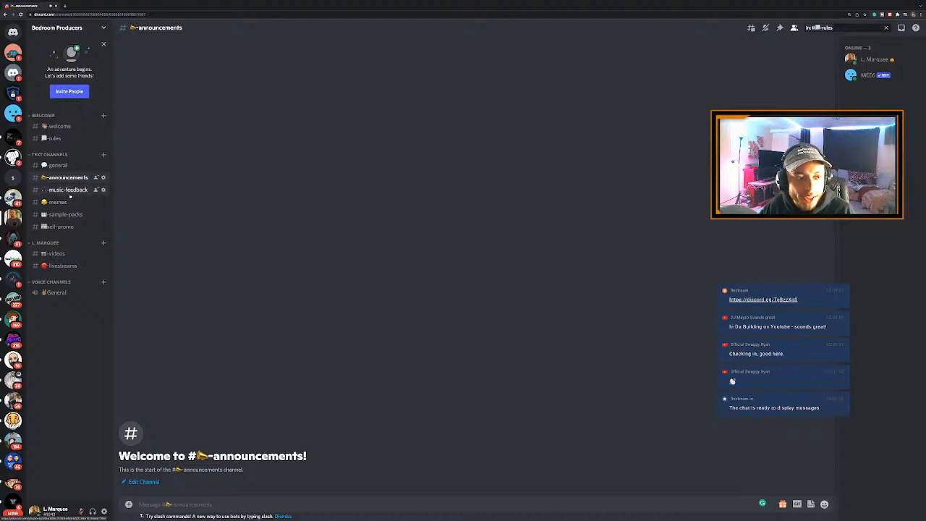
{"action": "left_click", "coordinate": [69, 190]}
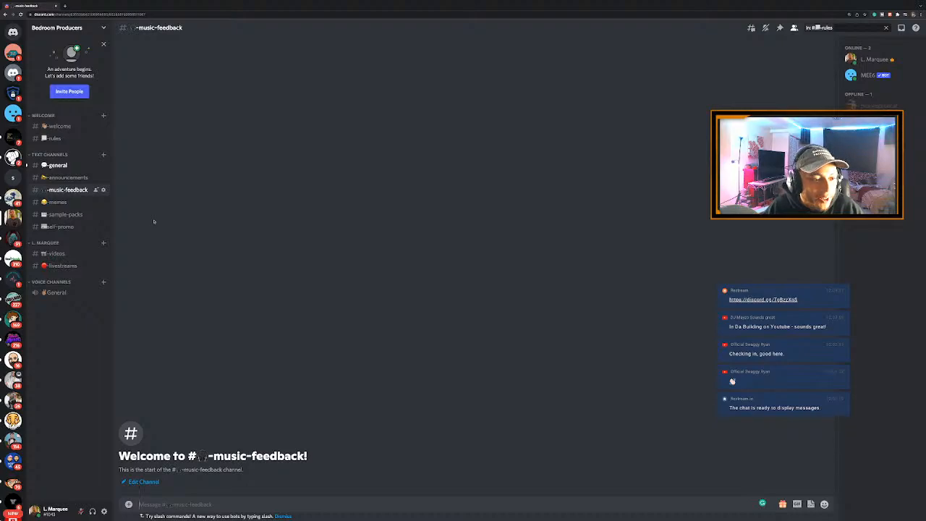
{"action": "left_click", "coordinate": [64, 203]}
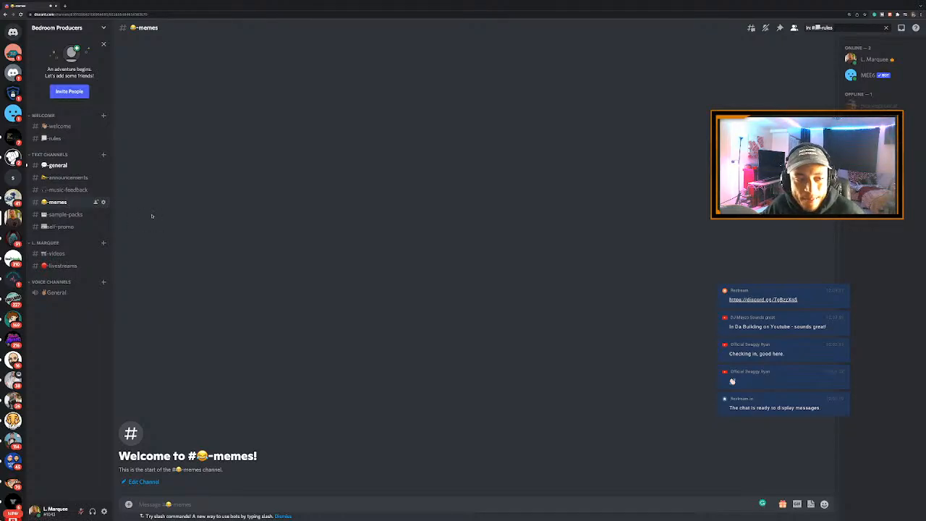
{"action": "left_click", "coordinate": [76, 215]}
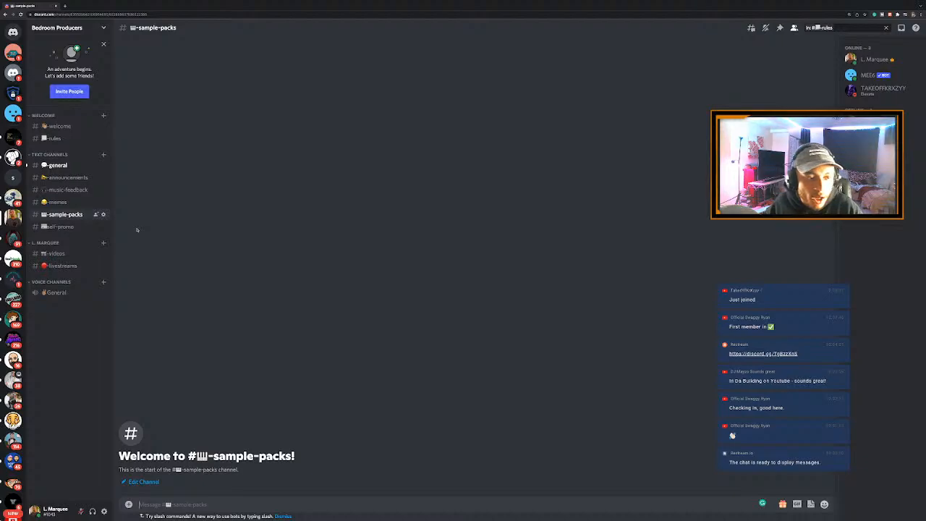
{"action": "left_click", "coordinate": [77, 227]}
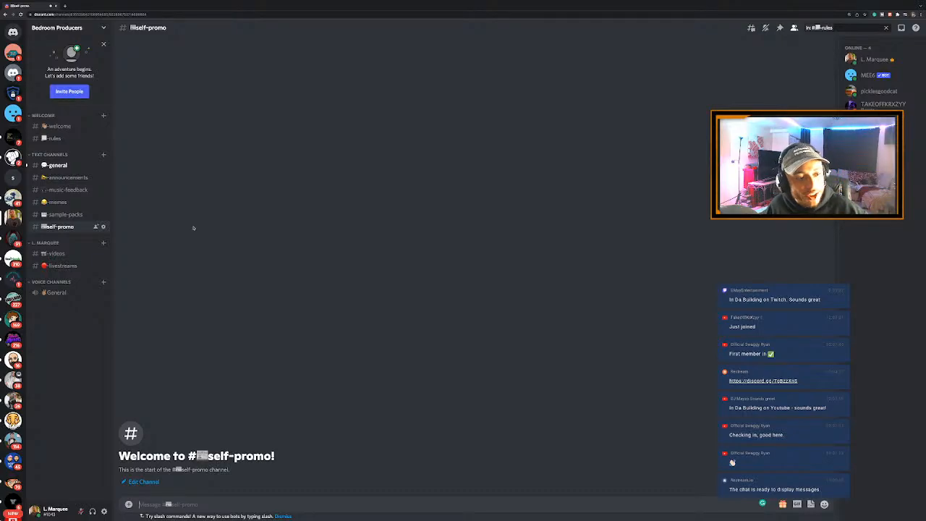
{"action": "left_click", "coordinate": [58, 254]}
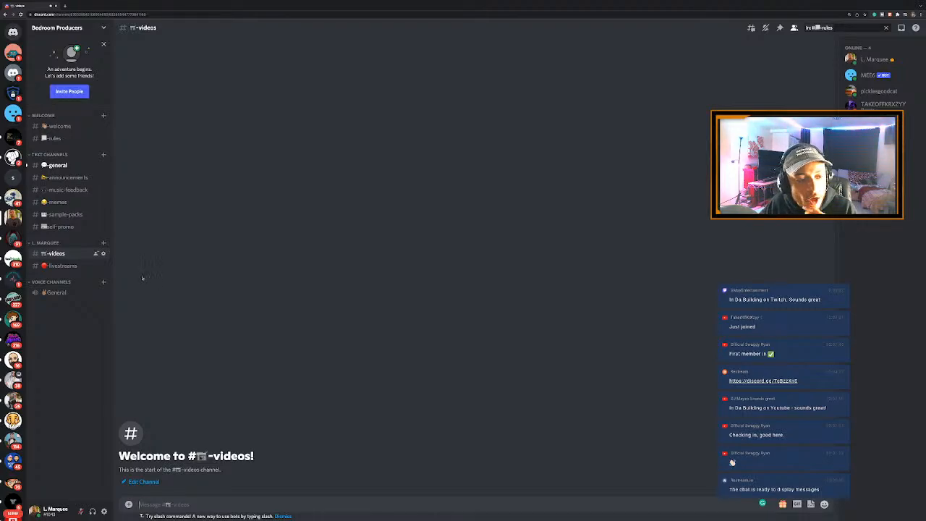
{"action": "left_click", "coordinate": [73, 266]}
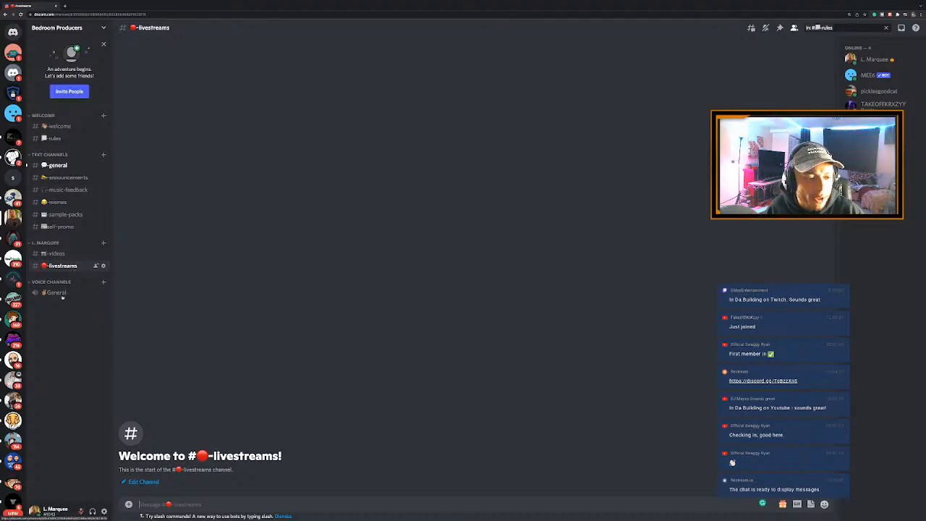
{"action": "left_click", "coordinate": [63, 294]}
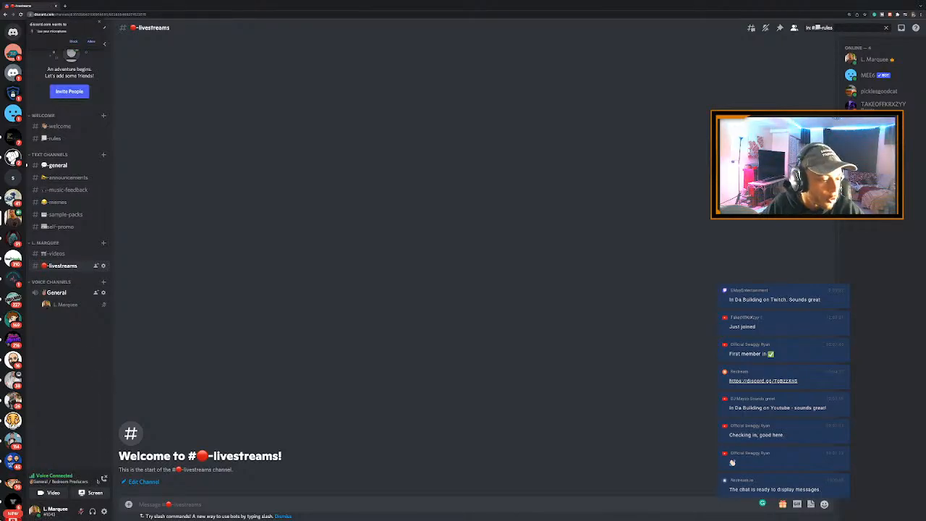
{"action": "left_click", "coordinate": [102, 479]}
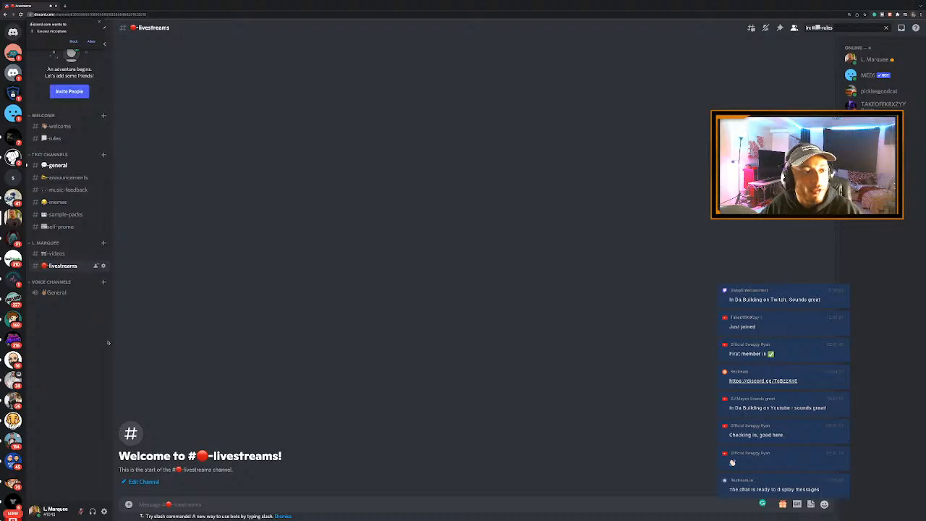
{"action": "left_click", "coordinate": [99, 21]}
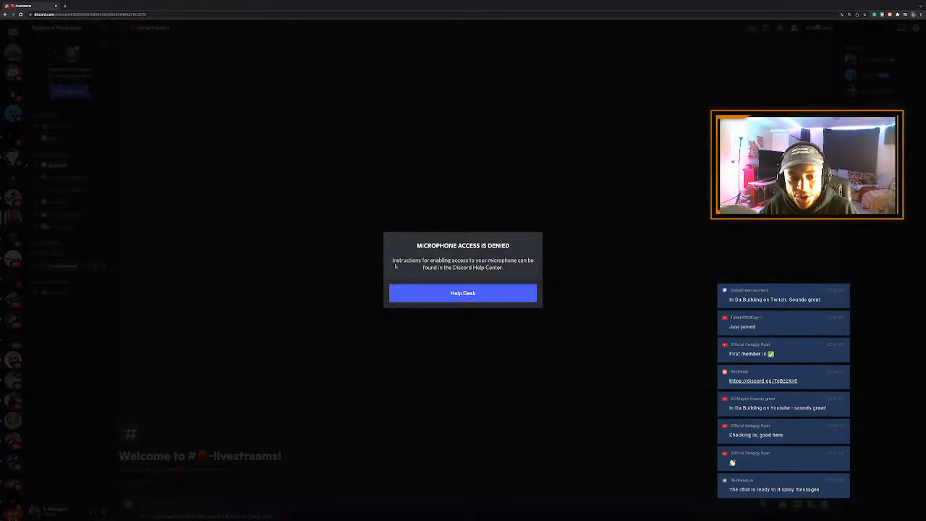
{"action": "left_click", "coordinate": [430, 217]}
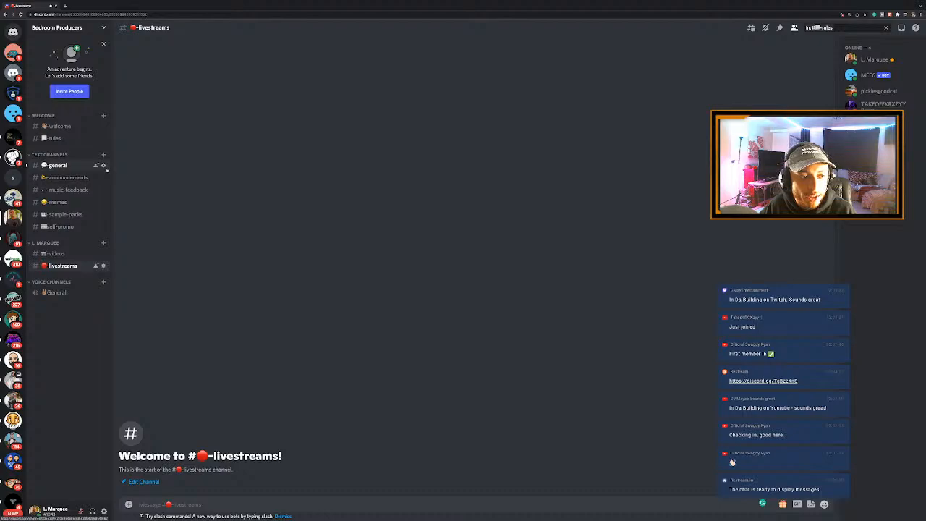
Revisit the general and music-feedback channels, and close the Discord browser page
{"action": "left_click", "coordinate": [106, 169]}
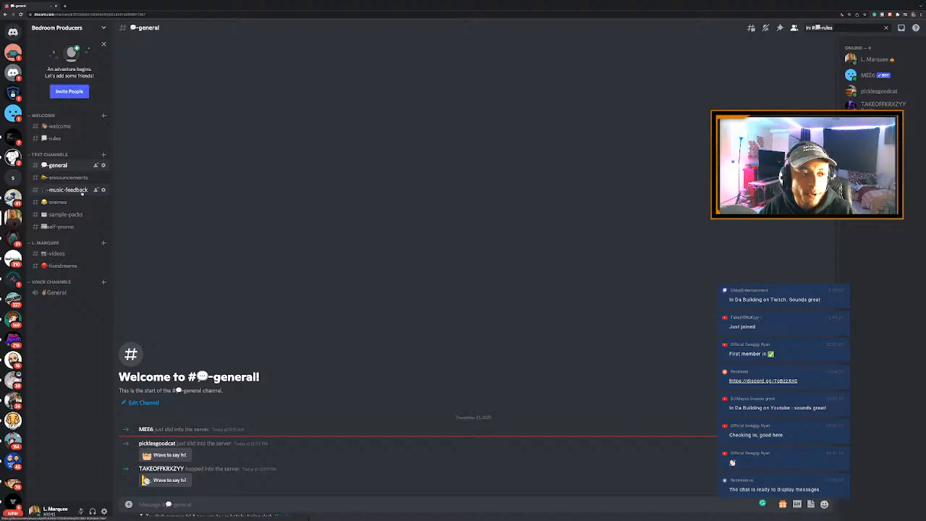
{"action": "left_click", "coordinate": [69, 190]}
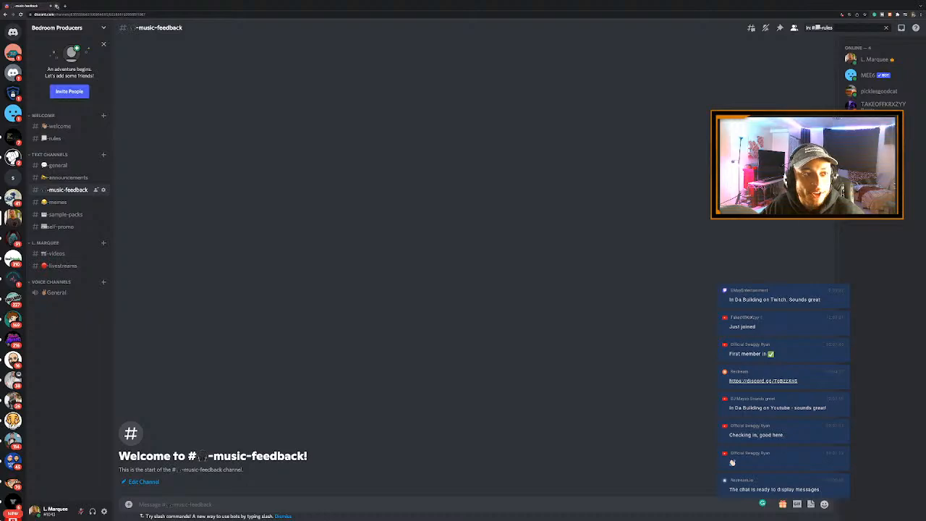
{"action": "left_click", "coordinate": [56, 5]}
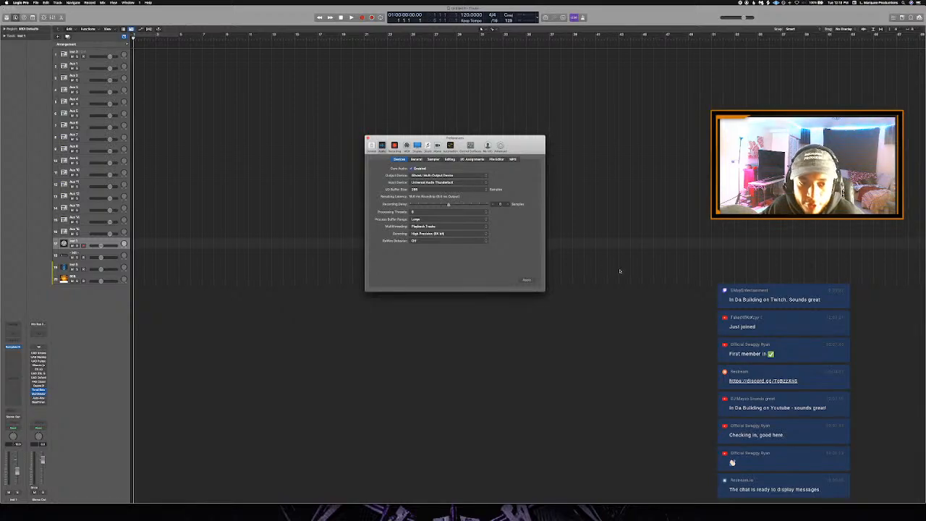
Close the Logic Pro preferences window and bring a Finder window over the empty arrangement
{"action": "left_click", "coordinate": [367, 137]}
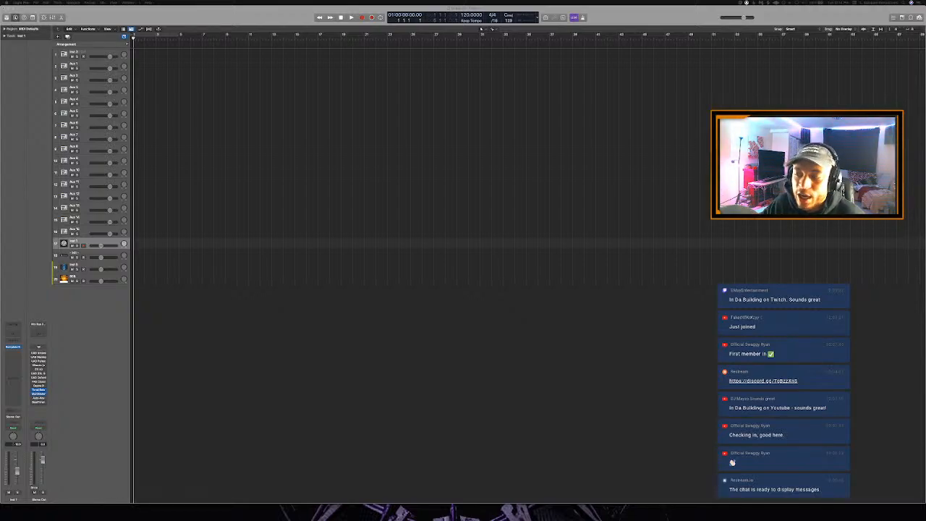
{"action": "left_click_drag", "start_coordinate": [925, 160], "coordinate": [675, 153]}
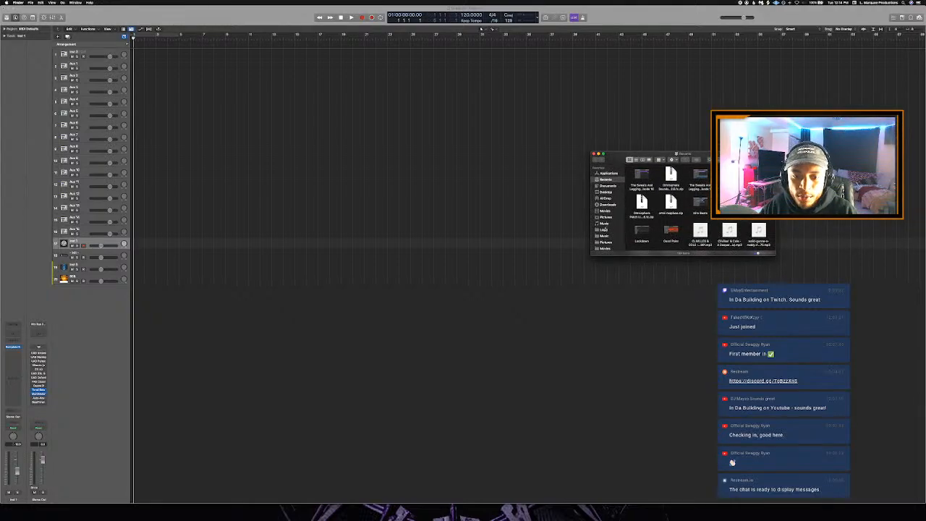
Open the sample packs folder inside the Music folder in Finder
{"action": "left_click", "coordinate": [605, 236]}
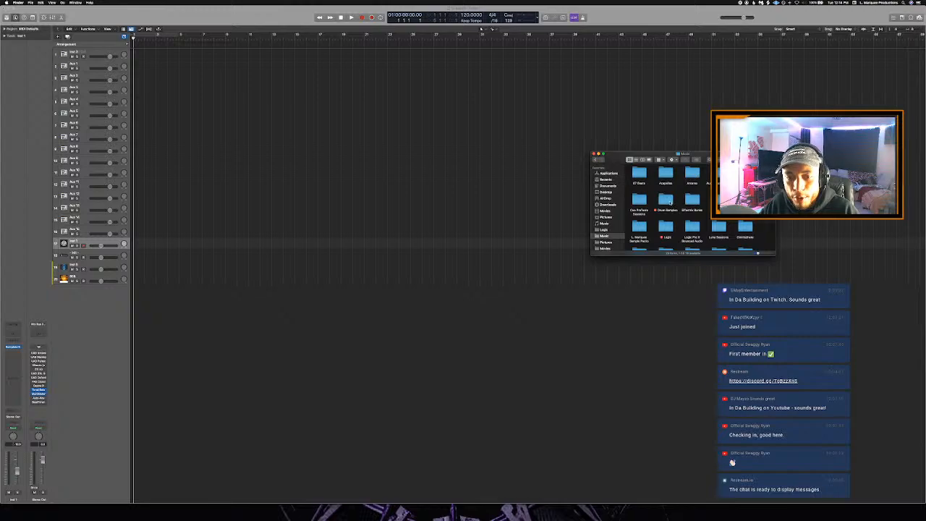
{"action": "scroll", "coordinate": [660, 227], "scroll_direction": "down", "scroll_amount": 2}
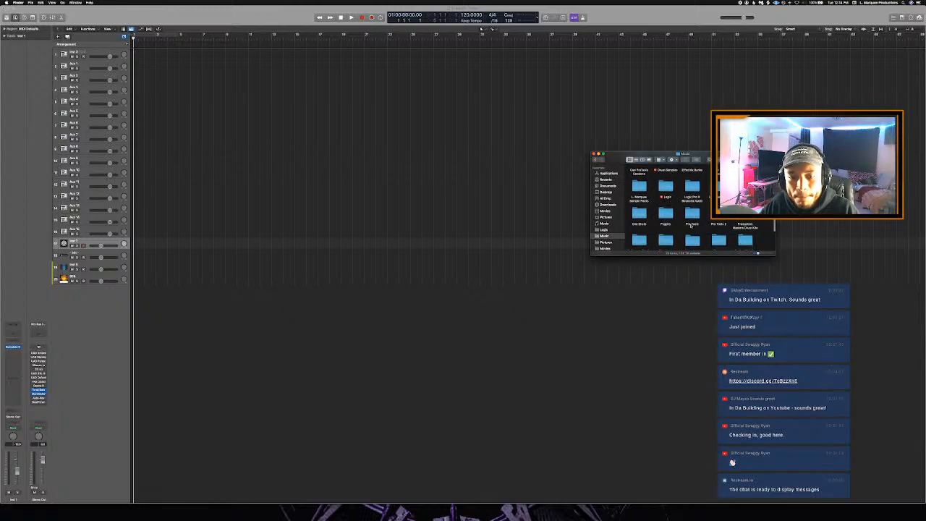
{"action": "scroll", "coordinate": [691, 225], "scroll_direction": "down", "scroll_amount": 3}
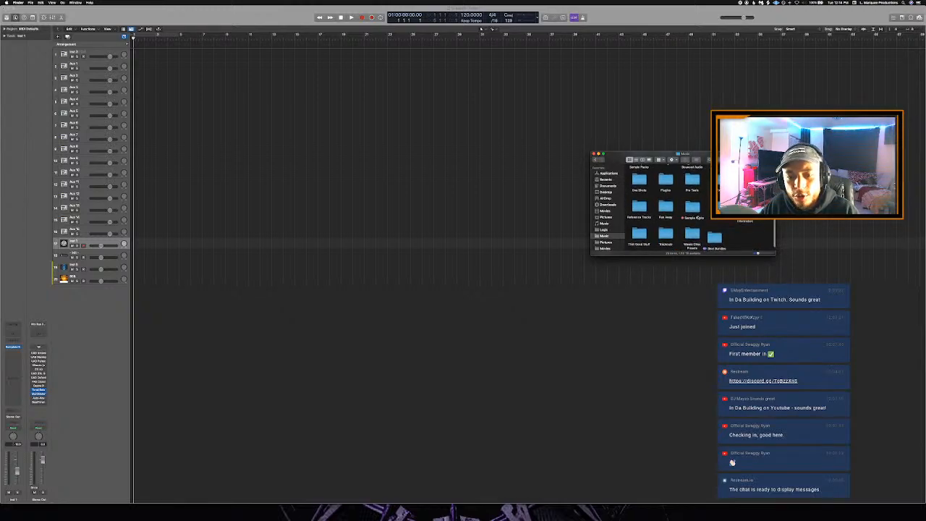
{"action": "left_click", "coordinate": [694, 209]}
{"action": "double_click", "coordinate": [696, 209]}
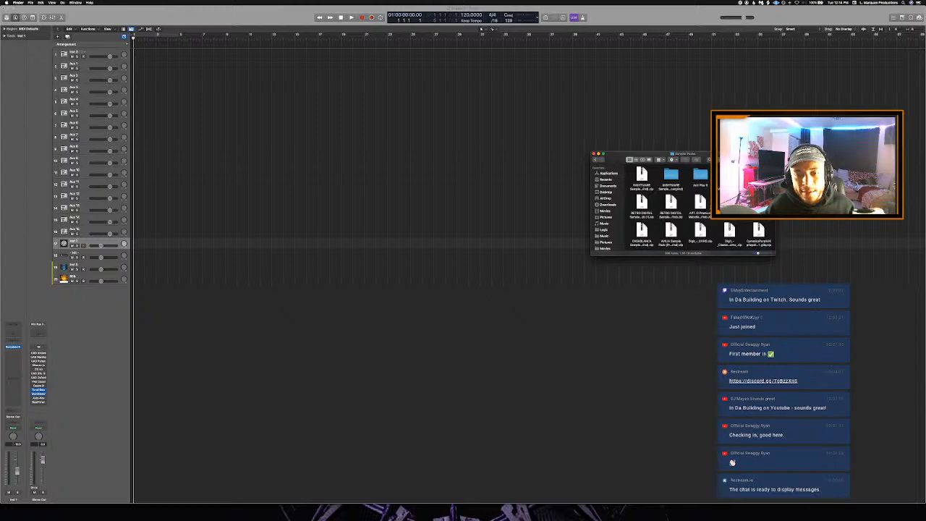
Browse the sample packs, open the DT_02 stems folder of the trap loop pack and preview its bass stem
{"action": "scroll", "coordinate": [683, 210], "scroll_direction": "down", "scroll_amount": 5}
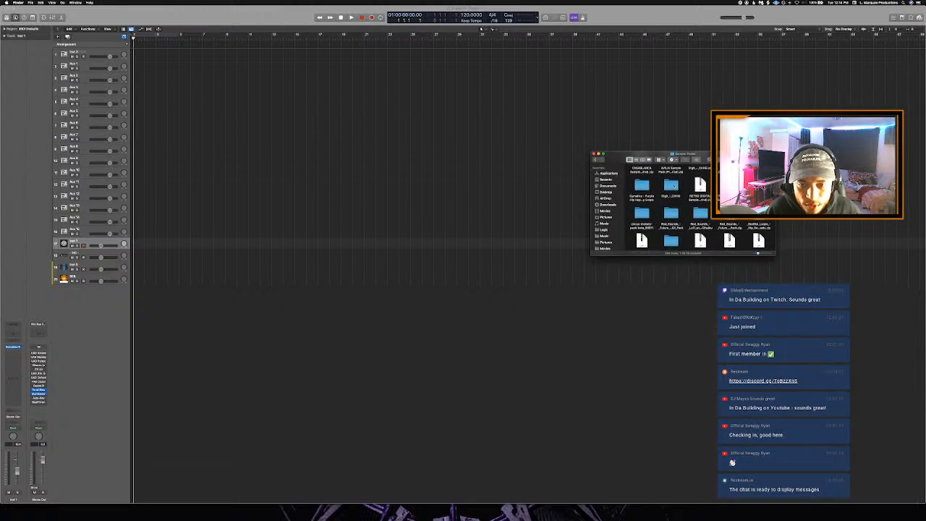
{"action": "scroll", "coordinate": [684, 210], "scroll_direction": "down", "scroll_amount": 3}
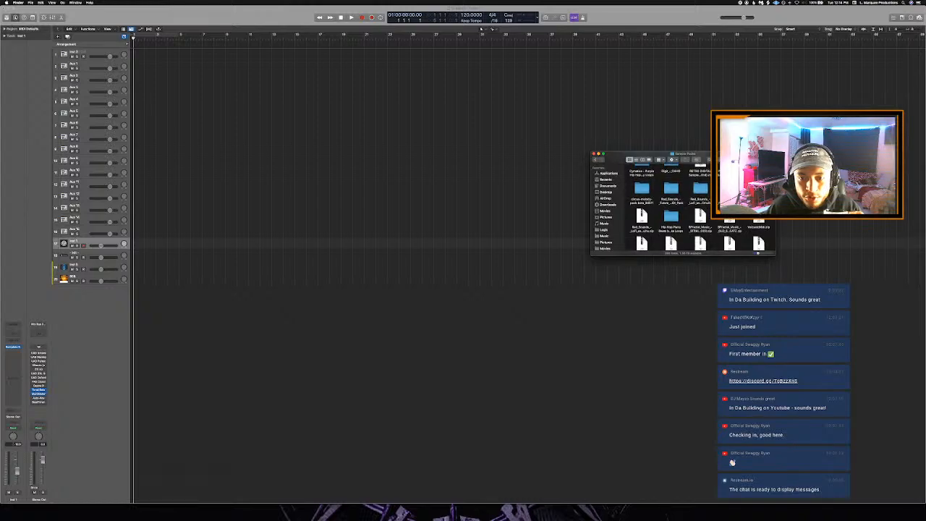
{"action": "scroll", "coordinate": [684, 210], "scroll_direction": "down", "scroll_amount": 3}
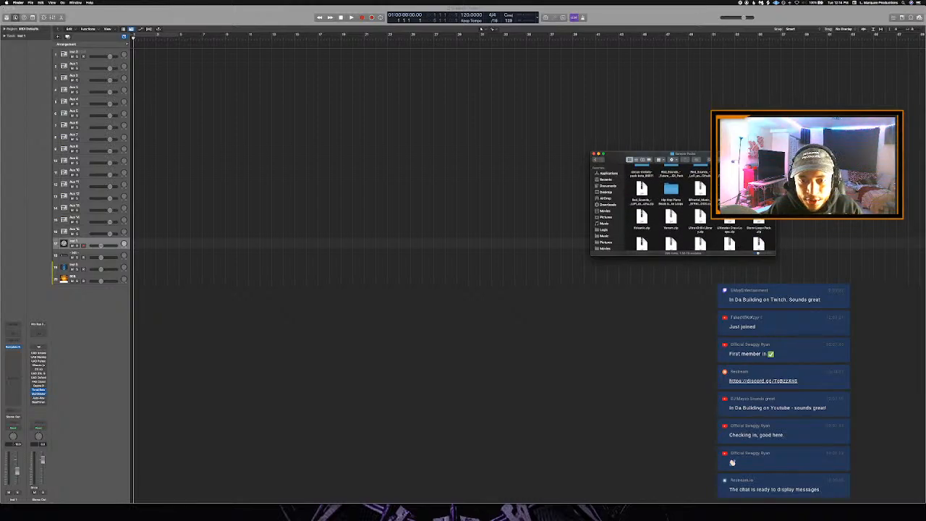
{"action": "scroll", "coordinate": [695, 208], "scroll_direction": "up", "scroll_amount": 2}
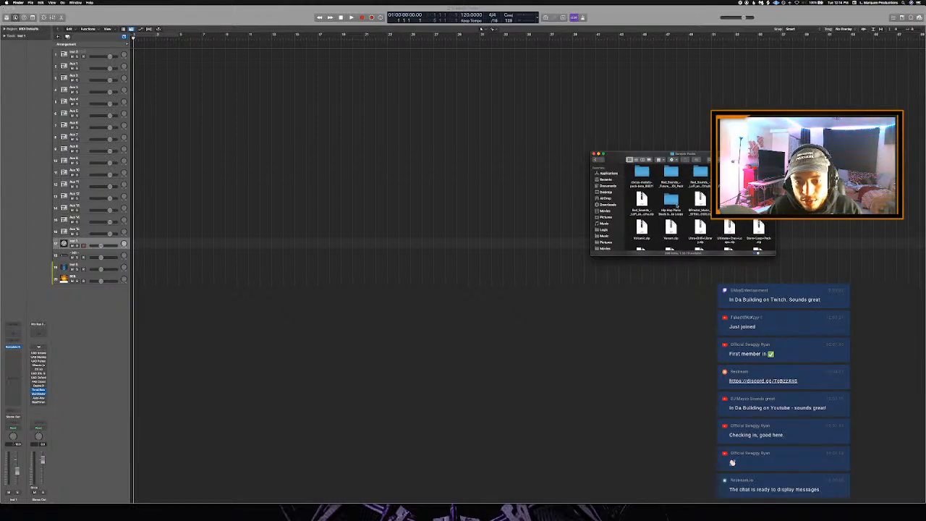
{"action": "scroll", "coordinate": [744, 231], "scroll_direction": "down", "scroll_amount": 8}
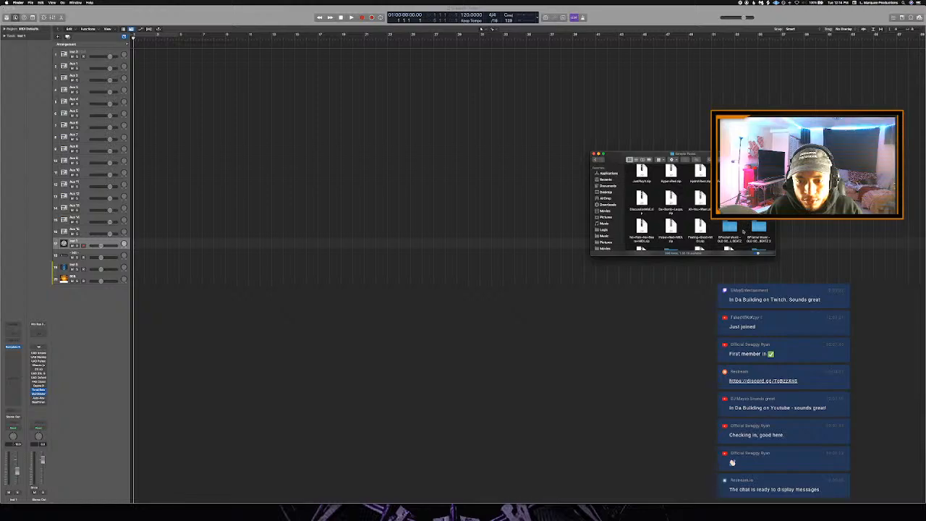
{"action": "scroll", "coordinate": [742, 231], "scroll_direction": "down", "scroll_amount": 10}
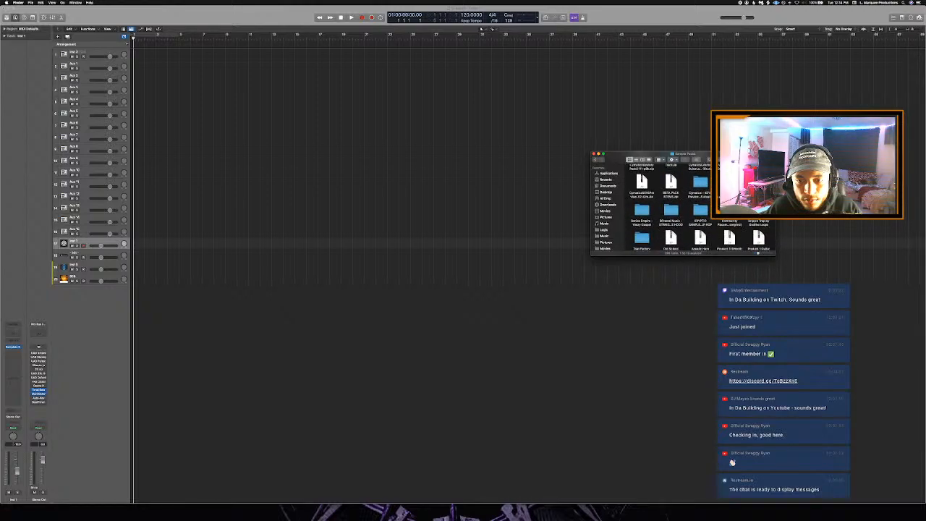
{"action": "scroll", "coordinate": [706, 190], "scroll_direction": "down", "scroll_amount": 3}
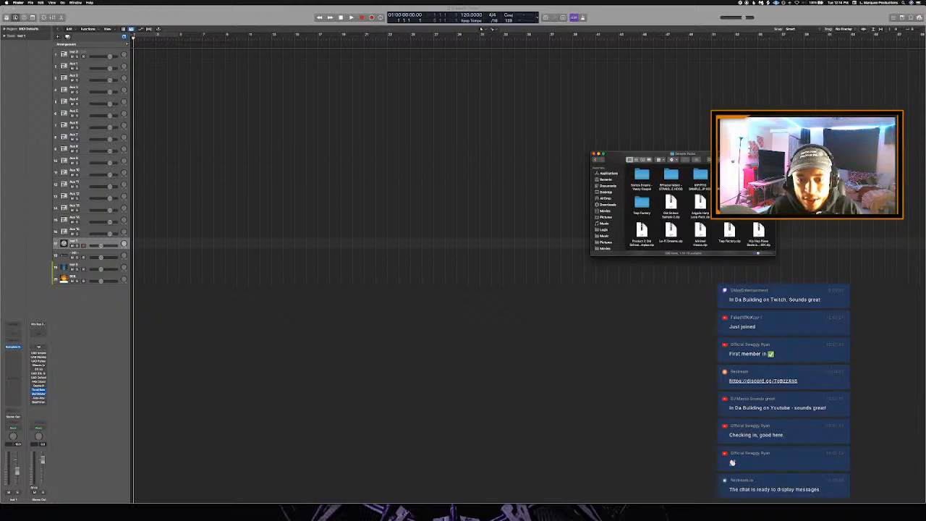
{"action": "double_click", "coordinate": [729, 175]}
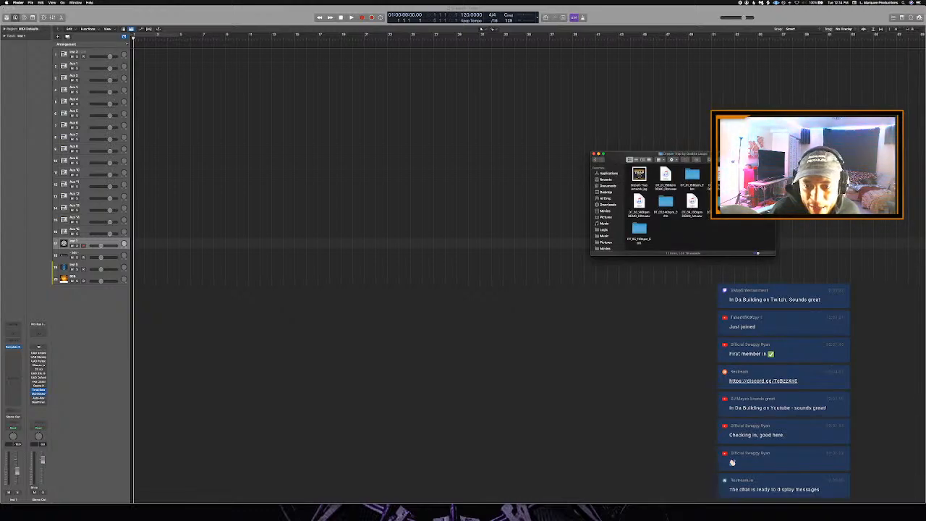
{"action": "double_click", "coordinate": [745, 175]}
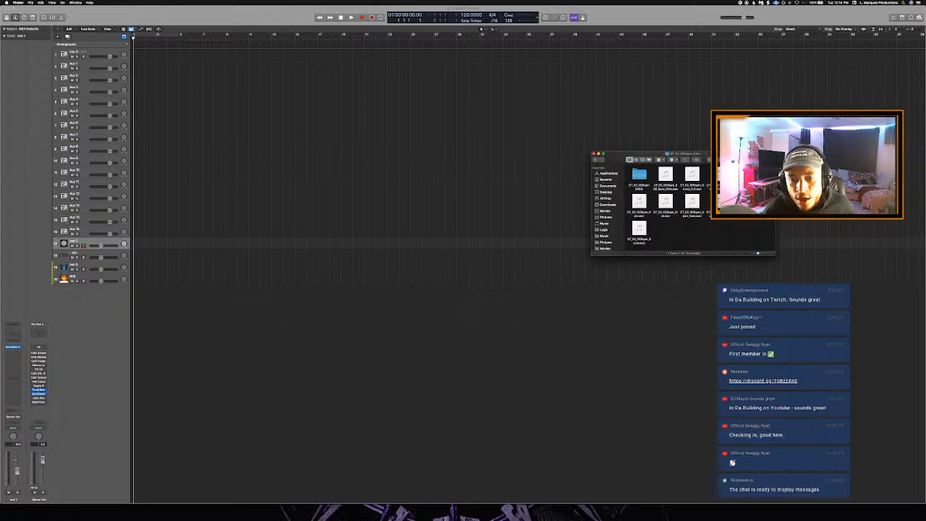
{"action": "mouse_move", "coordinate": [665, 178]}
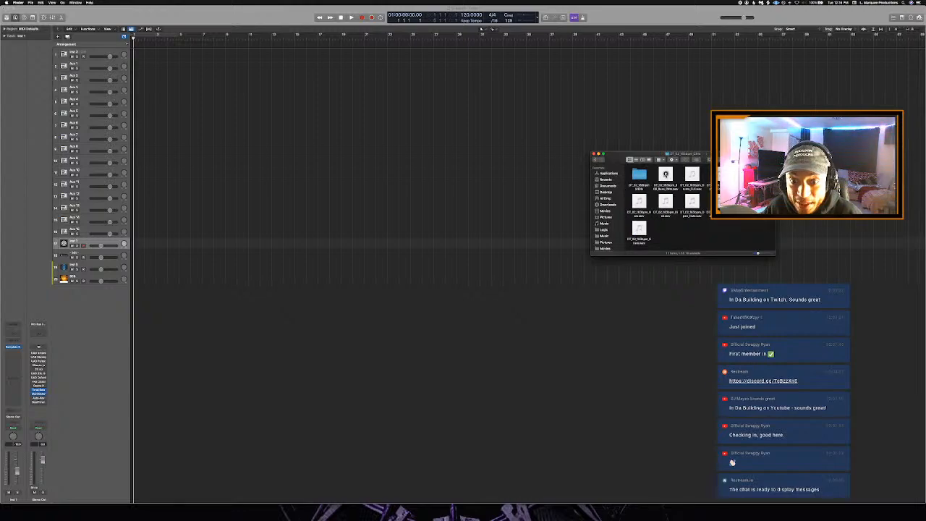
{"action": "left_click", "coordinate": [666, 175]}
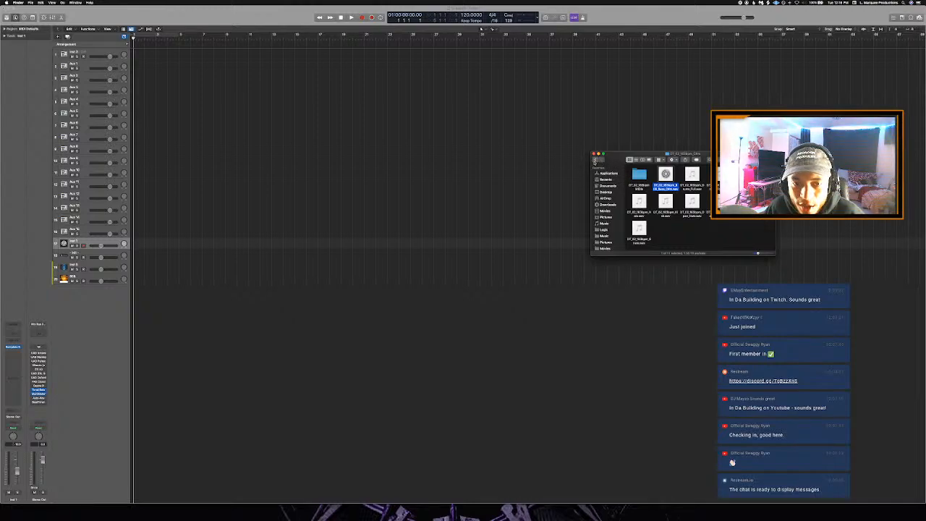
Return to the sample packs, open the LifeStyleDidIt loop kit folder and preview its 140 B min loop
{"action": "left_click", "coordinate": [595, 160]}
{"action": "scroll", "coordinate": [687, 219], "scroll_direction": "down", "scroll_amount": 10}
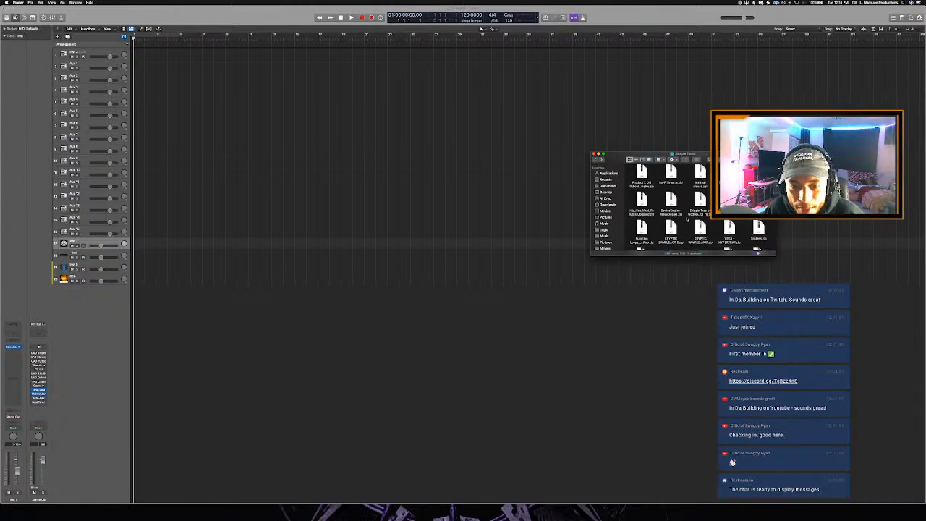
{"action": "scroll", "coordinate": [686, 219], "scroll_direction": "down", "scroll_amount": 2}
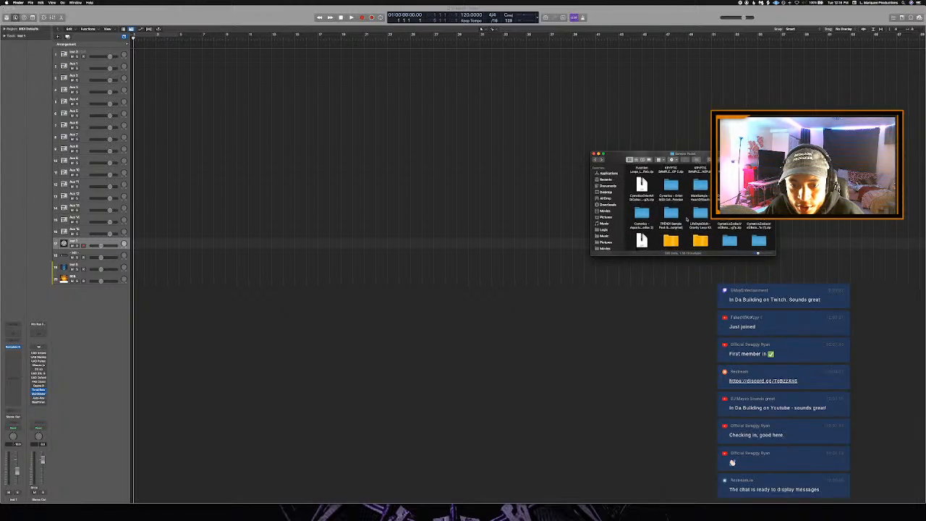
{"action": "scroll", "coordinate": [686, 219], "scroll_direction": "down", "scroll_amount": 1}
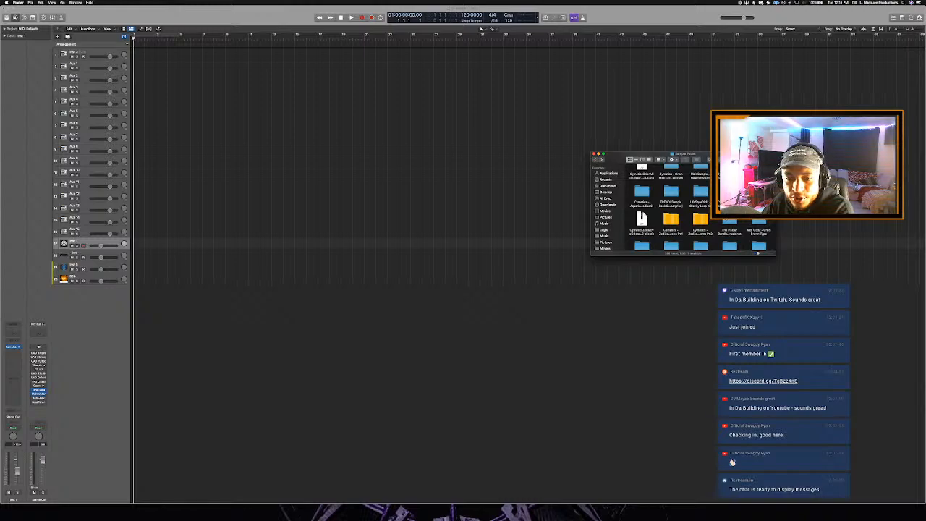
{"action": "double_click", "coordinate": [700, 192]}
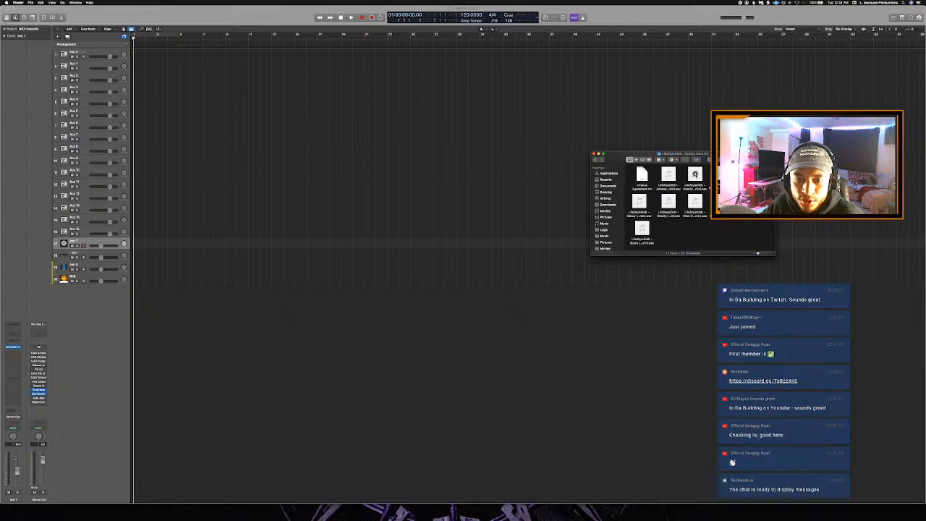
{"action": "left_click", "coordinate": [695, 174]}
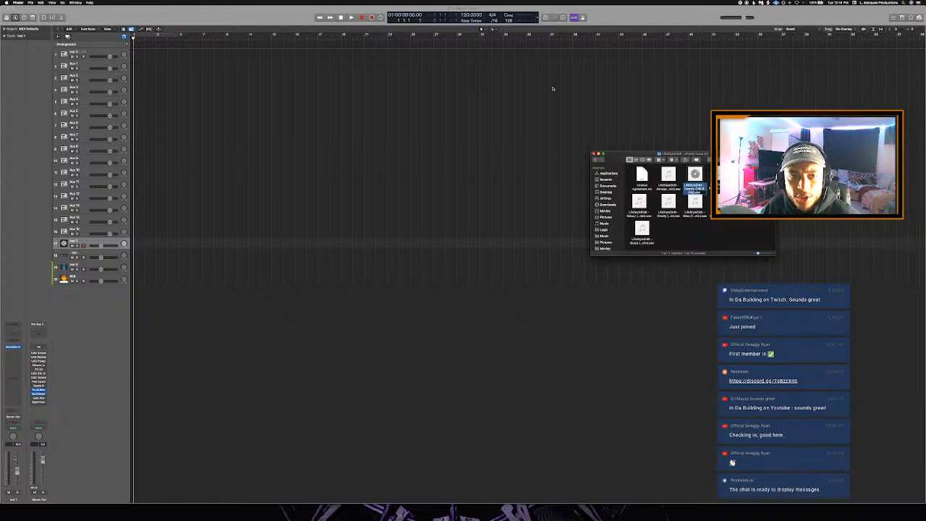
Place the 140 B min loop on a new track at the project start, and set the tempo to 140
{"action": "left_click_drag", "start_coordinate": [695, 183], "coordinate": [134, 298]}
{"action": "left_click", "coordinate": [136, 296]}
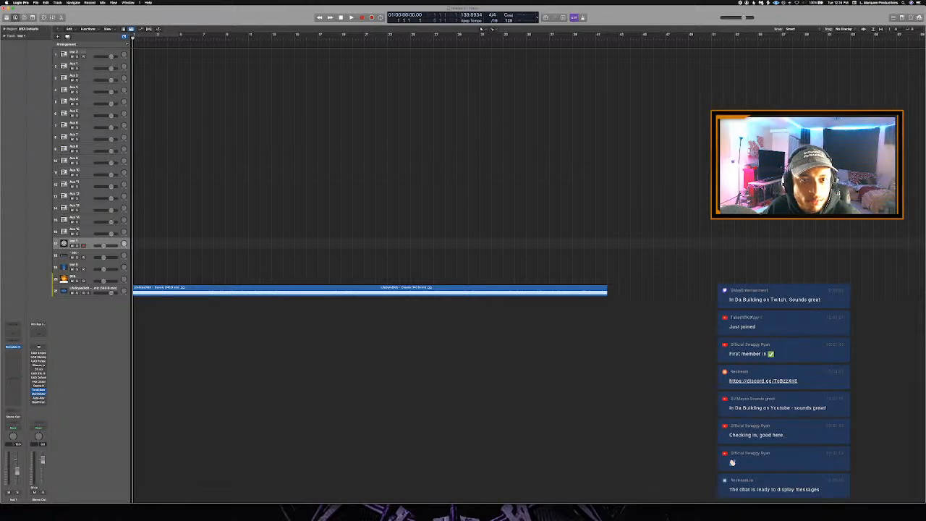
{"action": "double_click", "coordinate": [472, 15]}
{"action": "type", "text": "140"}
{"action": "key", "text": "Return"}
{"action": "key", "text": "space"}
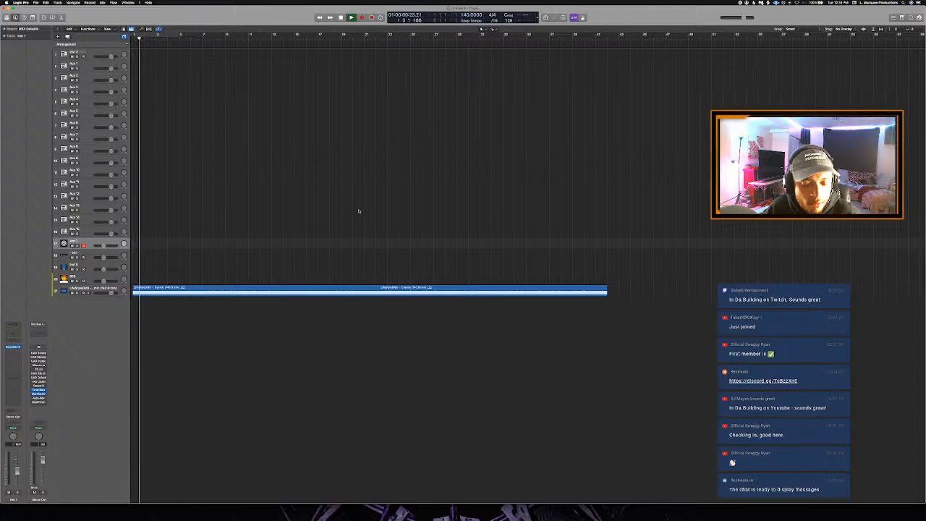
Load the same loop from Finder into the first sound of Maschine 2's Samples group and add a note at the pattern's start
{"action": "left_click", "coordinate": [94, 51]}
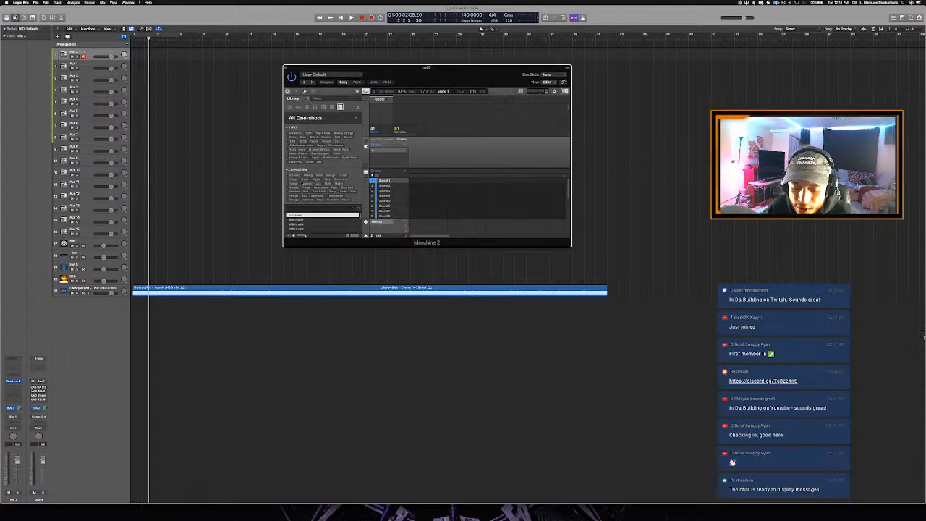
{"action": "key", "text": "super+Tab"}
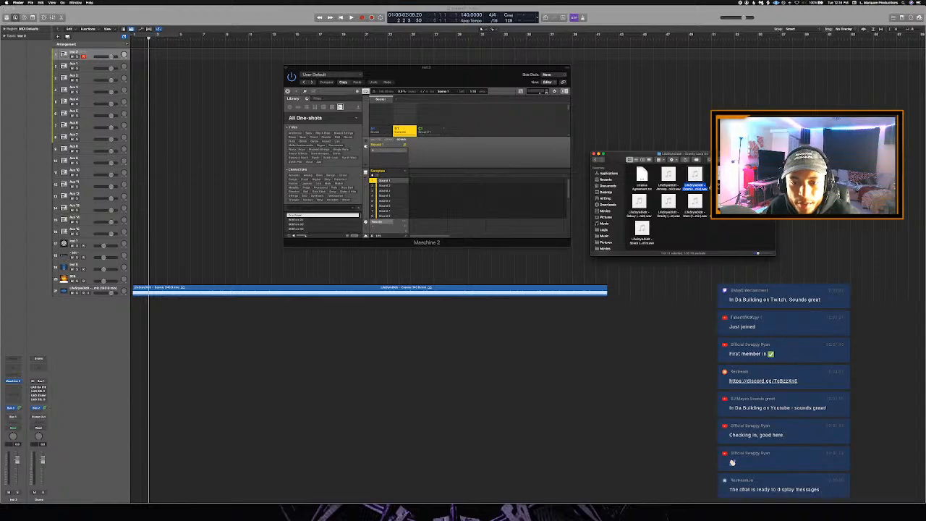
{"action": "left_click_drag", "start_coordinate": [694, 178], "coordinate": [397, 184]}
{"action": "left_click", "coordinate": [504, 193]}
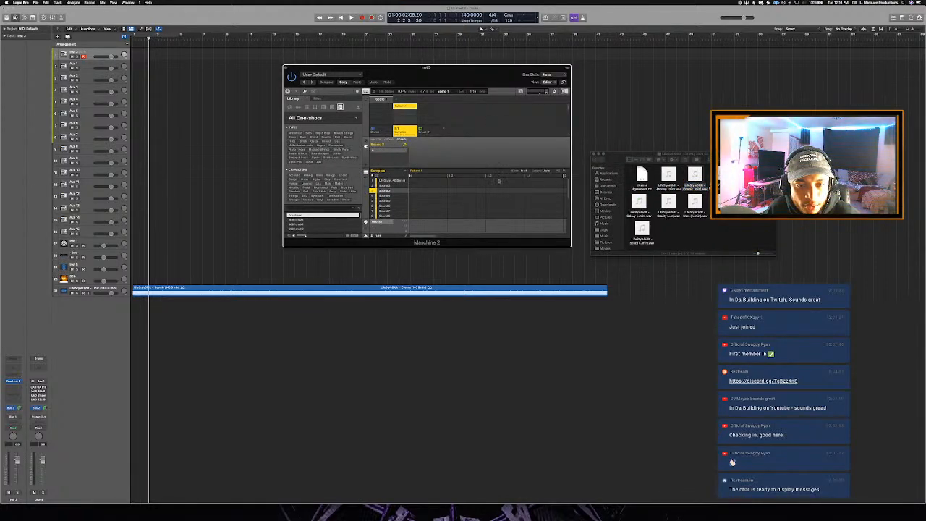
{"action": "left_click", "coordinate": [414, 181]}
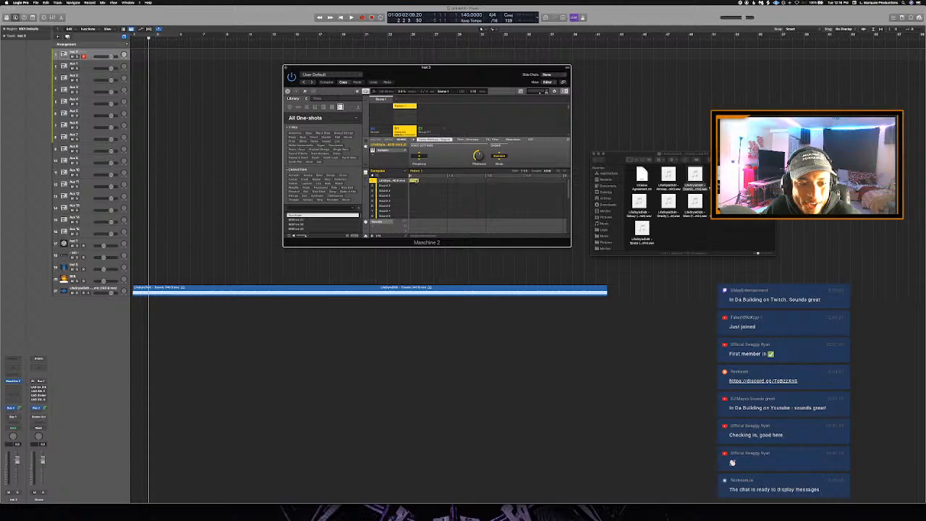
Play back the Maschine pattern and place its audio on a new track at the start of the arrangement
{"action": "scroll", "coordinate": [437, 206], "scroll_direction": "down", "scroll_amount": 3}
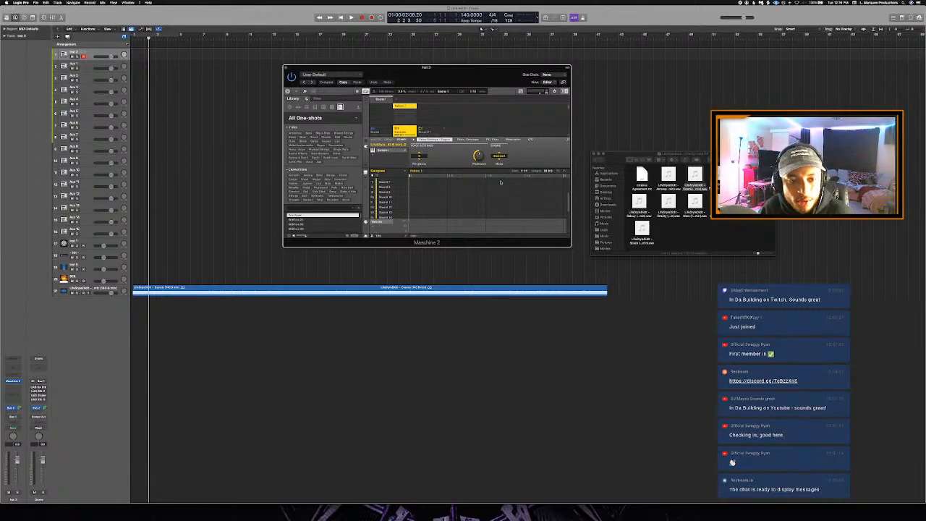
{"action": "key", "text": "space"}
{"action": "key", "text": "space"}
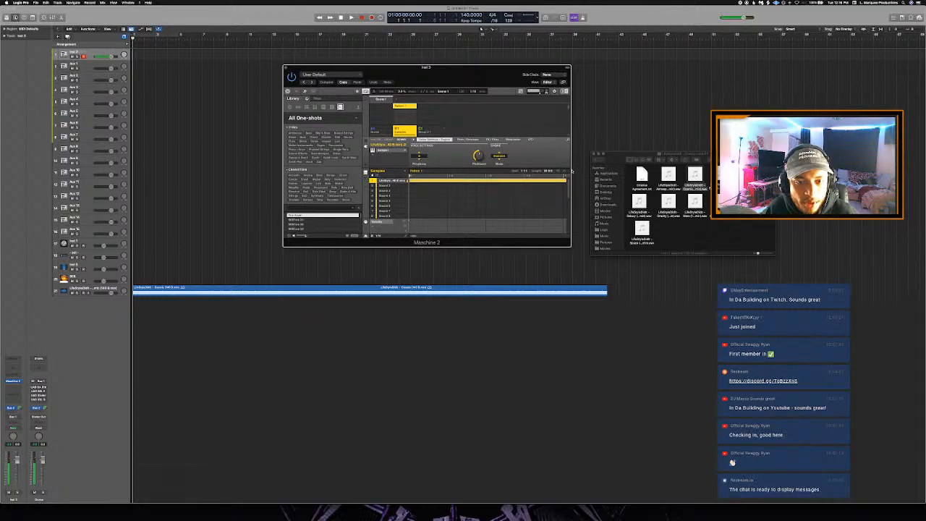
{"action": "left_click_drag", "start_coordinate": [566, 172], "coordinate": [136, 308]}
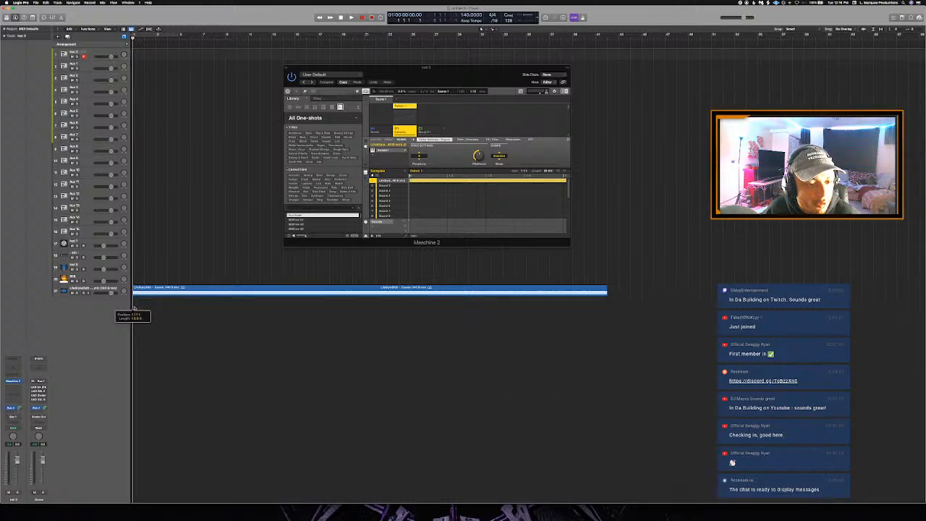
Delete the track holding the original loop together with its regions
{"action": "right_click", "coordinate": [97, 289]}
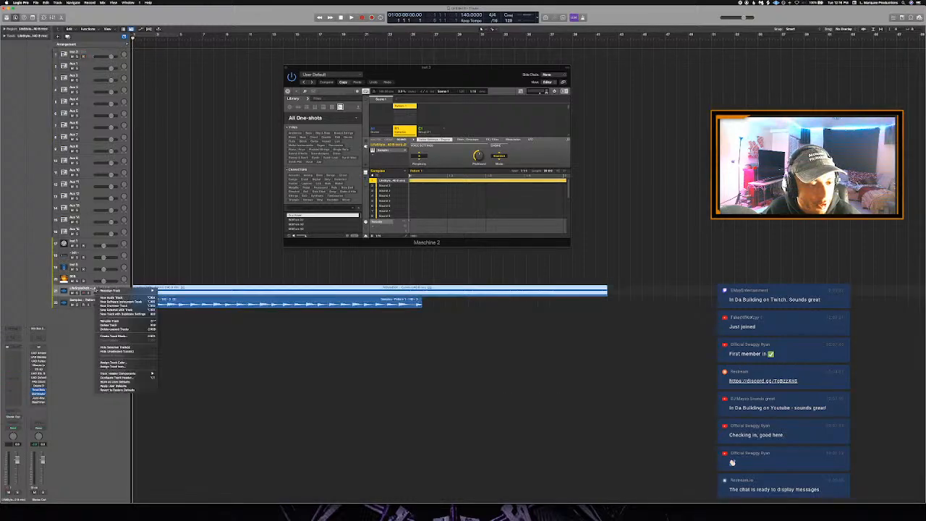
{"action": "left_click", "coordinate": [118, 325]}
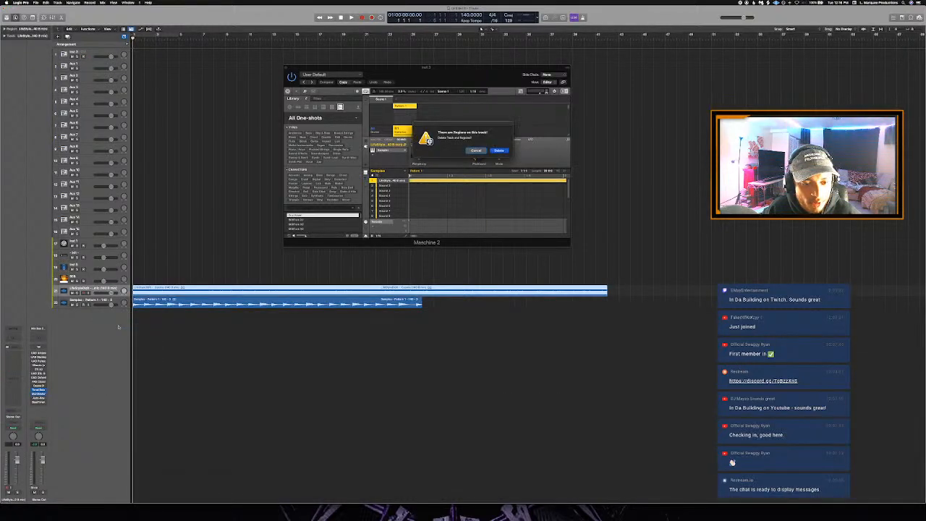
{"action": "key", "text": "Return"}
Audition the rendered audio region from its start and around its end
{"action": "key", "text": "space"}
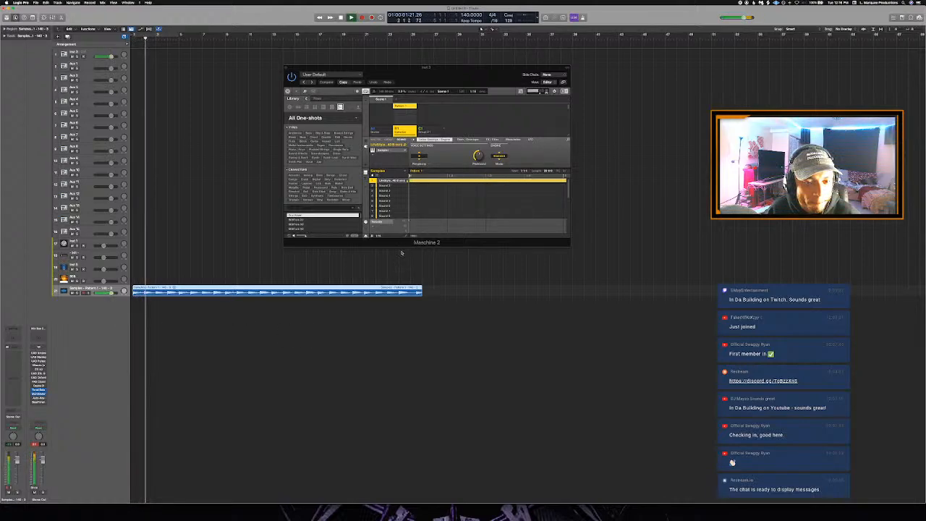
{"action": "left_click", "coordinate": [423, 38]}
{"action": "key", "text": "space"}
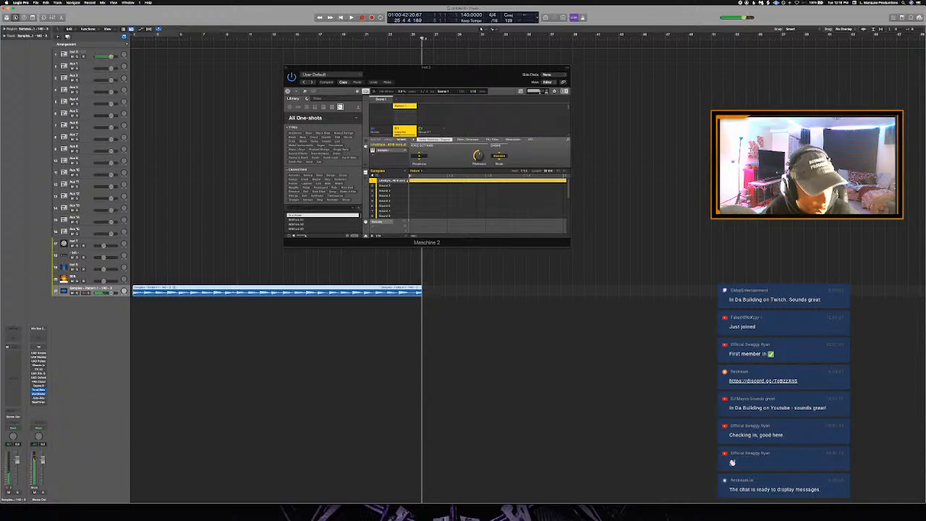
{"action": "left_click", "coordinate": [376, 38]}
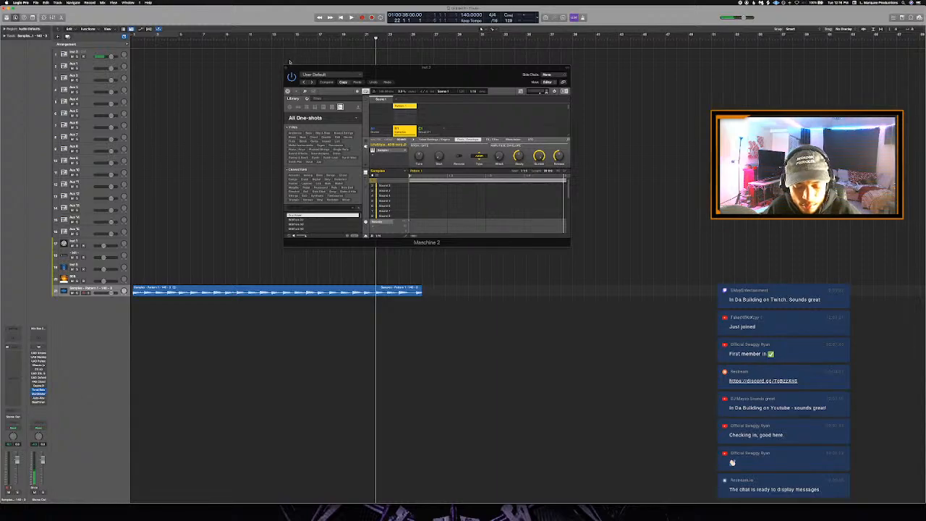
{"action": "key", "text": "Return"}
{"action": "key", "text": "space"}
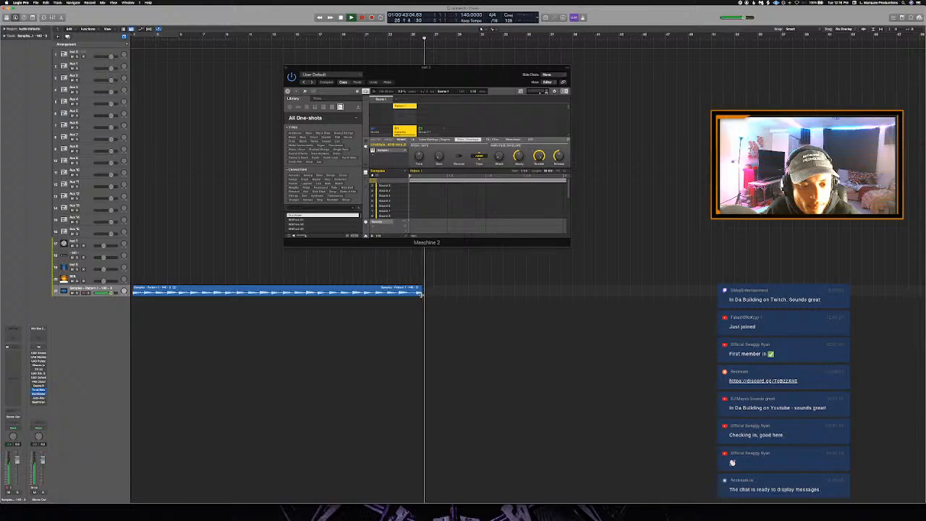
{"action": "key", "text": "space"}
Replace the short audio region with a longer render of the Maschine pattern, with its sample set to One-shot
{"action": "left_click_drag", "start_coordinate": [421, 296], "coordinate": [487, 291]}
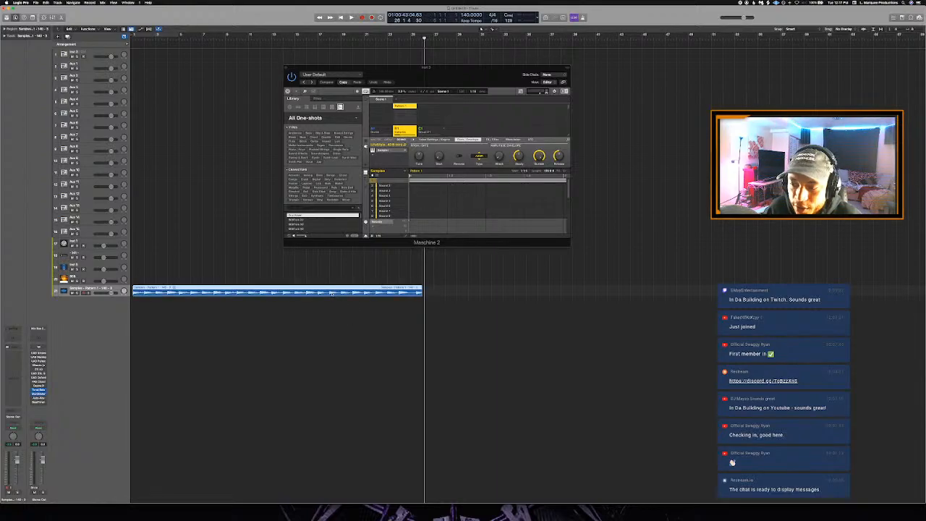
{"action": "key", "text": "Delete"}
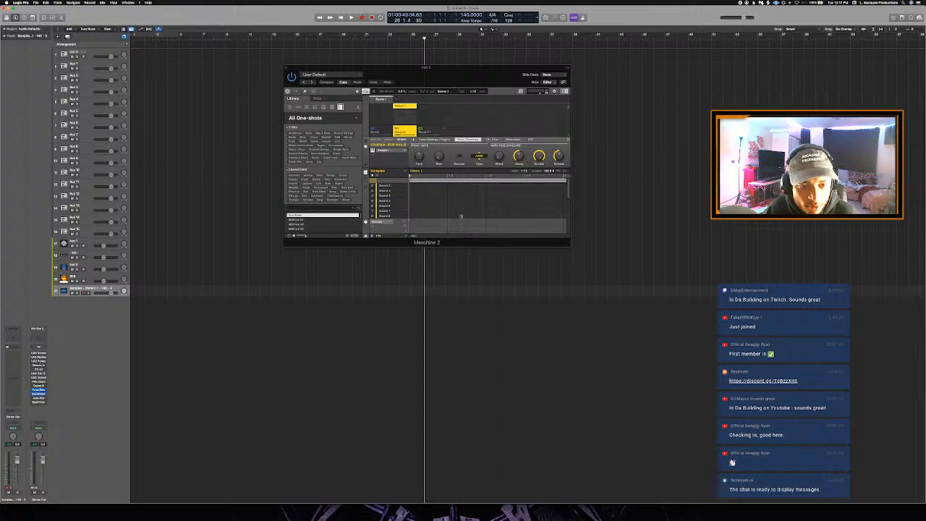
{"action": "left_click", "coordinate": [412, 236]}
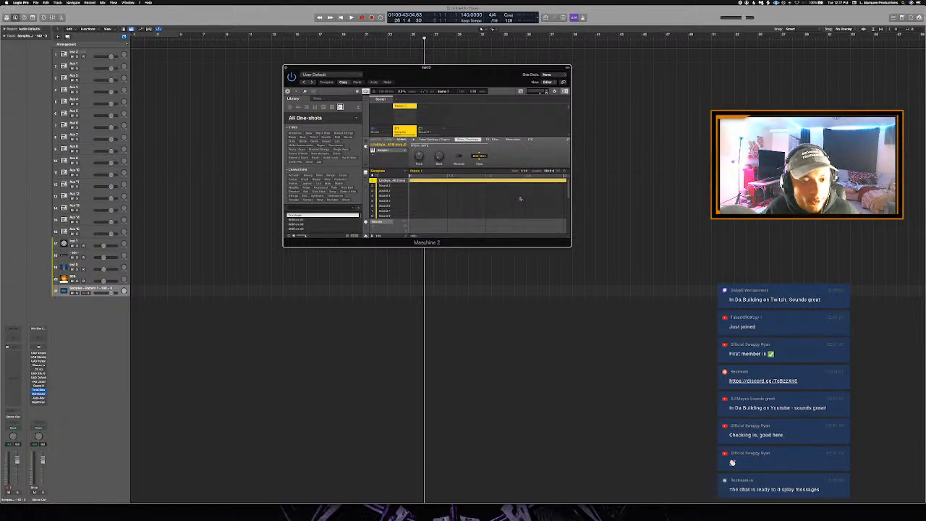
{"action": "left_click_drag", "start_coordinate": [565, 173], "coordinate": [134, 293]}
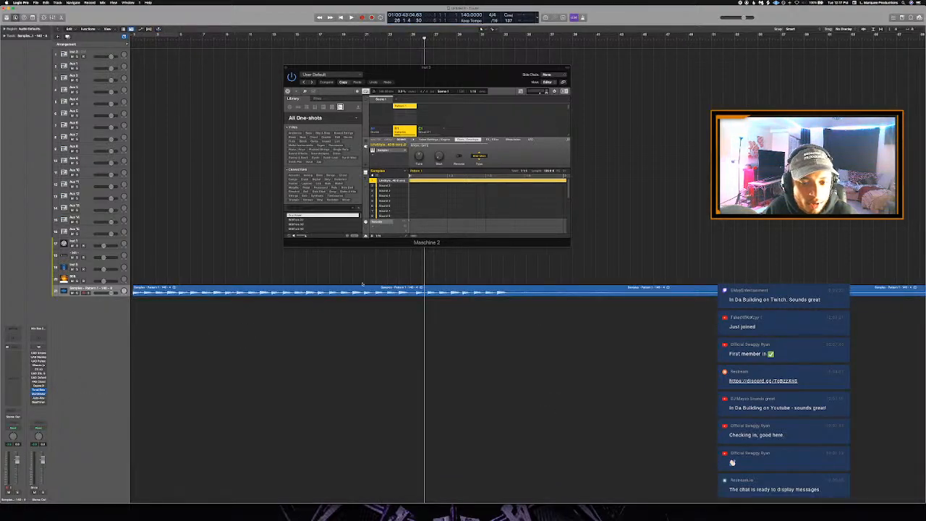
Play the new region from bar 37 and inspect its waveform in the audio editor to find where the sample ends
{"action": "left_click", "coordinate": [551, 34]}
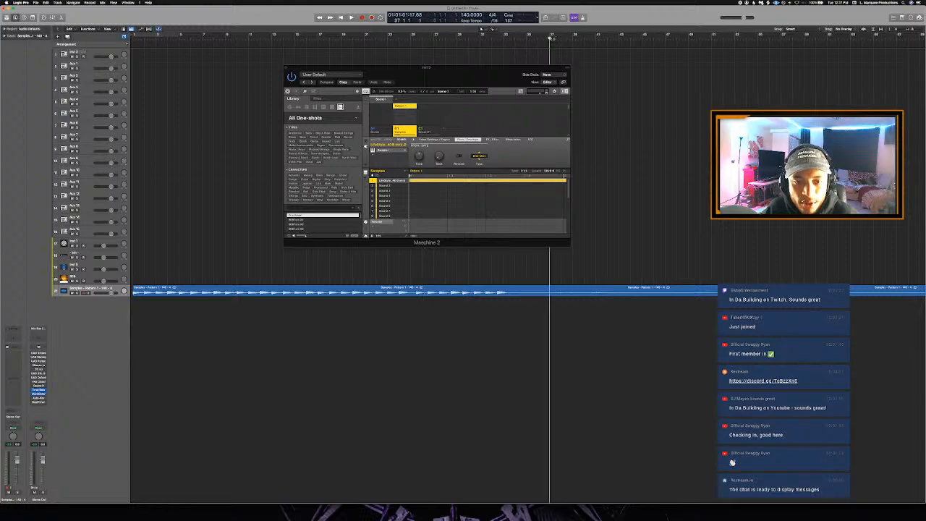
{"action": "key", "text": "space"}
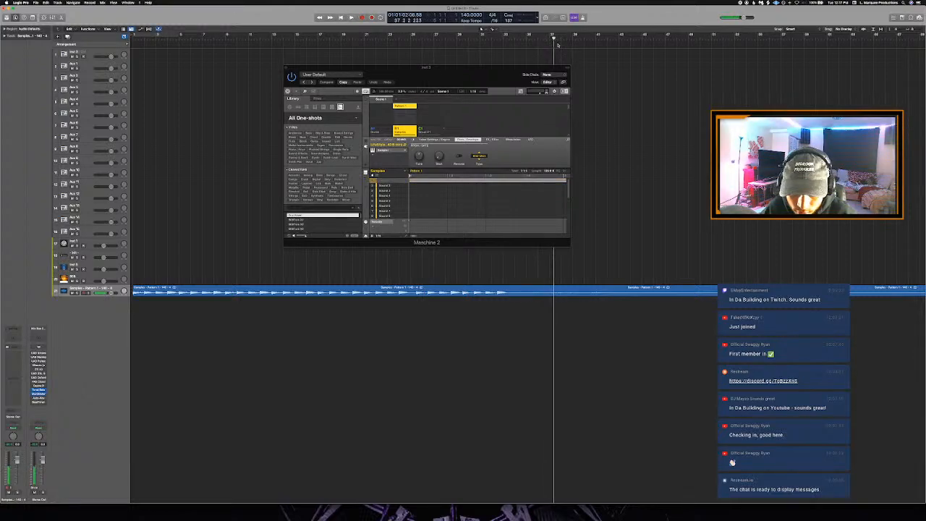
{"action": "key", "text": "b"}
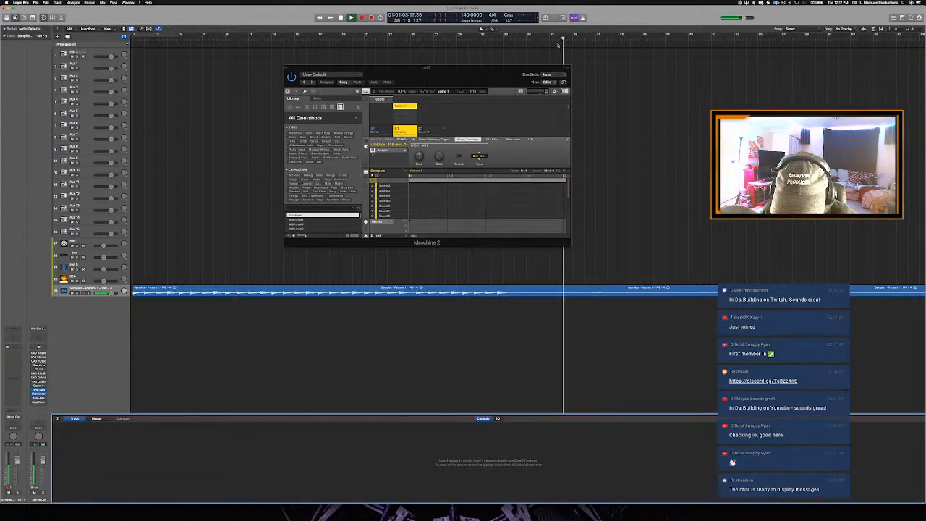
{"action": "key", "text": "e"}
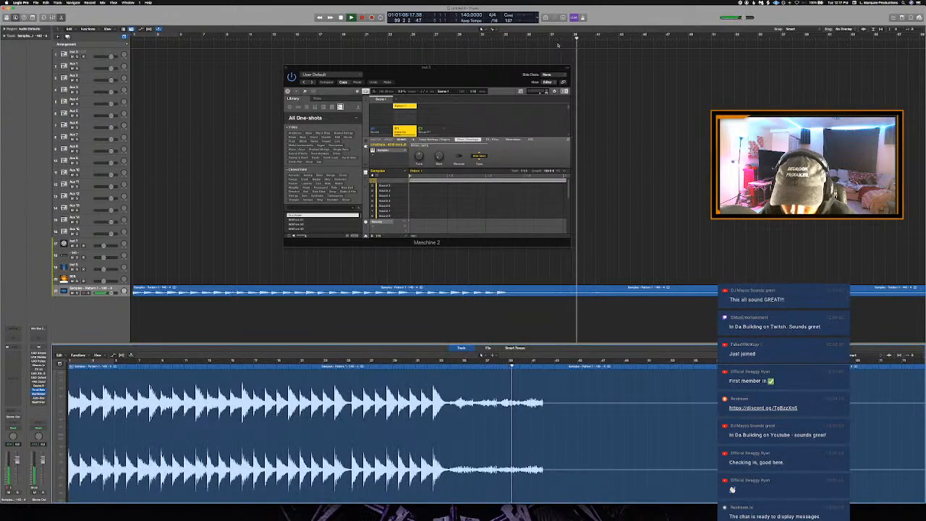
{"action": "key", "text": "e"}
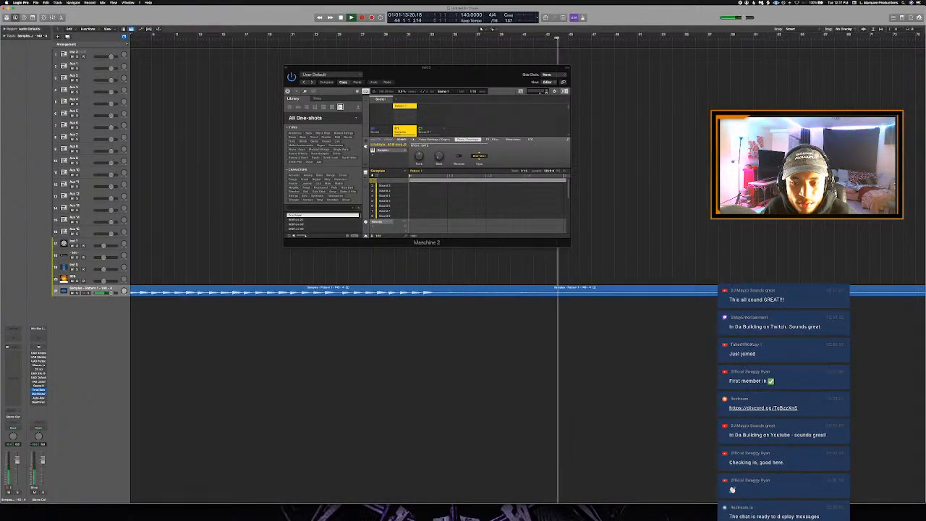
Split the audio region at bar 42 and delete the part after it
{"action": "key", "text": "space"}
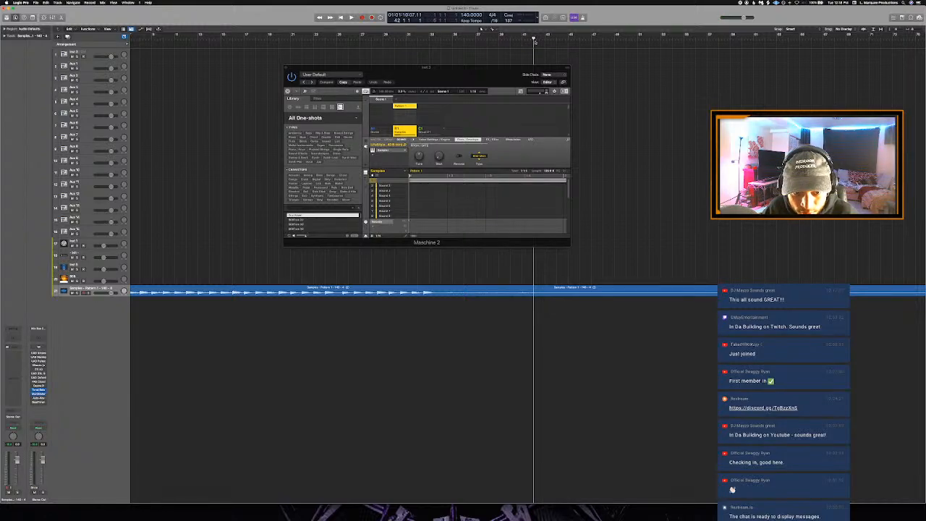
{"action": "double_click", "coordinate": [534, 295]}
{"action": "key", "text": "BackSpace"}
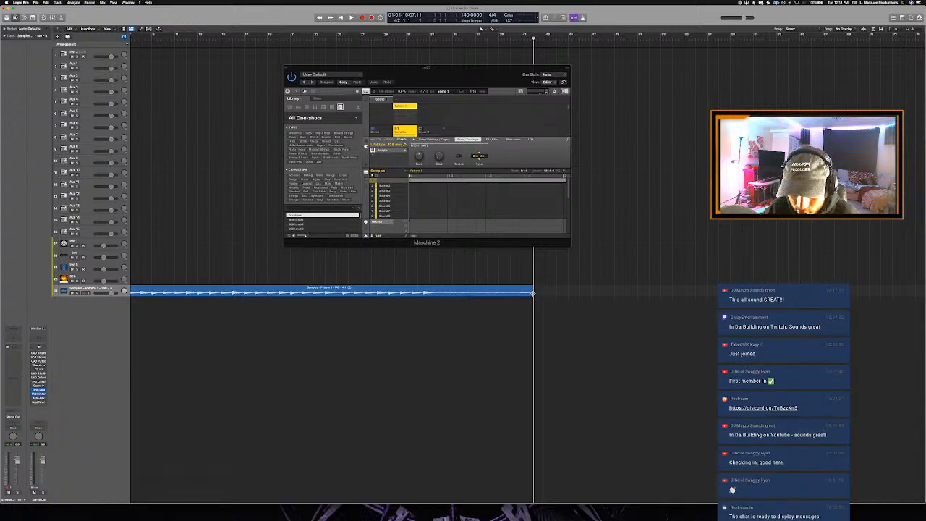
Play the trimmed sample from the beginning of the project
{"action": "key", "text": "Return"}
{"action": "key", "text": "space"}
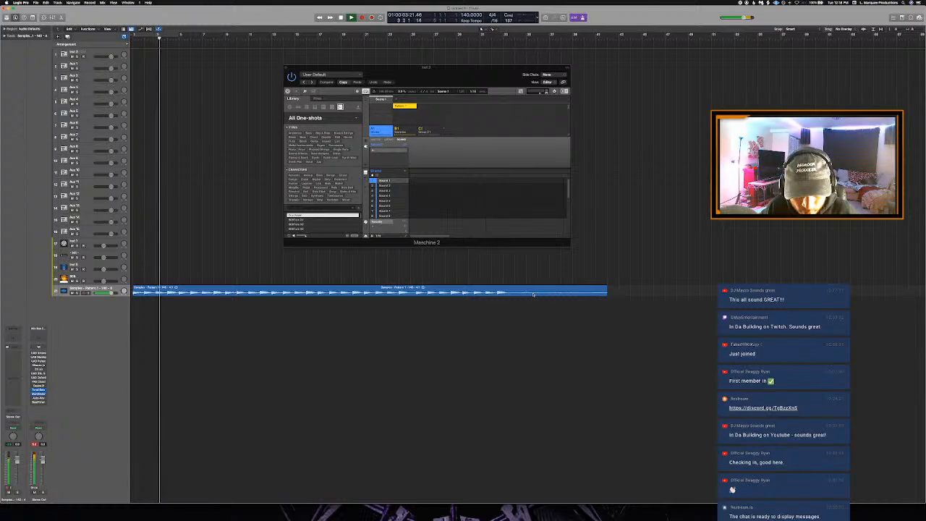
{"action": "key", "text": "space"}
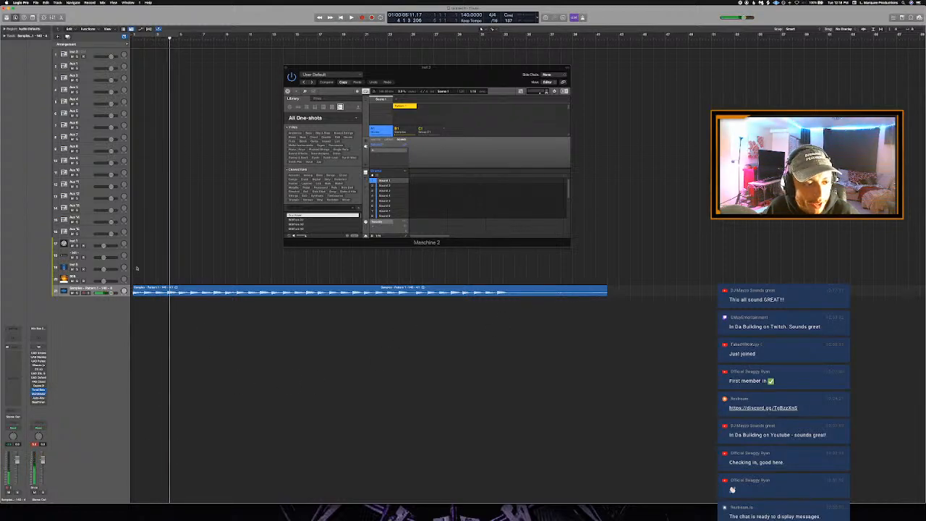
Move the sample track directly below the Aux tracks and set its Flex mode to Polyphonic
{"action": "left_click_drag", "start_coordinate": [97, 290], "coordinate": [97, 244]}
{"action": "key", "text": "super+Down"}
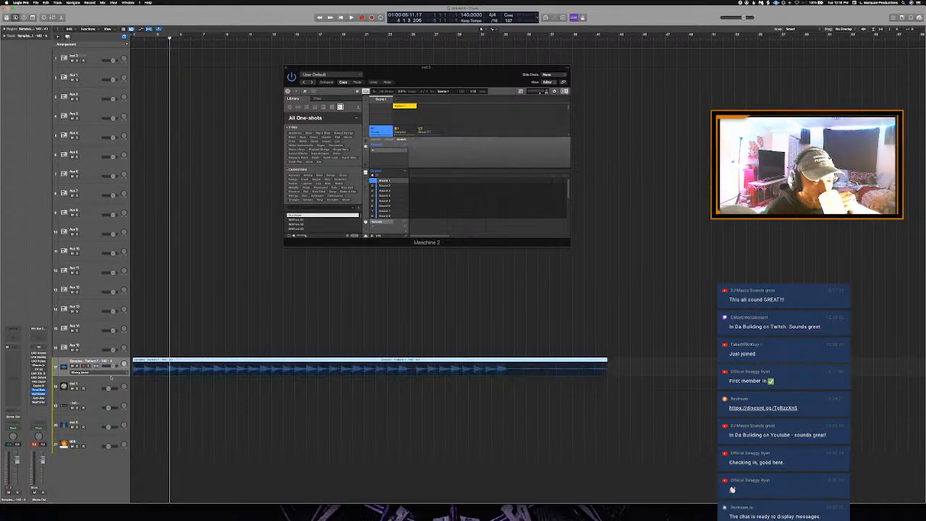
{"action": "left_click", "coordinate": [110, 374]}
{"action": "left_click", "coordinate": [109, 389]}
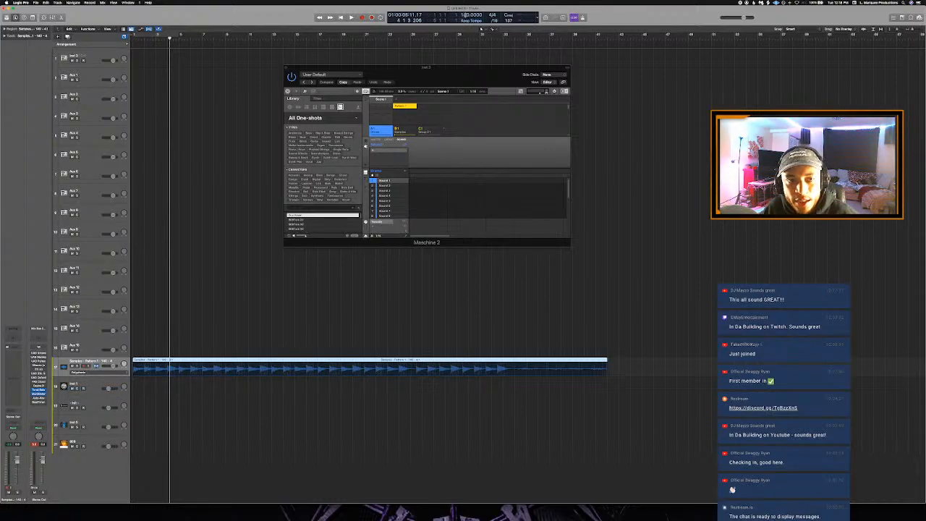
Set the project tempo to 164 BPM and cycle playback over bars 1 to 9, with the region parameters shown
{"action": "left_click_drag", "start_coordinate": [470, 15], "coordinate": [470, 9]}
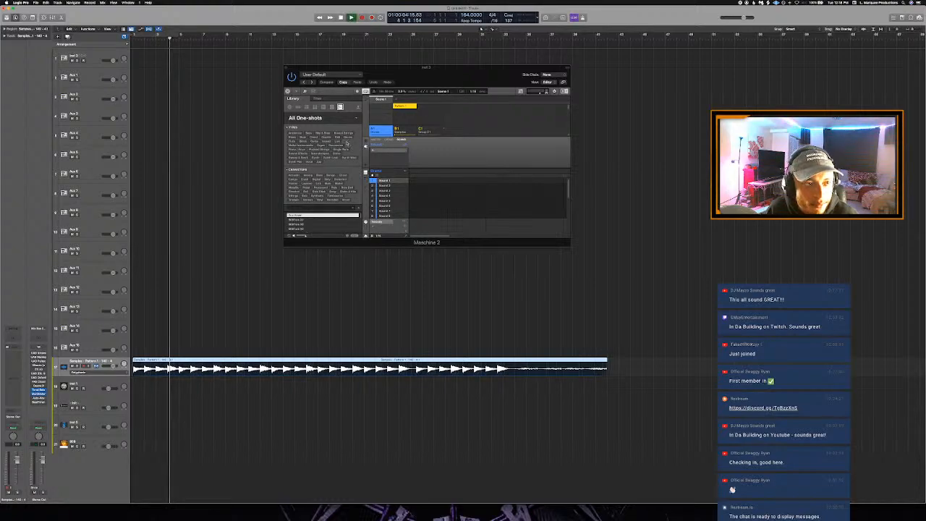
{"action": "left_click_drag", "start_coordinate": [133, 34], "coordinate": [225, 77]}
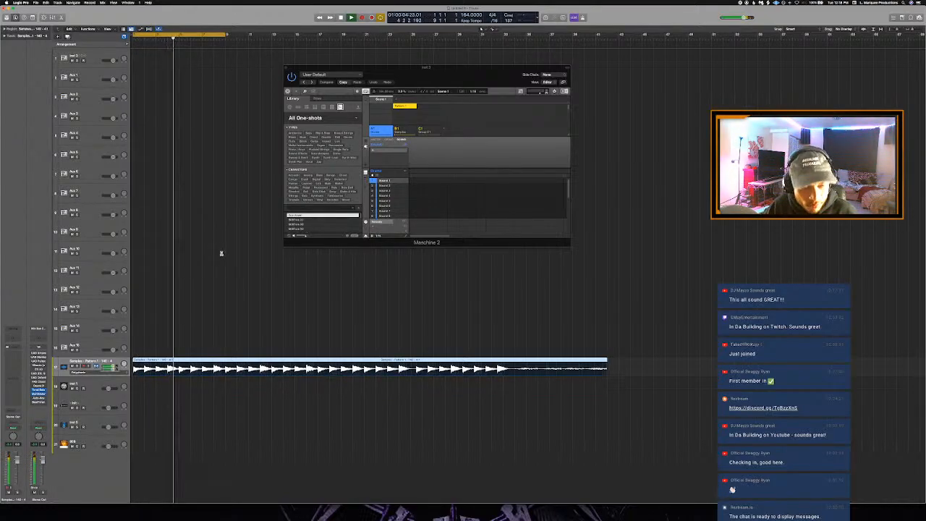
{"action": "key", "text": "super+Up"}
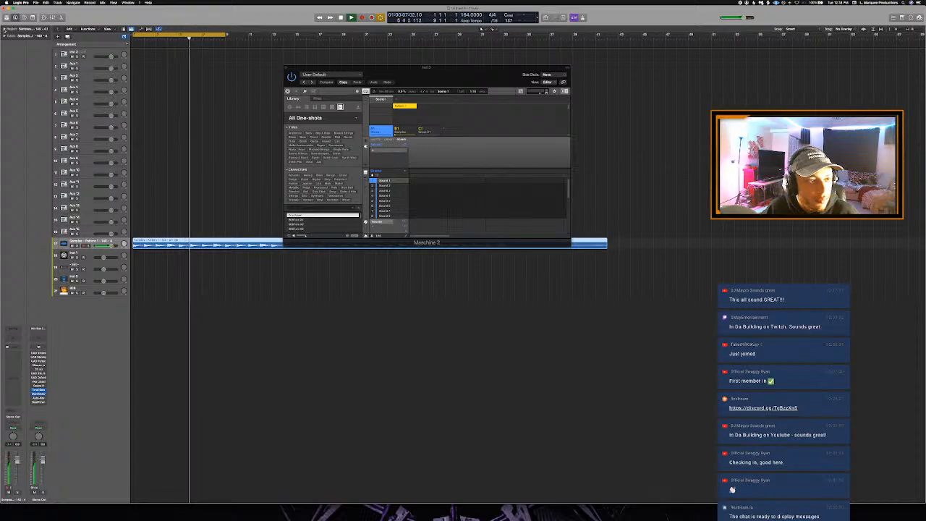
{"action": "left_click", "coordinate": [5, 30]}
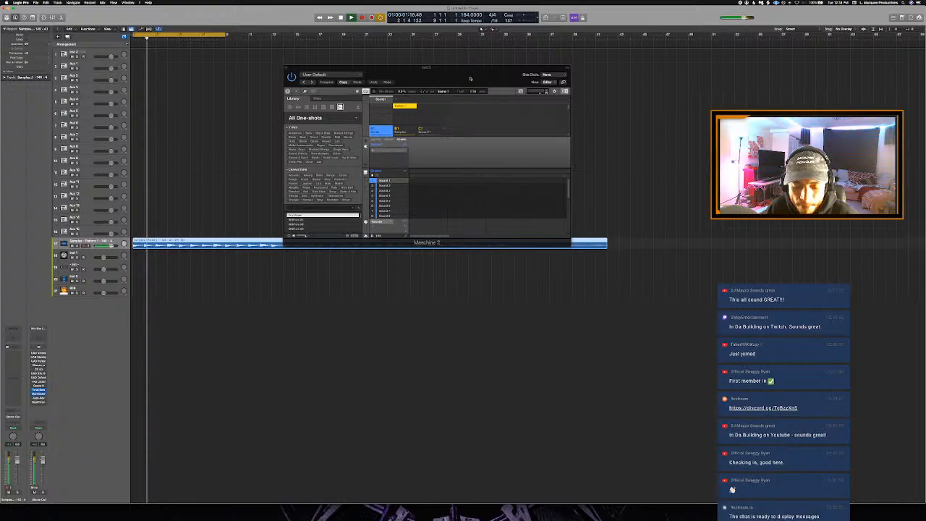
Move the Maschine 2 window clear of the sample region and extend the playback cycle to bar 17
{"action": "left_click_drag", "start_coordinate": [470, 68], "coordinate": [666, 188]}
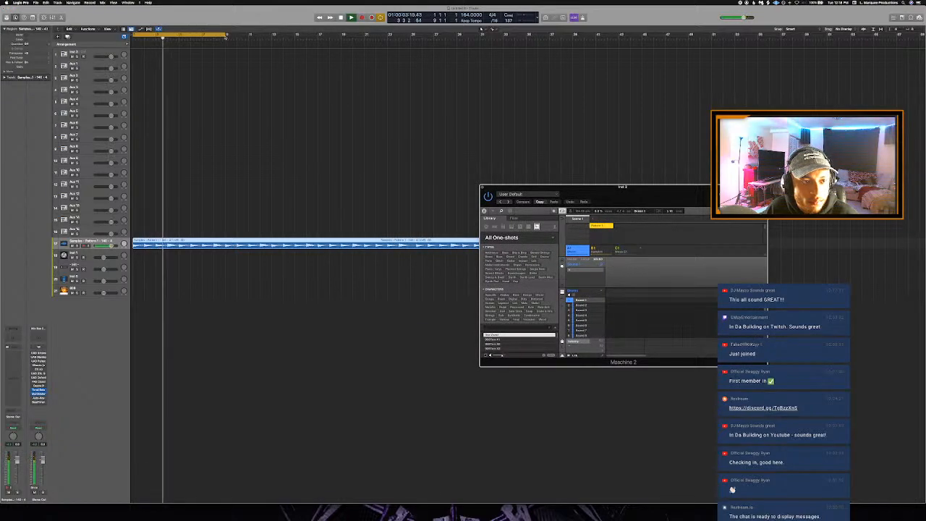
{"action": "left_click_drag", "start_coordinate": [227, 36], "coordinate": [320, 62]}
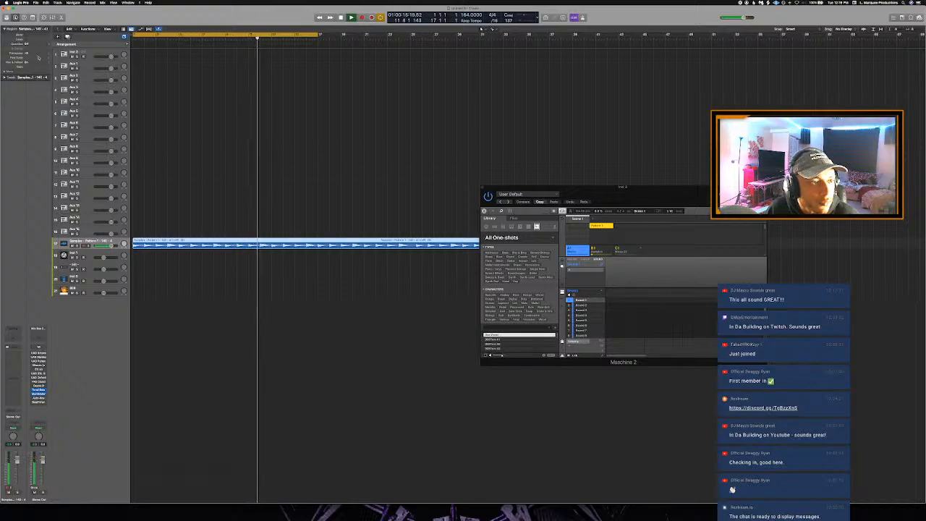
{"action": "key", "text": "Return"}
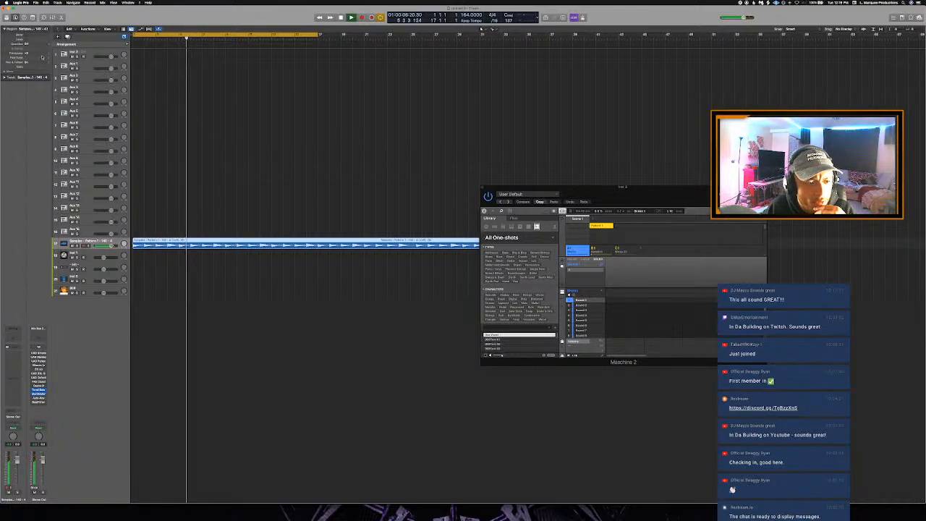
Insert the Sugar Bytes Effectrix plug-in in the sample track's first audio effect slot
{"action": "left_click", "coordinate": [13, 361]}
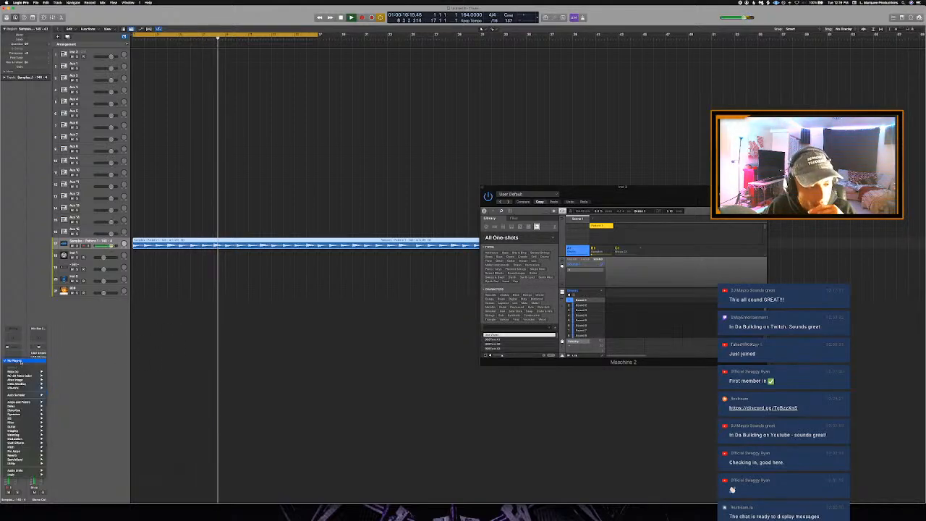
{"action": "mouse_move", "coordinate": [32, 470]}
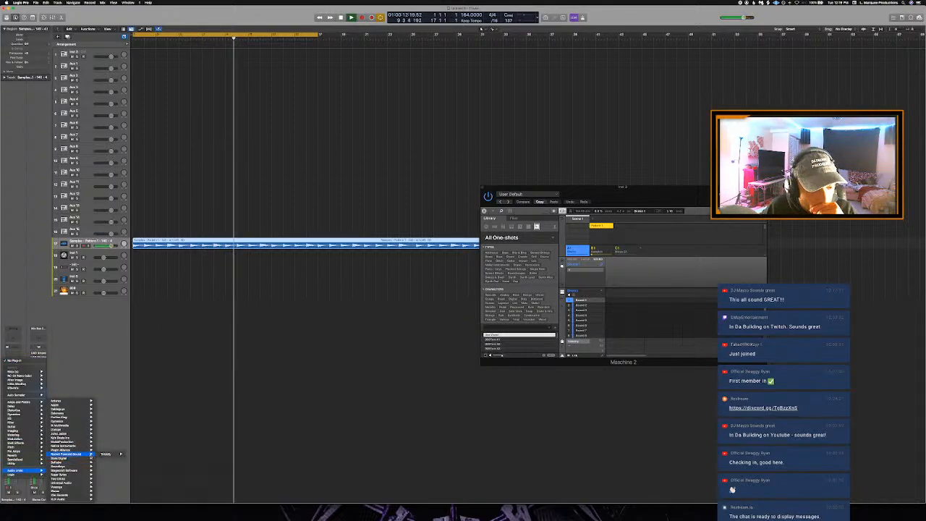
{"action": "mouse_move", "coordinate": [82, 474]}
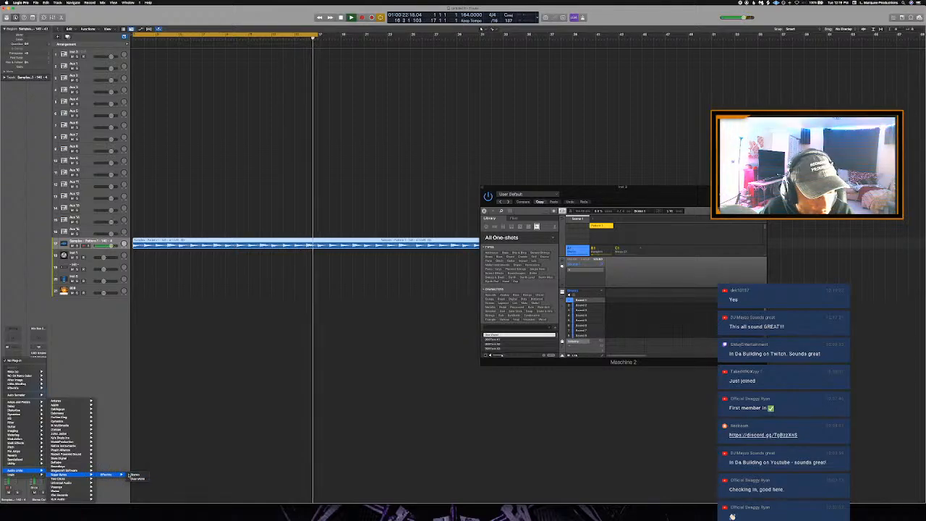
{"action": "left_click", "coordinate": [106, 473]}
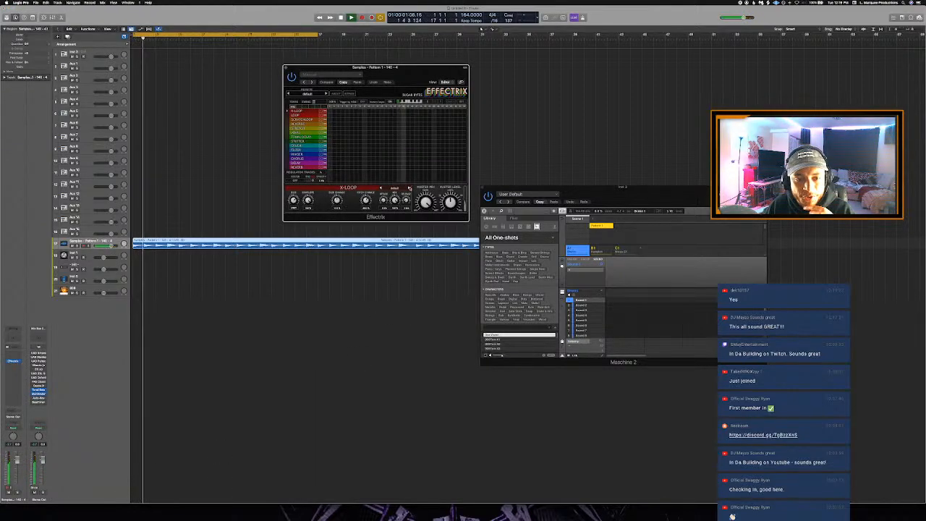
Try X-Loop and Scratchloop blocks in the Effectrix sequencer, replacing them with a Reverse block over about steps 10 to 16
{"action": "left_click_drag", "start_coordinate": [378, 112], "coordinate": [405, 111]}
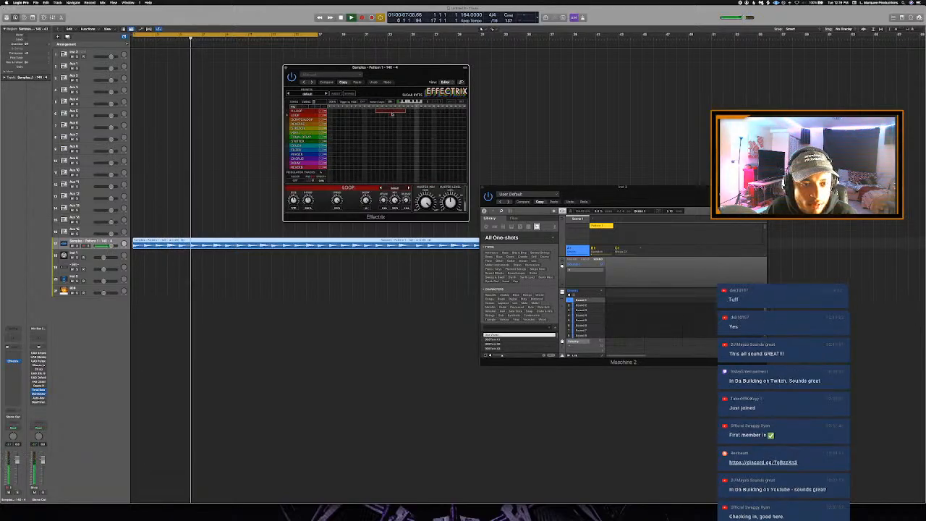
{"action": "right_click", "coordinate": [391, 111]}
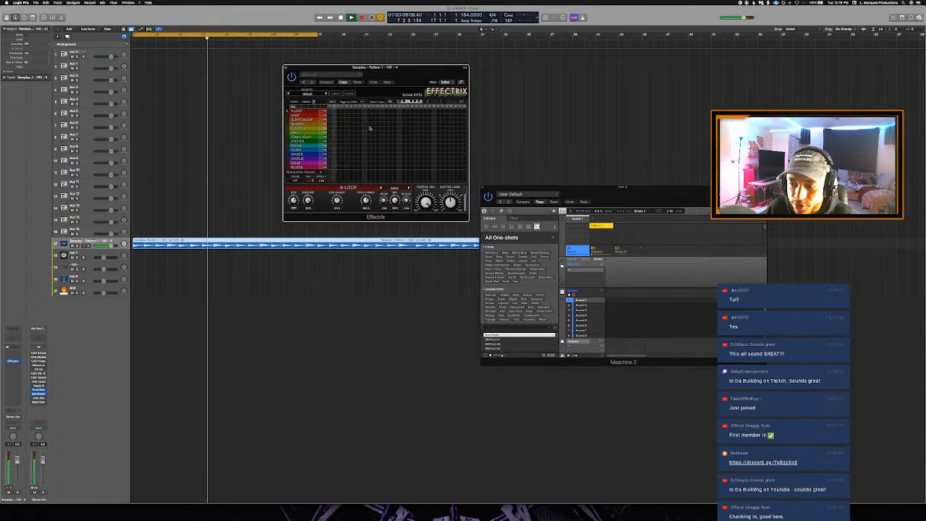
{"action": "left_click_drag", "start_coordinate": [367, 120], "coordinate": [396, 121]}
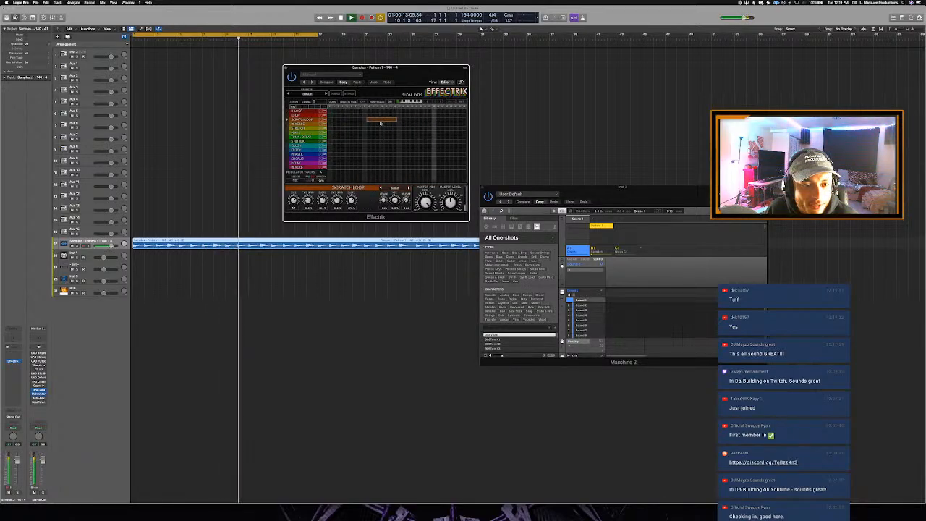
{"action": "left_click", "coordinate": [373, 120]}
{"action": "left_click_drag", "start_coordinate": [370, 124], "coordinate": [394, 126]}
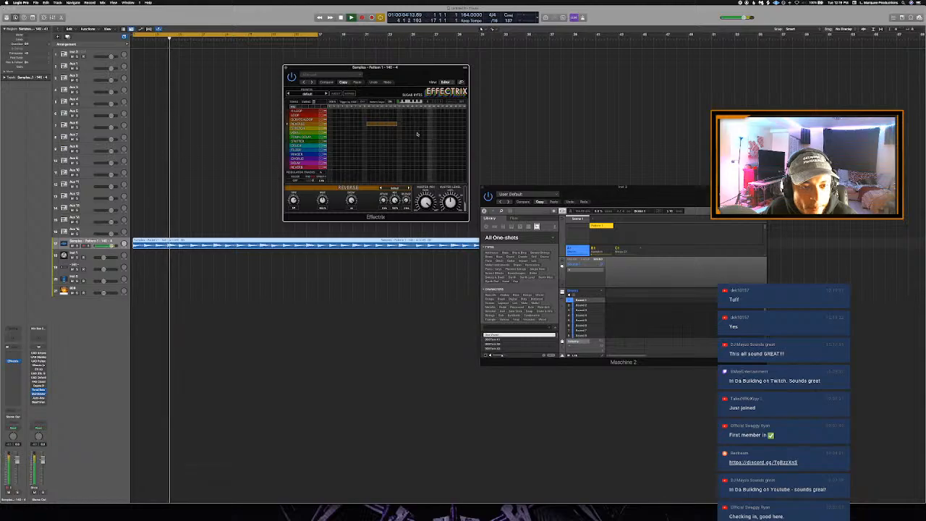
Try Tonal Delay and Filter blocks in the second half of the Effectrix pattern, replacing them with a Phaser block through the last step
{"action": "left_click_drag", "start_coordinate": [420, 137], "coordinate": [444, 138]}
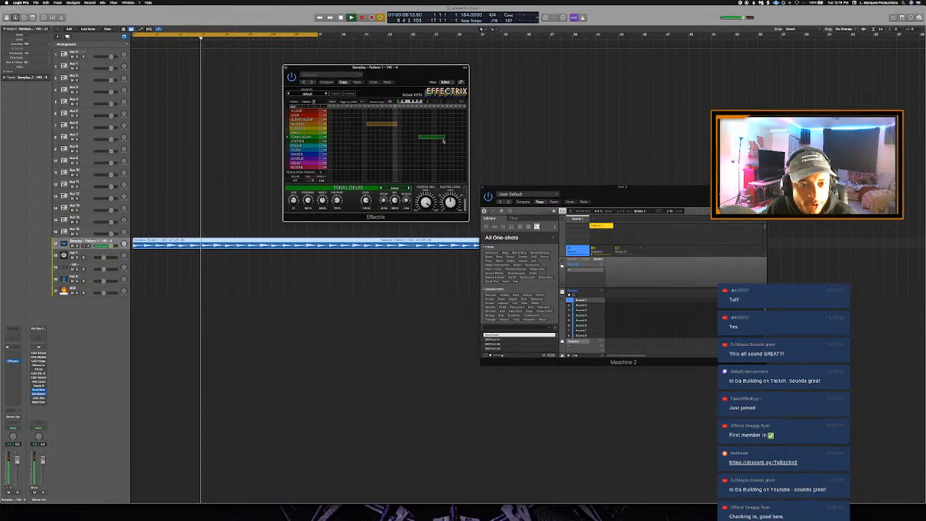
{"action": "double_click", "coordinate": [436, 138]}
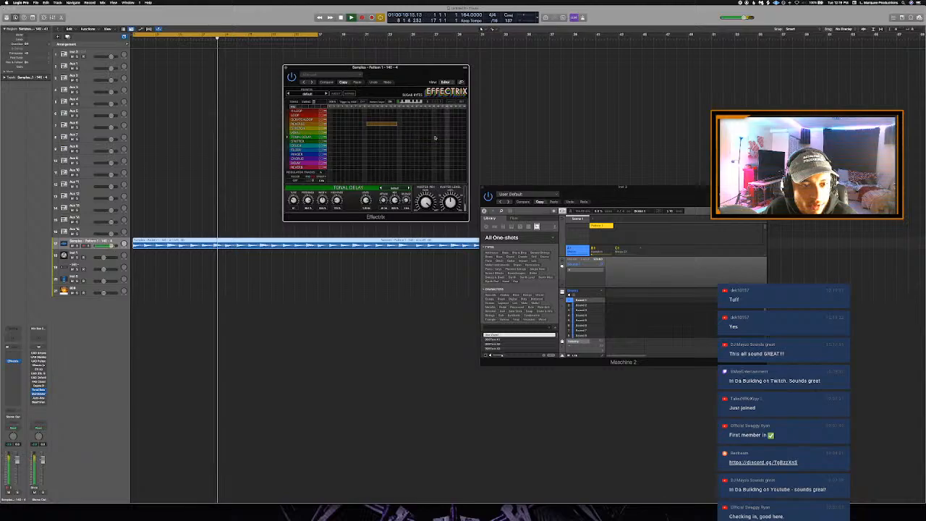
{"action": "left_click_drag", "start_coordinate": [421, 150], "coordinate": [456, 152]}
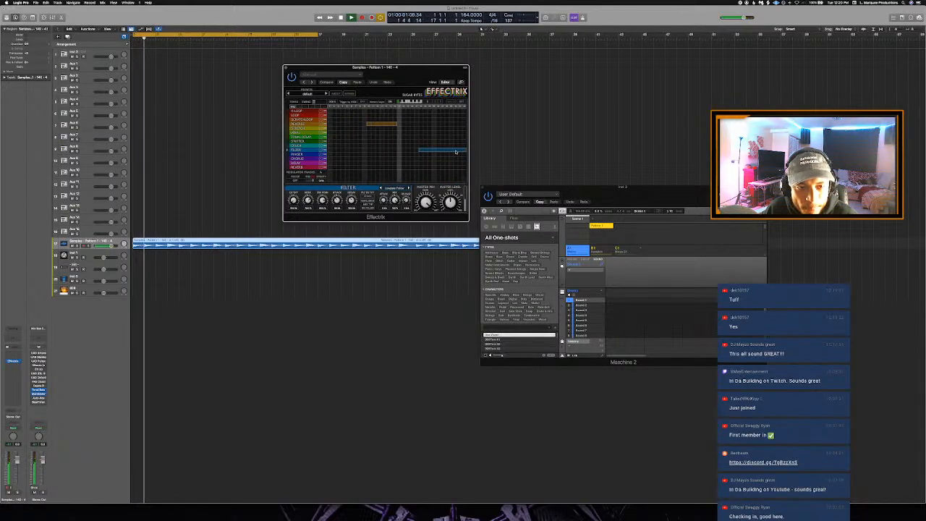
{"action": "double_click", "coordinate": [425, 151]}
{"action": "left_click_drag", "start_coordinate": [424, 155], "coordinate": [465, 155]}
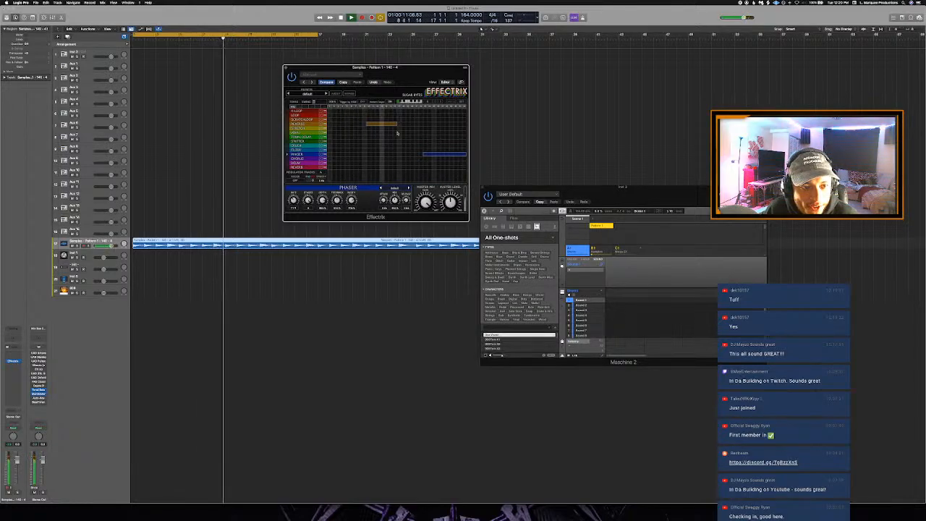
Add a Loop block over about steps 19 to 24 of the Effectrix pattern and close the plug-in window
{"action": "left_click_drag", "start_coordinate": [408, 116], "coordinate": [422, 117]}
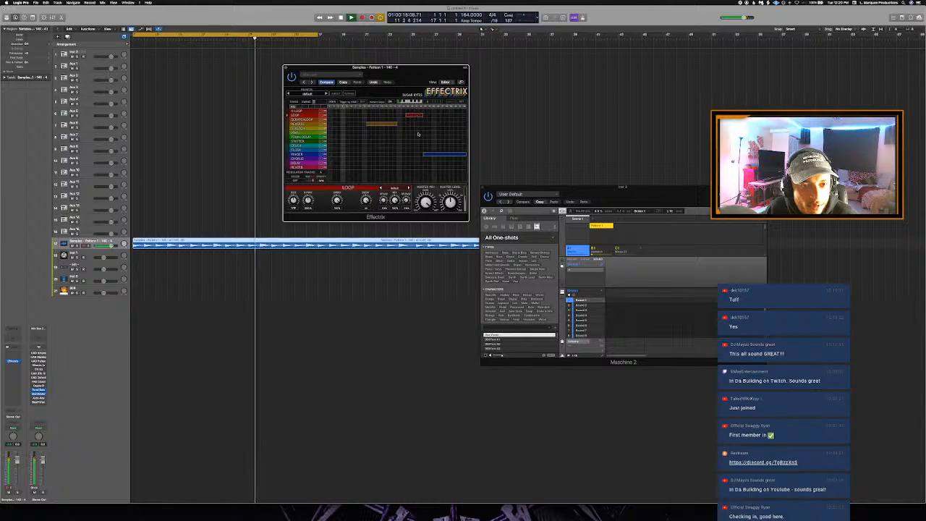
{"action": "left_click_drag", "start_coordinate": [422, 117], "coordinate": [429, 118]}
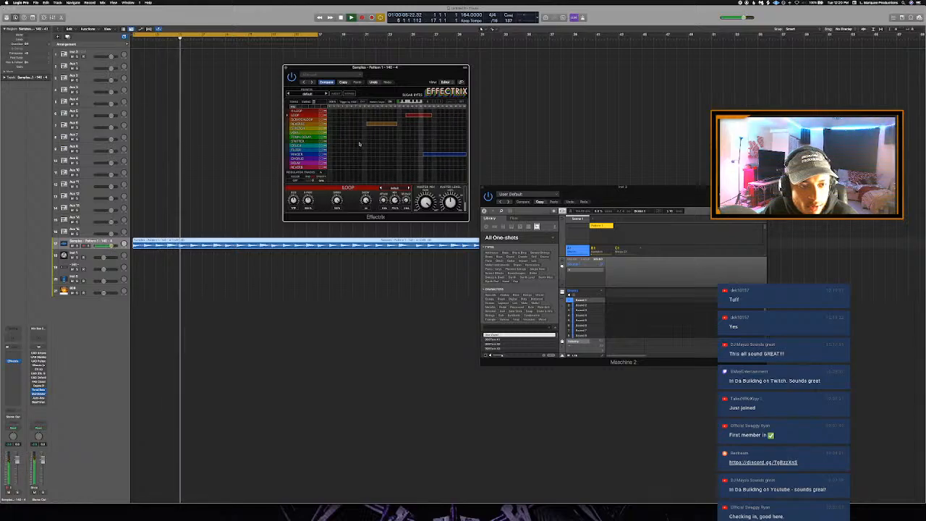
{"action": "left_click", "coordinate": [286, 68]}
{"action": "left_click", "coordinate": [230, 150]}
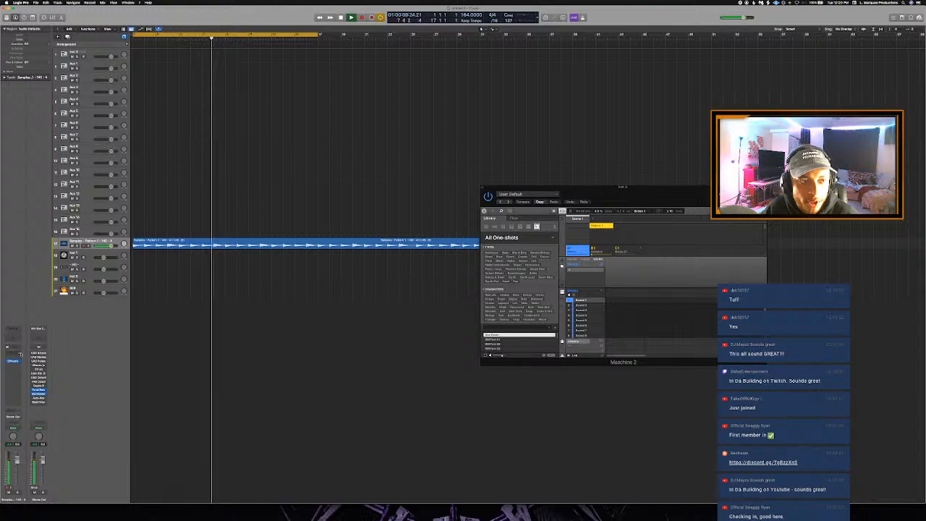
Insert Native Instruments Guitar Rig 5 FX below Effectrix on the sample track and cycle playback over bars 17 to 39
{"action": "left_click", "coordinate": [12, 367]}
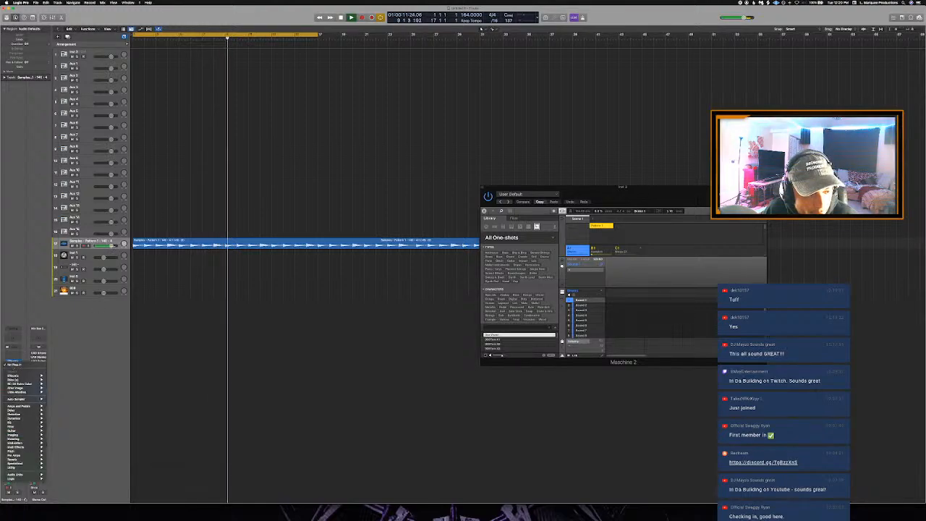
{"action": "mouse_move", "coordinate": [16, 474]}
{"action": "mouse_move", "coordinate": [72, 445]}
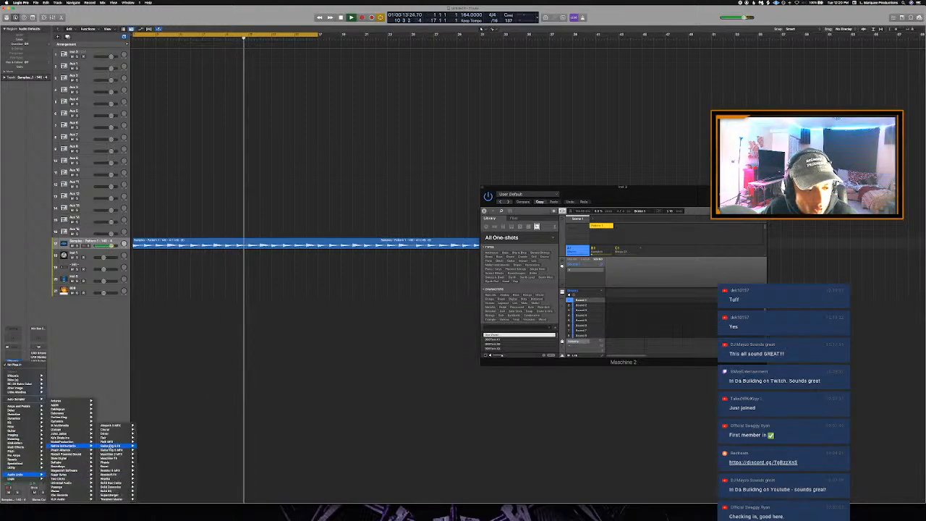
{"action": "left_click", "coordinate": [146, 447]}
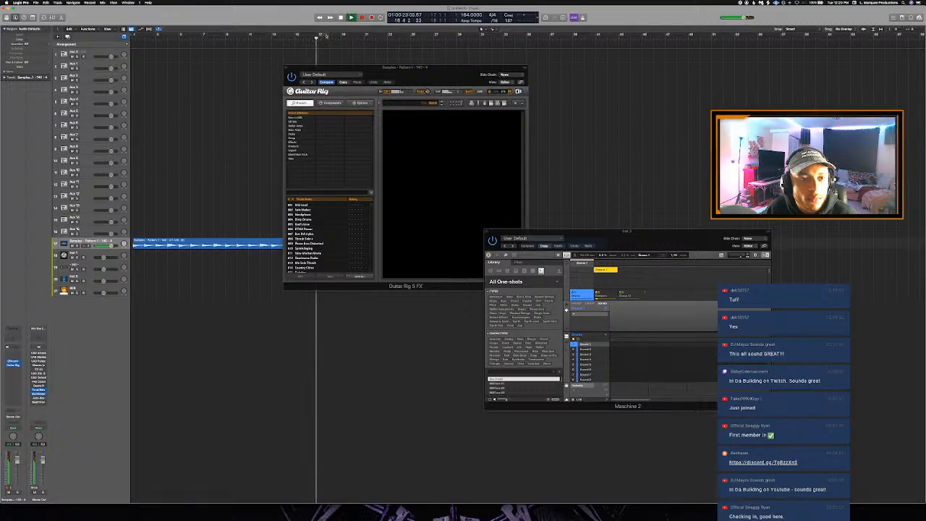
{"action": "left_click_drag", "start_coordinate": [335, 38], "coordinate": [543, 70]}
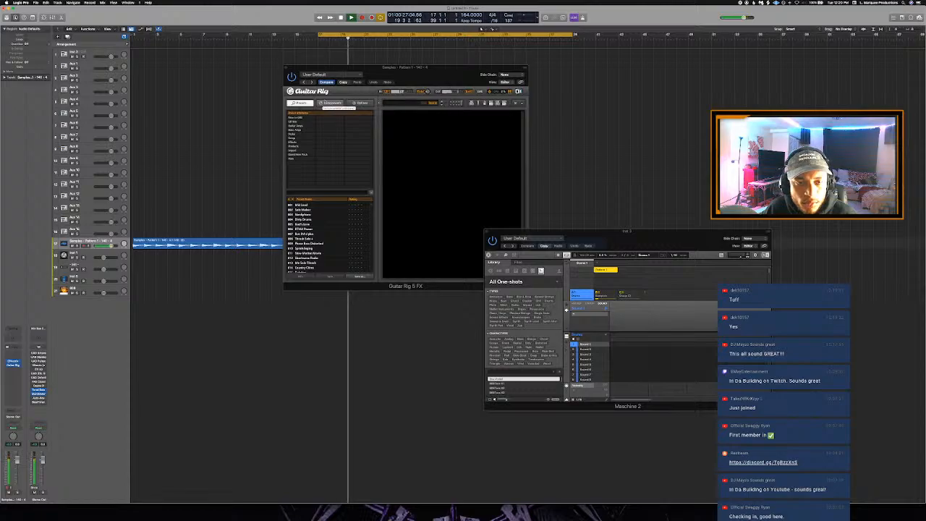
Load the Edge of Infinity preset from Guitar Rig's ambient style presets, then bypass the plug-in and close its window
{"action": "left_click", "coordinate": [297, 135]}
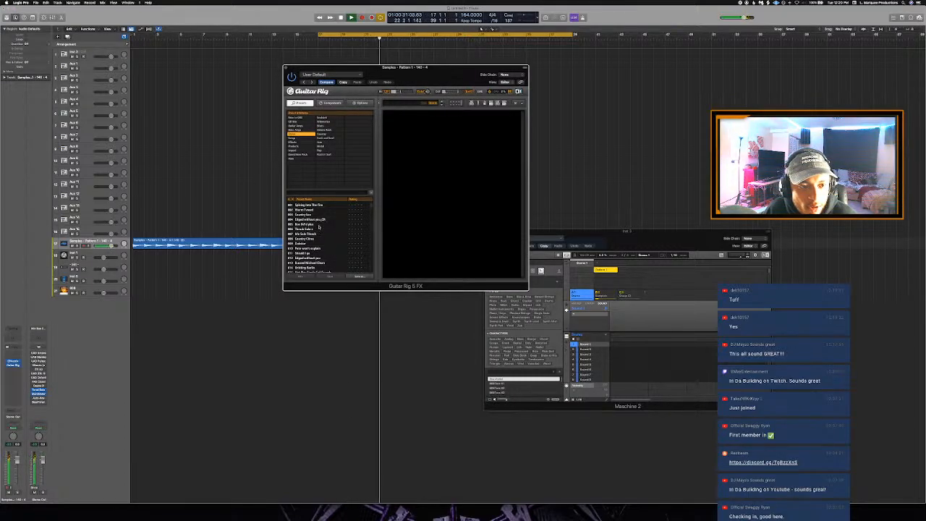
{"action": "left_click", "coordinate": [327, 118]}
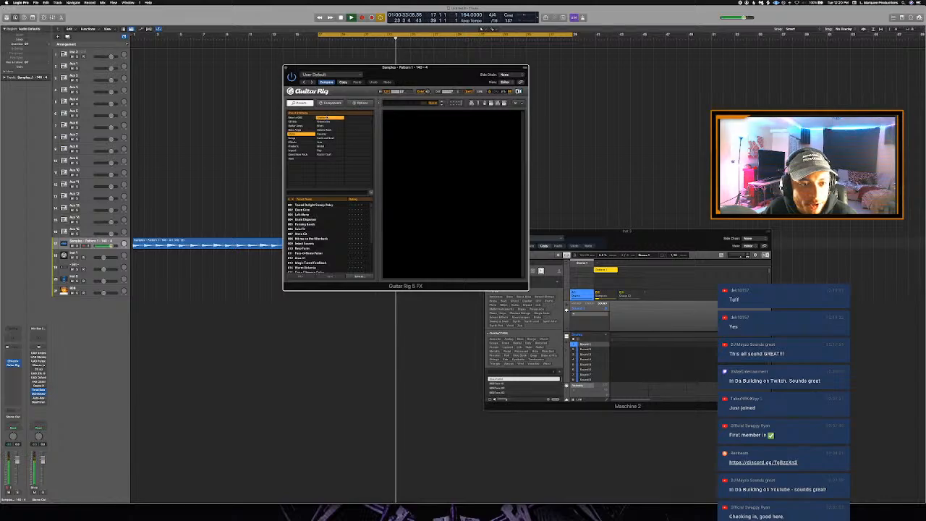
{"action": "scroll", "coordinate": [313, 233], "scroll_direction": "down", "scroll_amount": 3}
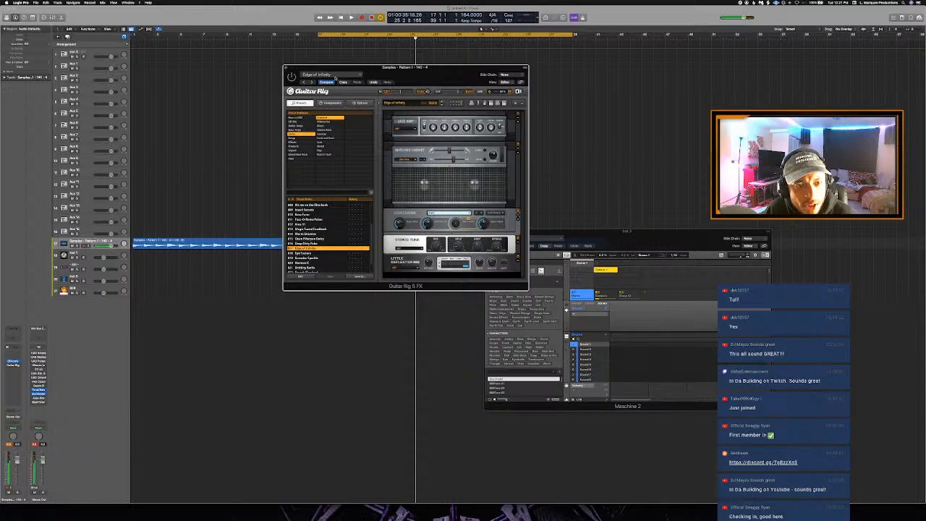
{"action": "left_click", "coordinate": [286, 67]}
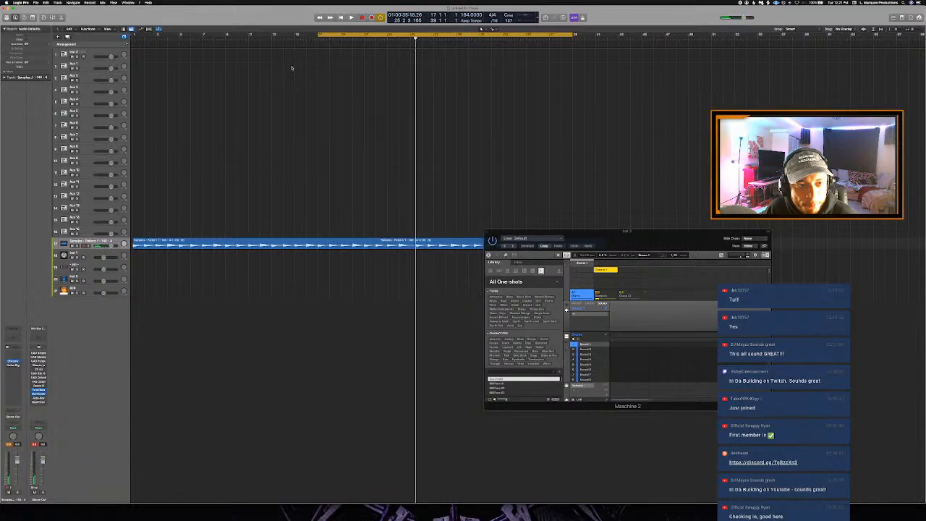
Move the Maschine 2 window below the sample track and play the end of the sample from about bar 33 without cycling
{"action": "left_click_drag", "start_coordinate": [665, 292], "coordinate": [673, 313]}
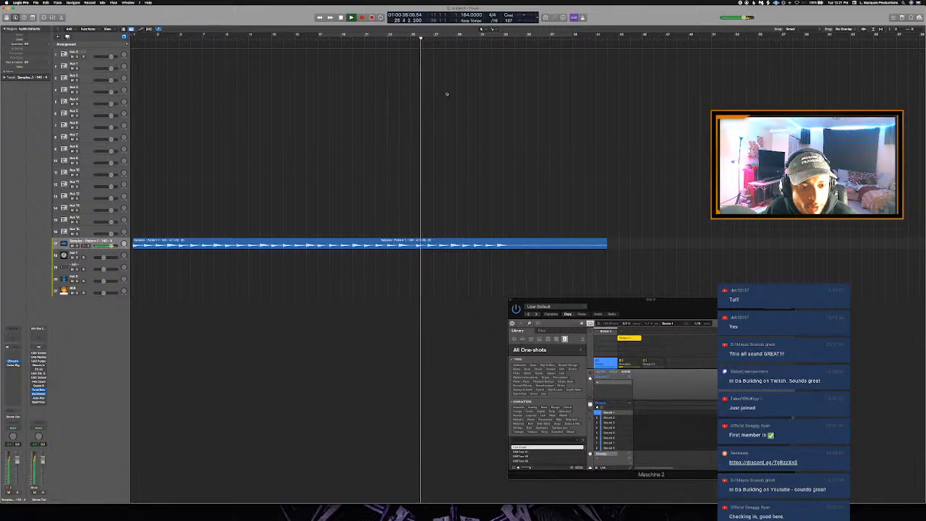
{"action": "left_click", "coordinate": [507, 38]}
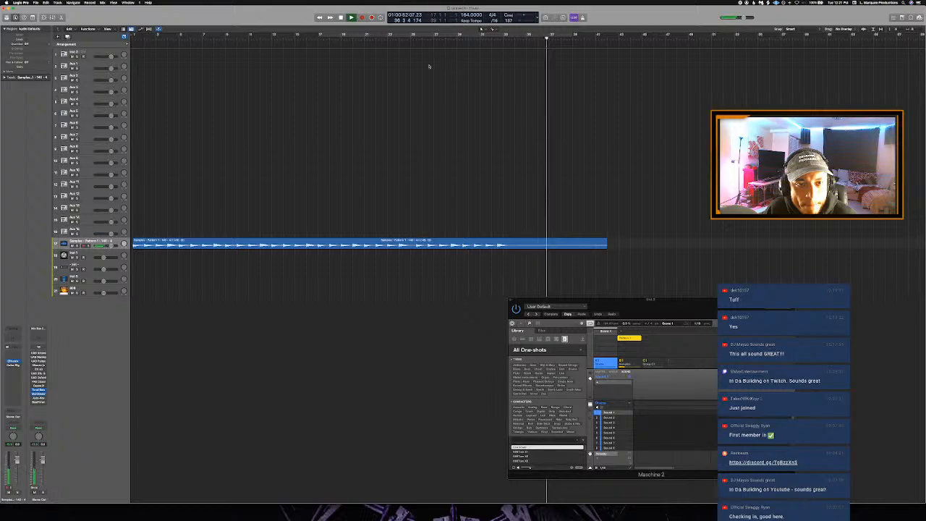
Play the sample around bars 6 to 9 to check the cut point and split the region at bar 9
{"action": "left_click_drag", "start_coordinate": [137, 35], "coordinate": [228, 52]}
{"action": "left_click", "coordinate": [226, 39]}
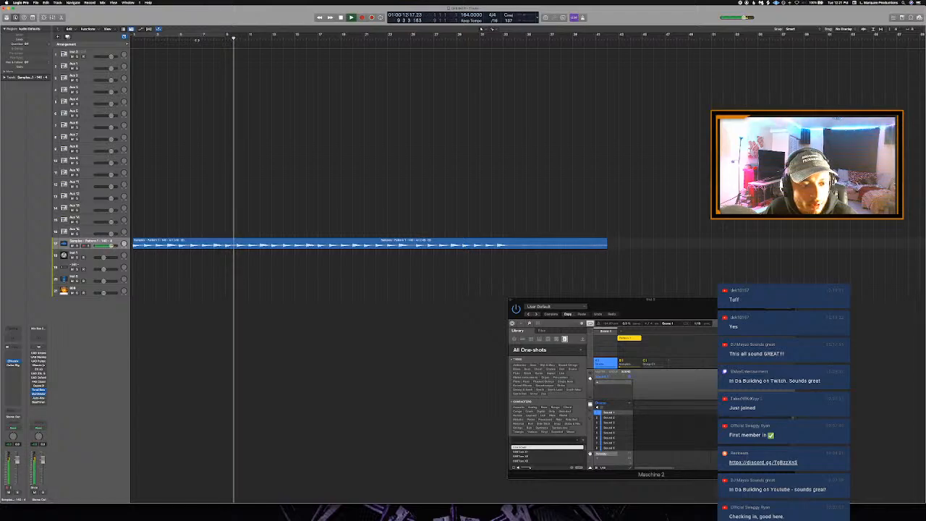
{"action": "left_click", "coordinate": [191, 39]}
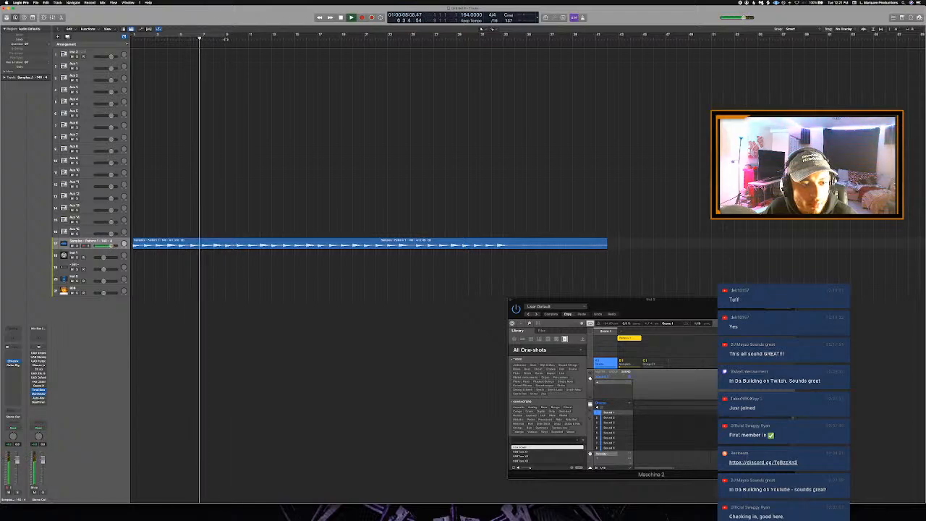
{"action": "left_click", "coordinate": [225, 39]}
{"action": "left_click", "coordinate": [224, 250]}
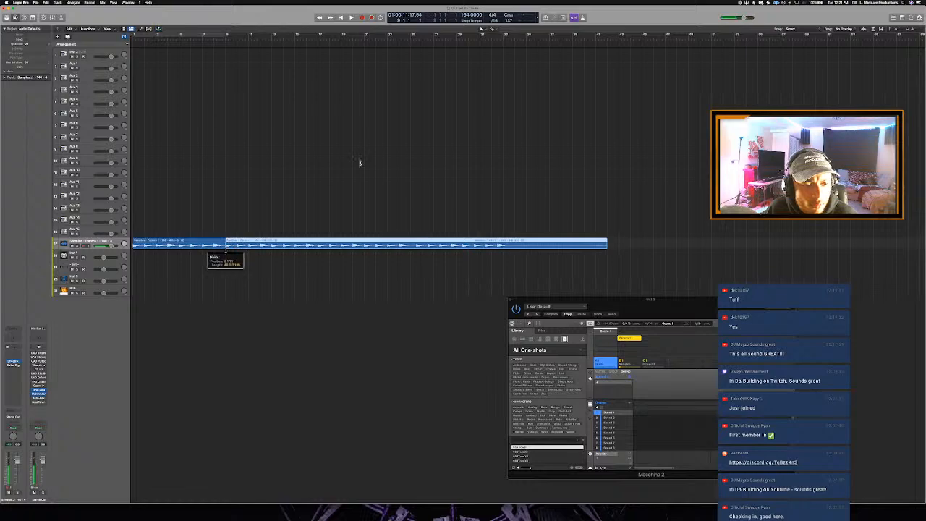
Play the sample around bar 21 and split its second region at bar 21
{"action": "left_click", "coordinate": [361, 63]}
{"action": "left_click", "coordinate": [353, 39]}
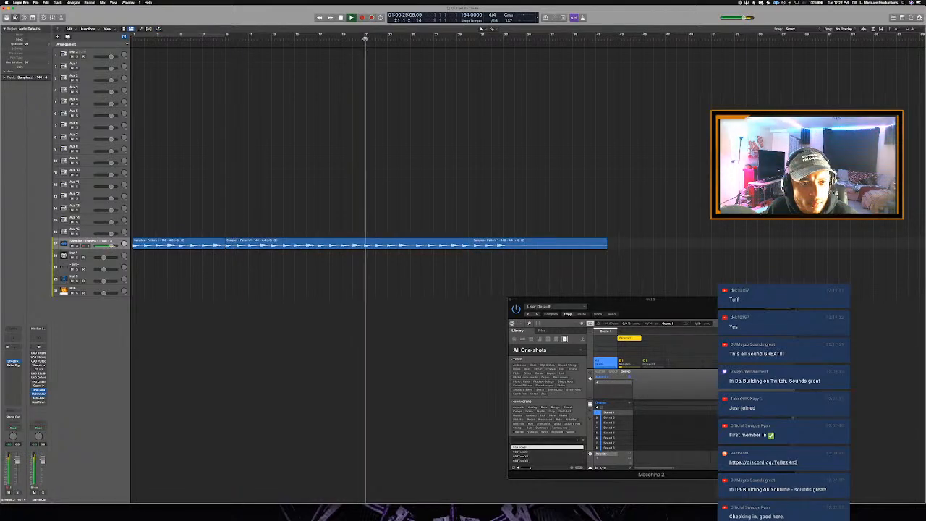
{"action": "left_click", "coordinate": [364, 249]}
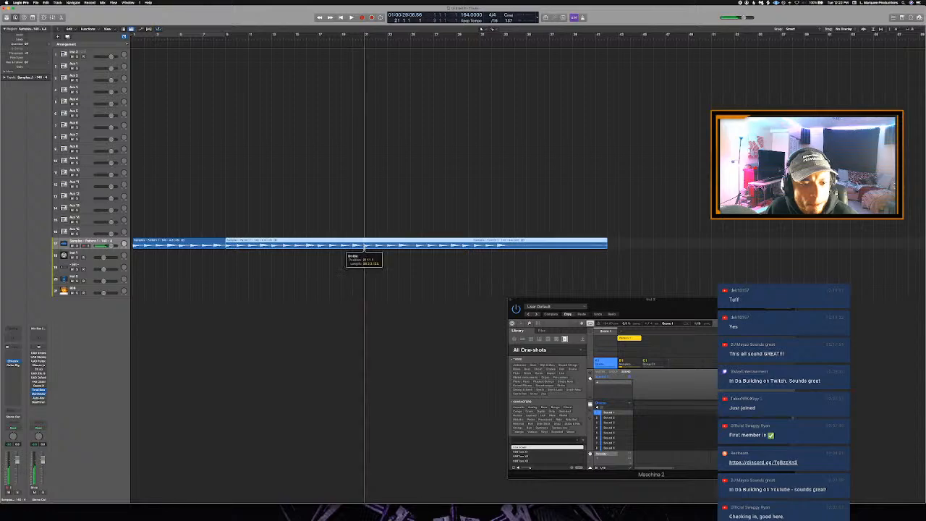
Select the middle sample region, play it from bar 9 and set a playback cycle over bars 1 to 21
{"action": "left_click", "coordinate": [322, 227]}
{"action": "left_click", "coordinate": [316, 246]}
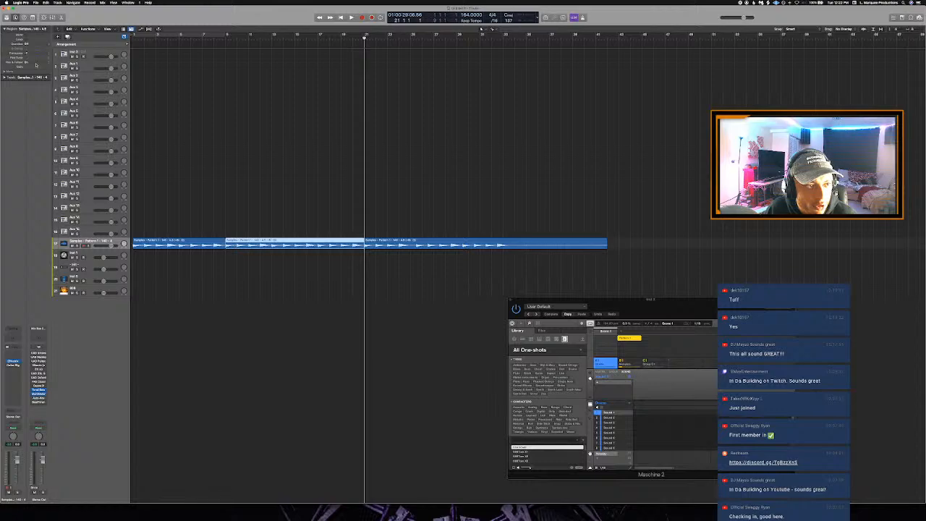
{"action": "left_click", "coordinate": [226, 35]}
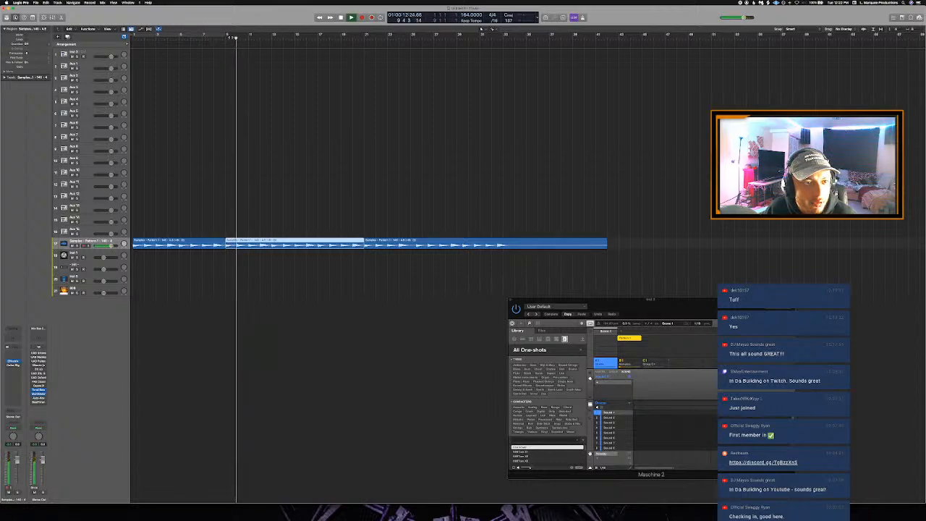
{"action": "left_click_drag", "start_coordinate": [227, 36], "coordinate": [359, 71]}
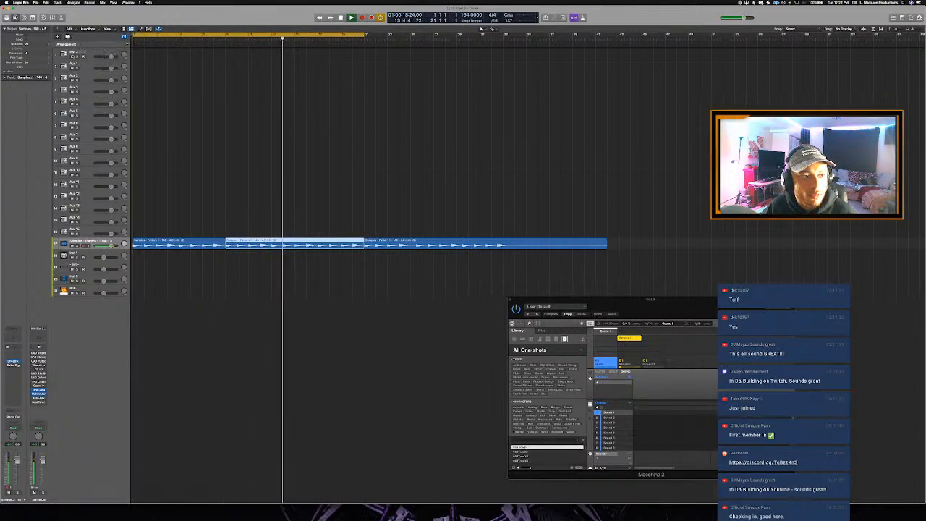
Select the first instrument track and place its Maschine 2 window over the upper tracks of the arrangement
{"action": "left_click", "coordinate": [97, 54]}
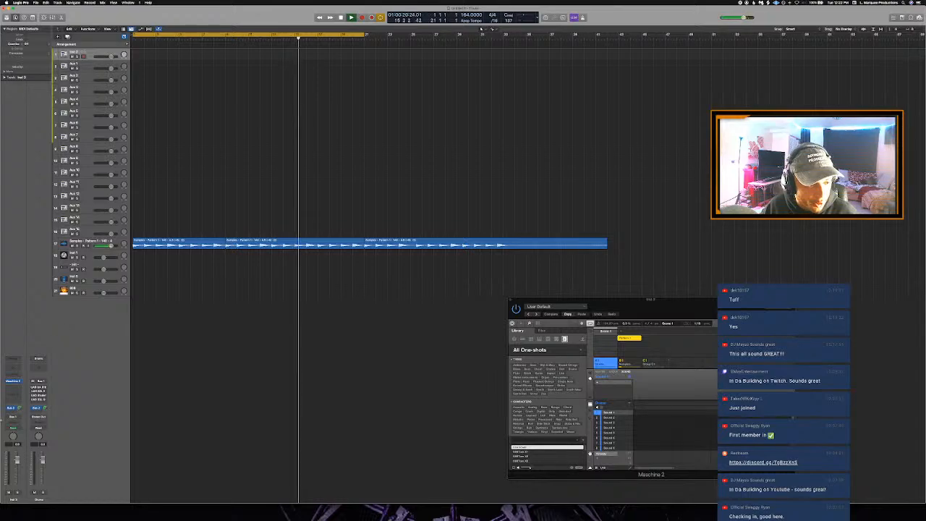
{"action": "left_click", "coordinate": [14, 381]}
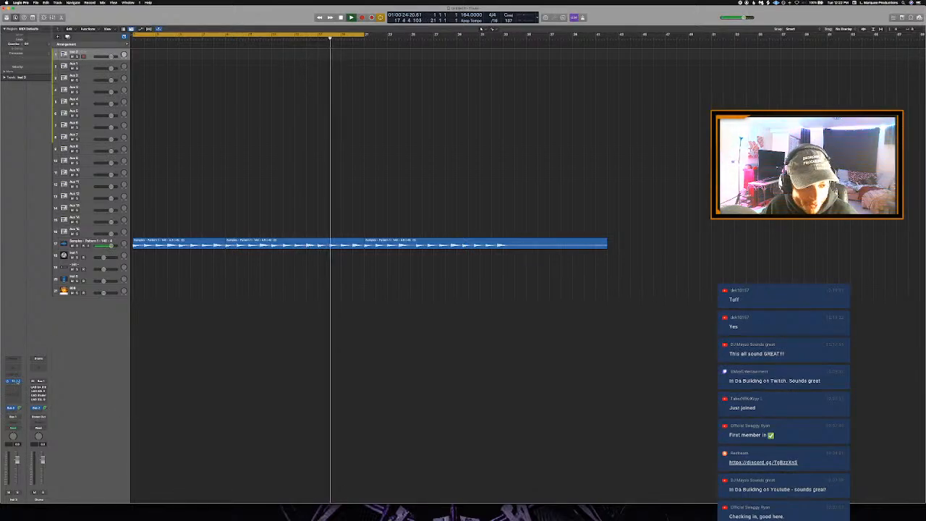
{"action": "key", "text": "v"}
{"action": "left_click_drag", "start_coordinate": [669, 297], "coordinate": [385, 73]}
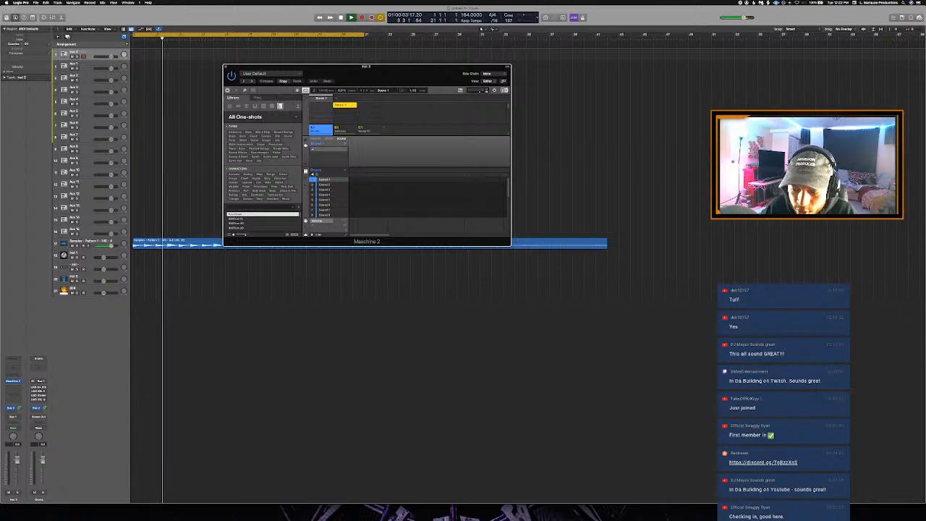
Switch to Finder, open the Drum Samples folder in Music and look through the drum packs
{"action": "key", "text": "super+Tab"}
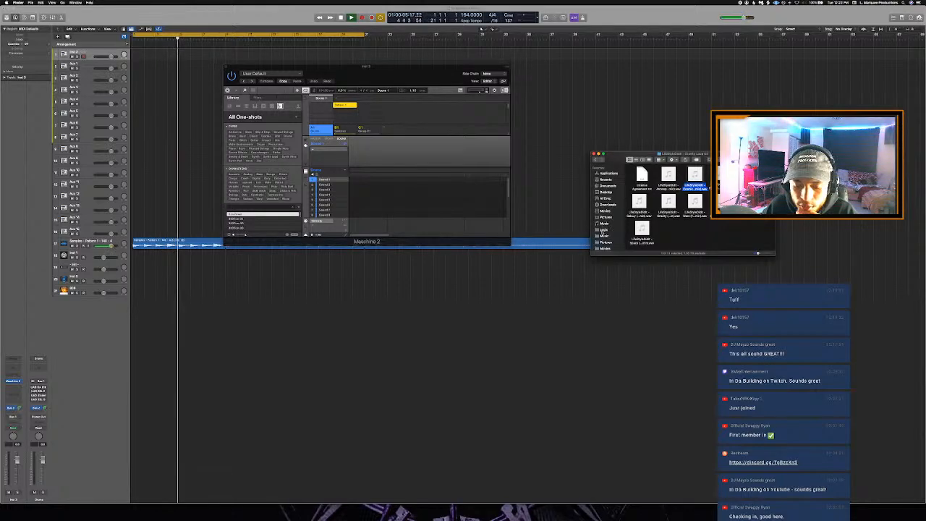
{"action": "left_click", "coordinate": [603, 235]}
{"action": "scroll", "coordinate": [673, 195], "scroll_direction": "up", "scroll_amount": 3}
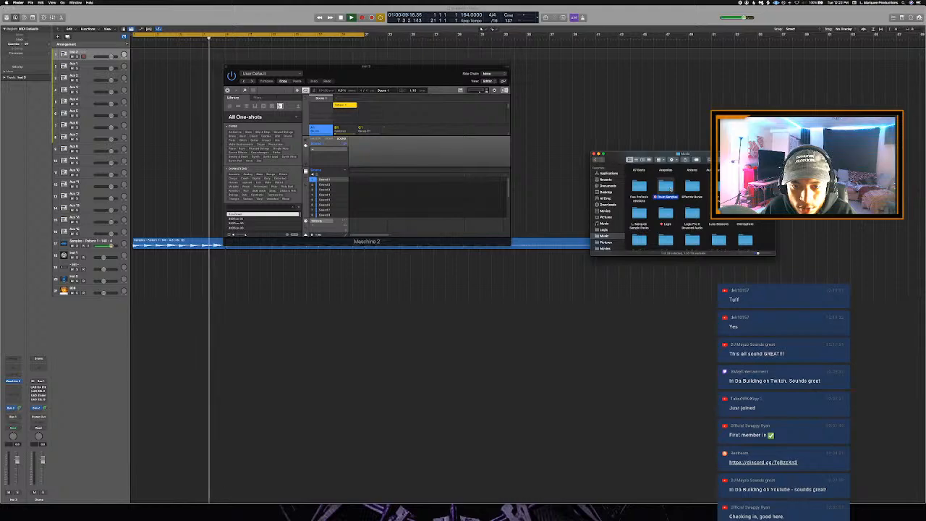
{"action": "double_click", "coordinate": [666, 181]}
{"action": "scroll", "coordinate": [671, 190], "scroll_direction": "down", "scroll_amount": 5}
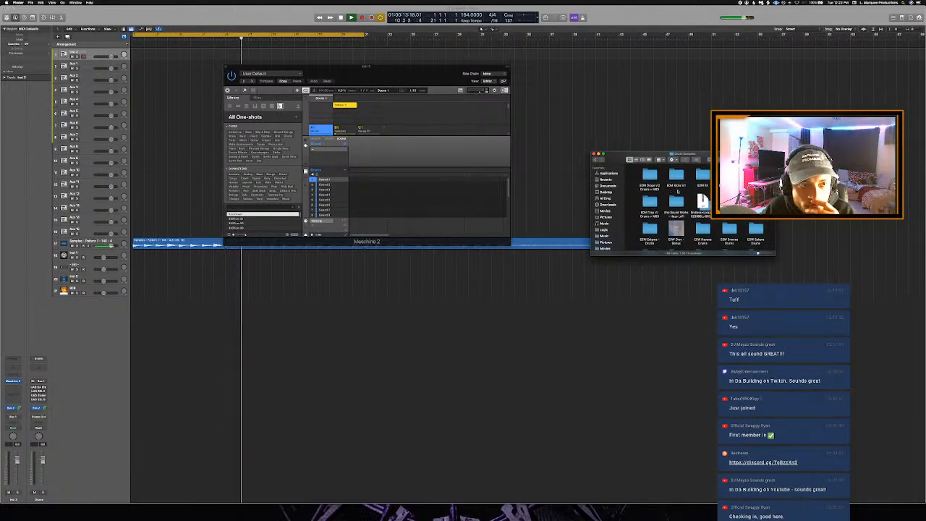
{"action": "scroll", "coordinate": [678, 192], "scroll_direction": "down", "scroll_amount": 4}
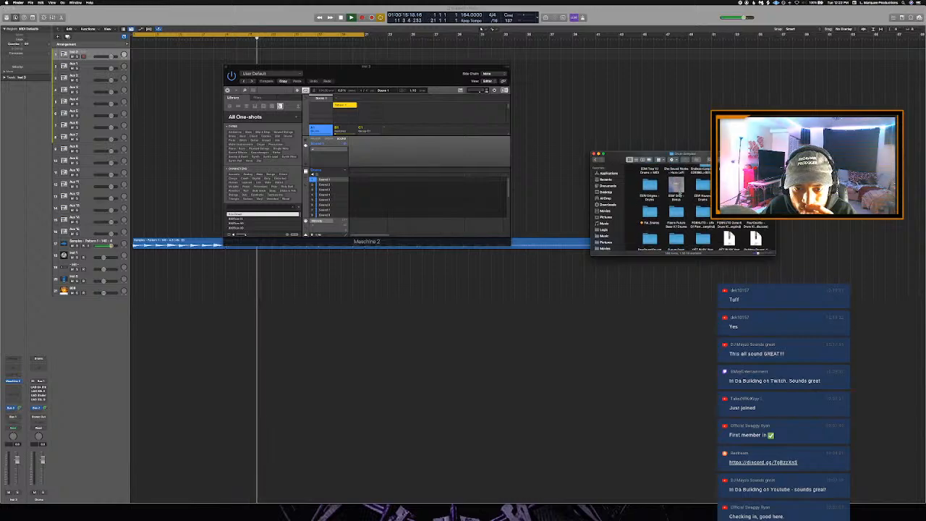
{"action": "scroll", "coordinate": [679, 192], "scroll_direction": "up", "scroll_amount": 2}
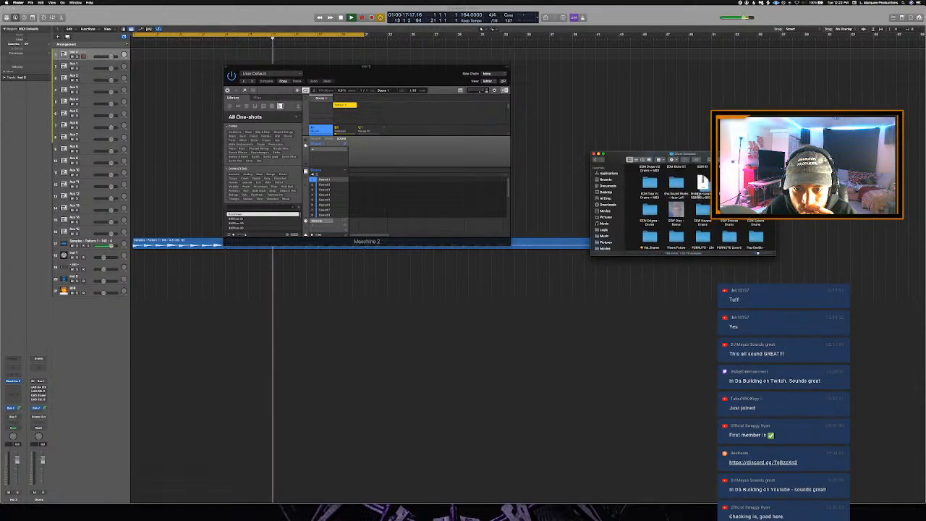
{"action": "scroll", "coordinate": [678, 191], "scroll_direction": "up", "scroll_amount": 3}
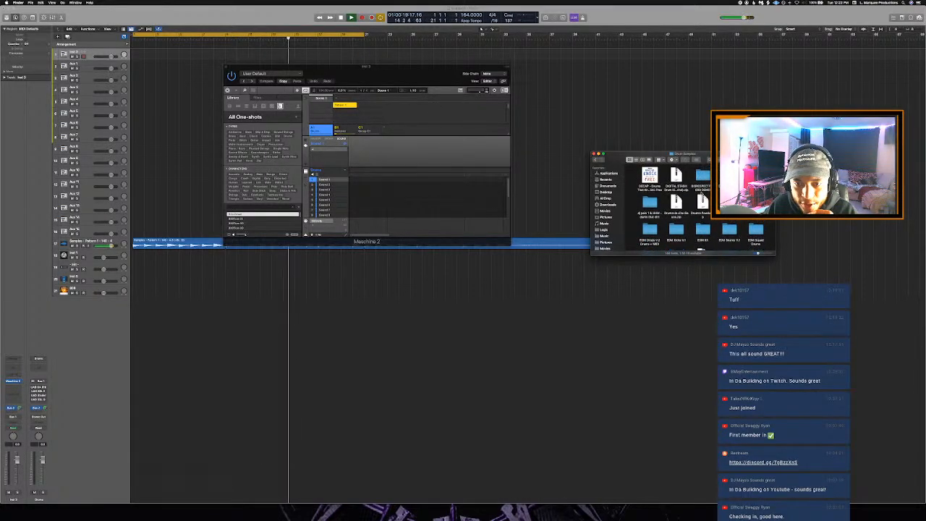
{"action": "scroll", "coordinate": [703, 202], "scroll_direction": "up", "scroll_amount": 5}
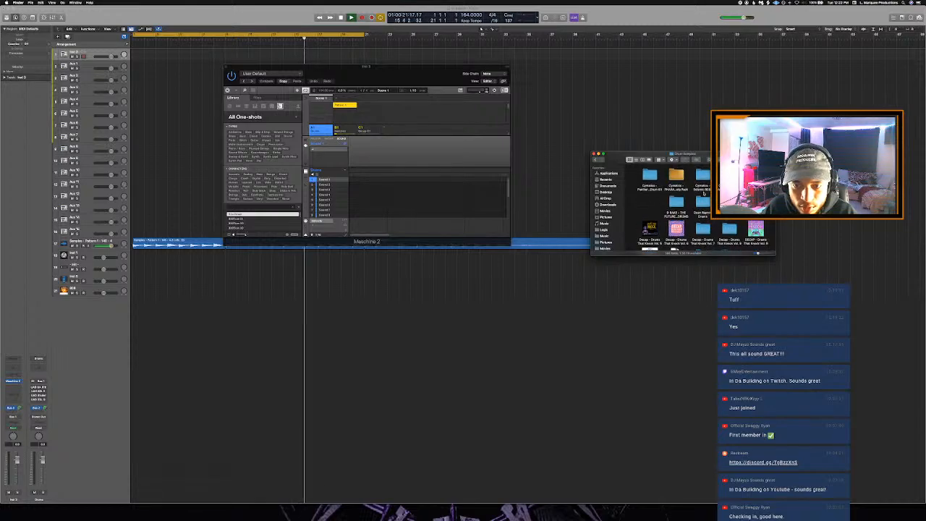
{"action": "scroll", "coordinate": [704, 193], "scroll_direction": "up", "scroll_amount": 2}
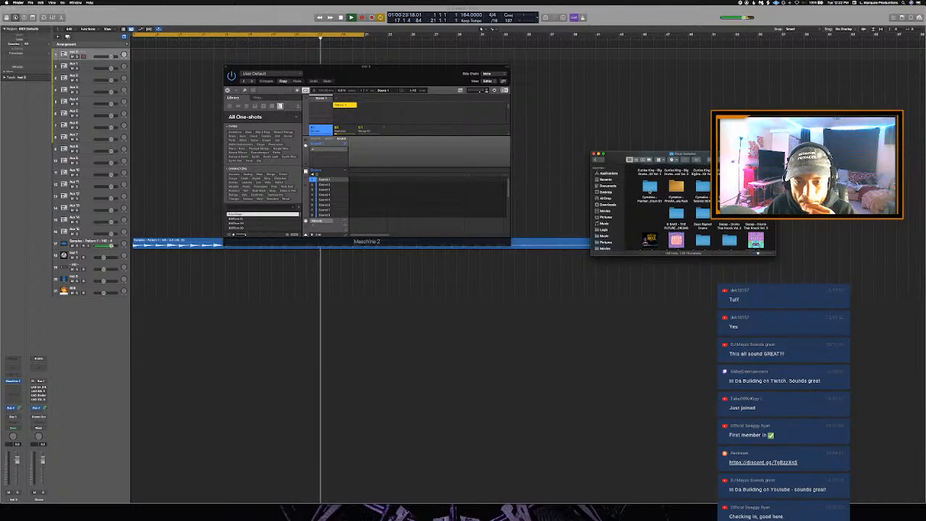
Open the Claps folder of the Cymatics Panther hip hop drum pack and load the Chunky Clap sample onto Maschine's second sound slot
{"action": "double_click", "coordinate": [650, 192]}
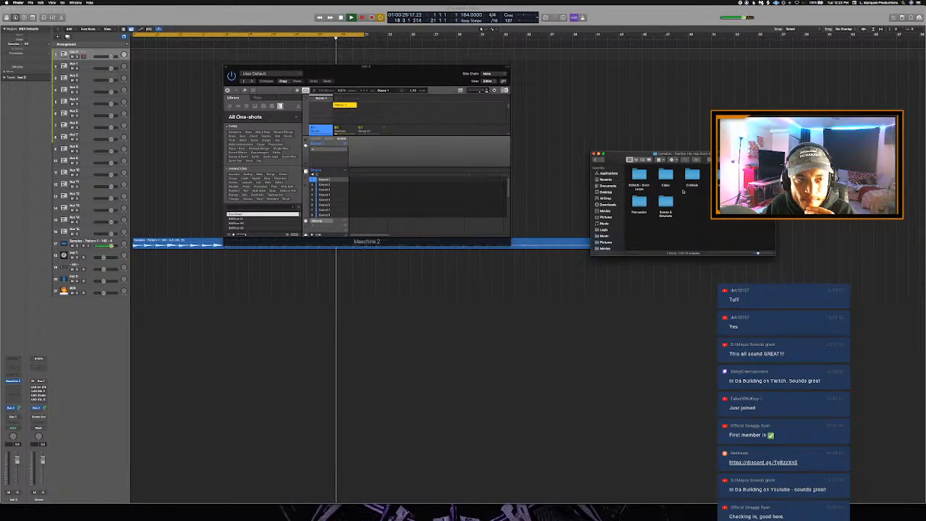
{"action": "double_click", "coordinate": [665, 177]}
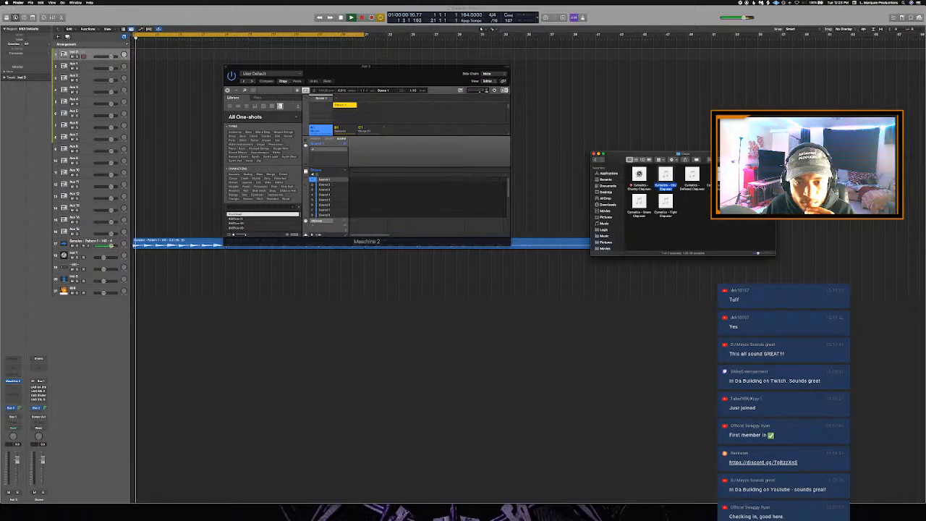
{"action": "left_click", "coordinate": [639, 174]}
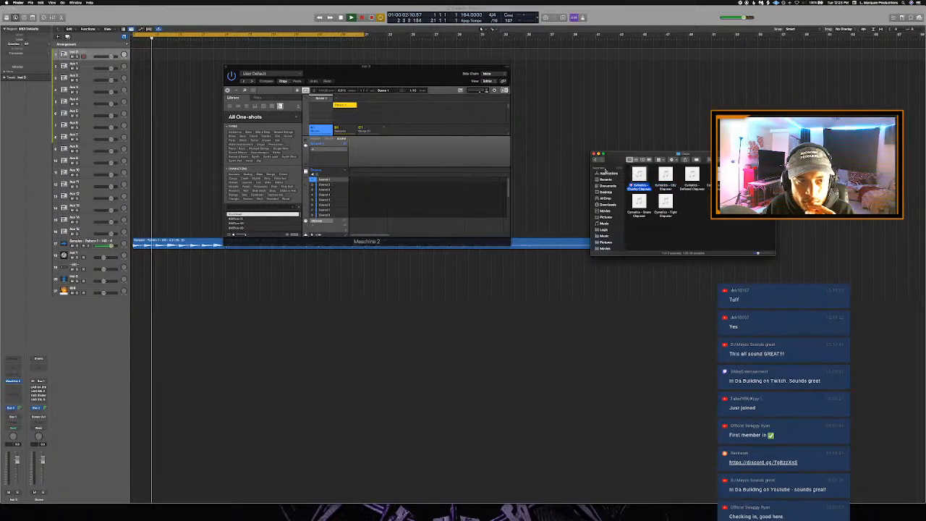
{"action": "left_click_drag", "start_coordinate": [640, 178], "coordinate": [335, 189]}
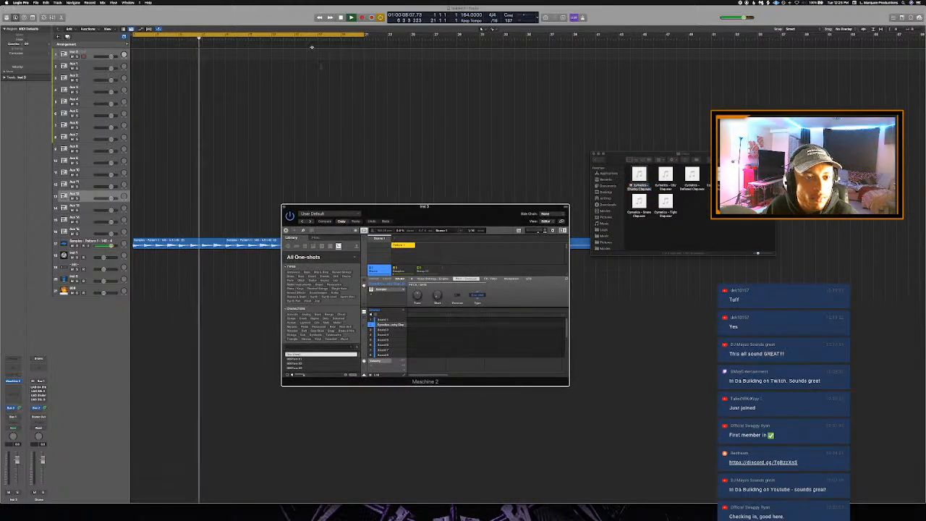
Turn off cycling, stop playback around bar 16 and move the Maschine 2 window down toward the sample track
{"action": "left_click", "coordinate": [312, 35]}
{"action": "left_click", "coordinate": [310, 41]}
{"action": "left_click", "coordinate": [329, 55]}
{"action": "key", "text": "space"}
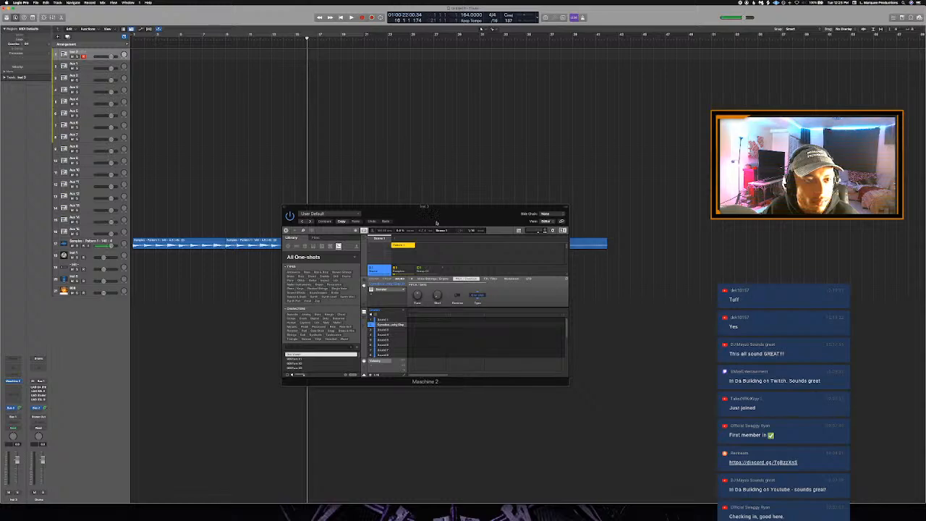
{"action": "left_click_drag", "start_coordinate": [437, 223], "coordinate": [449, 273]}
Play up to bar 17 to check the cut point and make the sample's last region start at bar 17
{"action": "key", "text": "space"}
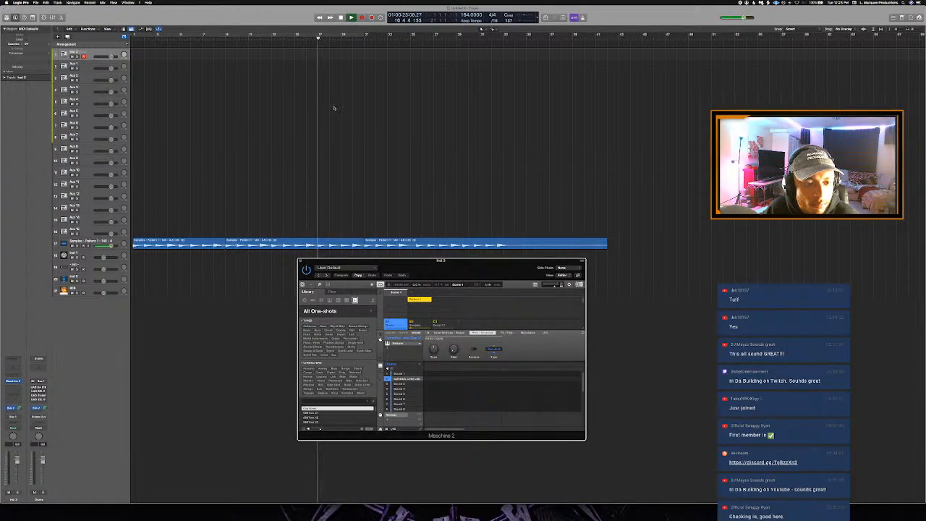
{"action": "left_click_drag", "start_coordinate": [319, 39], "coordinate": [317, 39]}
{"action": "left_click", "coordinate": [345, 104]}
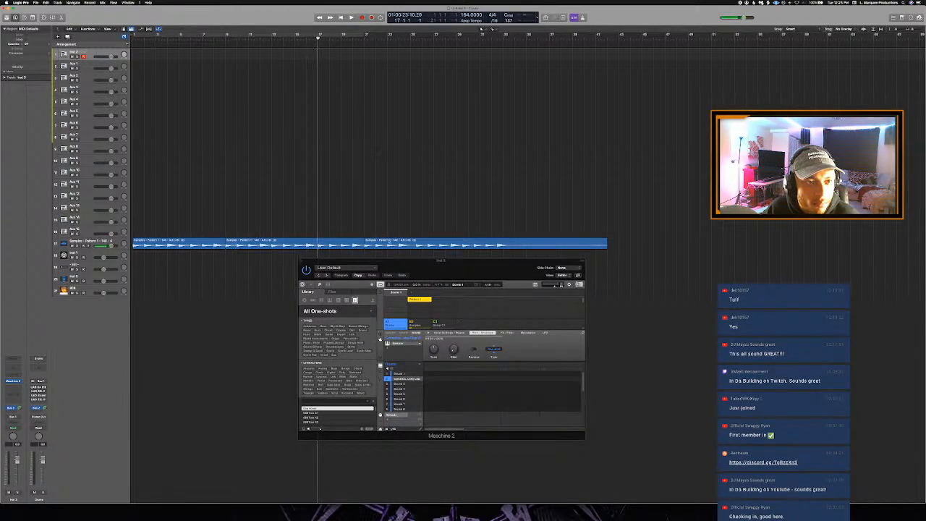
{"action": "left_click", "coordinate": [388, 242]}
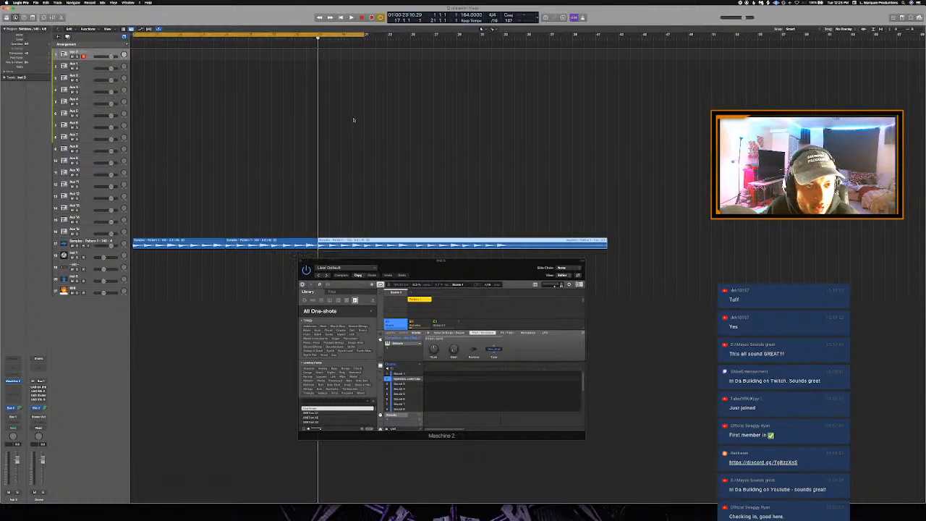
Set the playback cycle to bars 1 to 17, start it running and move the Maschine 2 window up over the sample track
{"action": "left_click_drag", "start_coordinate": [365, 34], "coordinate": [318, 53]}
{"action": "key", "text": "space"}
{"action": "left_click_drag", "start_coordinate": [469, 268], "coordinate": [493, 123]}
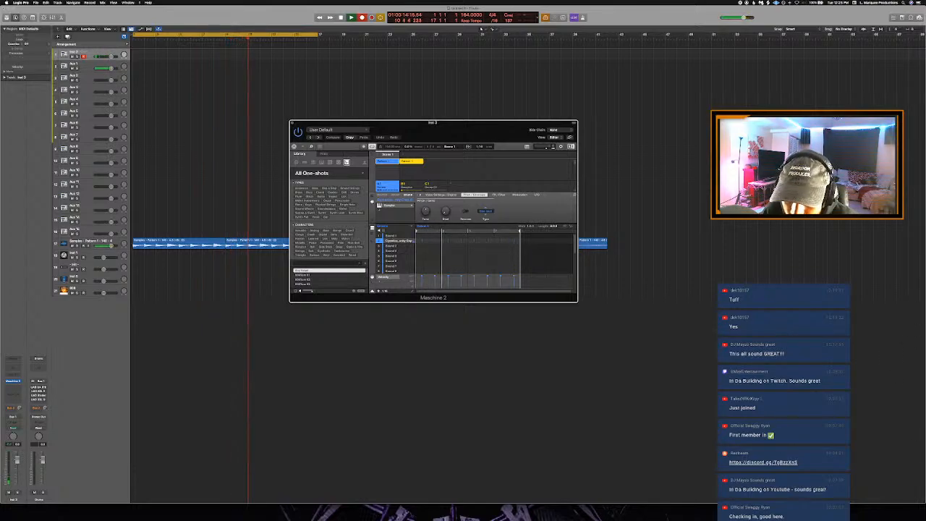
Return to the drum pack in Finder, open its Snares & Rimshots folder and audition the snare and rimshot samples
{"action": "key", "text": "super+Tab"}
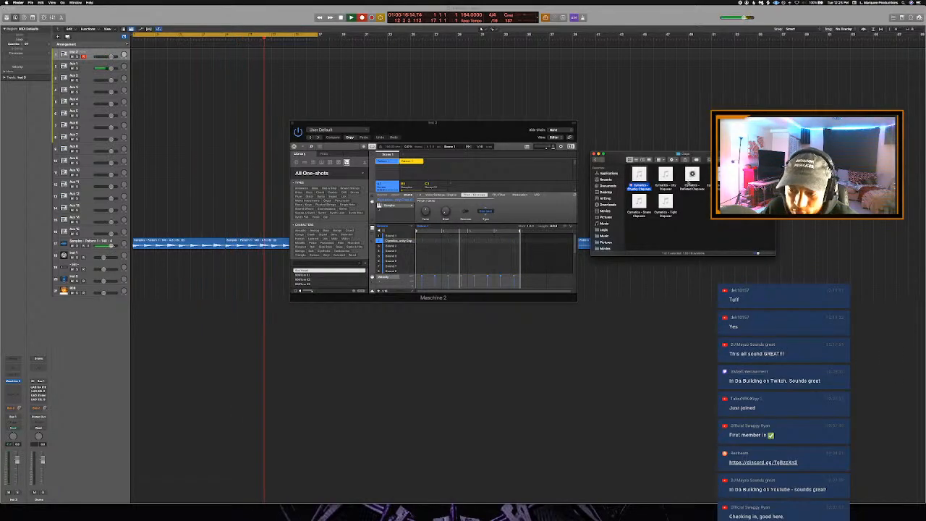
{"action": "left_click", "coordinate": [595, 159]}
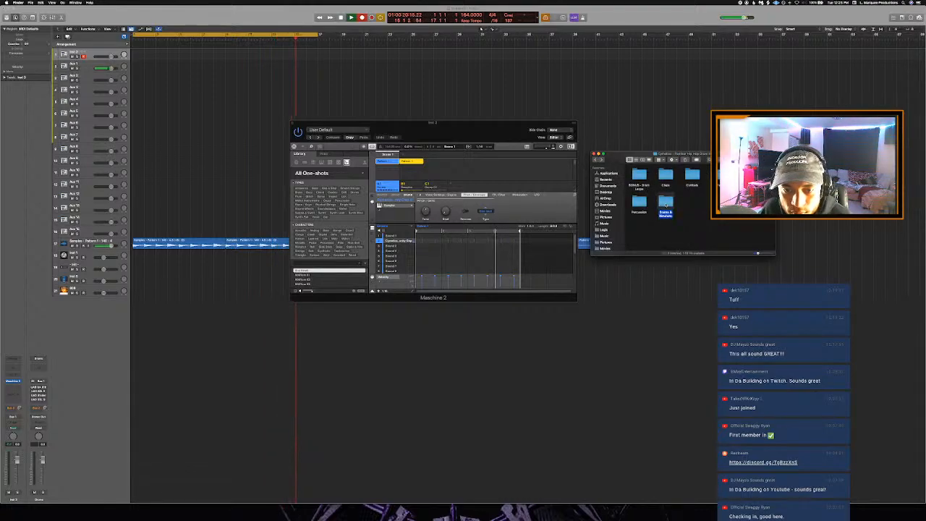
{"action": "double_click", "coordinate": [666, 204]}
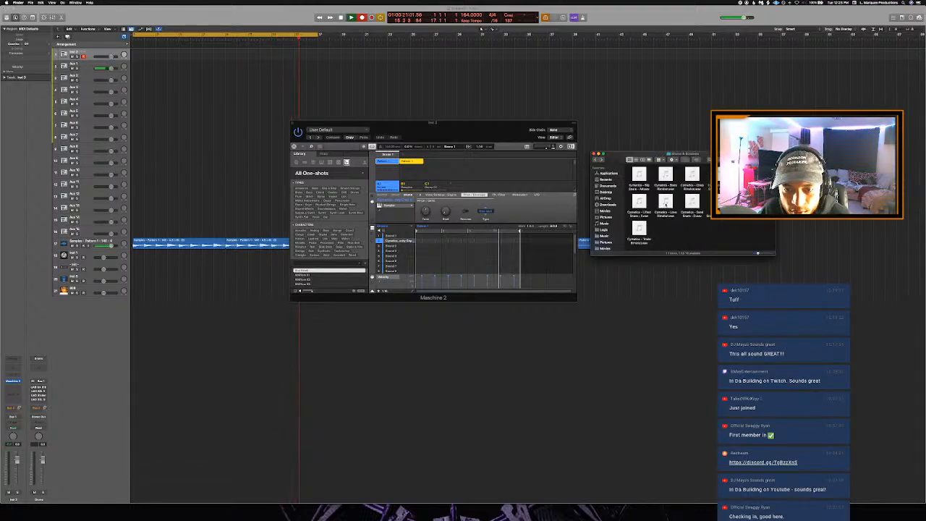
{"action": "left_click", "coordinate": [639, 174]}
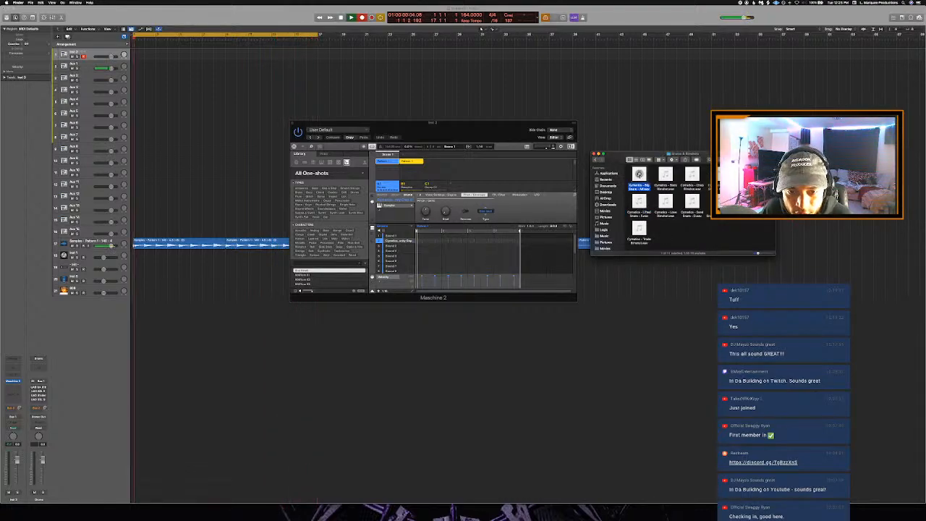
{"action": "left_click", "coordinate": [666, 175]}
{"action": "left_click", "coordinate": [692, 175]}
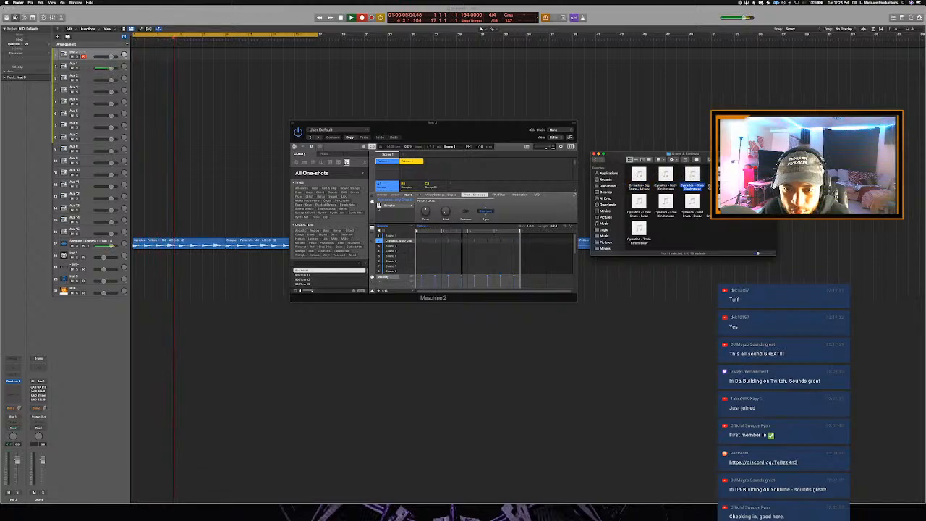
{"action": "left_click", "coordinate": [718, 175]}
{"action": "left_click", "coordinate": [691, 175]}
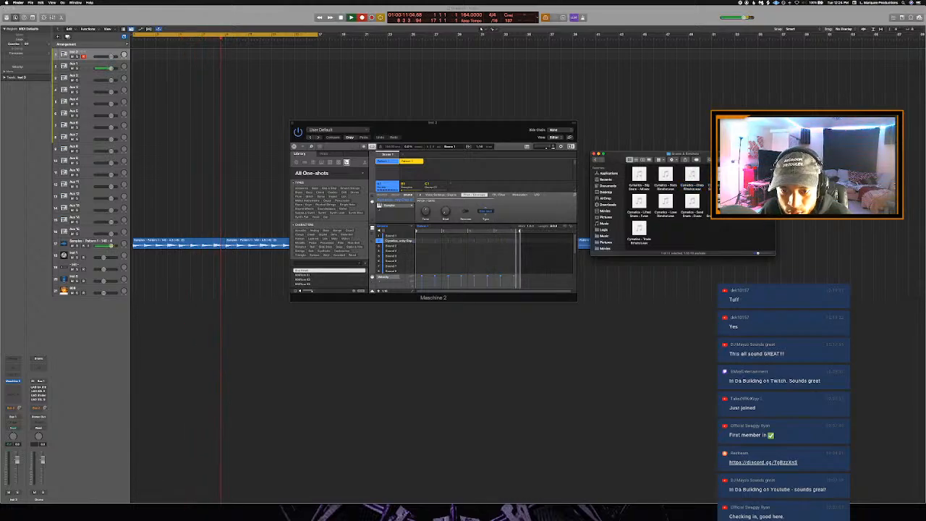
{"action": "left_click", "coordinate": [692, 201]}
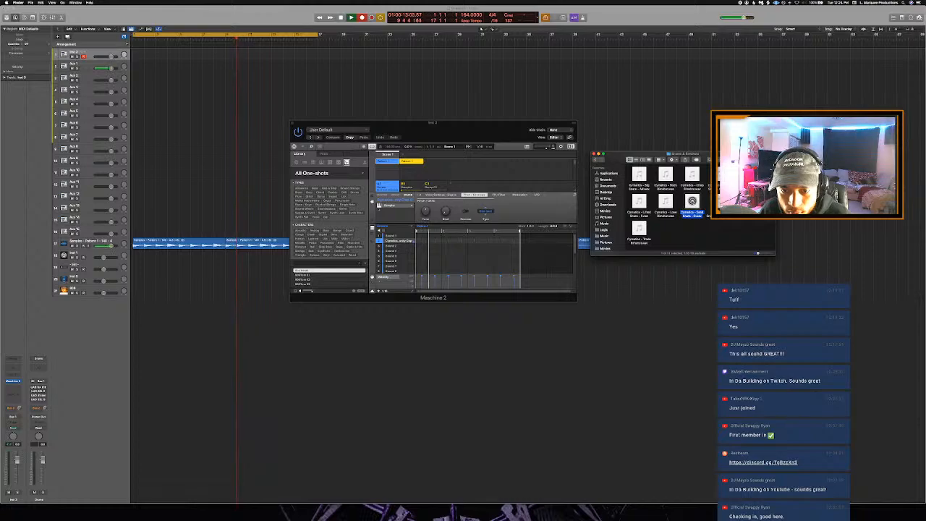
{"action": "left_click", "coordinate": [666, 201]}
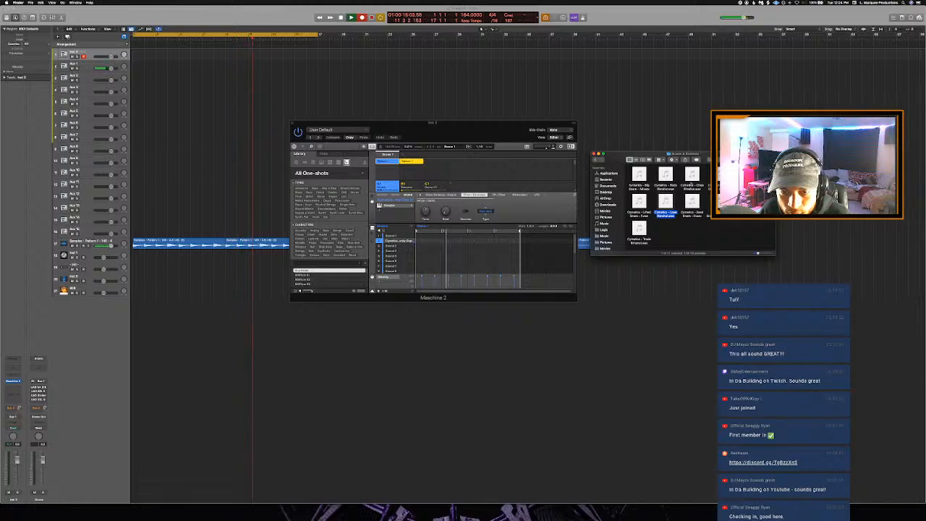
Pick a rimshot sample from the Snares & Rimshots folder and load it onto an empty sound slot in Maschine's drum group
{"action": "left_click", "coordinate": [692, 174]}
{"action": "left_click", "coordinate": [708, 174]}
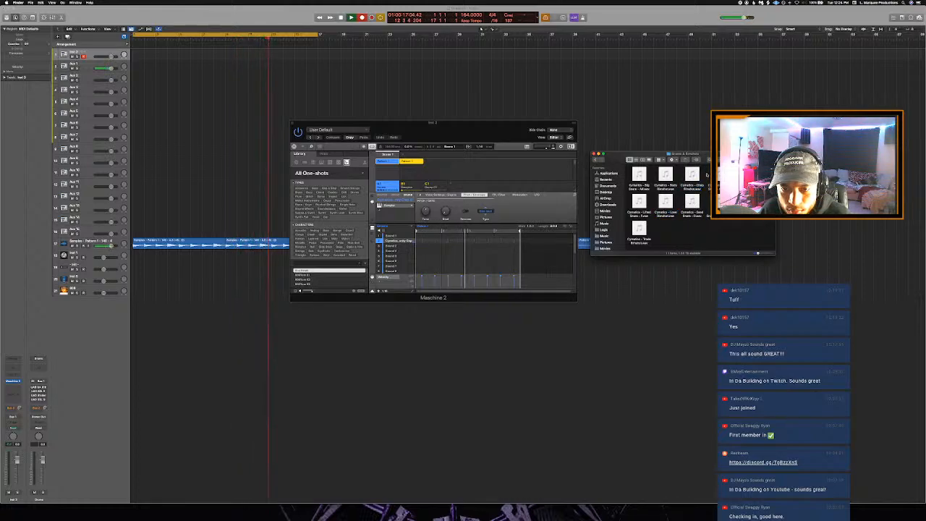
{"action": "left_click_drag", "start_coordinate": [692, 175], "coordinate": [394, 258]}
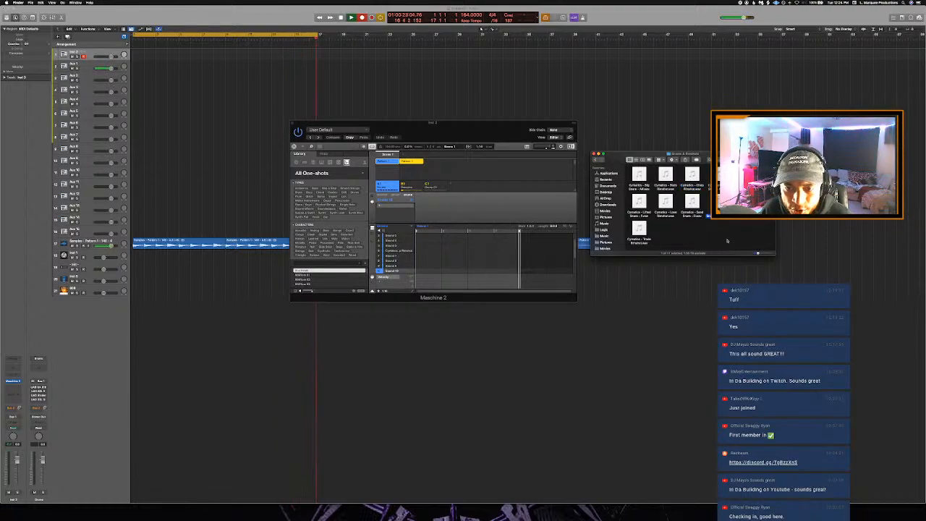
Load the selected sample from the Snares & Rimshots folder onto the Sound 10 slot and record its hits over the loop
{"action": "left_click_drag", "start_coordinate": [702, 215], "coordinate": [392, 266]}
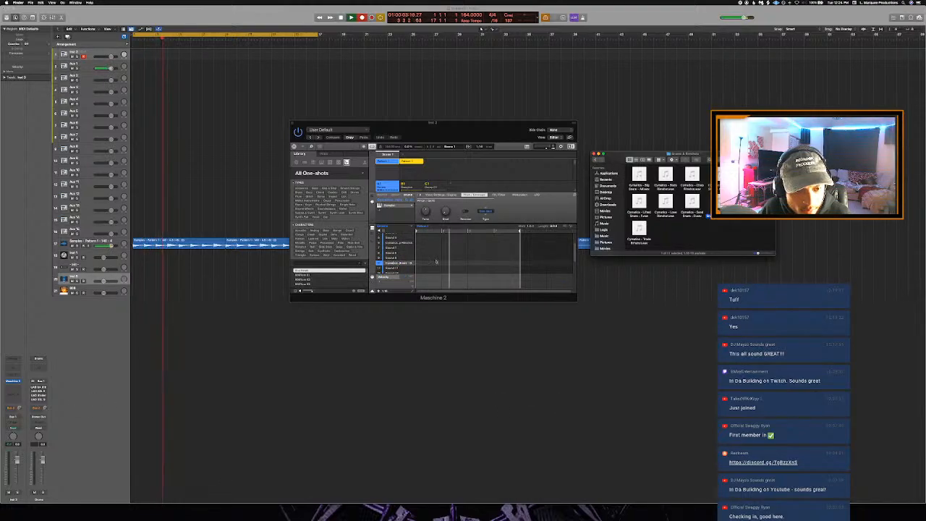
{"action": "left_click", "coordinate": [522, 204]}
{"action": "key", "text": "Return"}
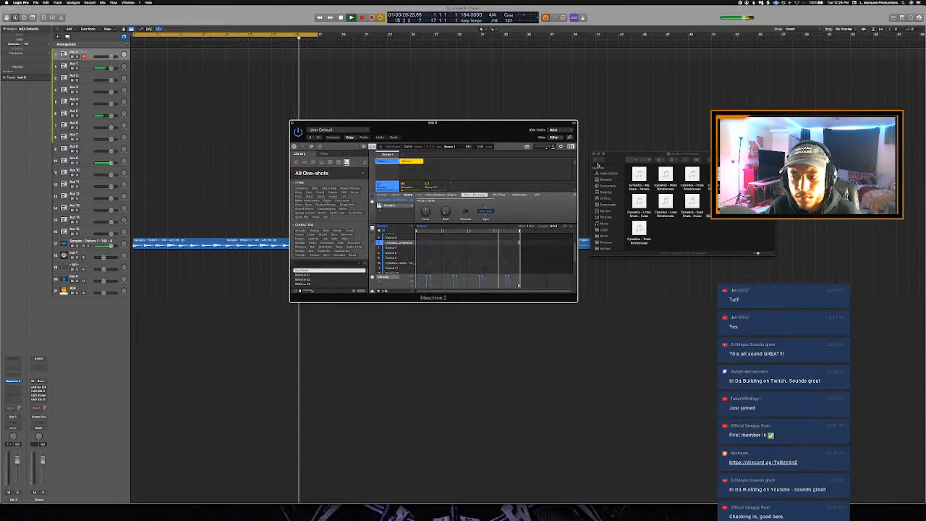
{"action": "left_click", "coordinate": [633, 182]}
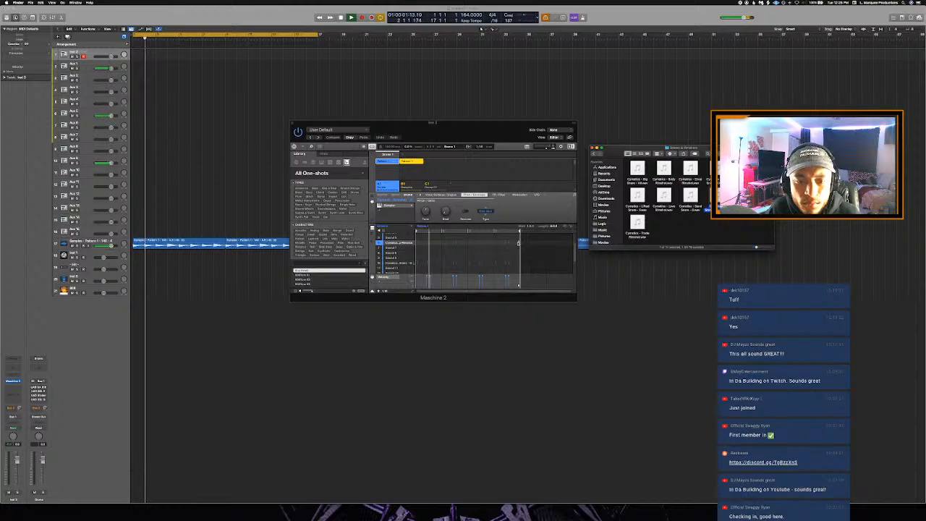
{"action": "left_click", "coordinate": [522, 247]}
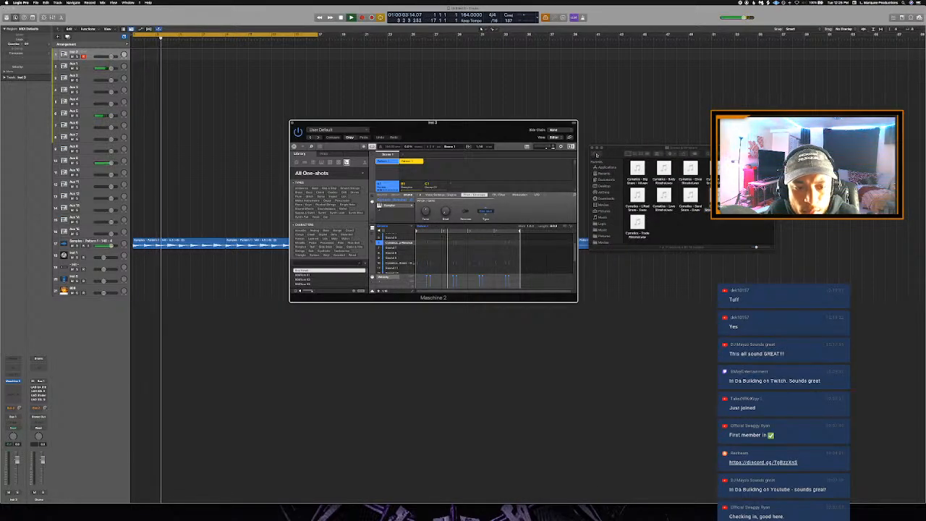
Browse the Cymatics pack's cymbal and hi-hat folders and audition their ride and hat samples
{"action": "left_click", "coordinate": [594, 153]}
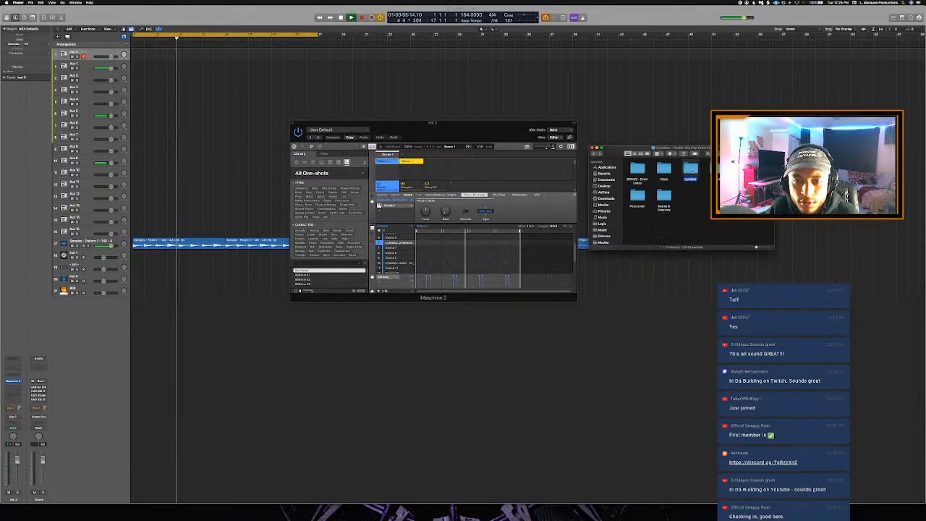
{"action": "double_click", "coordinate": [690, 170]}
{"action": "left_click", "coordinate": [690, 169]}
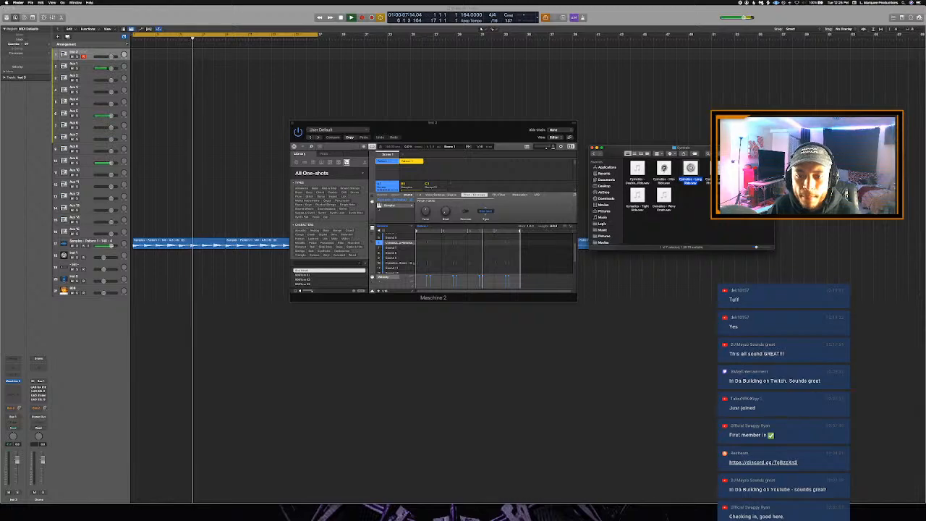
{"action": "left_click", "coordinate": [663, 168]}
{"action": "left_click", "coordinate": [594, 154]}
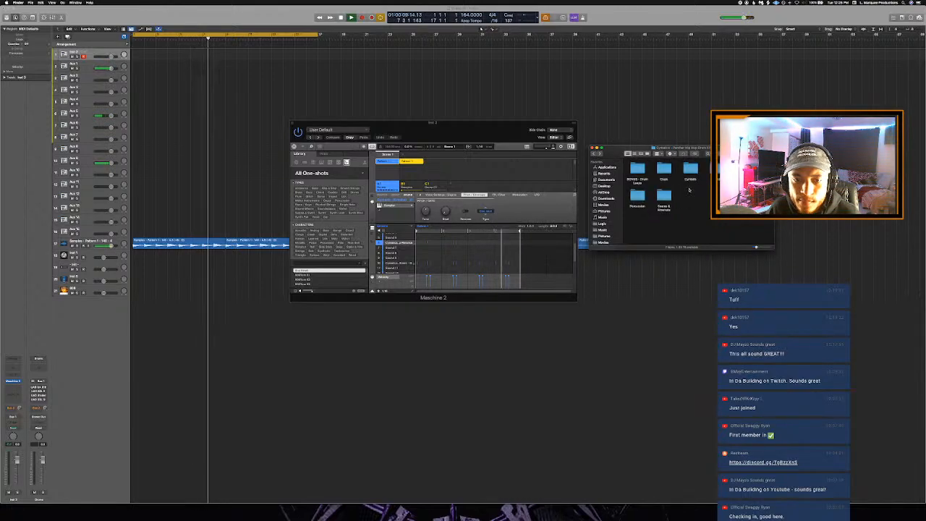
{"action": "double_click", "coordinate": [716, 170]}
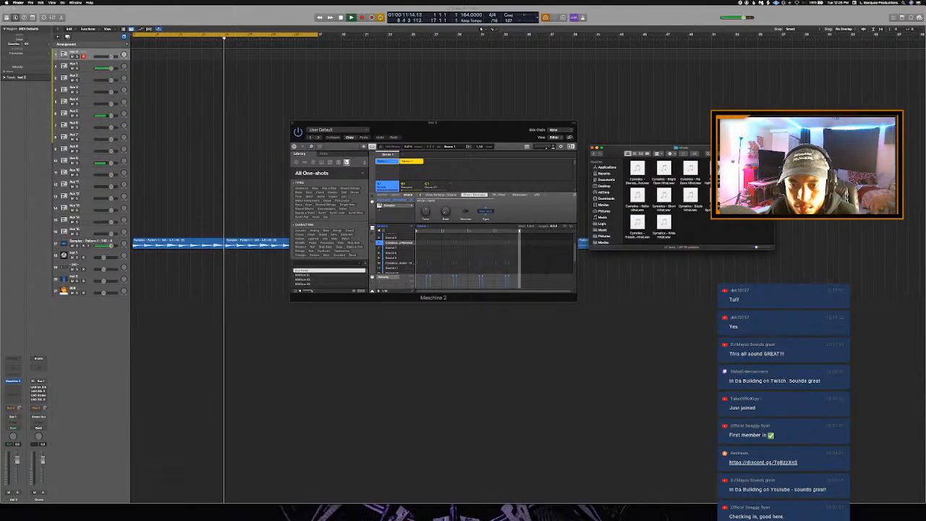
{"action": "left_click", "coordinate": [716, 170]}
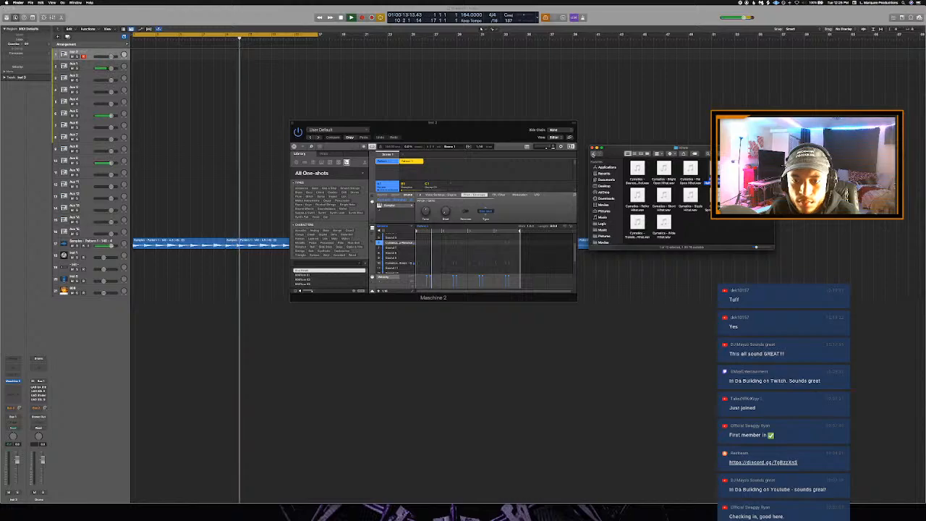
{"action": "left_click", "coordinate": [594, 154]}
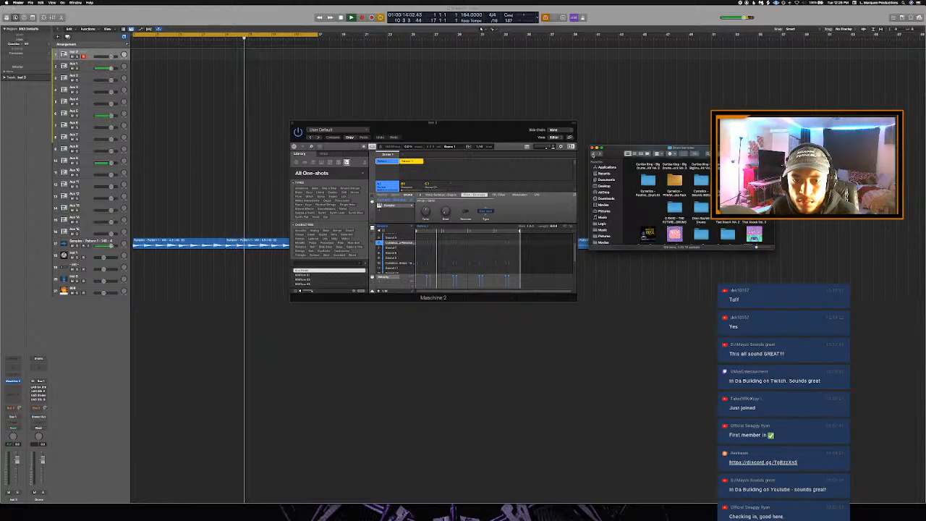
Open the hi-hat folder of a Slap-Kit in the drum samples library and load a hi-hat sample onto the Sound 3 slot
{"action": "double_click", "coordinate": [664, 179]}
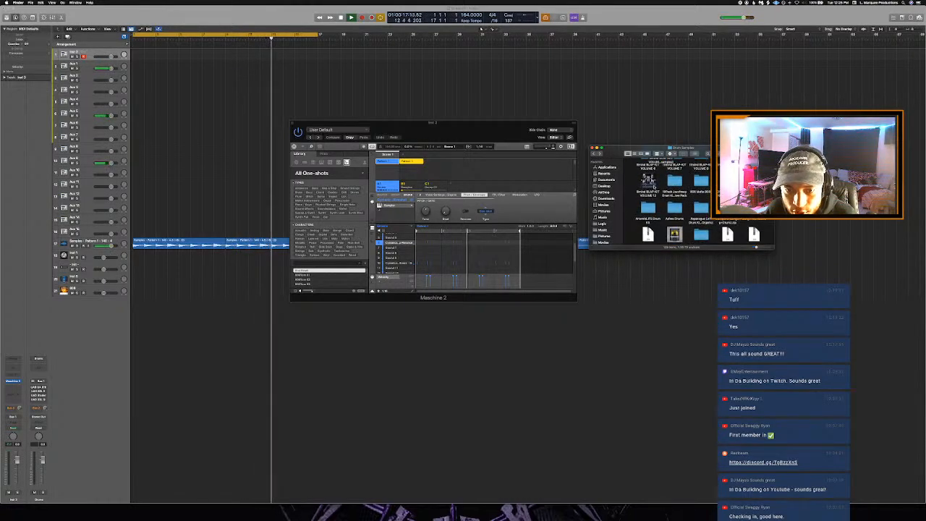
{"action": "left_click", "coordinate": [660, 173]}
{"action": "double_click", "coordinate": [662, 173]}
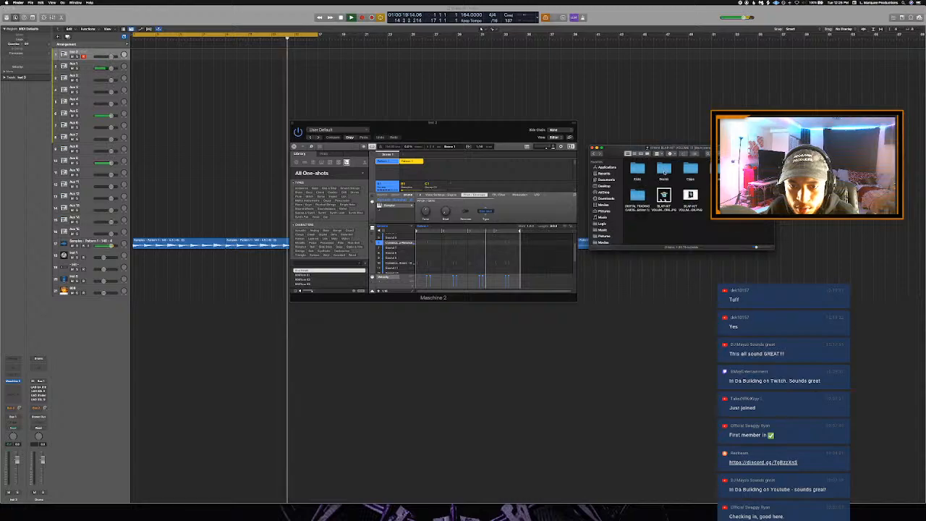
{"action": "double_click", "coordinate": [689, 173]}
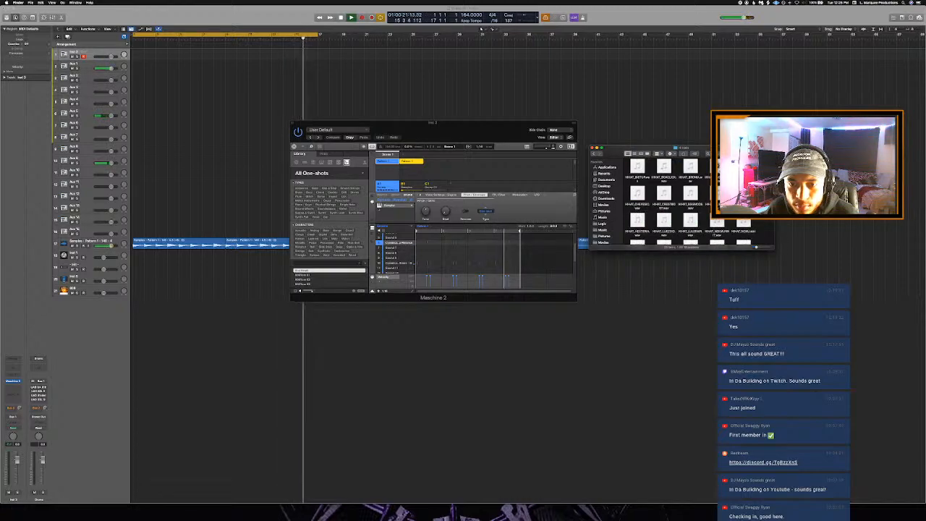
{"action": "left_click", "coordinate": [716, 169]}
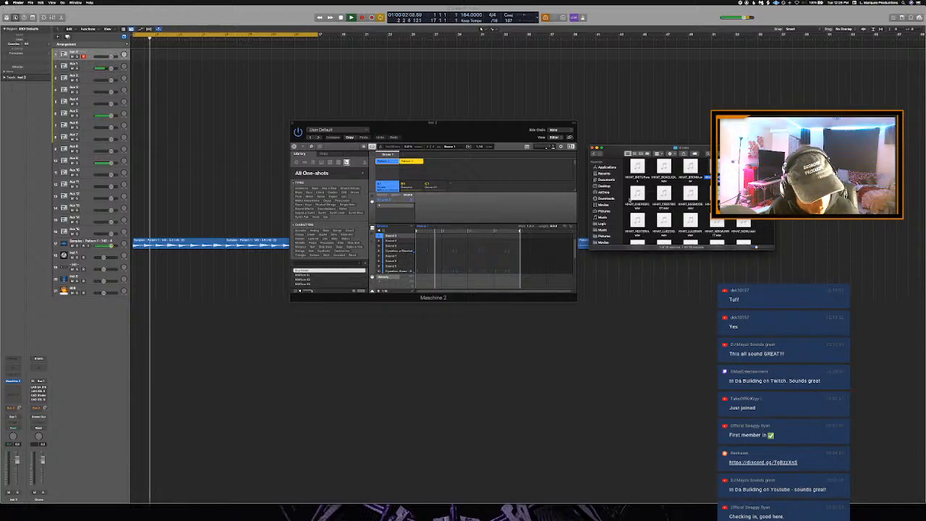
{"action": "left_click_drag", "start_coordinate": [717, 169], "coordinate": [399, 246]}
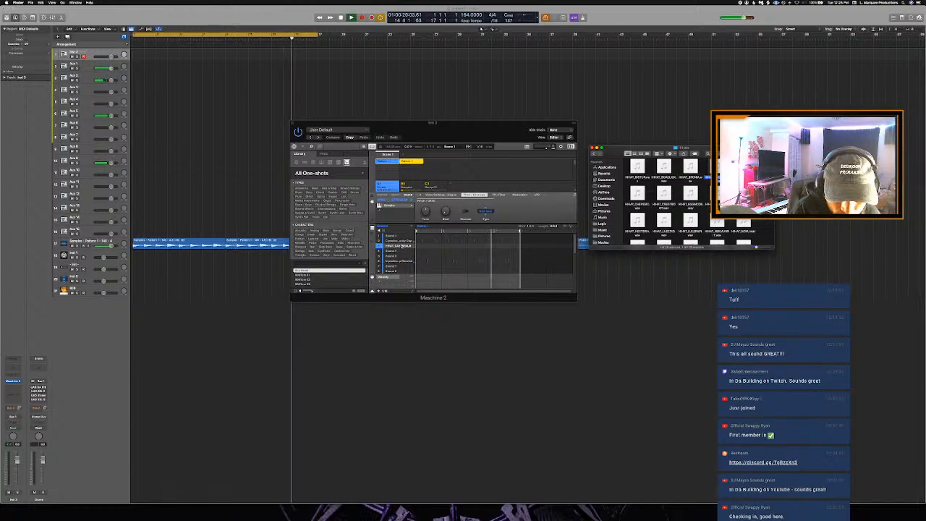
Record a hi-hat pattern over the loop and play it back with its notes magnified in the pattern editor
{"action": "left_click", "coordinate": [446, 126]}
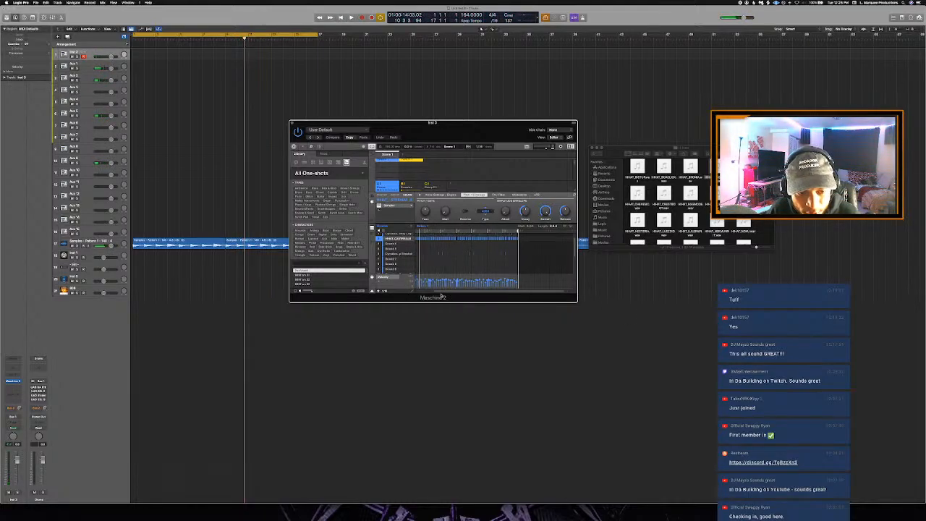
{"action": "left_click_drag", "start_coordinate": [481, 292], "coordinate": [431, 293]}
{"action": "key", "text": "space"}
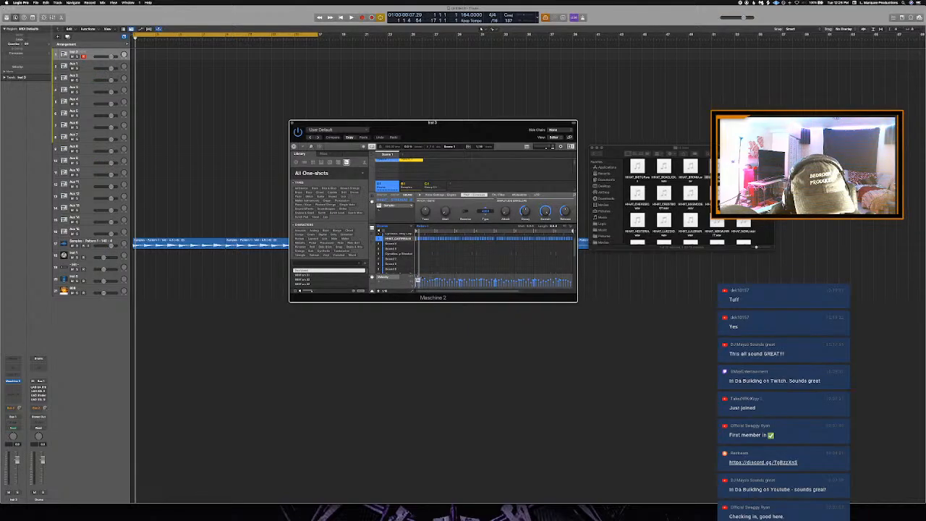
{"action": "key", "text": "space"}
{"action": "key", "text": "space"}
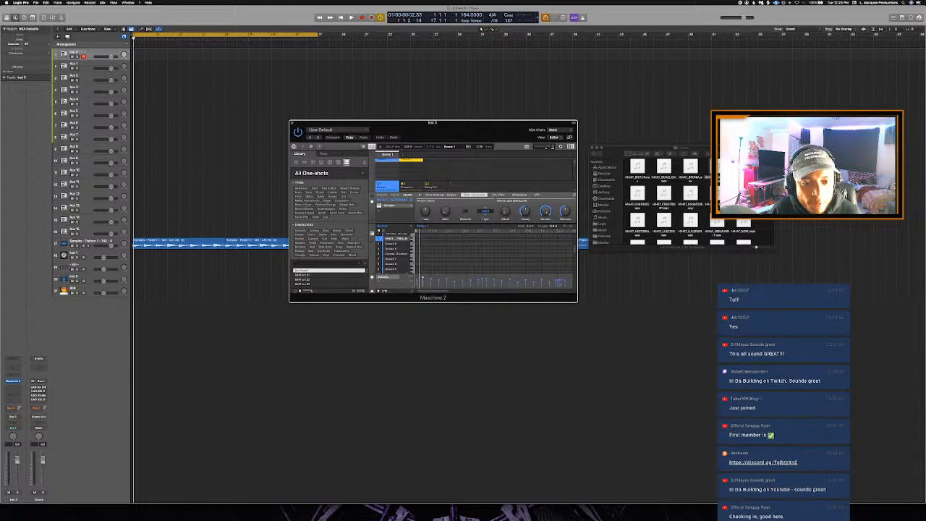
Show the start of the hi-hat notes on the pitch grid and change the pattern editor's step grid resolution
{"action": "scroll", "coordinate": [452, 251], "scroll_direction": "down", "scroll_amount": 3}
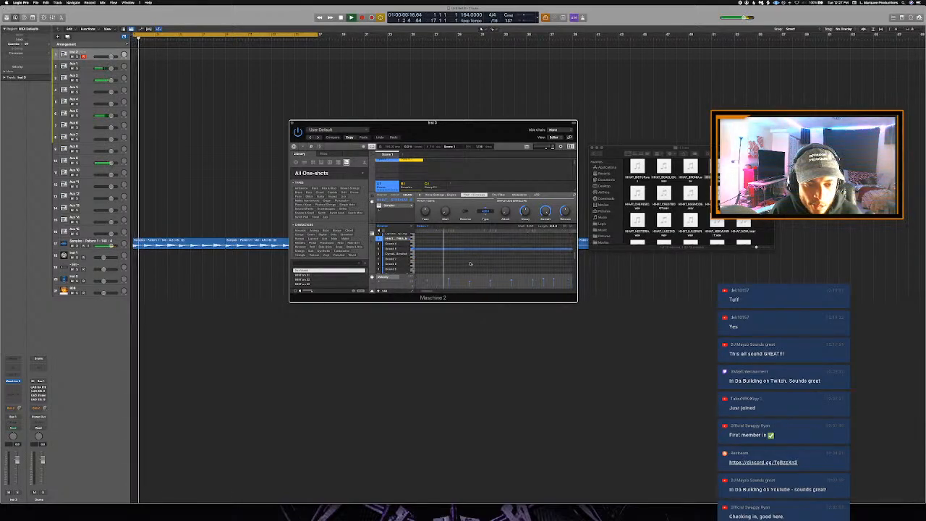
{"action": "key", "text": "space"}
{"action": "left_click", "coordinate": [389, 290]}
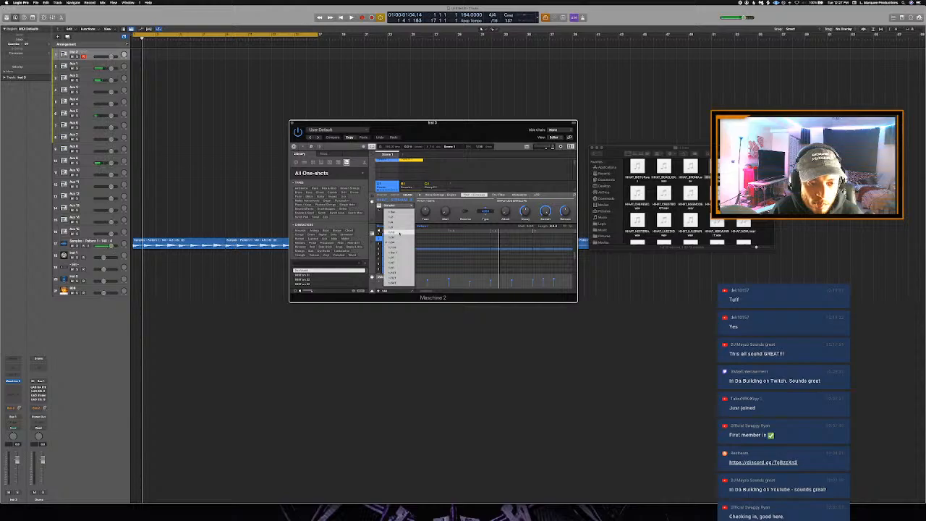
{"action": "left_click", "coordinate": [399, 233]}
{"action": "key", "text": "space"}
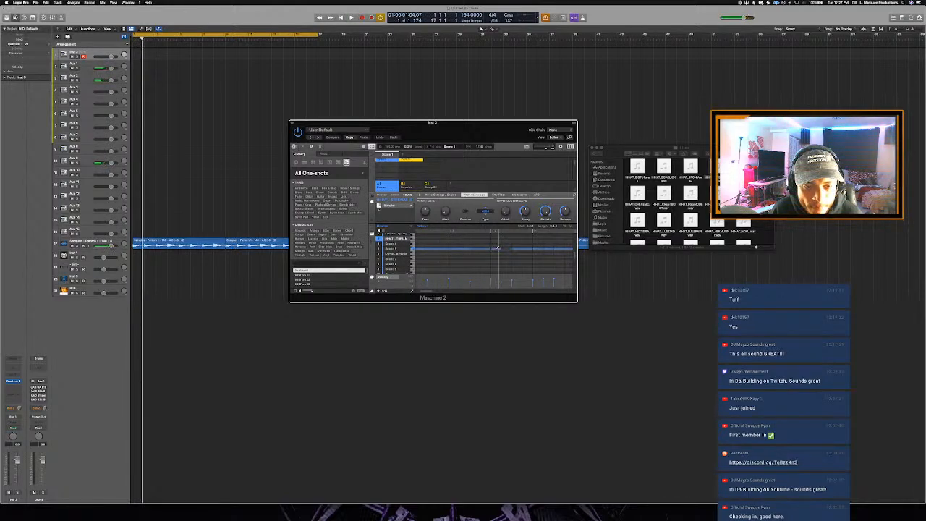
Pitch down a short run of hi-hat notes so they climb back in steps, and play the pattern to check it
{"action": "key", "text": "space"}
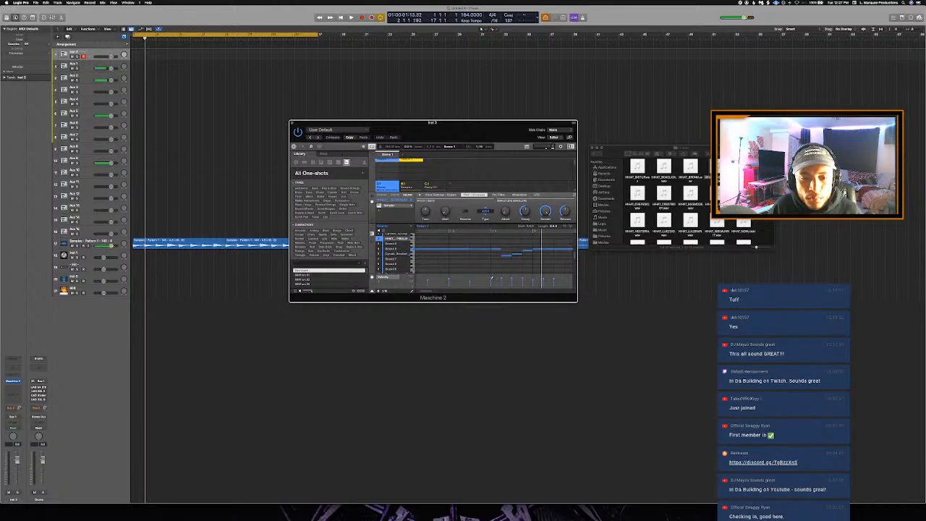
{"action": "key", "text": "space"}
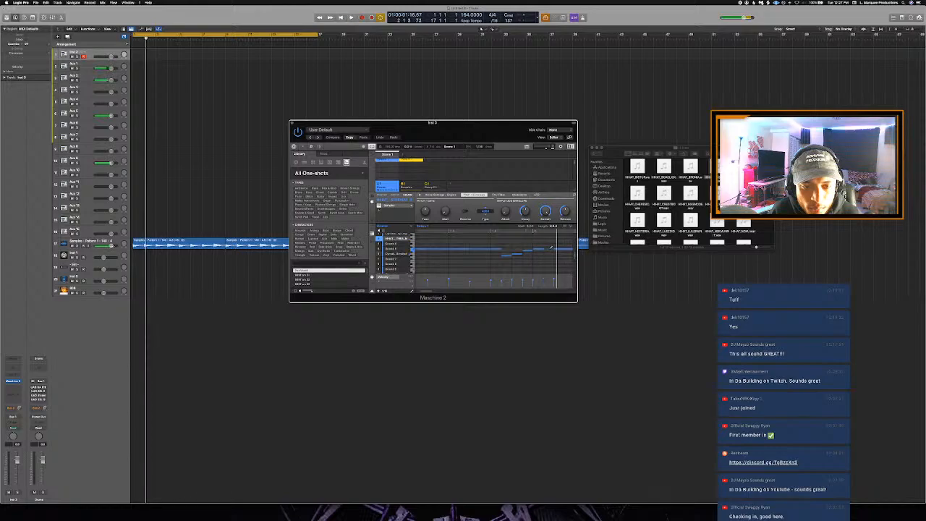
{"action": "key", "text": "space"}
{"action": "key", "text": "space"}
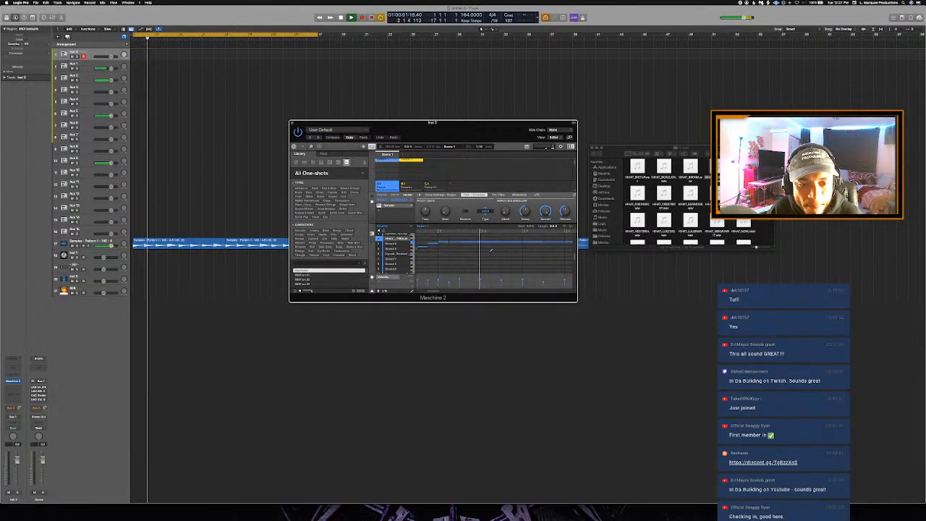
{"action": "key", "text": "space"}
Set the playback cycle to about bars 2 to 11, play it and pitch down another short group of hi-hat notes
{"action": "left_click", "coordinate": [197, 89]}
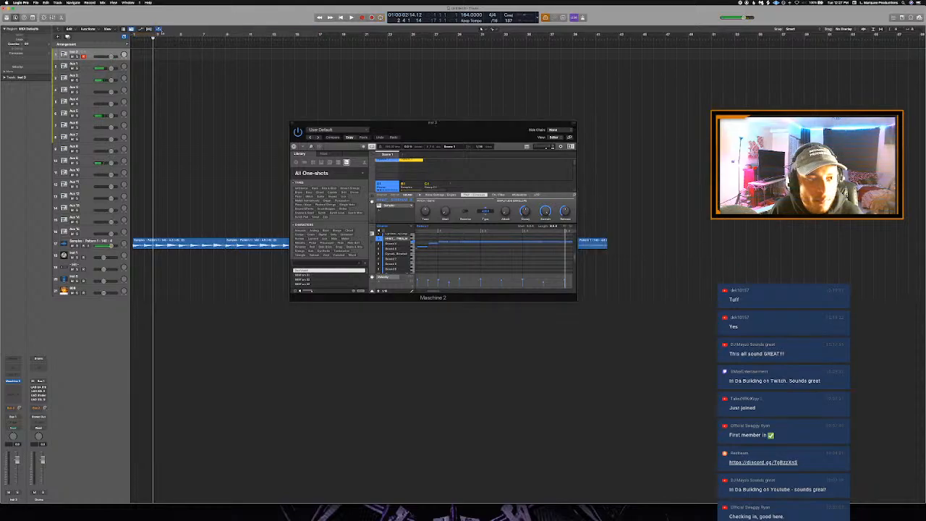
{"action": "left_click_drag", "start_coordinate": [145, 34], "coordinate": [248, 34]}
{"action": "key", "text": "space"}
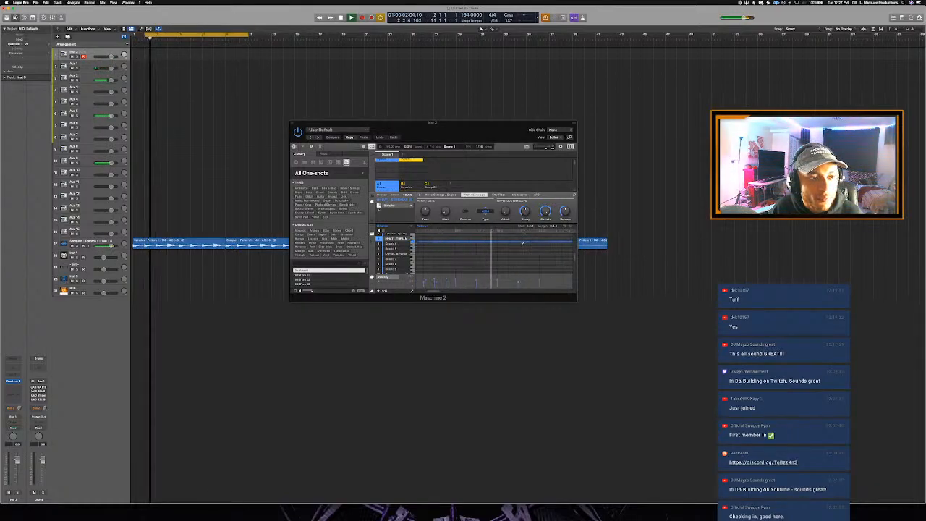
{"action": "left_click", "coordinate": [499, 240]}
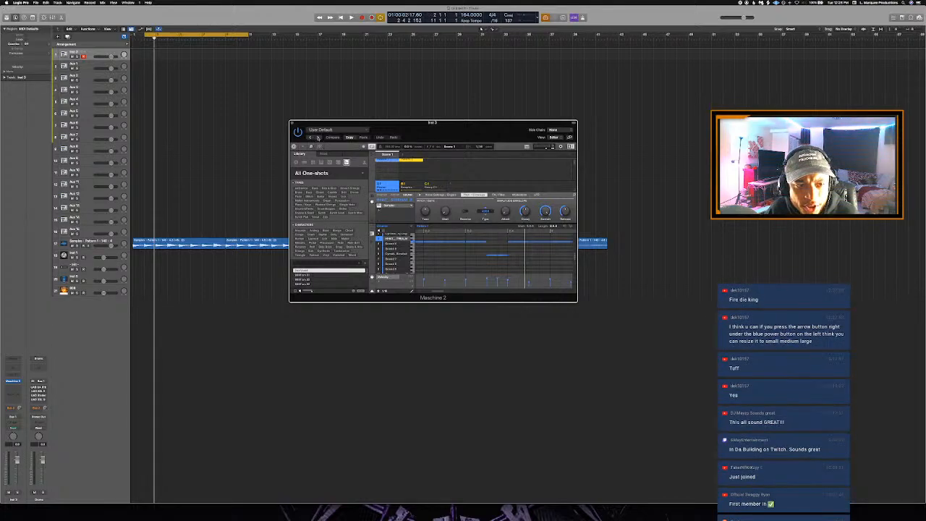
{"action": "left_click", "coordinate": [322, 130]}
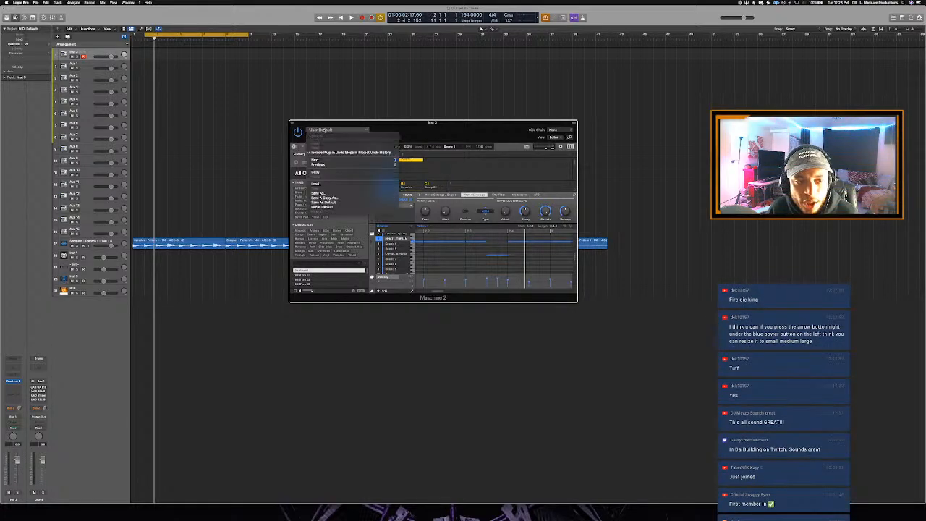
{"action": "left_click", "coordinate": [330, 131]}
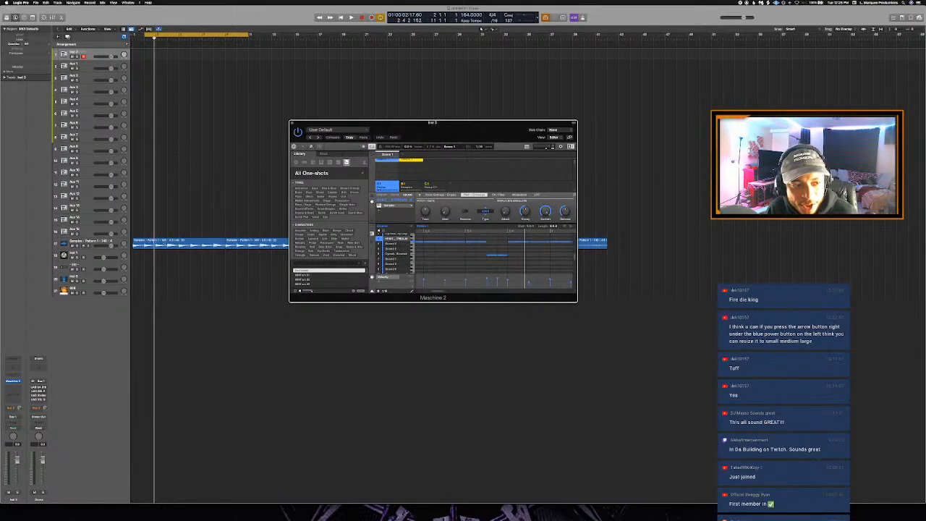
{"action": "left_click", "coordinate": [96, 252]}
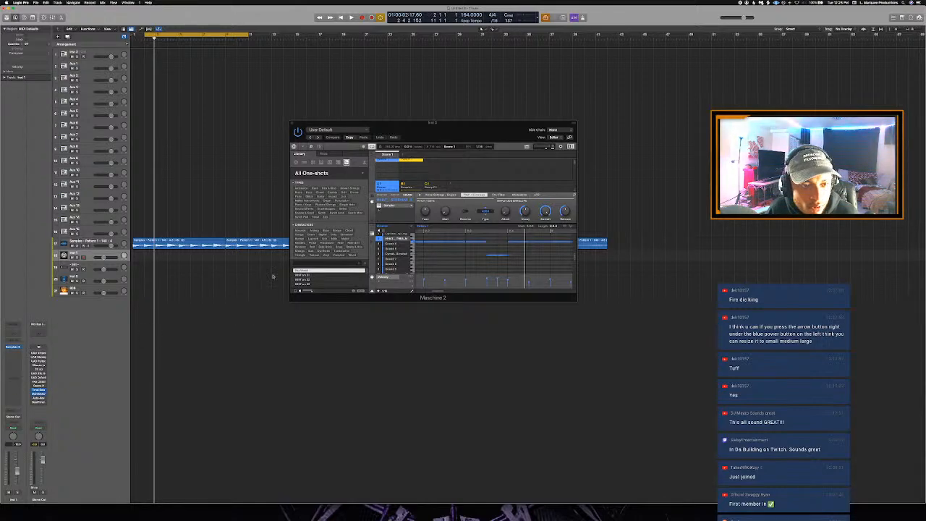
{"action": "left_click", "coordinate": [321, 147]}
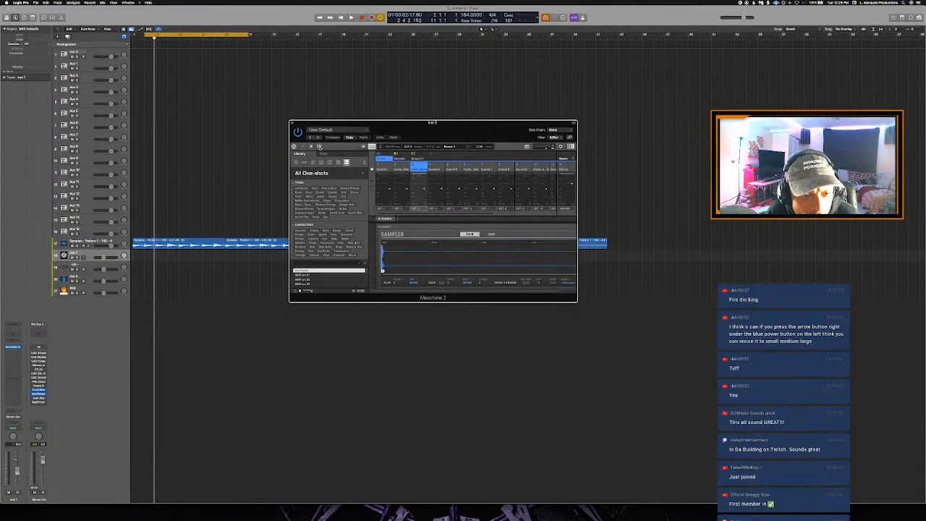
{"action": "left_click", "coordinate": [319, 147]}
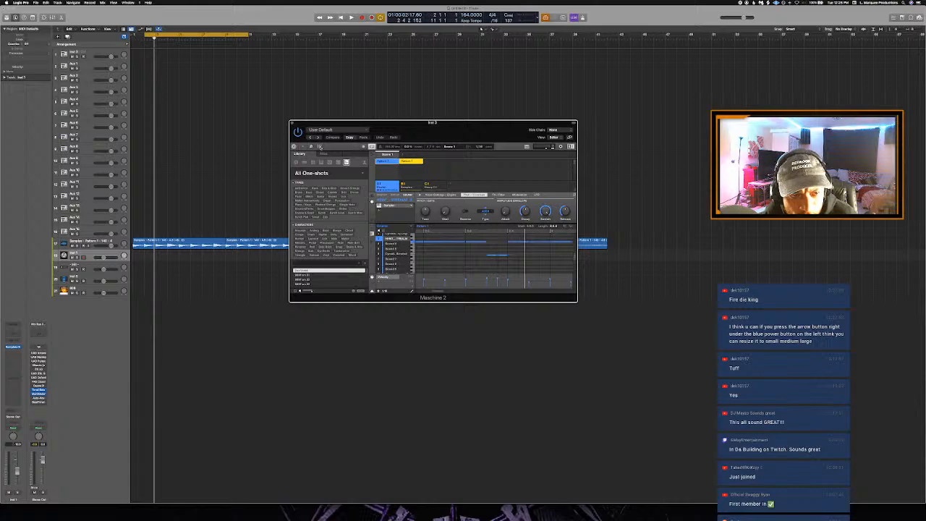
Set the Maschine 2 plug-in window size to Large
{"action": "left_click", "coordinate": [302, 147]}
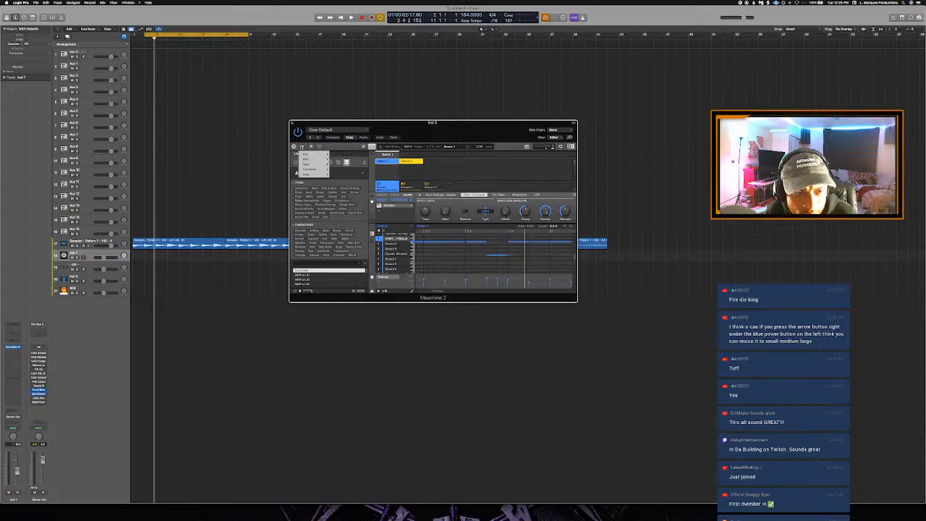
{"action": "mouse_move", "coordinate": [307, 164]}
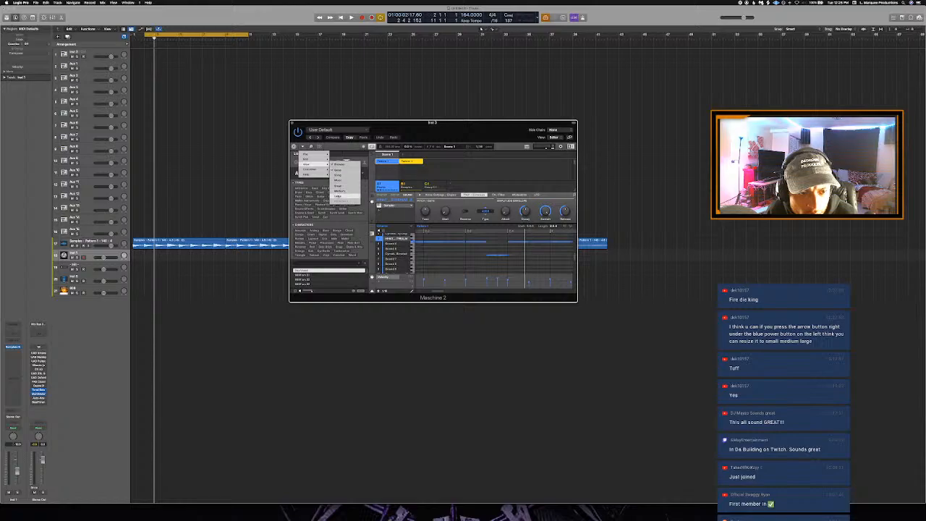
{"action": "left_click", "coordinate": [338, 195]}
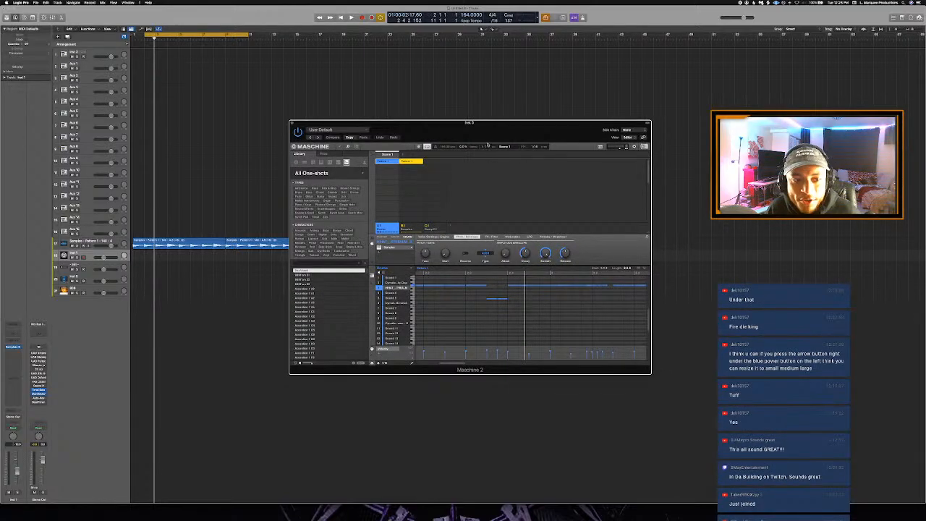
Move the Maschine 2 plug-in window slightly higher and bring the hi-hat notes back into view in the pattern editor
{"action": "left_click_drag", "start_coordinate": [499, 134], "coordinate": [496, 115]}
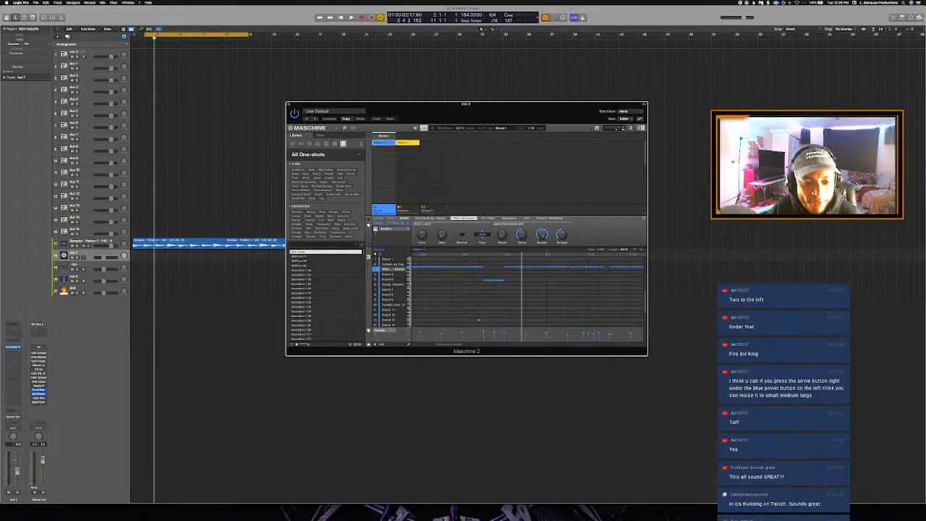
{"action": "scroll", "coordinate": [480, 318], "scroll_direction": "up", "scroll_amount": 5}
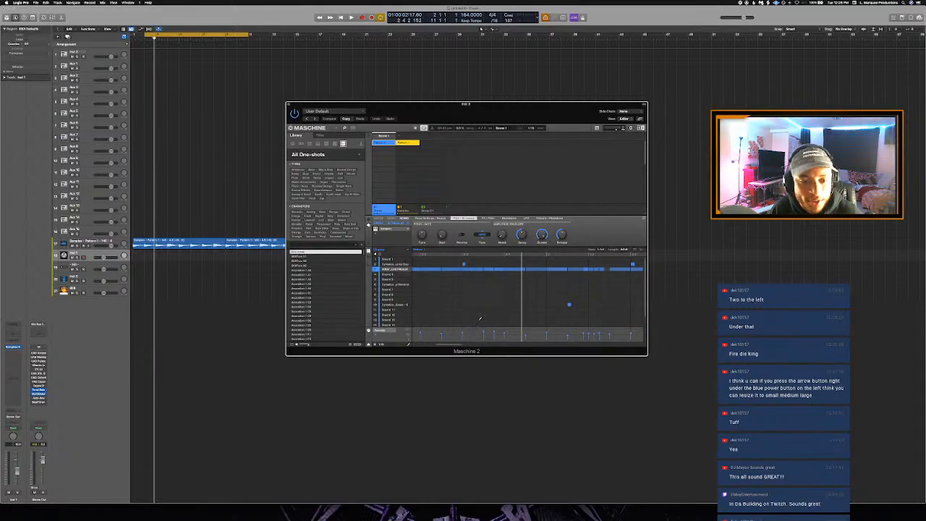
{"action": "scroll", "coordinate": [480, 318], "scroll_direction": "down", "scroll_amount": 1}
{"action": "scroll", "coordinate": [479, 318], "scroll_direction": "up", "scroll_amount": 1}
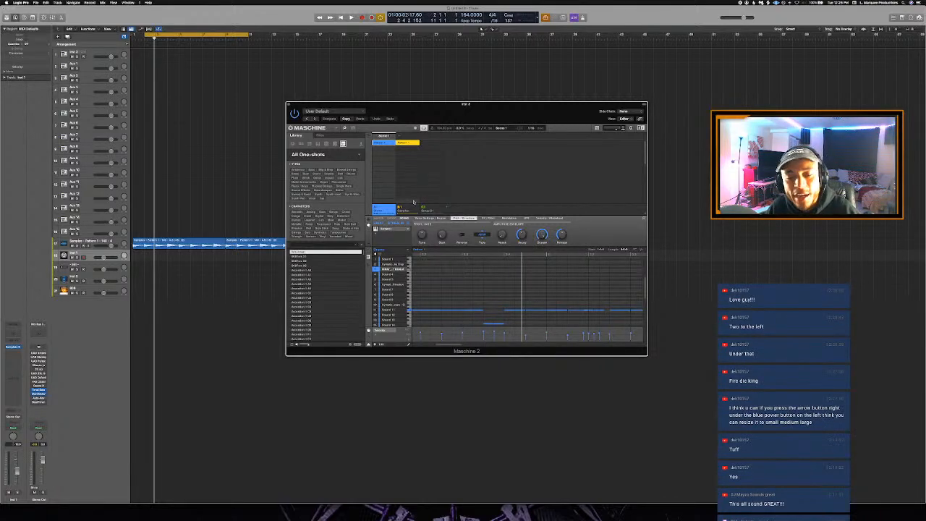
{"action": "scroll", "coordinate": [470, 269], "scroll_direction": "down", "scroll_amount": 3}
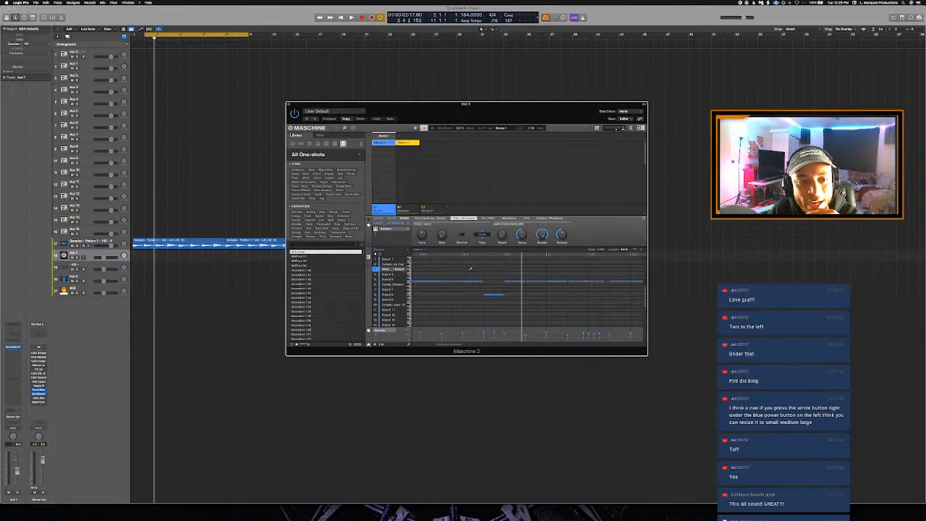
Show the window size choices among Maschine 2's view options, close them and start playback
{"action": "left_click", "coordinate": [344, 128]}
{"action": "mouse_move", "coordinate": [346, 145]}
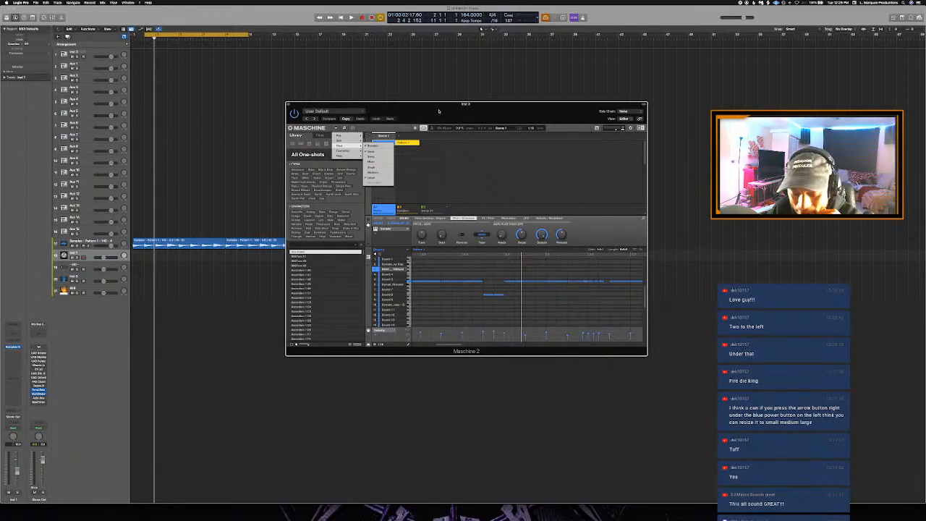
{"action": "key", "text": "space"}
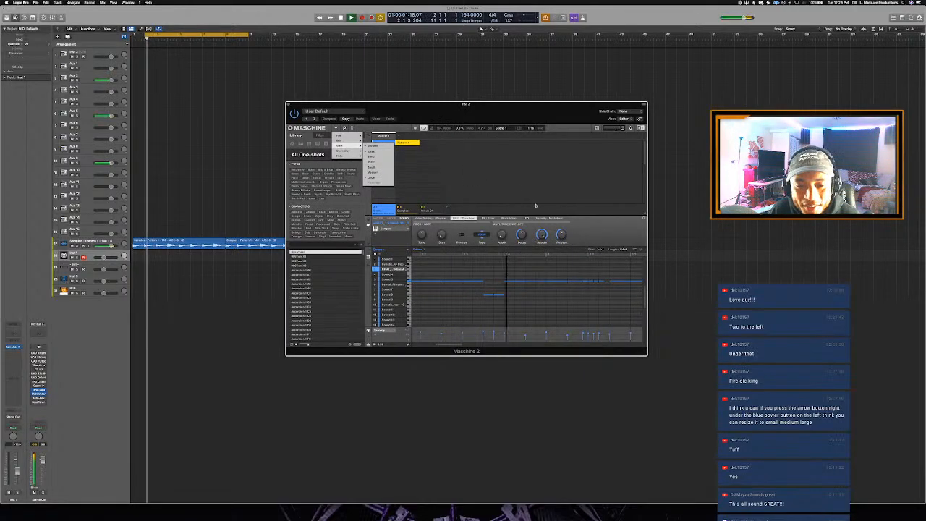
{"action": "left_click", "coordinate": [541, 308]}
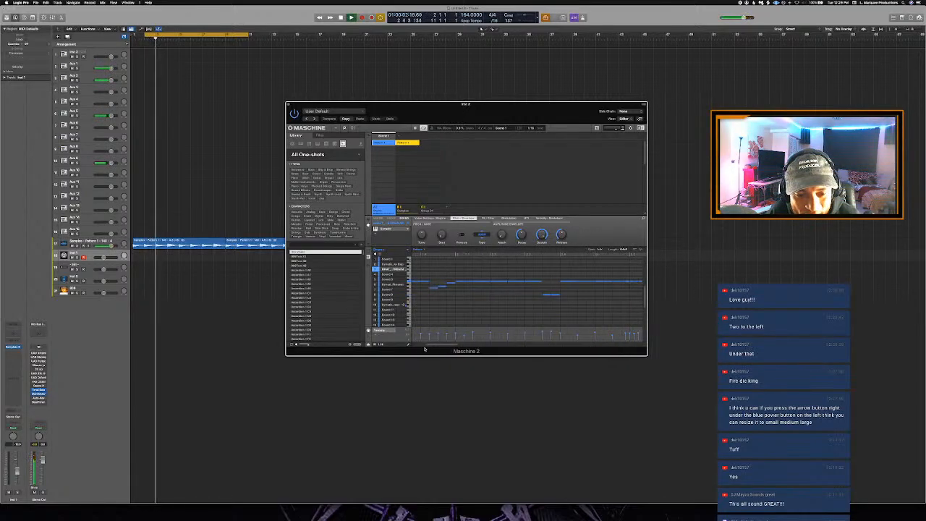
Pitch down one hi-hat note near the start of the pattern and check the notes that follow it
{"action": "key", "text": "space"}
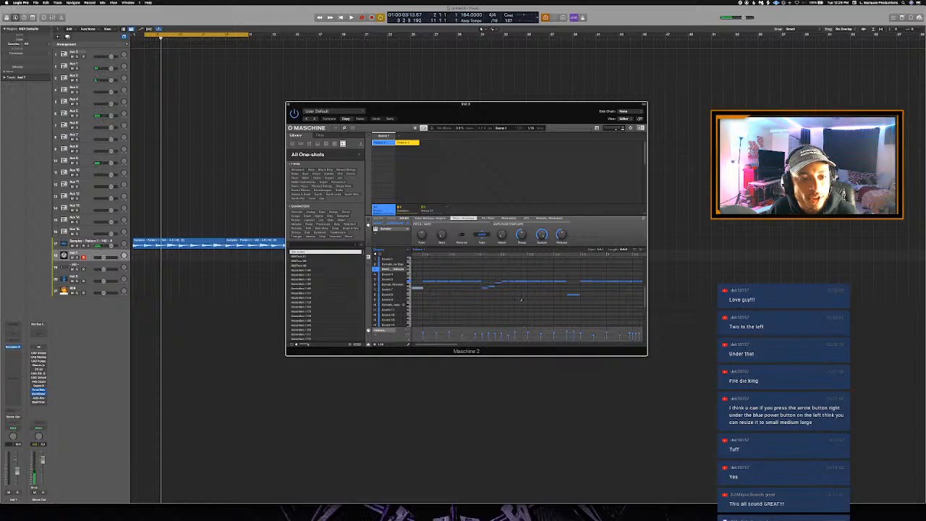
{"action": "scroll", "coordinate": [515, 300], "scroll_direction": "left", "scroll_amount": 2}
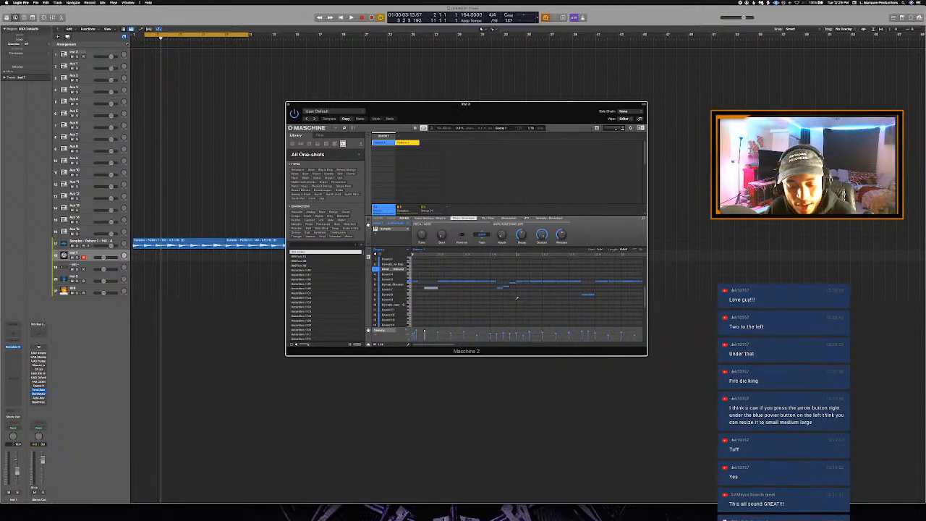
{"action": "scroll", "coordinate": [516, 298], "scroll_direction": "right", "scroll_amount": 5}
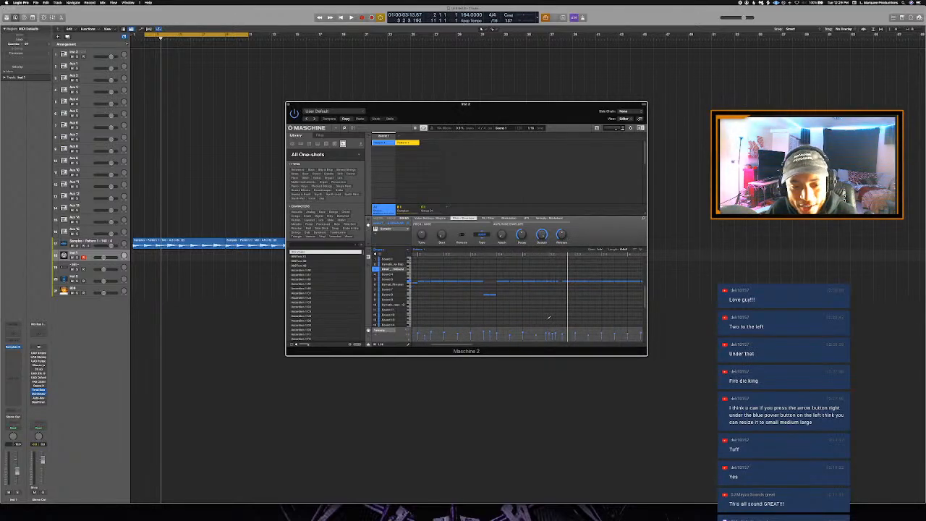
Play the pattern and look over the hi-hat notes that follow the pitched groups
{"action": "key", "text": "space"}
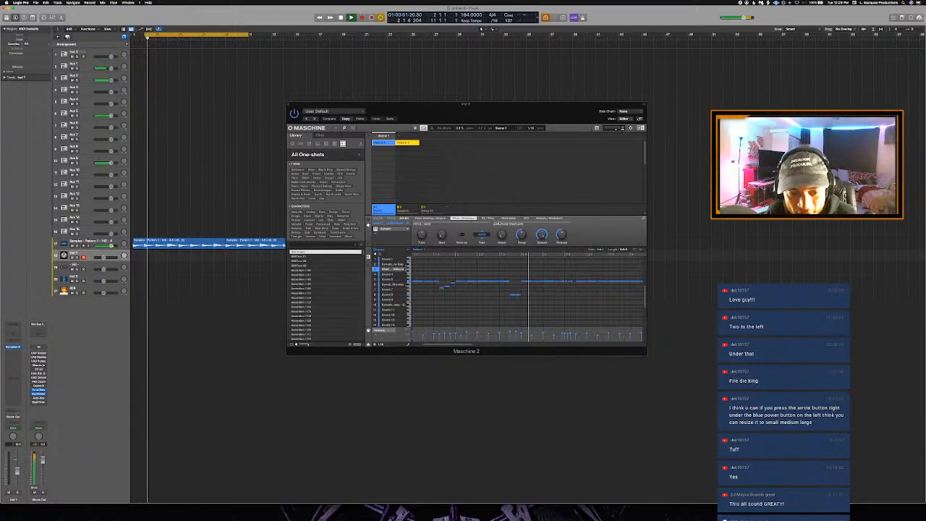
{"action": "key", "text": "space"}
{"action": "right_click", "coordinate": [564, 281]}
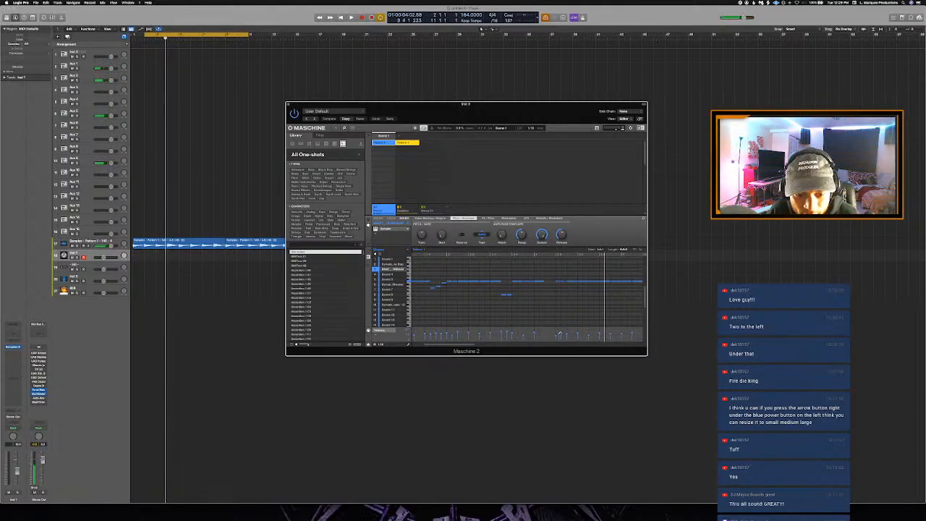
{"action": "key", "text": "space"}
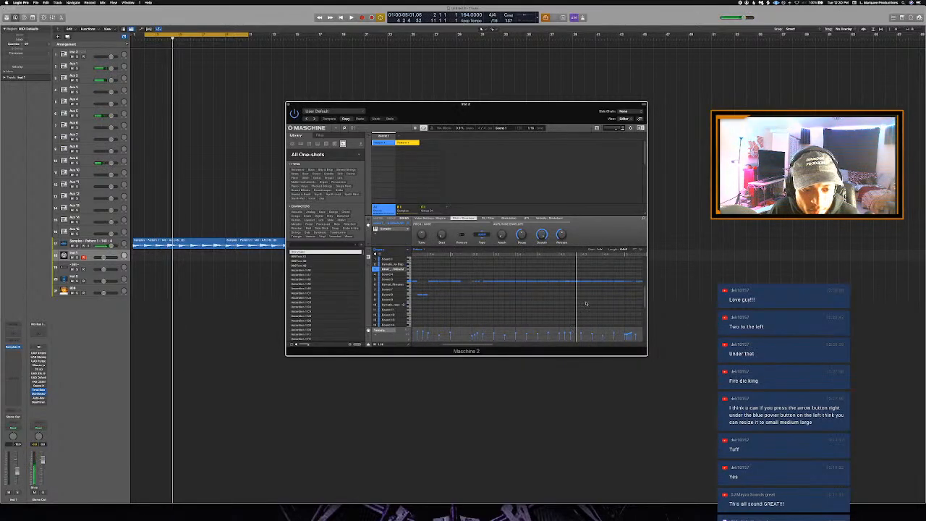
Pitch up a group of three hi-hat notes beyond the lowered pair and play the result
{"action": "left_click_drag", "start_coordinate": [572, 288], "coordinate": [562, 281]}
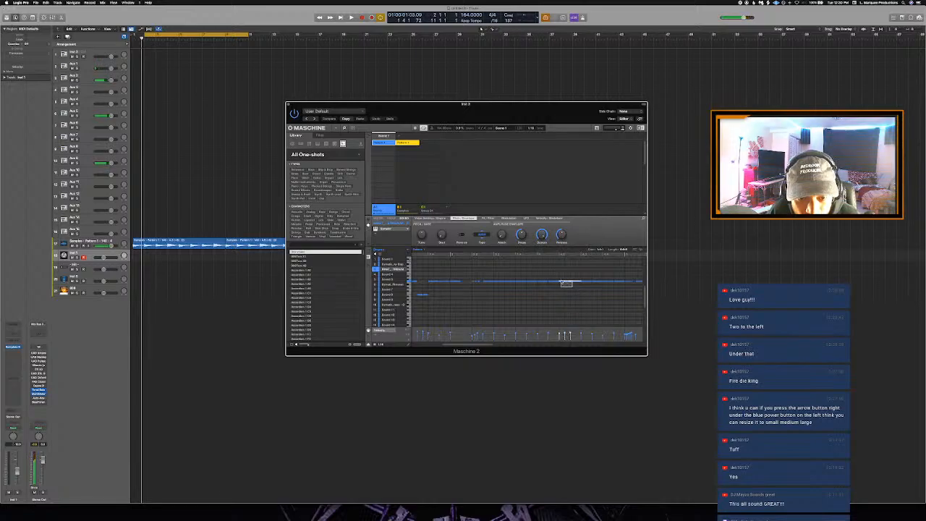
{"action": "key", "text": "Up"}
{"action": "key", "text": "Up"}
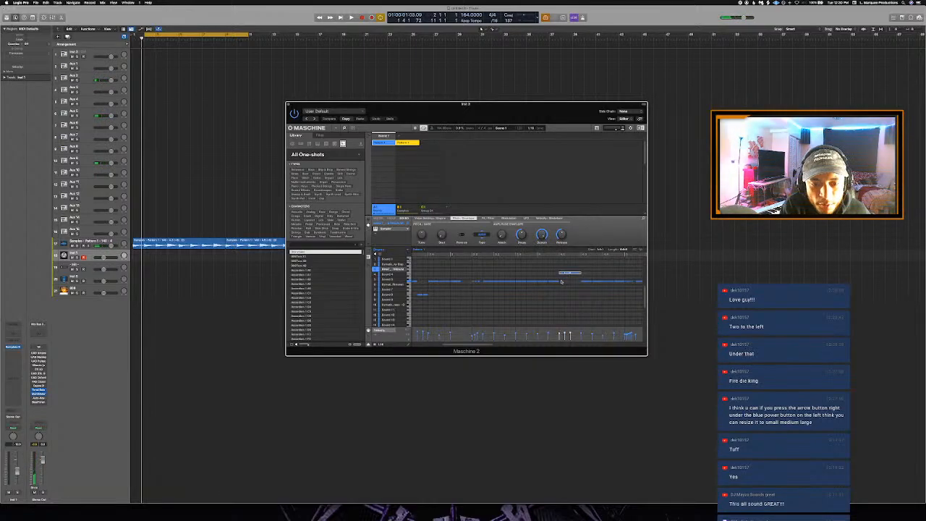
{"action": "key", "text": "space"}
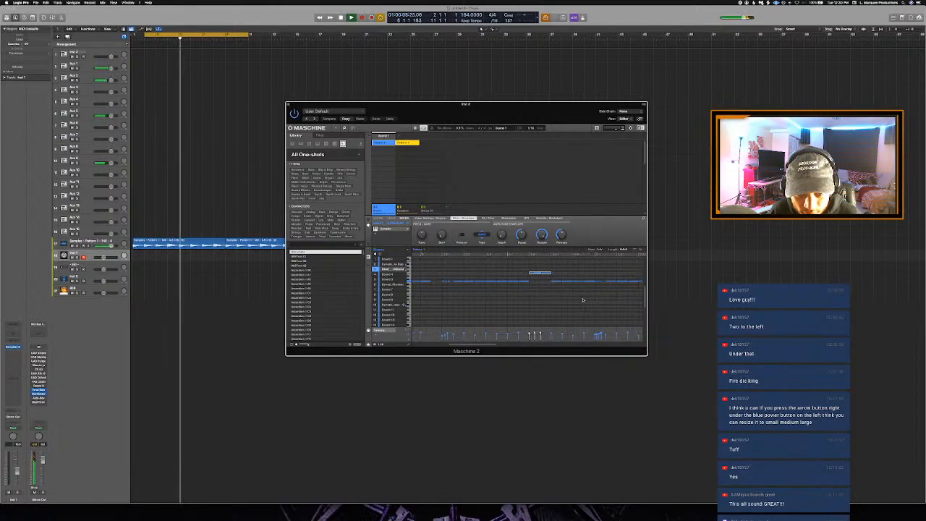
Pitch down the two hi-hat notes just before the next fast roll and play them back
{"action": "key", "text": "space"}
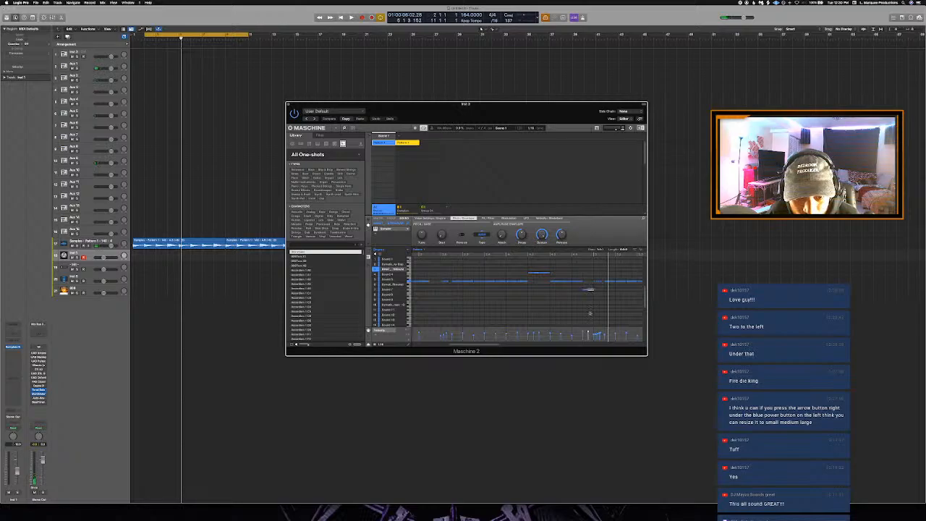
{"action": "key", "text": "space"}
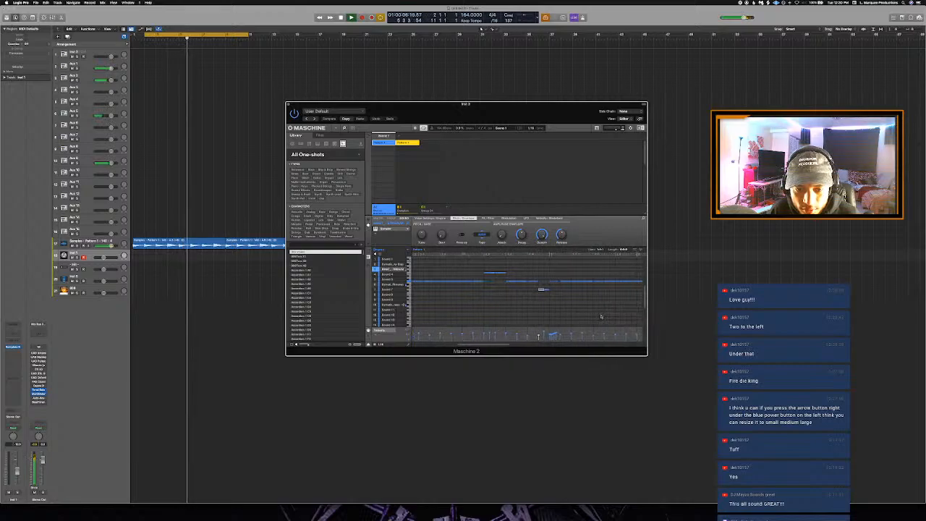
{"action": "key", "text": "space"}
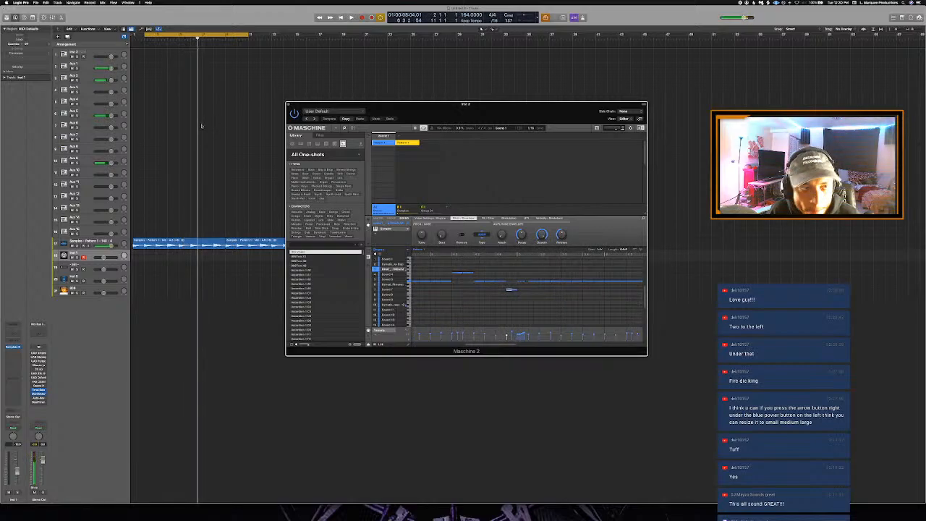
Set the playback cycle to about bars 5 to 11 and play it while following the hi-hats further along
{"action": "left_click", "coordinate": [202, 126]}
{"action": "left_click", "coordinate": [181, 35]}
{"action": "left_click_drag", "start_coordinate": [179, 35], "coordinate": [248, 36]}
{"action": "key", "text": "space"}
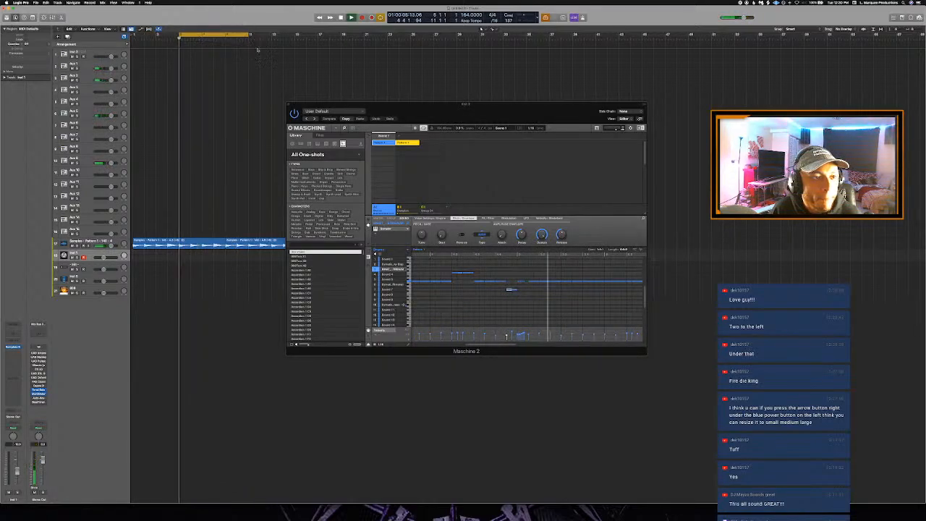
{"action": "scroll", "coordinate": [527, 325], "scroll_direction": "right", "scroll_amount": 2}
{"action": "key", "text": "space"}
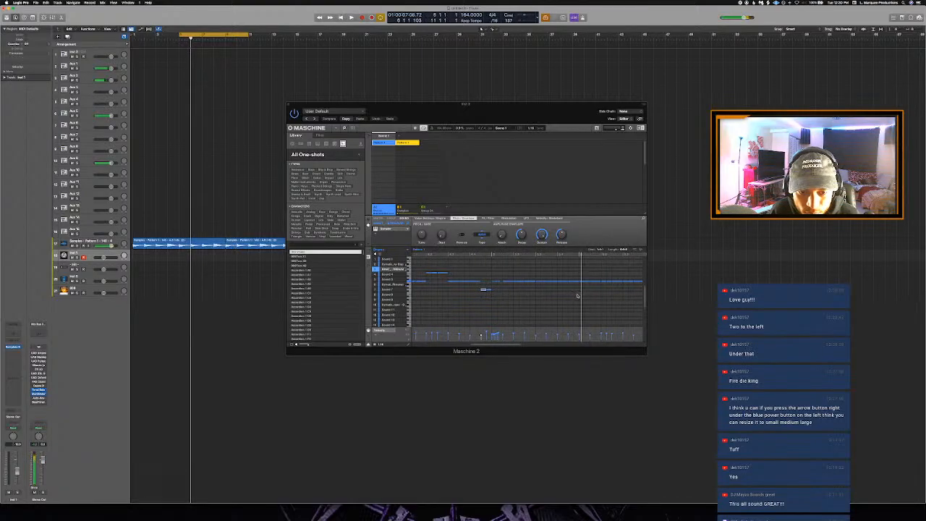
{"action": "key", "text": "space"}
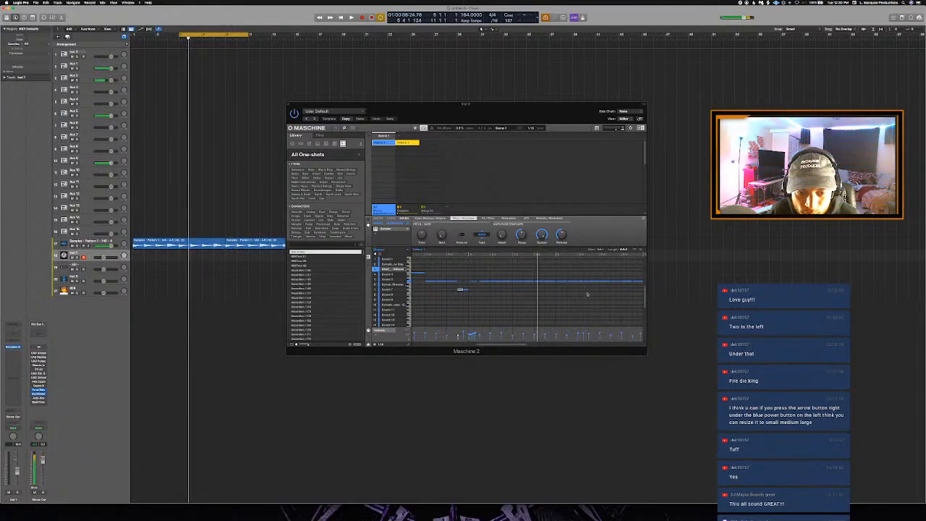
Pitch down further hi-hat groups in the cycled section, raise the short roll beside them and play the section
{"action": "left_click", "coordinate": [589, 284]}
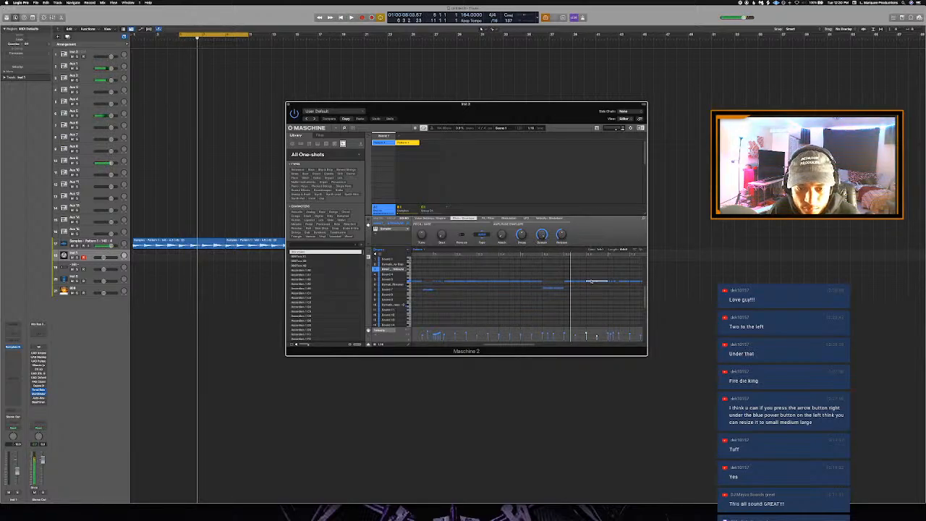
{"action": "key", "text": "Down"}
{"action": "key", "text": "Down"}
{"action": "key", "text": "Down"}
{"action": "key", "text": "Down"}
{"action": "key", "text": "Down"}
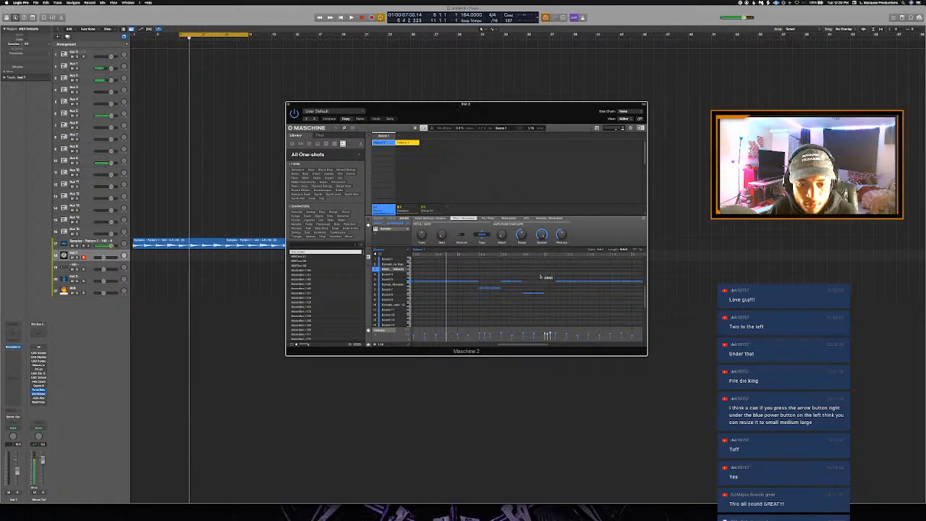
{"action": "key", "text": "space"}
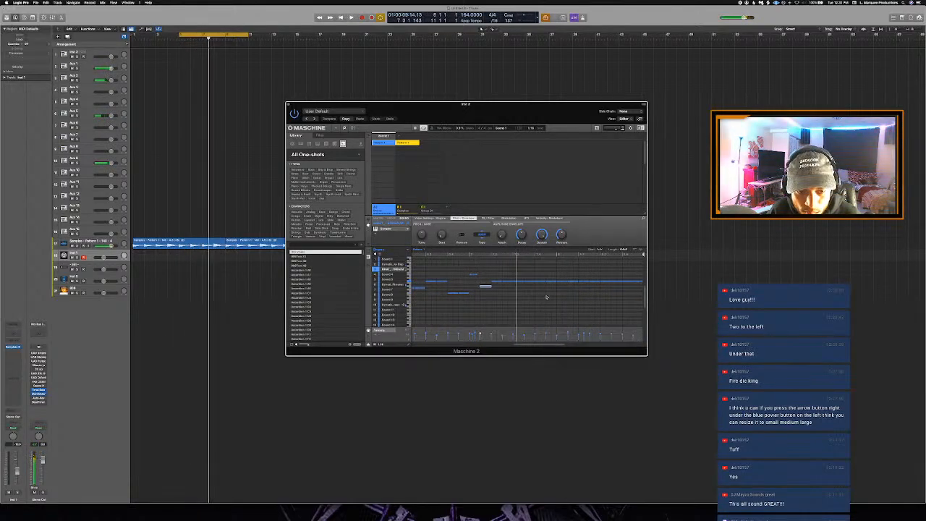
Set the playback cycle to about bars 7 to 11 and play from its start
{"action": "key", "text": "space"}
{"action": "left_click", "coordinate": [273, 72]}
{"action": "left_click", "coordinate": [206, 35]}
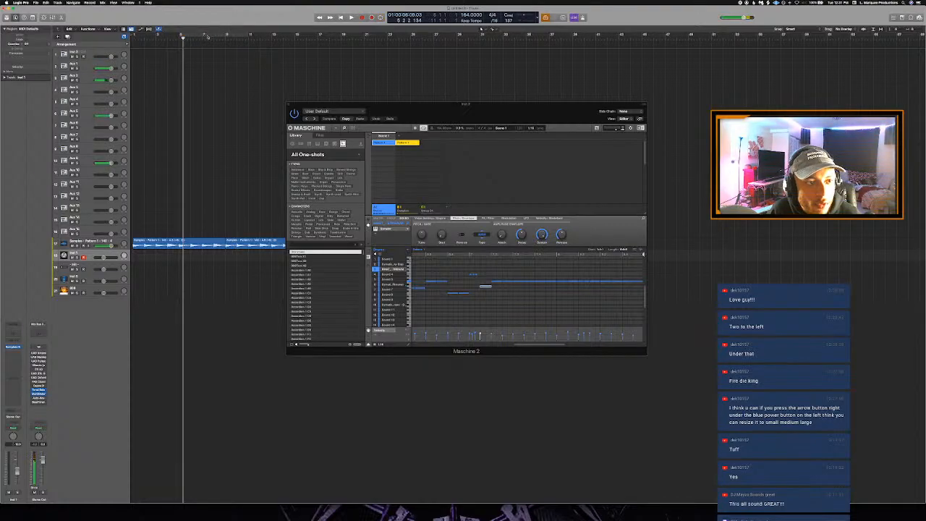
{"action": "left_click_drag", "start_coordinate": [205, 35], "coordinate": [243, 43]}
{"action": "key", "text": "space"}
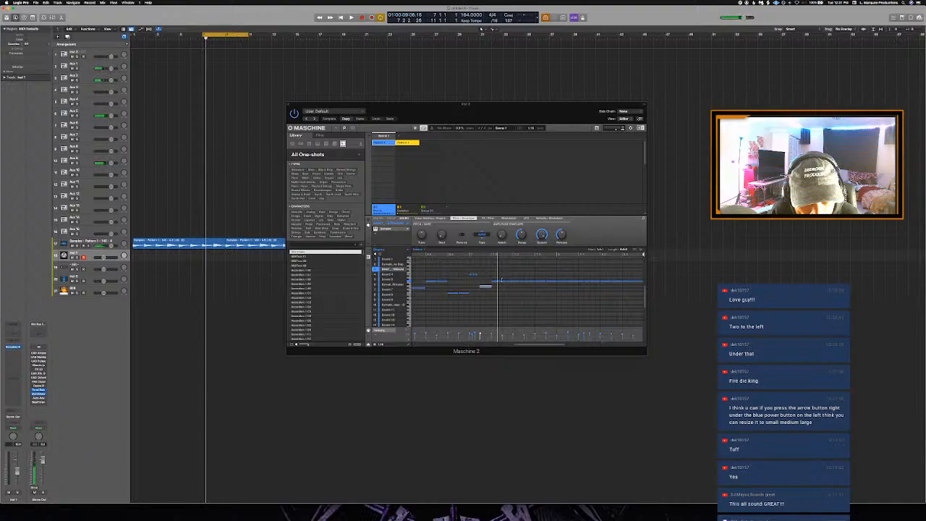
Pitch up two neighbouring hi-hat notes just after the single lowered note, playing the section between edits
{"action": "left_click", "coordinate": [499, 282]}
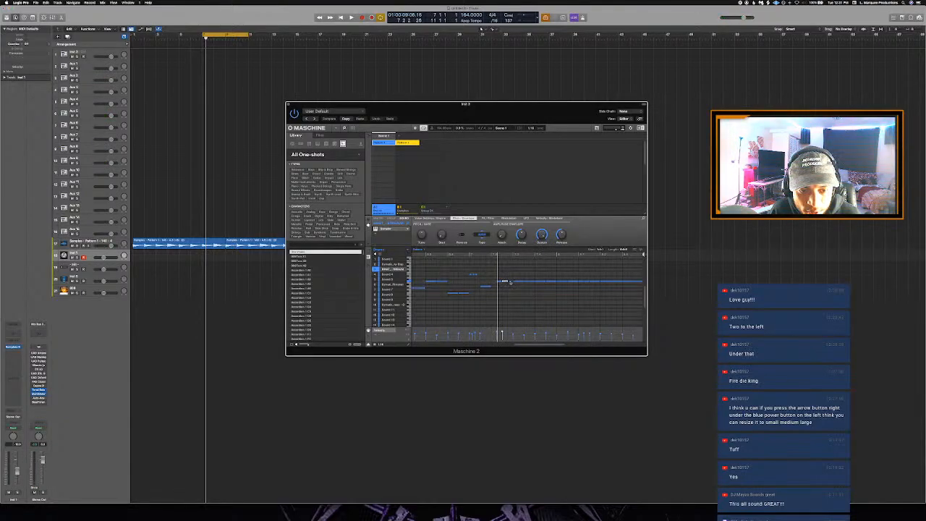
{"action": "key", "text": "space"}
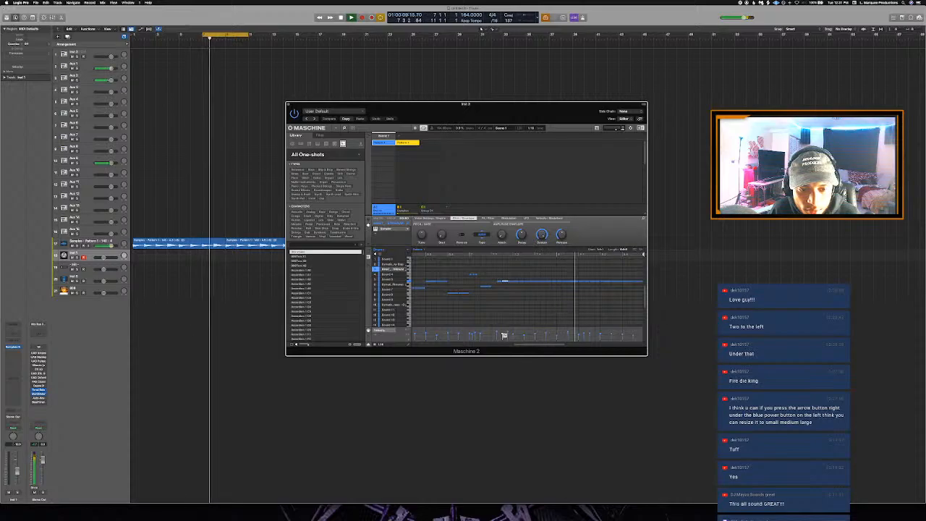
{"action": "key", "text": "space"}
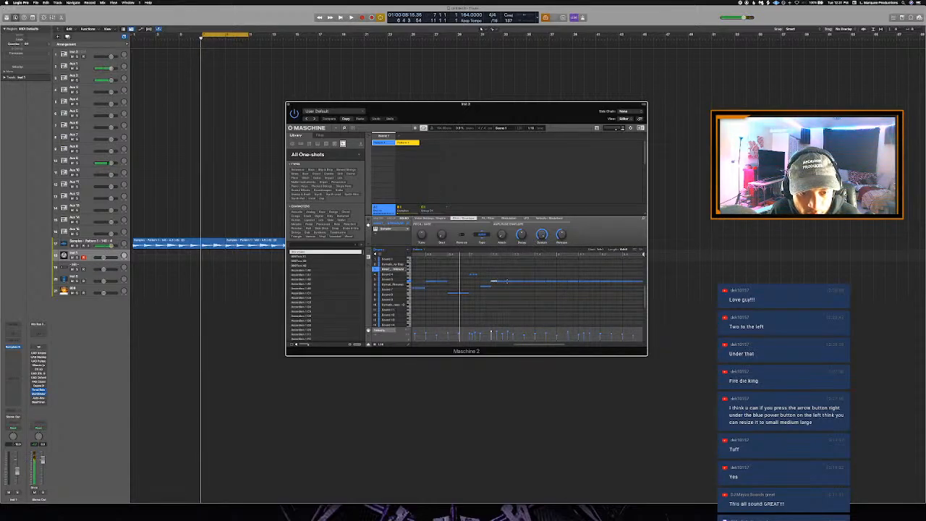
{"action": "key", "text": "space"}
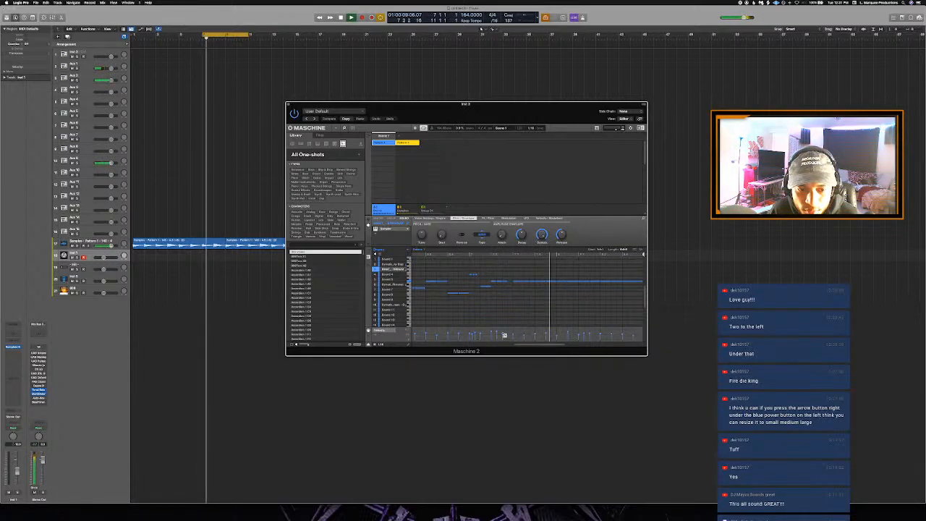
{"action": "left_click", "coordinate": [499, 273]}
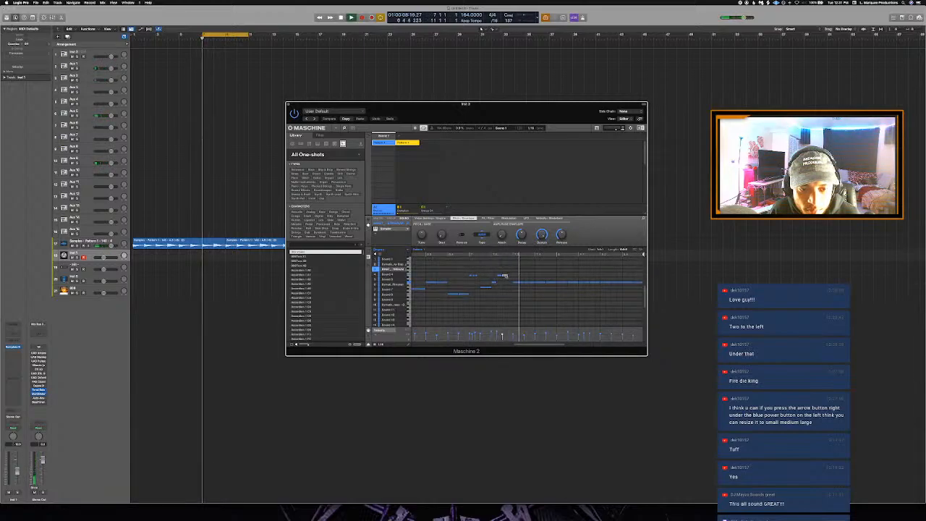
Pitch down a group of three hi-hat notes near the end of the pattern
{"action": "scroll", "coordinate": [522, 290], "scroll_direction": "right", "scroll_amount": 2}
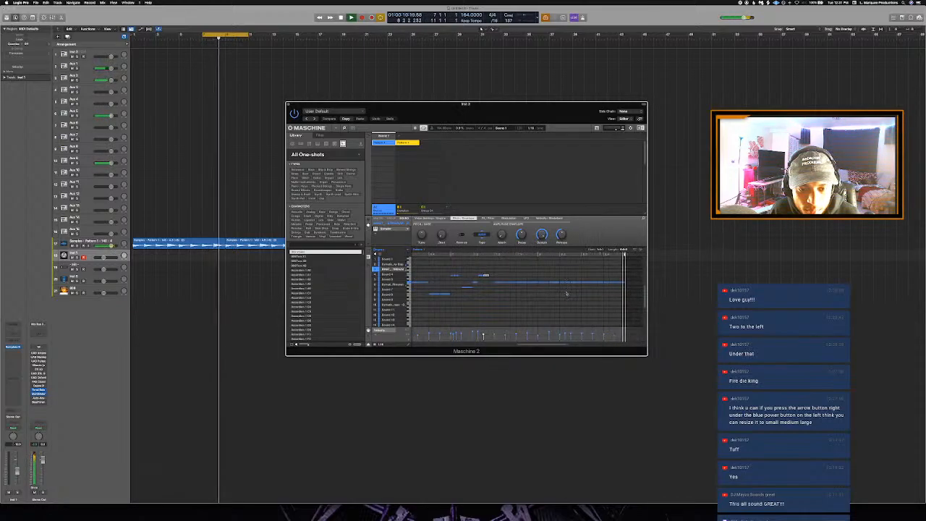
{"action": "key", "text": "space"}
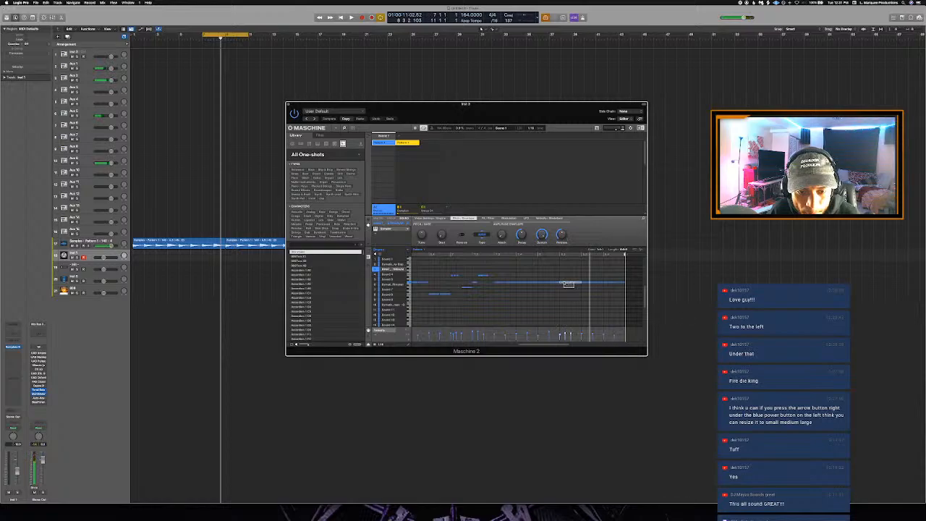
{"action": "key", "text": "Down"}
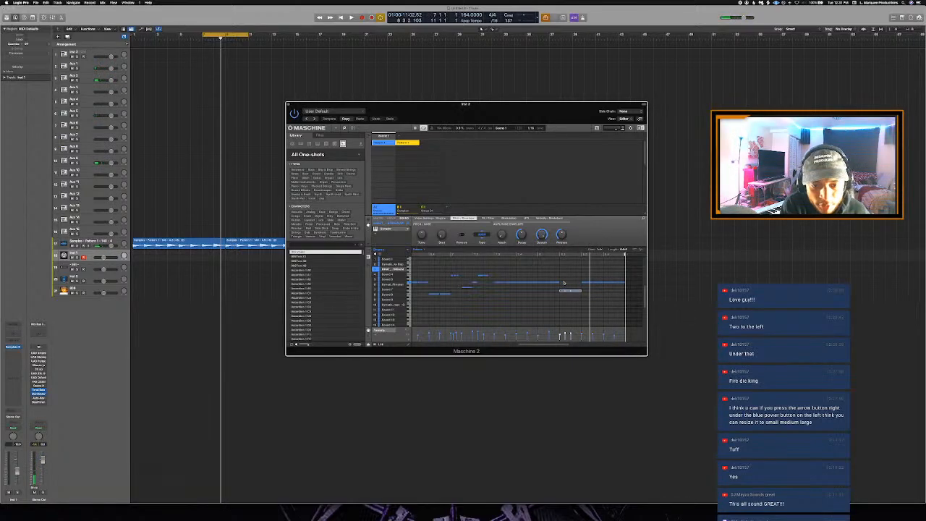
Set the playback cycle to about bars 9 to 17 and play it, with the Maschine window moved off the sample region
{"action": "key", "text": "space"}
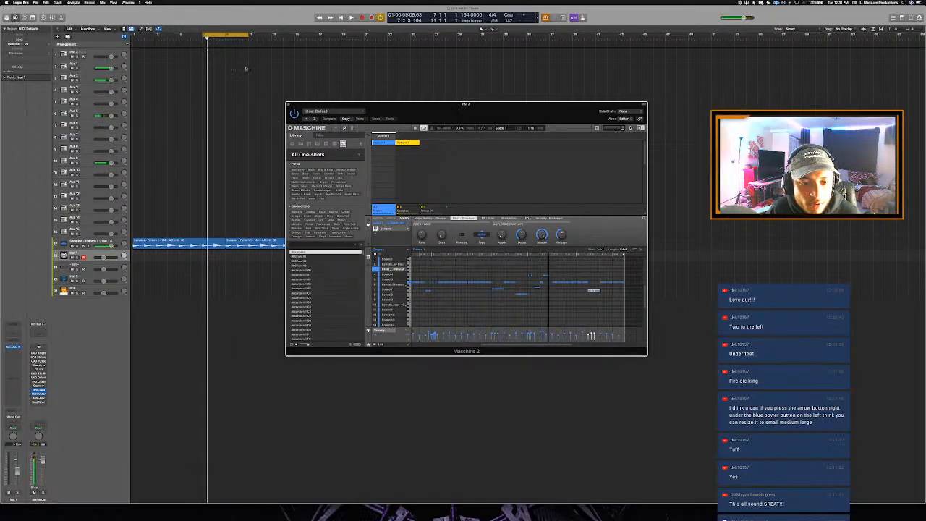
{"action": "left_click", "coordinate": [227, 35]}
{"action": "left_click_drag", "start_coordinate": [225, 35], "coordinate": [374, 48]}
{"action": "key", "text": "space"}
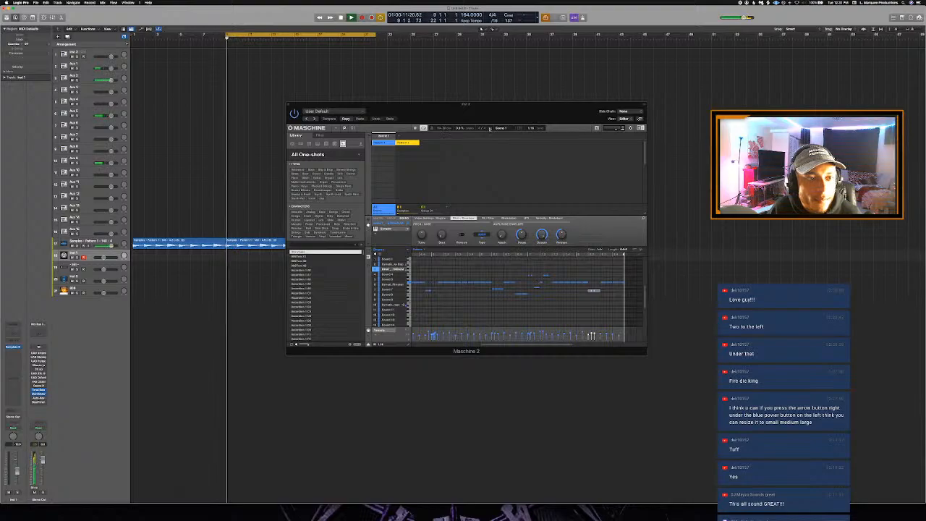
{"action": "left_click_drag", "start_coordinate": [479, 116], "coordinate": [647, 186]}
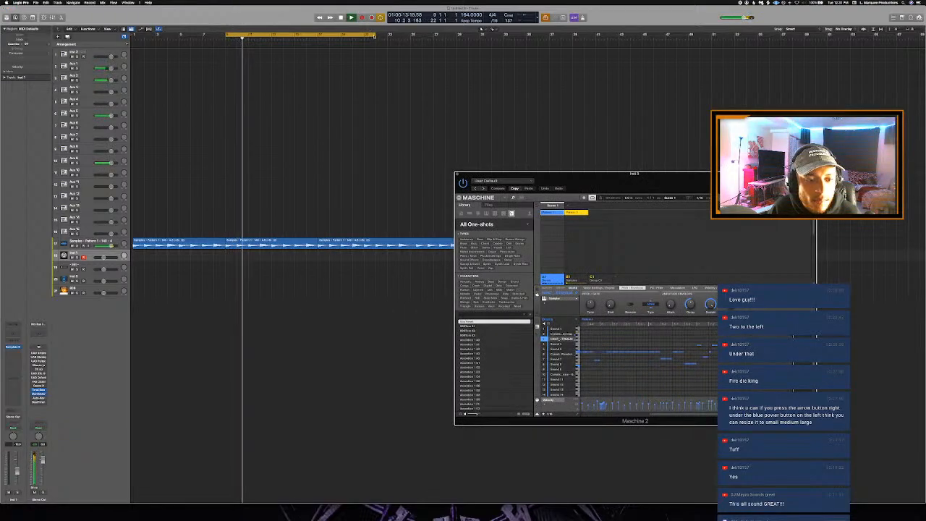
{"action": "left_click_drag", "start_coordinate": [374, 35], "coordinate": [331, 51]}
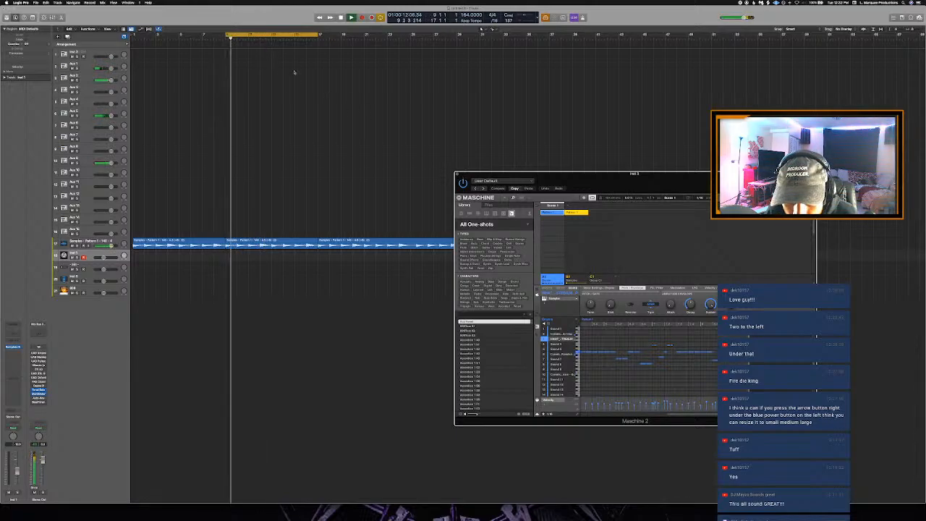
Play the cycled section, move the Maschine window back towards the centre, and extend the cycle start to bar 1
{"action": "left_click", "coordinate": [307, 41]}
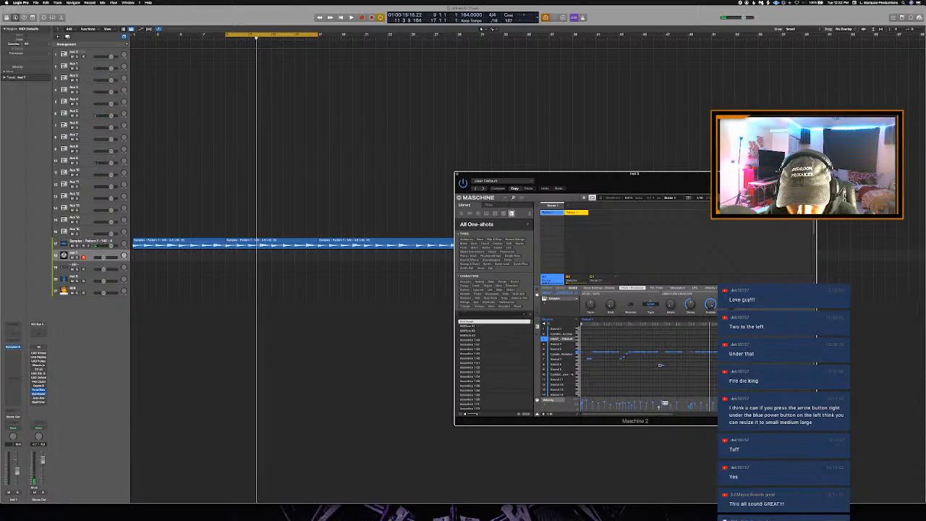
{"action": "key", "text": "space"}
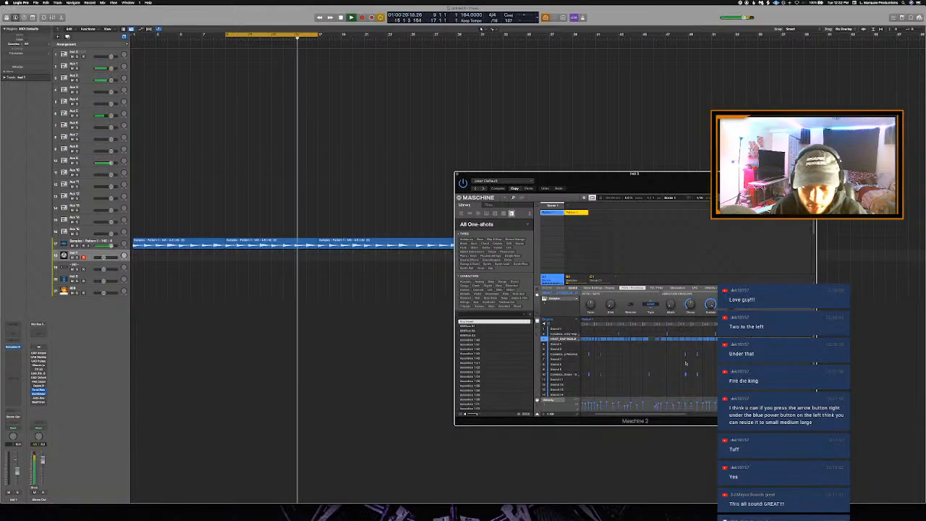
{"action": "left_click_drag", "start_coordinate": [650, 177], "coordinate": [548, 130]}
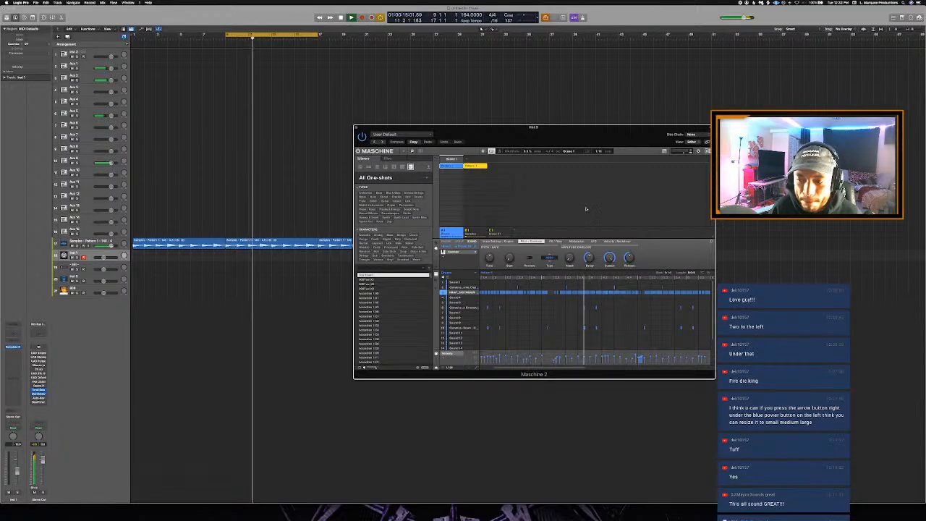
{"action": "left_click_drag", "start_coordinate": [226, 35], "coordinate": [134, 35]}
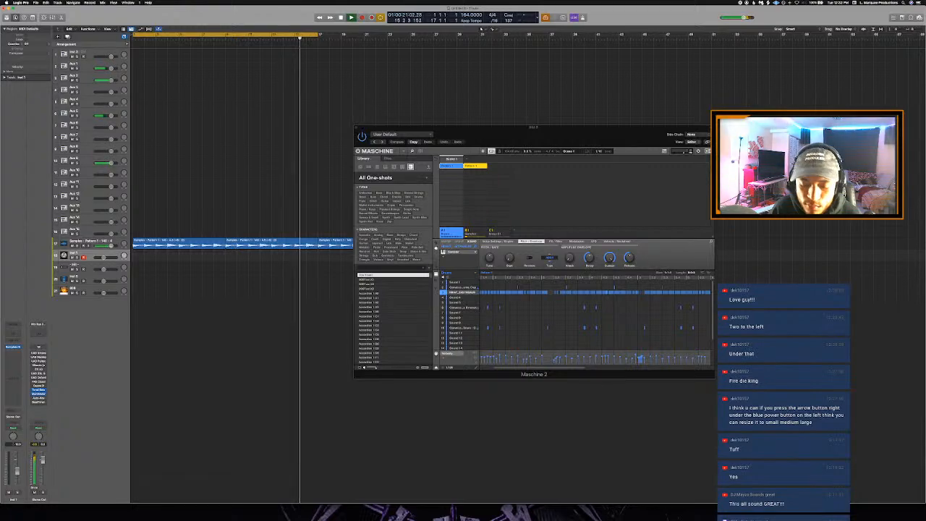
In Finder, open the drum kit's percussion folder, audition samples and load a PERC one-shot onto Maschine's Sound 13
{"action": "key", "text": "super+Tab"}
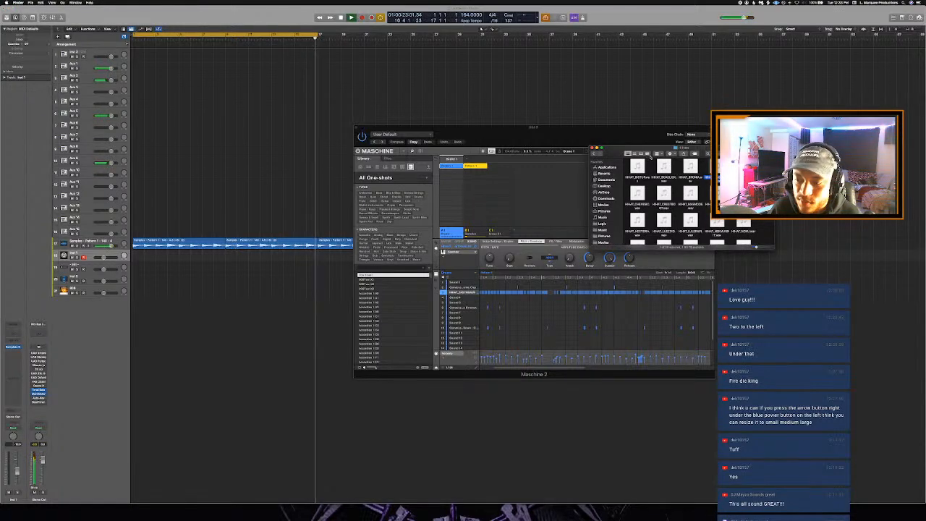
{"action": "scroll", "coordinate": [639, 186], "scroll_direction": "down", "scroll_amount": 1}
{"action": "scroll", "coordinate": [639, 184], "scroll_direction": "down", "scroll_amount": 2}
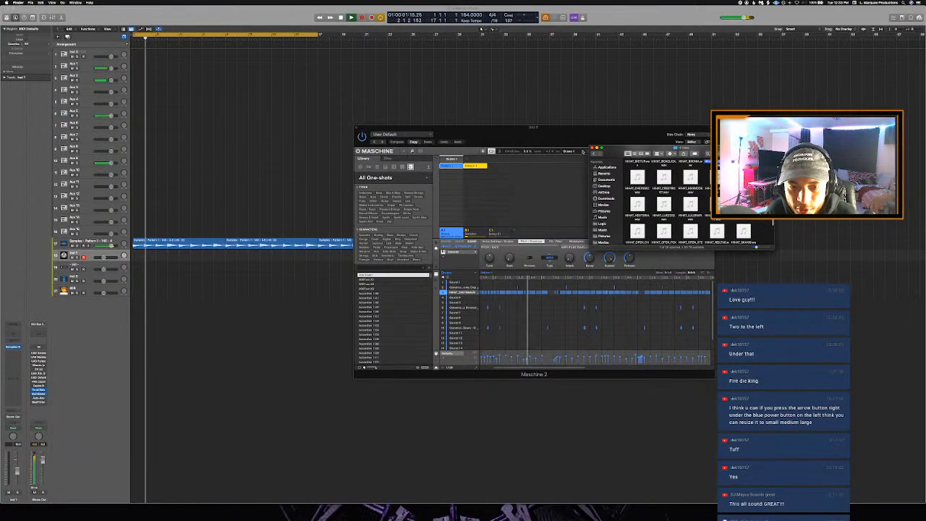
{"action": "left_click", "coordinate": [593, 154]}
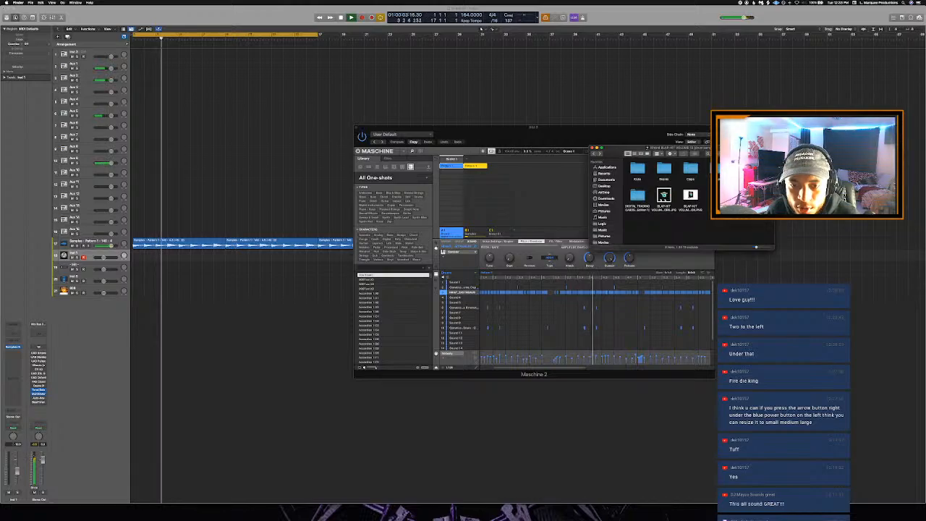
{"action": "double_click", "coordinate": [743, 169]}
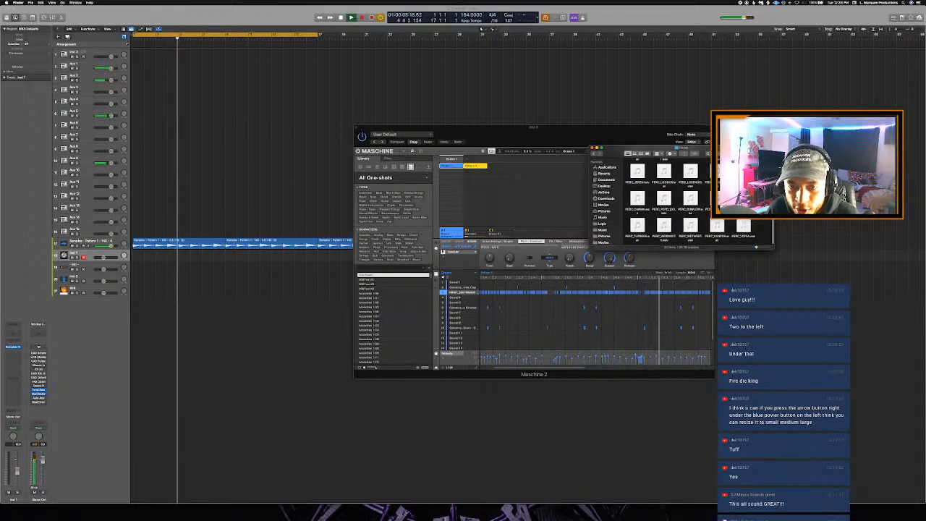
{"action": "left_click", "coordinate": [743, 173]}
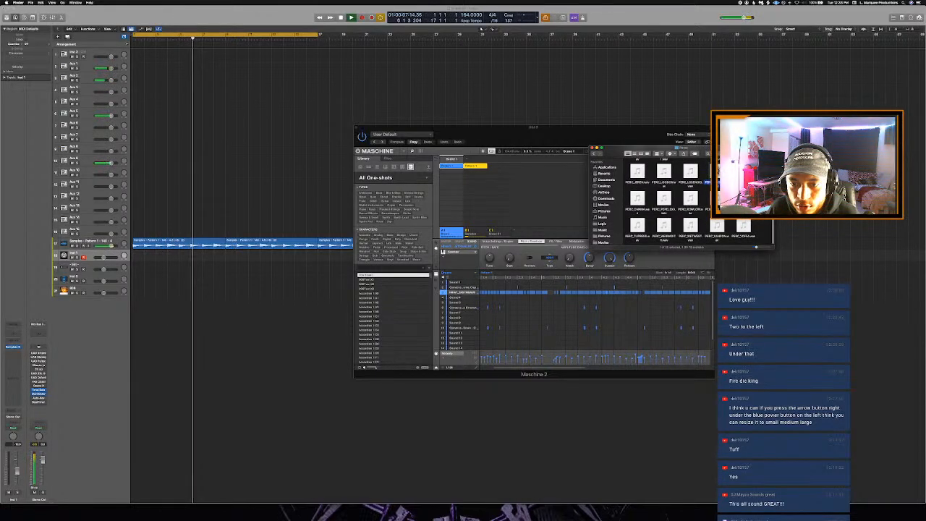
{"action": "left_click", "coordinate": [690, 172]}
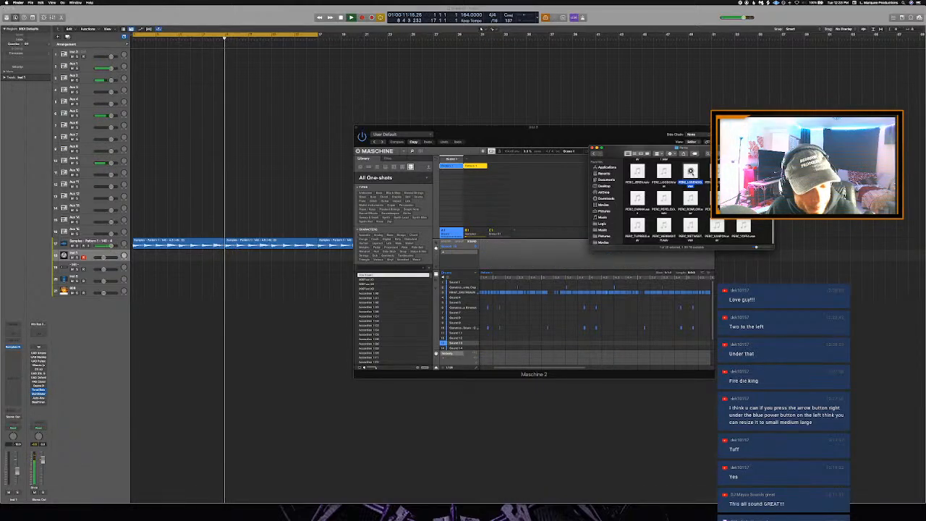
{"action": "left_click_drag", "start_coordinate": [690, 172], "coordinate": [470, 343]}
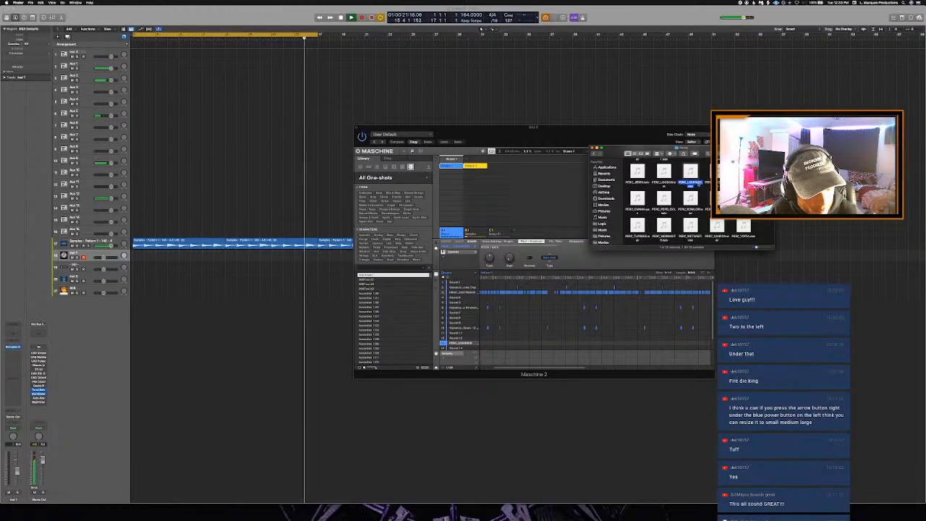
Select the first track in Logic Pro and load a second PERC one-shot from Finder onto Maschine's Sound 14
{"action": "left_click", "coordinate": [188, 121]}
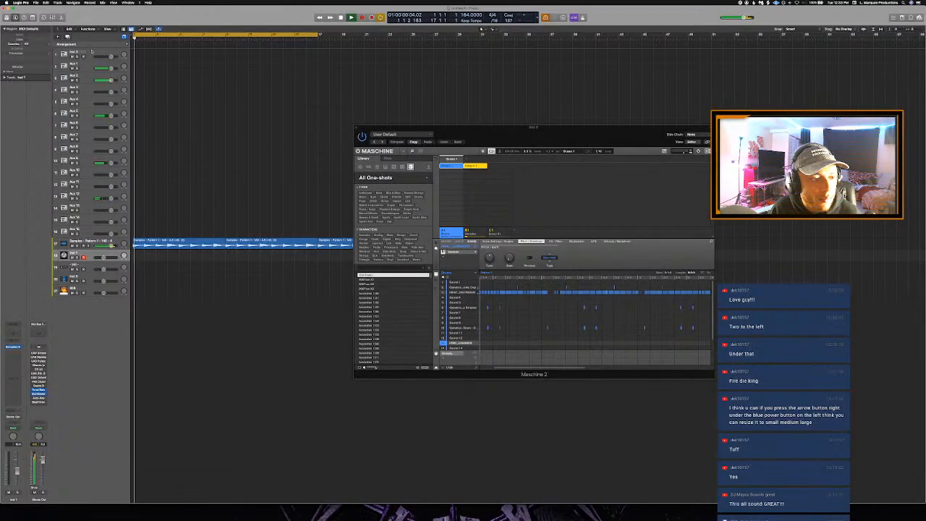
{"action": "left_click", "coordinate": [142, 57]}
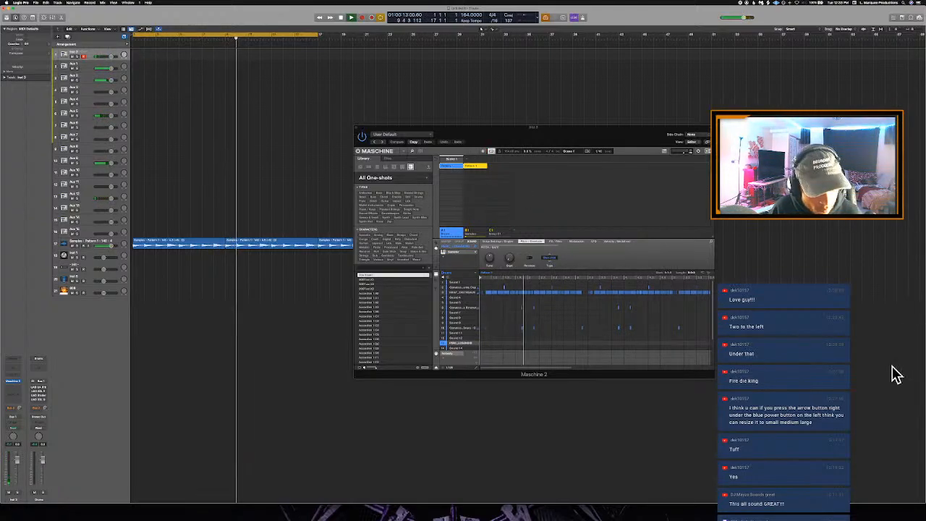
{"action": "key", "text": "super+Tab"}
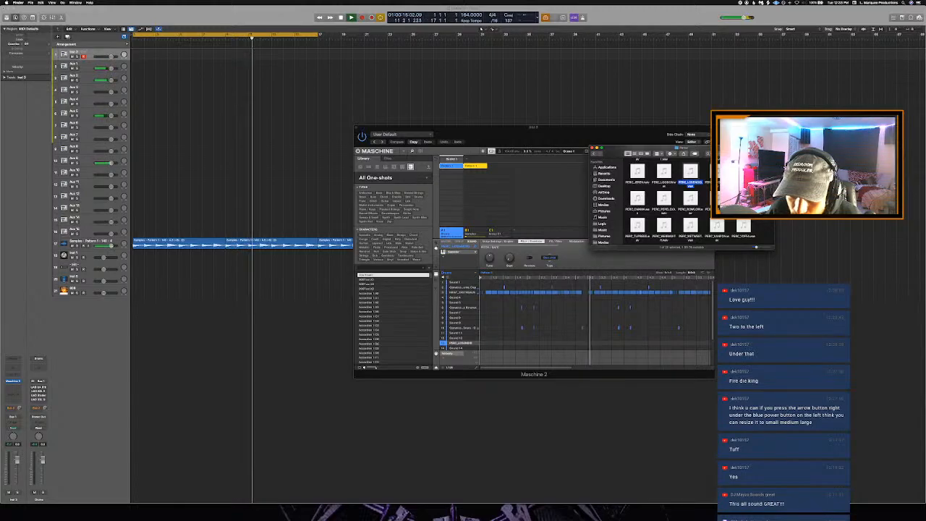
{"action": "key", "text": "Right"}
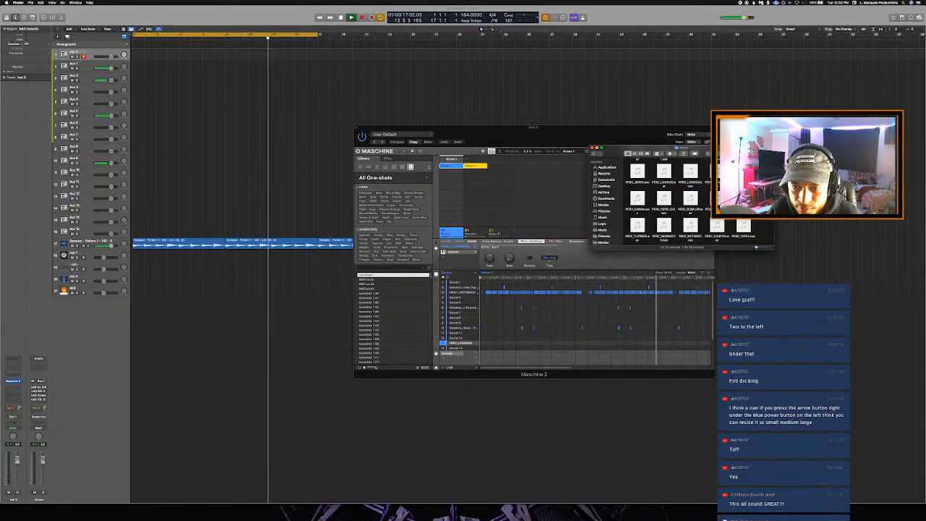
{"action": "left_click", "coordinate": [691, 199]}
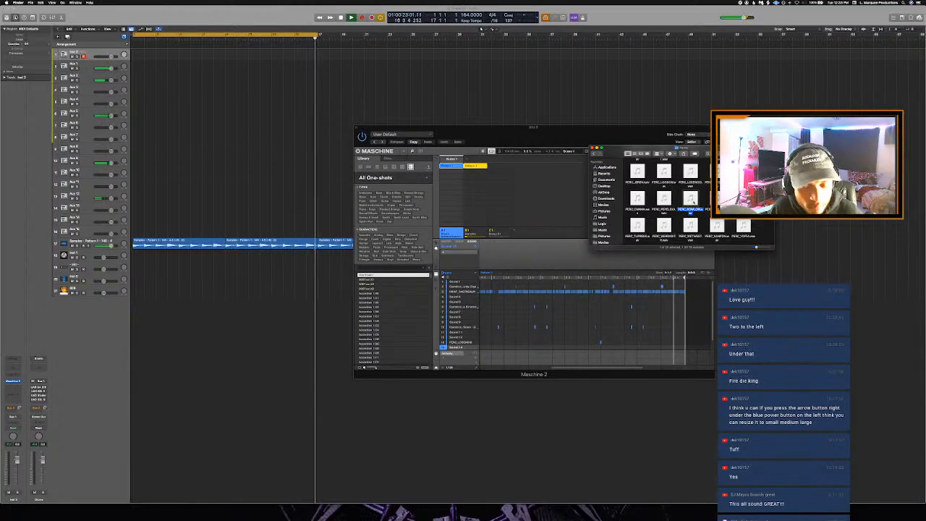
{"action": "left_click_drag", "start_coordinate": [690, 201], "coordinate": [461, 343]}
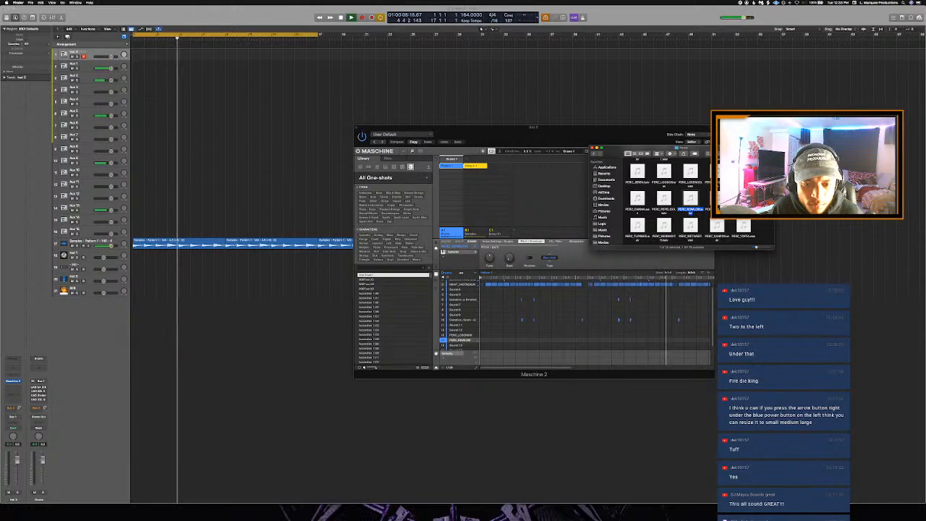
Audition more percussion one-shots in the kit and look through the other drum kits in the parent samples folder
{"action": "left_click", "coordinate": [638, 225]}
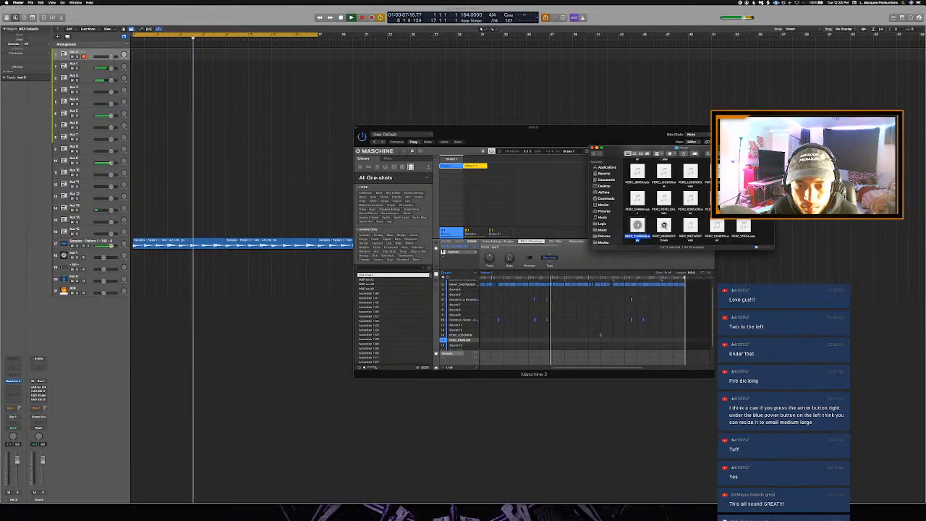
{"action": "scroll", "coordinate": [673, 210], "scroll_direction": "up", "scroll_amount": 3}
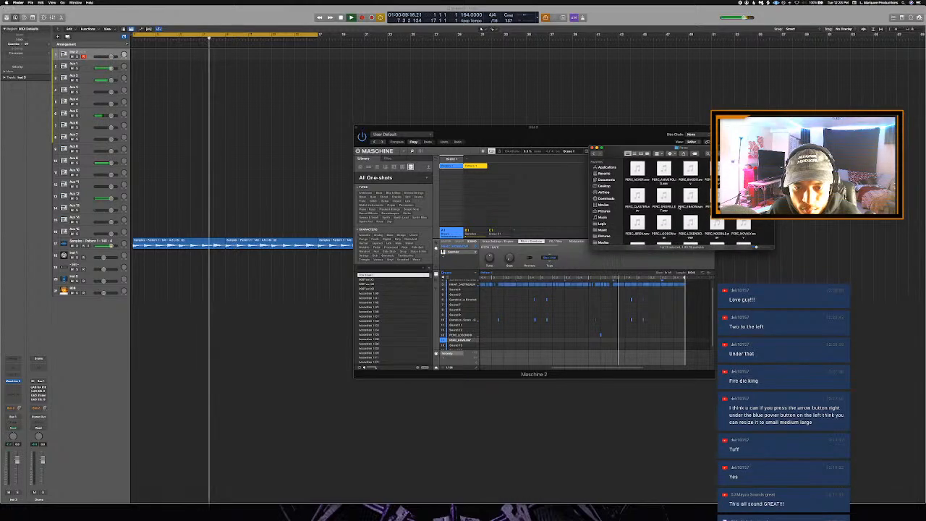
{"action": "left_click", "coordinate": [664, 168]}
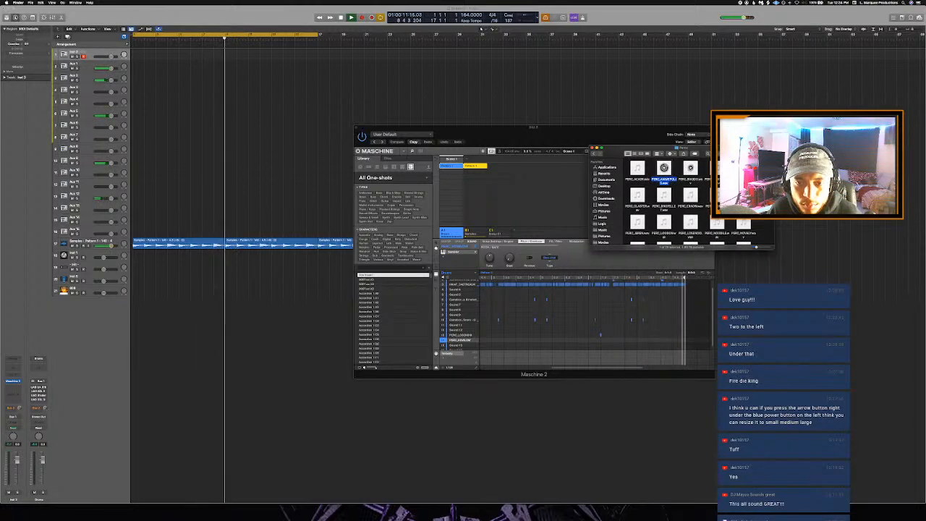
{"action": "left_click", "coordinate": [690, 169]}
{"action": "left_click", "coordinate": [716, 169]}
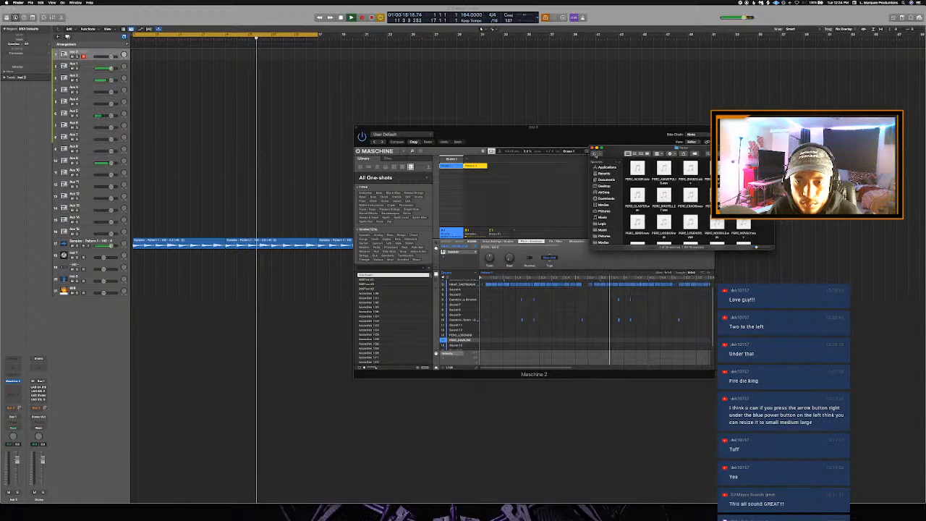
{"action": "left_click", "coordinate": [637, 169]}
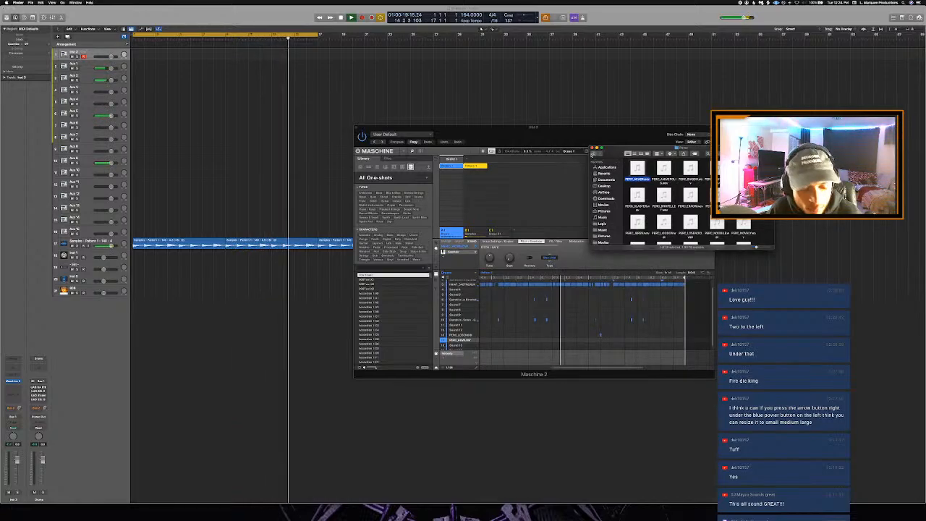
{"action": "left_click", "coordinate": [594, 154]}
{"action": "left_click", "coordinate": [593, 154]}
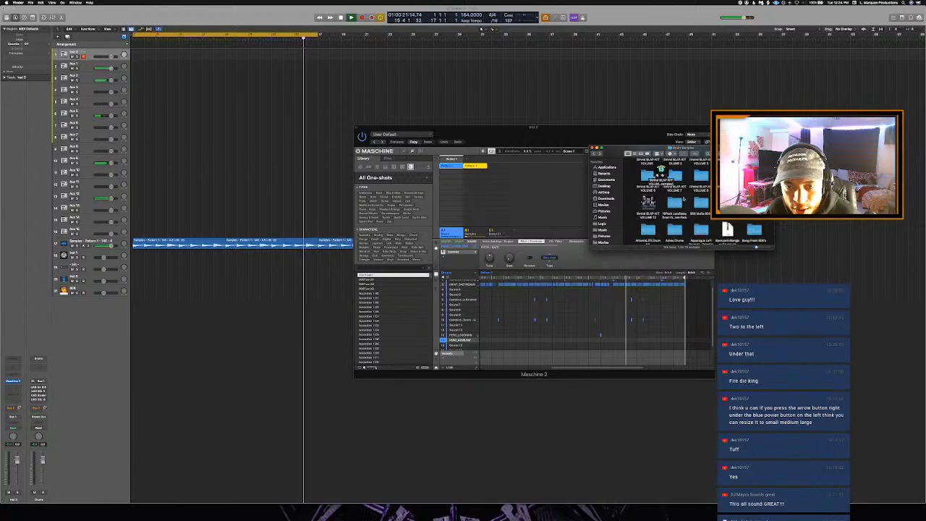
{"action": "scroll", "coordinate": [683, 200], "scroll_direction": "down", "scroll_amount": 5}
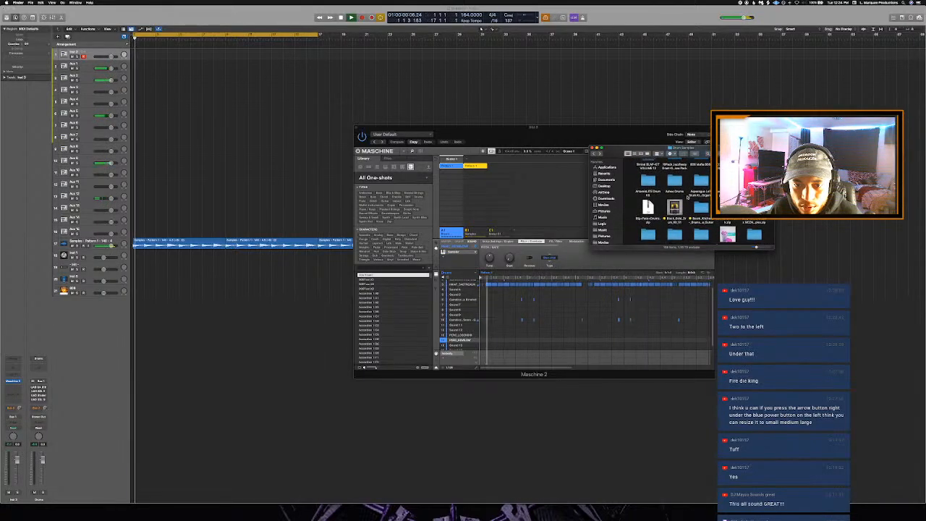
{"action": "scroll", "coordinate": [687, 196], "scroll_direction": "down", "scroll_amount": 3}
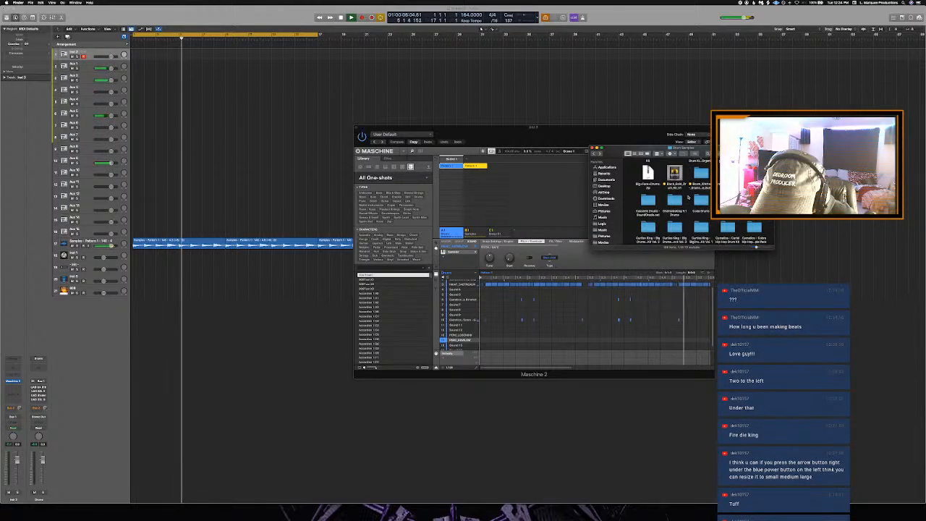
Save the Logic Pro project in the Logic folder under the name Night Time
{"action": "left_click", "coordinate": [575, 119]}
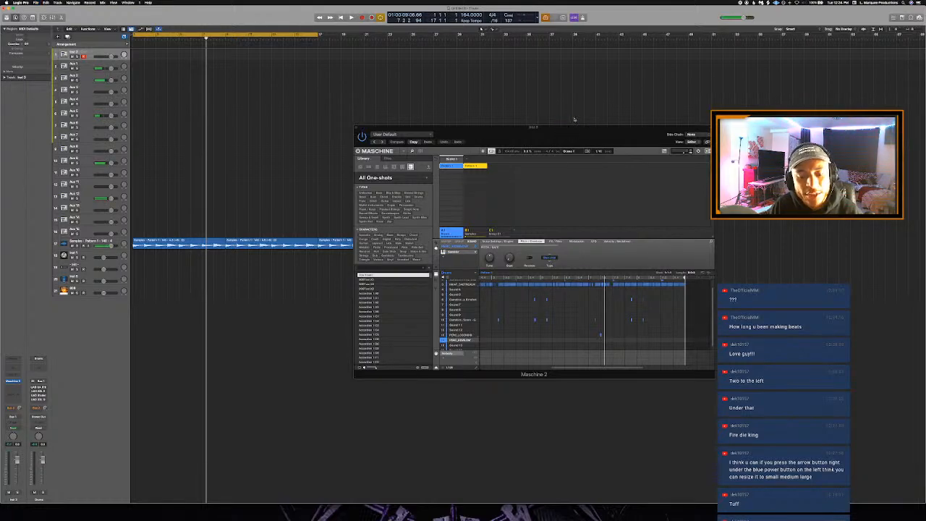
{"action": "key", "text": "super+s"}
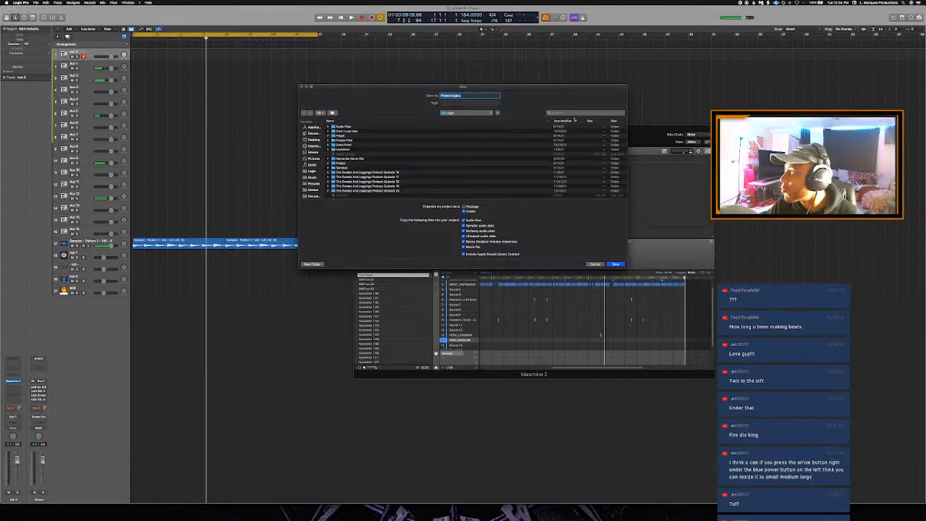
{"action": "scroll", "coordinate": [571, 121], "scroll_direction": "down", "scroll_amount": 5}
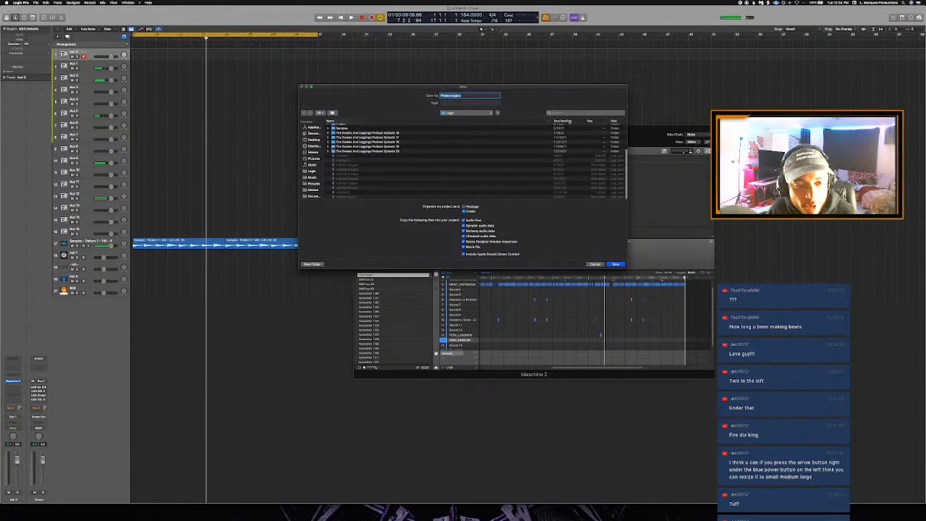
{"action": "left_click", "coordinate": [313, 170]}
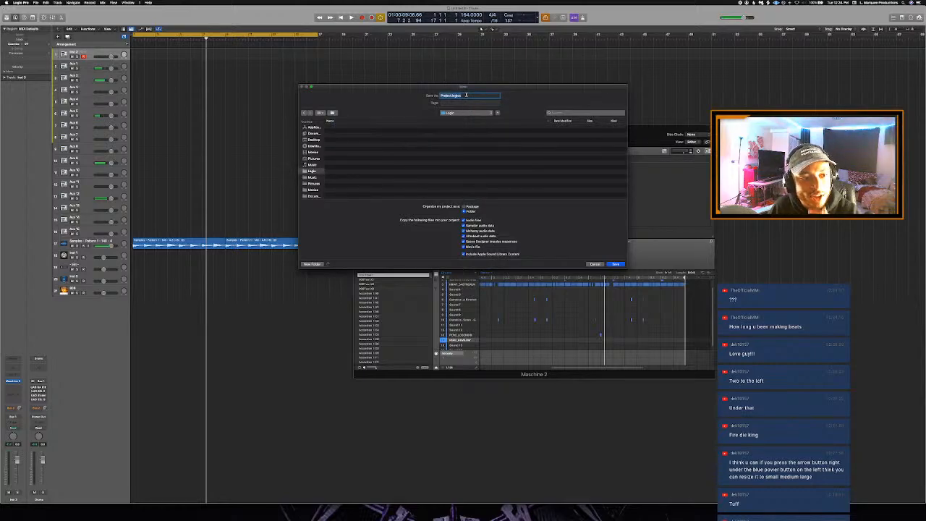
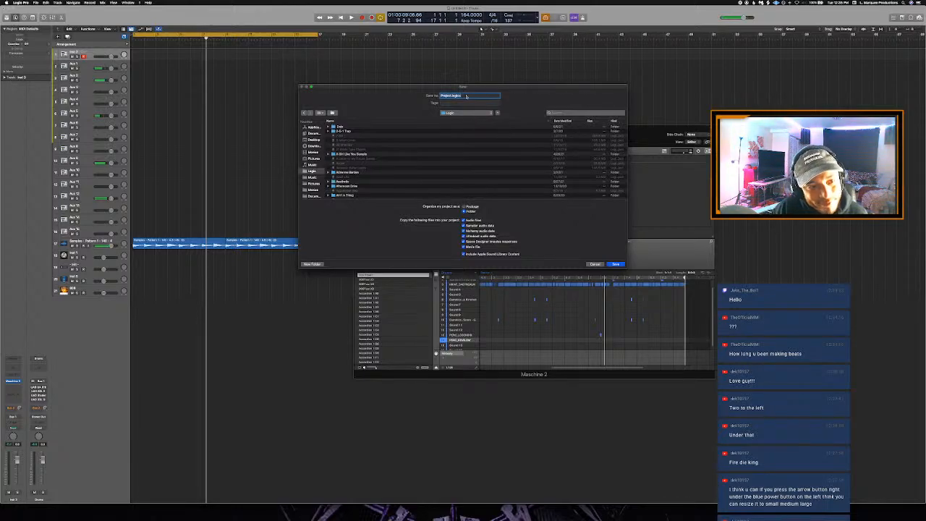
{"action": "type", "text": "Nigh"}
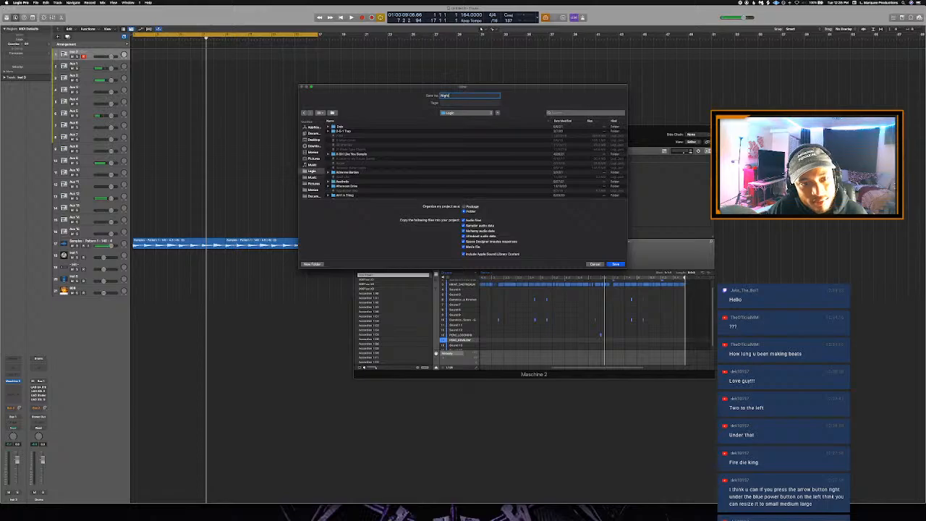
{"action": "type", "text": "t Time"}
{"action": "key", "text": "Return"}
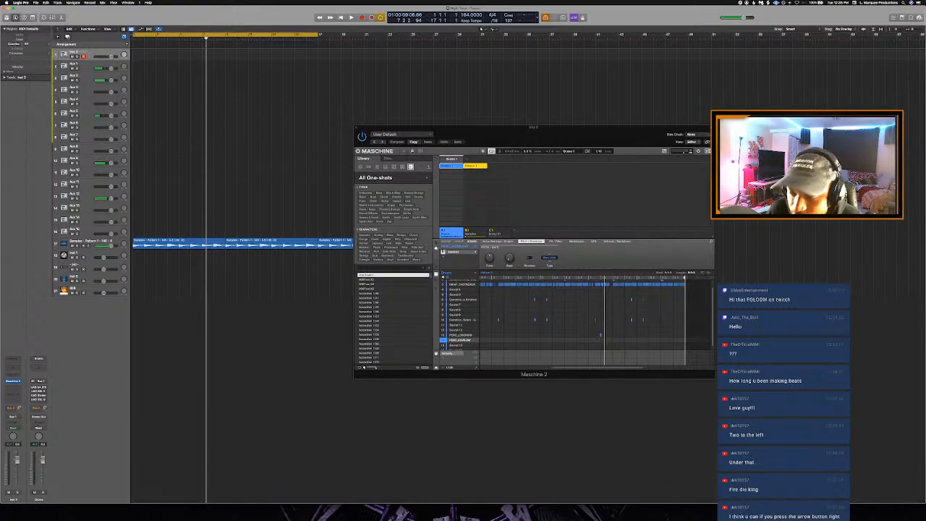
Move the Maschine window left, away from the webcam area, and play the beat
{"action": "left_click_drag", "start_coordinate": [541, 124], "coordinate": [526, 134]}
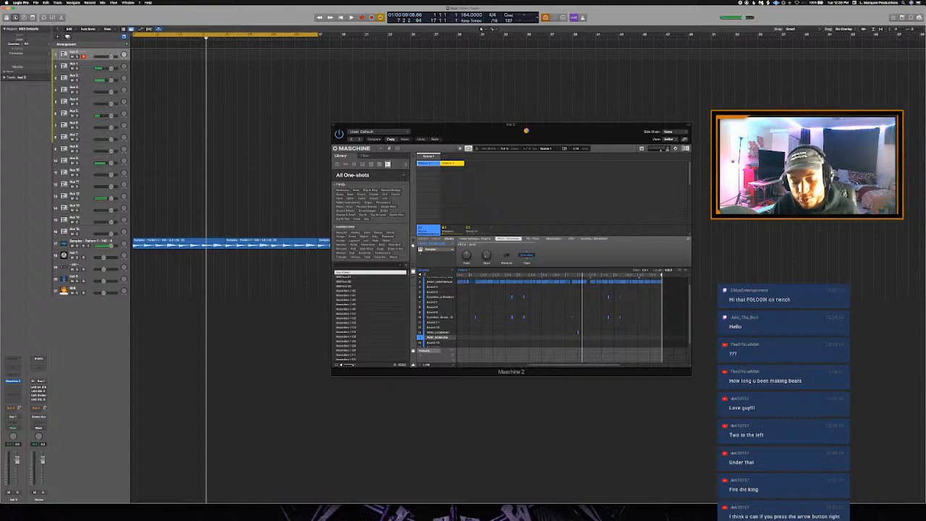
{"action": "left_click", "coordinate": [526, 131]}
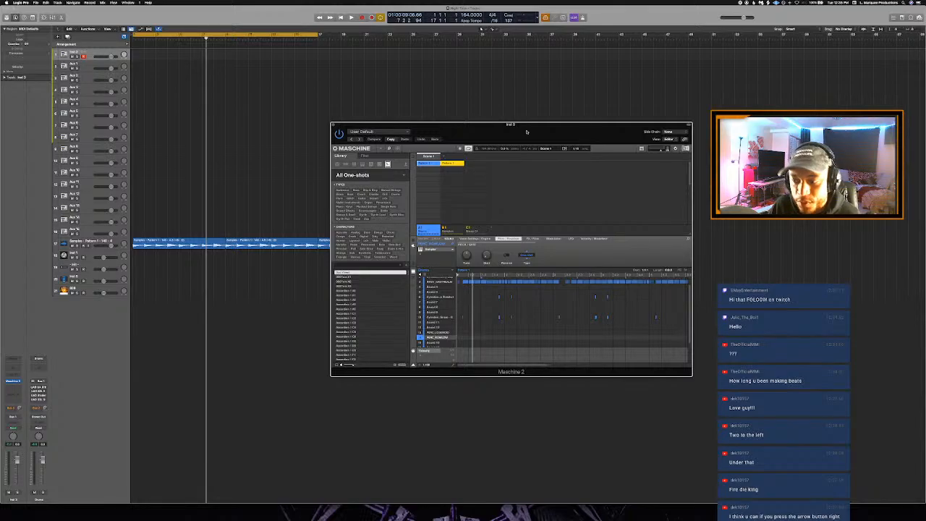
{"action": "left_click_drag", "start_coordinate": [526, 131], "coordinate": [487, 125]}
{"action": "key", "text": "space"}
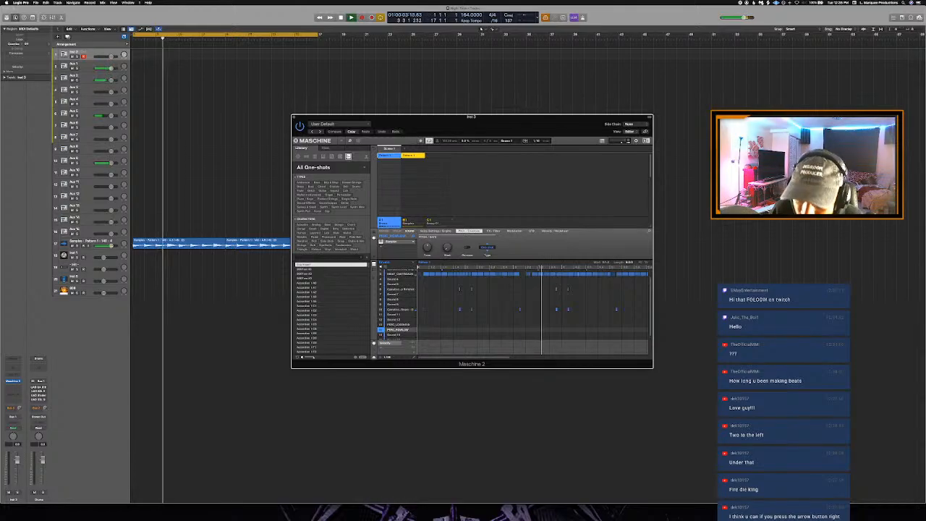
Switch to Finder and look through the drum kits in the drum samples folder, shifting the Maschine window left and replaying the beat
{"action": "key", "text": "super+Tab"}
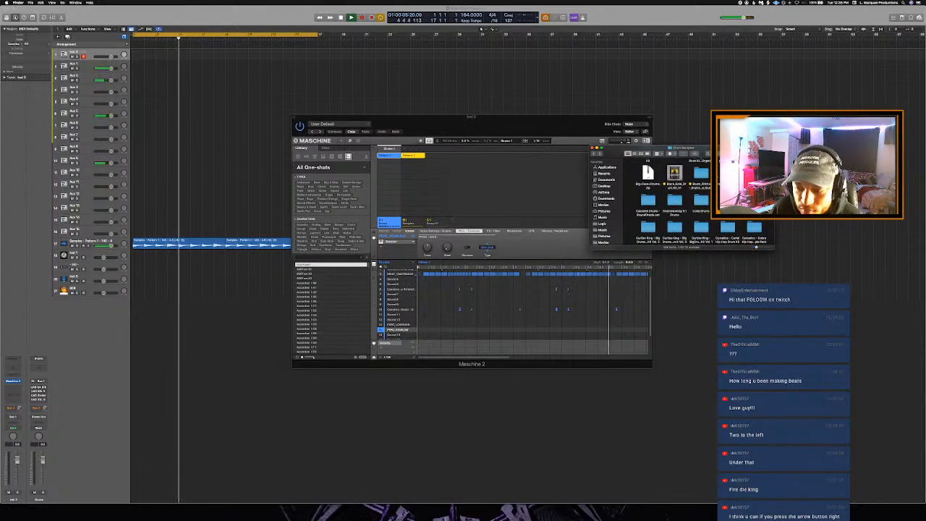
{"action": "scroll", "coordinate": [673, 202], "scroll_direction": "down", "scroll_amount": 5}
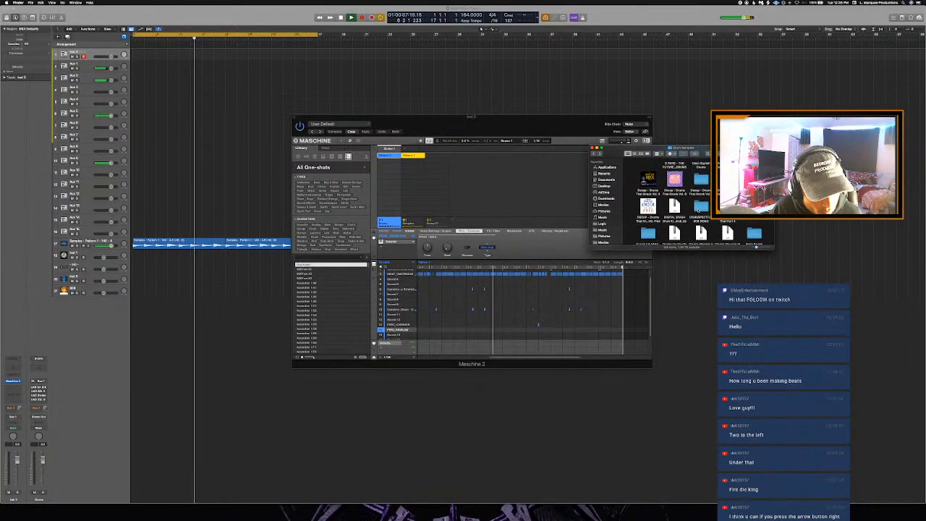
{"action": "scroll", "coordinate": [673, 199], "scroll_direction": "down", "scroll_amount": 10}
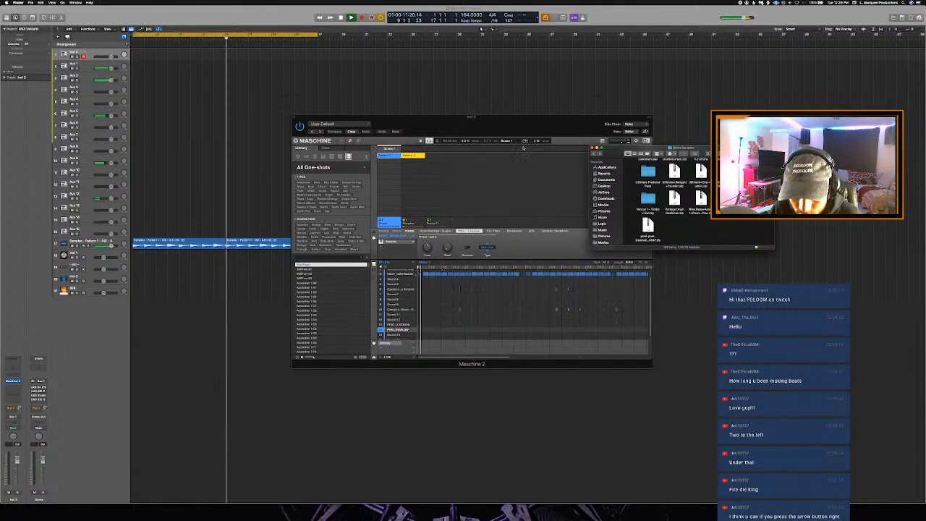
{"action": "left_click", "coordinate": [502, 131]}
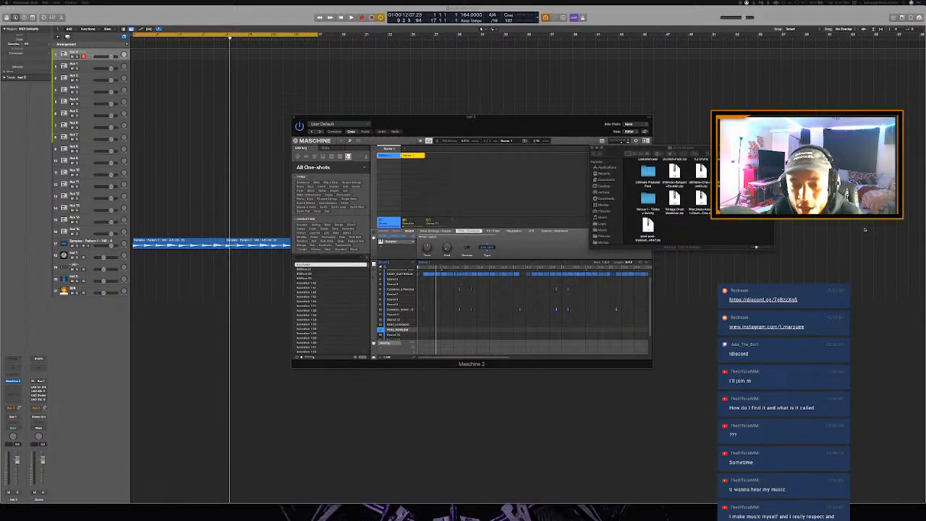
{"action": "left_click_drag", "start_coordinate": [527, 129], "coordinate": [507, 126]}
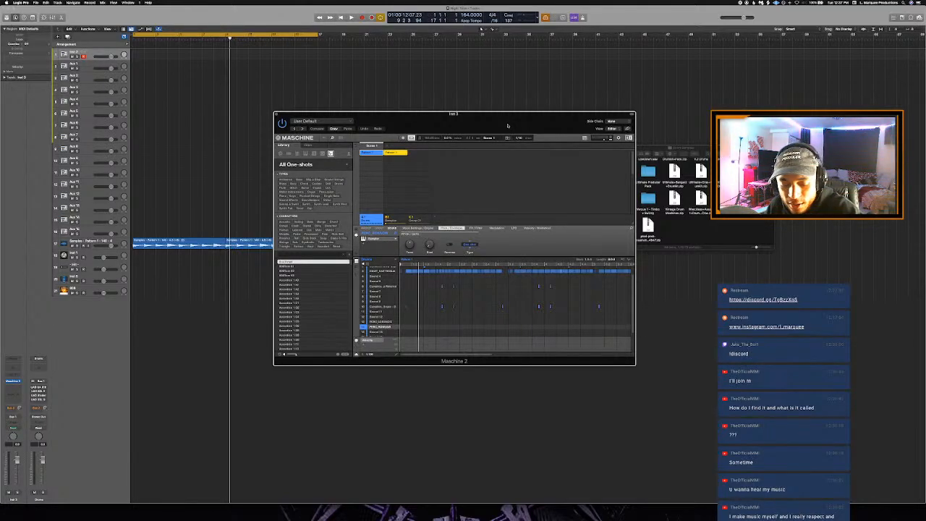
{"action": "key", "text": "space"}
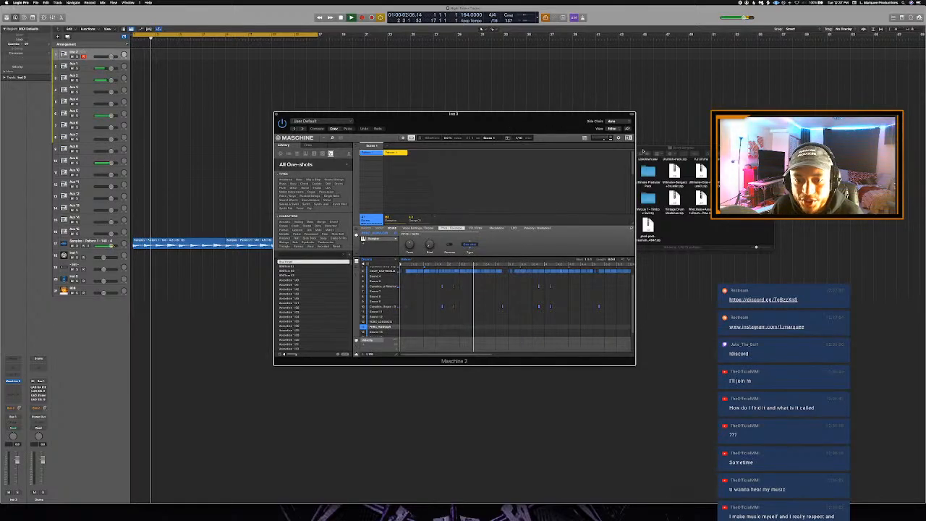
{"action": "left_click", "coordinate": [673, 183]}
{"action": "scroll", "coordinate": [674, 188], "scroll_direction": "up", "scroll_amount": 3}
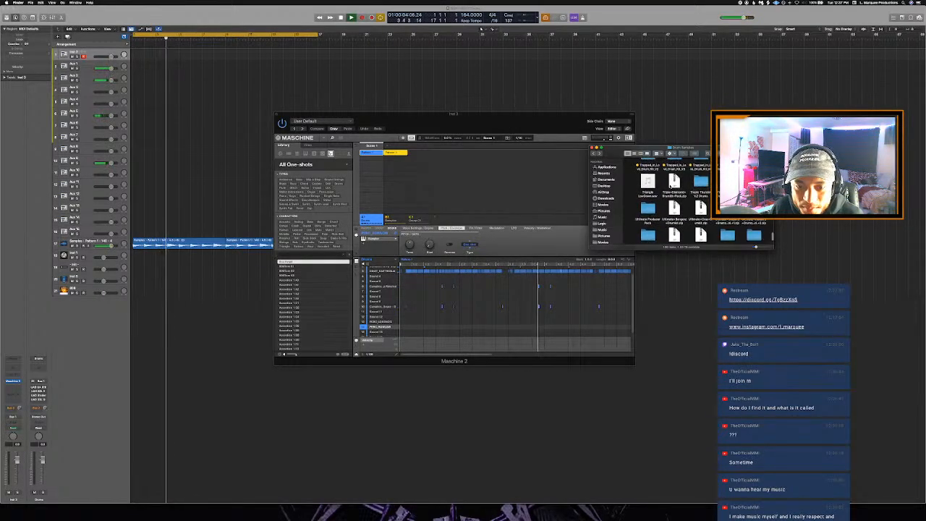
{"action": "scroll", "coordinate": [680, 199], "scroll_direction": "up", "scroll_amount": 3}
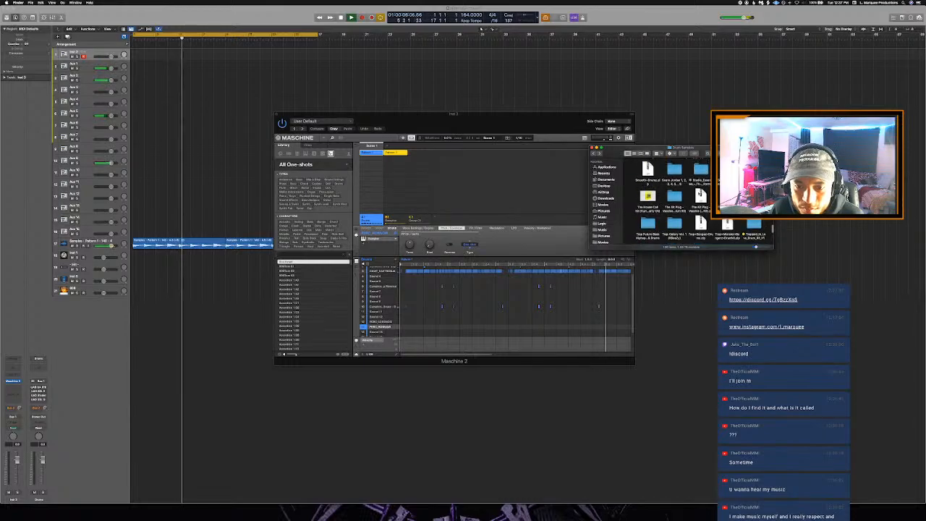
{"action": "scroll", "coordinate": [702, 189], "scroll_direction": "up", "scroll_amount": 1}
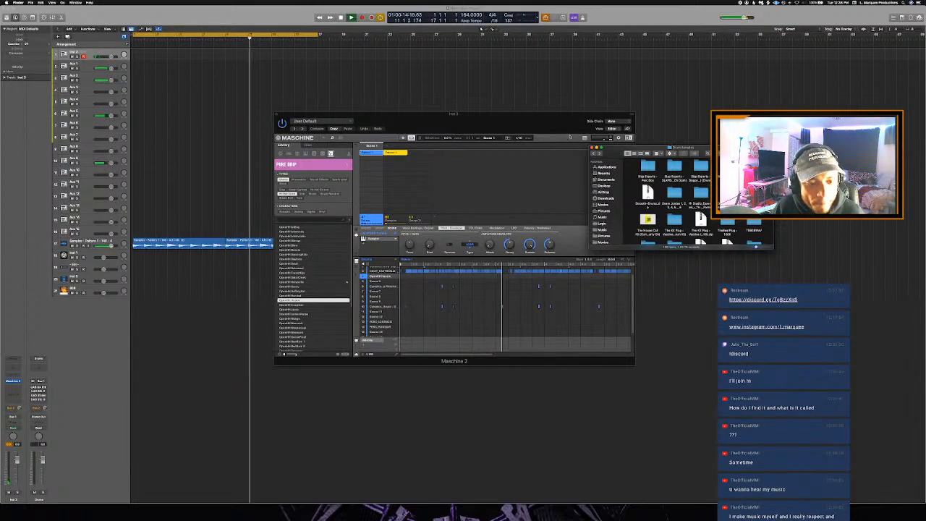
Rename the drum group's first pattern in Maschine to Full and end the recording pass
{"action": "left_click", "coordinate": [548, 125]}
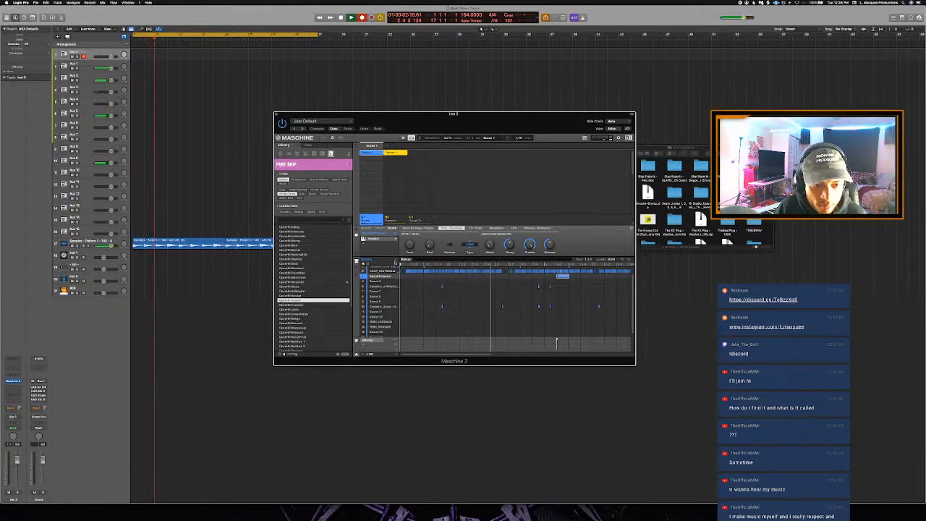
{"action": "type", "text": "Full"}
{"action": "key", "text": "Return"}
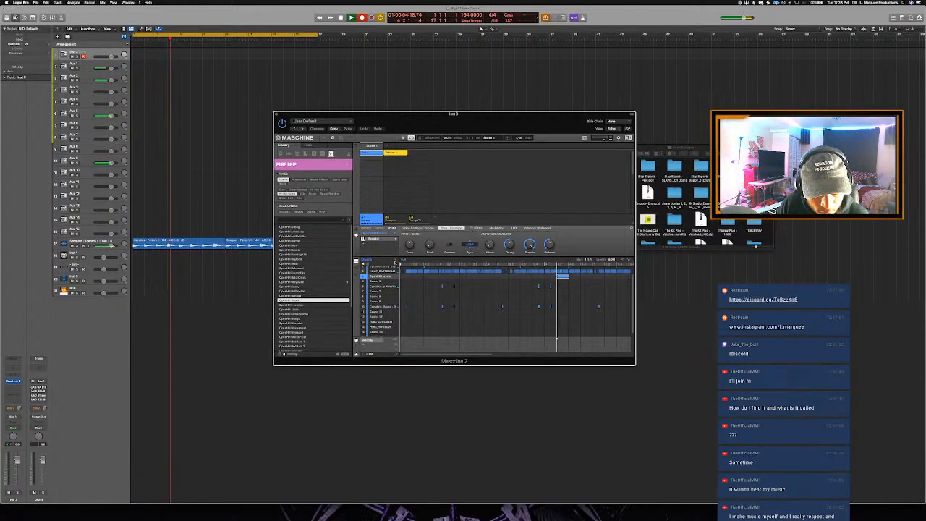
{"action": "key", "text": "space"}
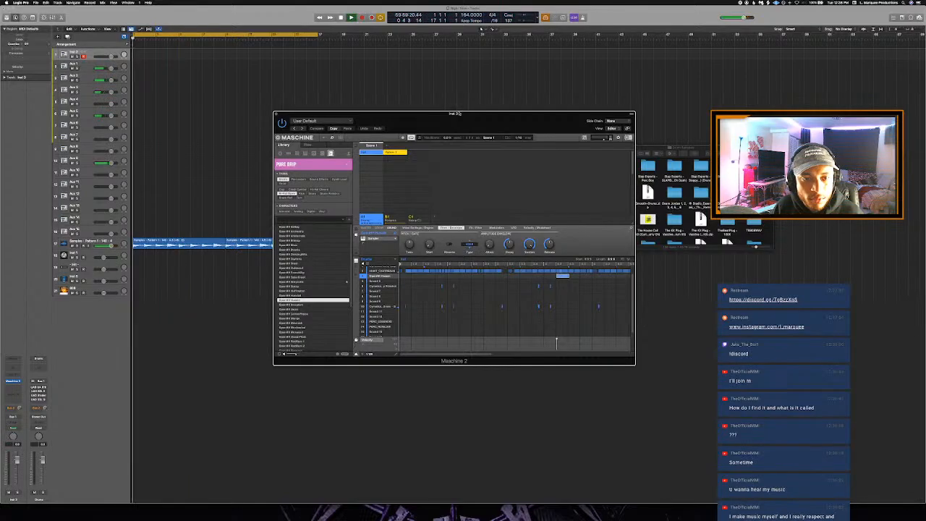
Move the Maschine window clear of the Finder window and search the drum kits for Cymatics folders during playback
{"action": "key", "text": "space"}
{"action": "left_click_drag", "start_coordinate": [547, 126], "coordinate": [502, 127]}
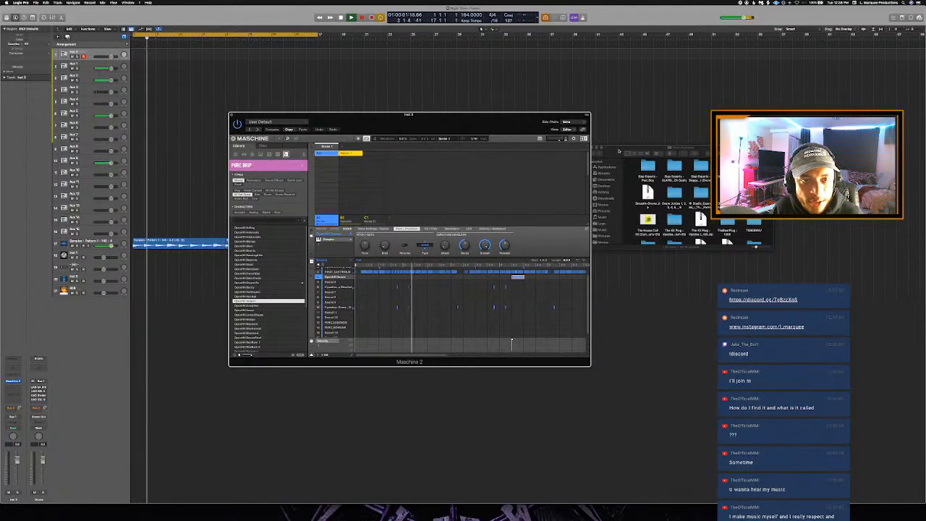
{"action": "left_click", "coordinate": [624, 163]}
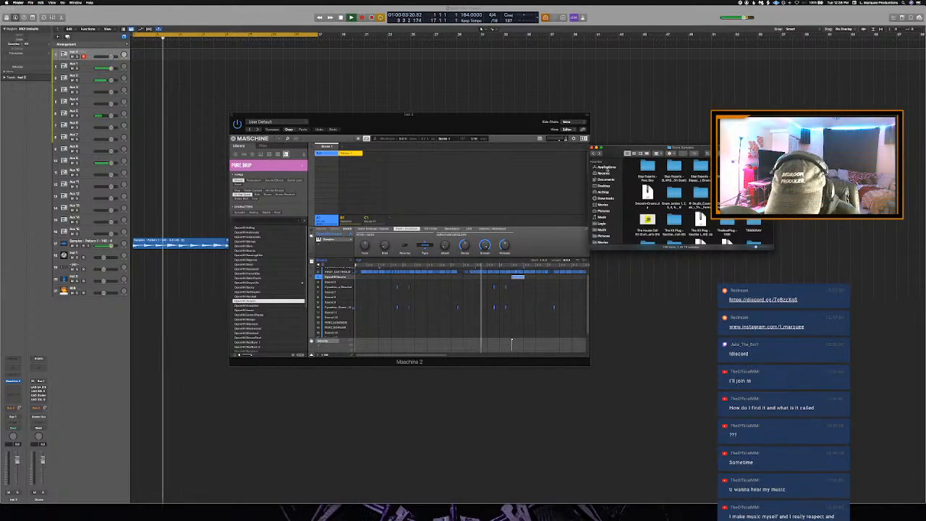
{"action": "left_click", "coordinate": [588, 165]}
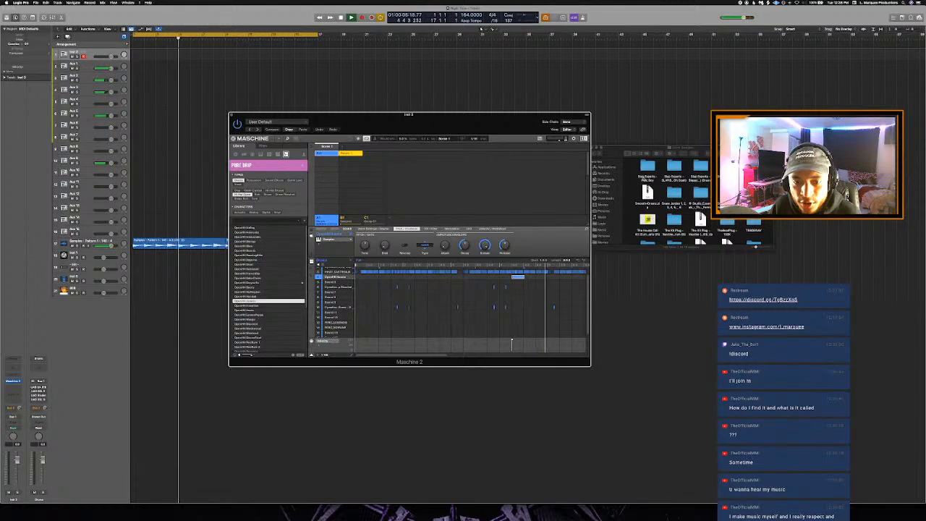
{"action": "scroll", "coordinate": [646, 181], "scroll_direction": "down", "scroll_amount": 5}
{"action": "scroll", "coordinate": [646, 180], "scroll_direction": "down", "scroll_amount": 5}
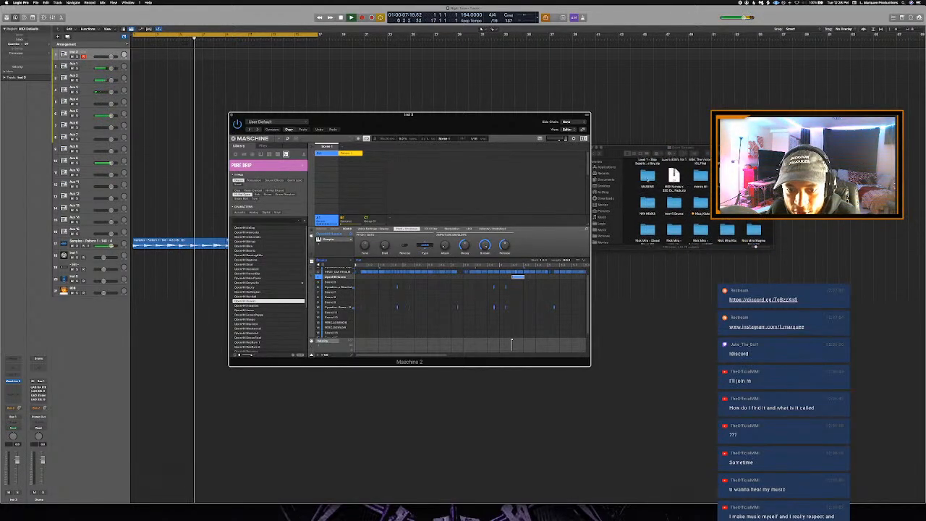
{"action": "scroll", "coordinate": [655, 178], "scroll_direction": "down", "scroll_amount": 5}
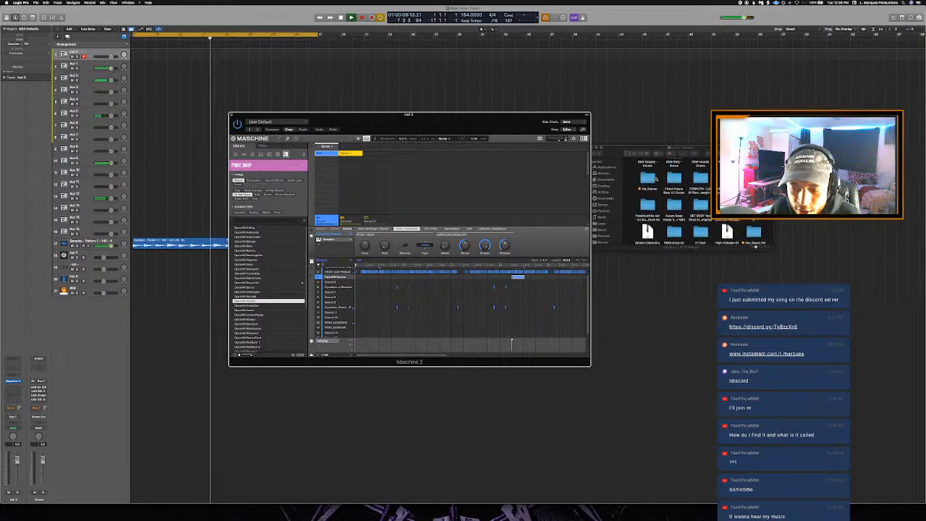
{"action": "scroll", "coordinate": [652, 183], "scroll_direction": "down", "scroll_amount": 5}
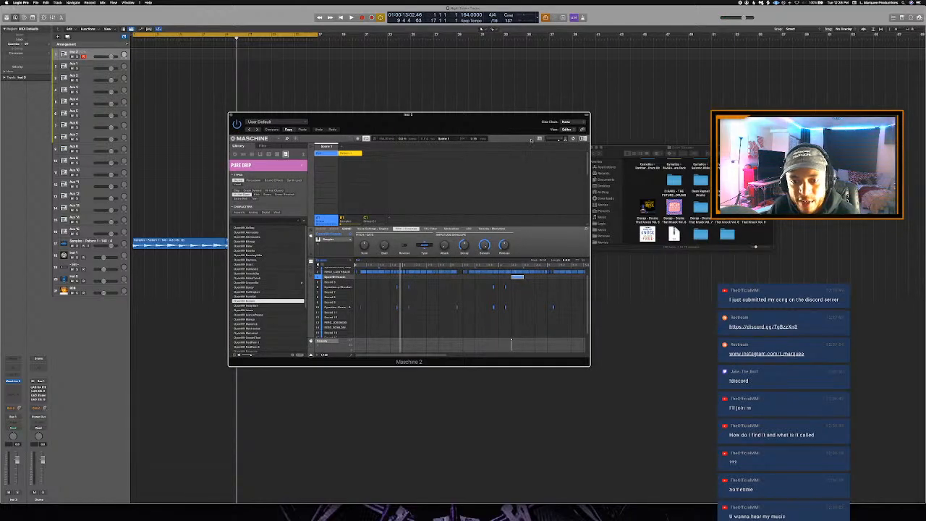
{"action": "key", "text": "space"}
{"action": "scroll", "coordinate": [674, 198], "scroll_direction": "up", "scroll_amount": 3}
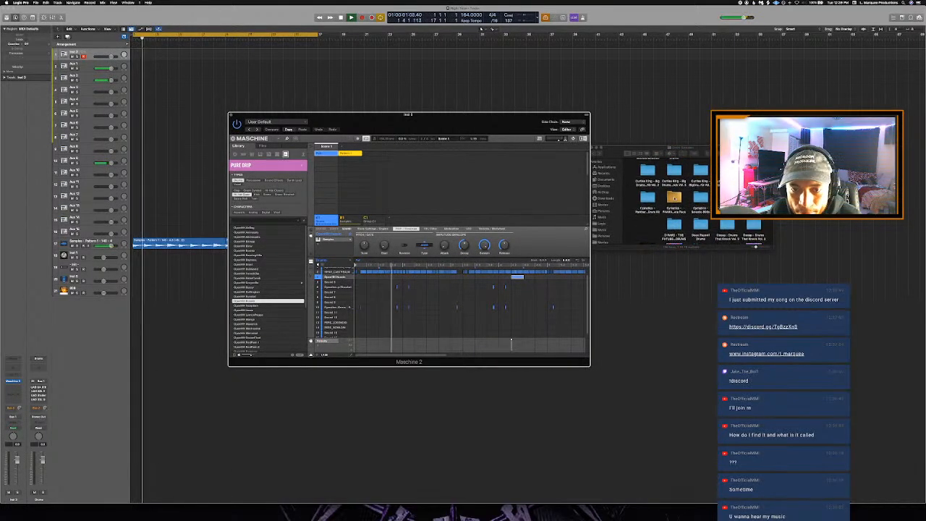
Check the contents of a Cymatics drum kit, switch to the Cymatics 808 folder and audition several 808 samples
{"action": "double_click", "coordinate": [646, 215]}
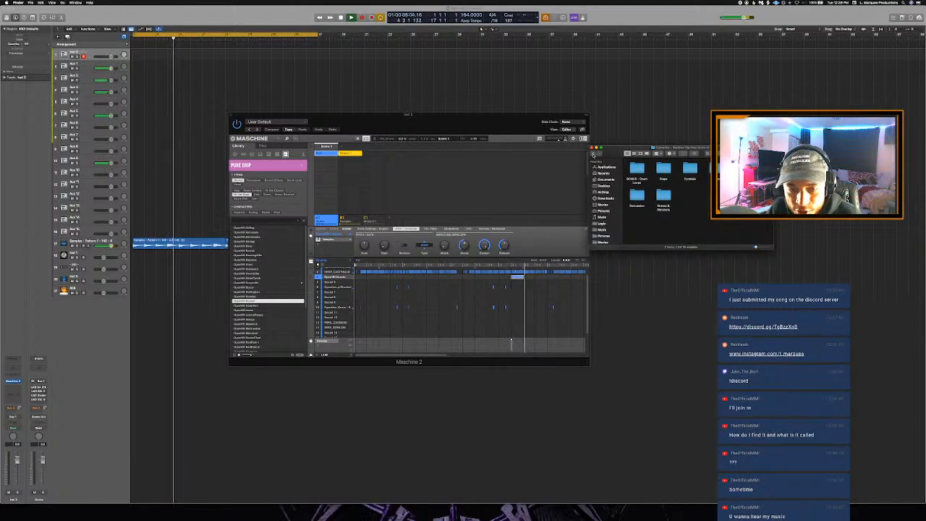
{"action": "left_click", "coordinate": [593, 154]}
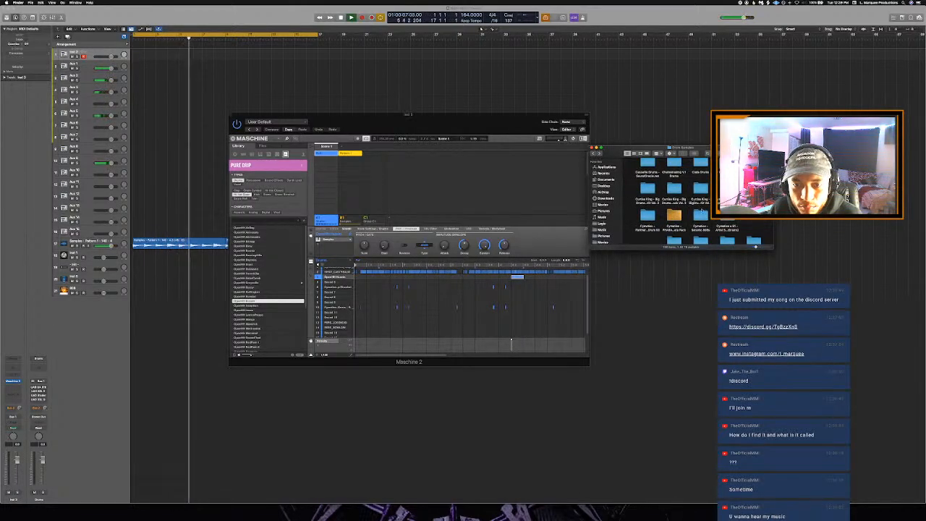
{"action": "double_click", "coordinate": [700, 215]}
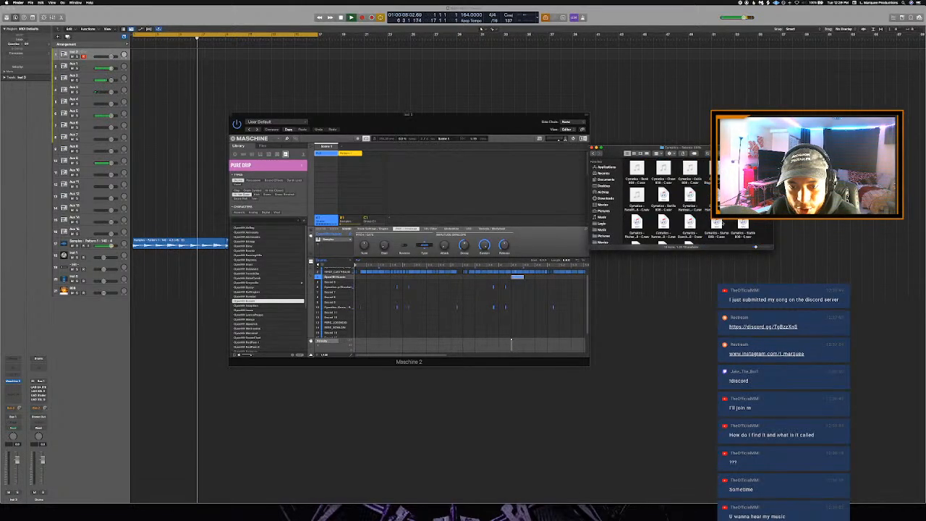
{"action": "left_click", "coordinate": [690, 169]}
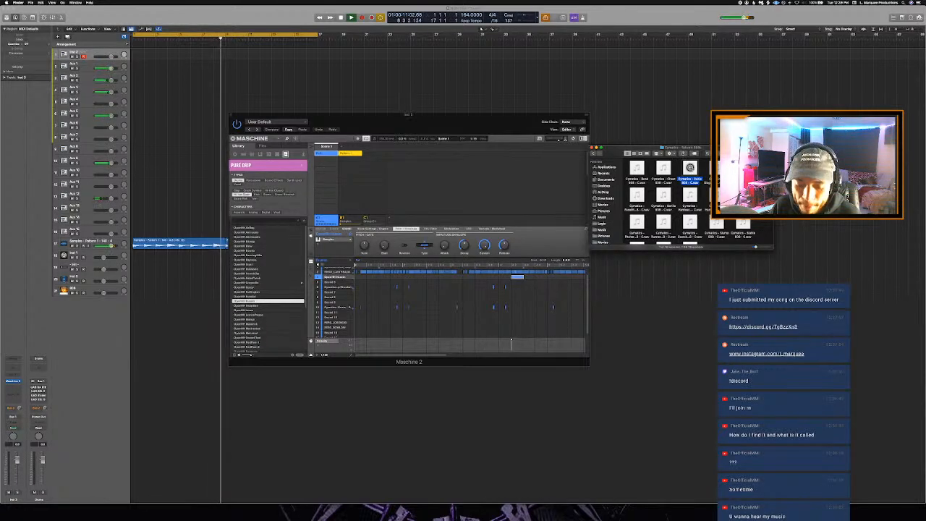
{"action": "left_click", "coordinate": [716, 169]}
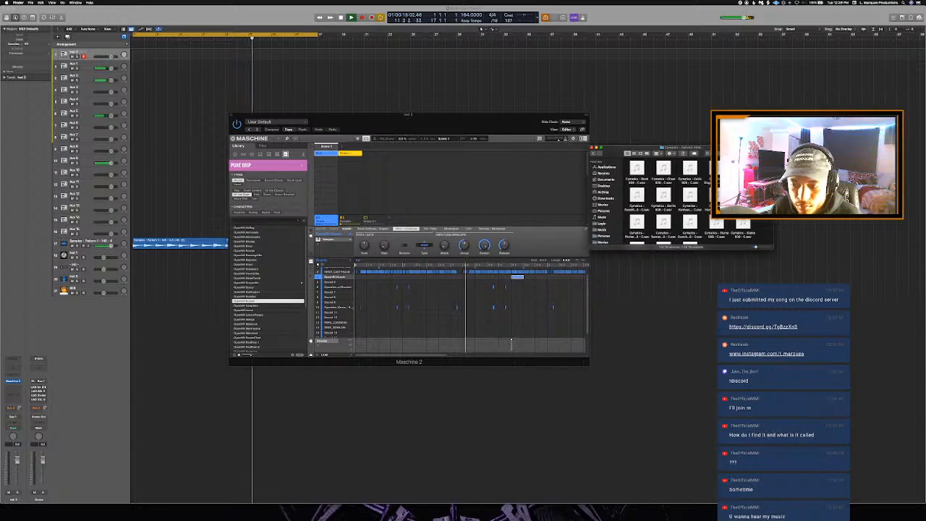
{"action": "left_click", "coordinate": [740, 224]}
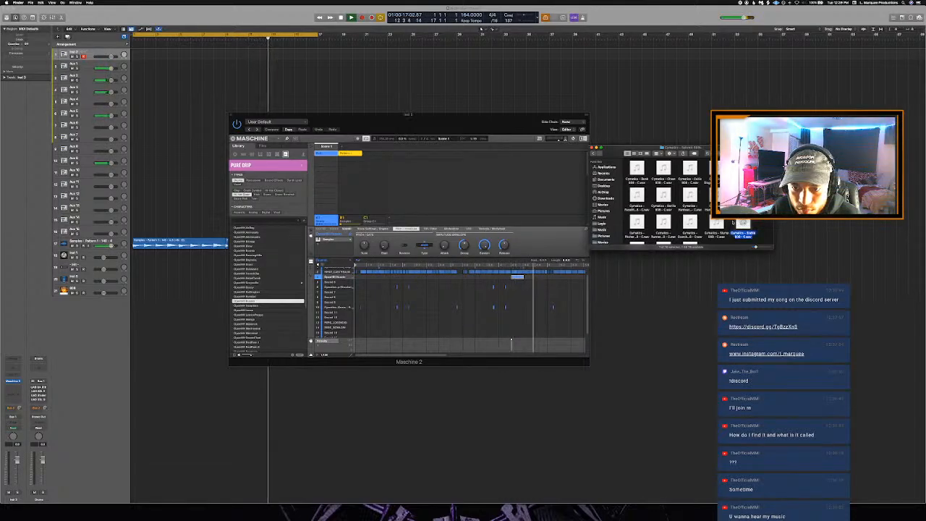
Audition one more sample in the Cymatics 808 folder and stop the beat's playback in Logic Pro
{"action": "left_click", "coordinate": [716, 224]}
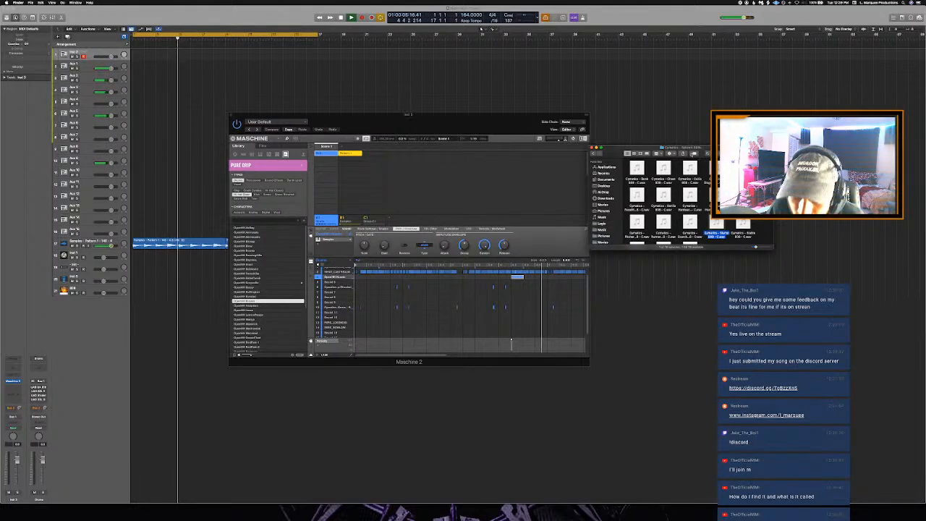
{"action": "left_click", "coordinate": [536, 115]}
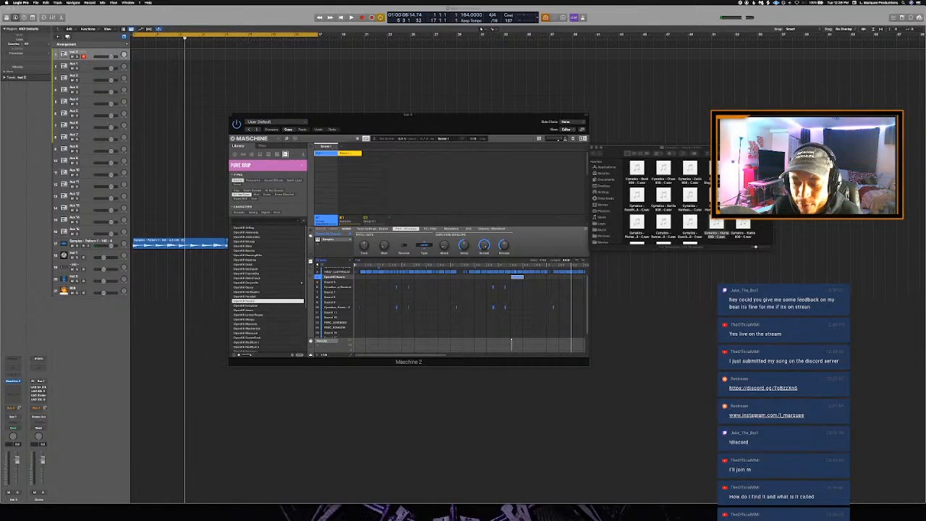
Switch to Chrome, restore the pages from the previous browser session and stay on the desktop holding that window
{"action": "key", "text": "super+n"}
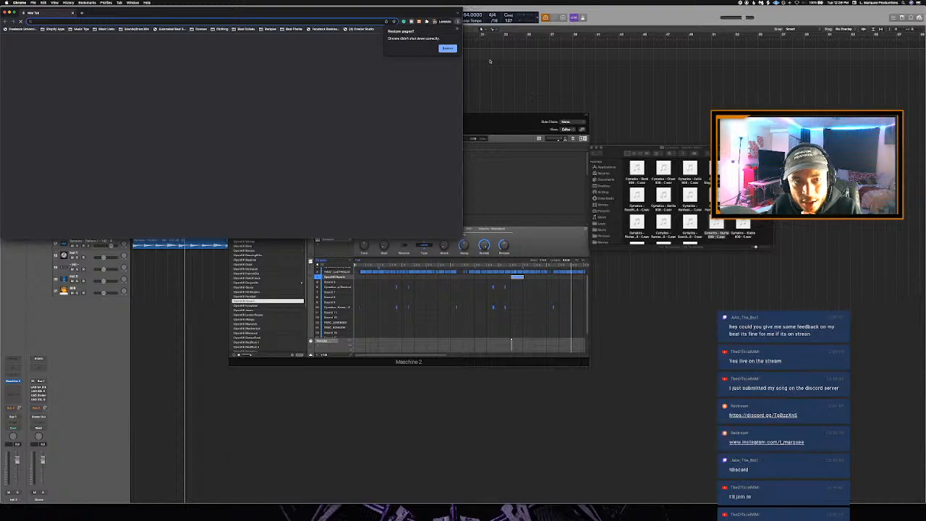
{"action": "left_click", "coordinate": [451, 48]}
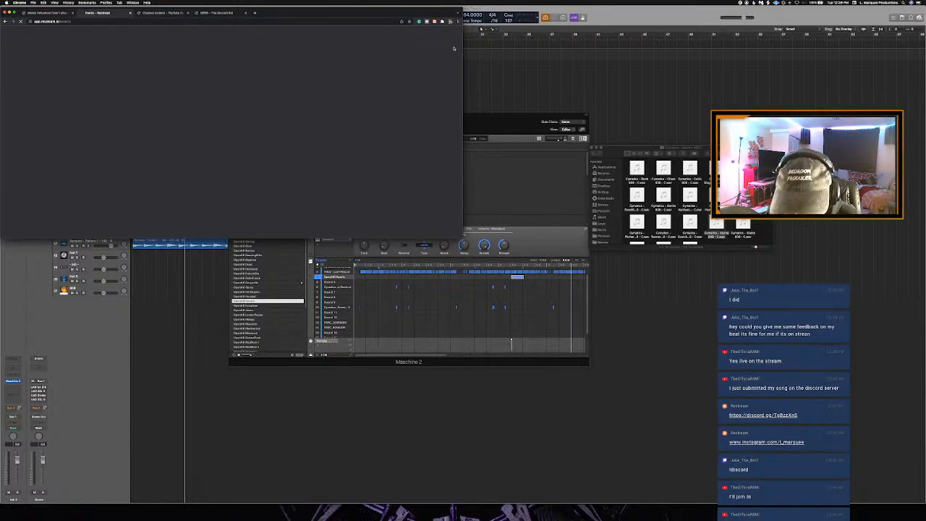
{"action": "key", "text": "ctrl+Right"}
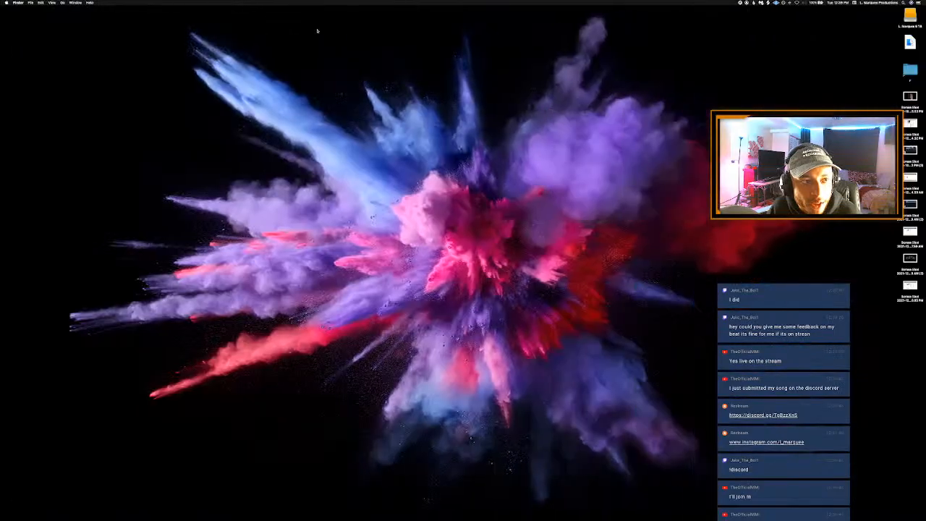
{"action": "key", "text": "ctrl+Left"}
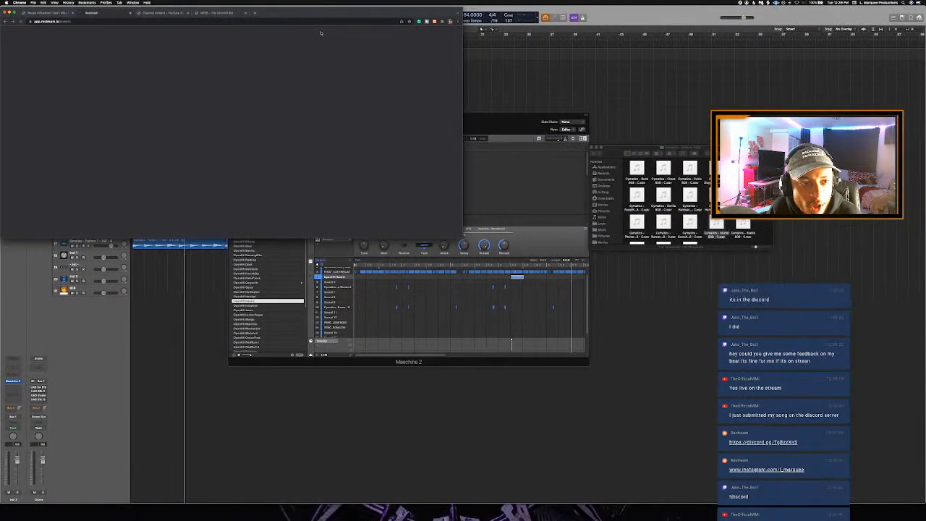
{"action": "key", "text": "ctrl+Up"}
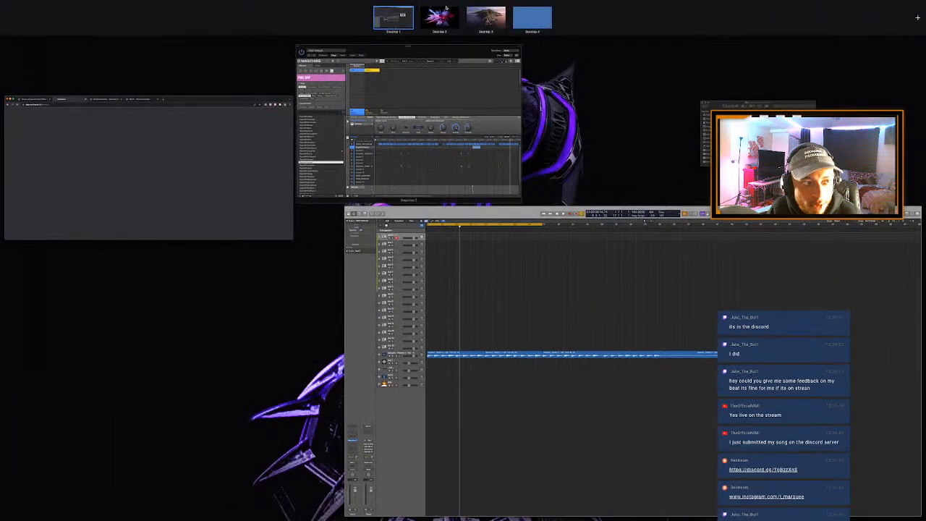
{"action": "left_click", "coordinate": [402, 14]}
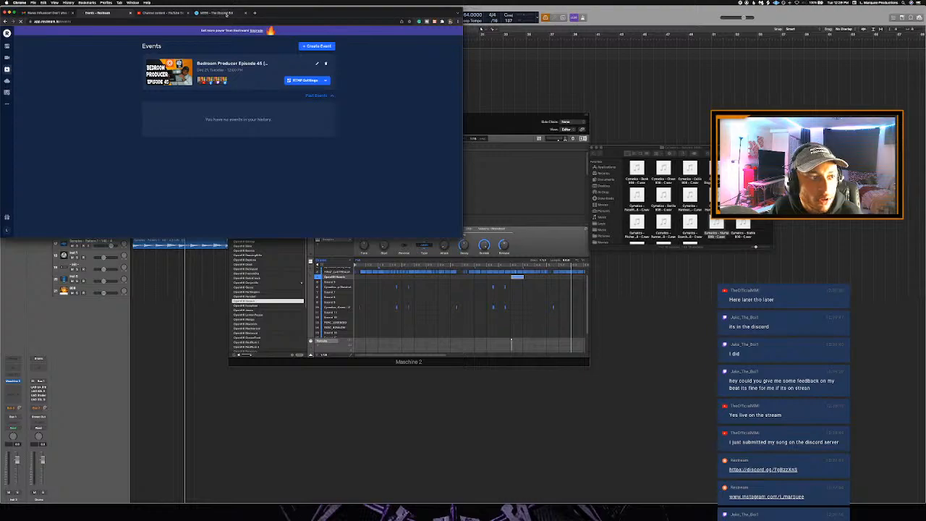
Try to reach the Discord website from a new browser tab by entering its address
{"action": "left_click", "coordinate": [227, 14]}
{"action": "left_click", "coordinate": [241, 21]}
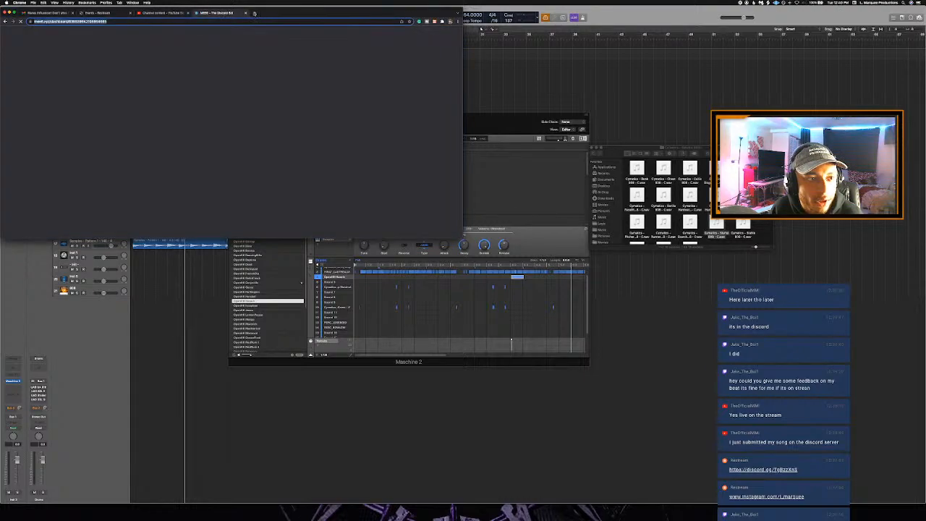
{"action": "left_click", "coordinate": [254, 13]}
{"action": "type", "text": "mee"}
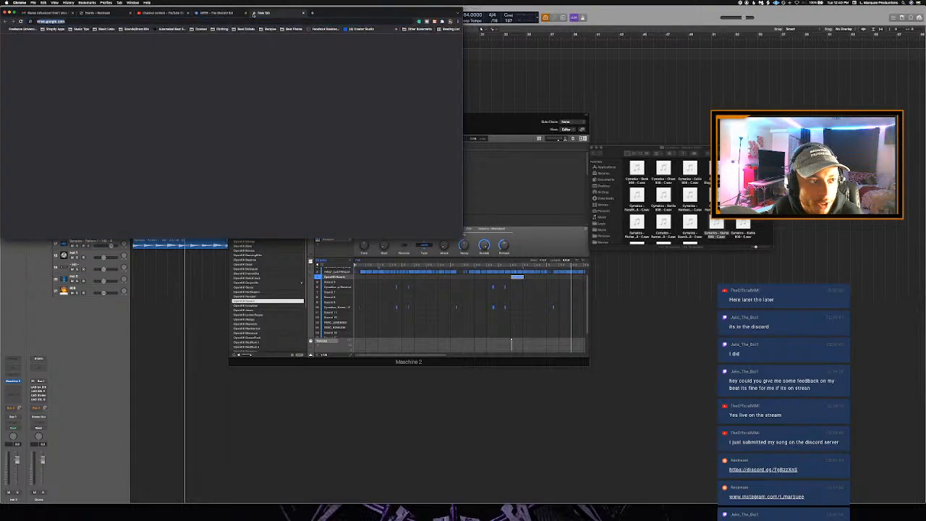
{"action": "type", "text": "i"}
{"action": "key", "text": "Return"}
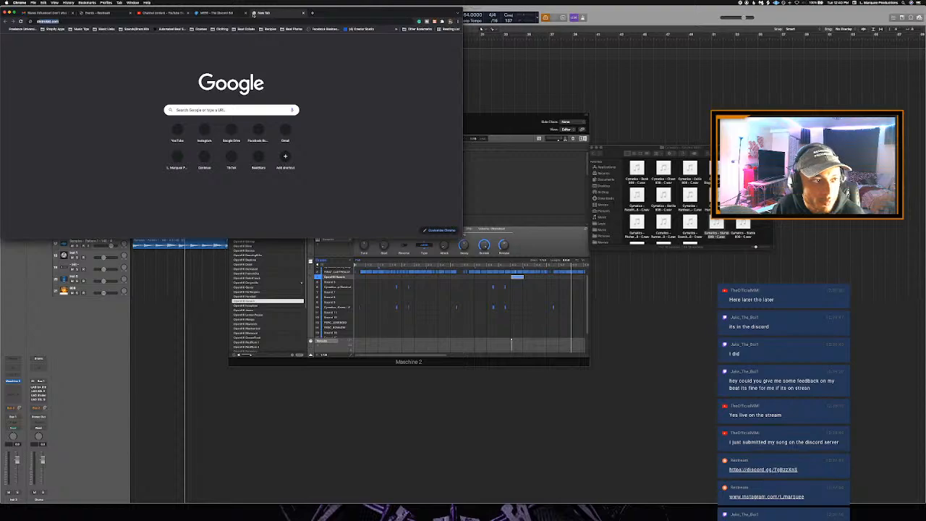
{"action": "left_click", "coordinate": [214, 21]}
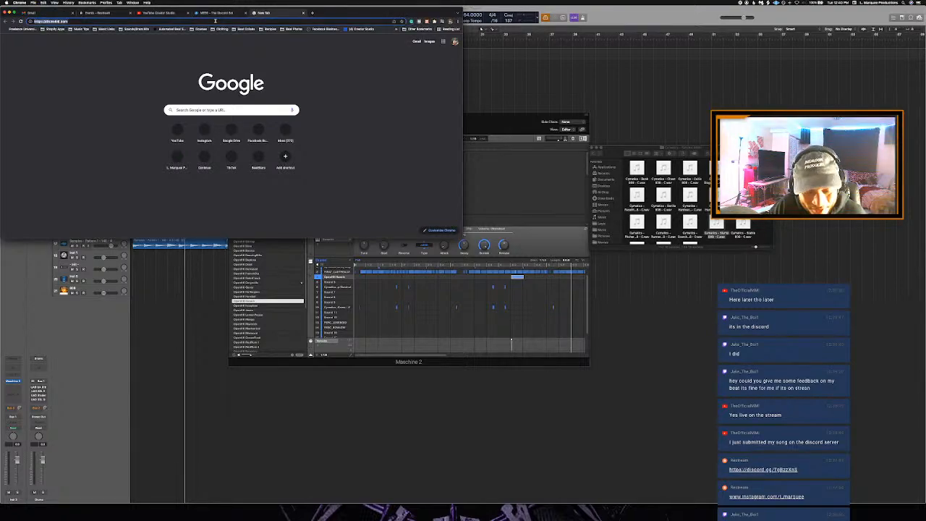
{"action": "key", "text": "Return"}
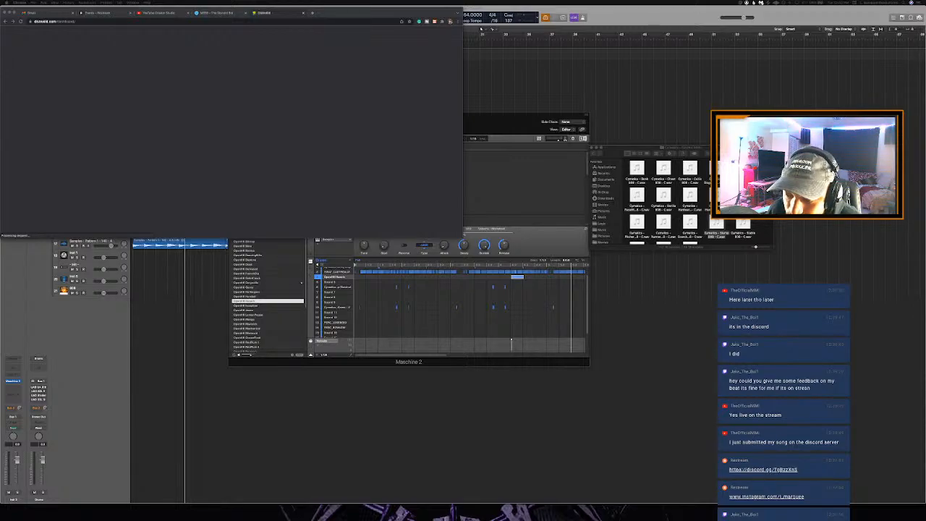
{"action": "key", "text": "ctrl+Left"}
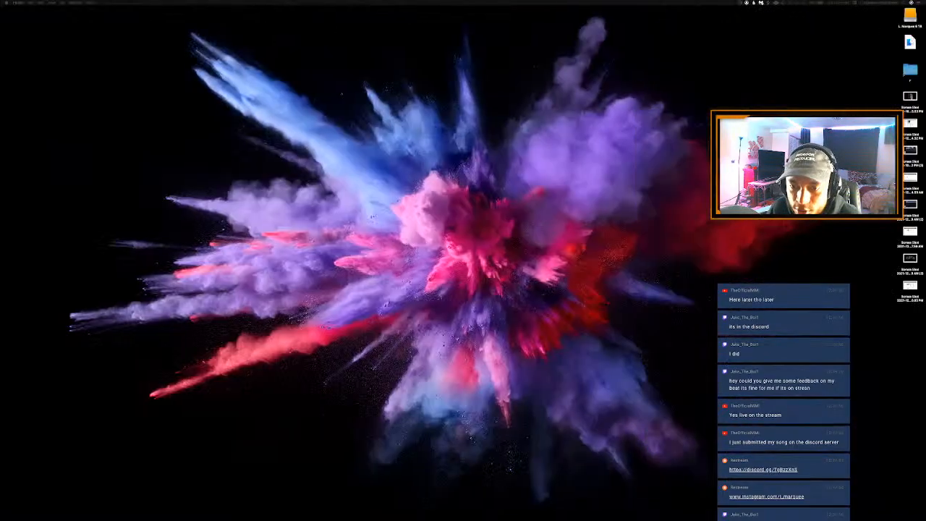
{"action": "key", "text": "ctrl+Right"}
{"action": "left_click", "coordinate": [72, 22]}
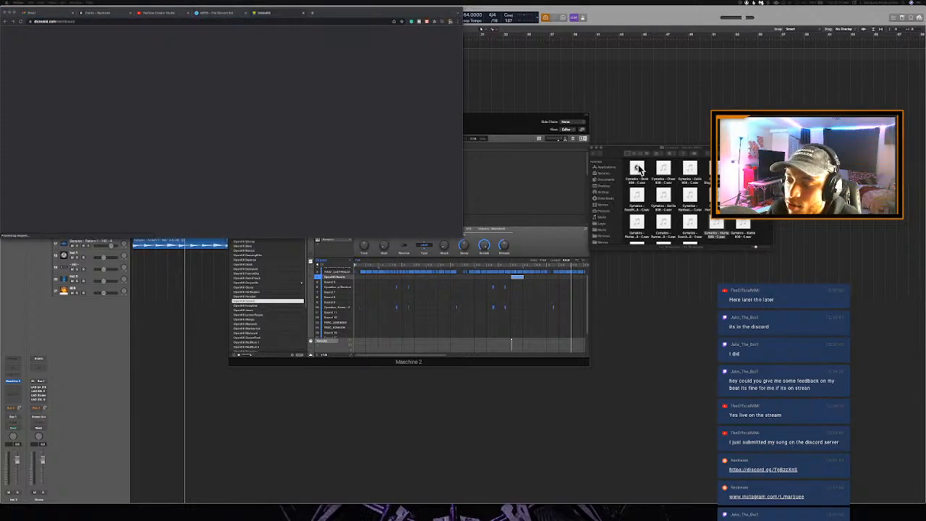
Search the web for discord, go to the official Discord site and open Discord in the browser
{"action": "left_click", "coordinate": [286, 21]}
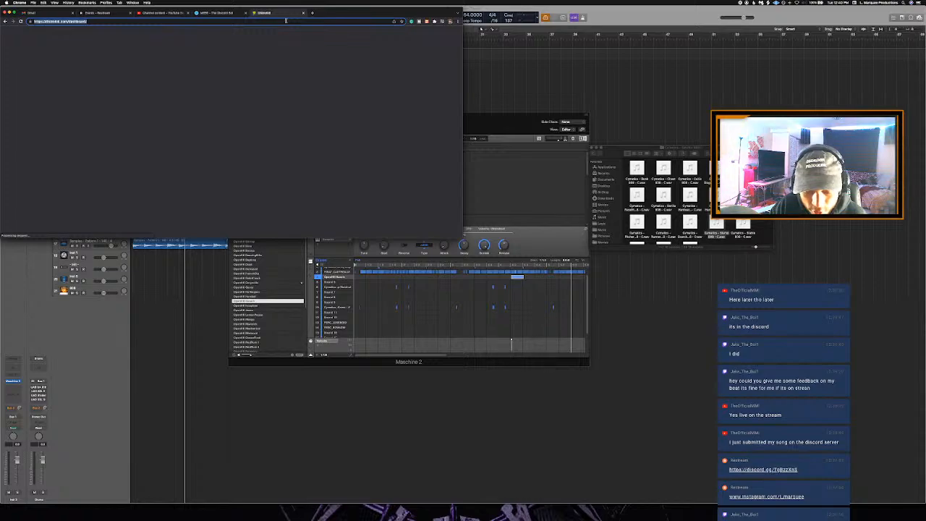
{"action": "type", "text": "discord"}
{"action": "key", "text": "Return"}
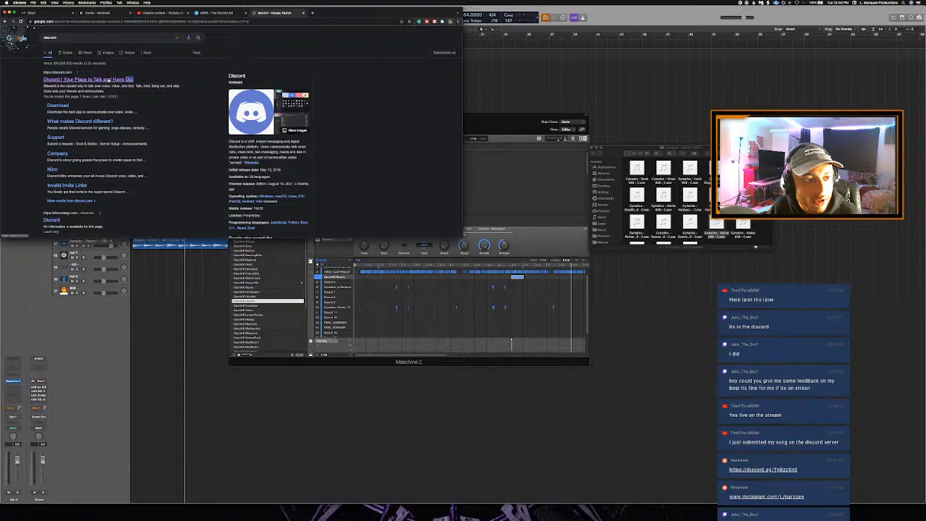
{"action": "left_click", "coordinate": [109, 80]}
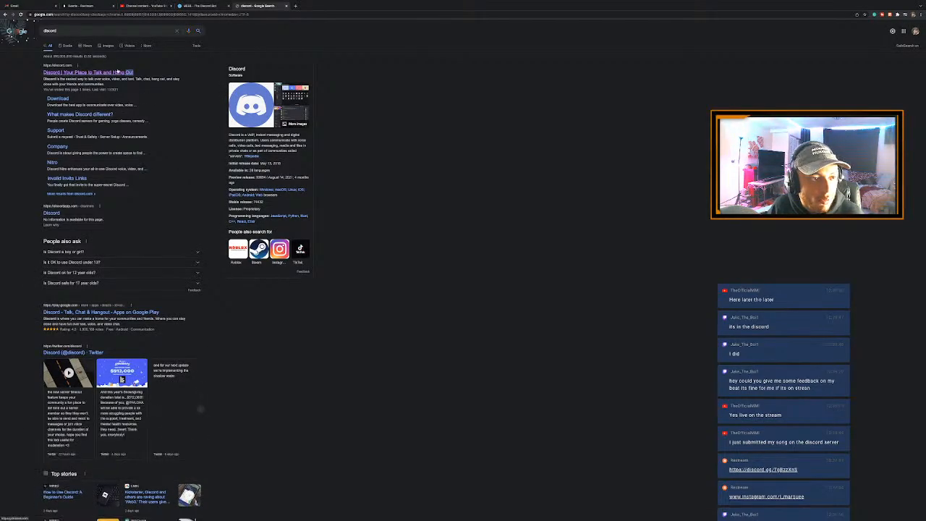
{"action": "left_click", "coordinate": [118, 73]}
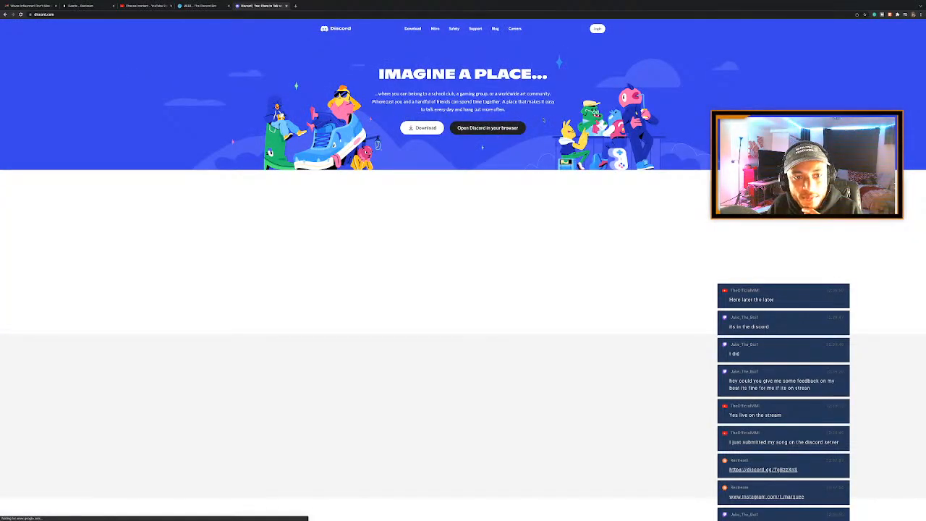
{"action": "left_click", "coordinate": [515, 128]}
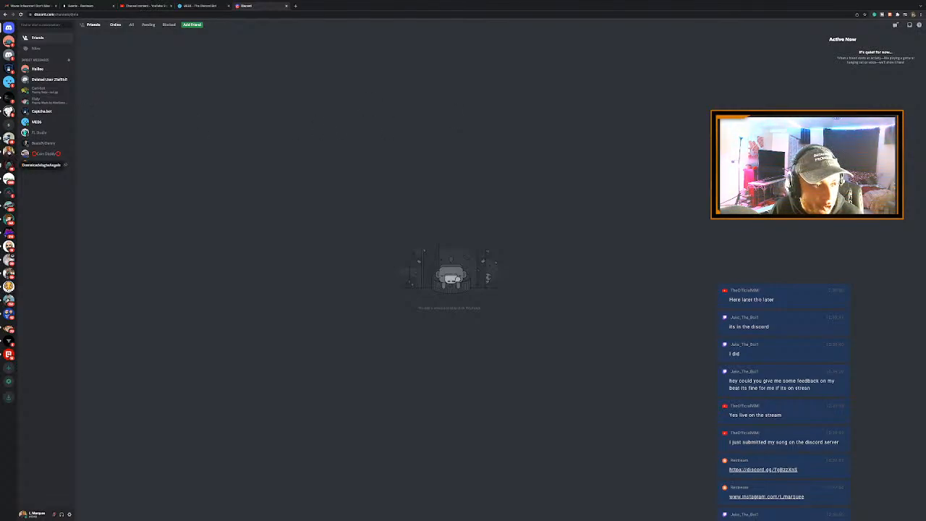
Open the Bedroom Producers server's music-feedback channel and watch the submitted Emotional Tension video, partly in full screen
{"action": "left_click", "coordinate": [9, 151]}
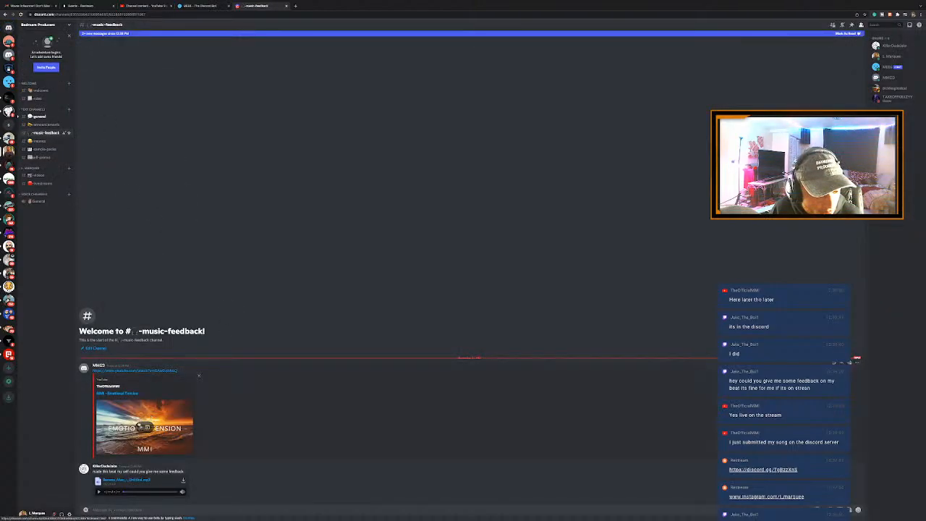
{"action": "left_click", "coordinate": [144, 428]}
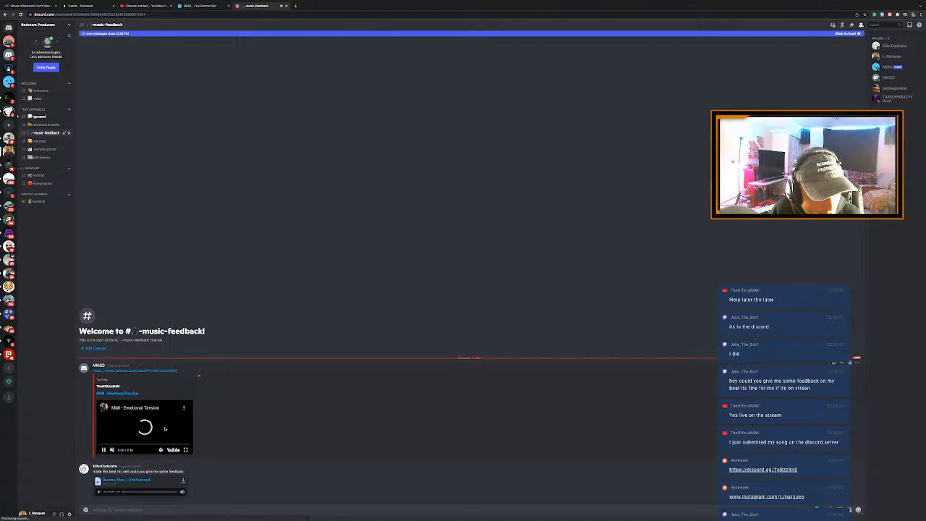
{"action": "left_click", "coordinate": [186, 449]}
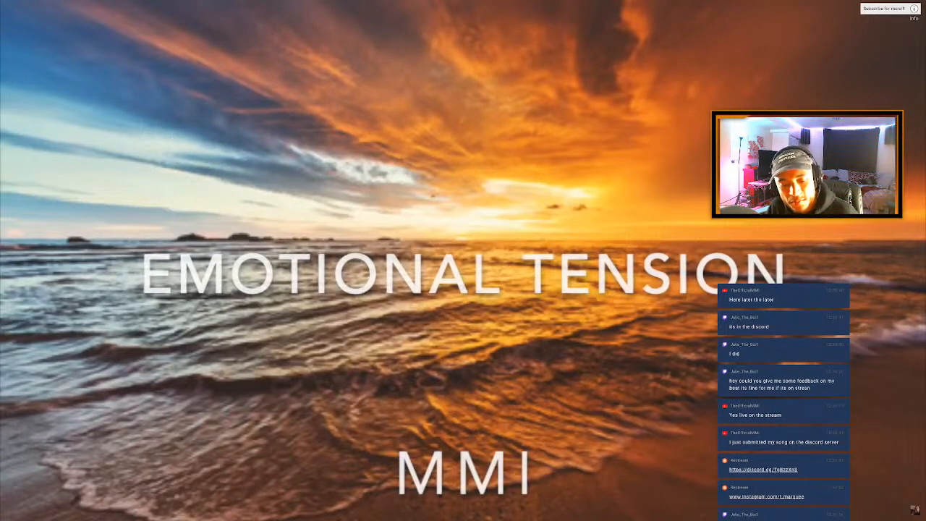
{"action": "key", "text": "Escape"}
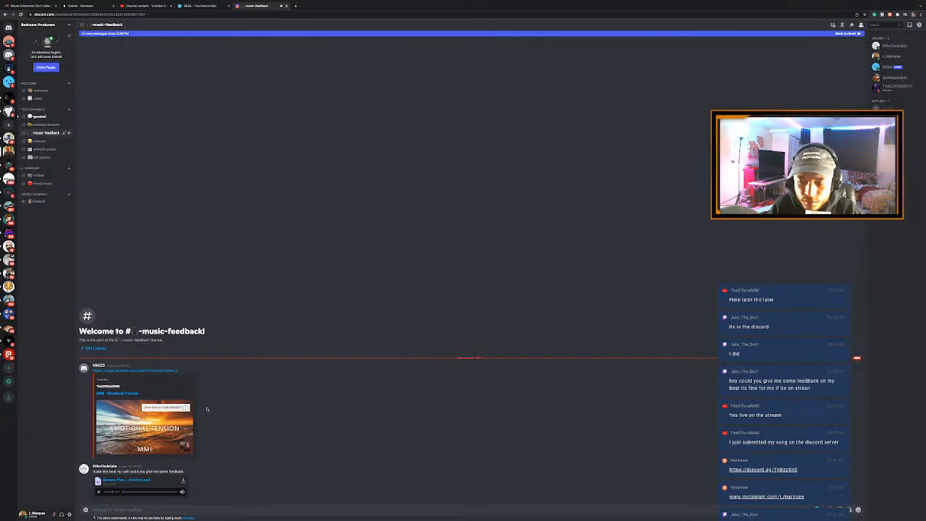
{"action": "left_click", "coordinate": [144, 425]}
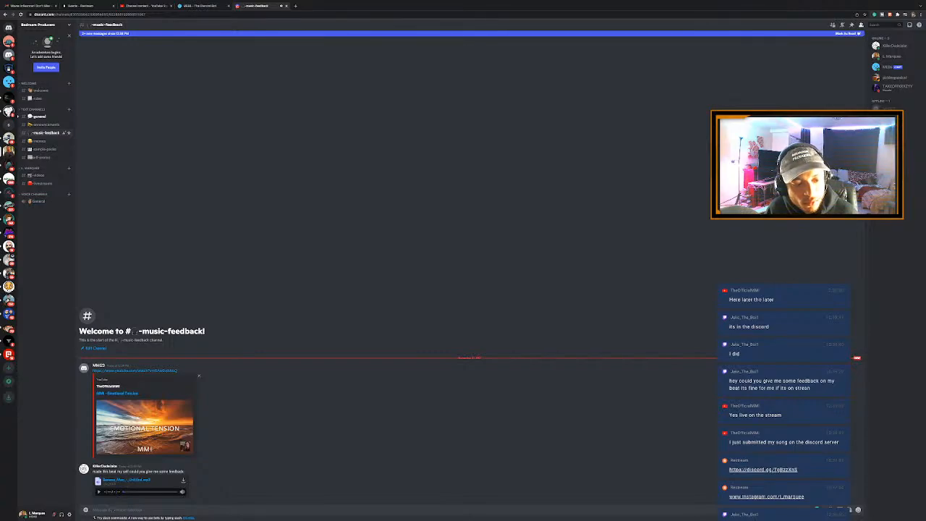
{"action": "left_click", "coordinate": [166, 424]}
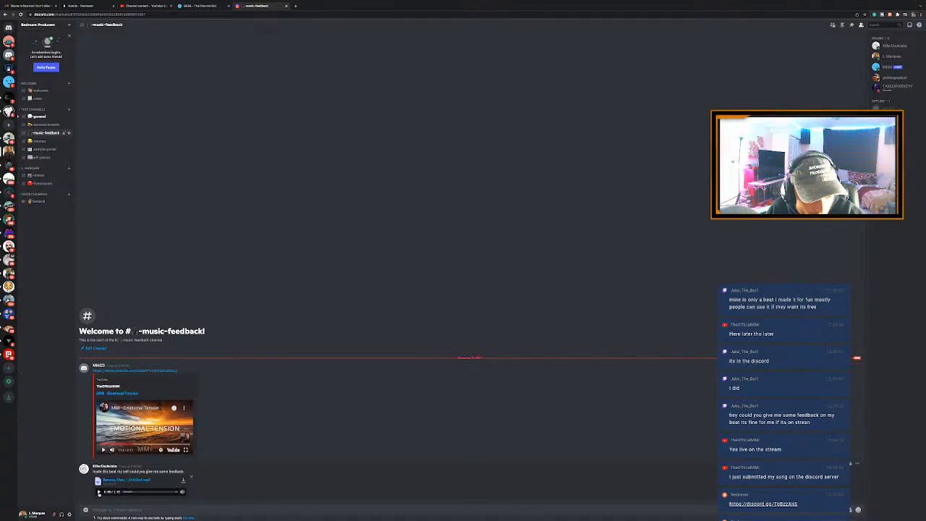
Listen to the MP3 beat submitted in the music-feedback channel, then return to the Maschine window in Logic Pro
{"action": "left_click", "coordinate": [99, 492]}
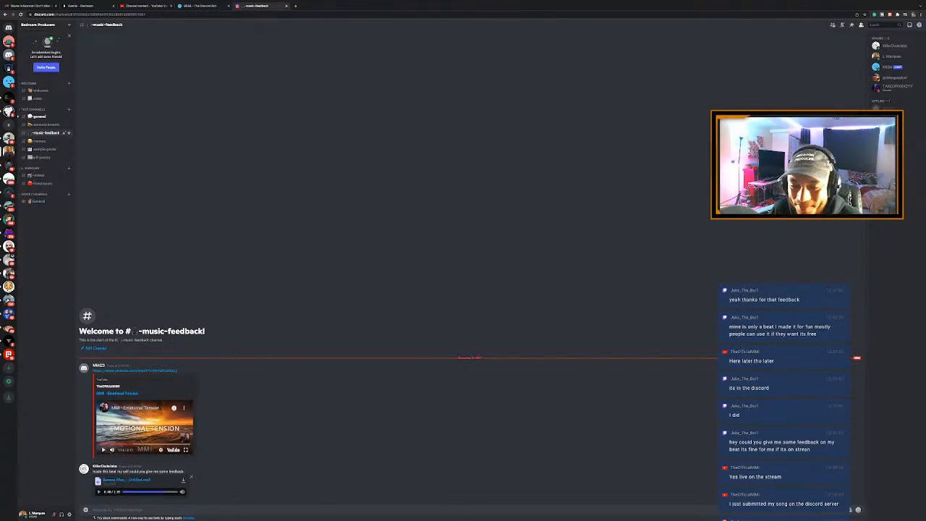
{"action": "key", "text": "ctrl+Left"}
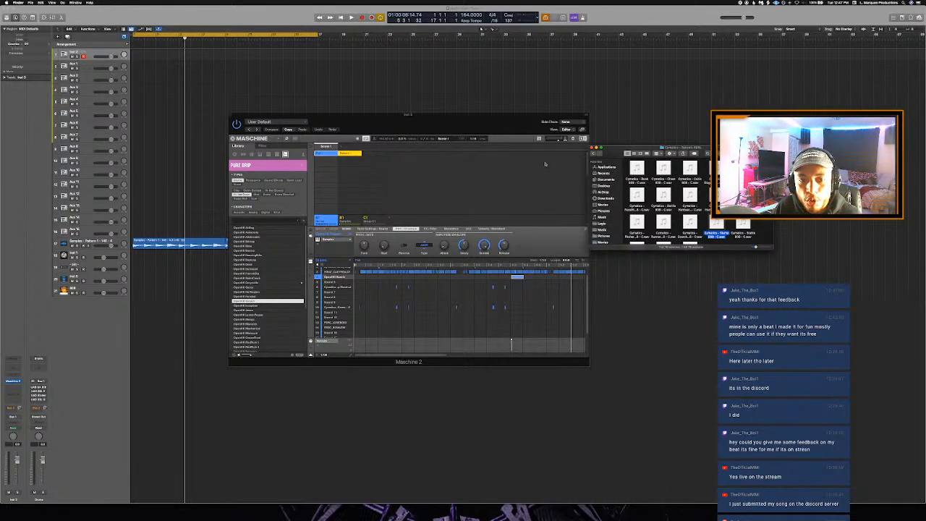
{"action": "left_click", "coordinate": [500, 127]}
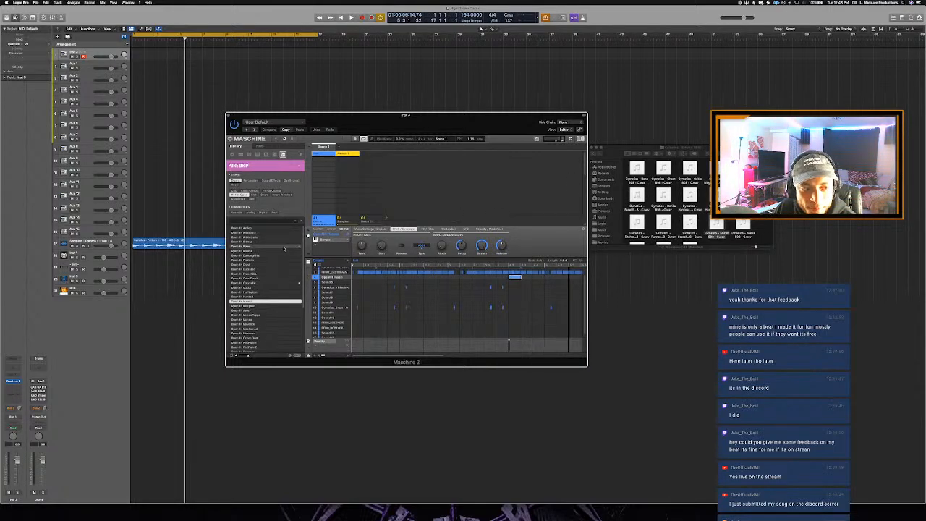
Select the sample's audio track, open Auto-Key on the Stereo Out and play the beat to detect its key
{"action": "left_click", "coordinate": [110, 245]}
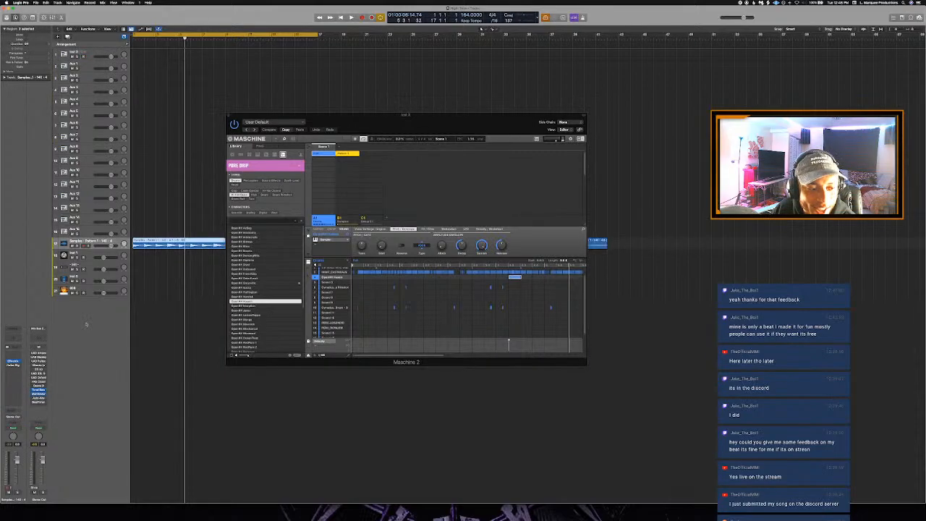
{"action": "left_click", "coordinate": [40, 399]}
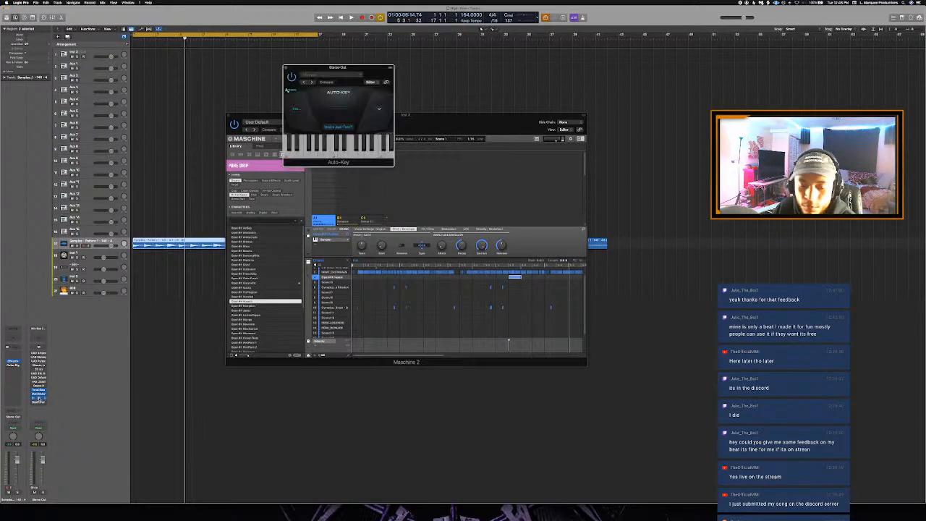
{"action": "key", "text": "space"}
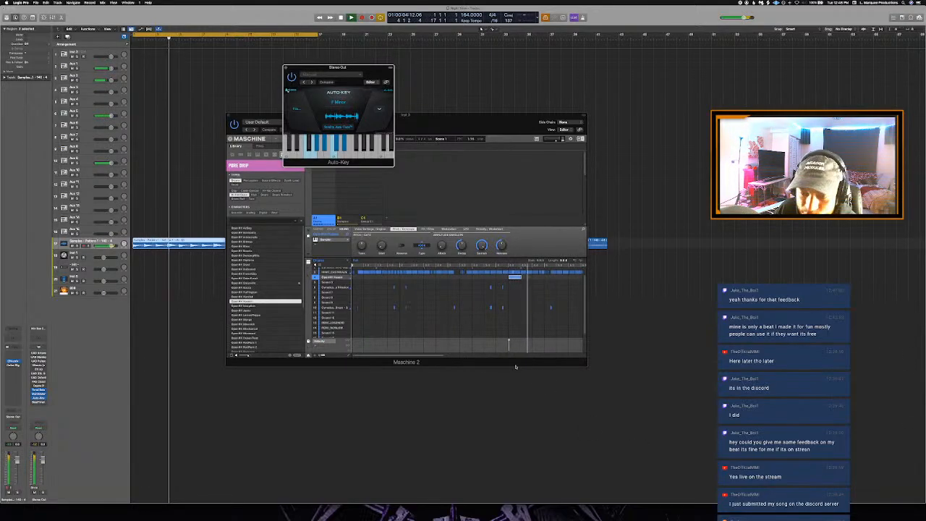
{"action": "key", "text": "space"}
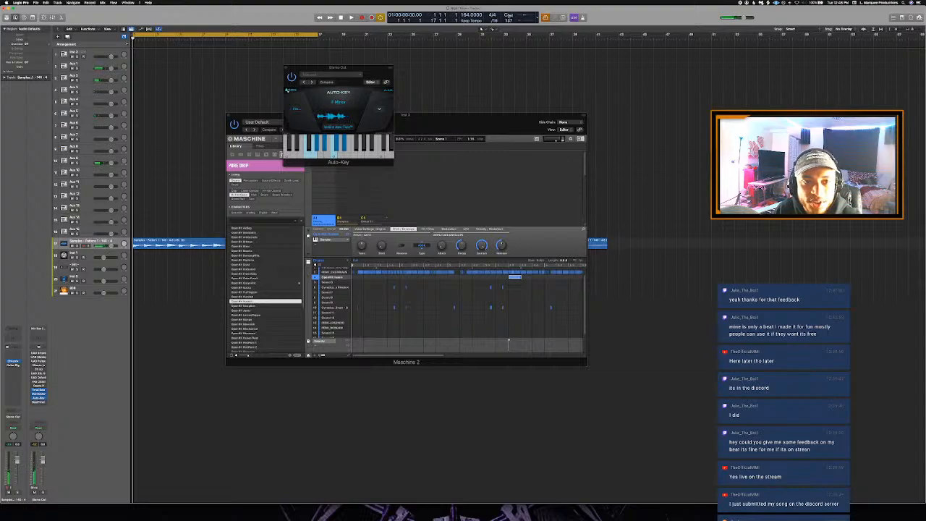
Set the project's key signature to F minor and switch back to the Cymatics 808 folder in Finder
{"action": "left_click", "coordinate": [509, 14]}
{"action": "left_click", "coordinate": [513, 63]}
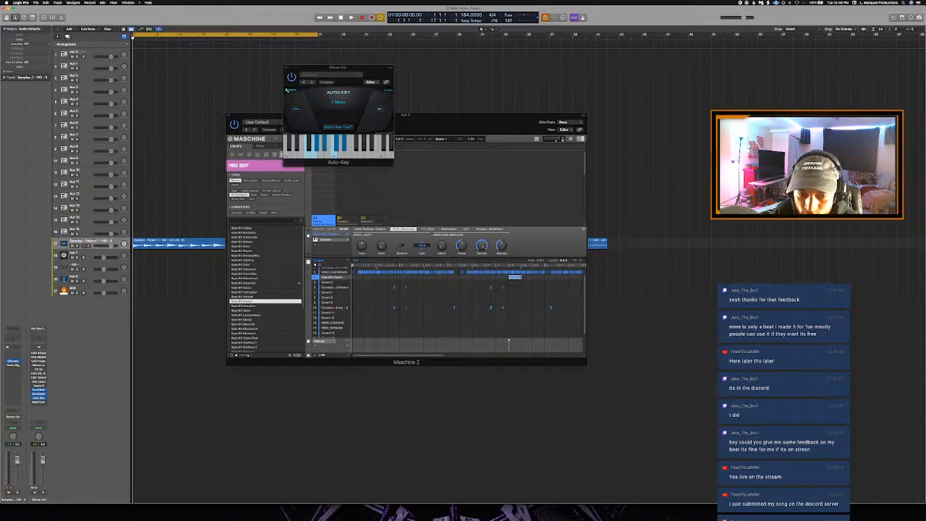
{"action": "key", "text": "super+Tab"}
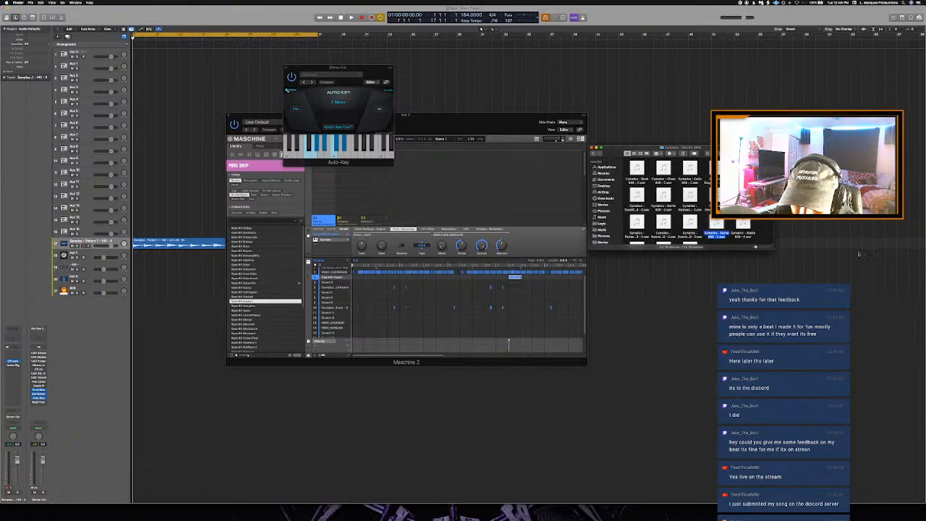
Play the beat and audition several Cymatics 808 samples from the Finder folder against it
{"action": "left_click", "coordinate": [518, 175]}
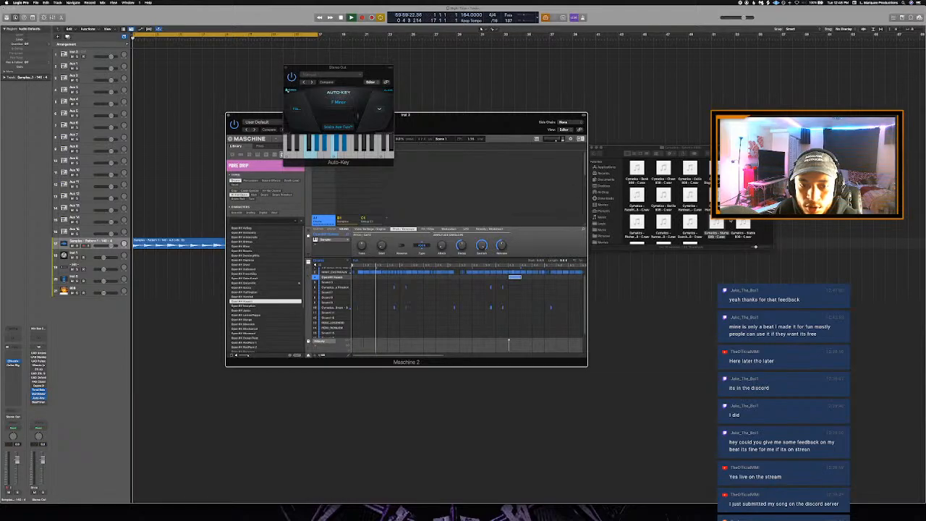
{"action": "left_click", "coordinate": [722, 224]}
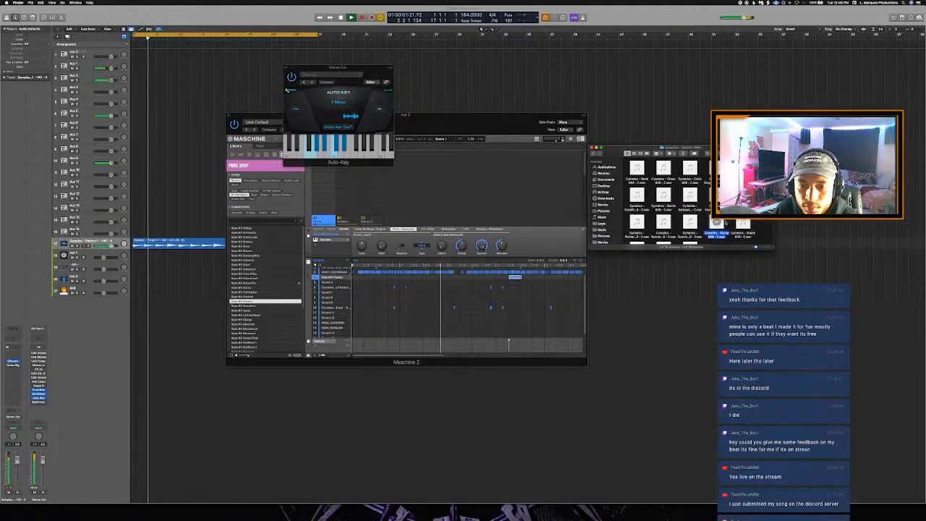
{"action": "left_click", "coordinate": [743, 223]}
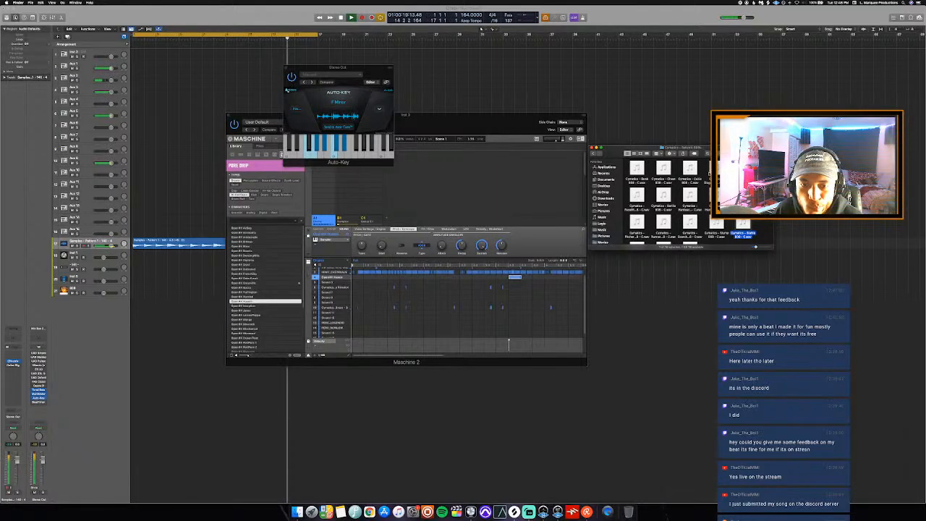
{"action": "left_click", "coordinate": [662, 193]}
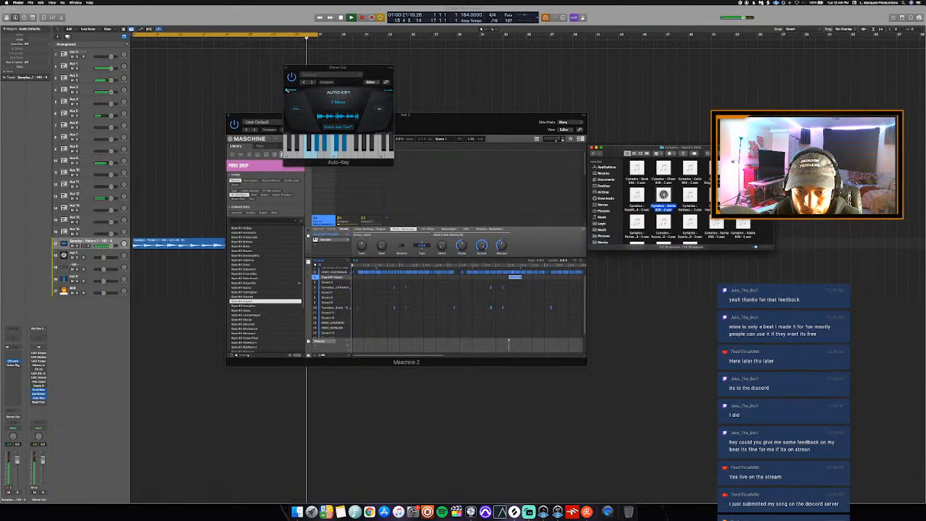
{"action": "left_click", "coordinate": [663, 222]}
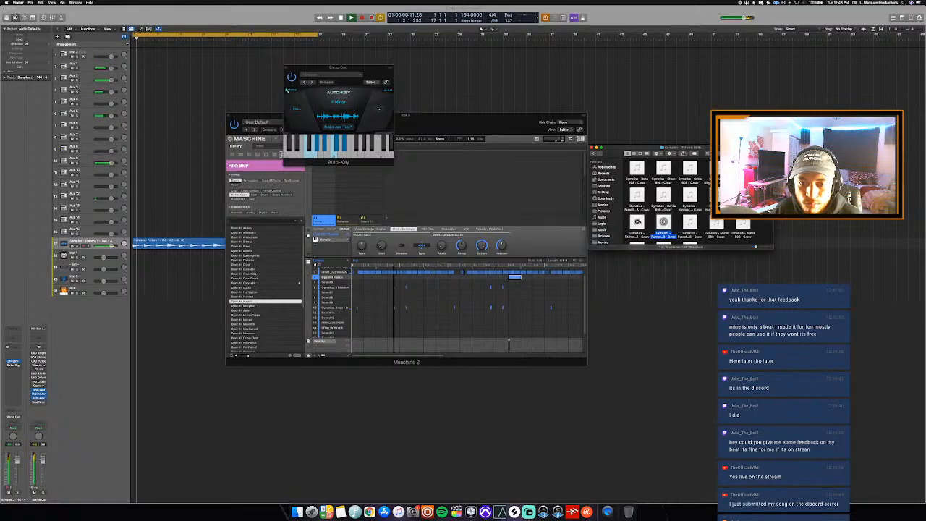
{"action": "left_click", "coordinate": [637, 221]}
{"action": "left_click", "coordinate": [664, 222]}
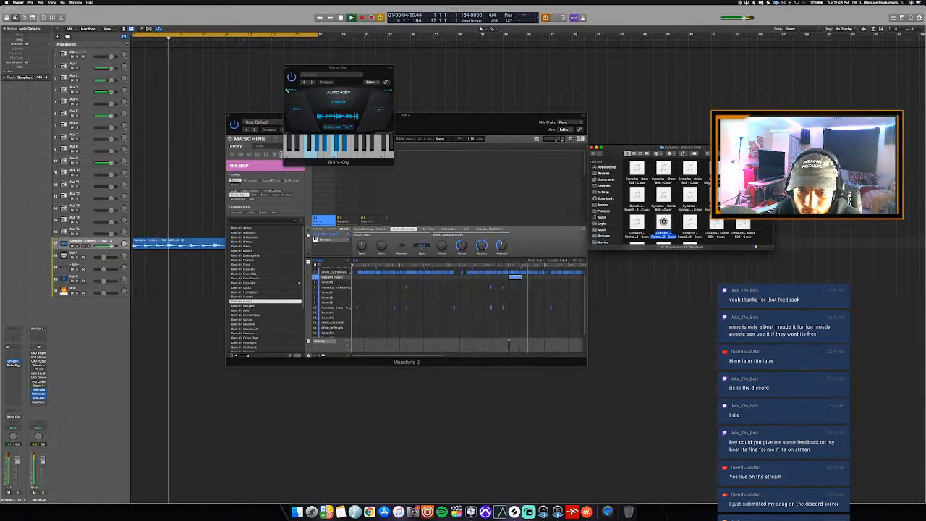
Add the Cymatics Runner 808 sample to Logic Pro as a new Quick Sampler track
{"action": "left_click_drag", "start_coordinate": [626, 241], "coordinate": [106, 317]}
{"action": "left_click", "coordinate": [106, 314]}
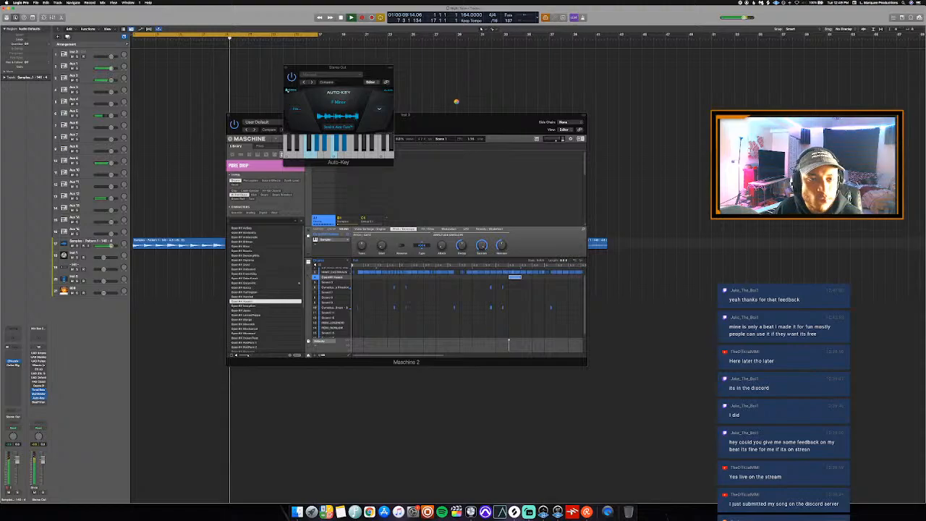
{"action": "left_click", "coordinate": [518, 194]}
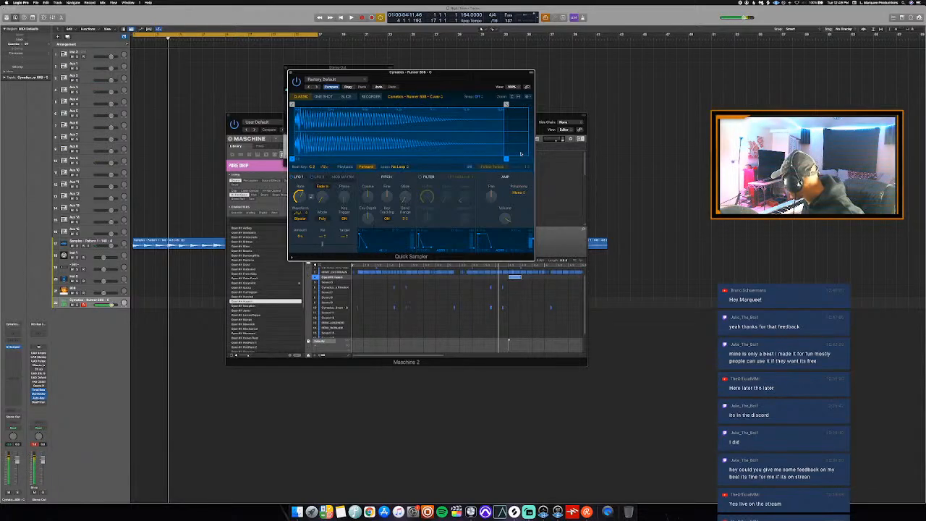
Rehearse an 808 bassline over the beat and record it on the Runner 808 track
{"action": "key", "text": "space"}
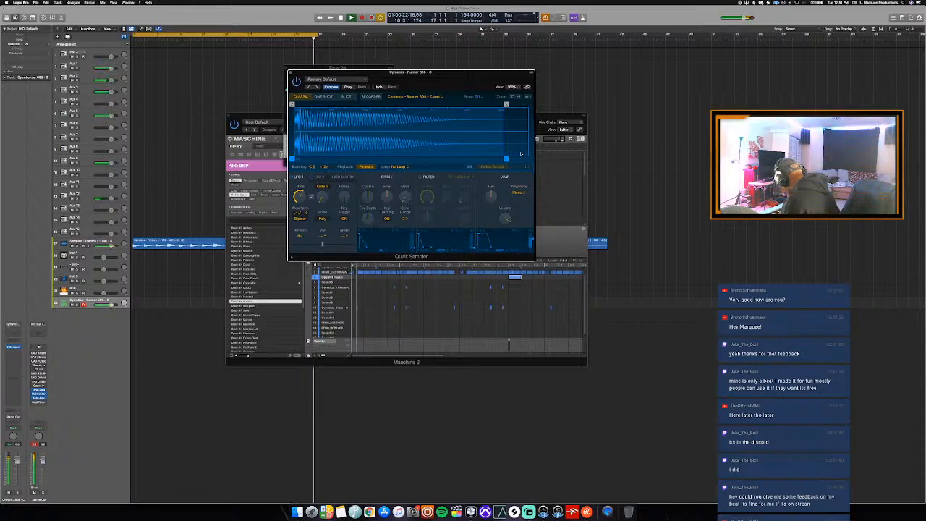
{"action": "key", "text": "space"}
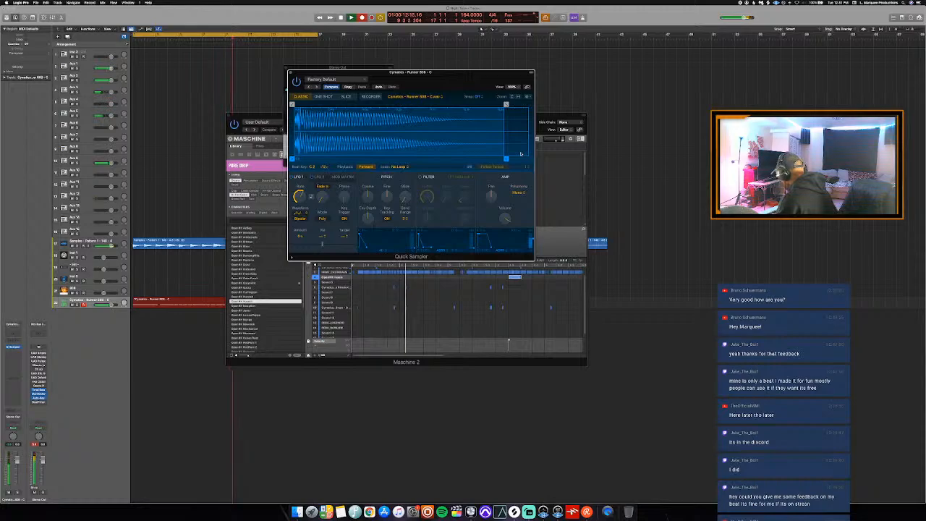
{"action": "key", "text": "space"}
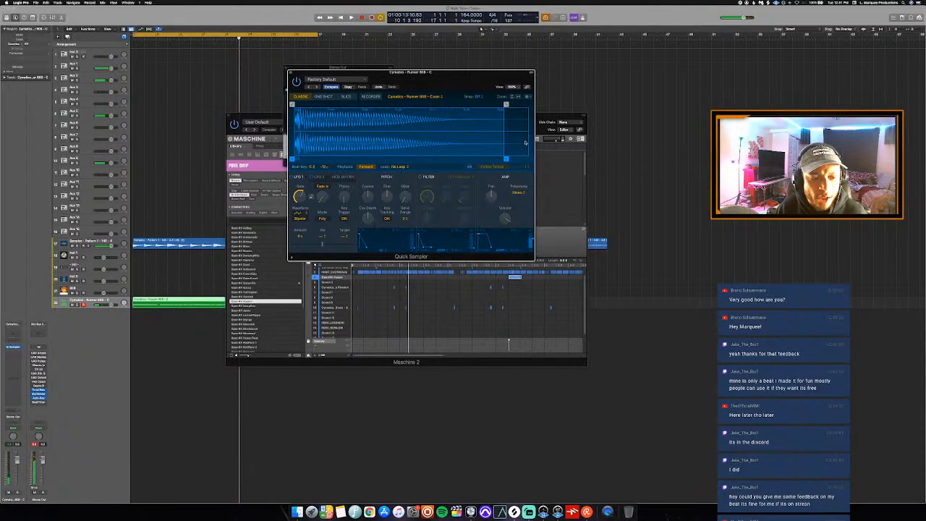
Close Auto-Key and move the Quick Sampler and Maschine windows clear of the recorded region
{"action": "left_click_drag", "start_coordinate": [430, 74], "coordinate": [594, 90]}
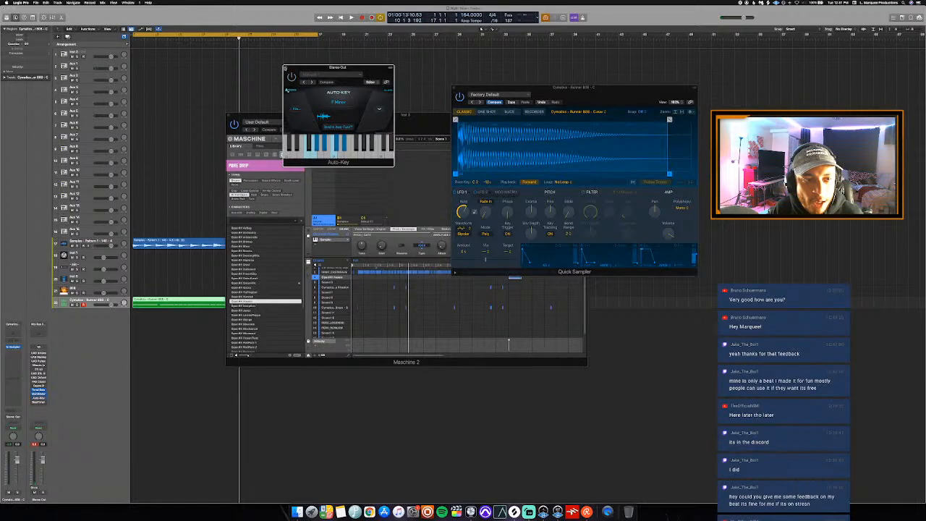
{"action": "left_click", "coordinate": [287, 68]}
{"action": "left_click_drag", "start_coordinate": [374, 121], "coordinate": [426, 124]}
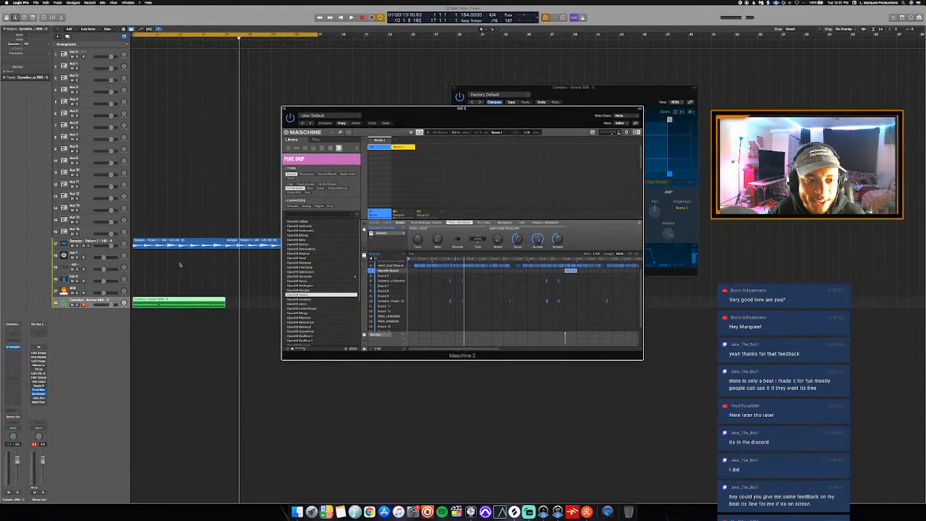
Open the recorded 808 region in the Piano Roll and select all its notes
{"action": "left_click", "coordinate": [170, 304]}
{"action": "key", "text": "p"}
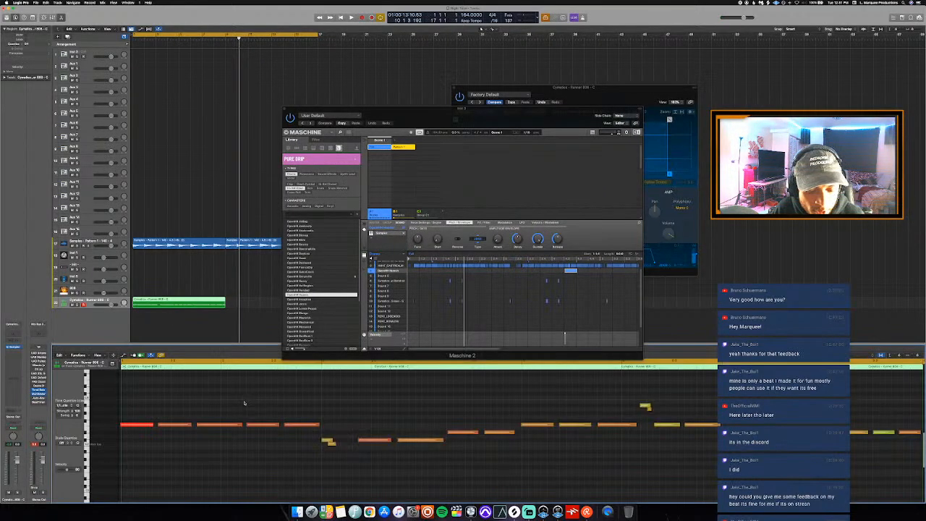
{"action": "key", "text": "super+a"}
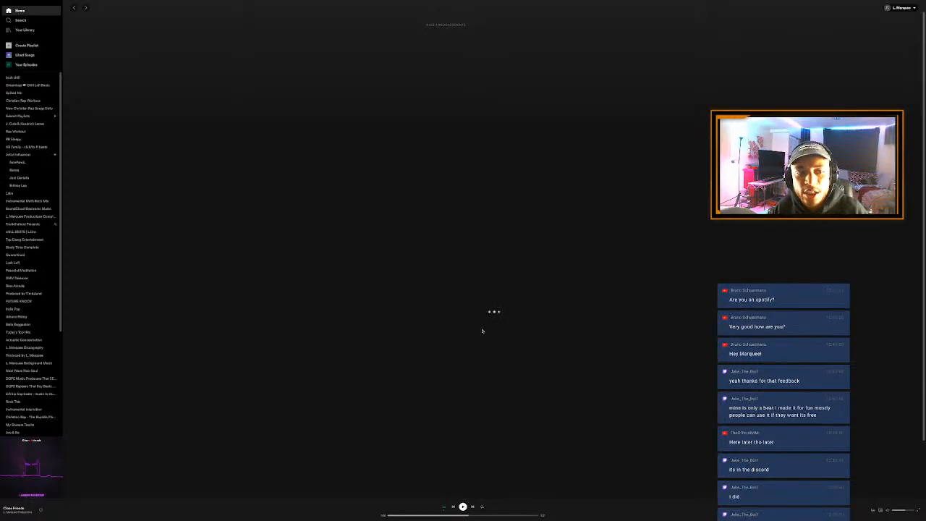
Find the L. Marquee Productions artist page in Spotify and copy its artist link
{"action": "left_click", "coordinate": [35, 22]}
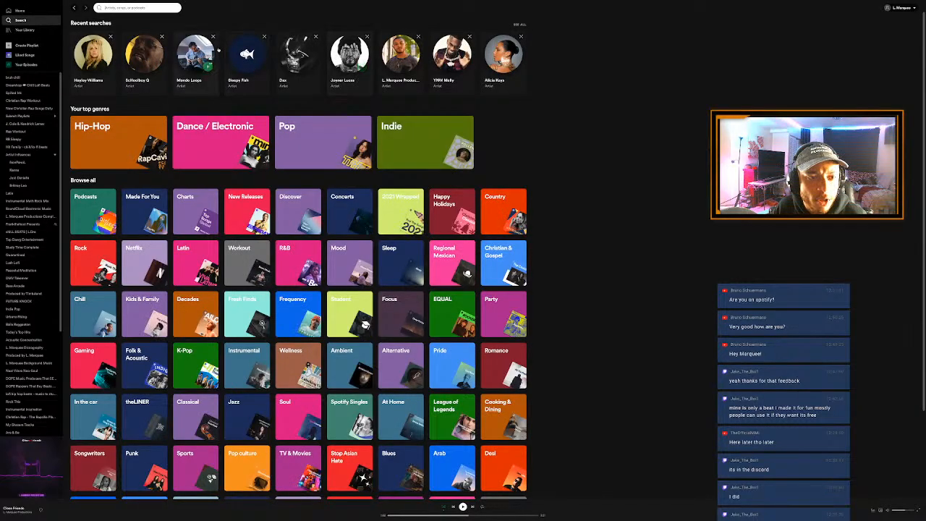
{"action": "left_click", "coordinate": [408, 89]}
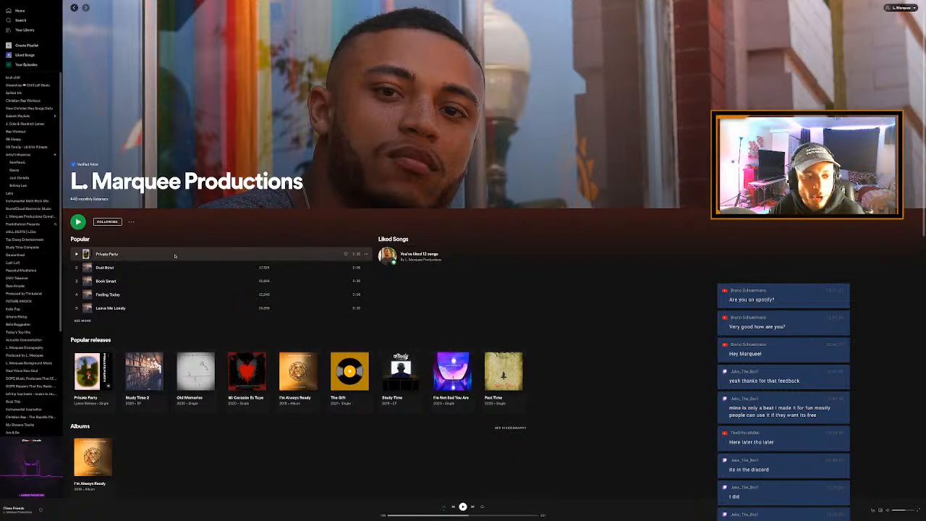
{"action": "left_click", "coordinate": [131, 222]}
{"action": "mouse_move", "coordinate": [149, 261]}
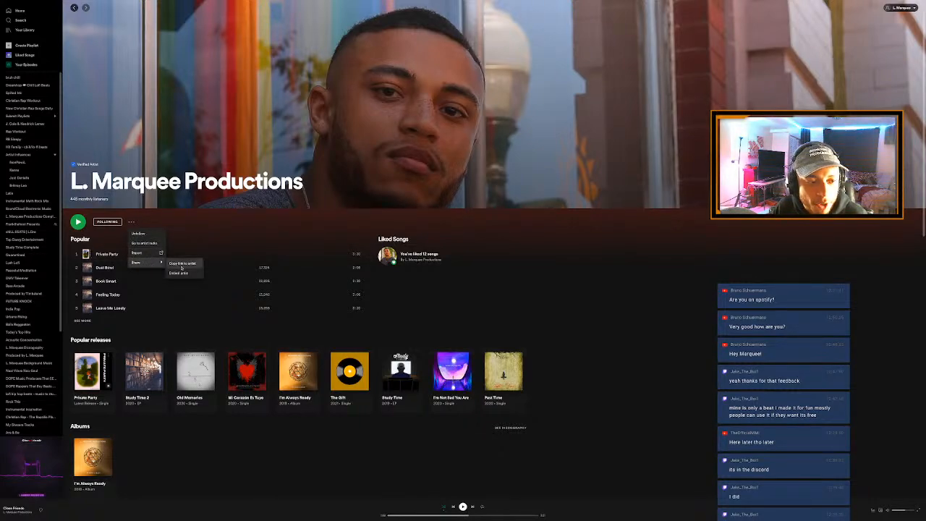
{"action": "left_click", "coordinate": [182, 264]}
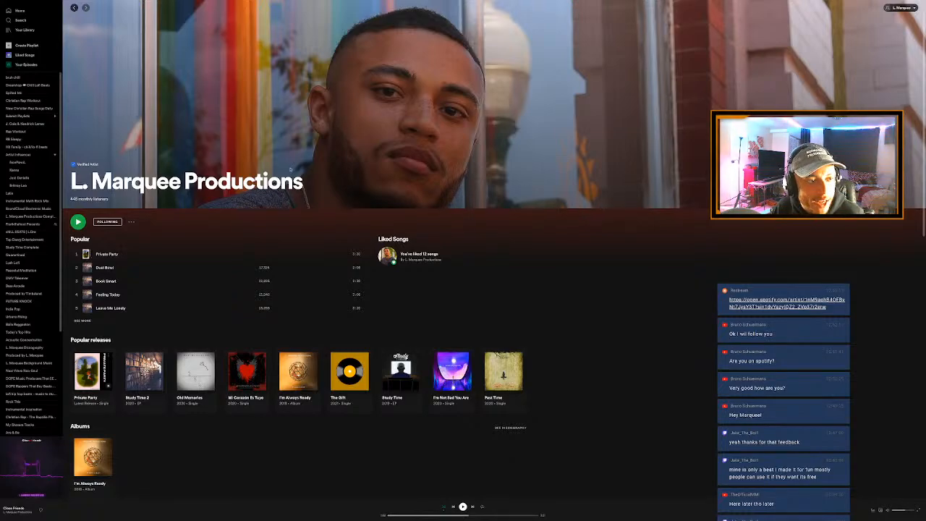
Search Spotify for l marquee, open the L. Marquee artist page and copy its artist link
{"action": "left_click", "coordinate": [36, 21]}
{"action": "type", "text": "c"}
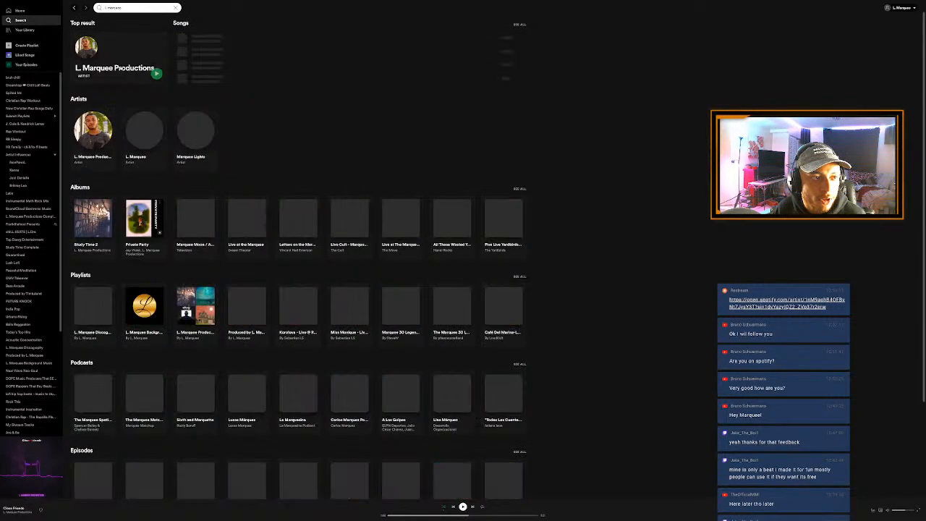
{"action": "left_click", "coordinate": [144, 144]}
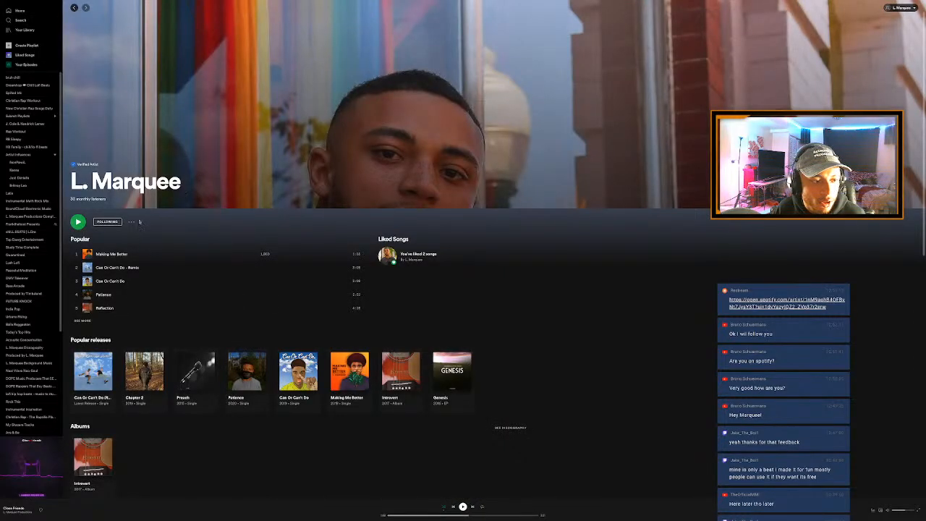
{"action": "left_click", "coordinate": [132, 222]}
{"action": "mouse_move", "coordinate": [148, 263]}
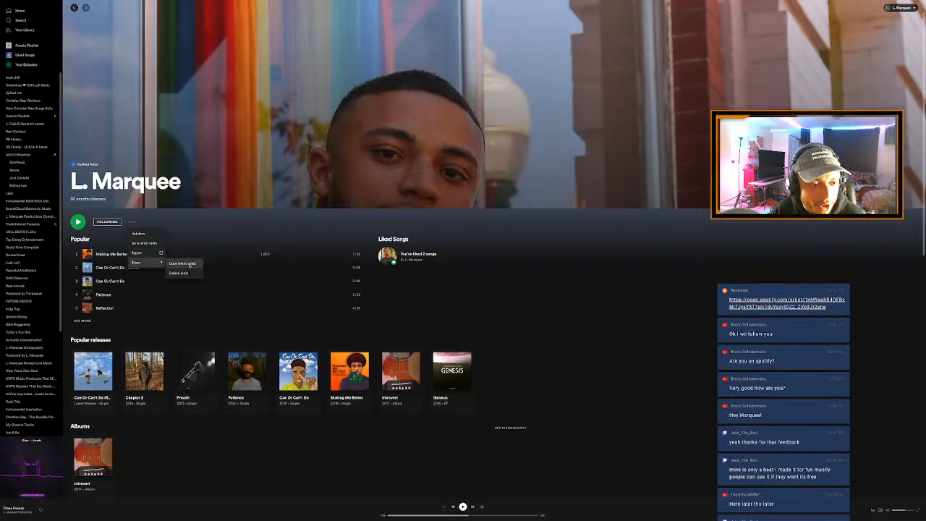
{"action": "left_click", "coordinate": [189, 265]}
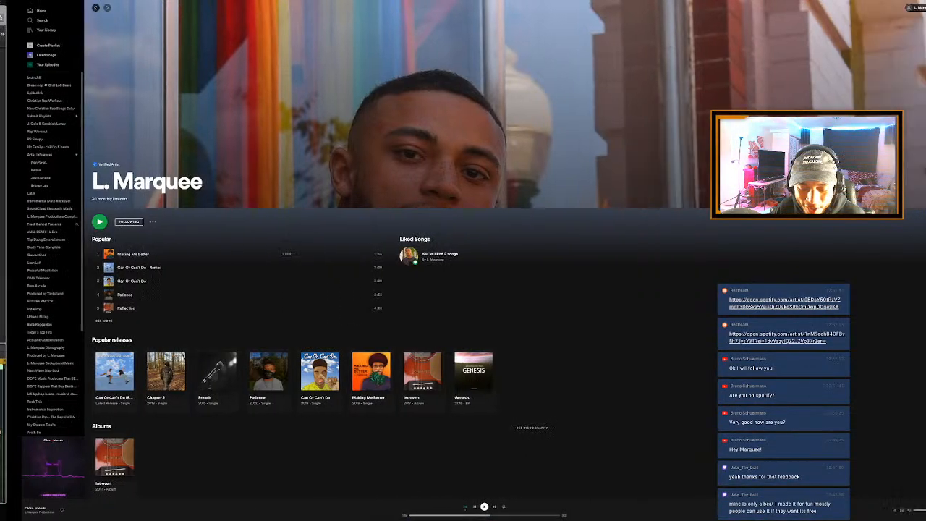
Return to Logic Pro, quantize the 808 region's notes and raise all their velocities to 127
{"action": "key", "text": "ctrl+Left"}
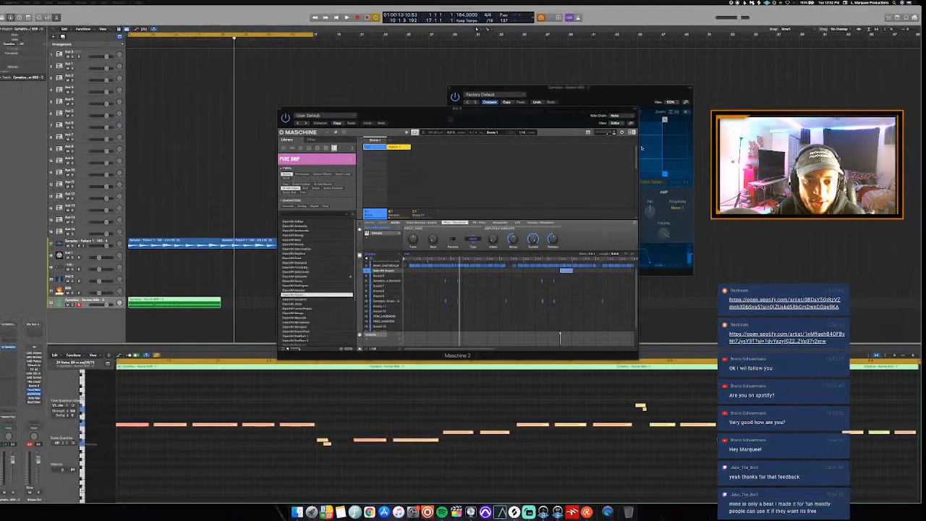
{"action": "left_click", "coordinate": [434, 178]}
{"action": "key", "text": "space"}
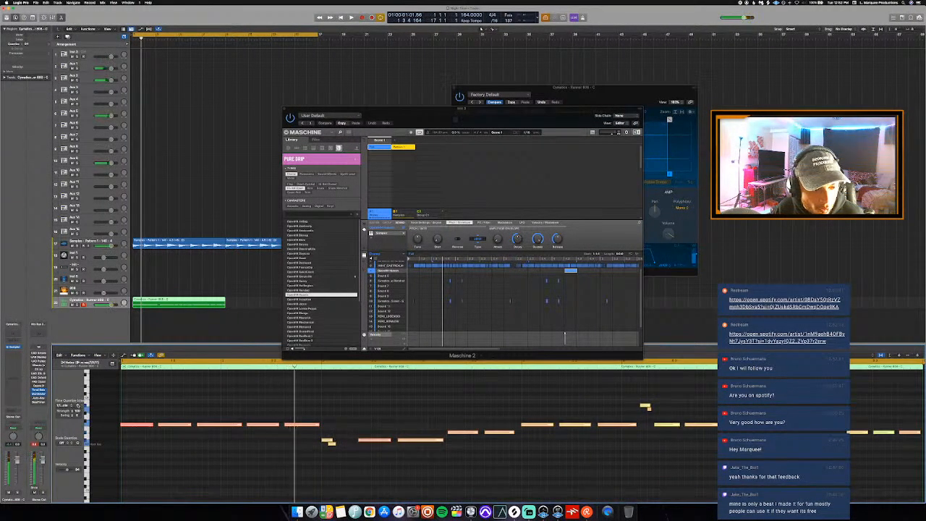
{"action": "key", "text": "space"}
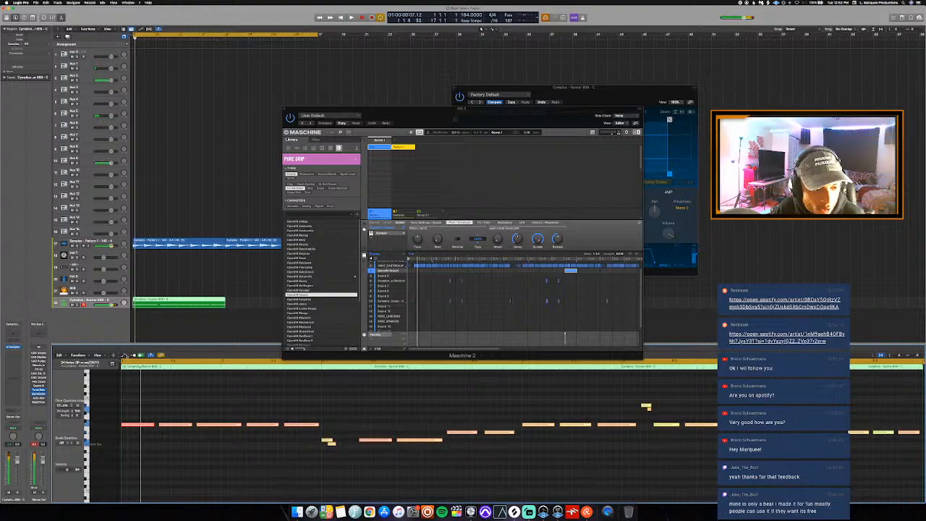
{"action": "key", "text": "a"}
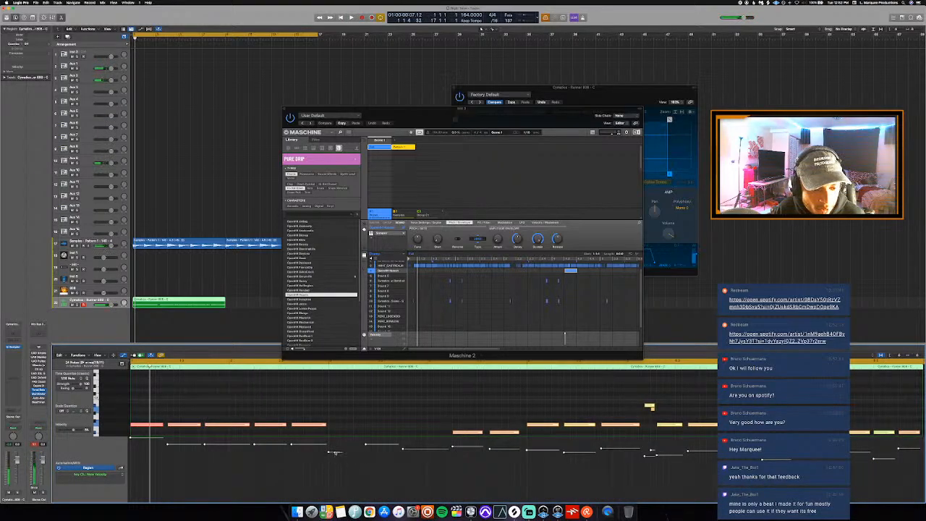
{"action": "key", "text": "space"}
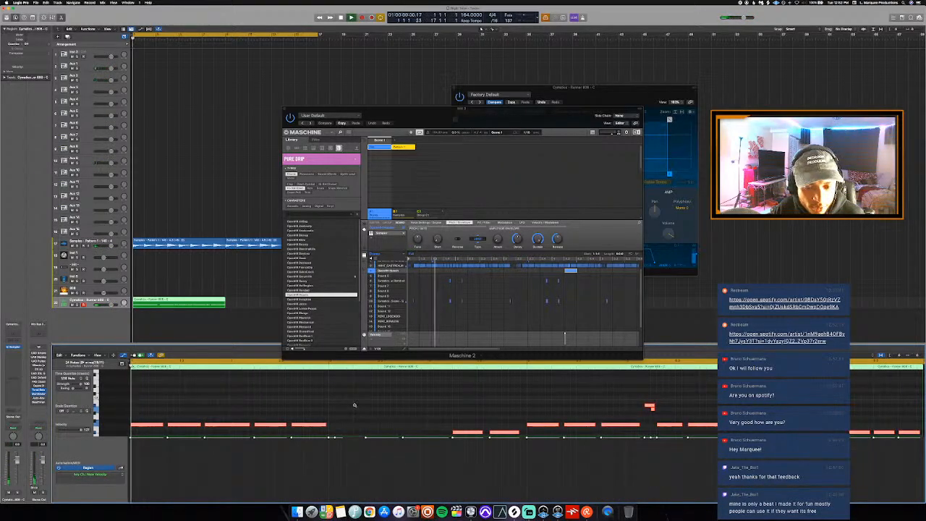
Play the 808 region and delete the lower of the two overlapping short notes near bar 3
{"action": "scroll", "coordinate": [355, 405], "scroll_direction": "up", "scroll_amount": 3}
{"action": "scroll", "coordinate": [375, 418], "scroll_direction": "down", "scroll_amount": 2}
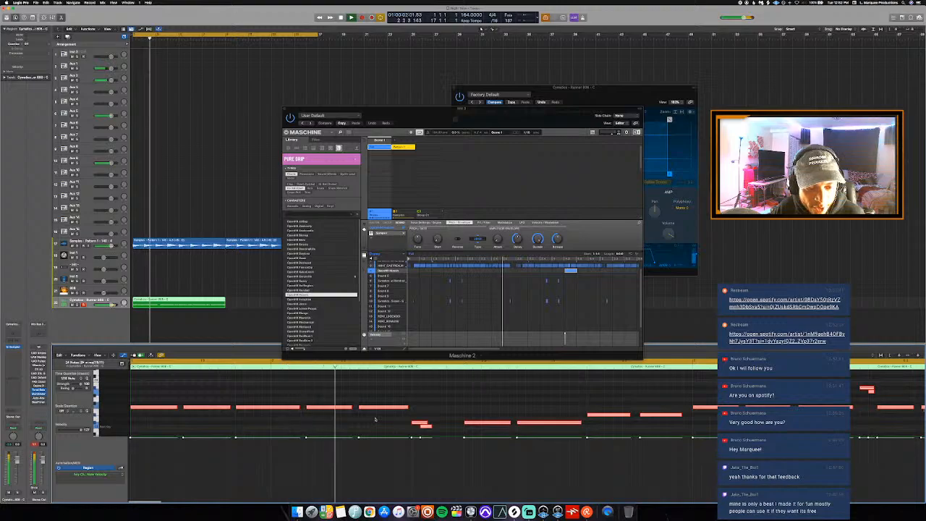
{"action": "scroll", "coordinate": [374, 418], "scroll_direction": "down", "scroll_amount": 2}
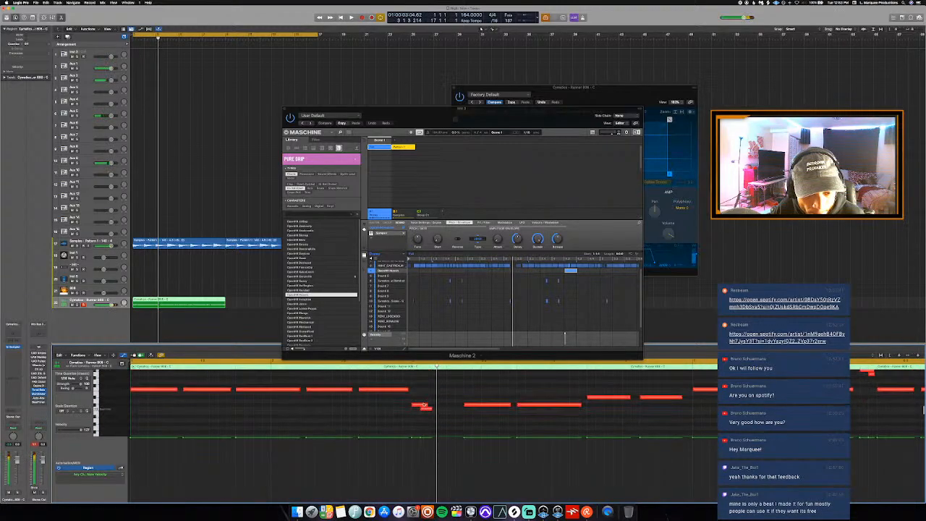
{"action": "scroll", "coordinate": [422, 407], "scroll_direction": "down", "scroll_amount": 3}
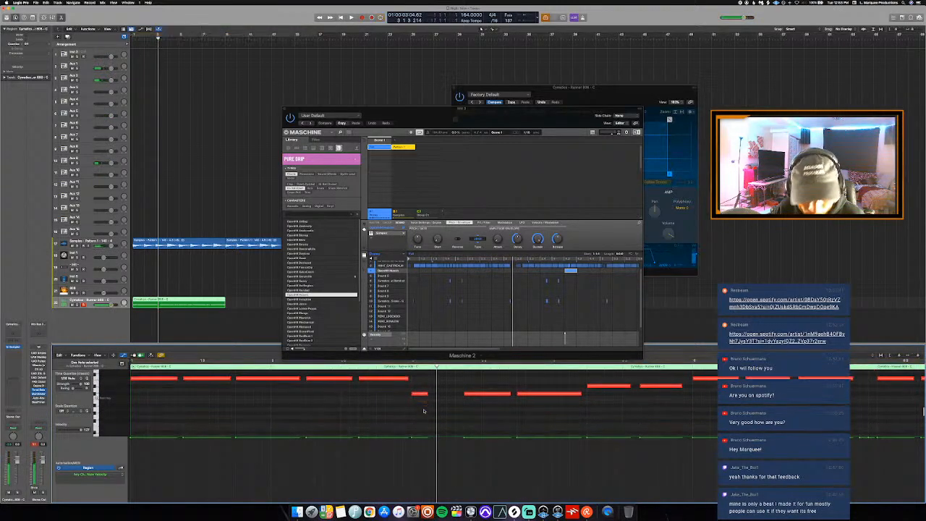
{"action": "scroll", "coordinate": [423, 406], "scroll_direction": "up", "scroll_amount": 2}
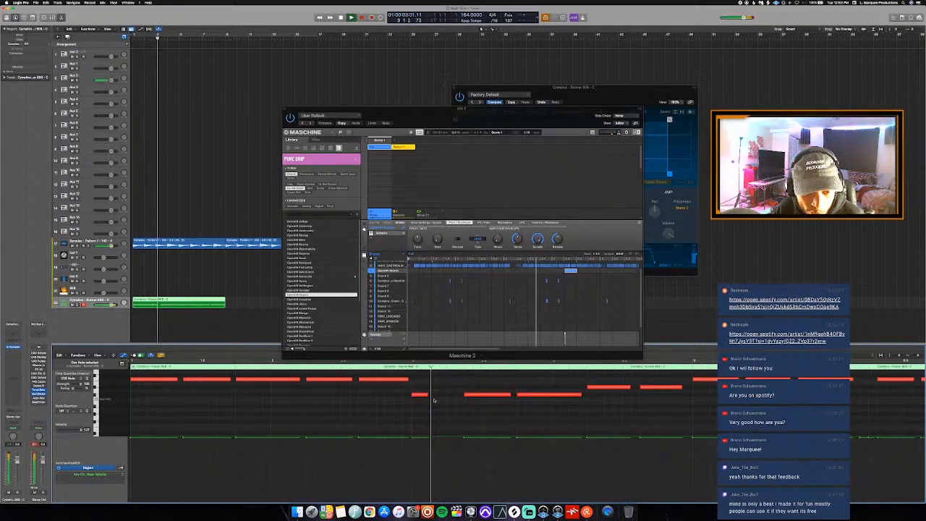
Lengthen the short 808 note to meet the following note, adjust the end of a later note and resume playback
{"action": "left_click_drag", "start_coordinate": [428, 396], "coordinate": [460, 413]}
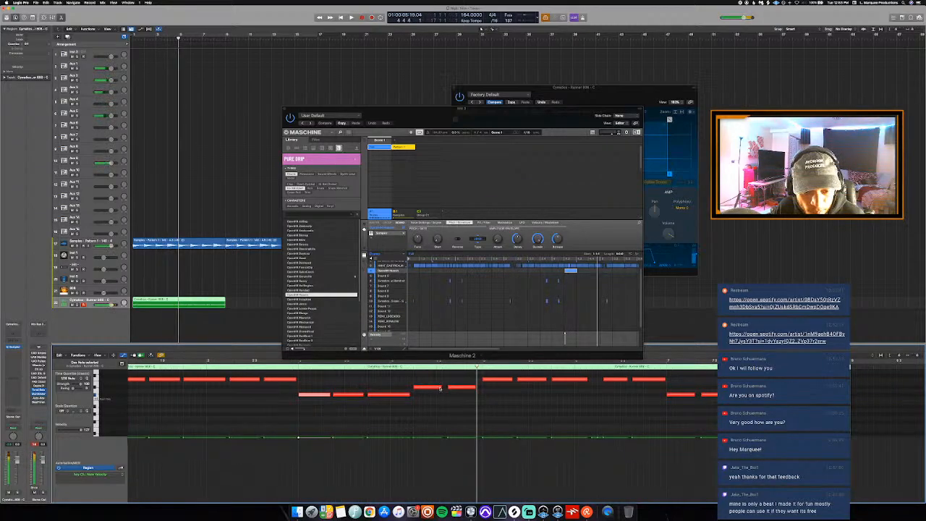
{"action": "left_click_drag", "start_coordinate": [442, 388], "coordinate": [444, 387]}
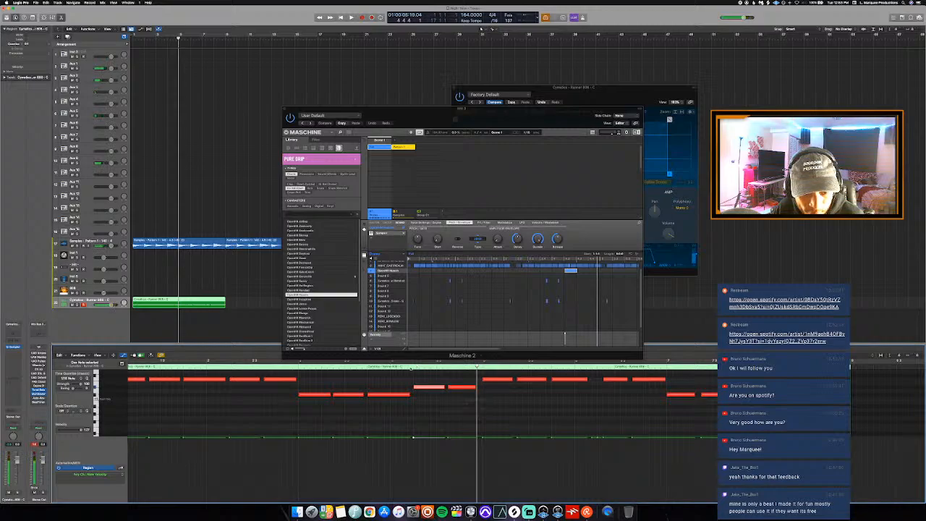
{"action": "key", "text": "space"}
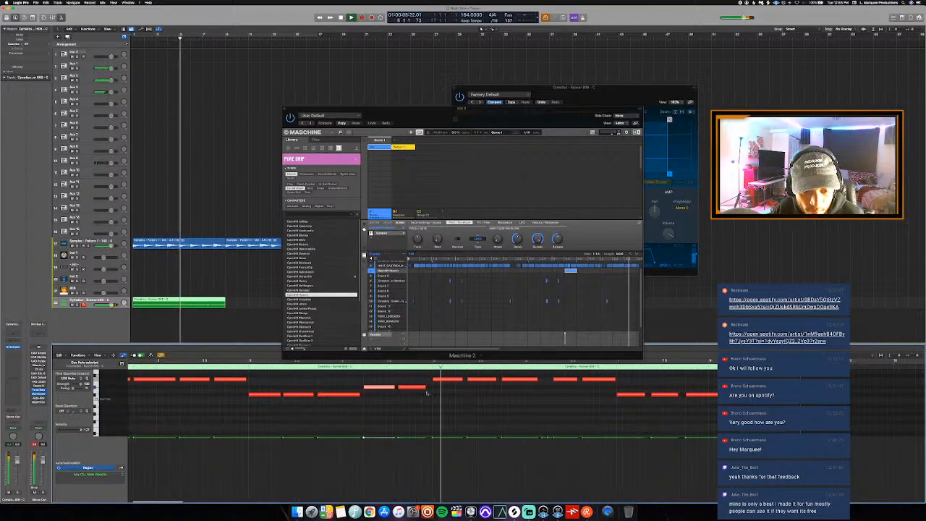
Lengthen the second of the two middle-pitch 808 notes to meet the following higher note and resume playback
{"action": "left_click_drag", "start_coordinate": [425, 388], "coordinate": [431, 387]}
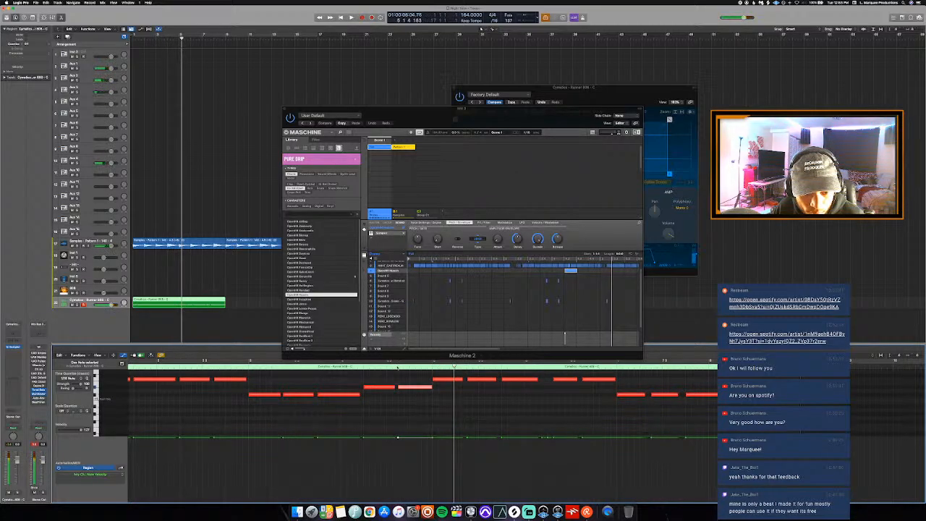
{"action": "key", "text": "space"}
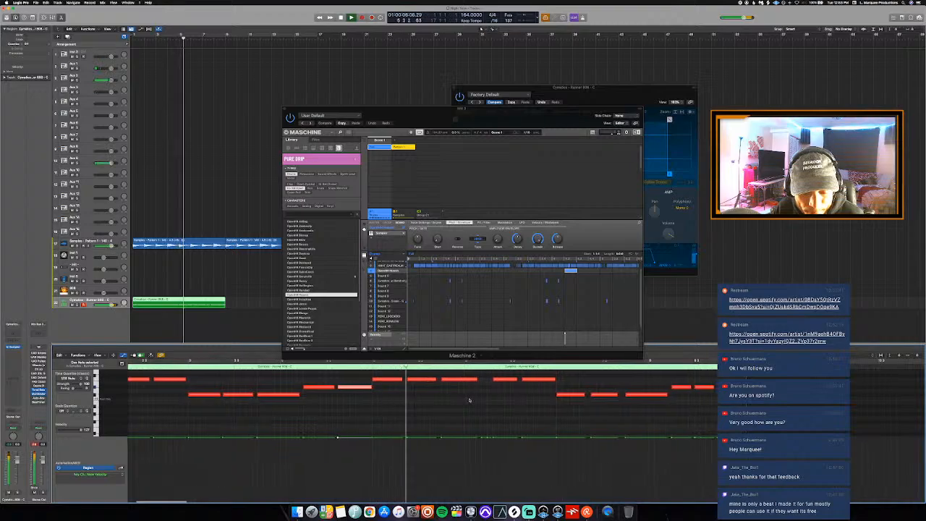
{"action": "scroll", "coordinate": [481, 398], "scroll_direction": "up", "scroll_amount": 1}
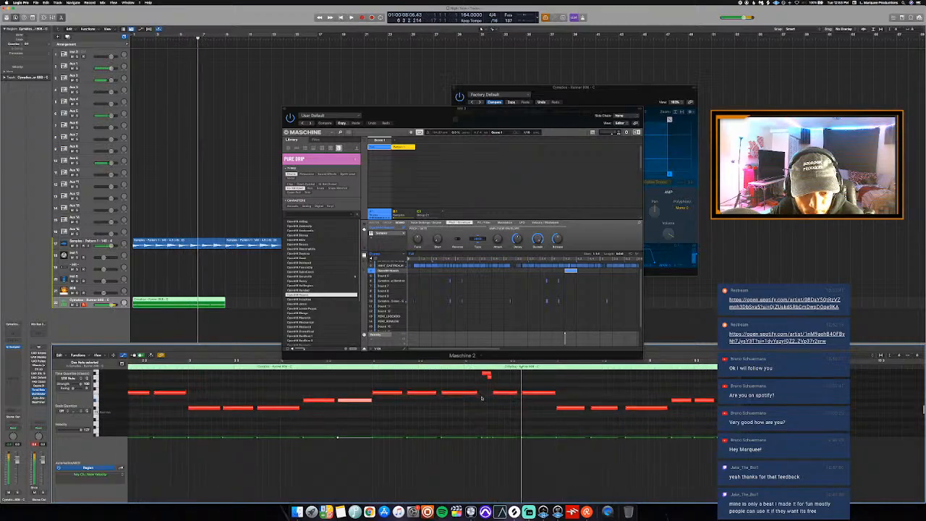
Delete the lower of the two overlapping short high 808 notes and transpose the remaining one up
{"action": "left_click", "coordinate": [489, 376]}
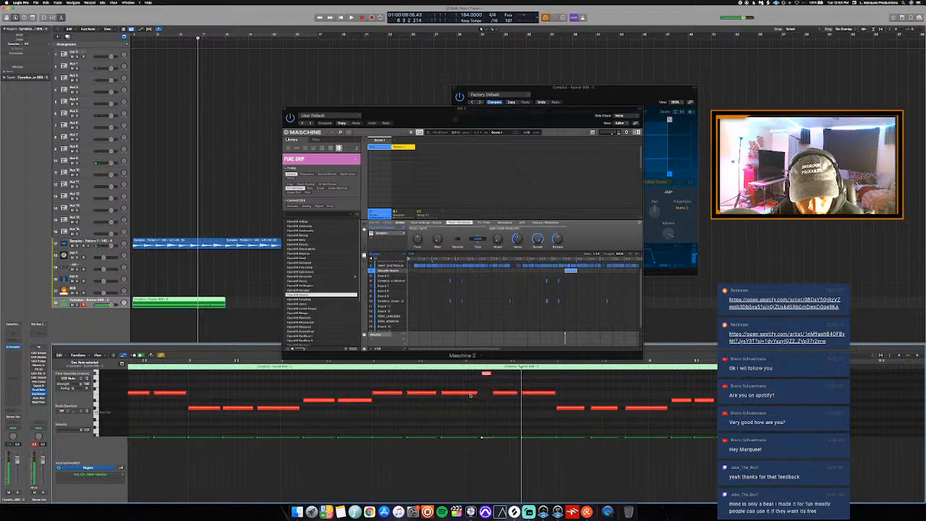
{"action": "left_click", "coordinate": [469, 393]}
{"action": "left_click", "coordinate": [483, 374]}
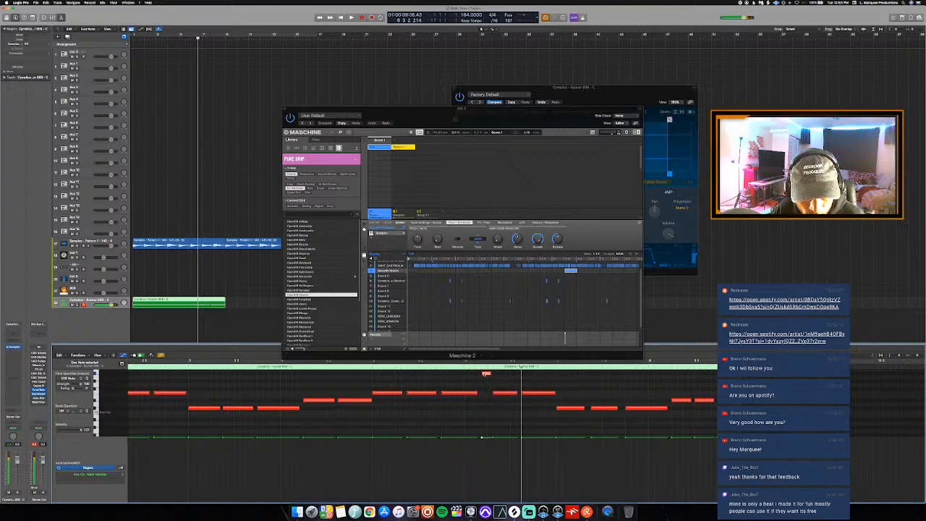
{"action": "key", "text": "alt+Up"}
{"action": "scroll", "coordinate": [484, 374], "scroll_direction": "up", "scroll_amount": 3}
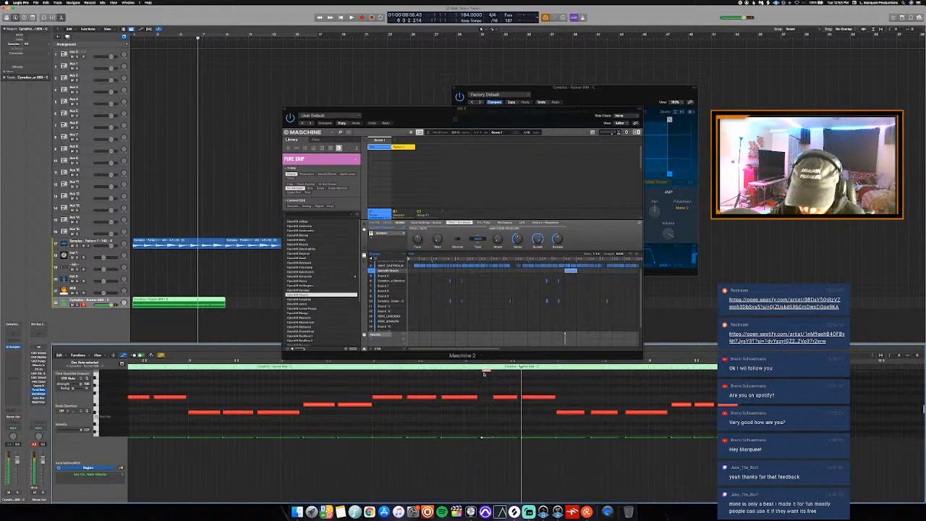
Play the passage around the short high 808 note, extend the note's start earlier and resume playback
{"action": "left_click", "coordinate": [370, 363]}
{"action": "key", "text": "space"}
{"action": "scroll", "coordinate": [398, 393], "scroll_direction": "right", "scroll_amount": 1}
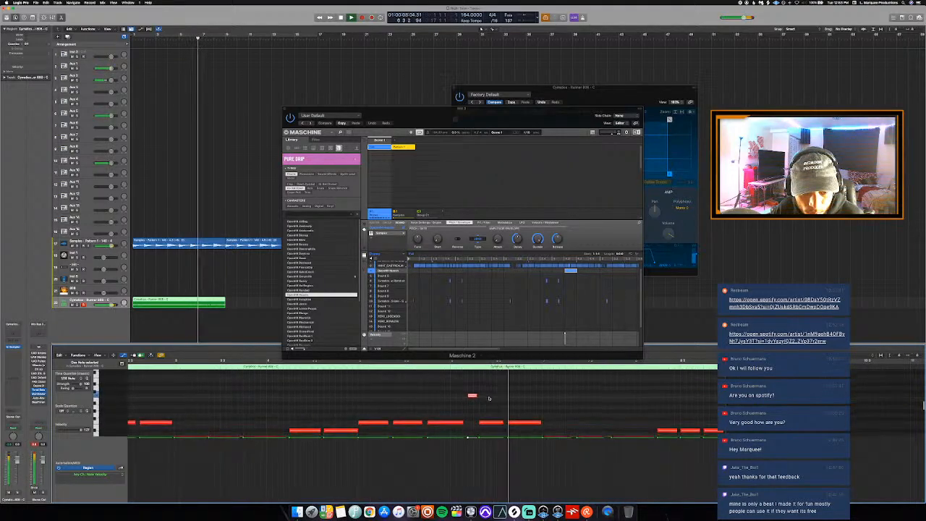
{"action": "left_click", "coordinate": [471, 395]}
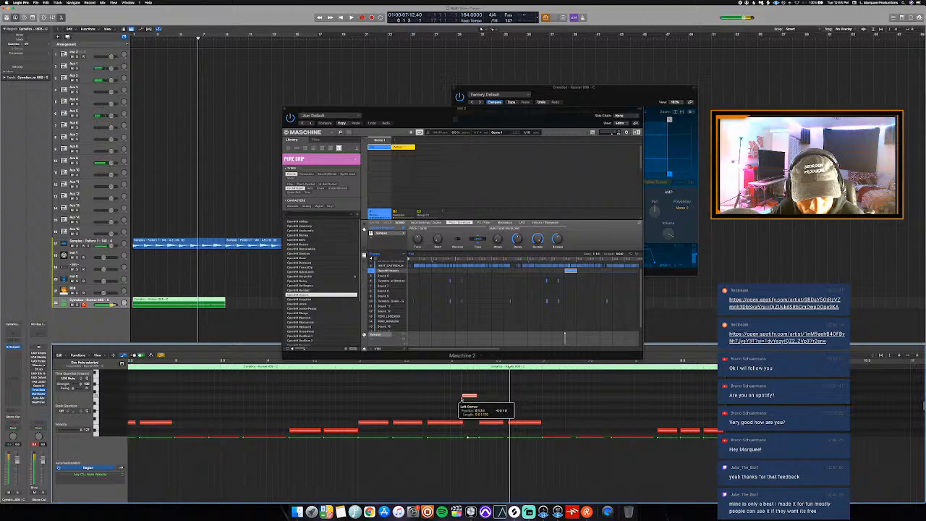
{"action": "key", "text": "space"}
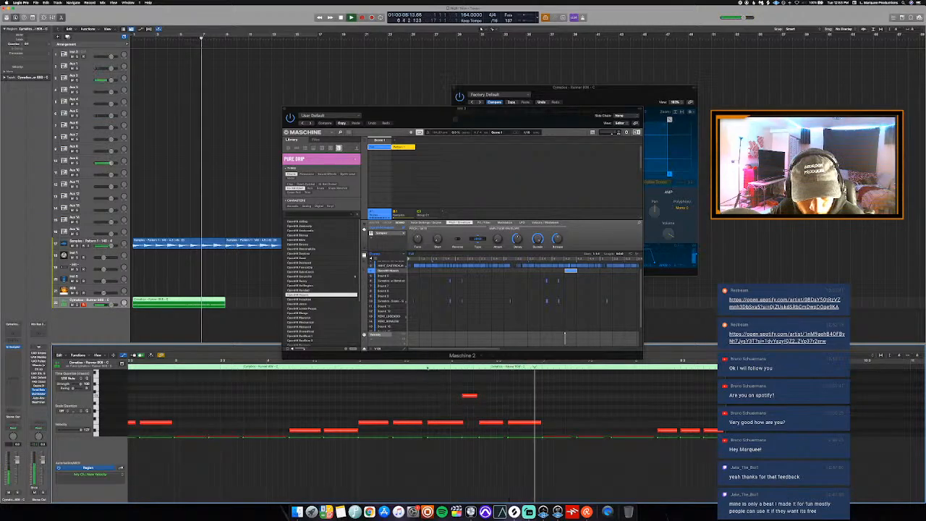
Replay the edited passage, extend the start of the note following the short high note earlier and play it again
{"action": "key", "text": "space"}
{"action": "left_click", "coordinate": [428, 364]}
{"action": "key", "text": "space"}
{"action": "scroll", "coordinate": [433, 371], "scroll_direction": "down", "scroll_amount": 1}
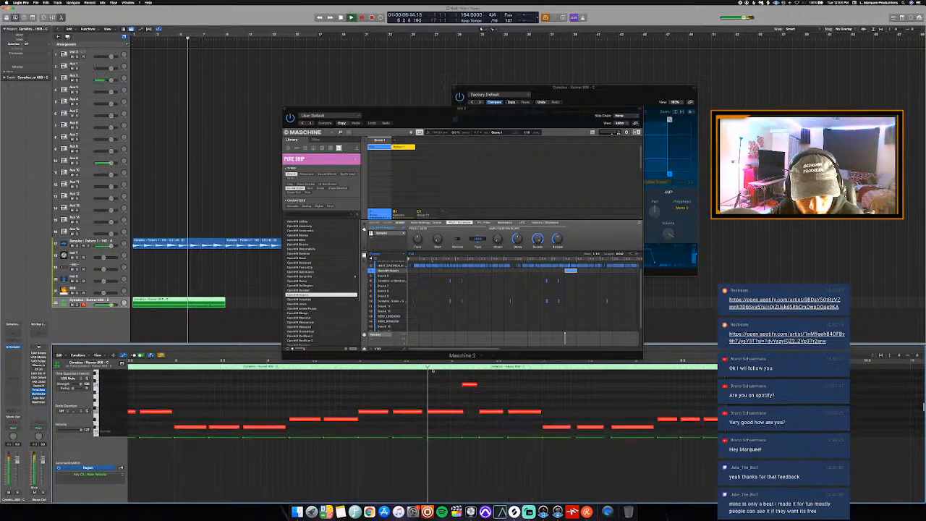
{"action": "left_click", "coordinate": [478, 412]}
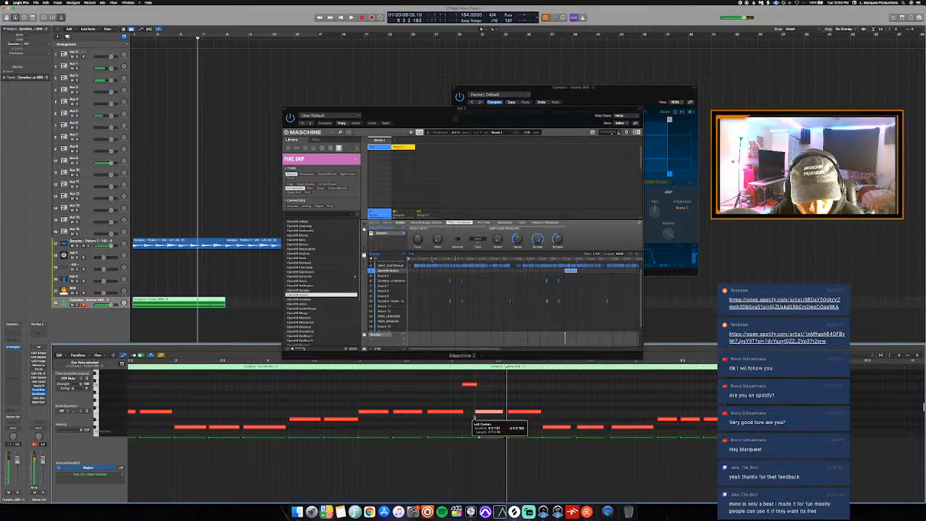
{"action": "left_click", "coordinate": [439, 367]}
{"action": "key", "text": "space"}
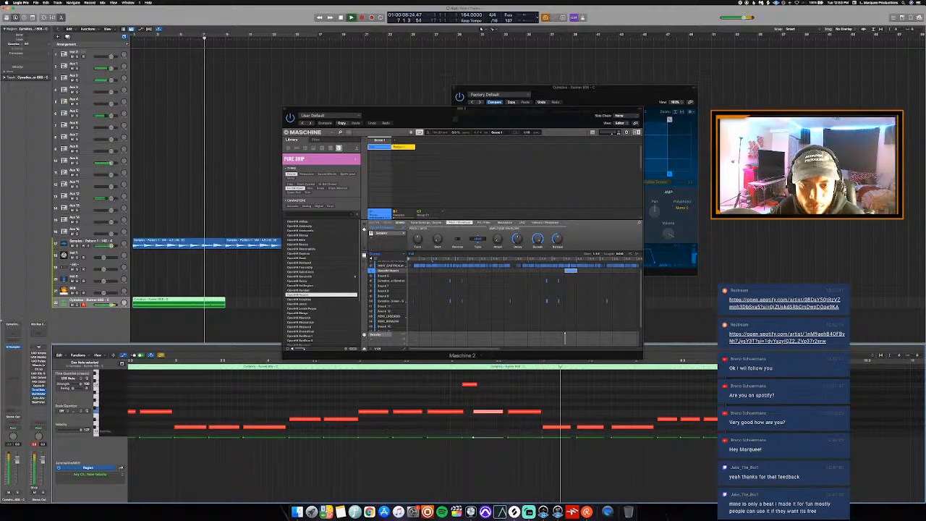
{"action": "key", "text": "space"}
Replace the 808 track's instrument with a stereo Sampler (Multi-Sample) and bring its window in front of Maschine 2
{"action": "left_click", "coordinate": [15, 346]}
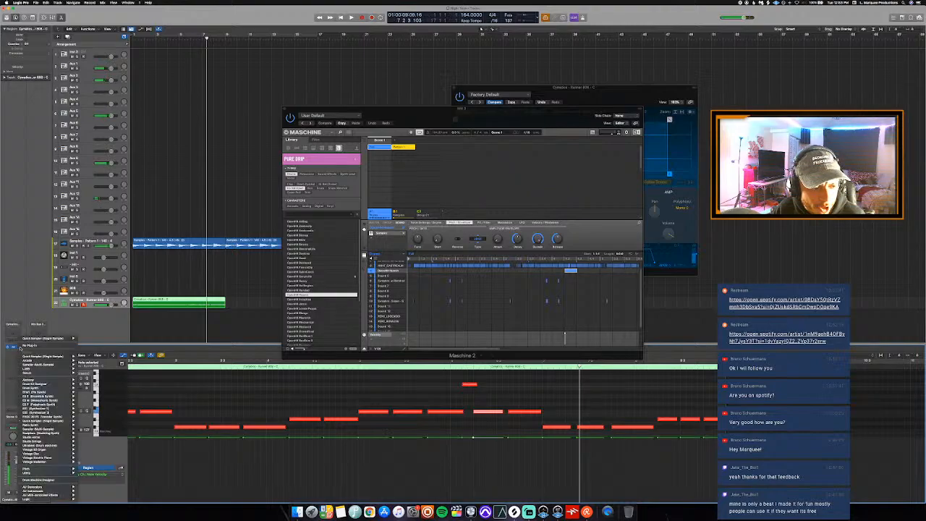
{"action": "mouse_move", "coordinate": [43, 338]}
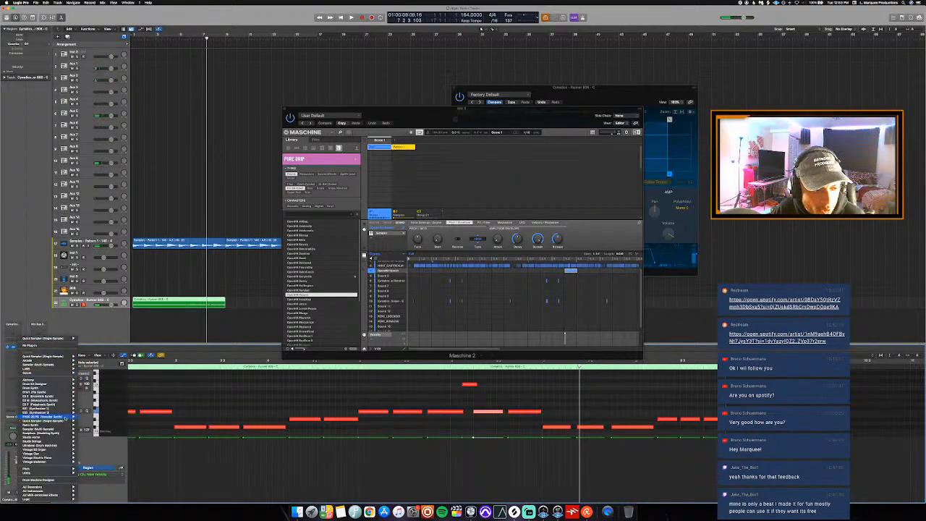
{"action": "mouse_move", "coordinate": [54, 492]}
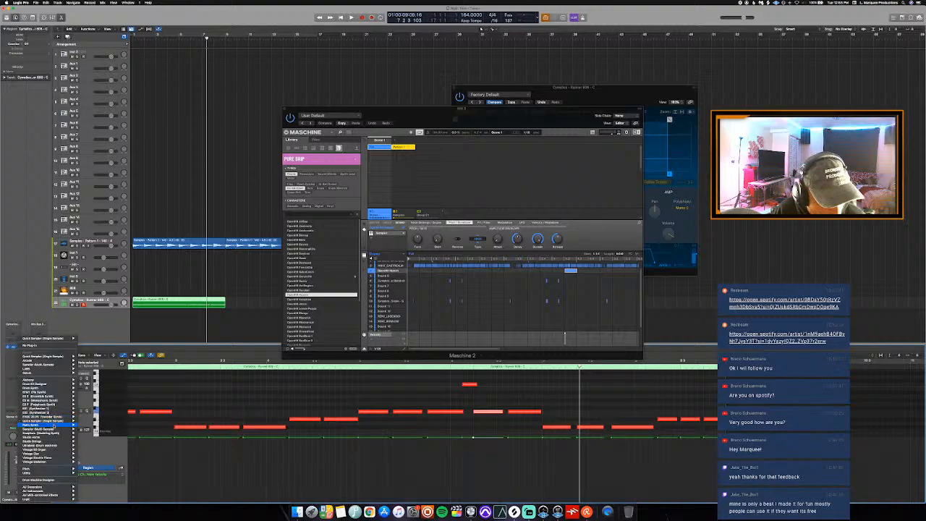
{"action": "mouse_move", "coordinate": [54, 429]}
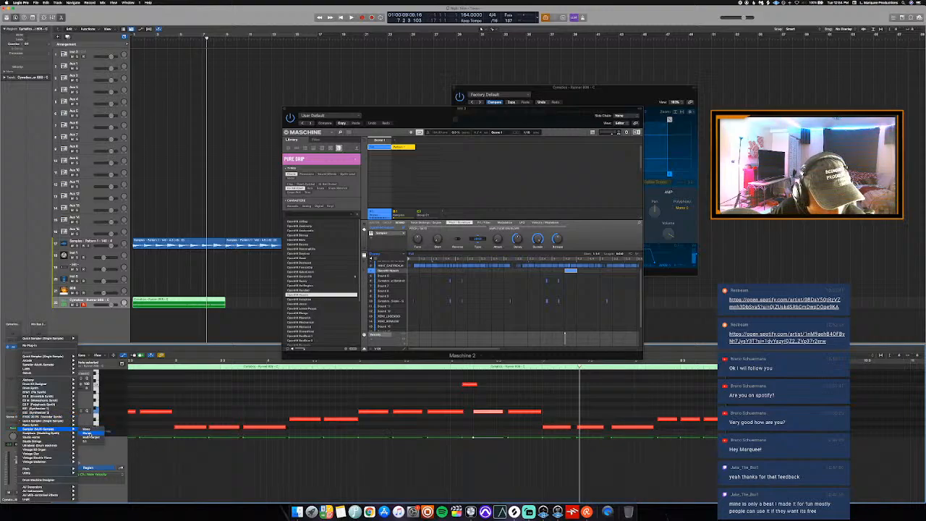
{"action": "left_click", "coordinate": [92, 432]}
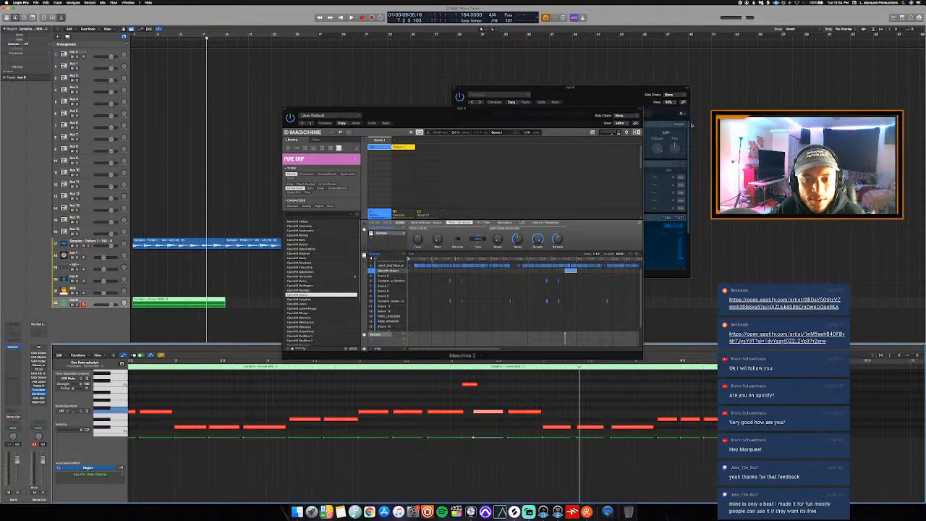
{"action": "left_click", "coordinate": [625, 96]}
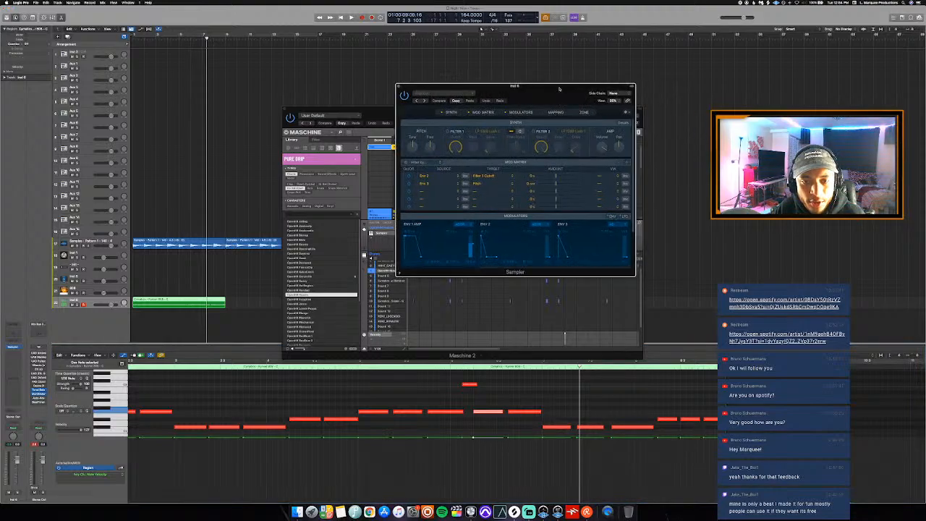
Show the Sampler's extra synth settings, set its voice mode to Legato and increase the glide time
{"action": "left_click", "coordinate": [620, 123]}
{"action": "left_click", "coordinate": [613, 163]}
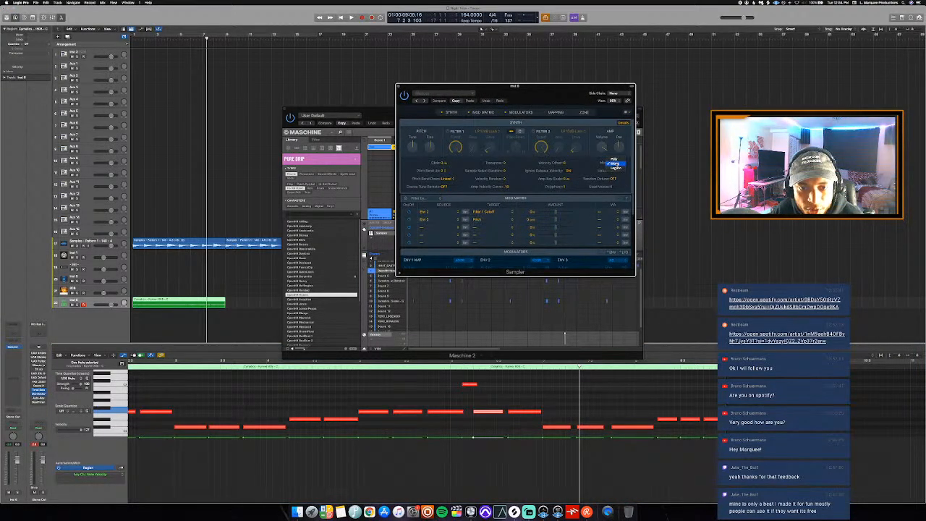
{"action": "left_click", "coordinate": [614, 167]}
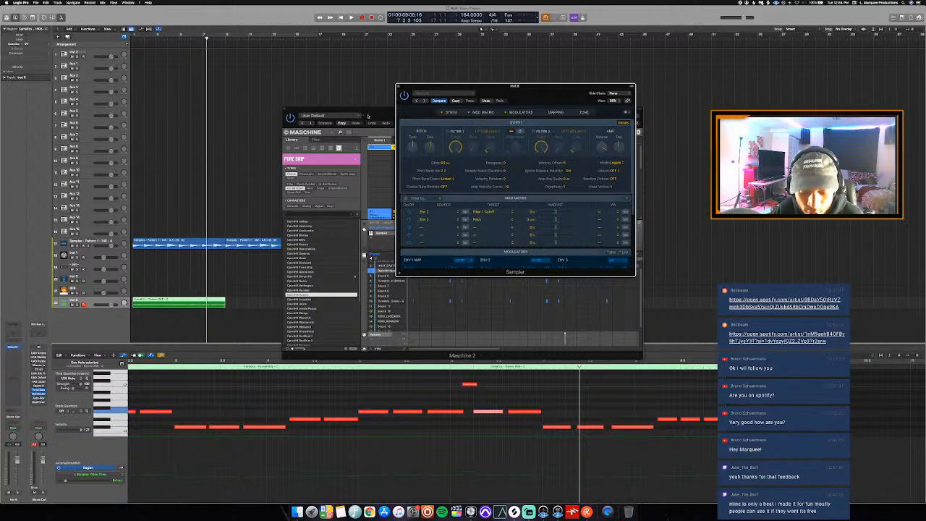
{"action": "left_click", "coordinate": [368, 116]}
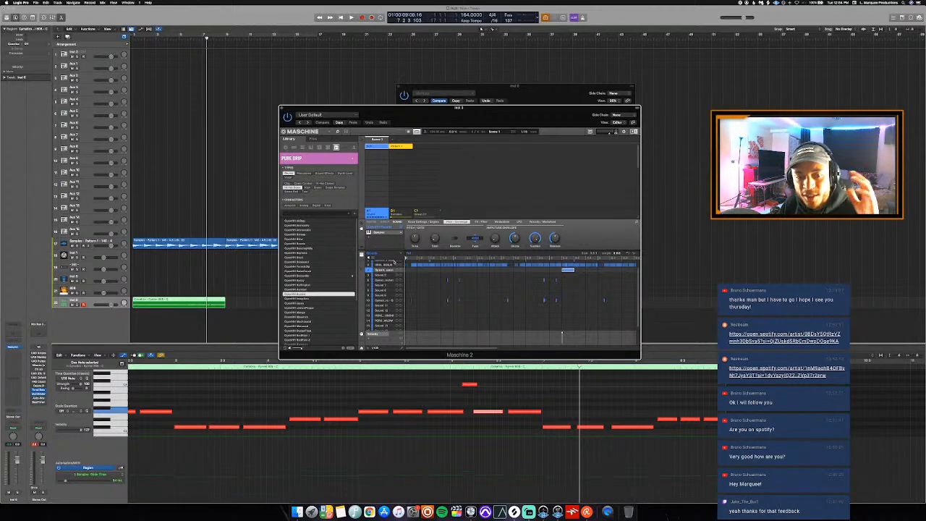
Play back the 808 bass line from around bar 5 to hear the glide between notes
{"action": "key", "text": "space"}
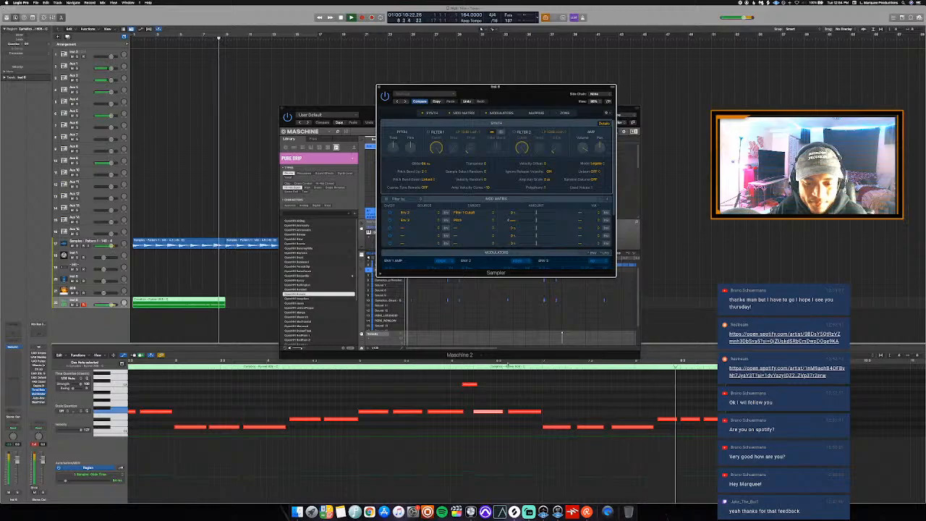
{"action": "left_click", "coordinate": [353, 361]}
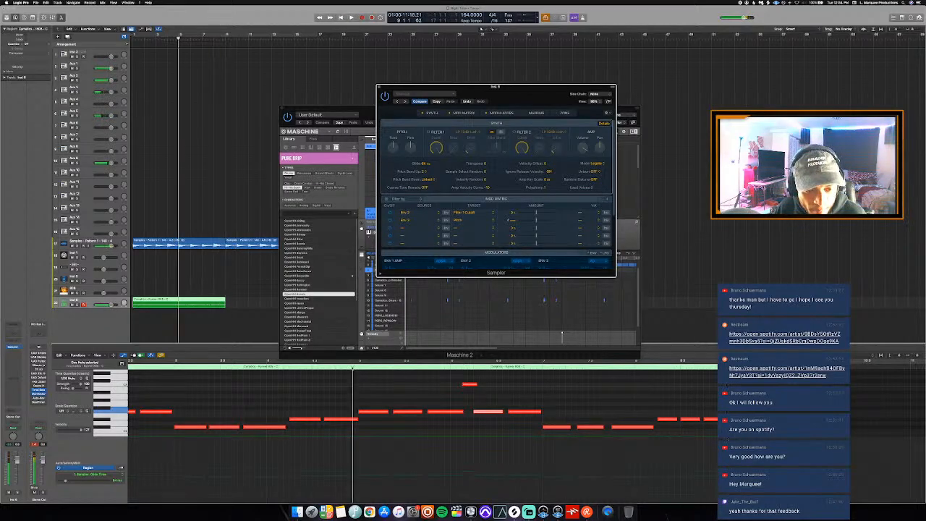
{"action": "left_click", "coordinate": [424, 393]}
{"action": "key", "text": "space"}
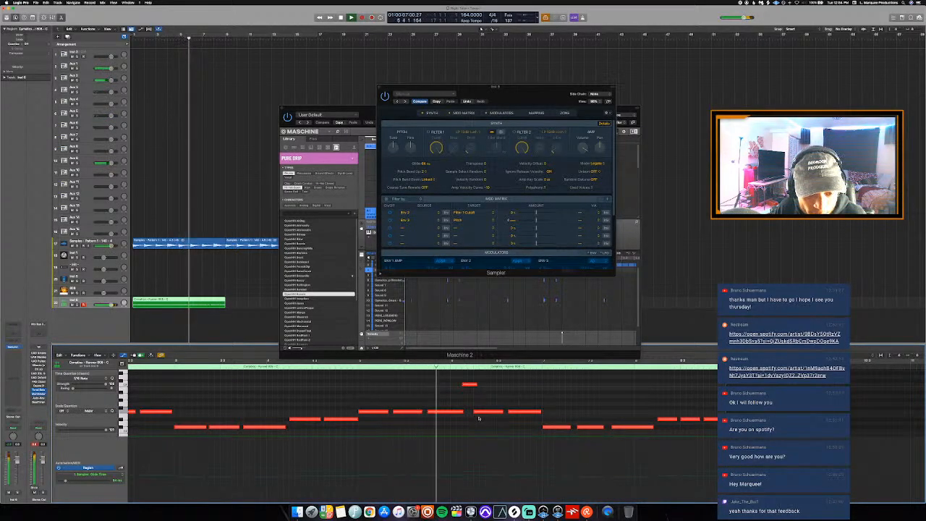
{"action": "key", "text": "space"}
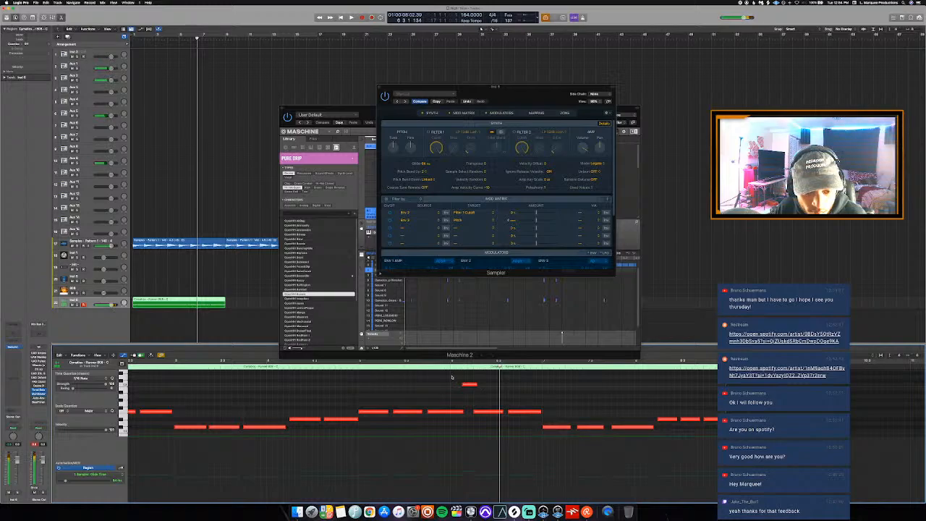
Trim the short high note in the 808 pattern to remove its overlap and play that passage back
{"action": "left_click", "coordinate": [469, 384]}
{"action": "right_click", "coordinate": [470, 384]}
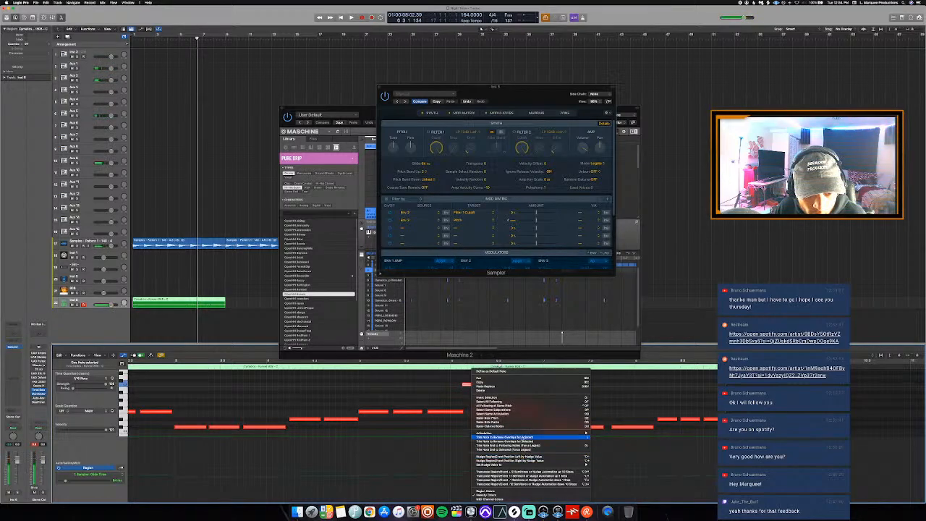
{"action": "left_click", "coordinate": [515, 441]}
{"action": "left_click", "coordinate": [417, 365]}
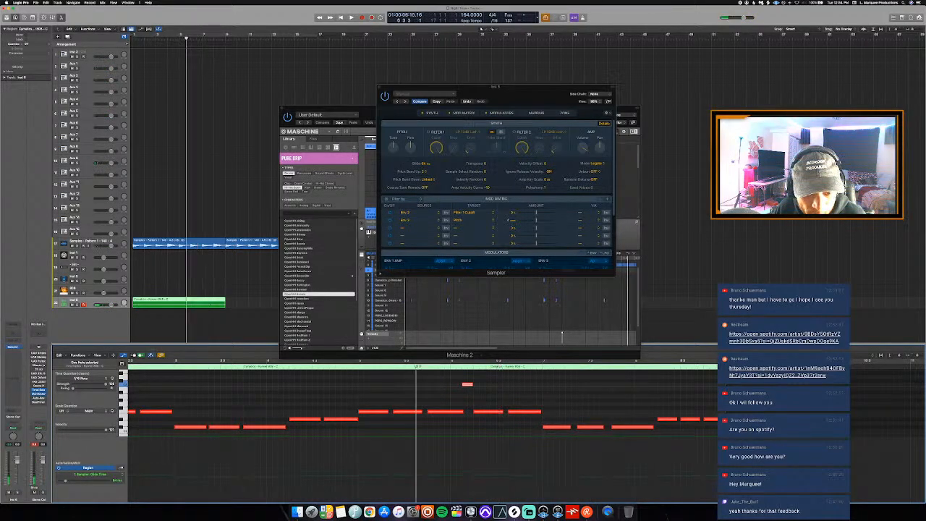
{"action": "key", "text": "space"}
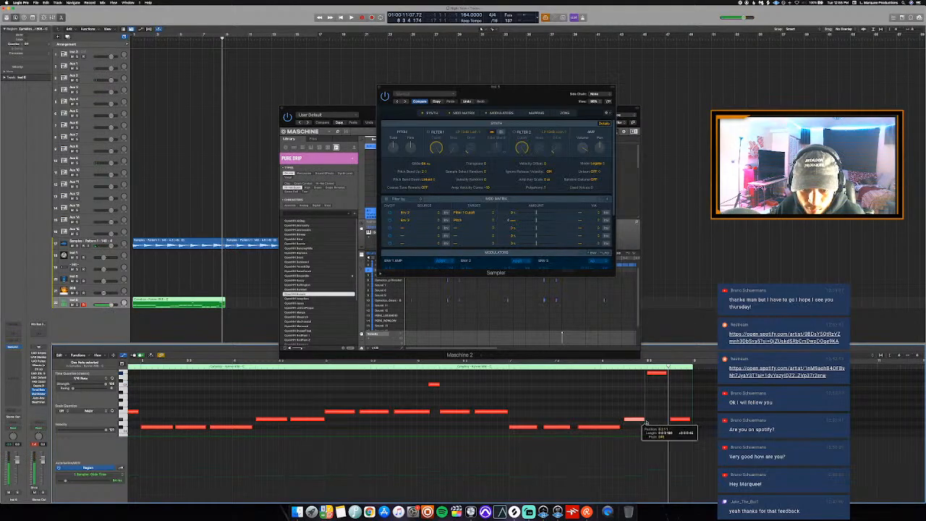
Lengthen the short 808 notes around bars 6 to 7 so they reach the notes that follow them
{"action": "double_click", "coordinate": [612, 361]}
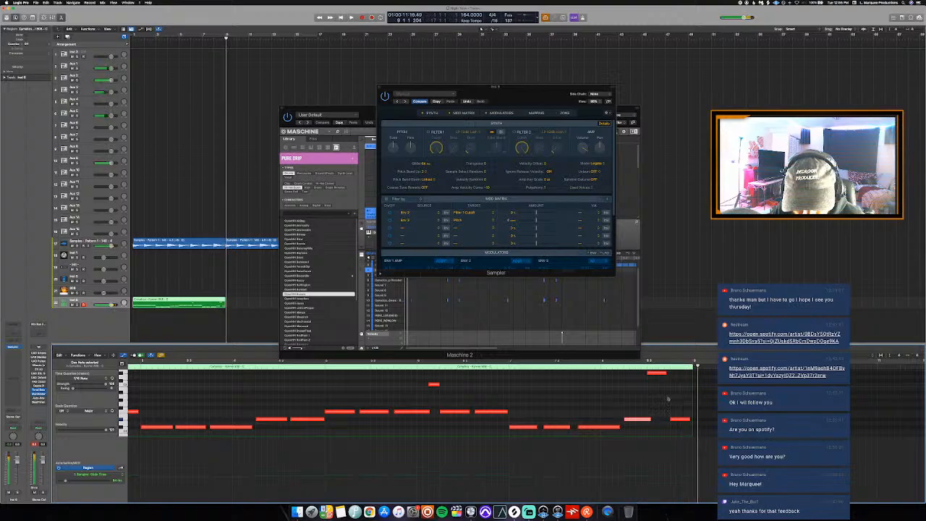
{"action": "double_click", "coordinate": [392, 362]}
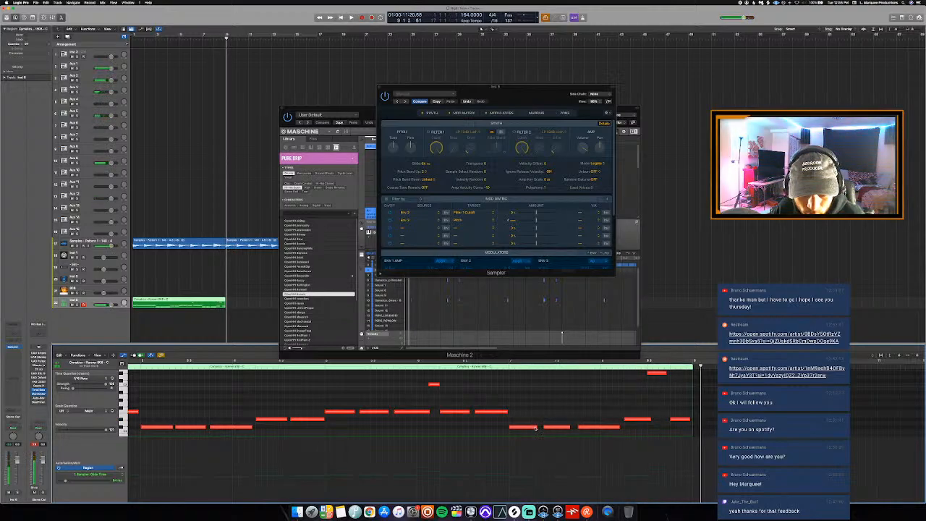
{"action": "left_click", "coordinate": [538, 430]}
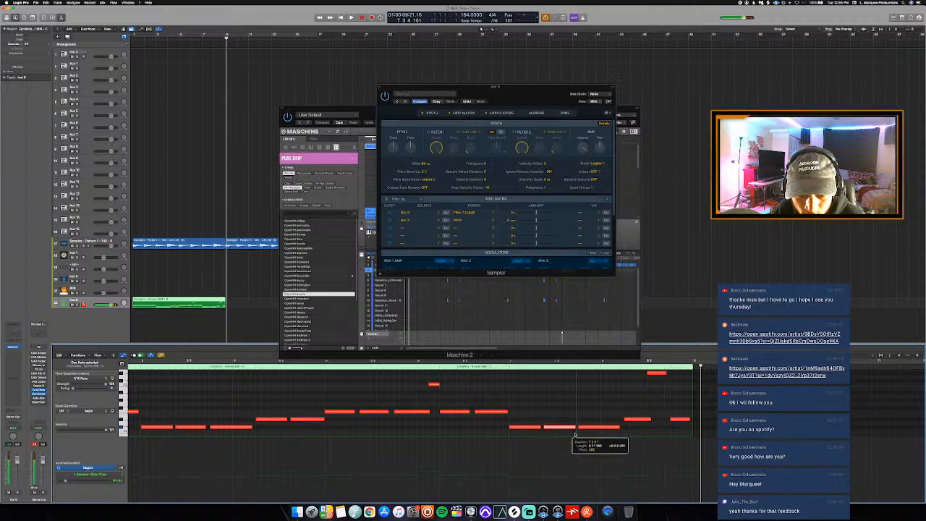
{"action": "left_click", "coordinate": [326, 367]}
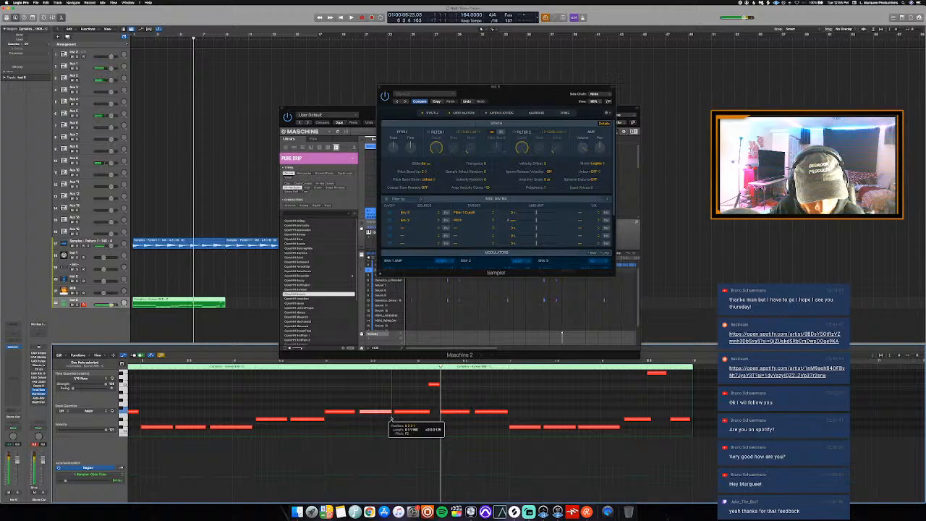
Audition the 808 line from around bar 5, soloing its track briefly and returning to the full mix
{"action": "left_click", "coordinate": [314, 365]}
{"action": "key", "text": "space"}
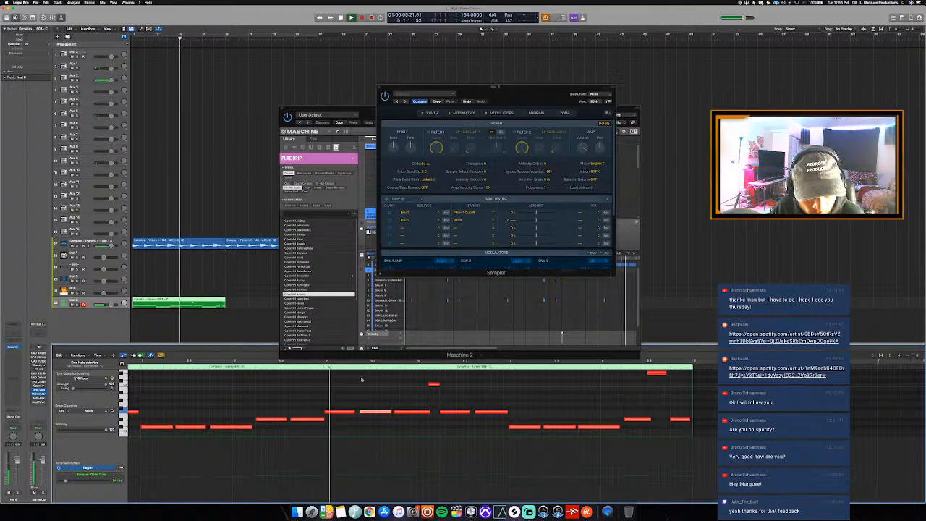
{"action": "key", "text": "s"}
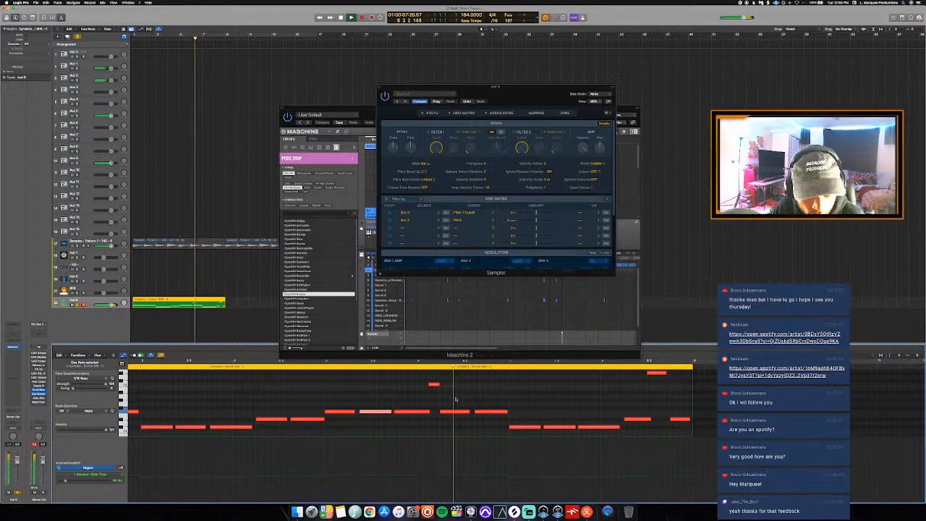
{"action": "key", "text": "s"}
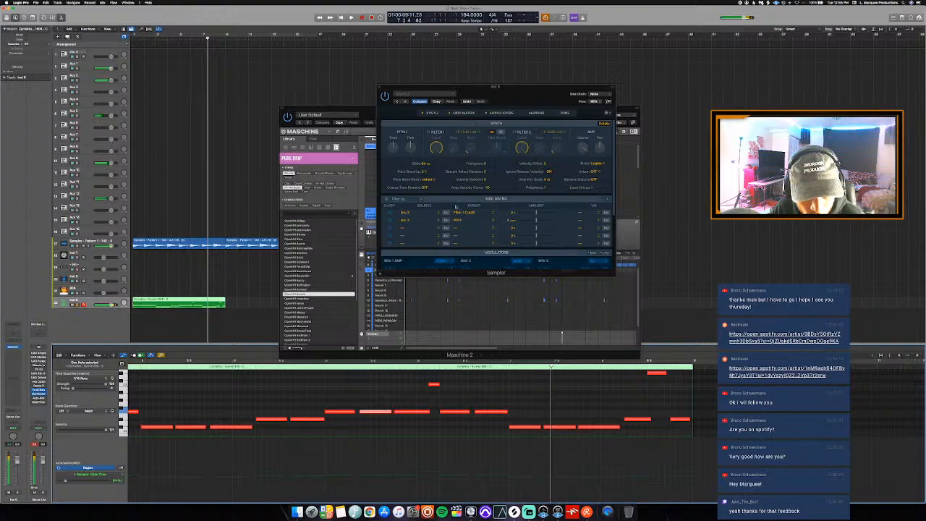
Increase the Sampler's glide time slightly and play the 808 line back
{"action": "left_click", "coordinate": [424, 164]}
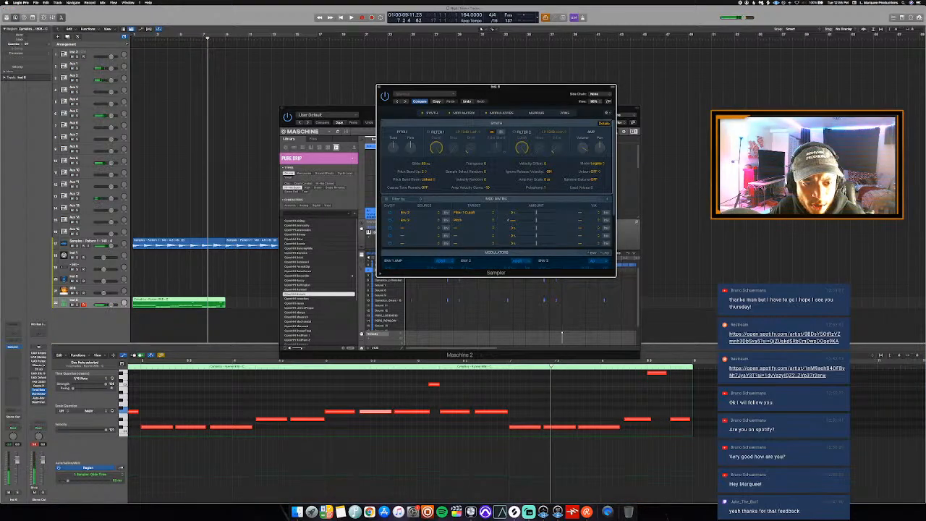
{"action": "left_click", "coordinate": [324, 367]}
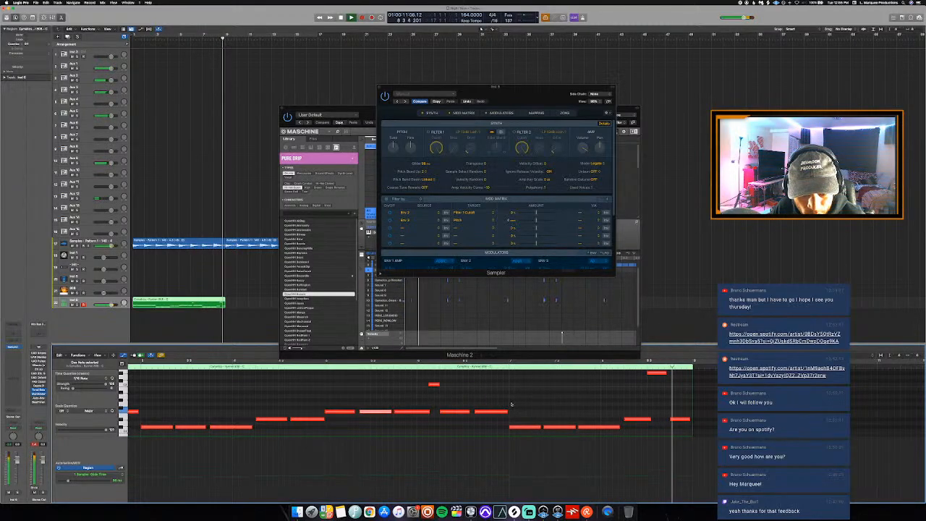
{"action": "left_click", "coordinate": [452, 397]}
{"action": "key", "text": "space"}
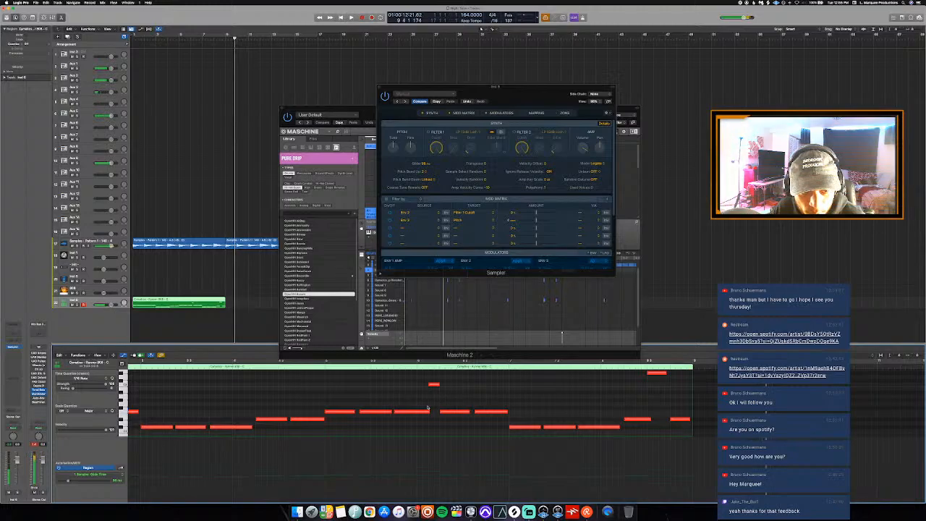
Lengthen the 808 note just after the short high note and play from the start with cycle mode on
{"action": "left_click", "coordinate": [468, 413]}
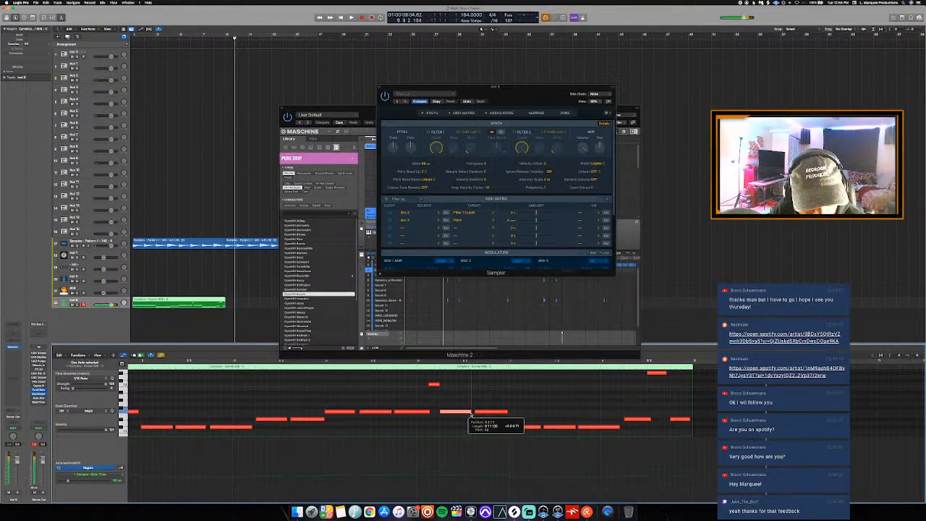
{"action": "key", "text": "c"}
{"action": "key", "text": "space"}
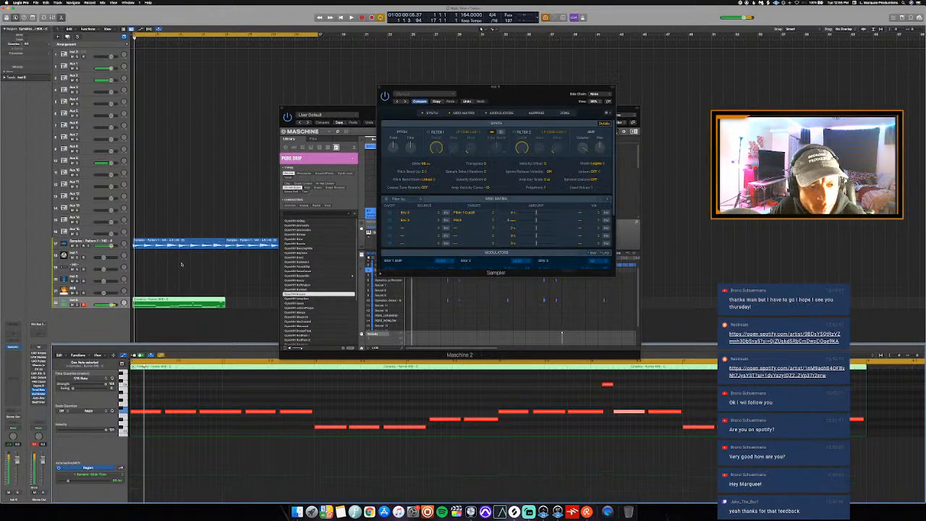
Loop the 808 region along its track and set the cycle range to bars 9 to 17
{"action": "key", "text": "l"}
{"action": "key", "text": "c"}
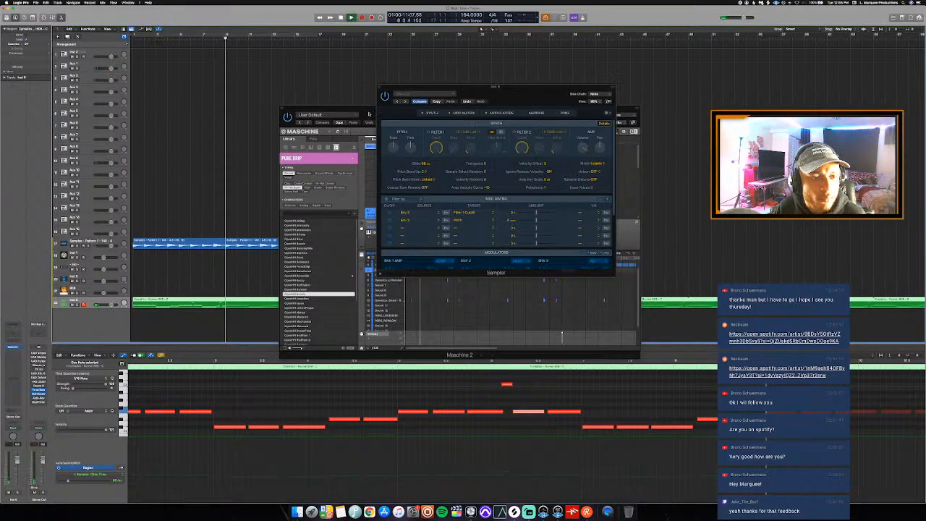
{"action": "left_click_drag", "start_coordinate": [368, 114], "coordinate": [497, 144]}
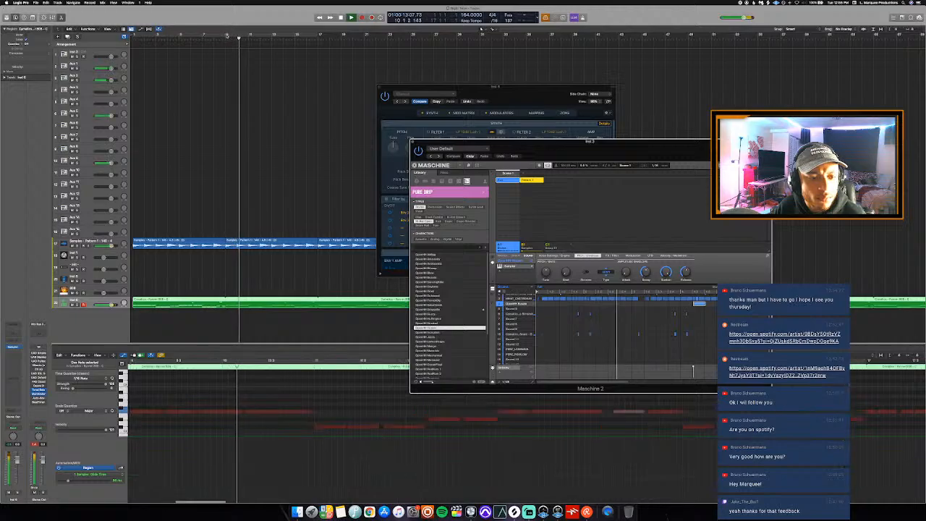
{"action": "mouse_move", "coordinate": [227, 36]}
{"action": "left_mouse_down"}
{"action": "mouse_move", "coordinate": [336, 70]}
{"action": "mouse_move", "coordinate": [324, 78]}
{"action": "left_mouse_up"}
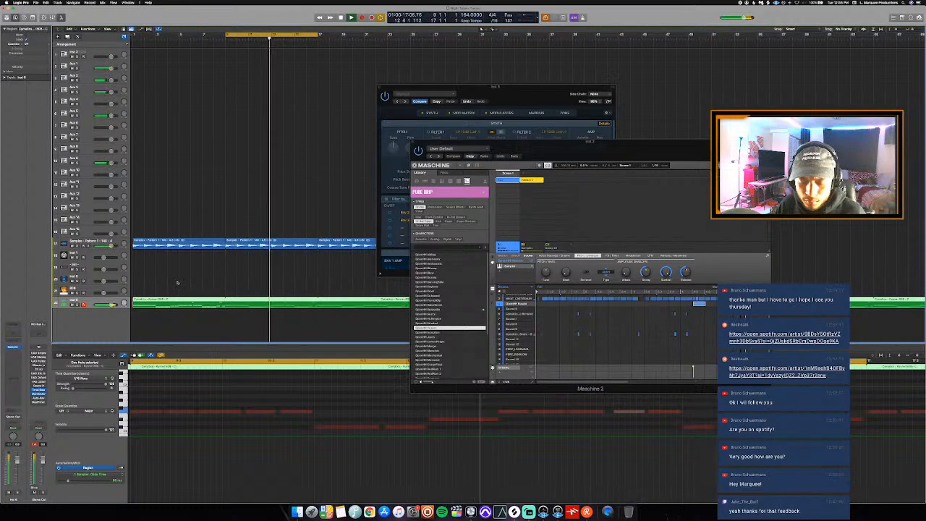
Examine the looped 808 notes in the piano roll while the cycled section plays
{"action": "key", "text": "e"}
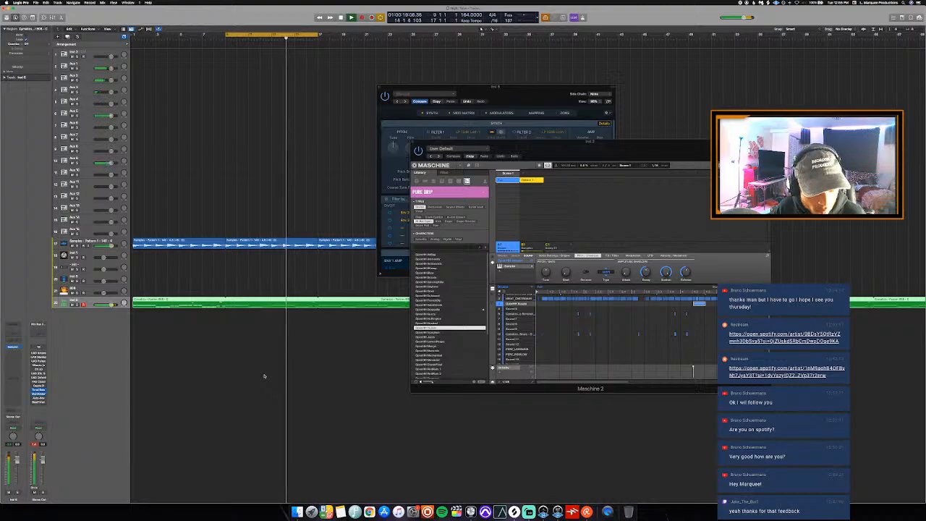
{"action": "key", "text": "e"}
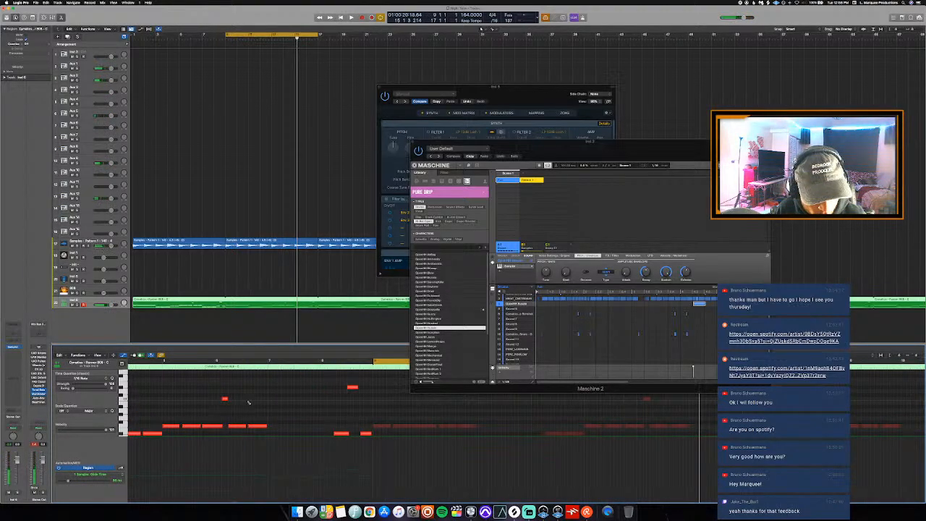
{"action": "scroll", "coordinate": [248, 402], "scroll_direction": "down", "scroll_amount": 3}
{"action": "key", "text": "space"}
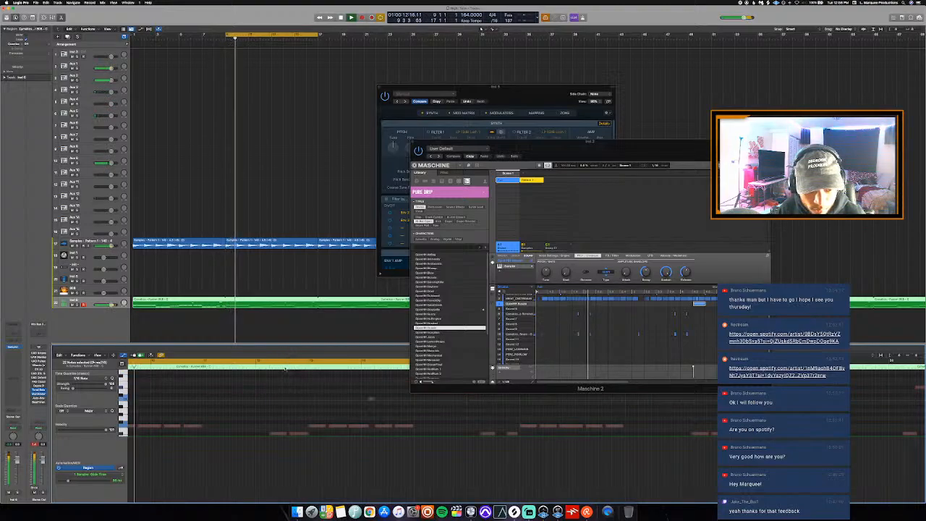
{"action": "key", "text": "p"}
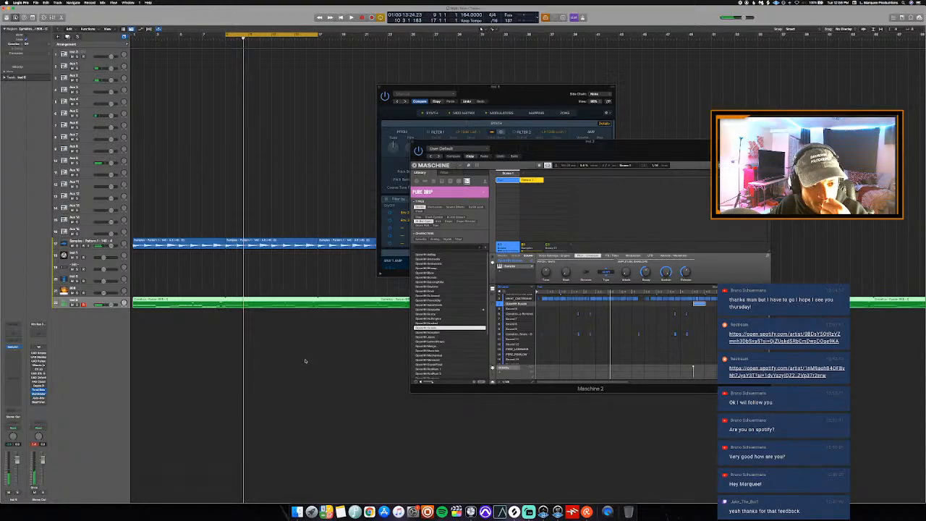
Turn off looping for the 808 region and repeat the region once right after itself
{"action": "left_click", "coordinate": [205, 337]}
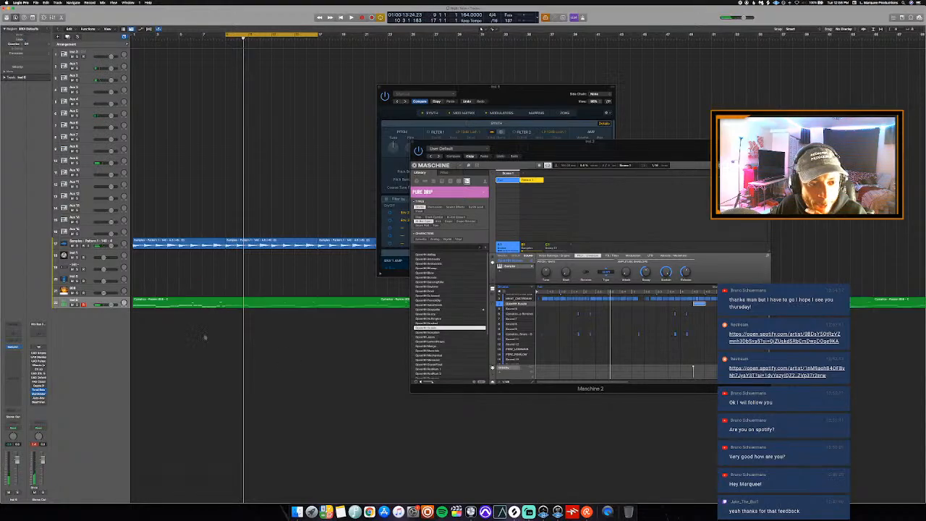
{"action": "left_click", "coordinate": [189, 299]}
{"action": "key", "text": "l"}
{"action": "key", "text": "super+r"}
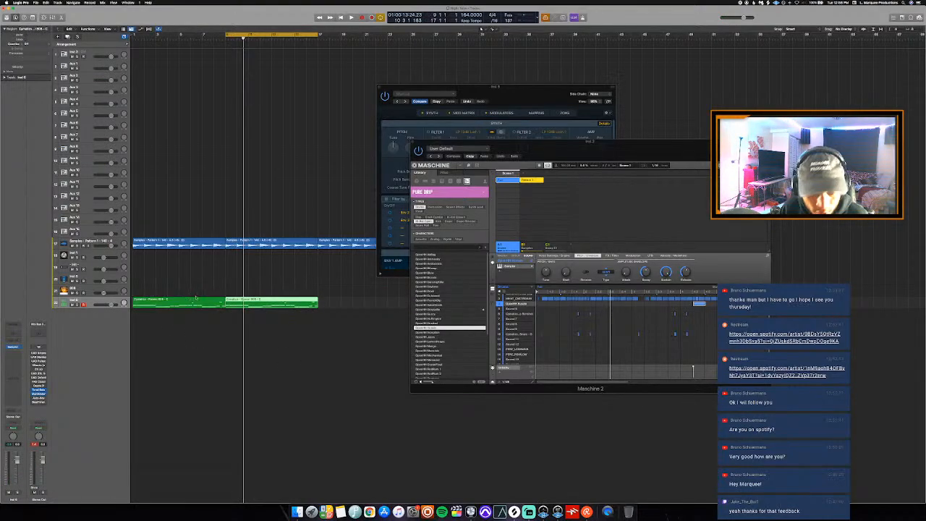
Open the repeated 808 region in the piano roll and close the Maschine and Sampler windows for playback
{"action": "double_click", "coordinate": [246, 303]}
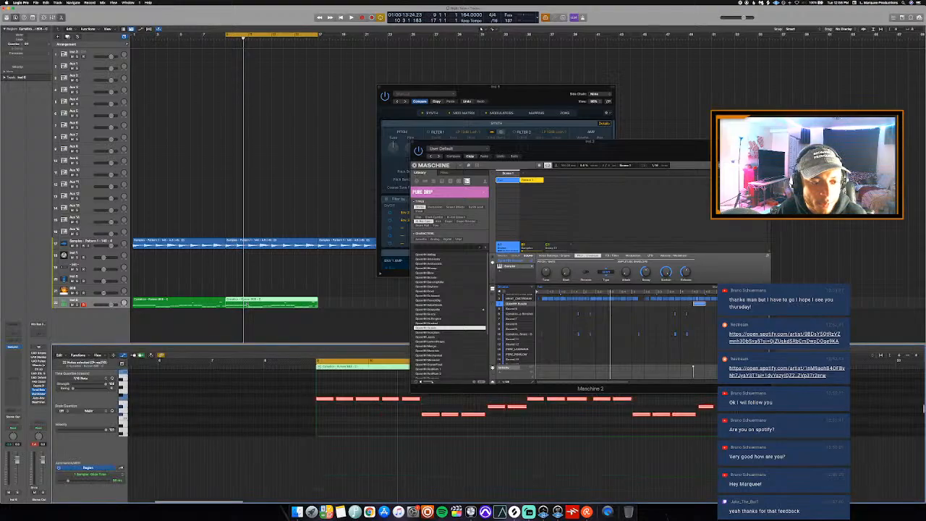
{"action": "left_click", "coordinate": [332, 411]}
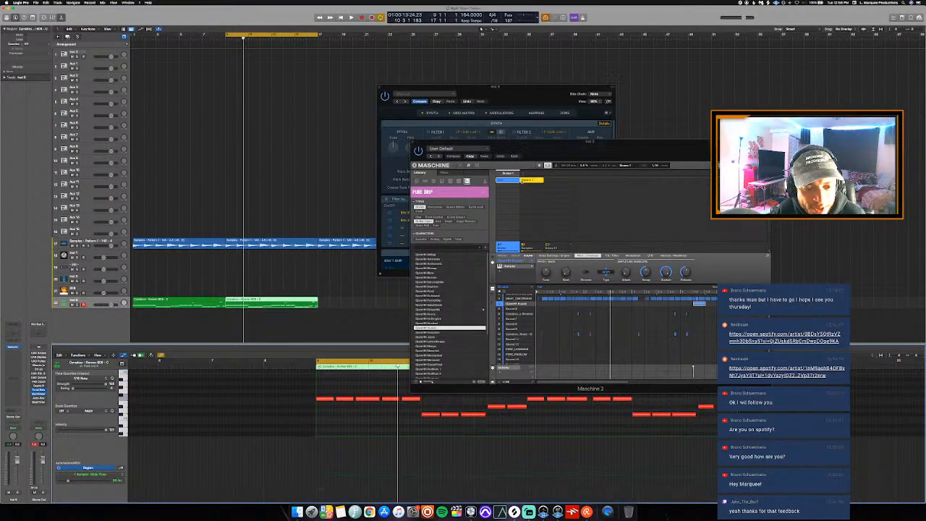
{"action": "left_click", "coordinate": [413, 143]}
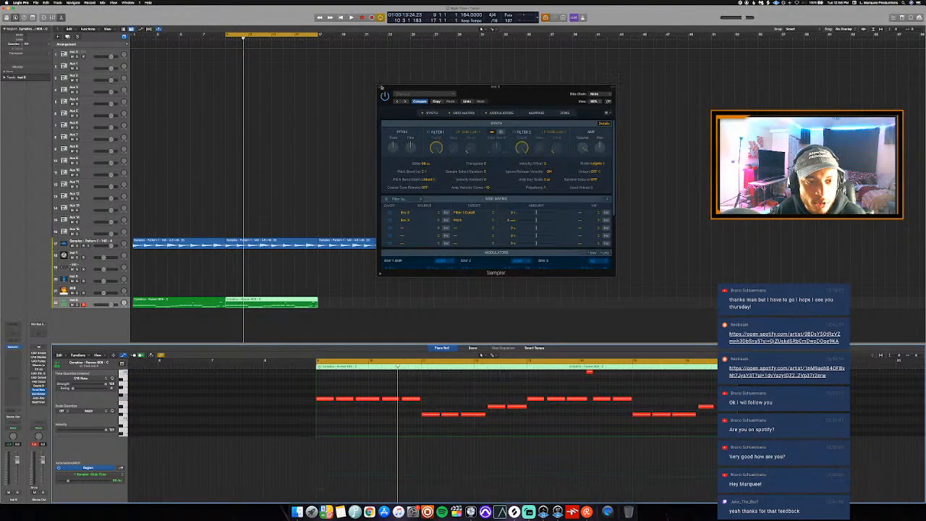
{"action": "left_click", "coordinate": [381, 87]}
{"action": "key", "text": "space"}
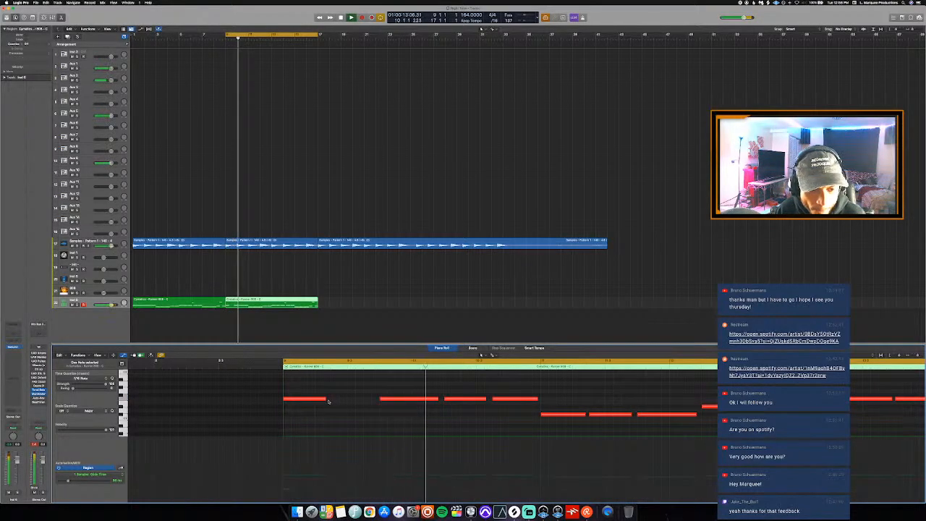
Lengthen the first note of the repeated 808 region up to the following note and audition the phrase
{"action": "key", "text": "space"}
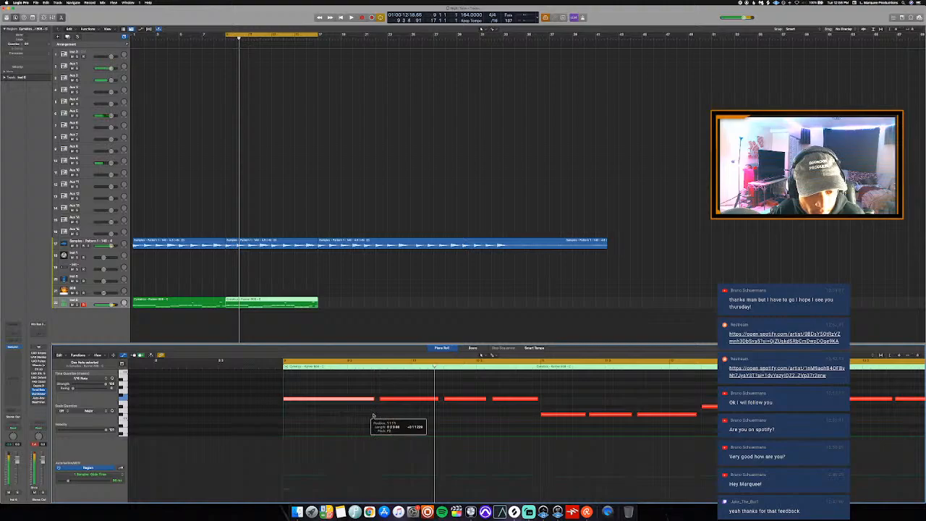
{"action": "key", "text": "space"}
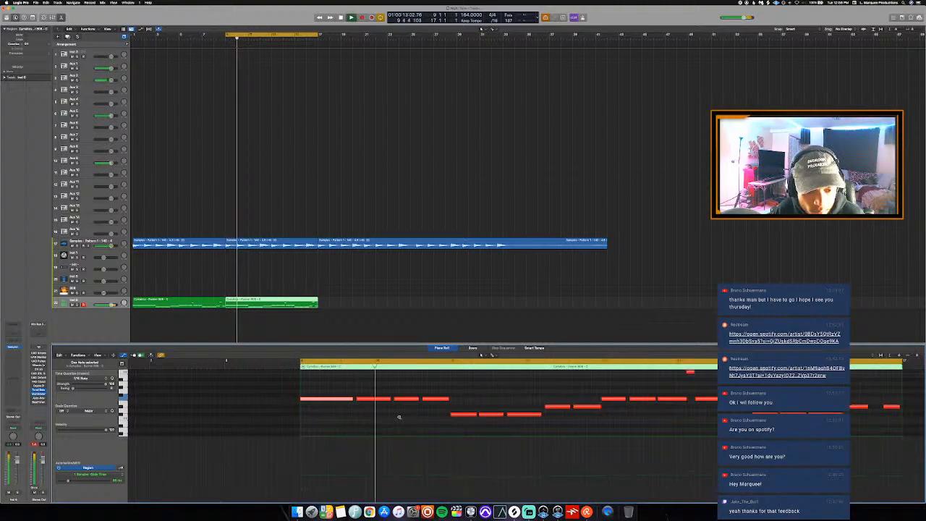
{"action": "key", "text": "space"}
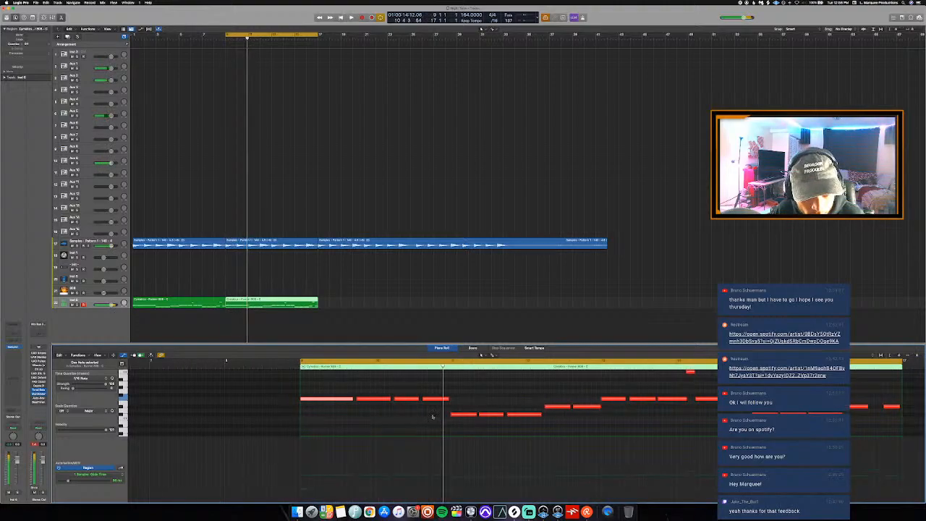
{"action": "key", "text": "space"}
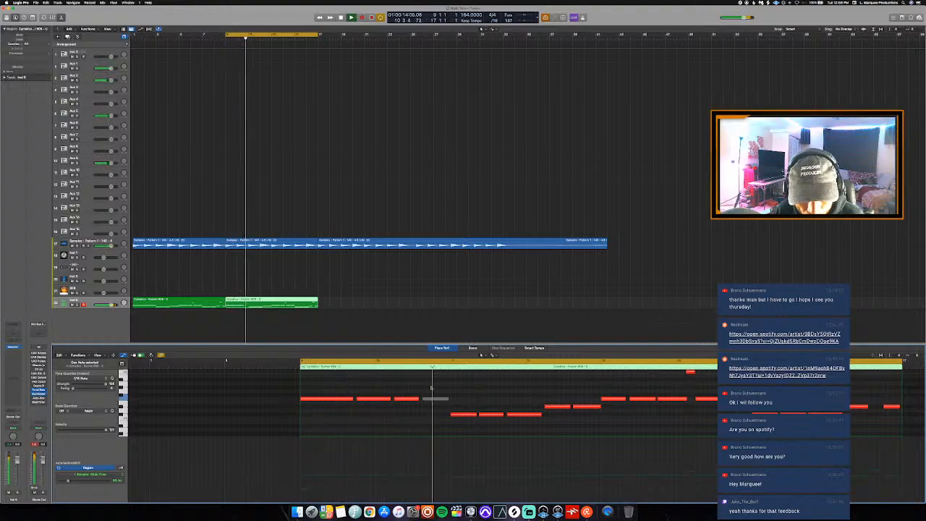
Delete the second low note in bar 11, extend the first one over the gap and play the passage
{"action": "key", "text": "space"}
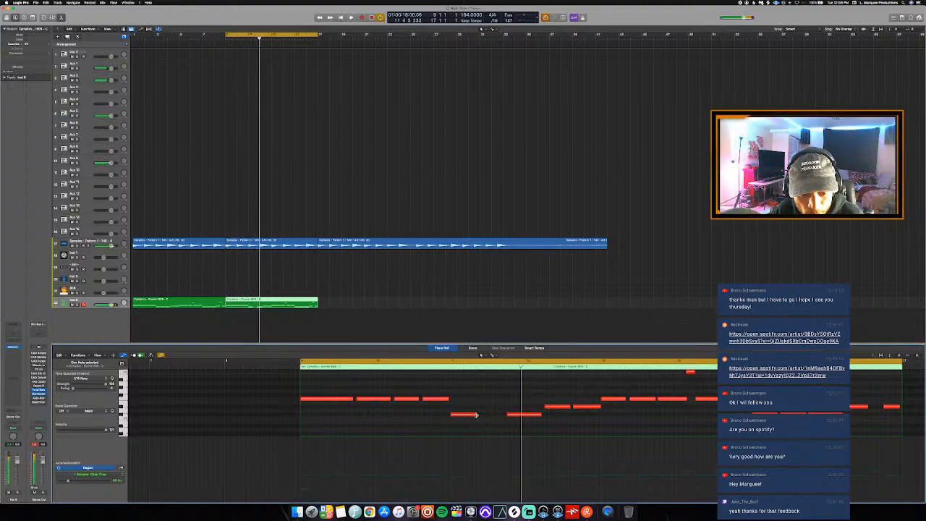
{"action": "left_click_drag", "start_coordinate": [497, 432], "coordinate": [505, 426]}
{"action": "left_click", "coordinate": [431, 361]}
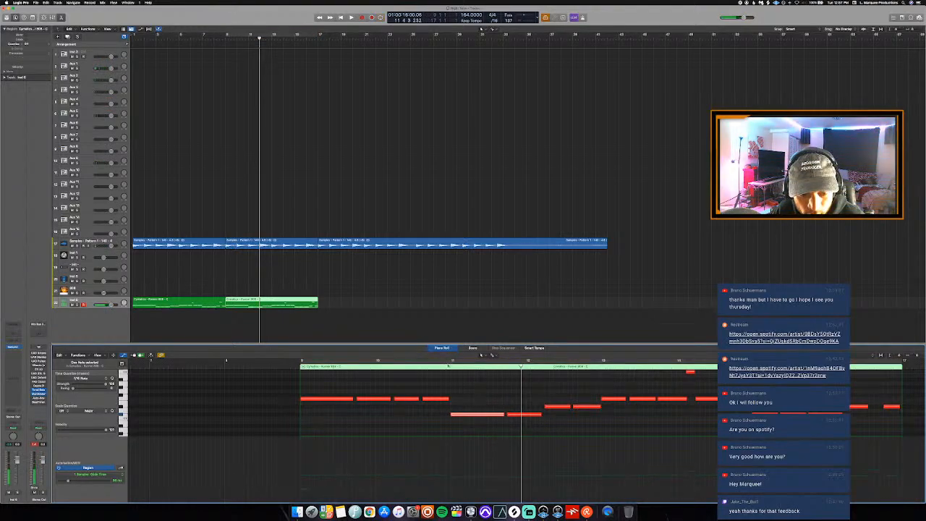
{"action": "key", "text": "space"}
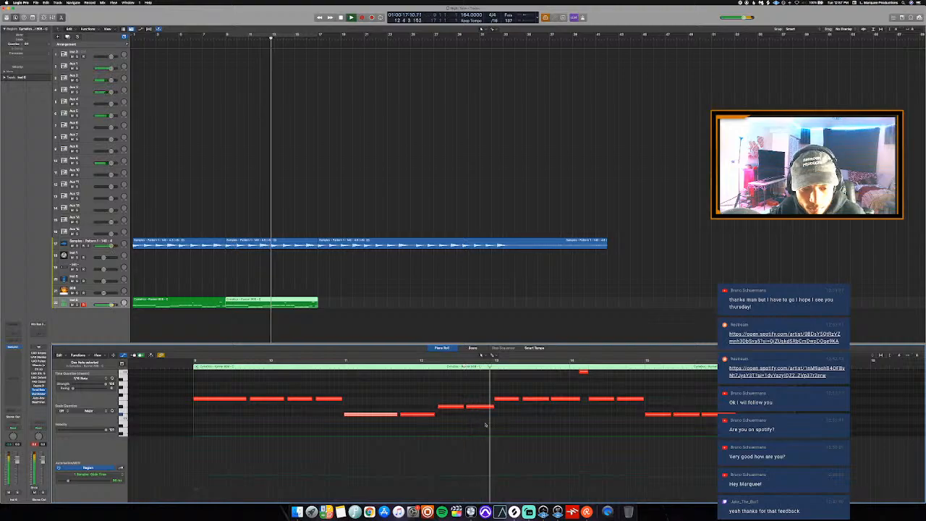
Delete the second note in bar 13 and lengthen the first one towards the third
{"action": "key", "text": "space"}
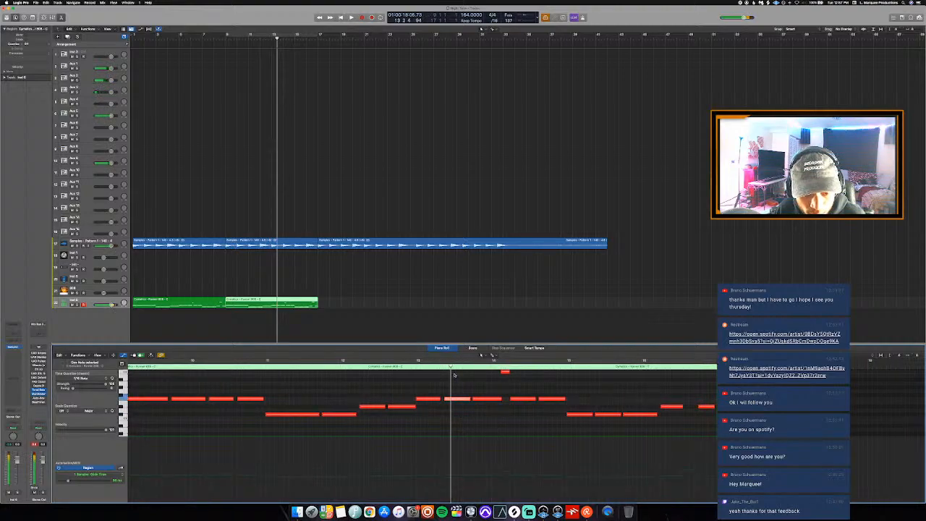
{"action": "key", "text": "space"}
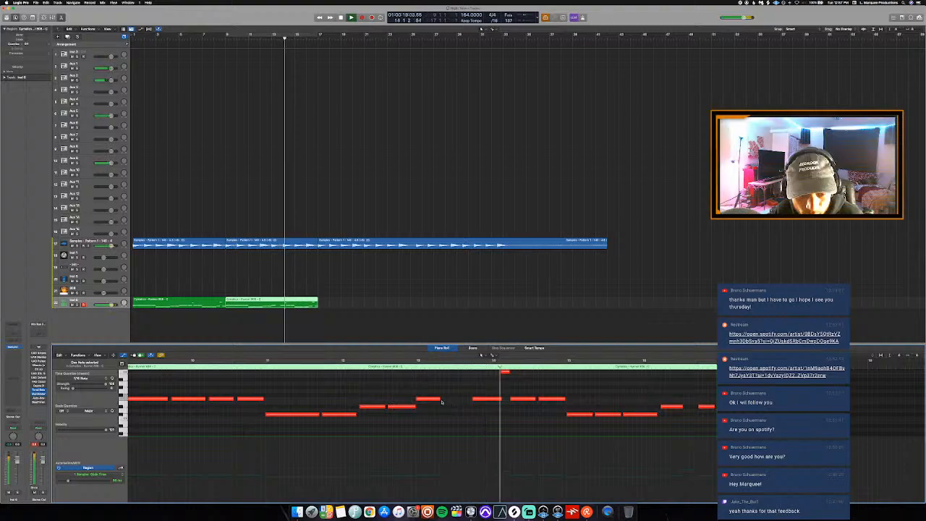
{"action": "left_click_drag", "start_coordinate": [442, 401], "coordinate": [467, 413]}
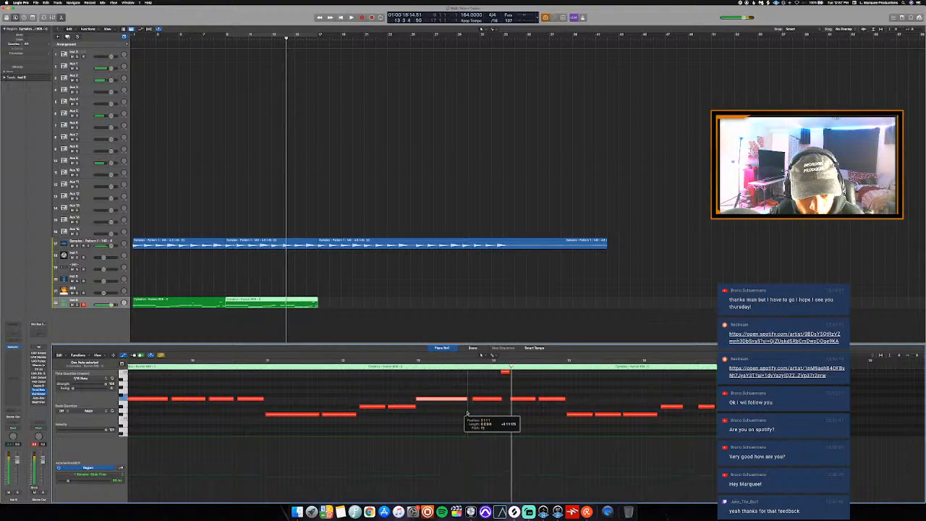
Align the start of the high note with bar 14 and stretch the long bar 13 note to meet its neighbour
{"action": "left_click", "coordinate": [412, 366]}
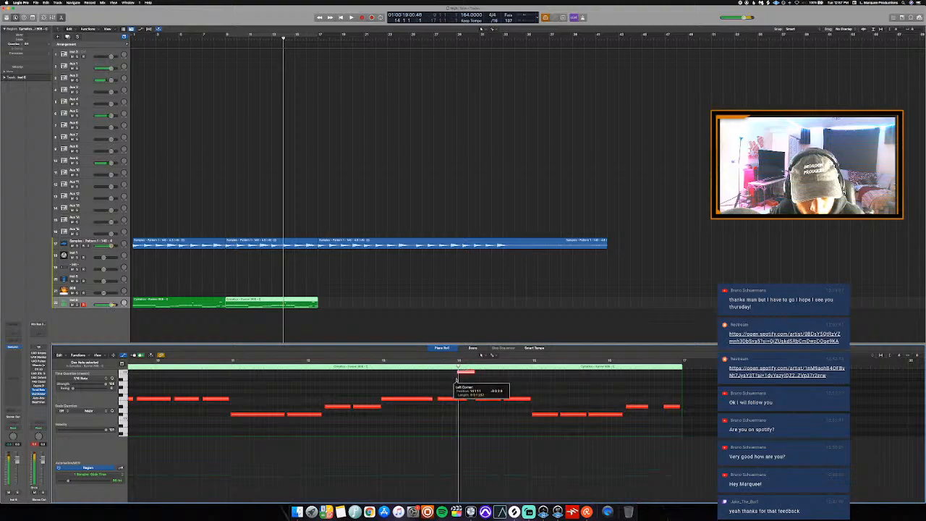
{"action": "left_click", "coordinate": [382, 367]}
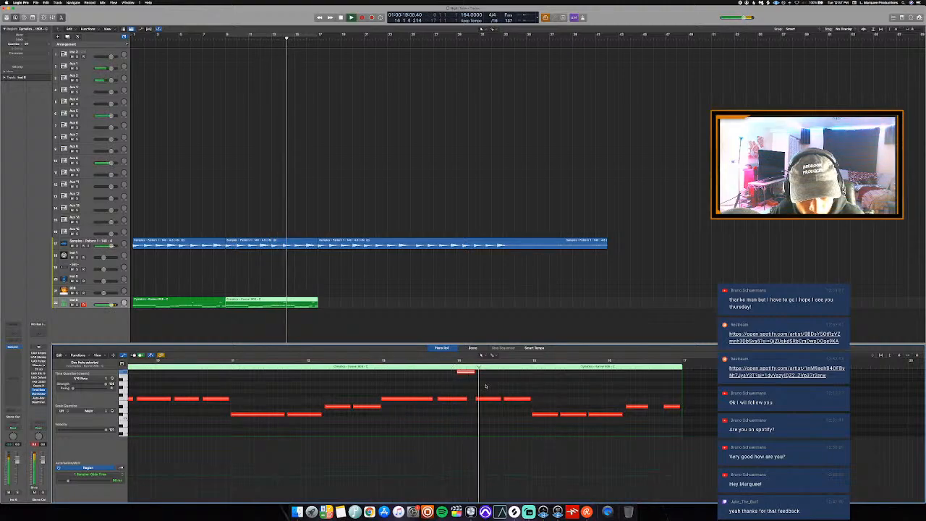
{"action": "left_click", "coordinate": [433, 400]}
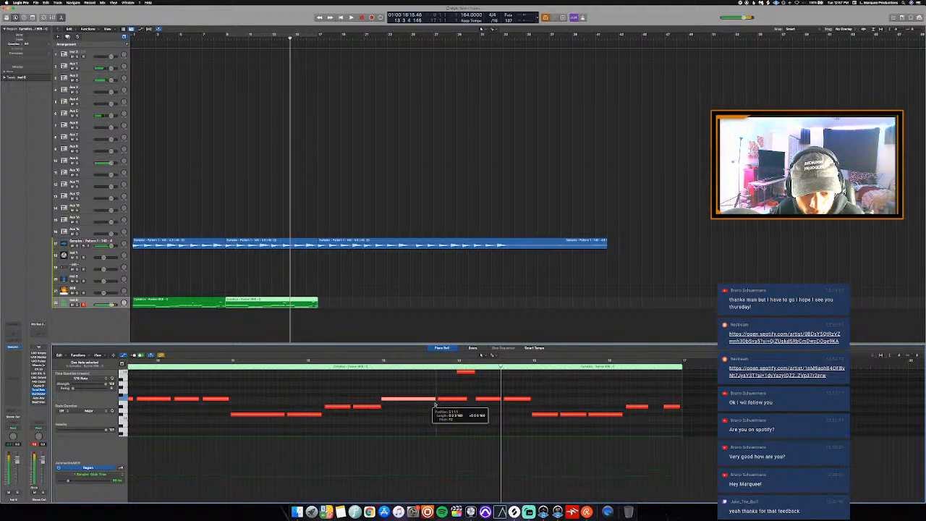
{"action": "left_click", "coordinate": [376, 366]}
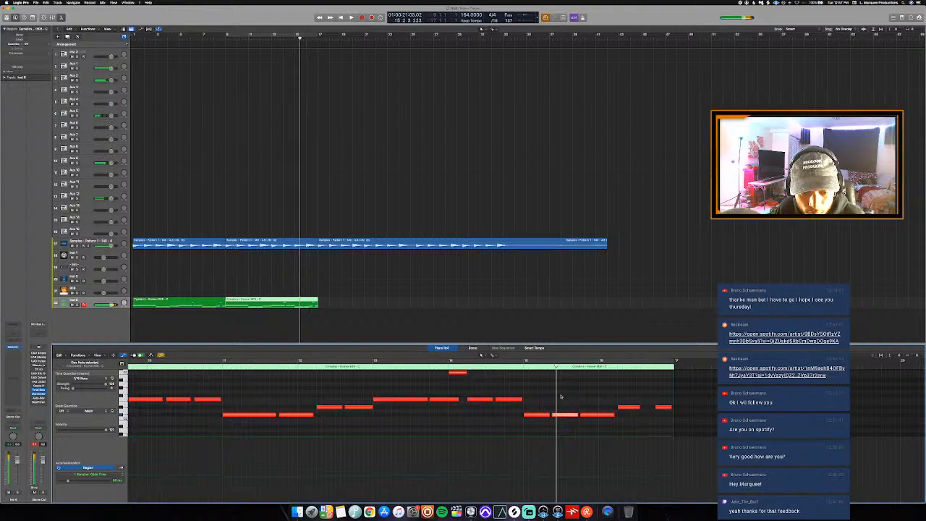
Delete the second low note in bar 15 and lengthen the first one up to the remaining low note
{"action": "left_click", "coordinate": [510, 370]}
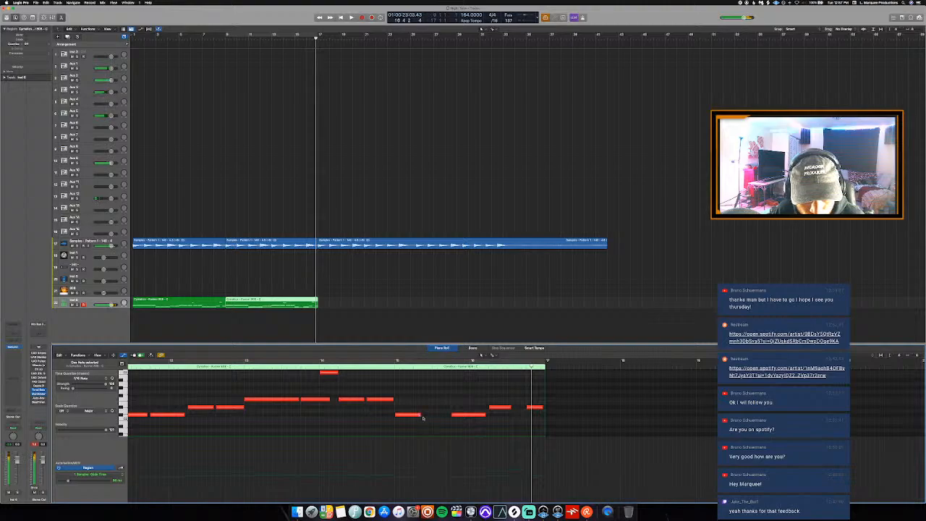
{"action": "left_click", "coordinate": [387, 368]}
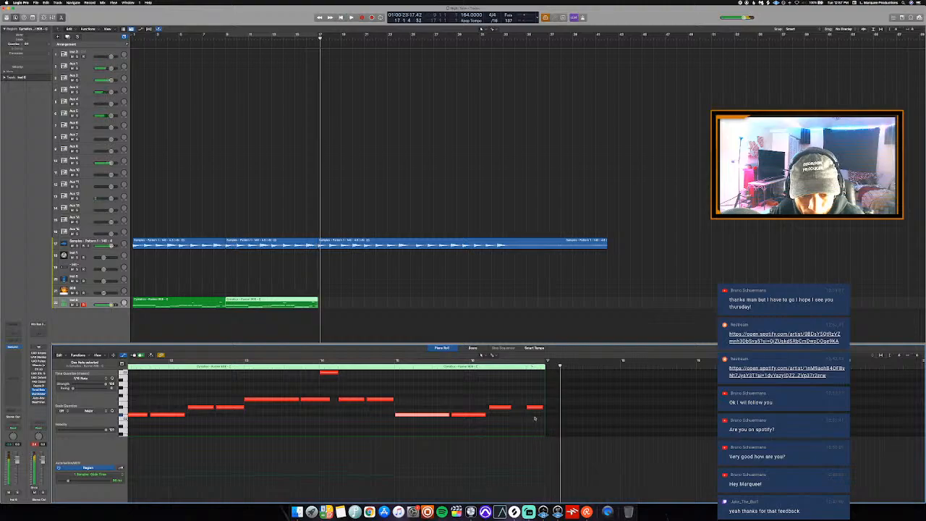
Replace the region's last note with three consecutive sixteenth notes at the same pitch, starting on beat 4 of bar 16
{"action": "key", "text": "p"}
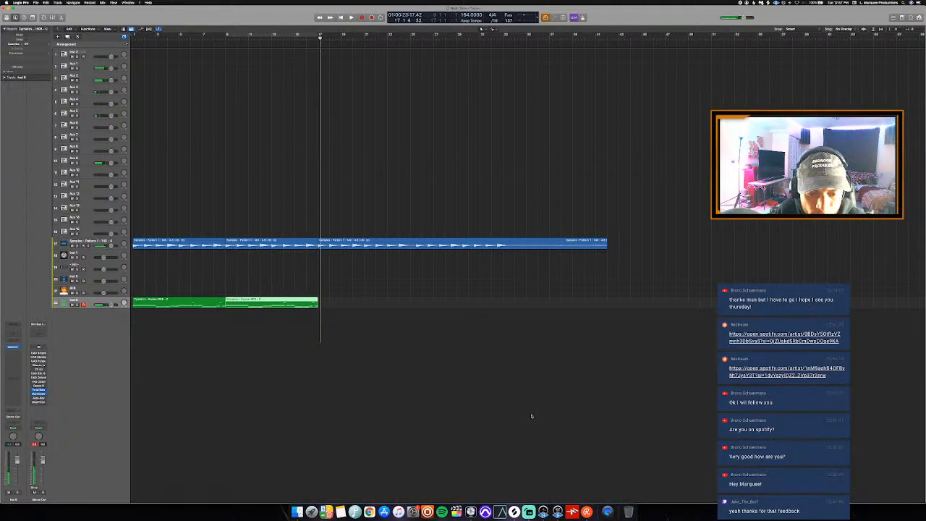
{"action": "key", "text": "p"}
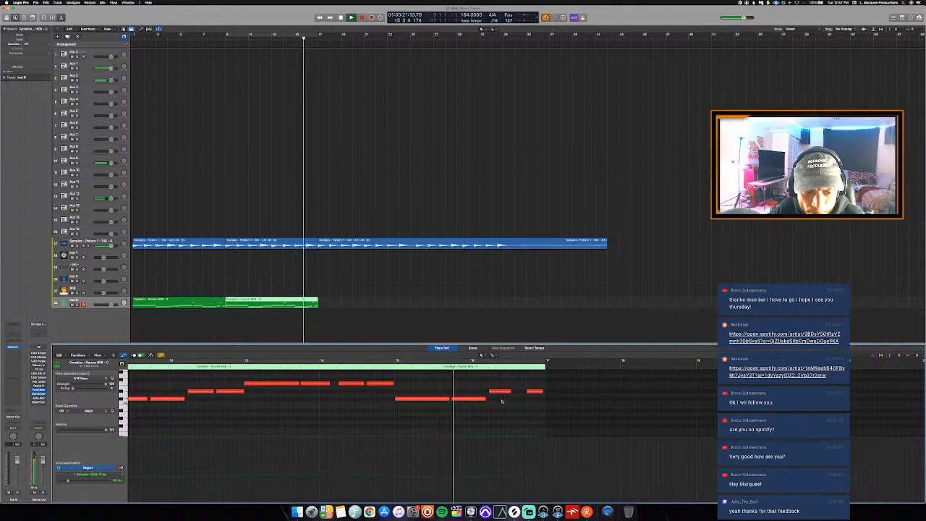
{"action": "key", "text": "t"}
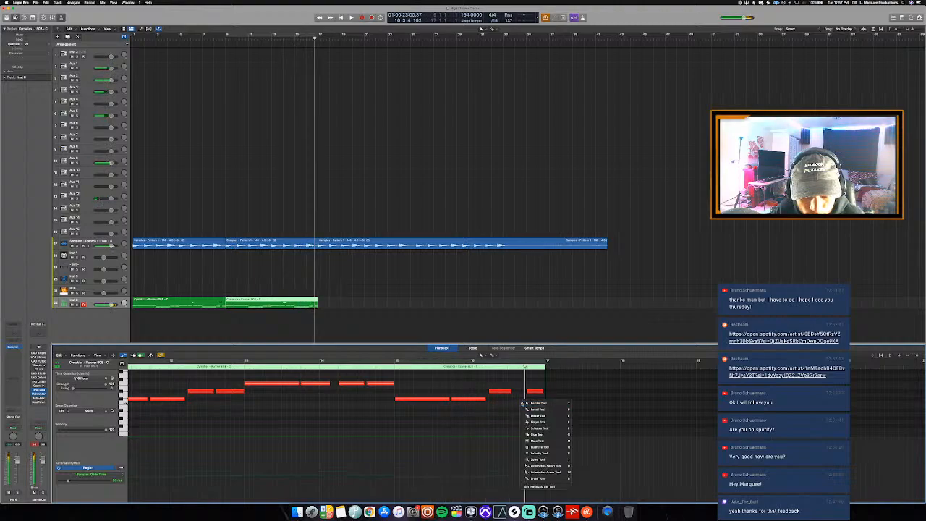
{"action": "key", "text": "p"}
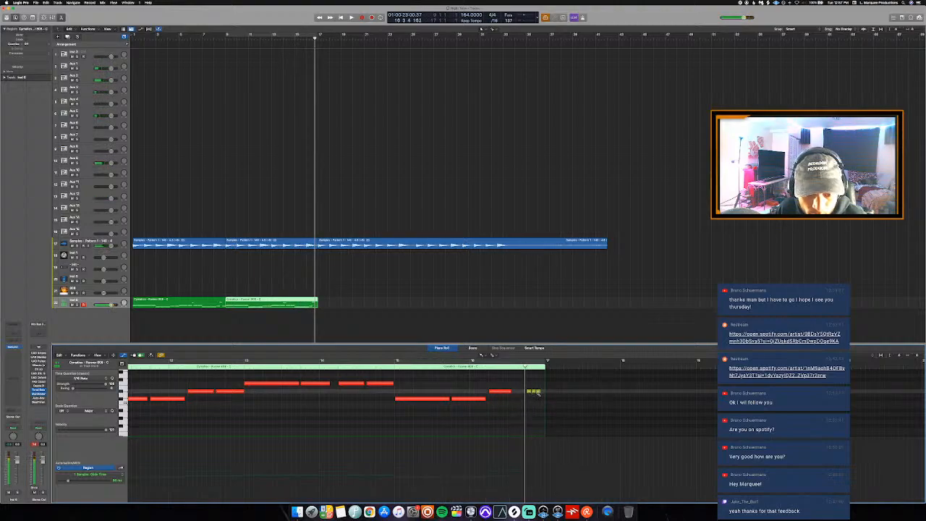
{"action": "key", "text": "space"}
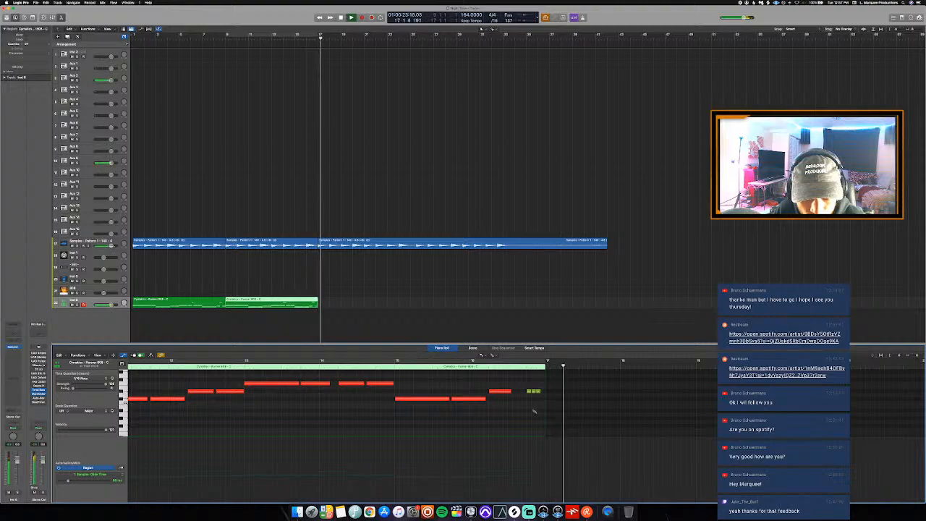
Raise the velocity of the three short notes at the end of bar 16 and play them back
{"action": "key", "text": "t"}
{"action": "key", "text": "t"}
{"action": "left_click_drag", "start_coordinate": [539, 439], "coordinate": [524, 387]}
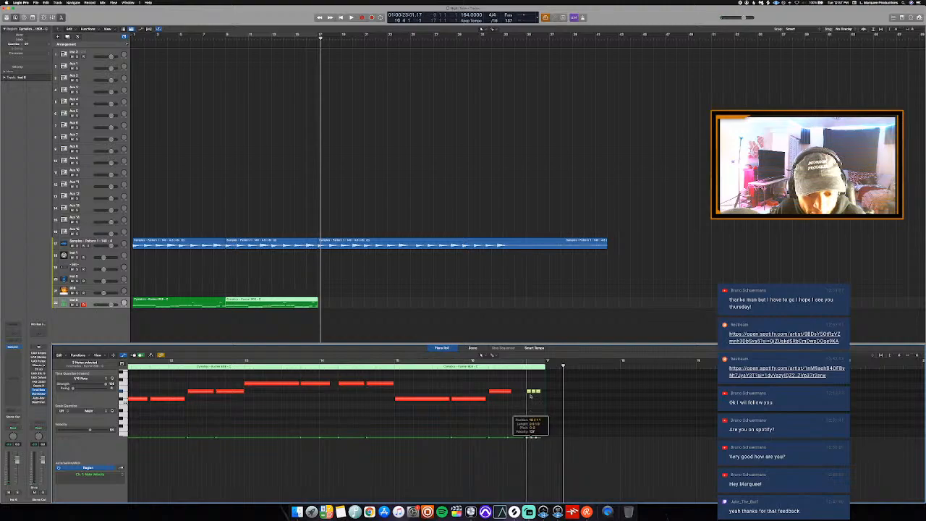
{"action": "key", "text": "space"}
Extend the last of the three short notes to the end of the 808 region
{"action": "scroll", "coordinate": [548, 388], "scroll_direction": "up", "scroll_amount": 2}
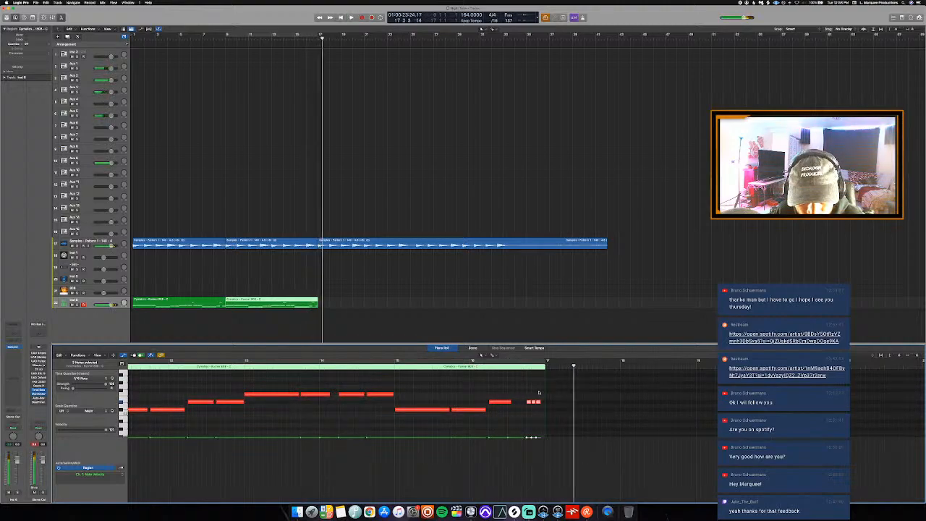
{"action": "right_click", "coordinate": [537, 402]}
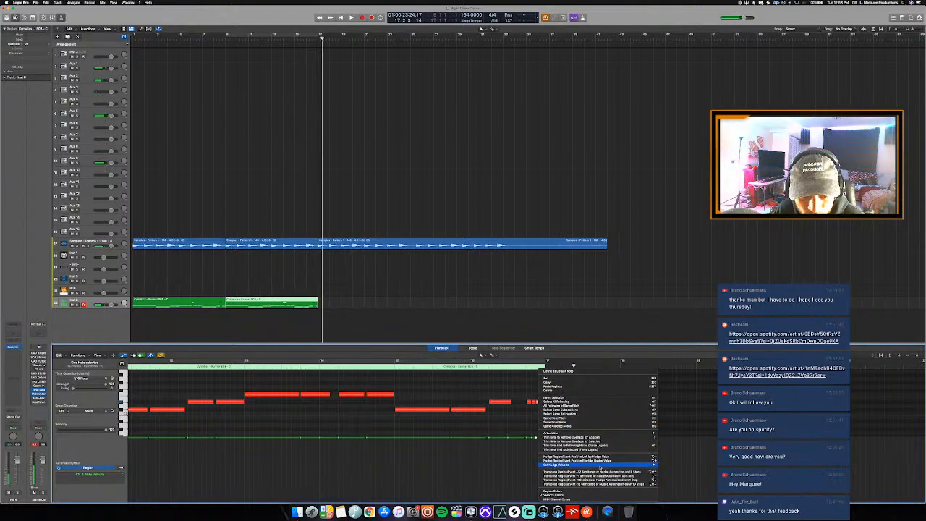
{"action": "left_click", "coordinate": [591, 447]}
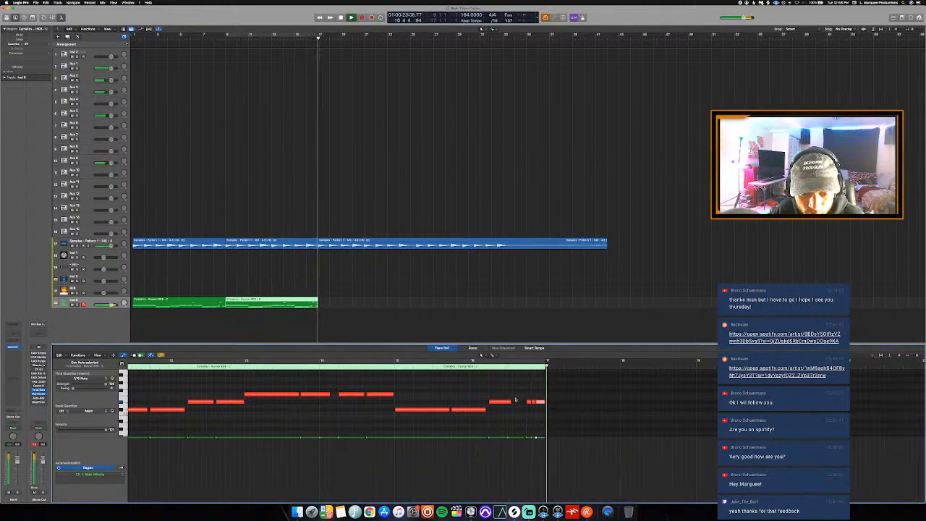
Cycle playback over bars 1 to 17 with the piano roll closed, and move the 808 track to the top of the track list
{"action": "key", "text": "c"}
{"action": "key", "text": "e"}
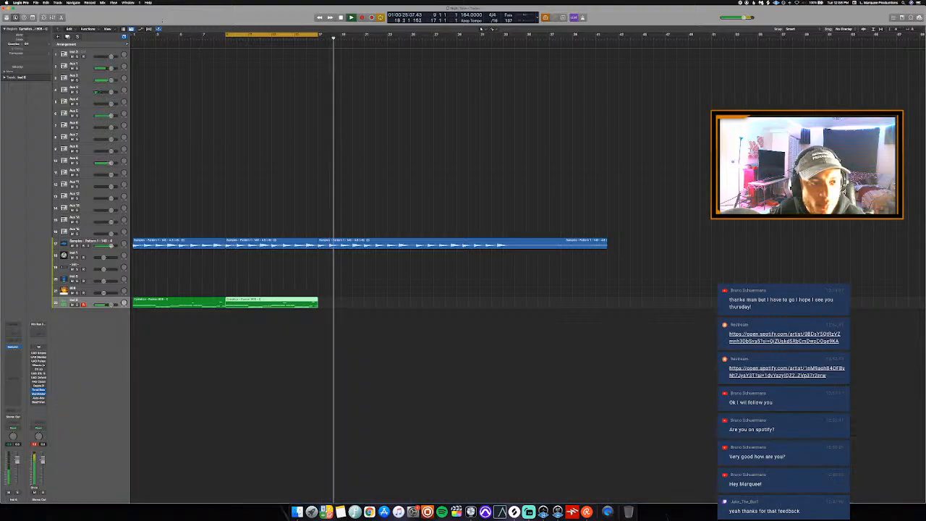
{"action": "left_click_drag", "start_coordinate": [135, 34], "coordinate": [317, 65]}
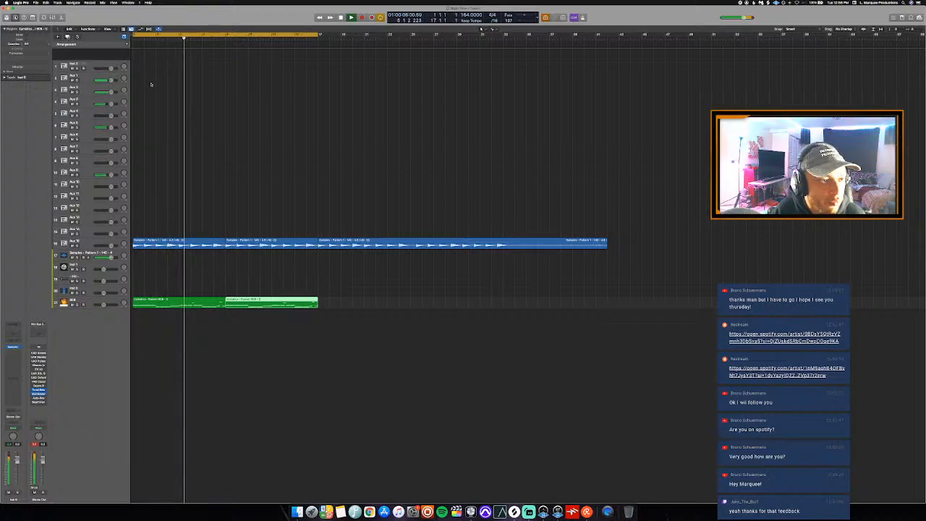
{"action": "left_click_drag", "start_coordinate": [151, 85], "coordinate": [151, 84]}
Look at the Omnisphere instrument on its track and close its window
{"action": "left_click", "coordinate": [85, 292]}
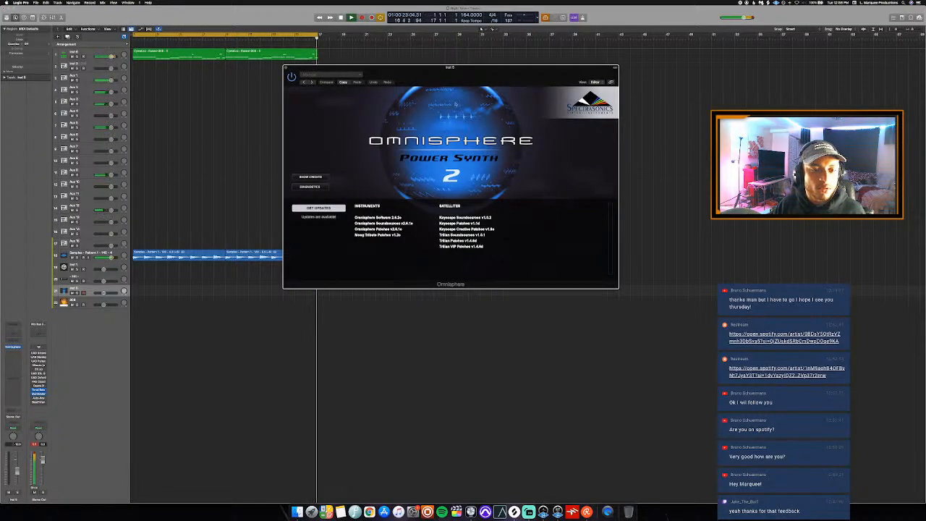
{"action": "left_click_drag", "start_coordinate": [293, 67], "coordinate": [343, 134]}
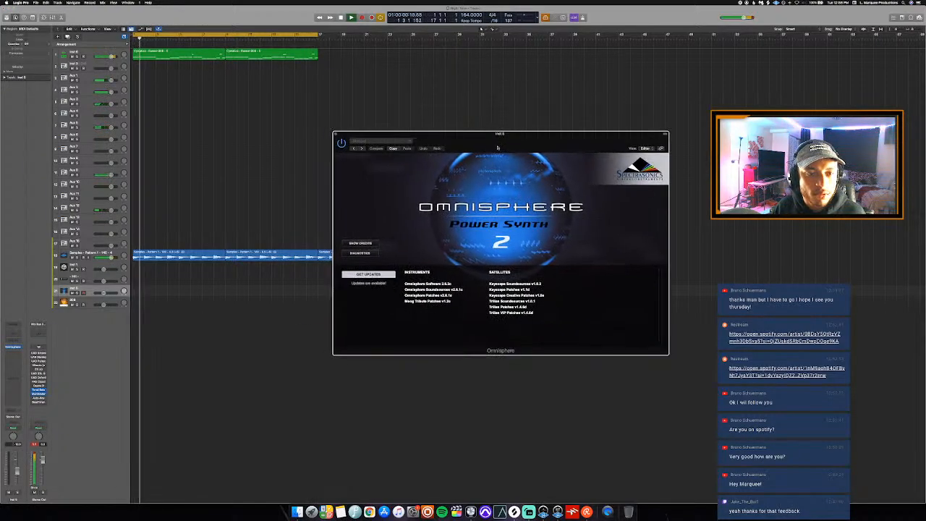
{"action": "left_click", "coordinate": [335, 134]}
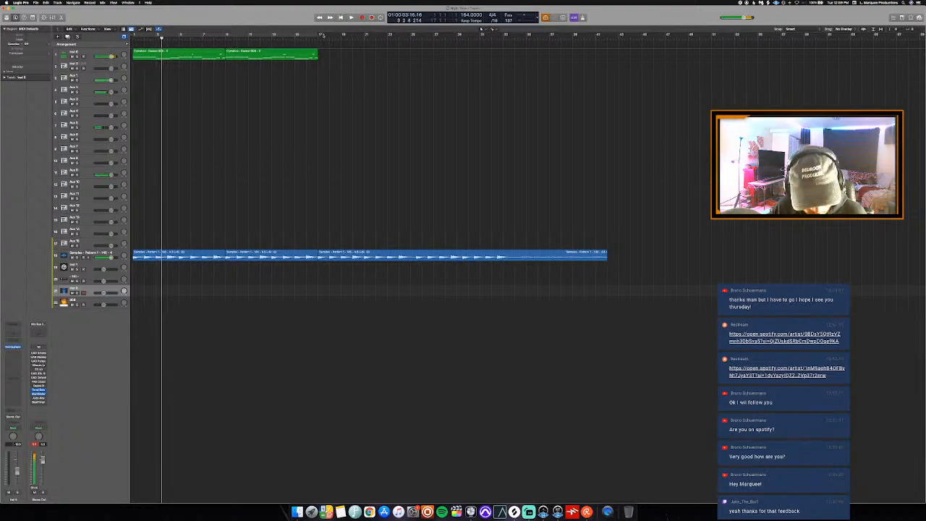
Set the cycle range to bars 17 to 26 and open the Komplete Kontrol track's instrument with its sound filters shown
{"action": "left_click_drag", "start_coordinate": [320, 34], "coordinate": [422, 63]}
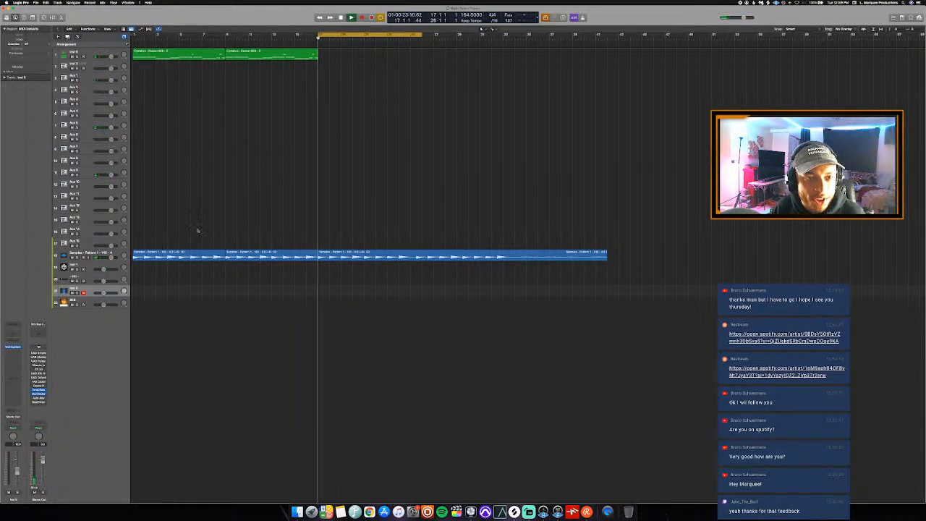
{"action": "left_click", "coordinate": [91, 267]}
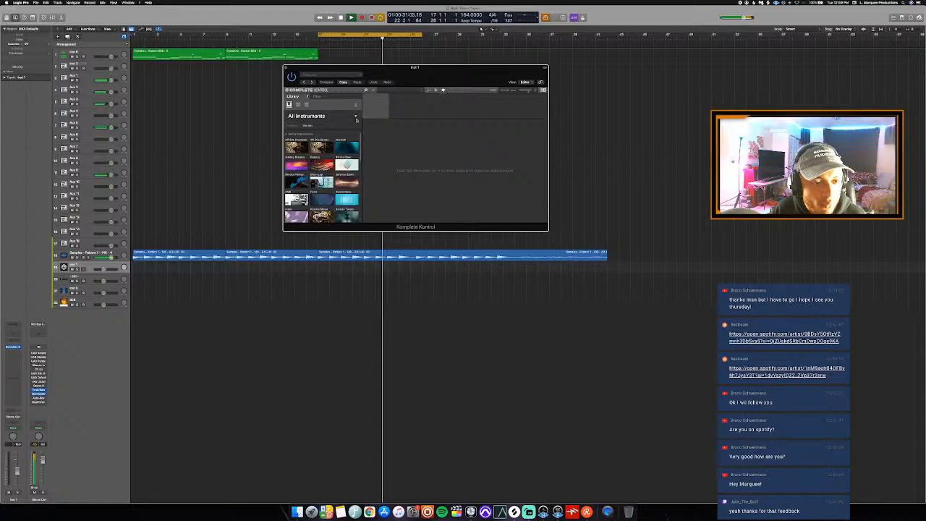
{"action": "left_click", "coordinate": [355, 116]}
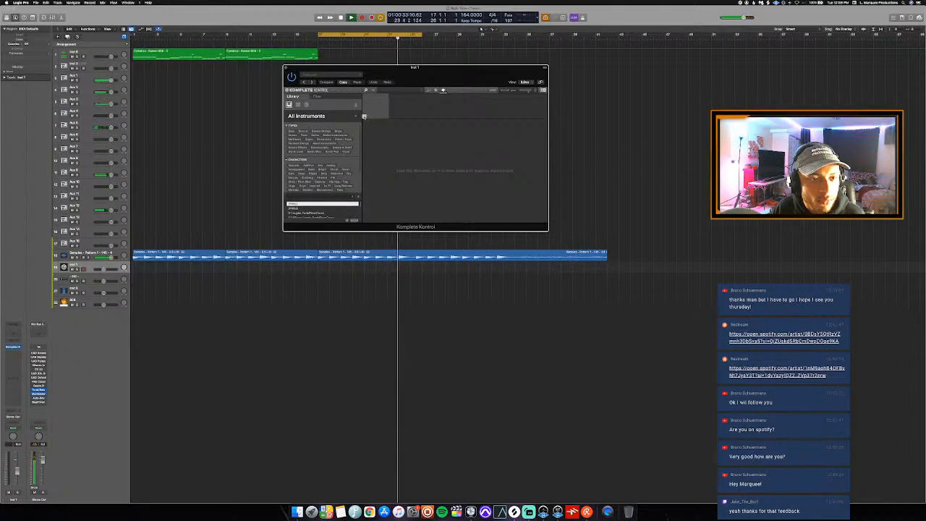
Turn off cycling, stop playback and cut the sample audio off at bar 25, deleting everything after it
{"action": "left_click", "coordinate": [418, 36]}
{"action": "key", "text": "space"}
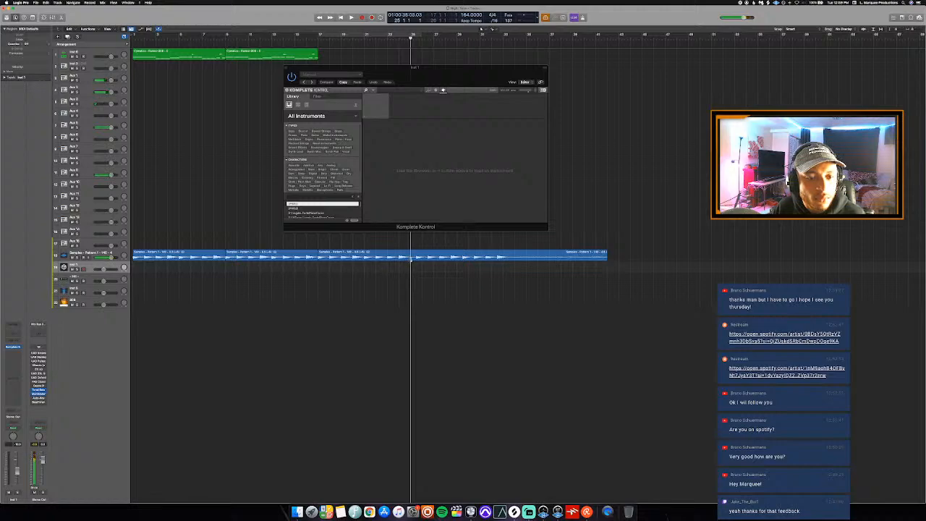
{"action": "left_click", "coordinate": [411, 257]}
{"action": "key", "text": "Delete"}
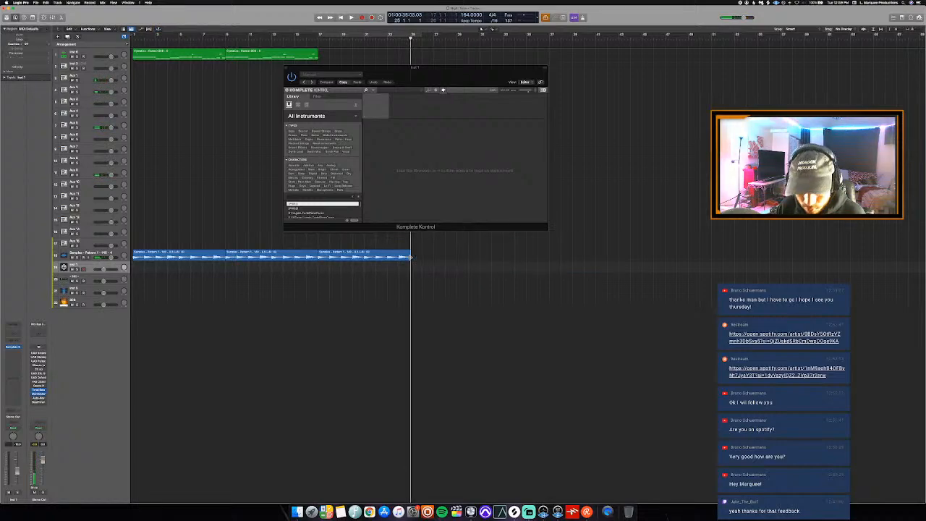
Undo the last deletion, split the end of the sample audio at bar 34 and delete the piece between bars 25 and 34
{"action": "key", "text": "super+z"}
{"action": "key", "text": "space"}
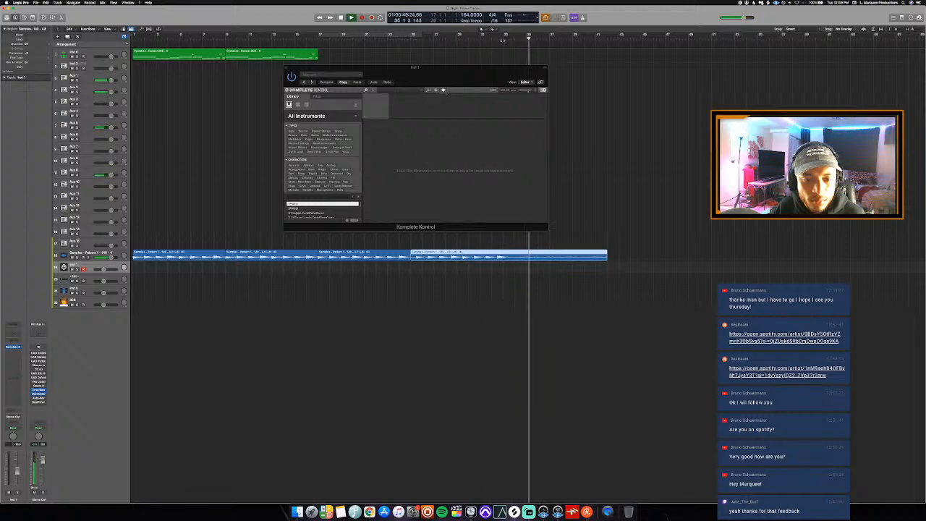
{"action": "left_click", "coordinate": [502, 39]}
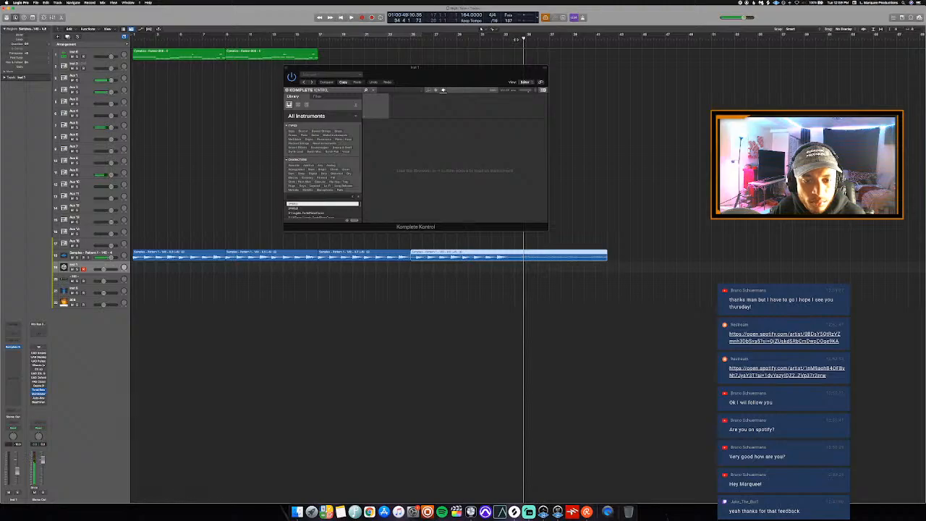
{"action": "left_click", "coordinate": [515, 39]}
{"action": "left_click_drag", "start_coordinate": [515, 259], "coordinate": [506, 258]}
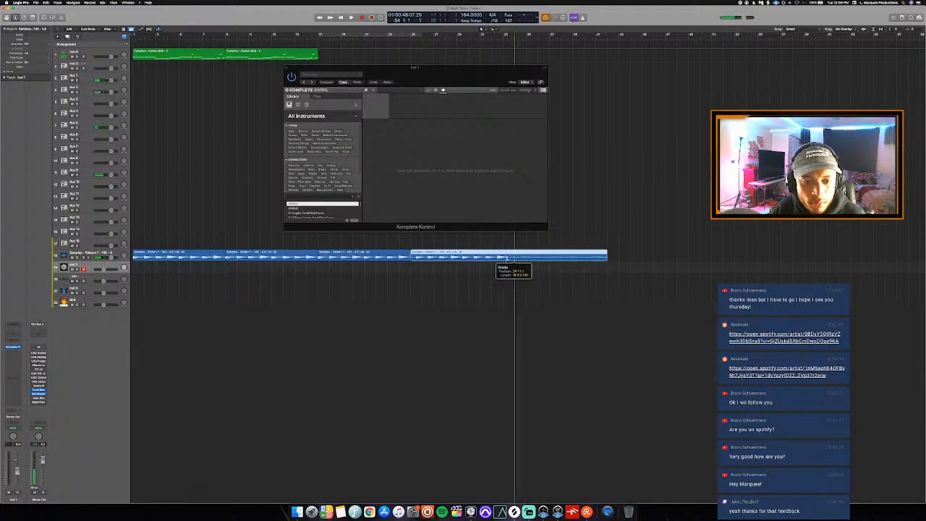
{"action": "key", "text": "Delete"}
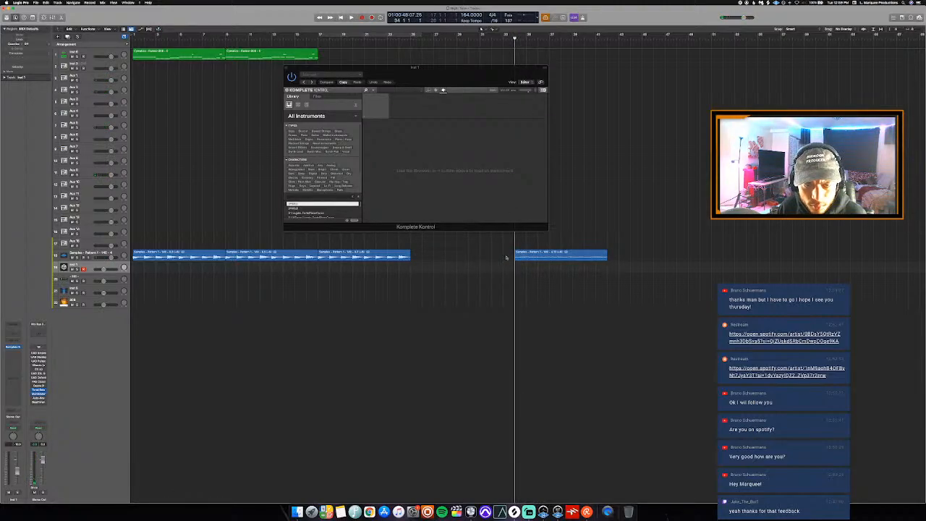
Move the remaining sample region to start at bar 33 and listen to it through to its end
{"action": "key", "text": "comma"}
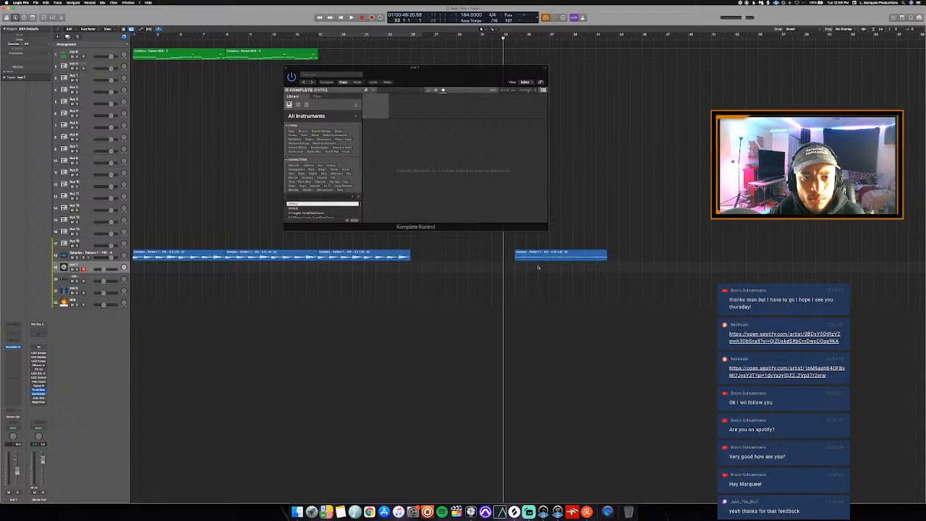
{"action": "right_click", "coordinate": [543, 257]}
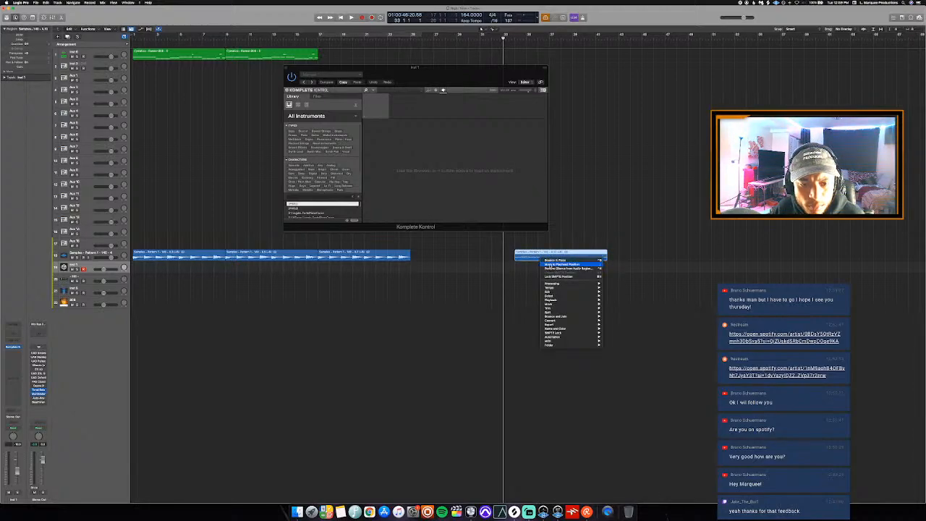
{"action": "left_click", "coordinate": [550, 265]}
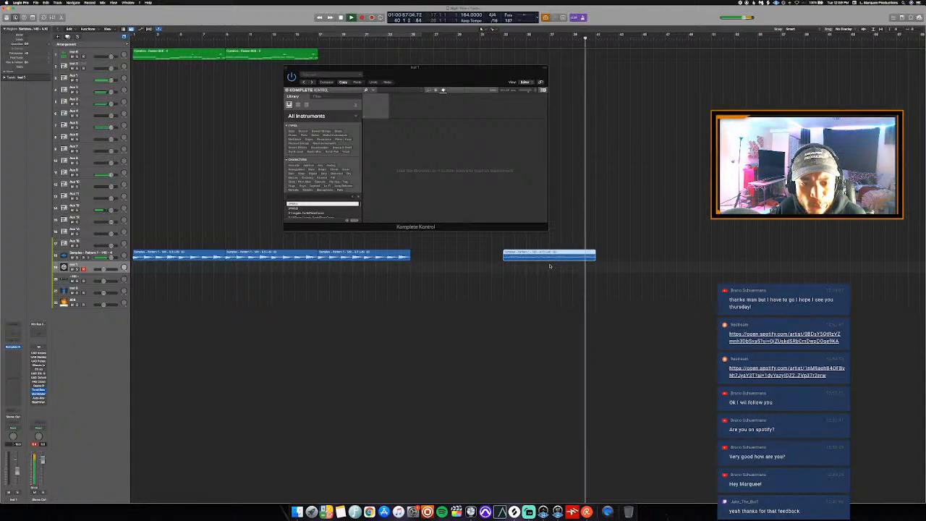
{"action": "key", "text": "space"}
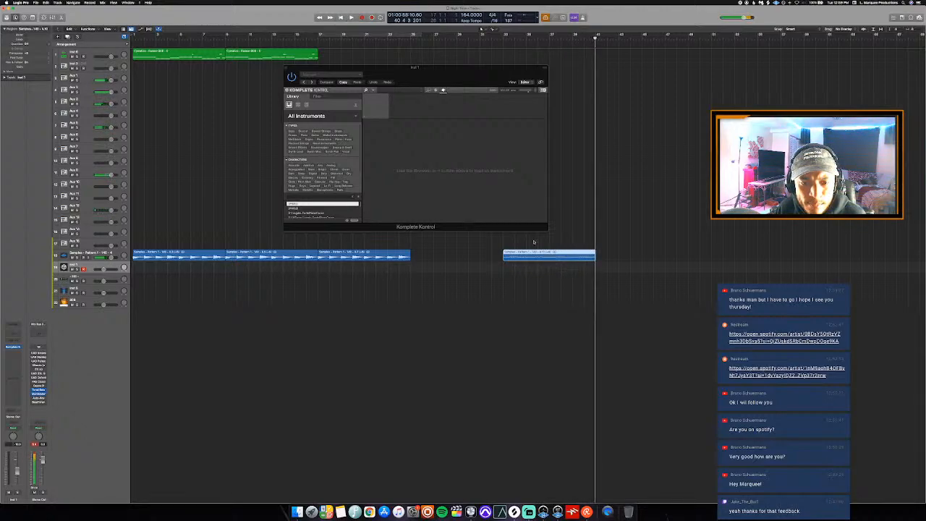
Move the detached sample region to start at bar 25 and cycle playback over bars 25 to 33
{"action": "left_click", "coordinate": [412, 37]}
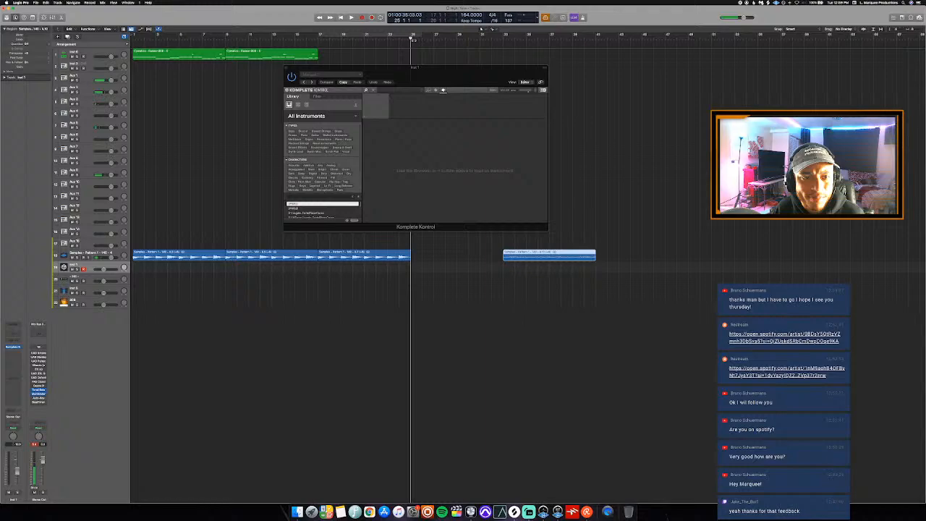
{"action": "right_click", "coordinate": [558, 252]}
{"action": "left_click", "coordinate": [469, 134]}
{"action": "key", "text": "semicolon"}
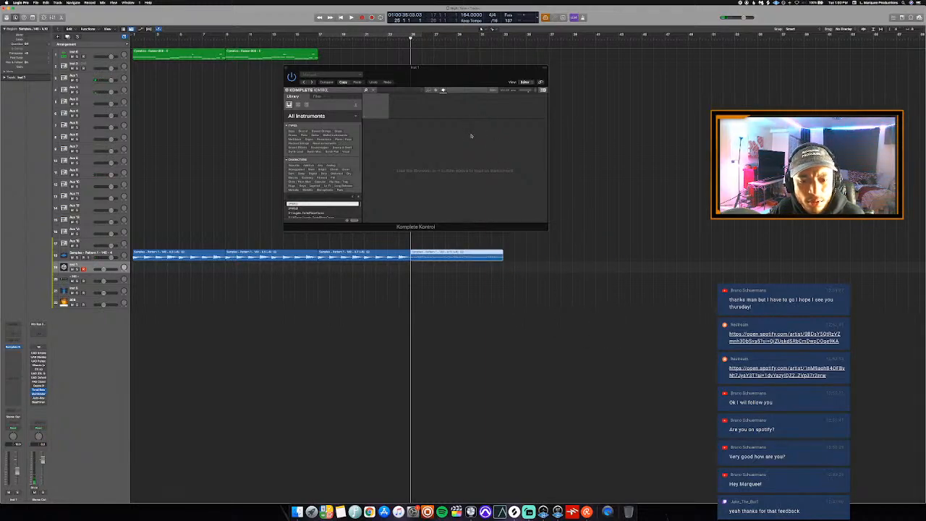
{"action": "left_click_drag", "start_coordinate": [412, 35], "coordinate": [507, 67]}
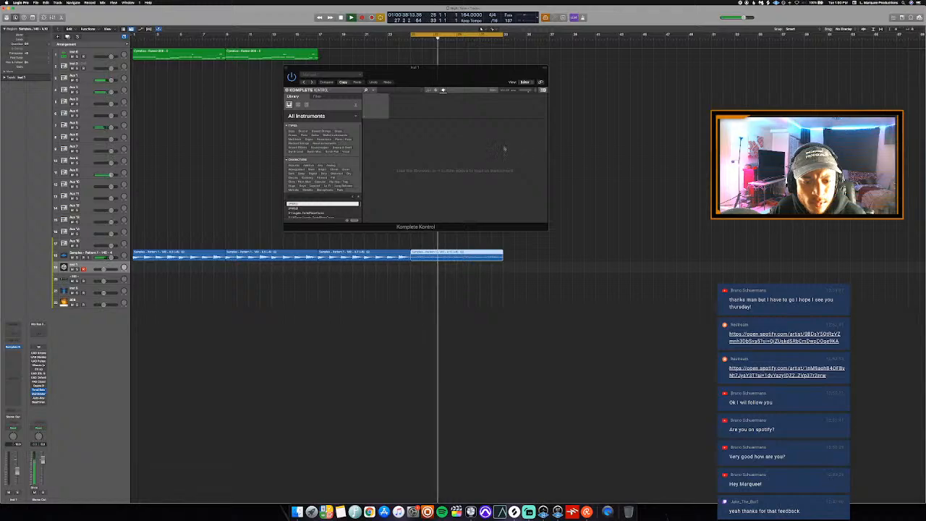
Load Massive from the Native Instruments plug-ins into Komplete Kontrol and browse its preset banks
{"action": "left_click", "coordinate": [365, 117]}
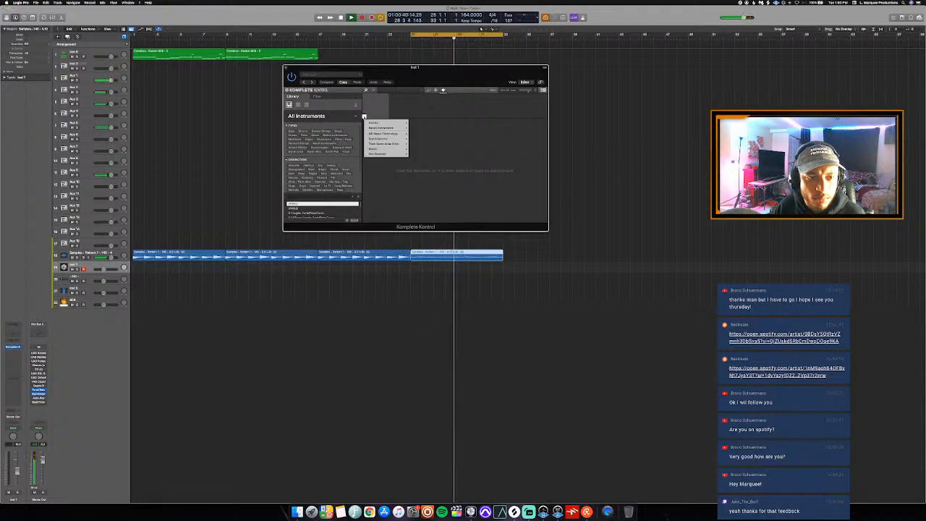
{"action": "mouse_move", "coordinate": [397, 139]}
{"action": "left_click", "coordinate": [386, 114]}
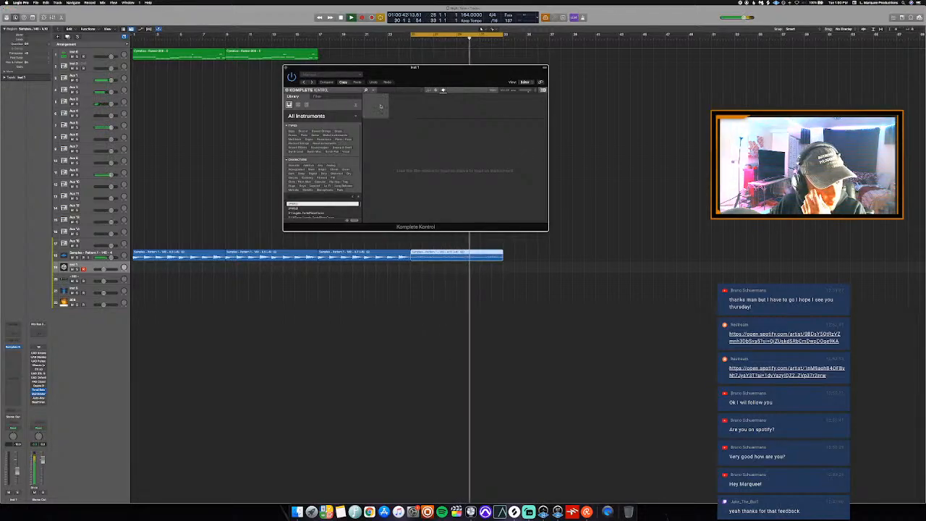
{"action": "left_click", "coordinate": [364, 117]}
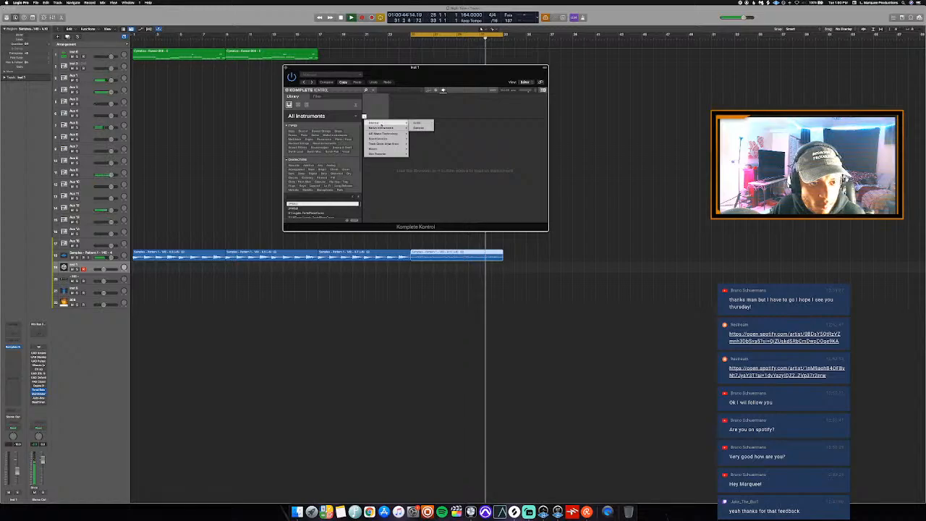
{"action": "mouse_move", "coordinate": [383, 128]}
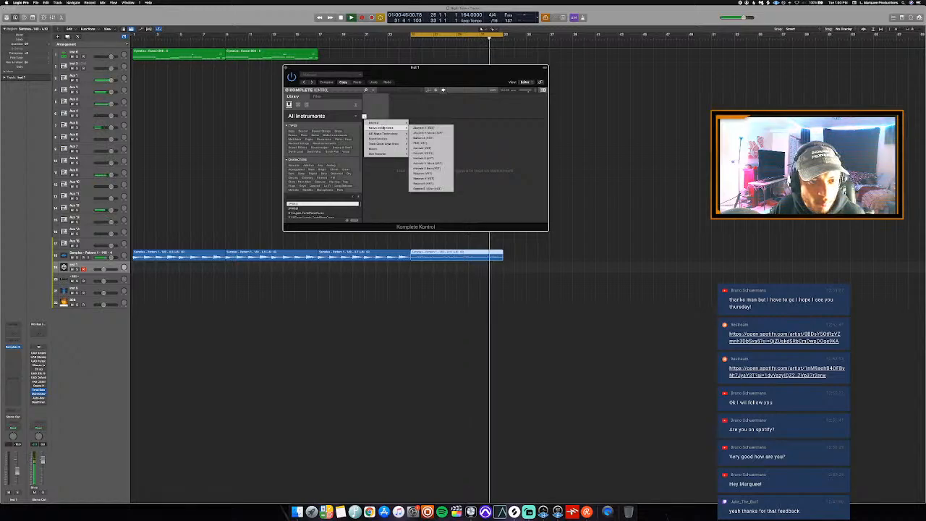
{"action": "left_click", "coordinate": [431, 173]}
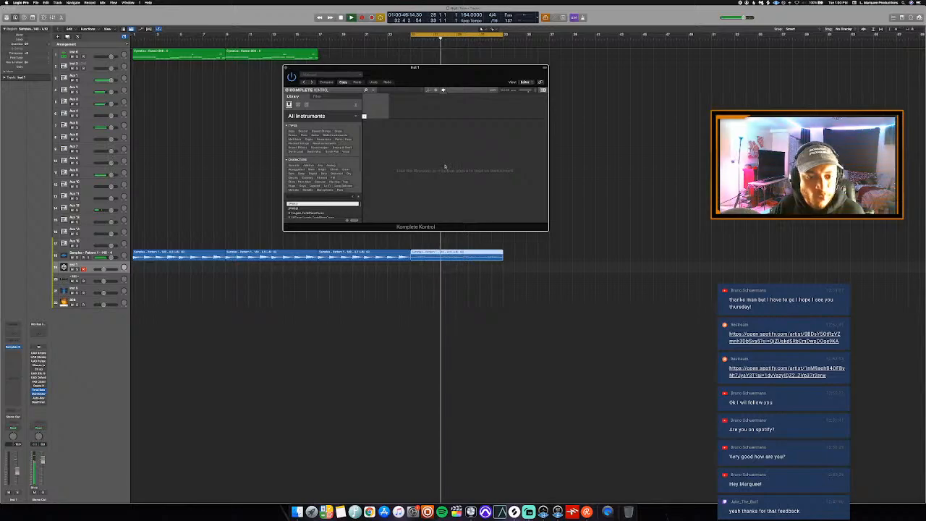
{"action": "left_click", "coordinate": [452, 91]}
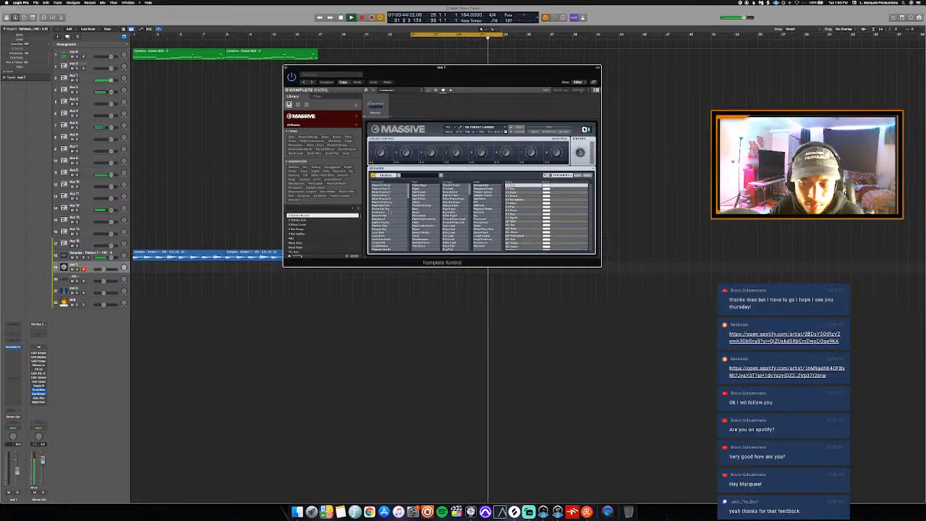
{"action": "scroll", "coordinate": [385, 223], "scroll_direction": "down", "scroll_amount": 2}
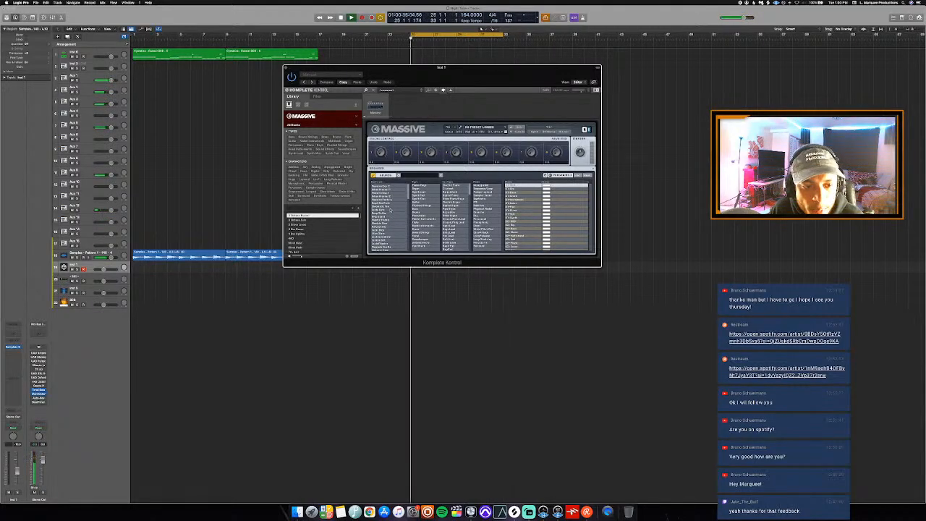
{"action": "scroll", "coordinate": [390, 211], "scroll_direction": "down", "scroll_amount": 3}
{"action": "scroll", "coordinate": [391, 210], "scroll_direction": "down", "scroll_amount": 3}
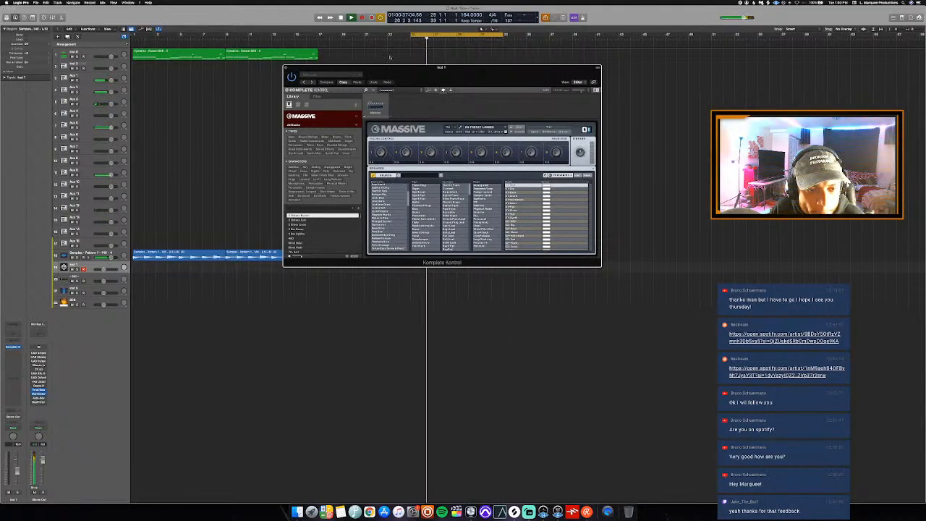
Set the cycle range to bars 17 to 33 and restart playback, moving the instrument window clear of the arrangement
{"action": "left_click_drag", "start_coordinate": [323, 34], "coordinate": [539, 36]}
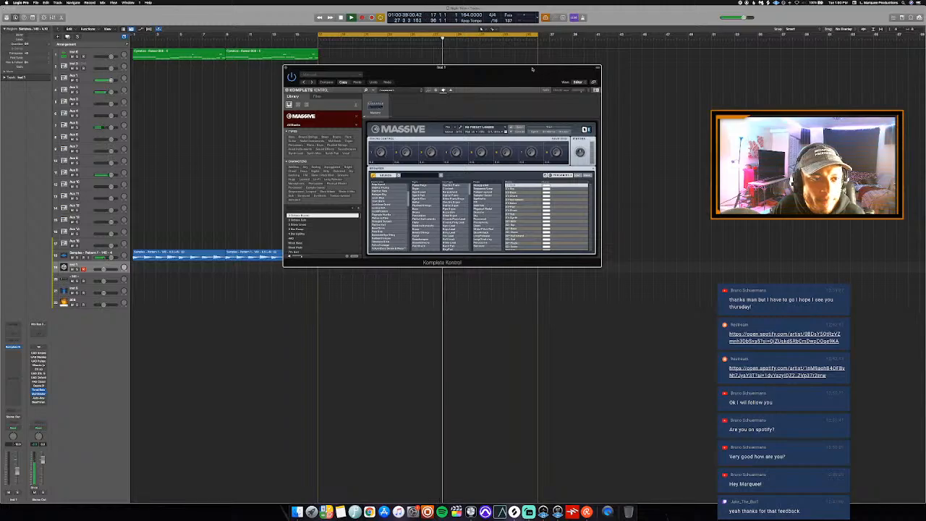
{"action": "key", "text": "space"}
{"action": "key", "text": "space"}
{"action": "left_click_drag", "start_coordinate": [502, 78], "coordinate": [508, 275]}
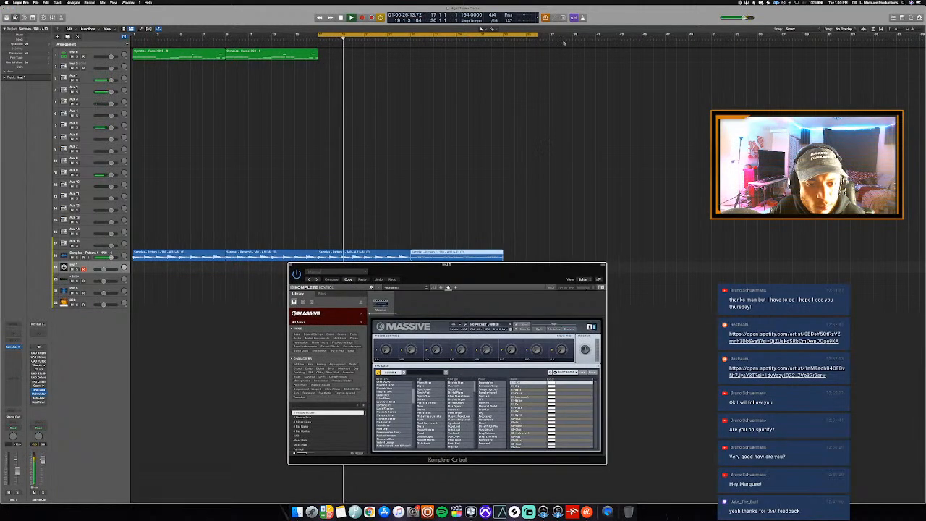
{"action": "left_click_drag", "start_coordinate": [539, 35], "coordinate": [503, 35]}
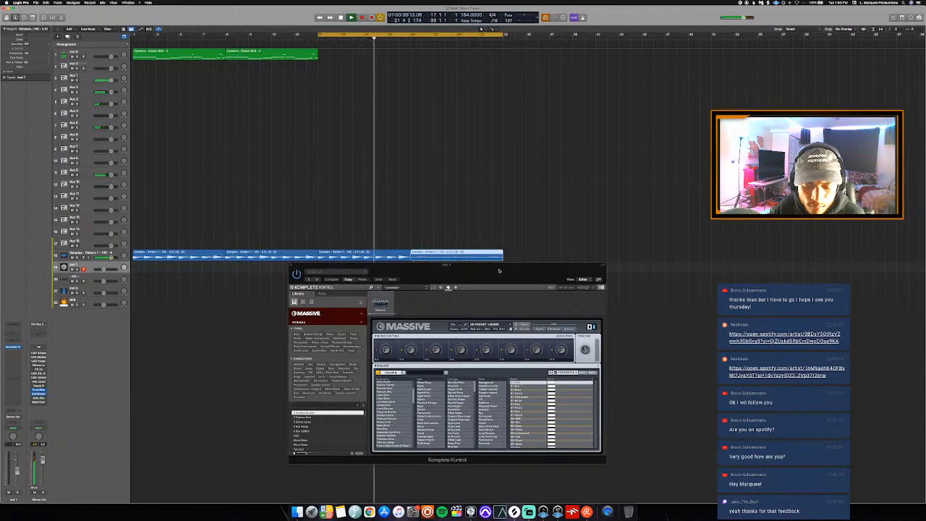
Load the Generator preset from one of Massive's sound banks and record a part with it from bar 17 to bar 25
{"action": "left_click_drag", "start_coordinate": [499, 287], "coordinate": [542, 99]}
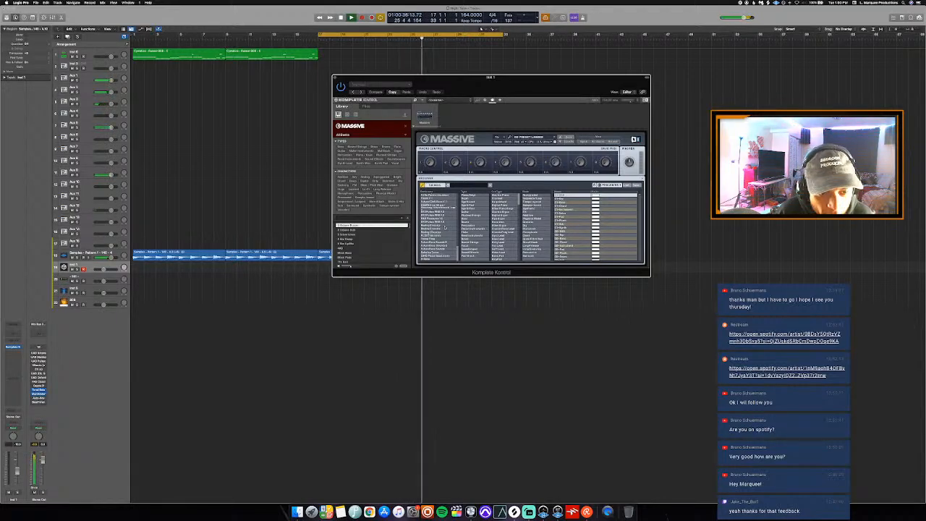
{"action": "left_click", "coordinate": [435, 218]}
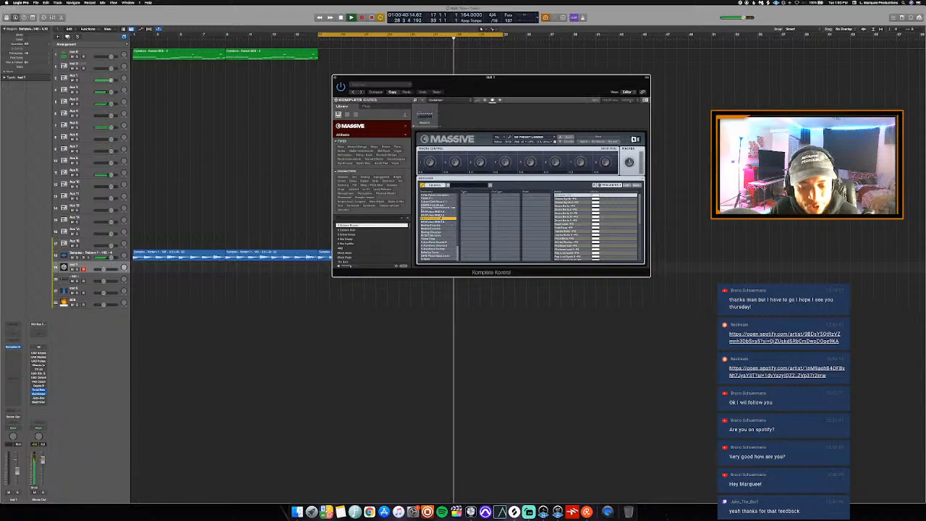
{"action": "left_click", "coordinate": [438, 215]}
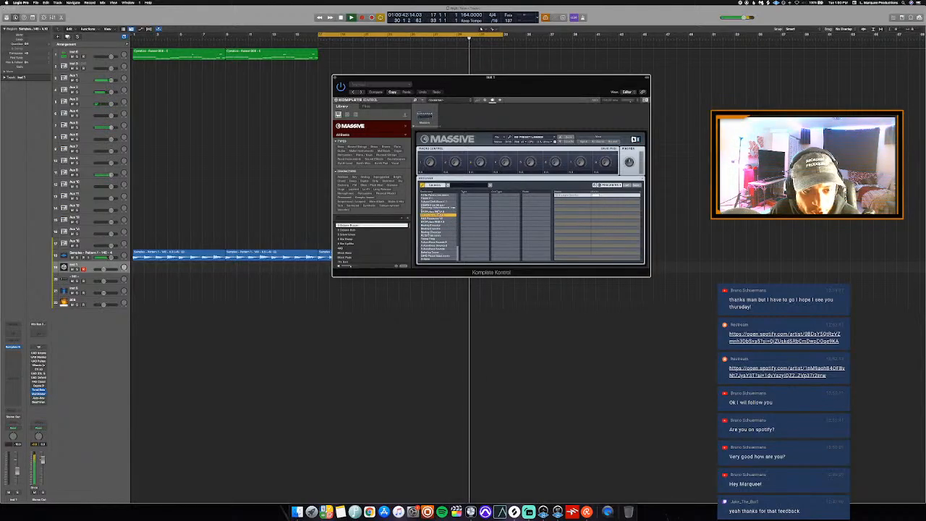
{"action": "left_click", "coordinate": [437, 211]}
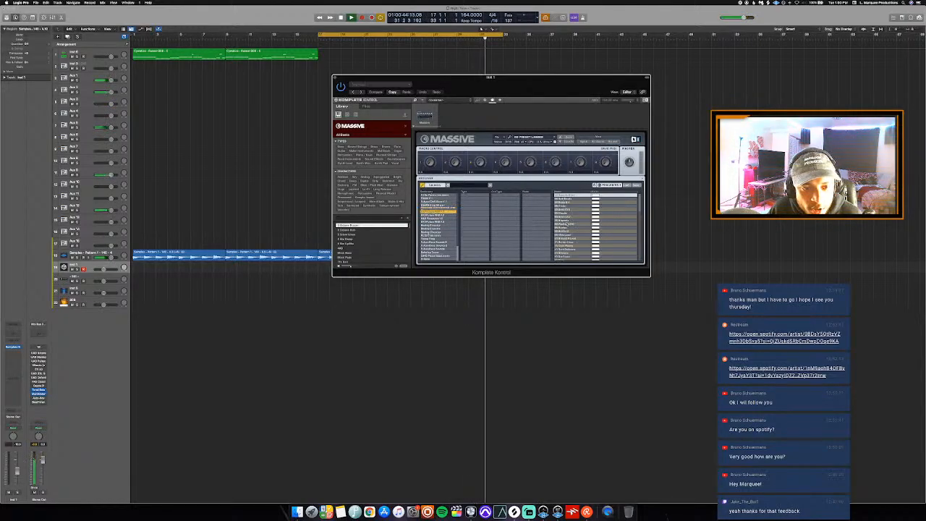
{"action": "scroll", "coordinate": [574, 225], "scroll_direction": "down", "scroll_amount": 3}
{"action": "scroll", "coordinate": [573, 225], "scroll_direction": "up", "scroll_amount": 3}
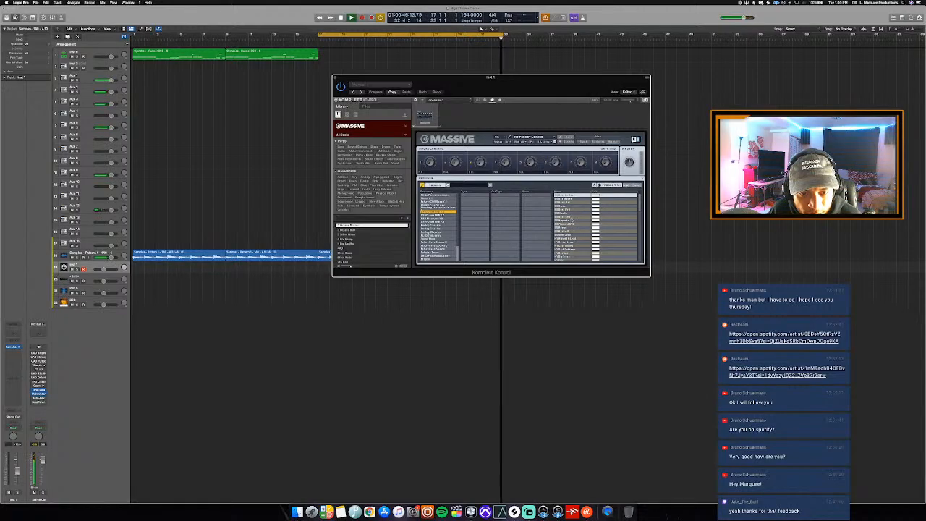
{"action": "left_click", "coordinate": [570, 217]}
{"action": "double_click", "coordinate": [571, 218]}
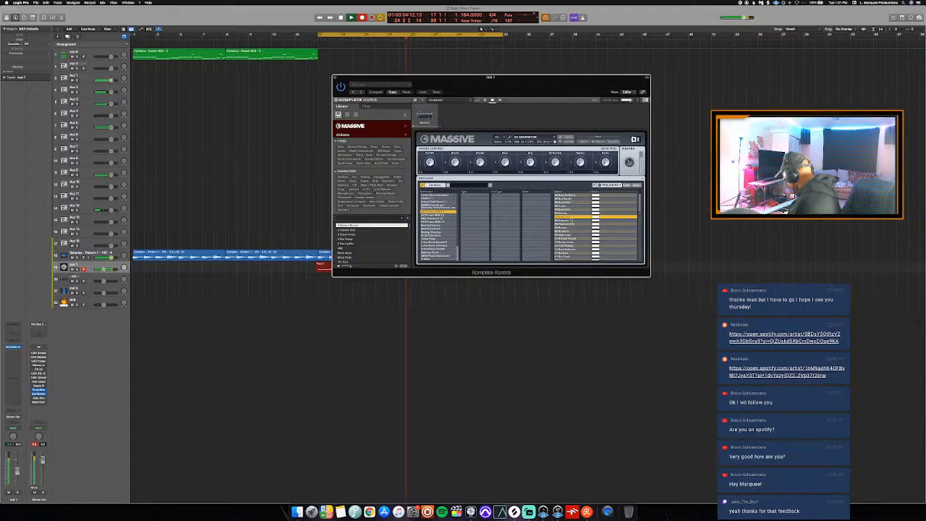
{"action": "key", "text": "space"}
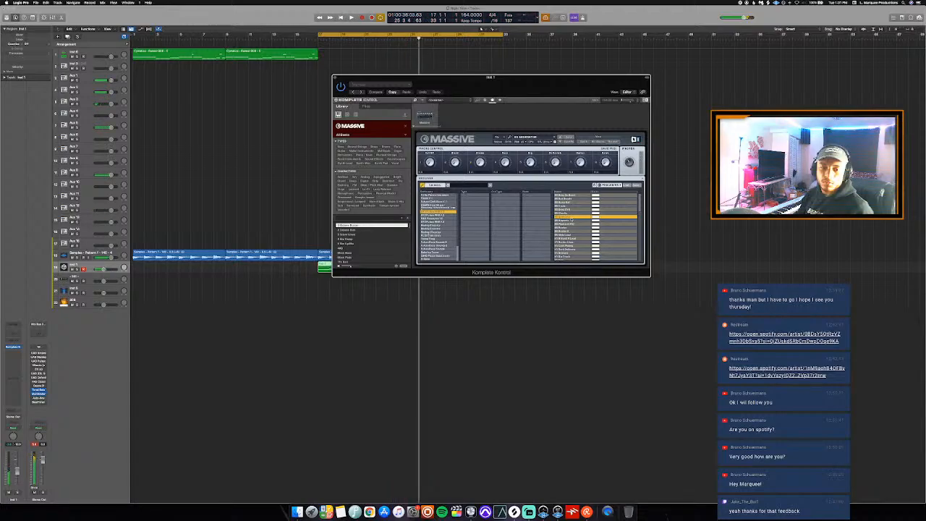
Solo the recorded part, audition neighbouring Massive presets during playback, and close the instrument window on the chosen one
{"action": "key", "text": "space"}
{"action": "key", "text": "s"}
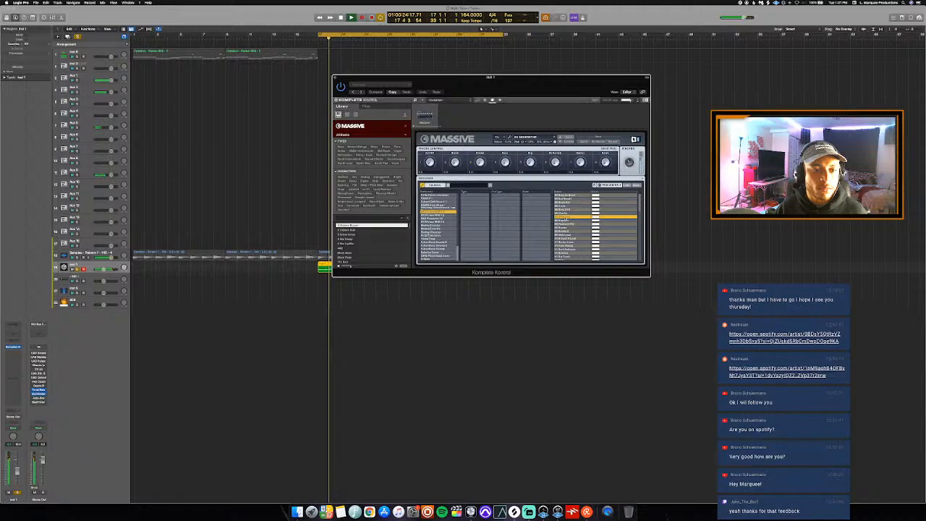
{"action": "double_click", "coordinate": [565, 214]}
{"action": "double_click", "coordinate": [566, 210]}
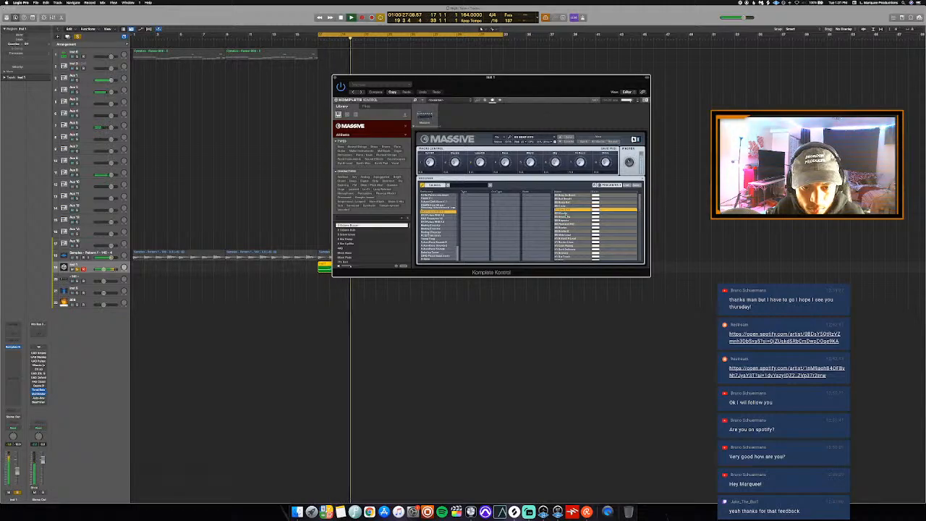
{"action": "double_click", "coordinate": [566, 214]}
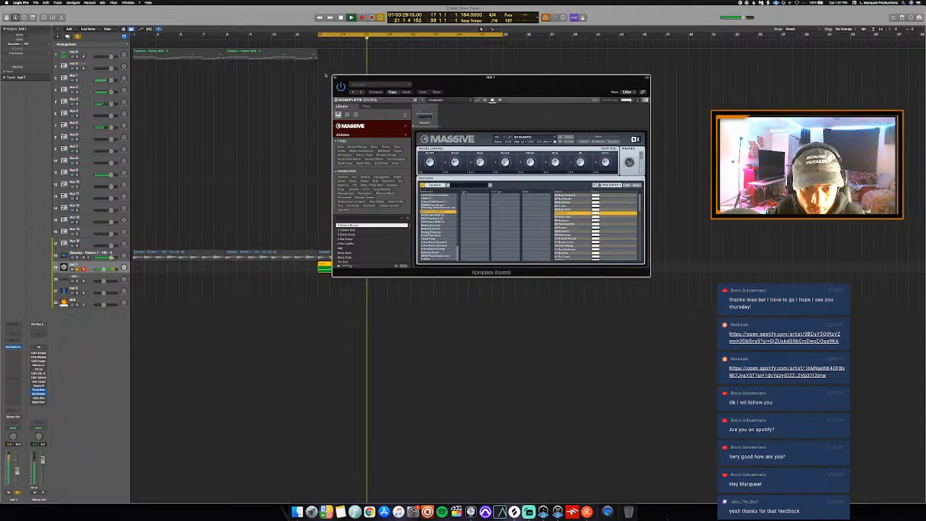
{"action": "left_click", "coordinate": [335, 78]}
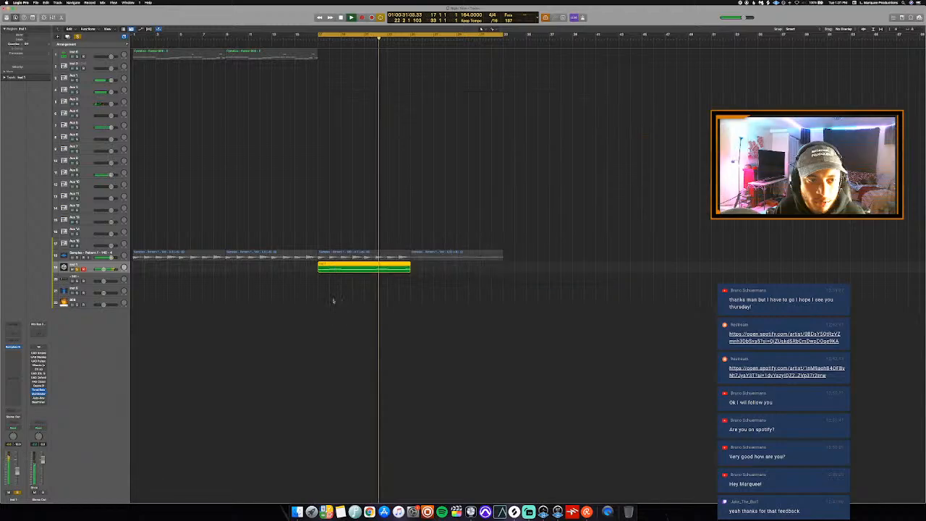
Open the recorded Massive region in the piano roll and replay it from the start of the cycle
{"action": "left_click", "coordinate": [334, 301]}
{"action": "double_click", "coordinate": [335, 267]}
{"action": "key", "text": "space"}
{"action": "key", "text": "space"}
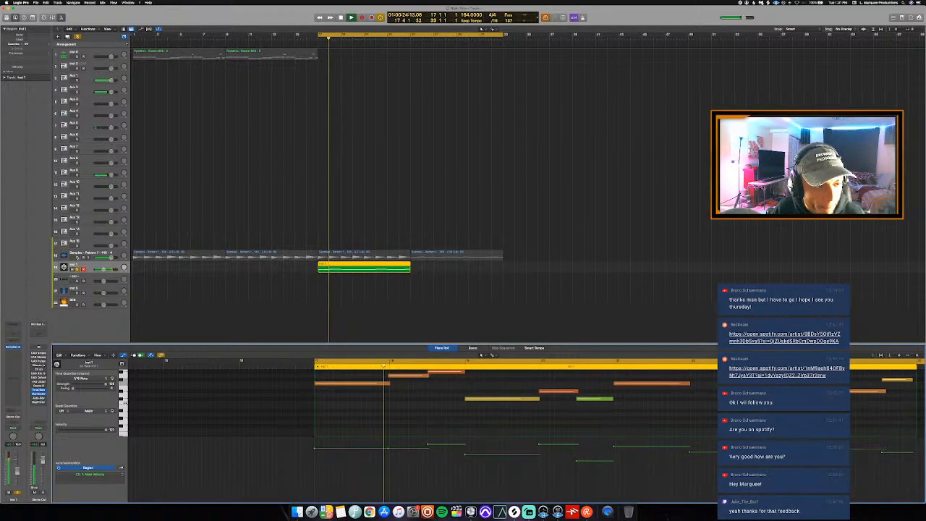
Solo the sample track along with the Massive part and raise the velocity of all the Massive notes to maximum
{"action": "left_click", "coordinate": [77, 258]}
{"action": "key", "text": "super+a"}
{"action": "key", "text": "space"}
{"action": "key", "text": "space"}
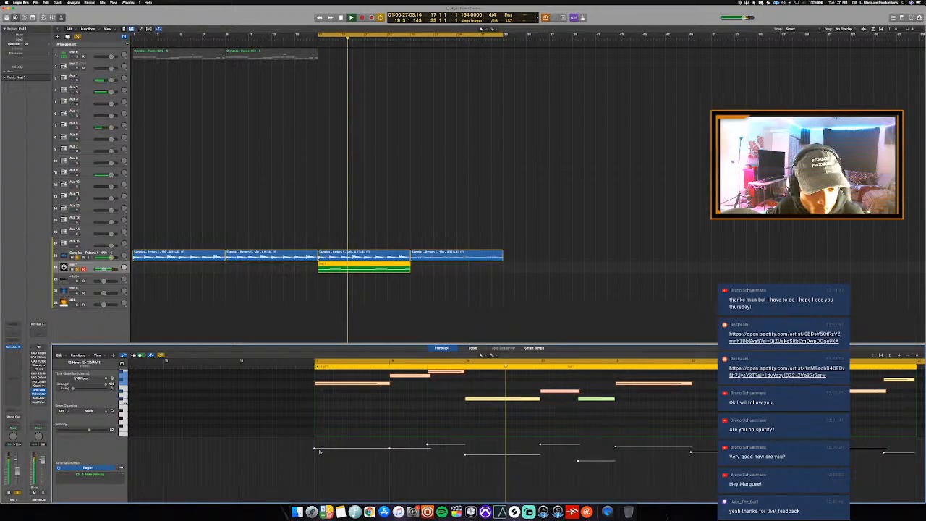
{"action": "left_click_drag", "start_coordinate": [320, 452], "coordinate": [321, 417]}
{"action": "key", "text": "space"}
{"action": "left_click", "coordinate": [543, 422]}
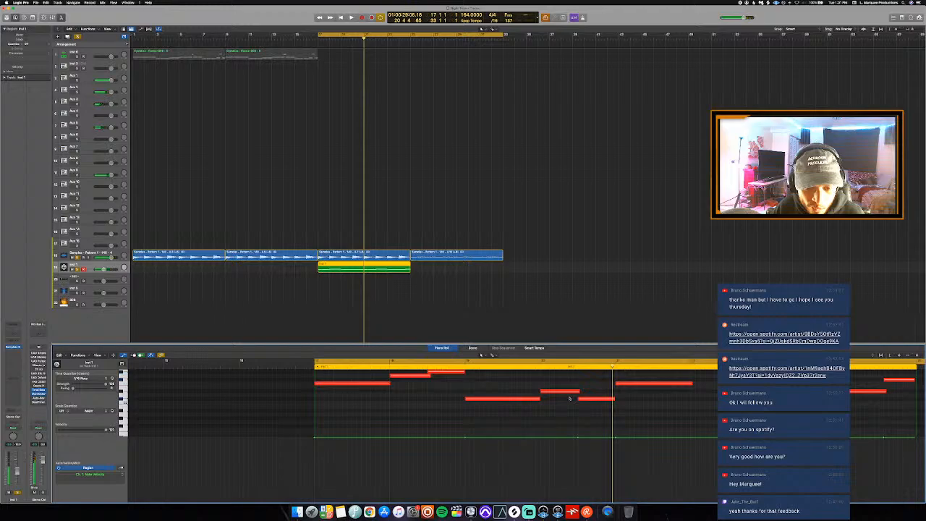
Lower the short note just before bar 21 by one semitone and replay the passage
{"action": "left_click_drag", "start_coordinate": [593, 399], "coordinate": [591, 405]}
{"action": "key", "text": "space"}
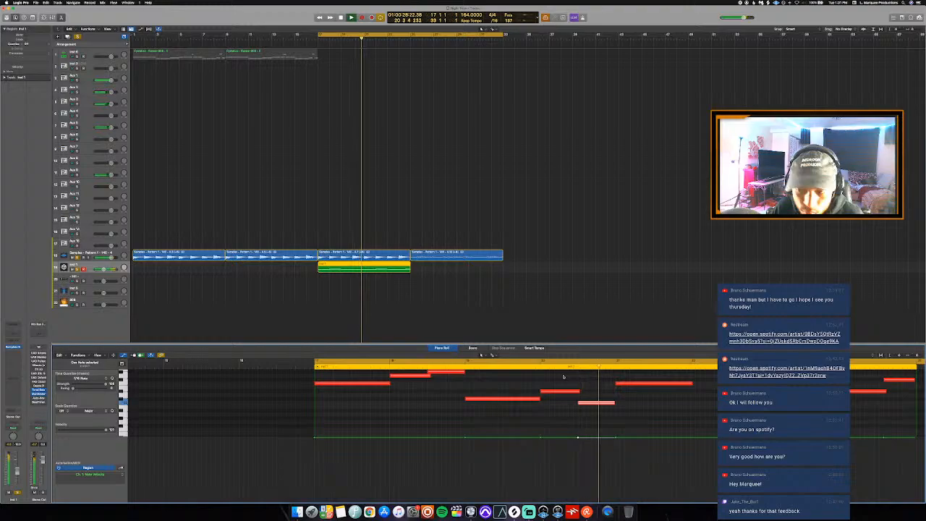
{"action": "scroll", "coordinate": [593, 390], "scroll_direction": "up", "scroll_amount": 2}
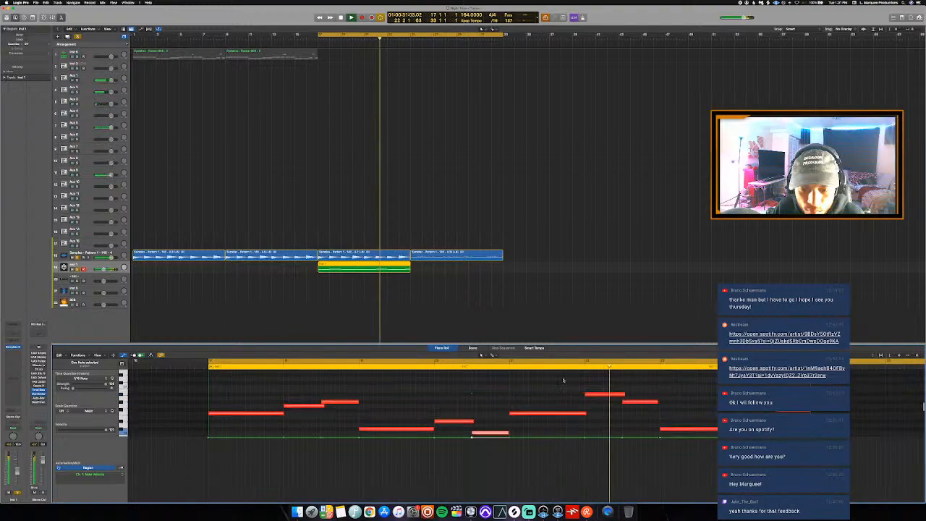
Try transposing the high note at bar 22 up three semitones, replay it, and move it back down
{"action": "left_click", "coordinate": [605, 394]}
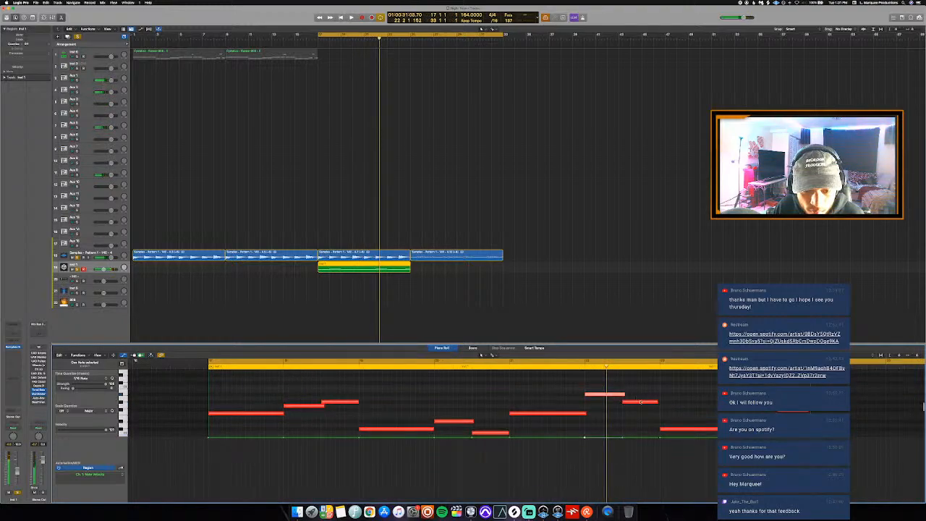
{"action": "left_click", "coordinate": [639, 401]}
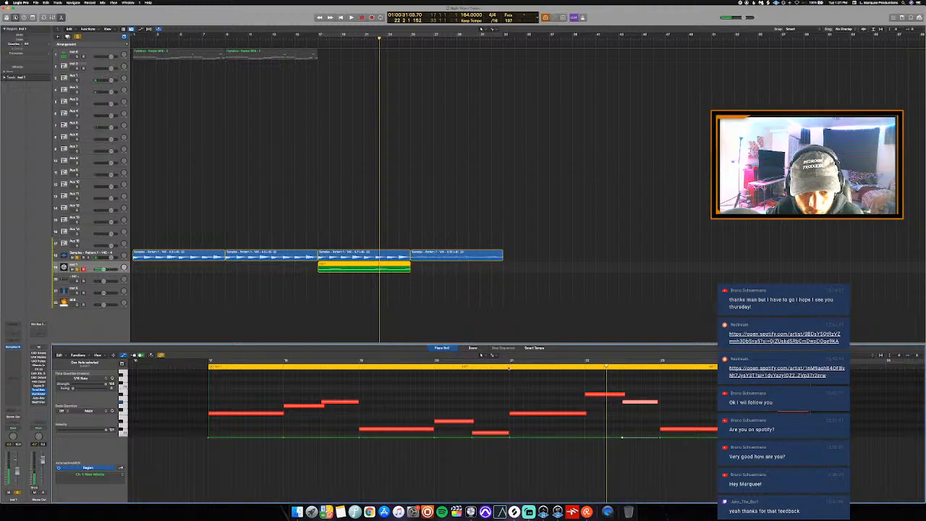
{"action": "left_click", "coordinate": [508, 368]}
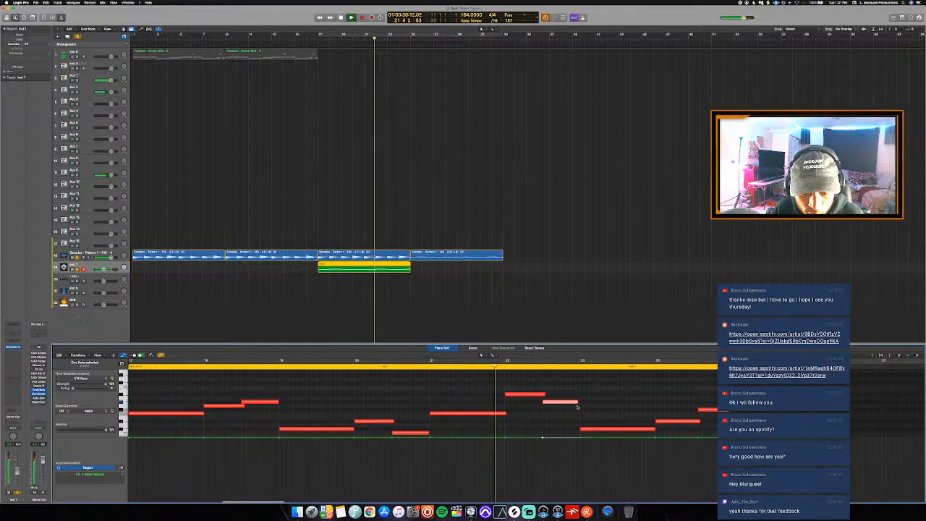
{"action": "left_click", "coordinate": [521, 394]}
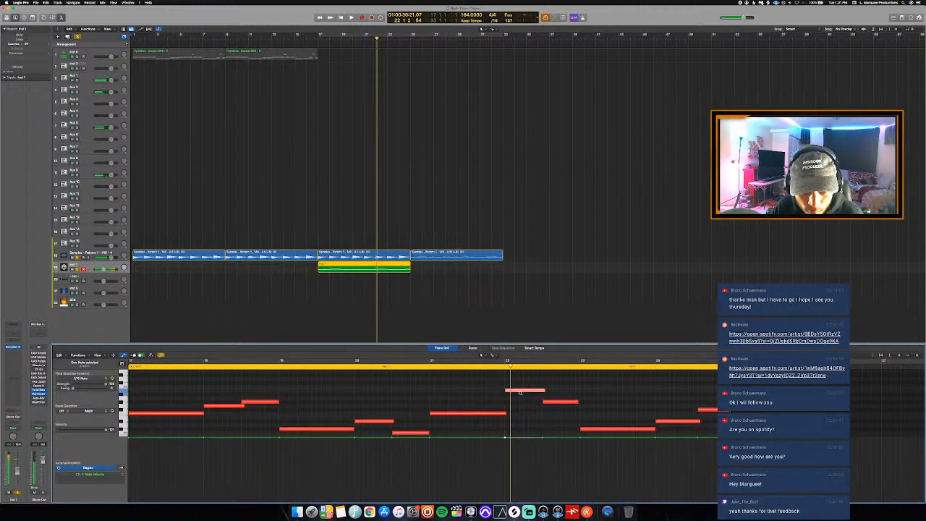
{"action": "key", "text": "alt+Up"}
{"action": "key", "text": "alt+Up"}
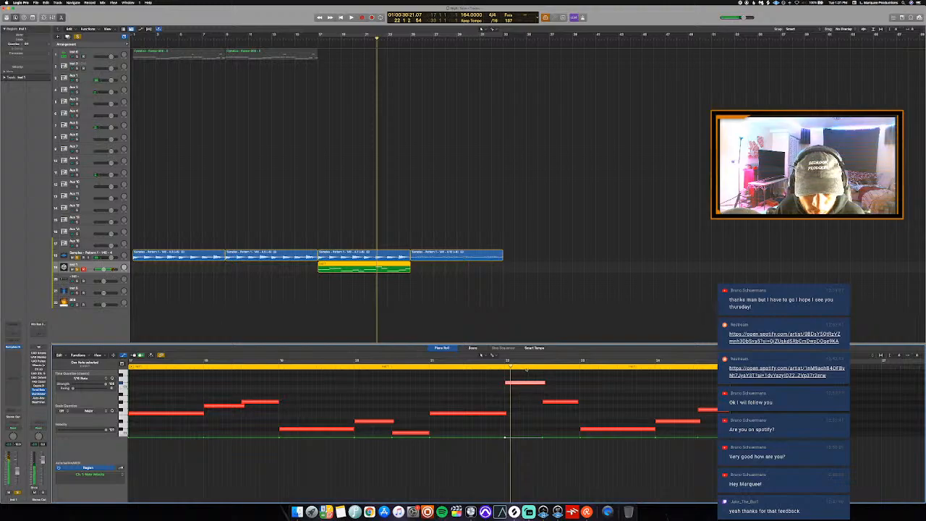
{"action": "key", "text": "space"}
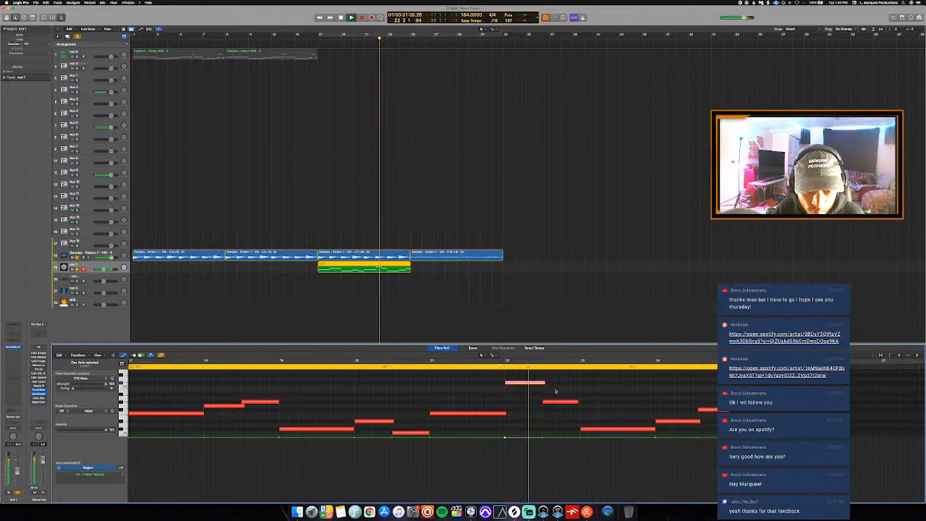
{"action": "key", "text": "alt+Down"}
{"action": "key", "text": "alt+Down"}
{"action": "key", "text": "alt+Down"}
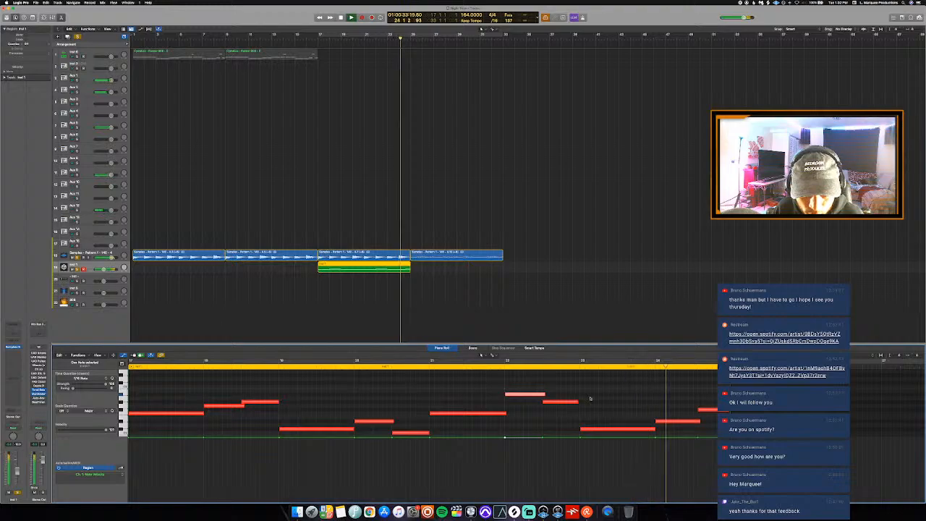
Lower the second note of bar 24 by one semitone, shift it slightly earlier onto beat 3, and replay from just before it
{"action": "key", "text": "space"}
{"action": "left_click_drag", "start_coordinate": [704, 410], "coordinate": [698, 407]}
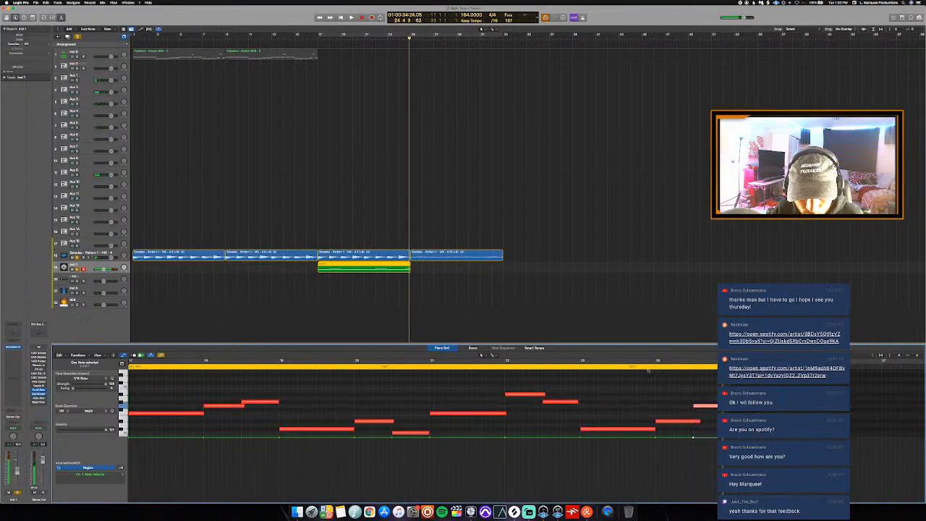
{"action": "left_click", "coordinate": [651, 366]}
{"action": "key", "text": "space"}
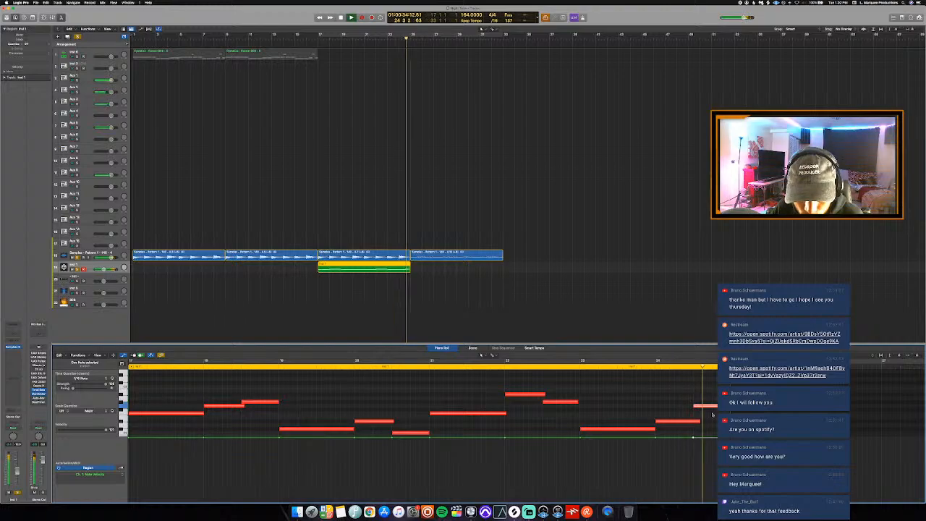
Trim all the Massive notes to remove their overlaps with force legato, and replay the part with the cycle range enabled
{"action": "key", "text": "super+a"}
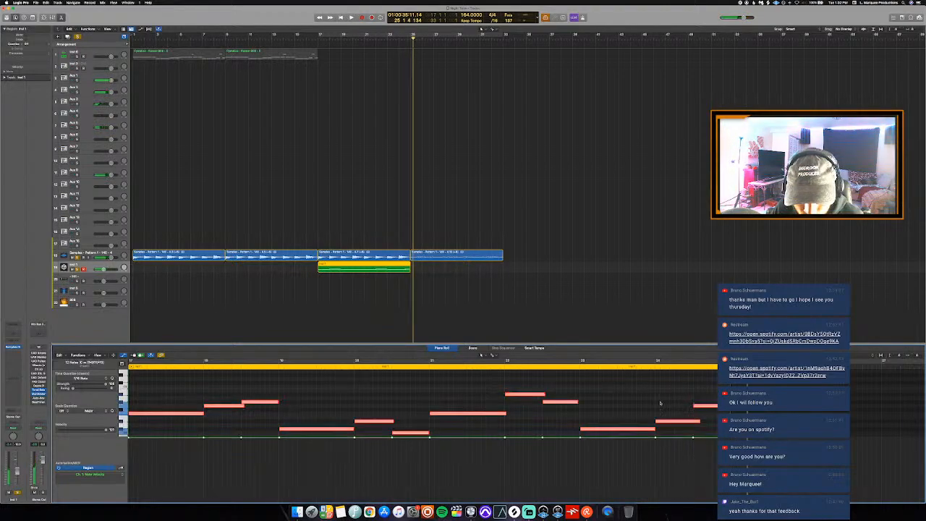
{"action": "right_click", "coordinate": [511, 394]}
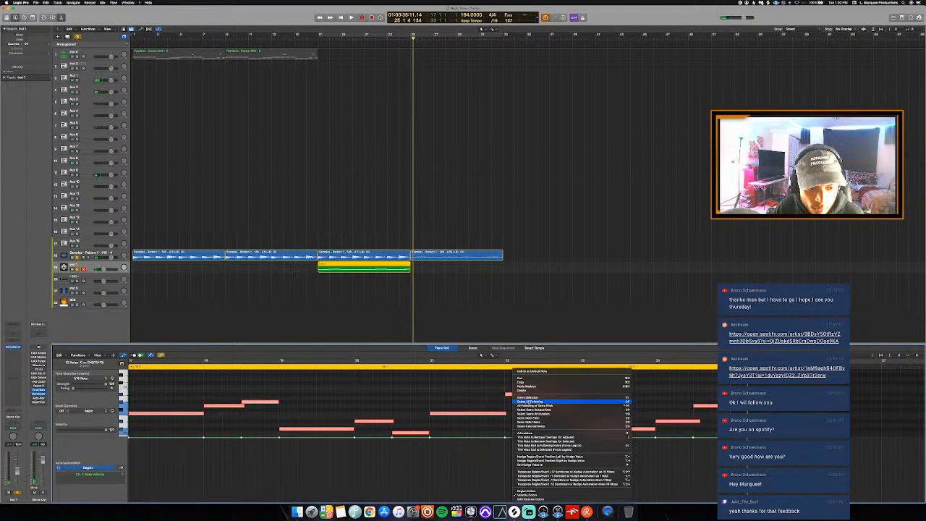
{"action": "left_click", "coordinate": [562, 446]}
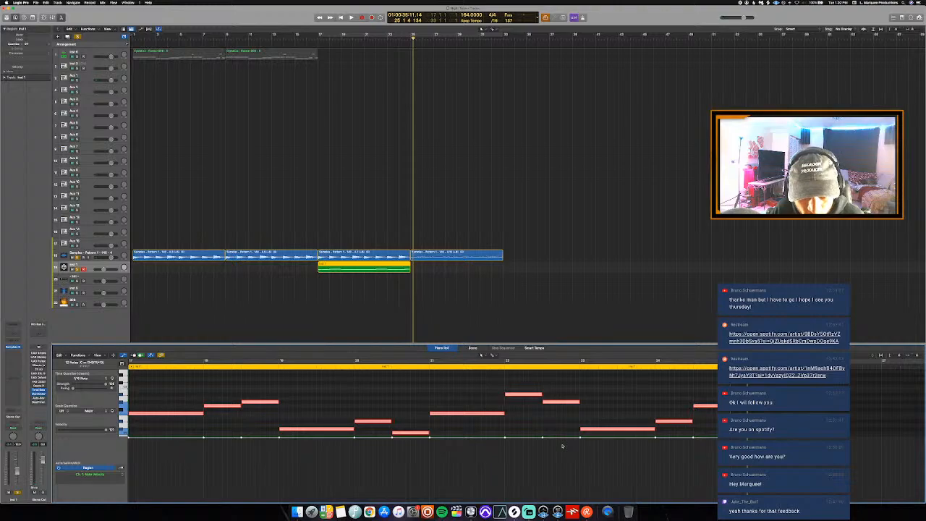
{"action": "key", "text": "c"}
{"action": "key", "text": "space"}
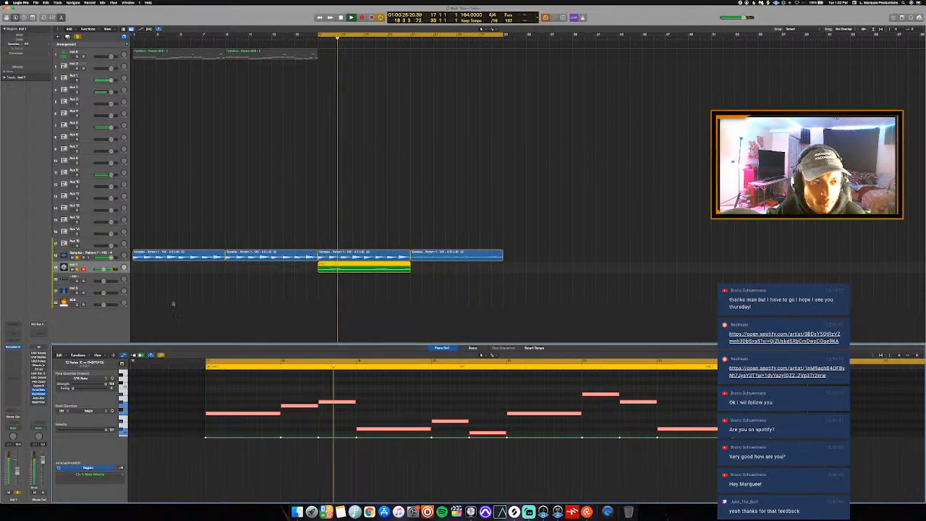
Duplicate the Massive track with its settings and clear all track solos, stopping playback
{"action": "key", "text": "super+d"}
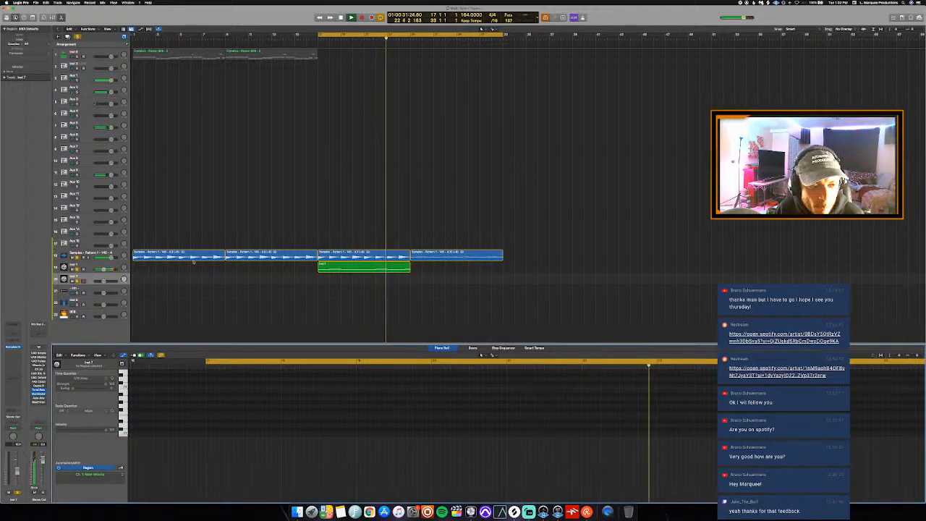
{"action": "left_click", "coordinate": [77, 37]}
{"action": "key", "text": "space"}
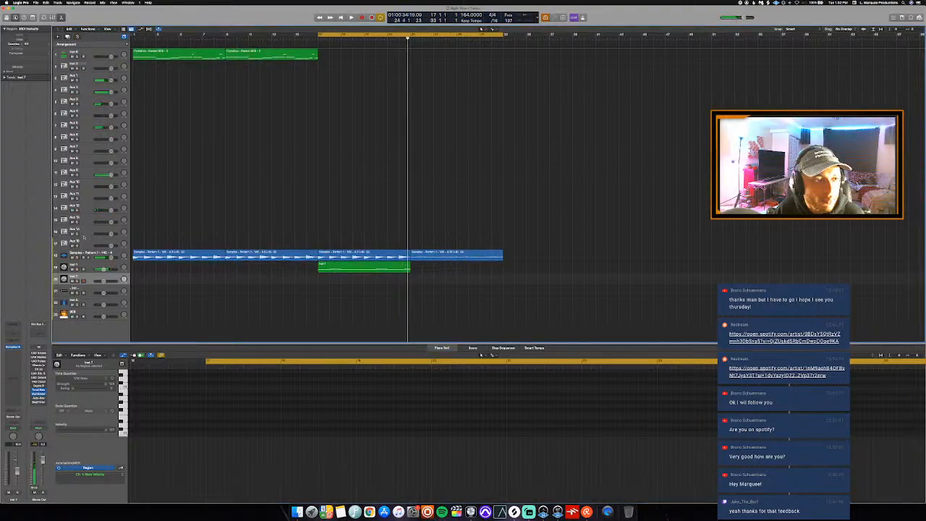
Move the recorded Massive track directly below the first track and play with the cycle range set to bars 1 to 17
{"action": "left_click_drag", "start_coordinate": [89, 266], "coordinate": [88, 66]}
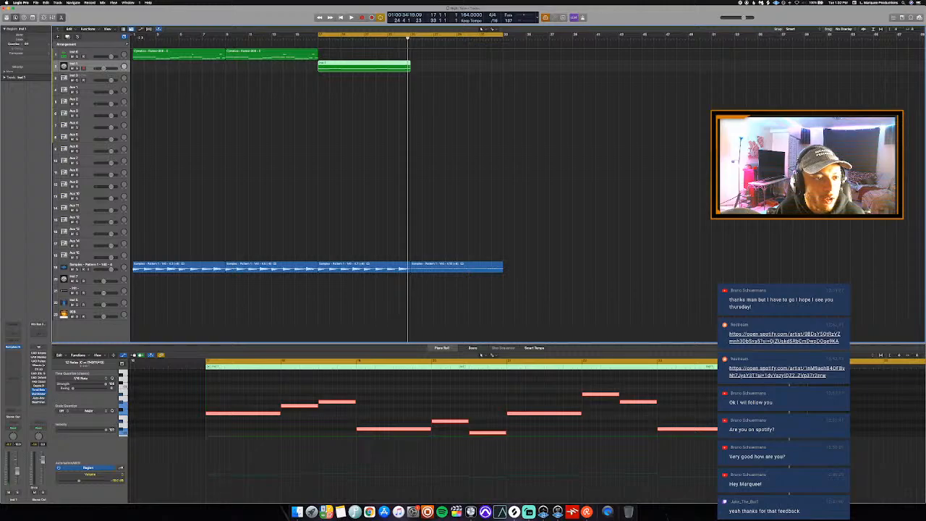
{"action": "left_click", "coordinate": [306, 39]}
{"action": "left_click_drag", "start_coordinate": [133, 35], "coordinate": [306, 52]}
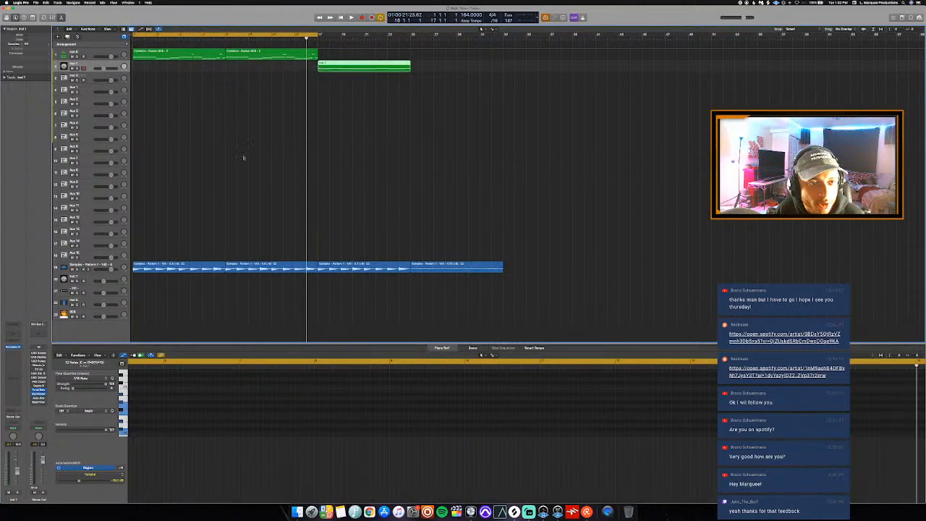
{"action": "key", "text": "space"}
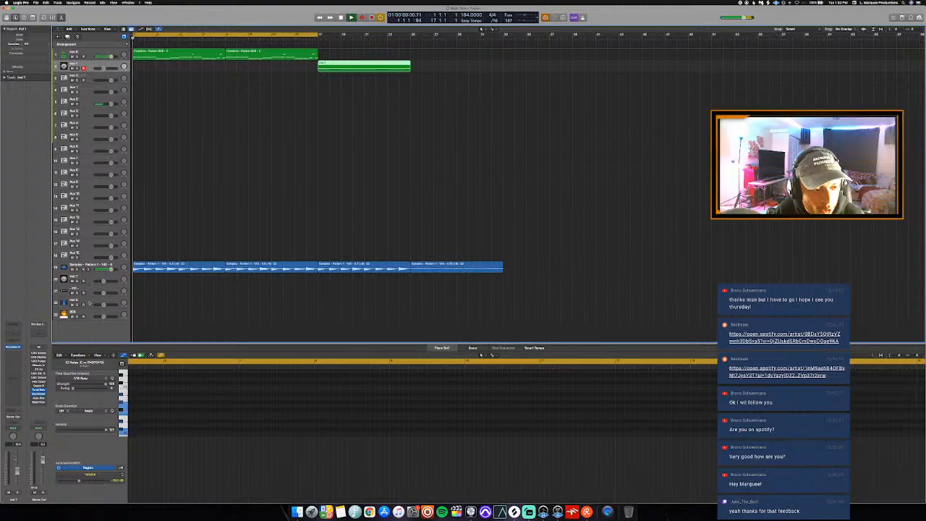
Open the Omnisphere instrument on its track, expand the full patch browser, and filter the patches to the Bells category
{"action": "left_click", "coordinate": [90, 305]}
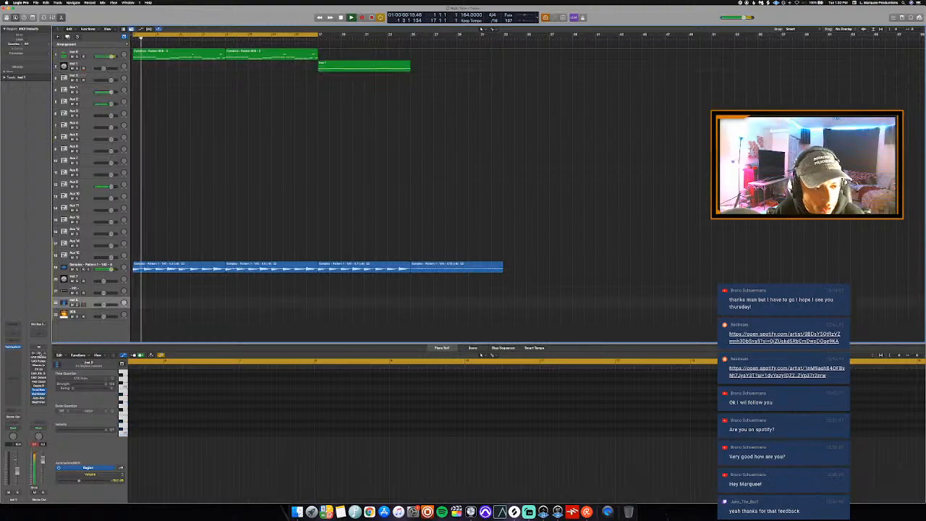
{"action": "left_click", "coordinate": [12, 346]}
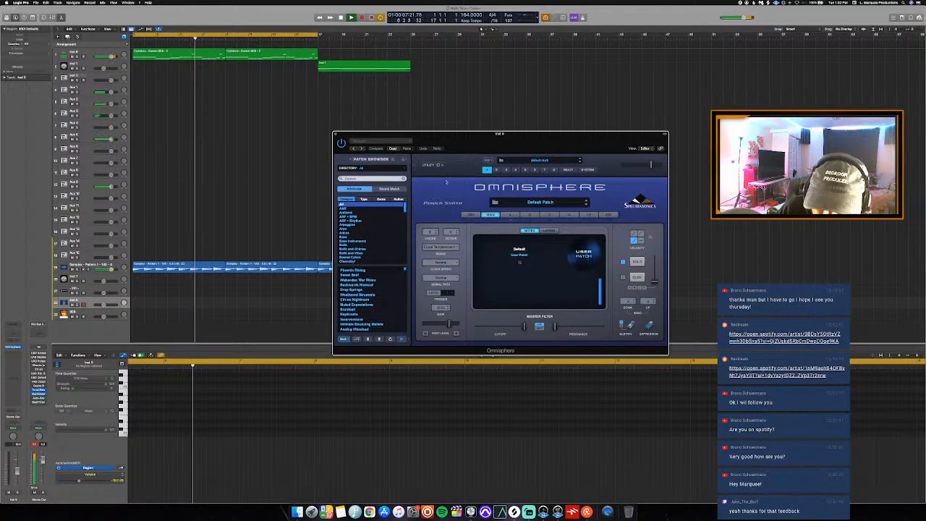
{"action": "left_click", "coordinate": [393, 159]}
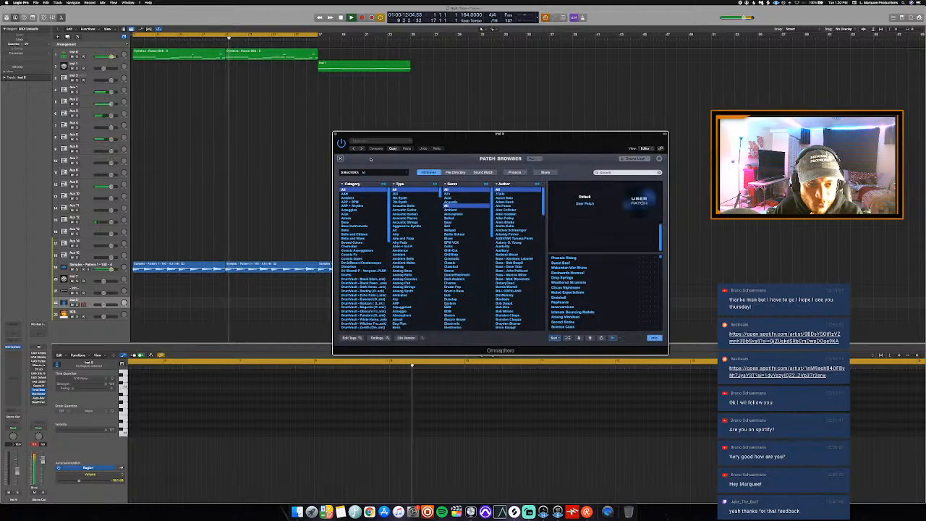
{"action": "scroll", "coordinate": [351, 216], "scroll_direction": "down", "scroll_amount": 2}
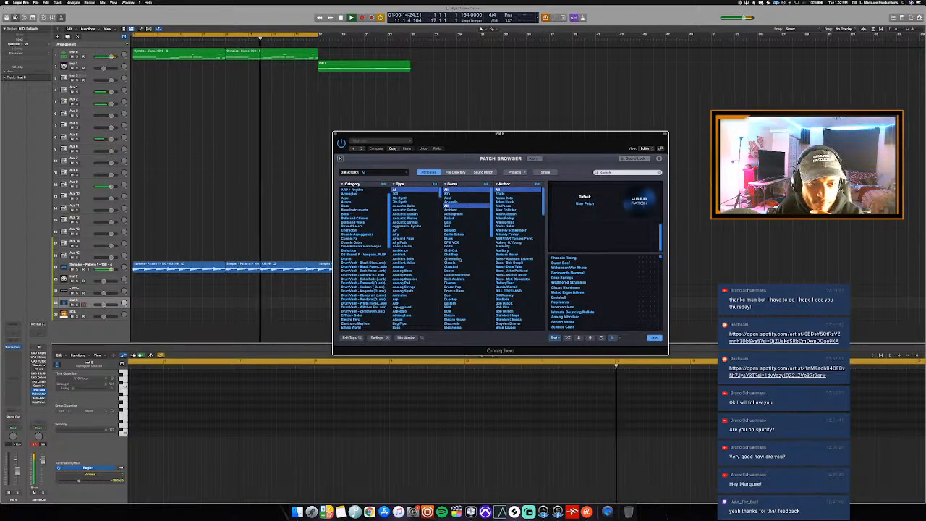
{"action": "left_click", "coordinate": [352, 214]}
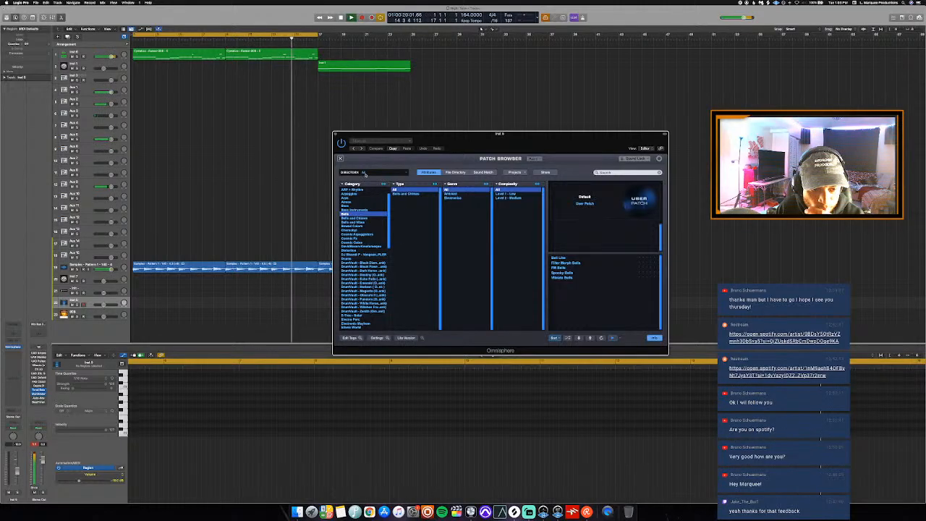
Switch the patch directory to the WavSupply - Nick Mira - Shogun user bank and load one of its bell patches
{"action": "left_click", "coordinate": [383, 172]}
{"action": "mouse_move", "coordinate": [380, 235]}
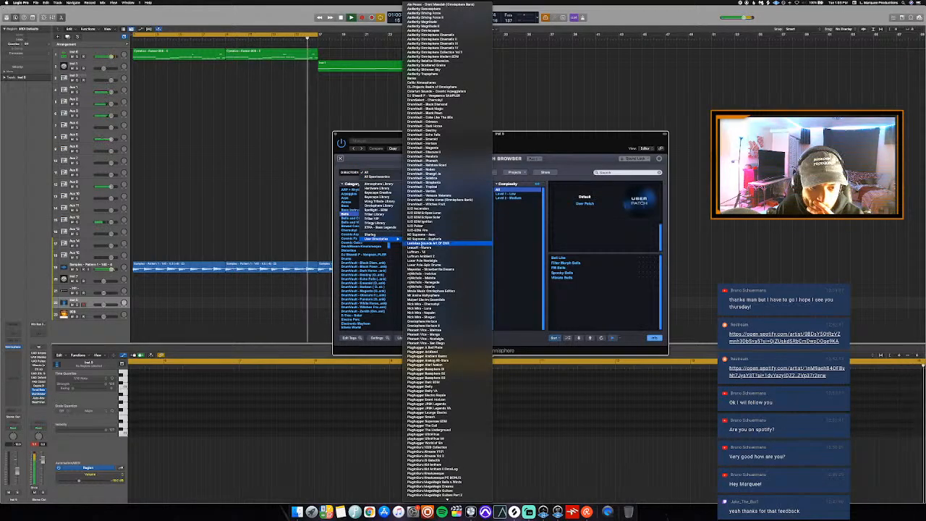
{"action": "scroll", "coordinate": [434, 258], "scroll_direction": "down", "scroll_amount": 5}
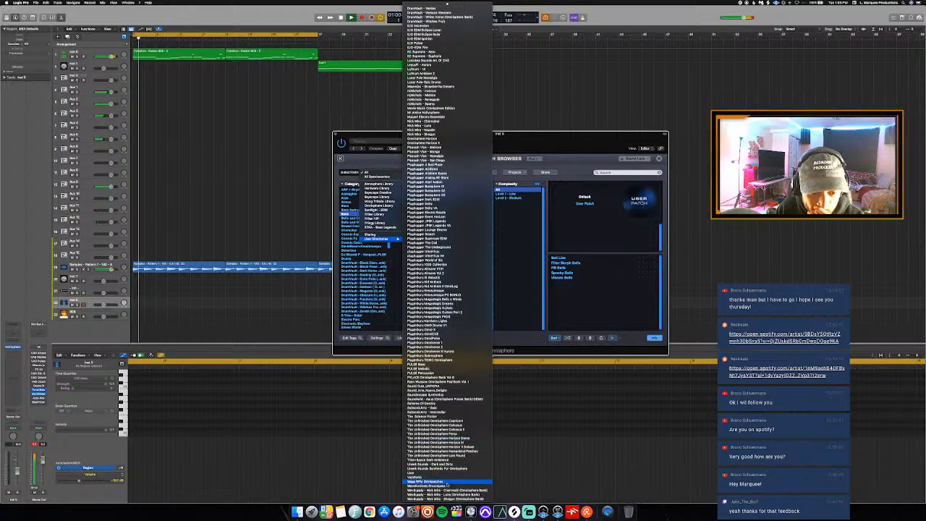
{"action": "left_click", "coordinate": [447, 499]}
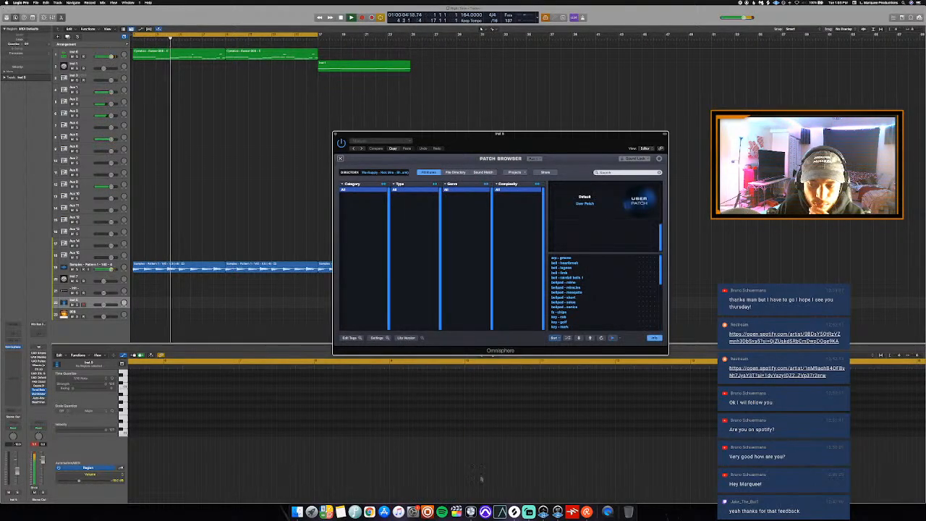
{"action": "left_click", "coordinate": [562, 273]}
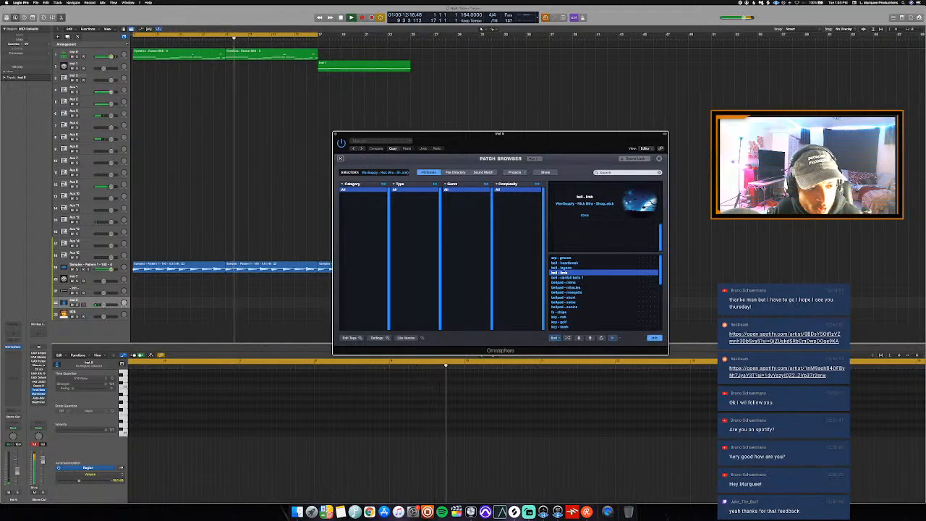
Lower the sample track's volume slightly and reselect the Omnisphere track for playing
{"action": "left_click_drag", "start_coordinate": [109, 270], "coordinate": [107, 270]}
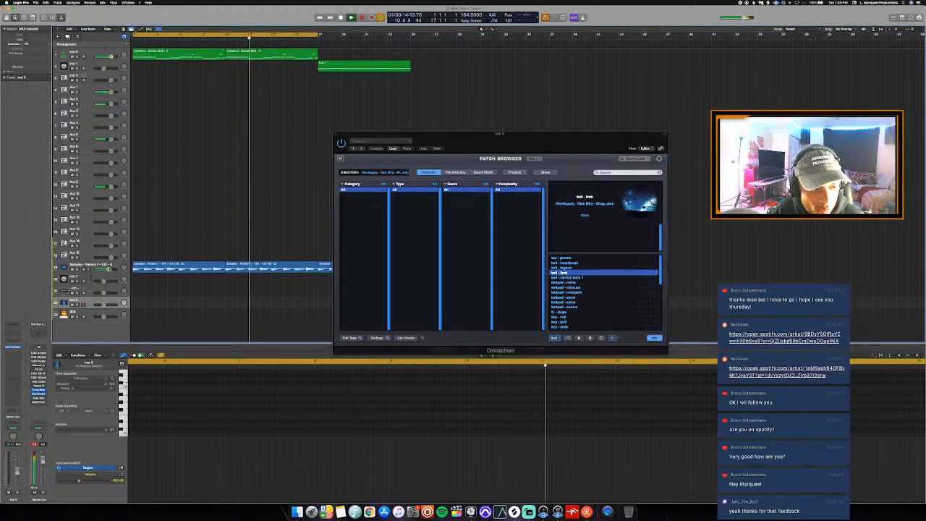
{"action": "left_click", "coordinate": [107, 269]}
{"action": "left_click", "coordinate": [108, 269]}
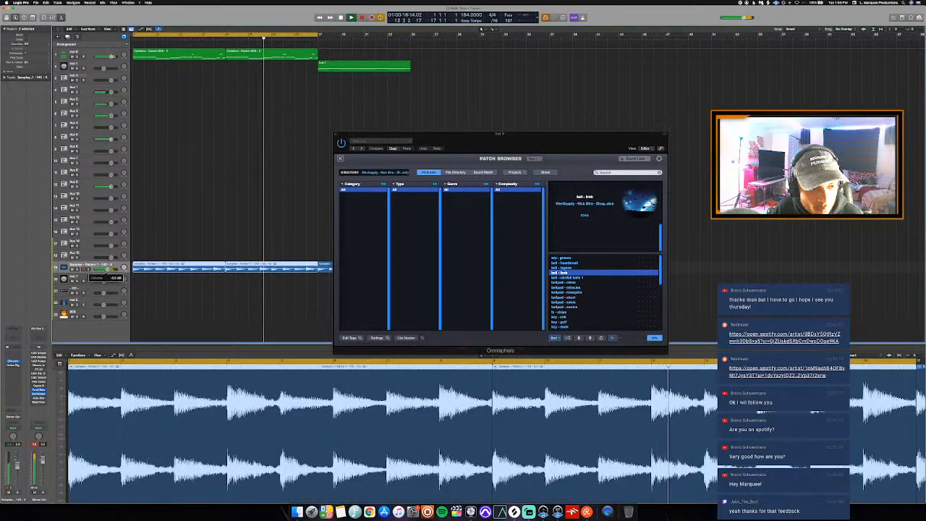
{"action": "mouse_move", "coordinate": [109, 304]}
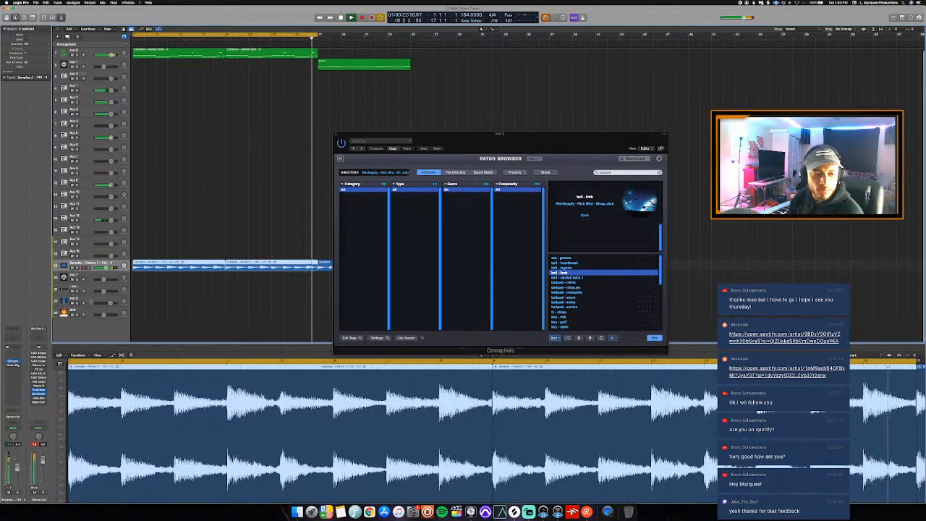
{"action": "left_click", "coordinate": [91, 300]}
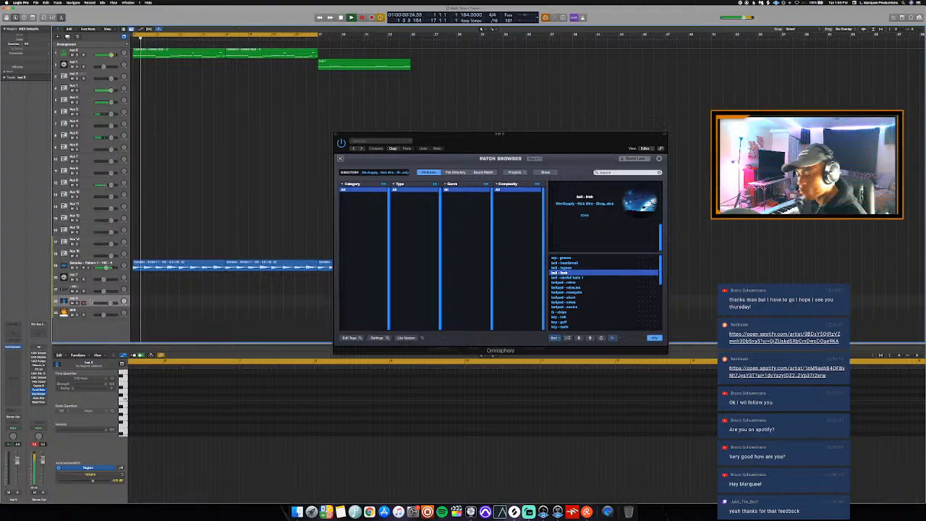
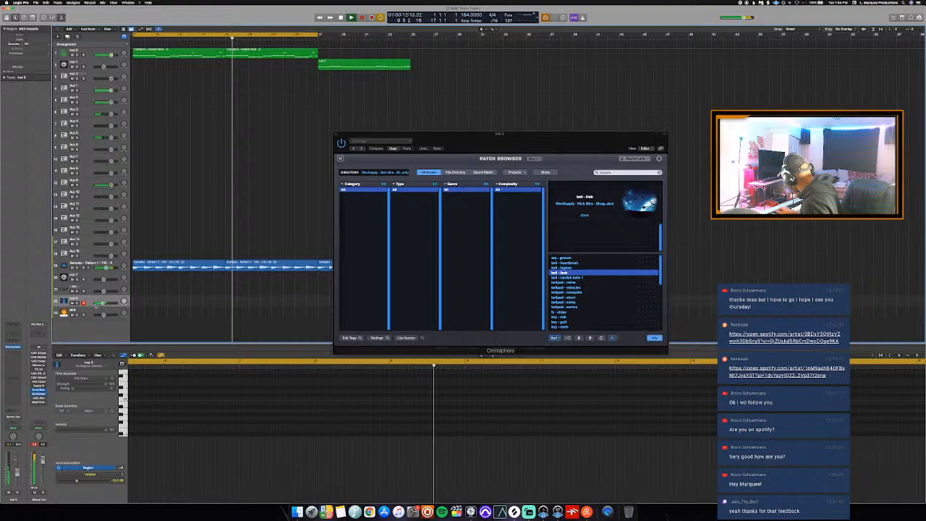
{"action": "key", "text": "r"}
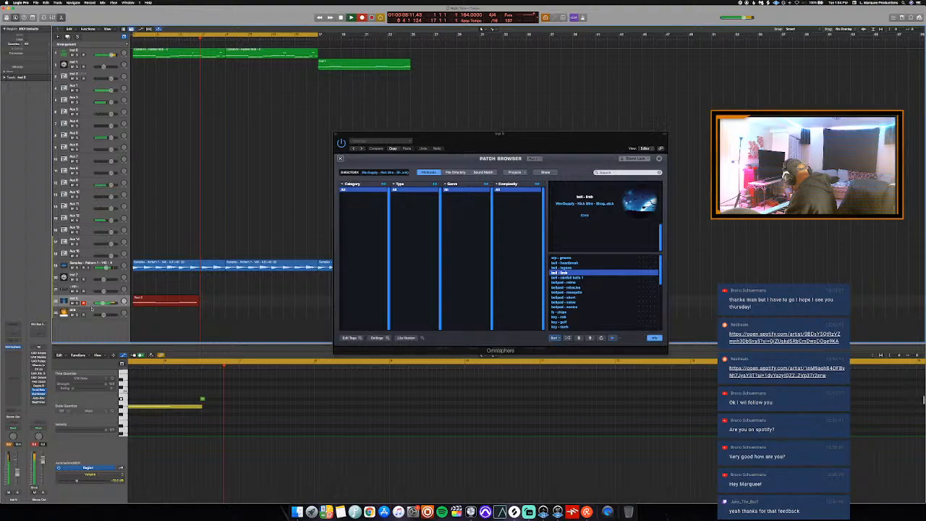
{"action": "key", "text": "space"}
{"action": "key", "text": "super+z"}
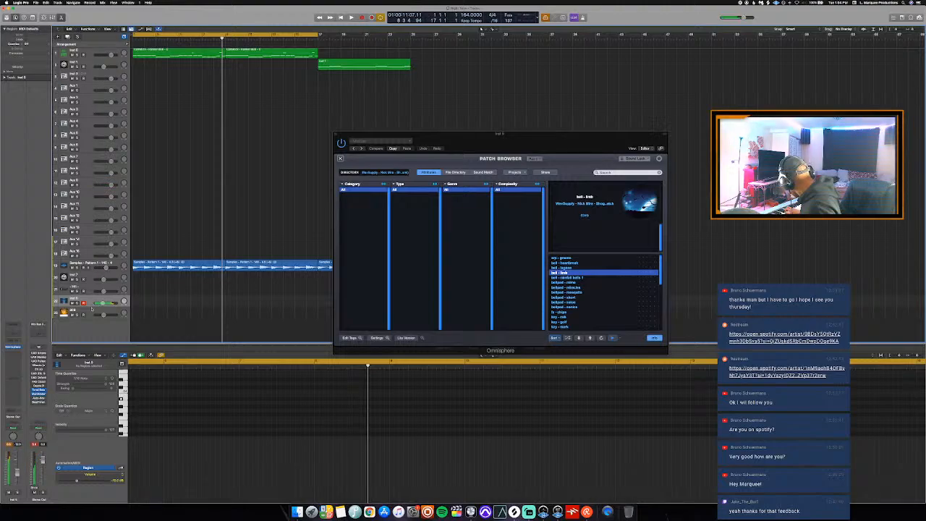
Record the bell melody on the Omnisphere track from the start of the song across bars 1 to 9
{"action": "key", "text": "Return"}
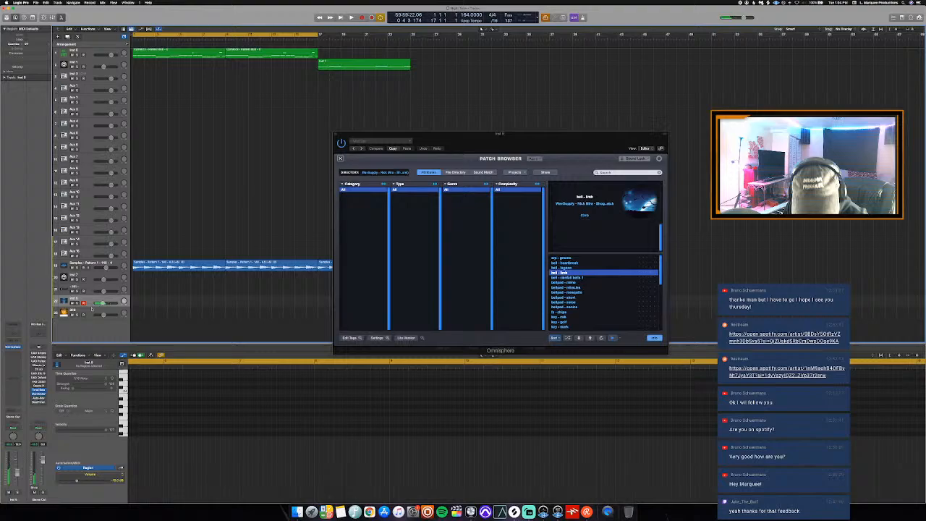
{"action": "key", "text": "r"}
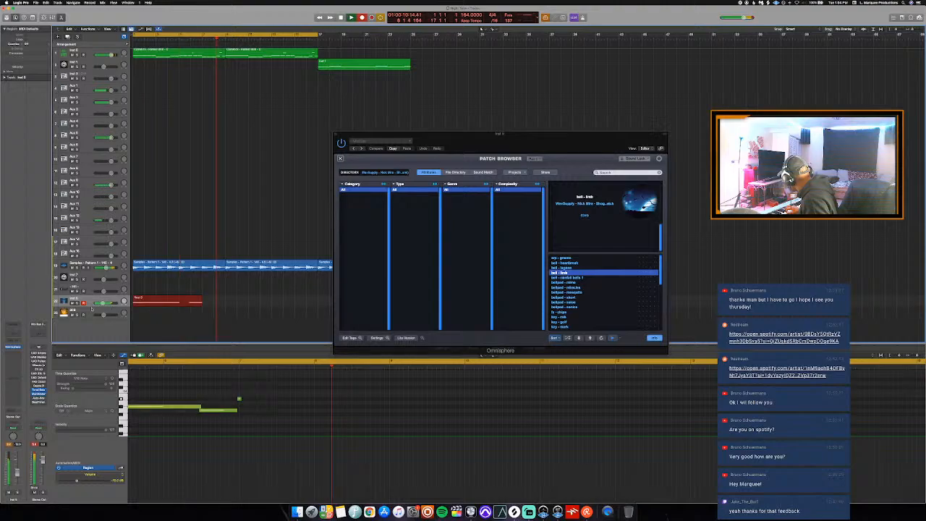
{"action": "key", "text": "space"}
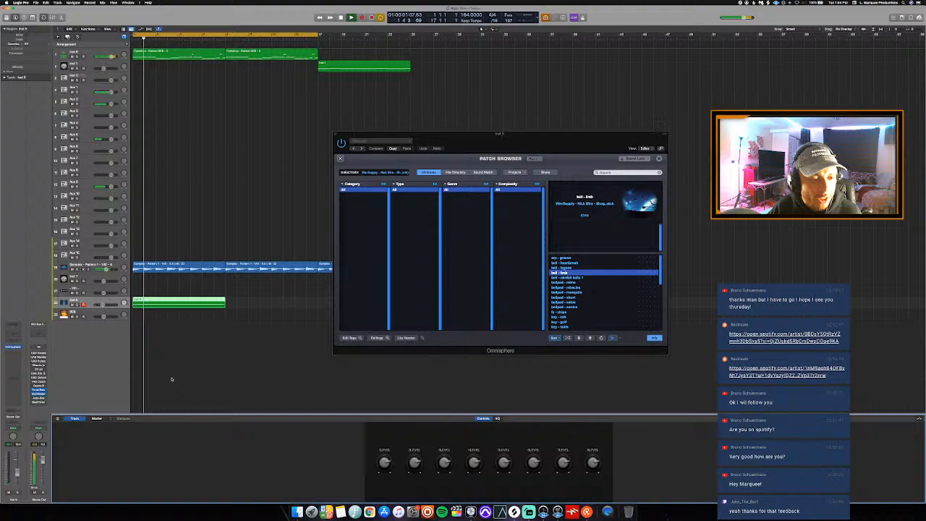
Lengthen the first note of the recorded bell region slightly, and solo the sample track alongside the bell track
{"action": "double_click", "coordinate": [187, 304]}
{"action": "key", "text": "space"}
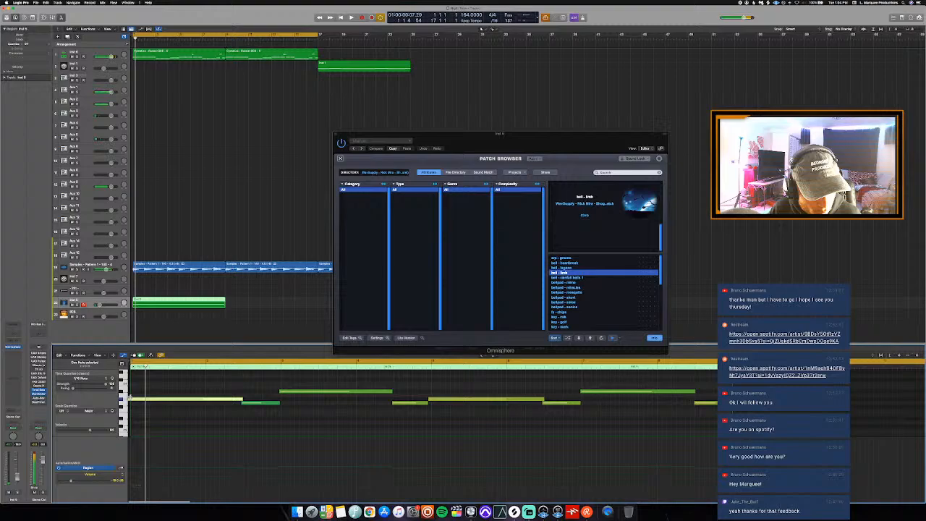
{"action": "left_click_drag", "start_coordinate": [135, 400], "coordinate": [143, 401]}
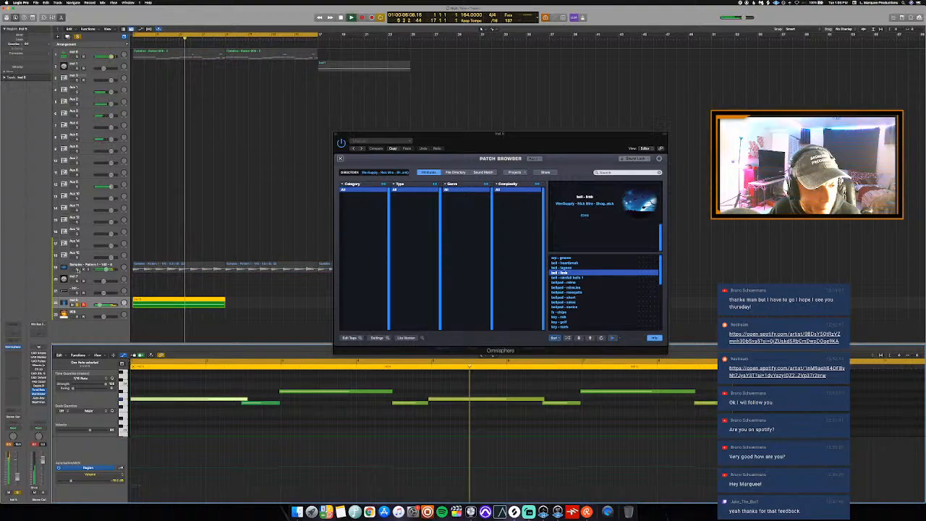
{"action": "left_click", "coordinate": [77, 269]}
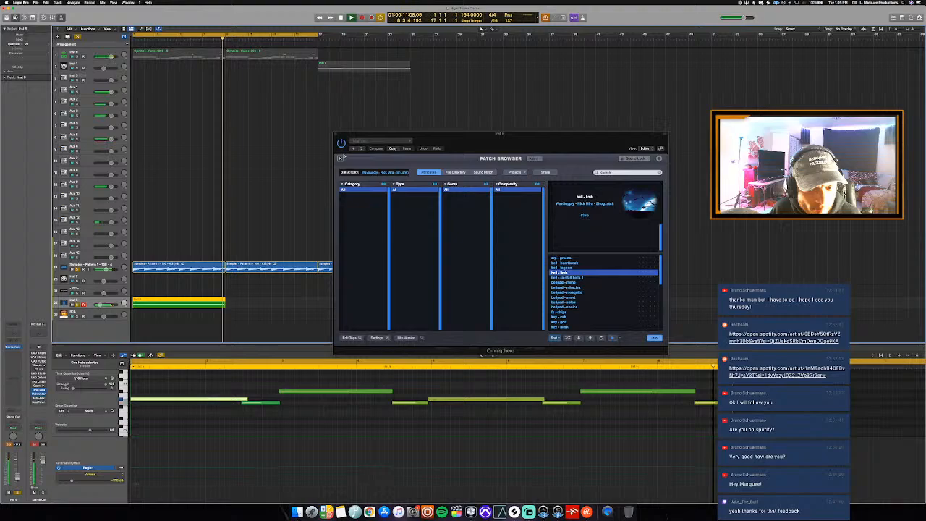
{"action": "left_click", "coordinate": [342, 157]}
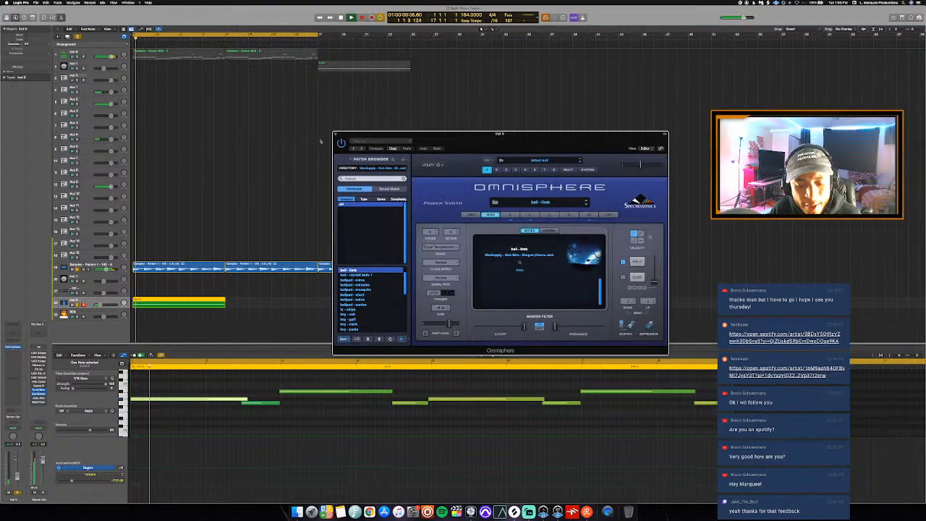
Set the cycle range to bars 9 to 25, keeping the new track's Omnisphere window clear of the arrangement's upper regions
{"action": "left_click_drag", "start_coordinate": [225, 34], "coordinate": [324, 59]}
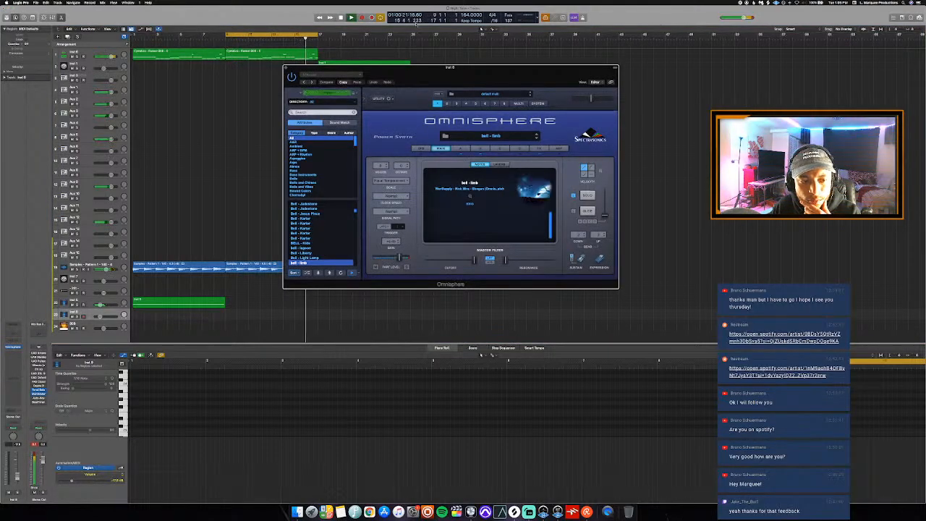
{"action": "left_click_drag", "start_coordinate": [414, 81], "coordinate": [409, 133]}
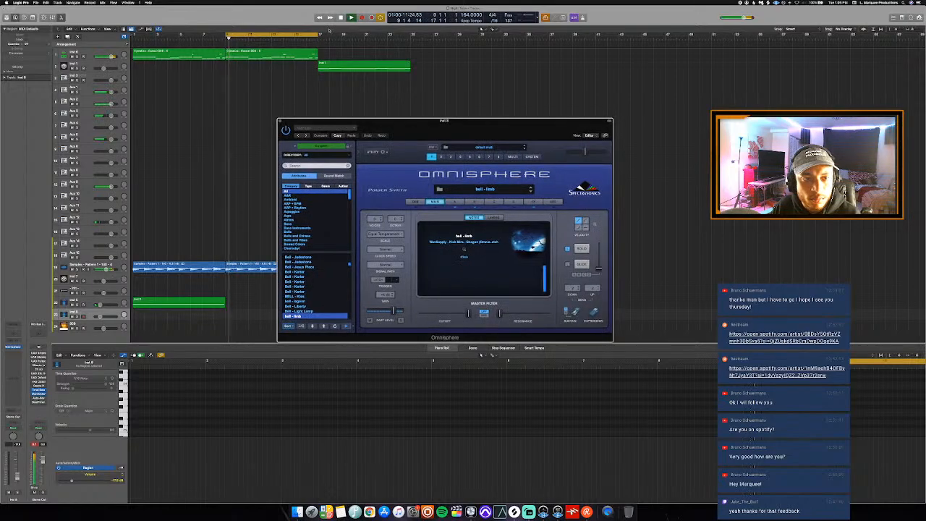
{"action": "left_click_drag", "start_coordinate": [320, 34], "coordinate": [409, 63]}
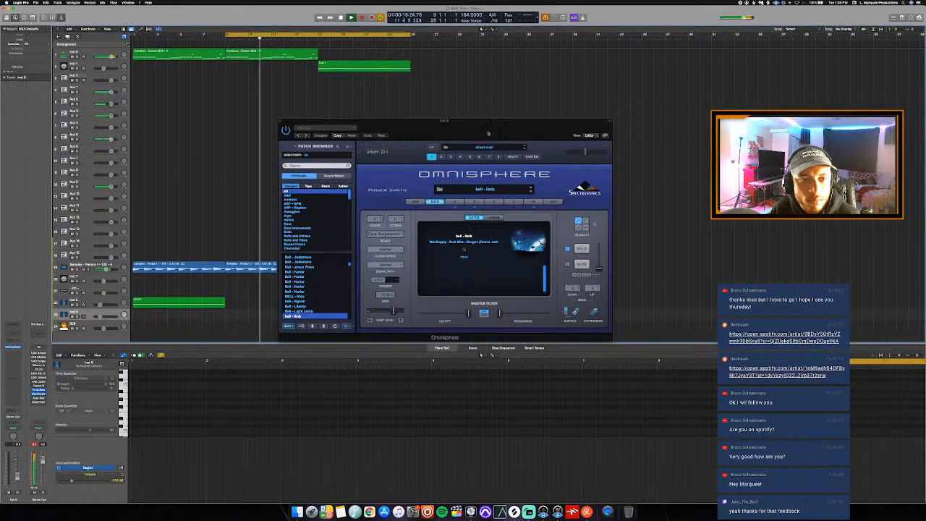
{"action": "left_click_drag", "start_coordinate": [427, 123], "coordinate": [428, 87]}
Switch the new Omnisphere track's patch directory to the WavSupply - Nick Mira - Chernobyl user bank and load the Pluck - Neo patch
{"action": "left_click", "coordinate": [313, 114]}
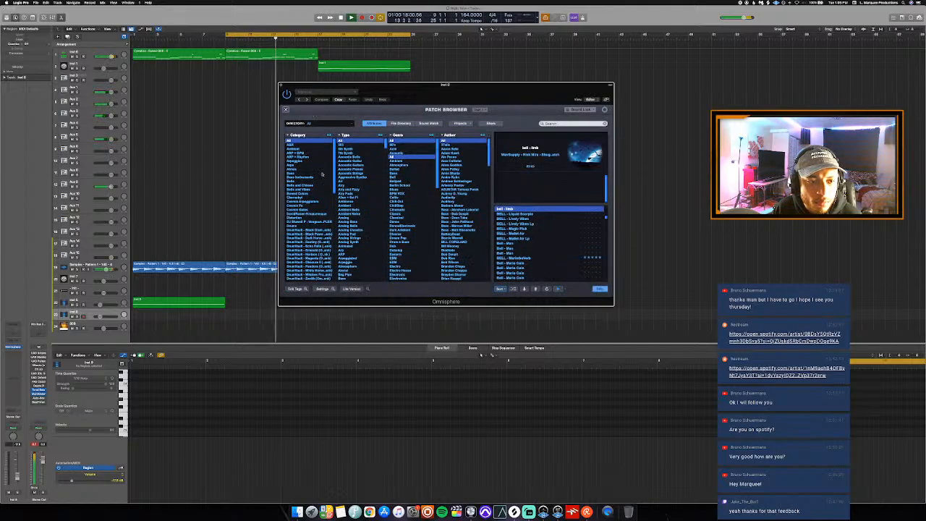
{"action": "left_click", "coordinate": [321, 123]}
{"action": "mouse_move", "coordinate": [329, 190]}
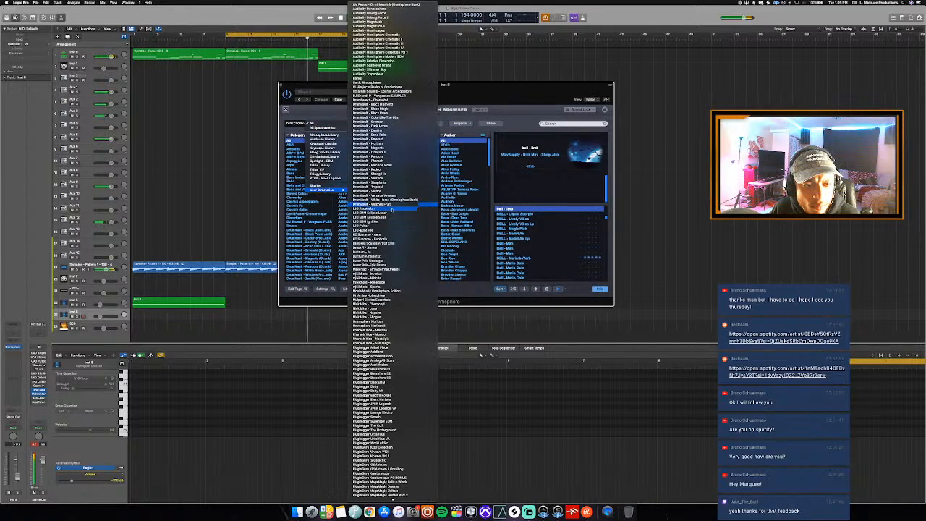
{"action": "scroll", "coordinate": [393, 214], "scroll_direction": "down", "scroll_amount": 5}
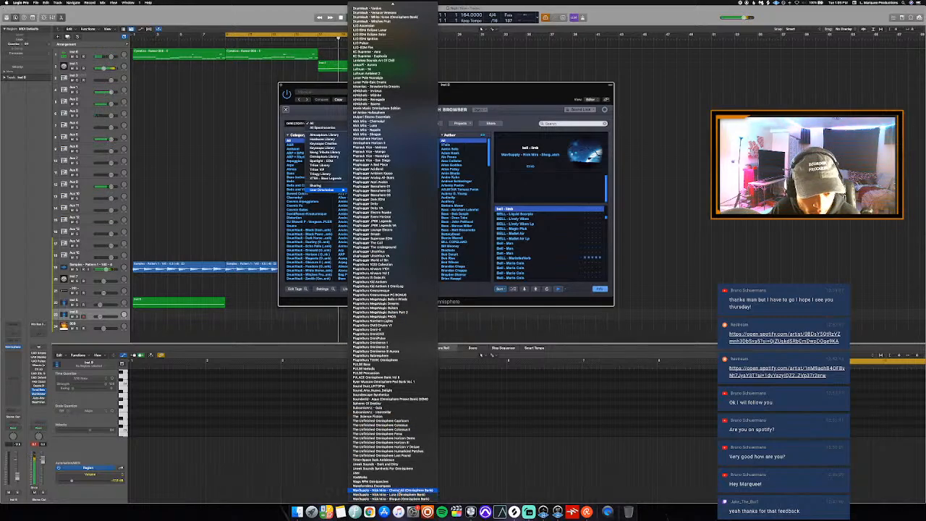
{"action": "left_click", "coordinate": [394, 490]}
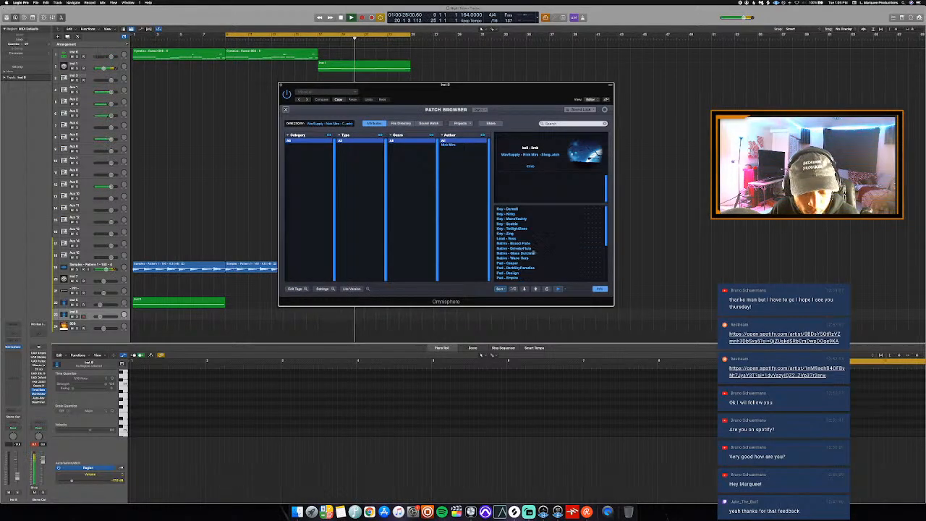
{"action": "scroll", "coordinate": [539, 257], "scroll_direction": "down", "scroll_amount": 5}
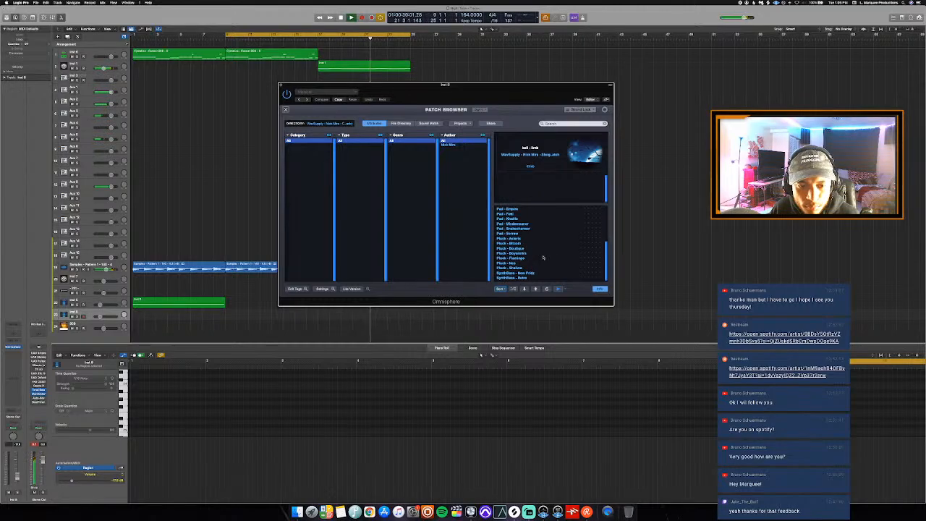
{"action": "left_click", "coordinate": [521, 263]}
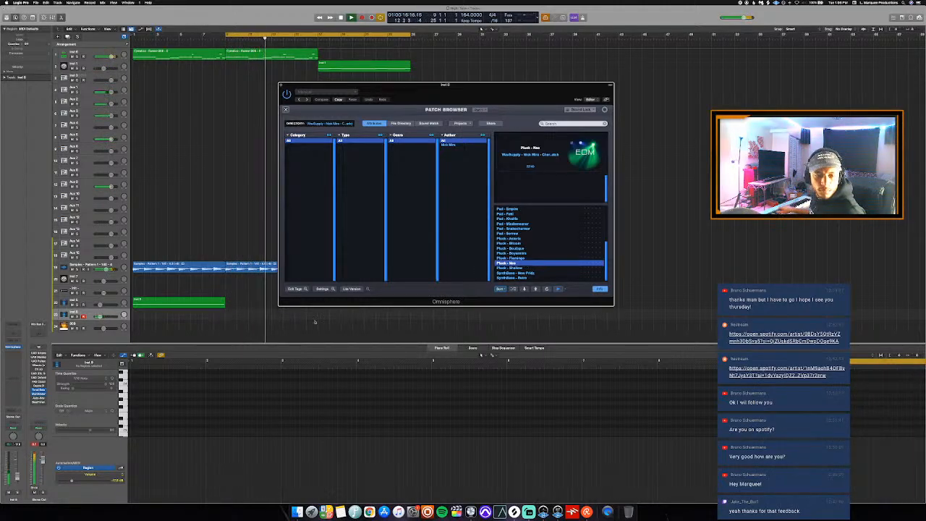
Raise the new pluck track's volume and record a pluck melody across bars 9 to 17
{"action": "left_click_drag", "start_coordinate": [100, 317], "coordinate": [109, 316]}
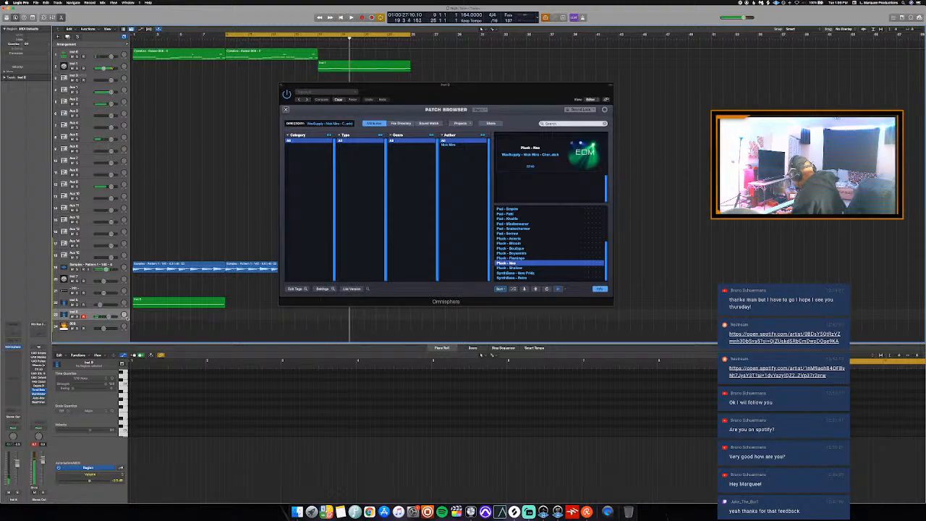
{"action": "key", "text": "space"}
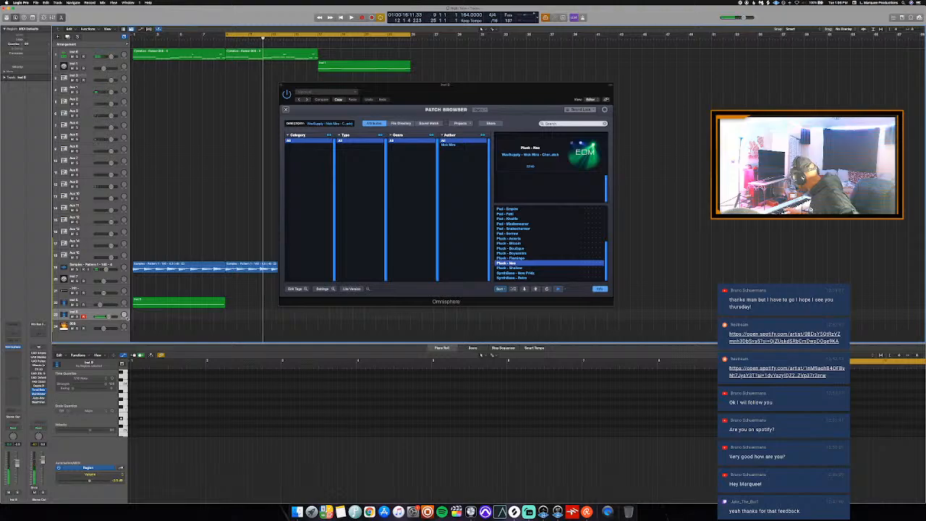
{"action": "key", "text": "space"}
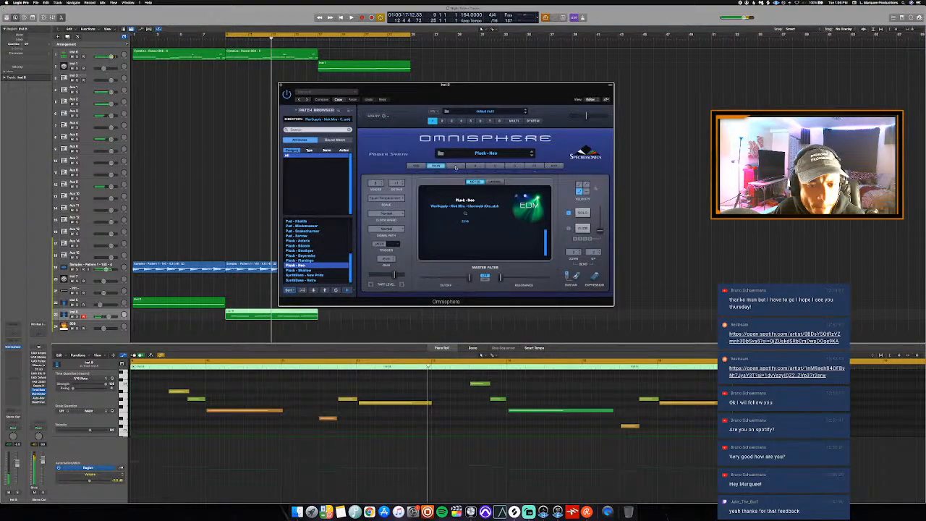
Open layer A of the Pluck - Neo patch and adjust the amp envelope's attack while replaying the melody
{"action": "left_click", "coordinate": [456, 166]}
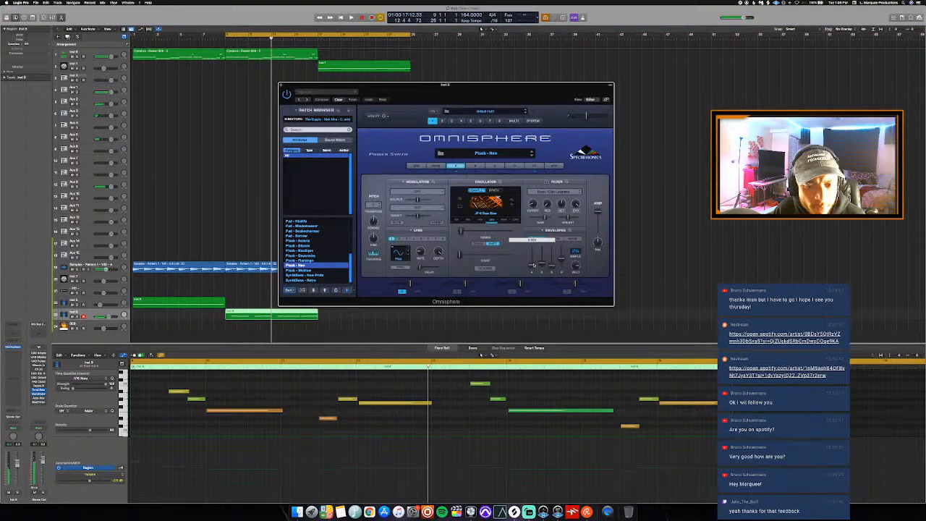
{"action": "key", "text": "space"}
{"action": "left_click_drag", "start_coordinate": [534, 265], "coordinate": [534, 258]}
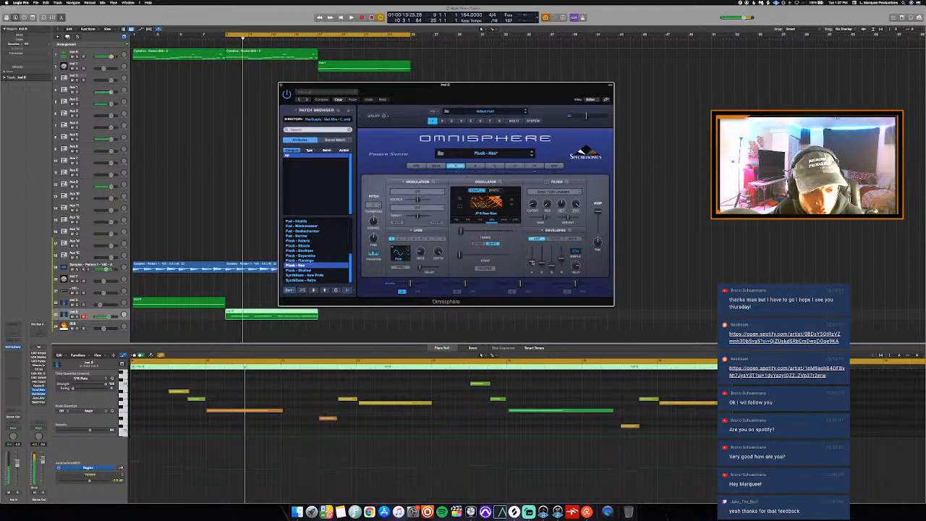
{"action": "key", "text": "space"}
{"action": "left_click_drag", "start_coordinate": [532, 261], "coordinate": [532, 270]}
{"action": "key", "text": "space"}
{"action": "key", "text": "space"}
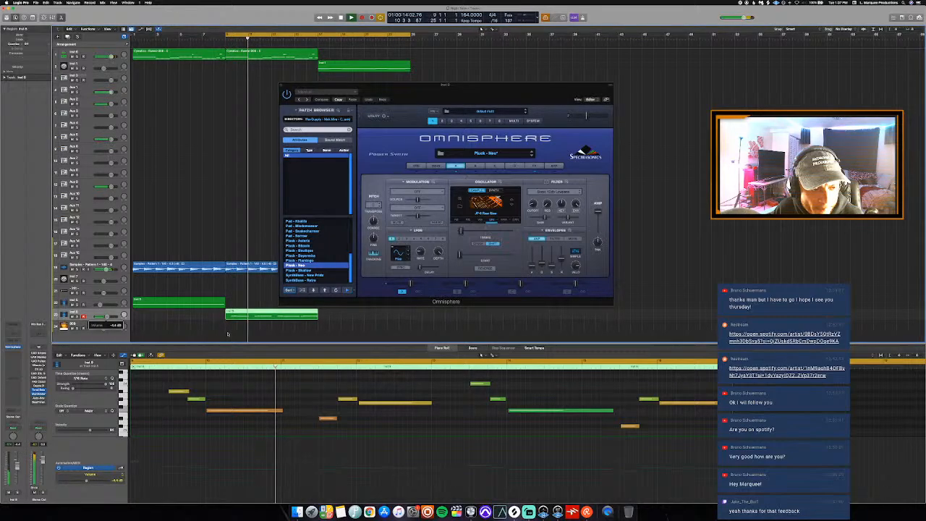
Solo the pluck and sample tracks with bars 9 to 17 cycling, and fine-tune layer A's attack and level
{"action": "left_click", "coordinate": [77, 316]}
{"action": "left_click", "coordinate": [78, 269]}
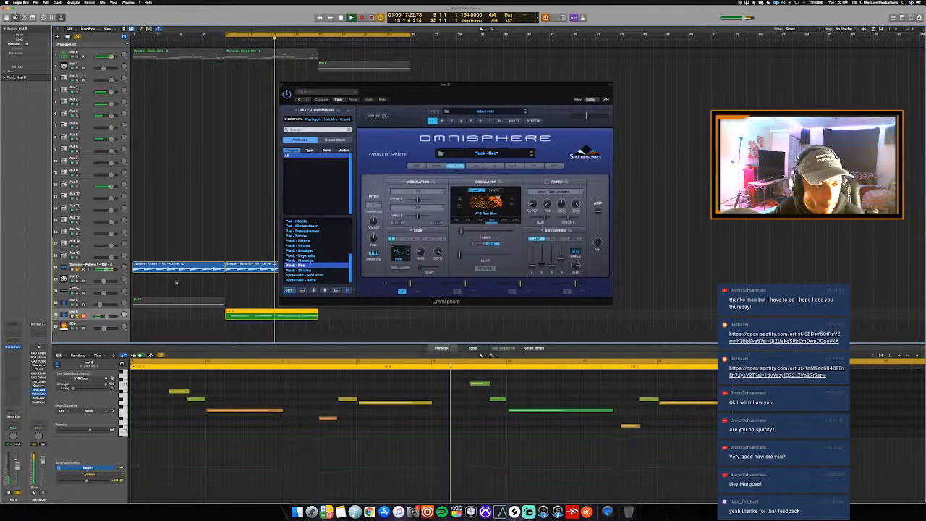
{"action": "left_click_drag", "start_coordinate": [532, 266], "coordinate": [533, 263]}
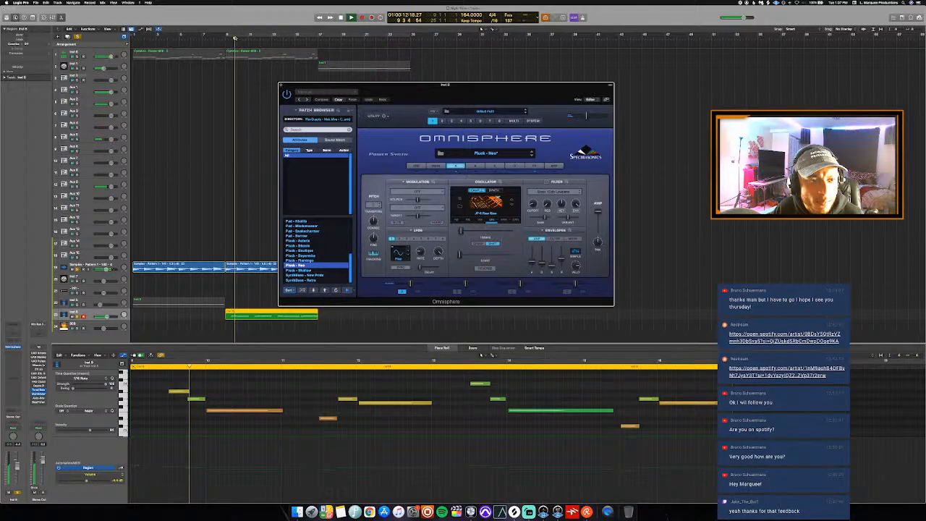
{"action": "left_click_drag", "start_coordinate": [225, 35], "coordinate": [318, 35]}
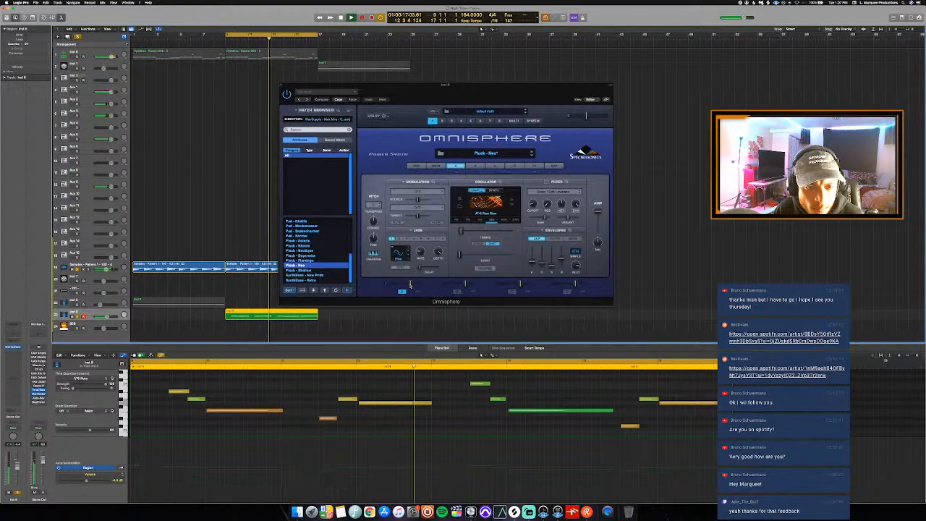
{"action": "left_click_drag", "start_coordinate": [411, 284], "coordinate": [408, 285]}
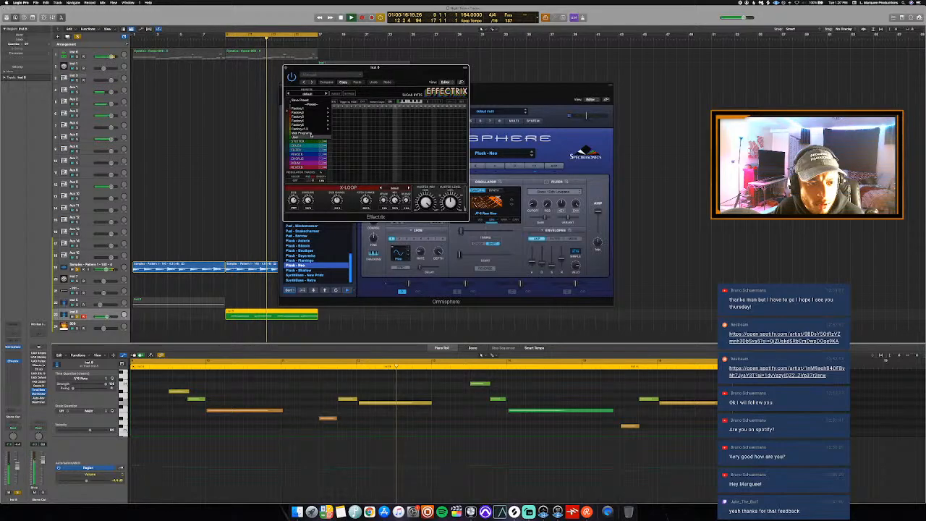
Audition Effectrix presets on the looping pluck melody, keep the one combining stutter, filter and reverb patterns, and close both plug-in windows
{"action": "left_click", "coordinate": [350, 146]}
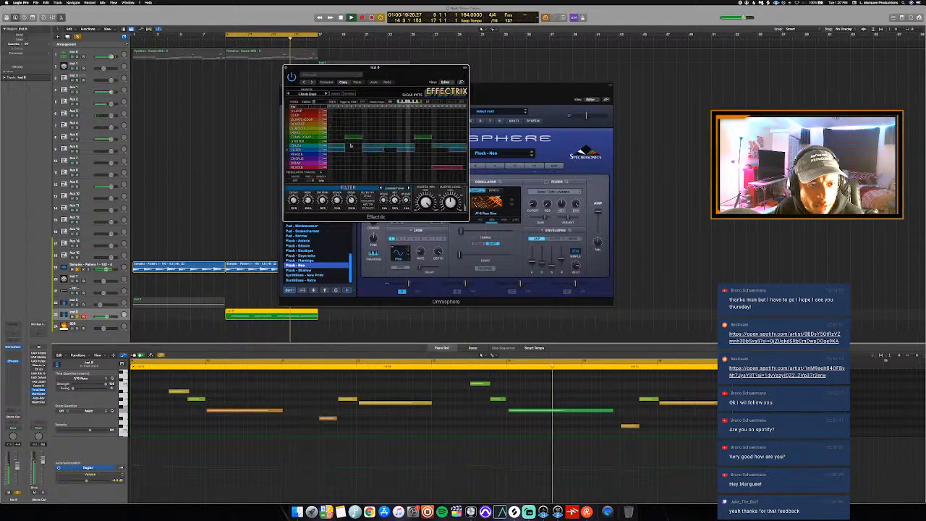
{"action": "left_click", "coordinate": [326, 94]}
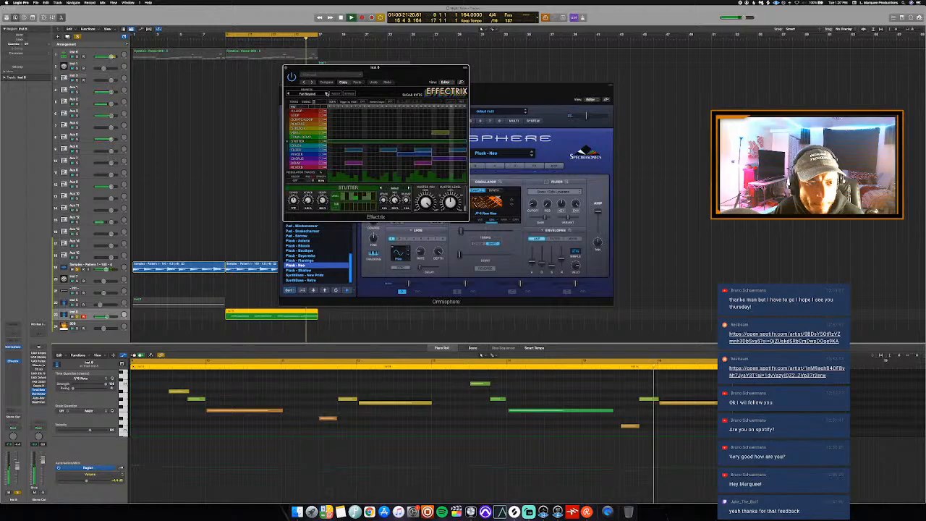
{"action": "left_click", "coordinate": [326, 94]}
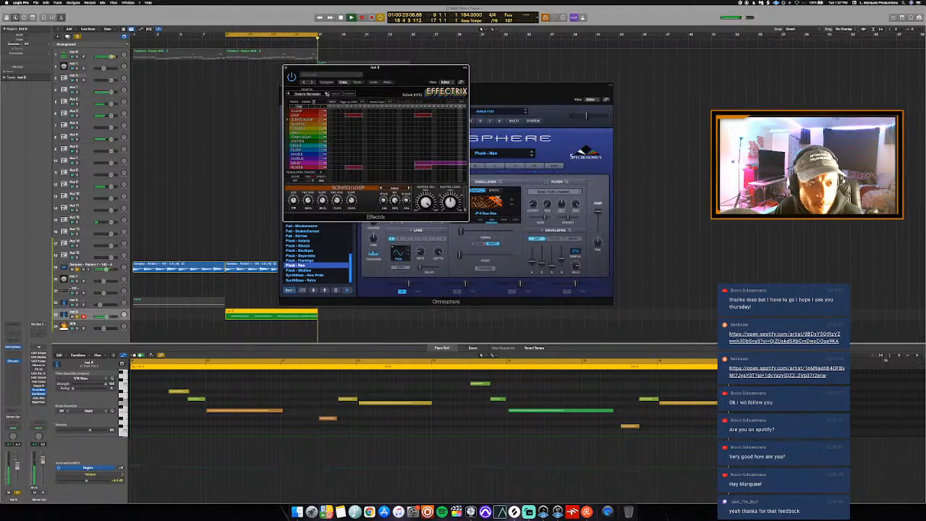
{"action": "left_click", "coordinate": [326, 94]}
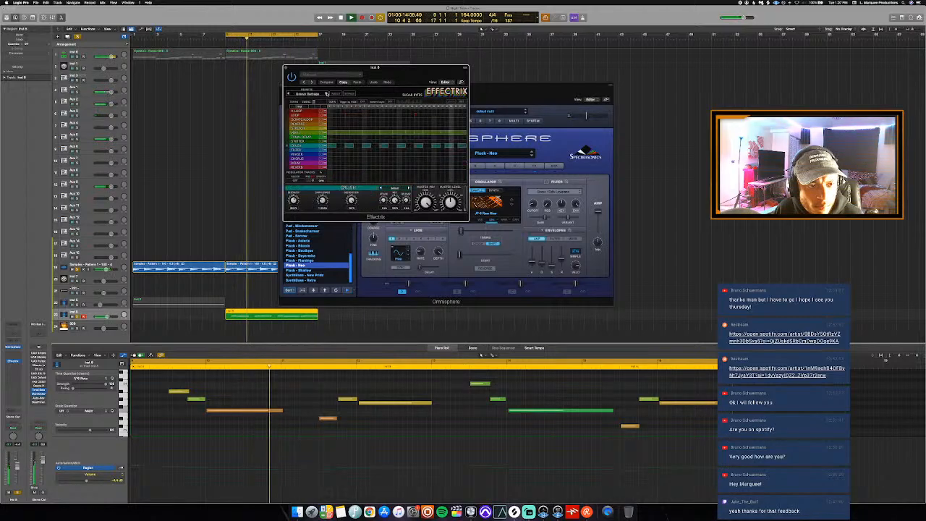
{"action": "left_click", "coordinate": [327, 94]}
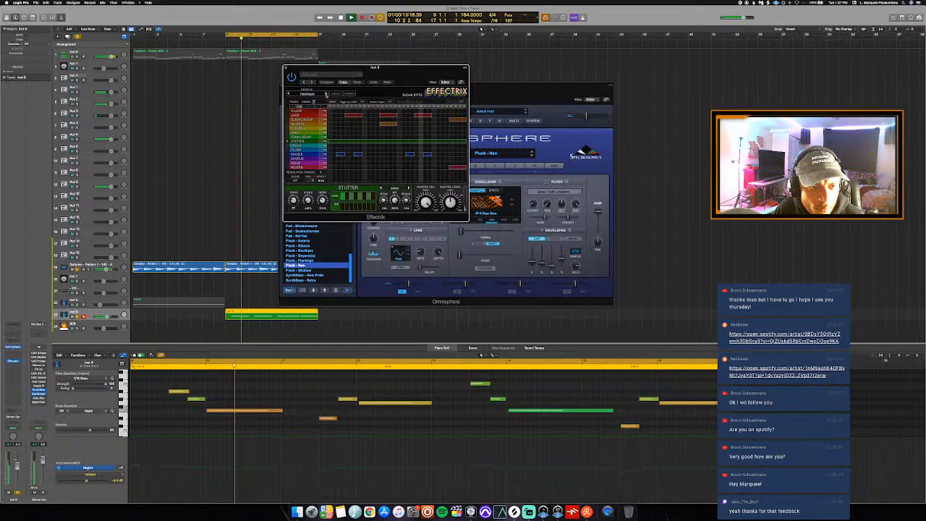
{"action": "left_click", "coordinate": [326, 94]}
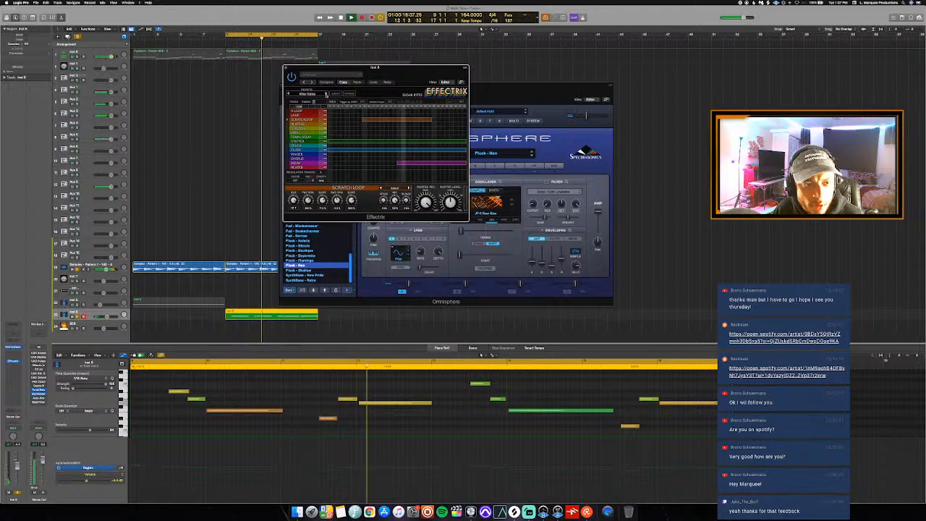
{"action": "left_click", "coordinate": [325, 95]}
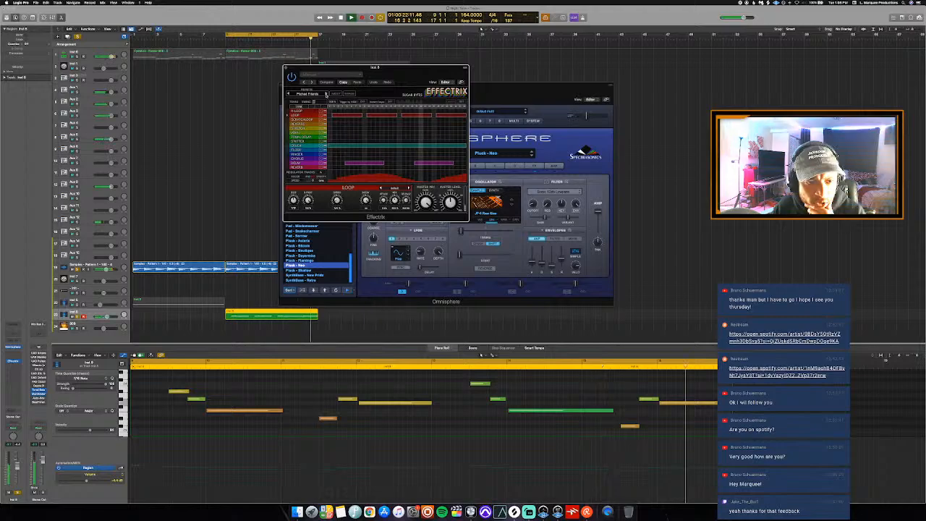
{"action": "left_click", "coordinate": [325, 94]}
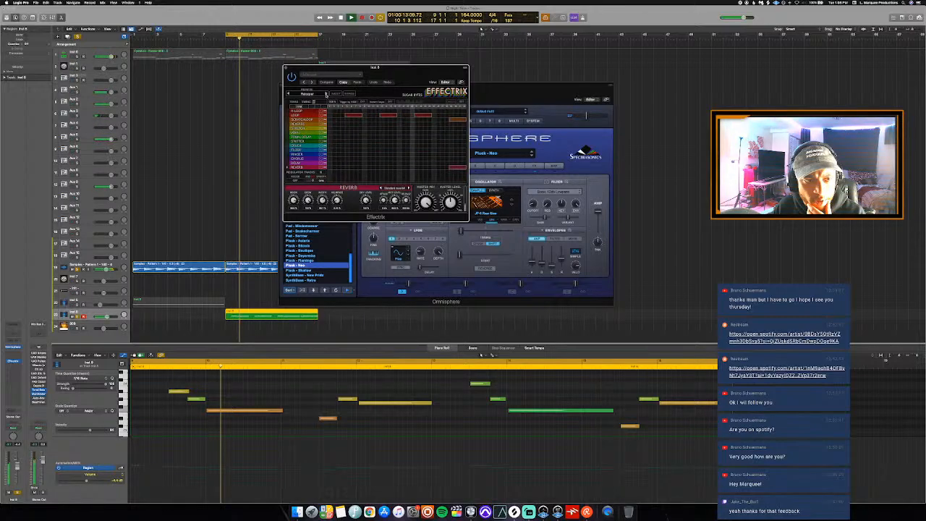
{"action": "left_click", "coordinate": [326, 94]}
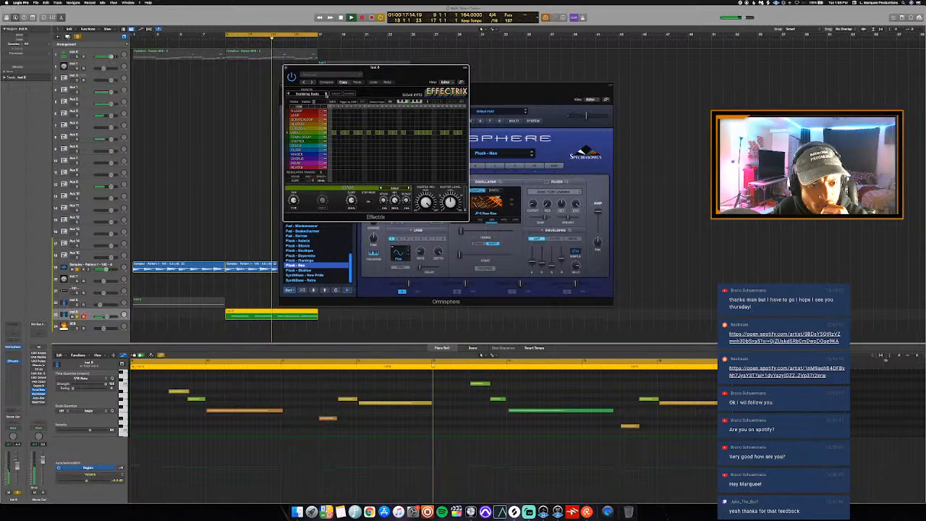
{"action": "left_click", "coordinate": [327, 95]}
{"action": "left_click", "coordinate": [326, 95]}
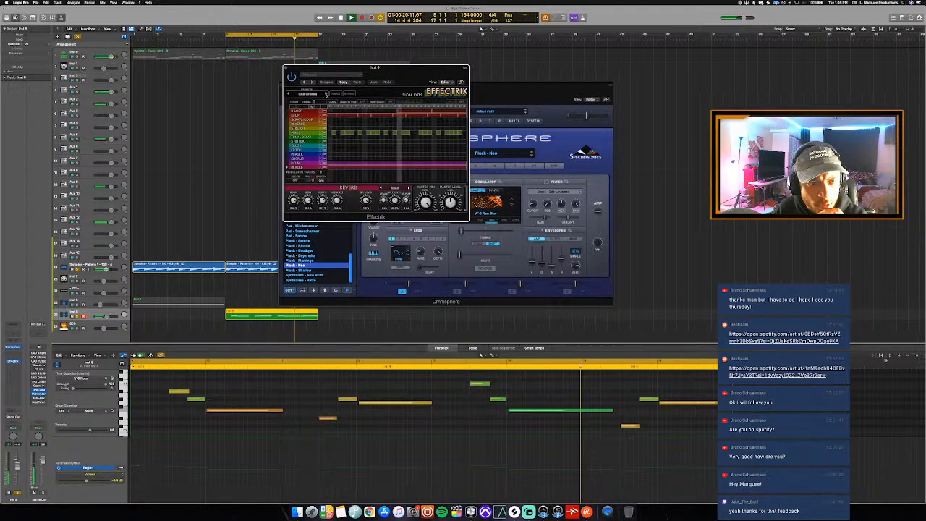
{"action": "left_click", "coordinate": [326, 95]}
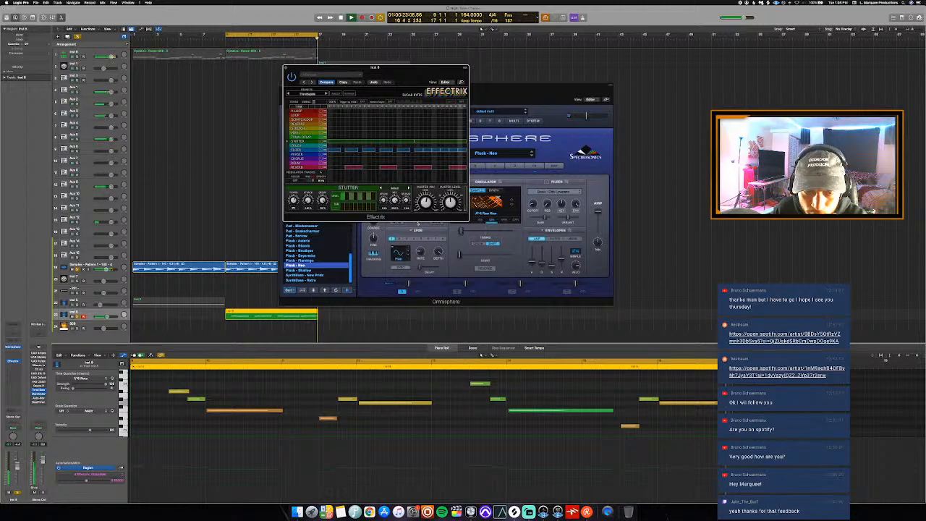
{"action": "left_click", "coordinate": [286, 68]}
{"action": "left_click", "coordinate": [283, 85]}
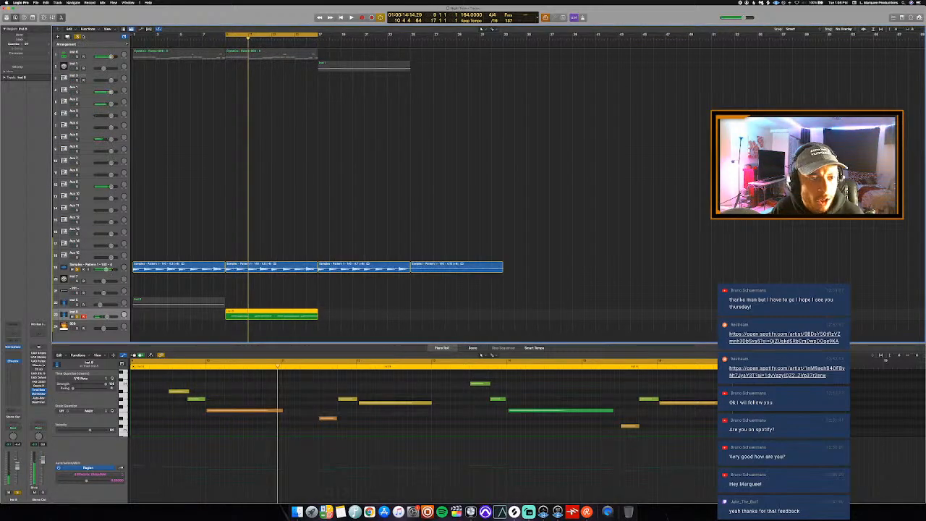
Clear the active solos, select the Maschine drum track and turn off cycle playback
{"action": "left_click", "coordinate": [78, 37]}
{"action": "left_click", "coordinate": [92, 76]}
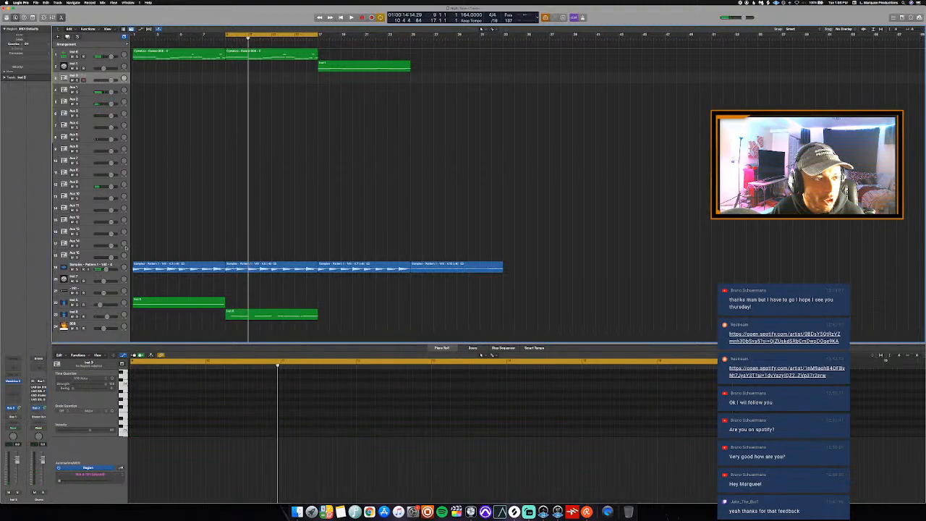
{"action": "key", "text": "c"}
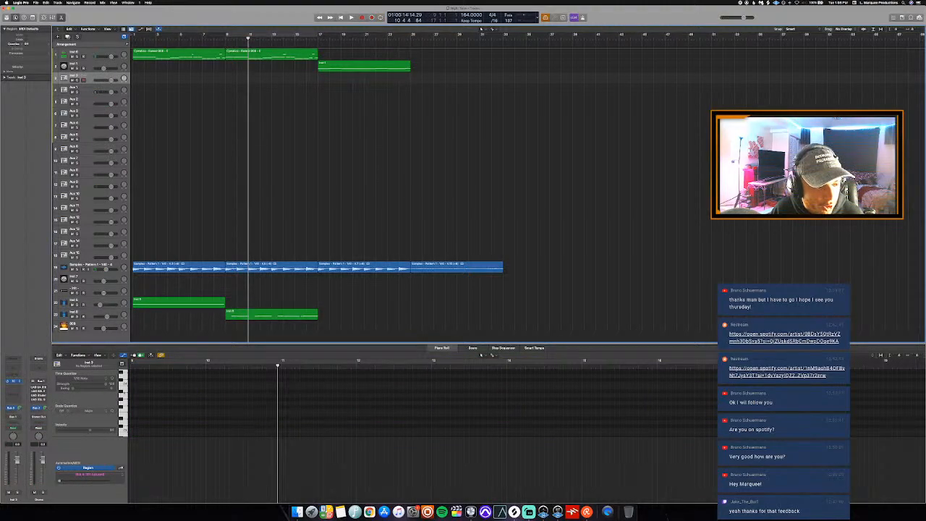
Place the Maschine drum pattern as MIDI regions across the drum tracks at bar 1 and color them red
{"action": "left_click", "coordinate": [13, 382]}
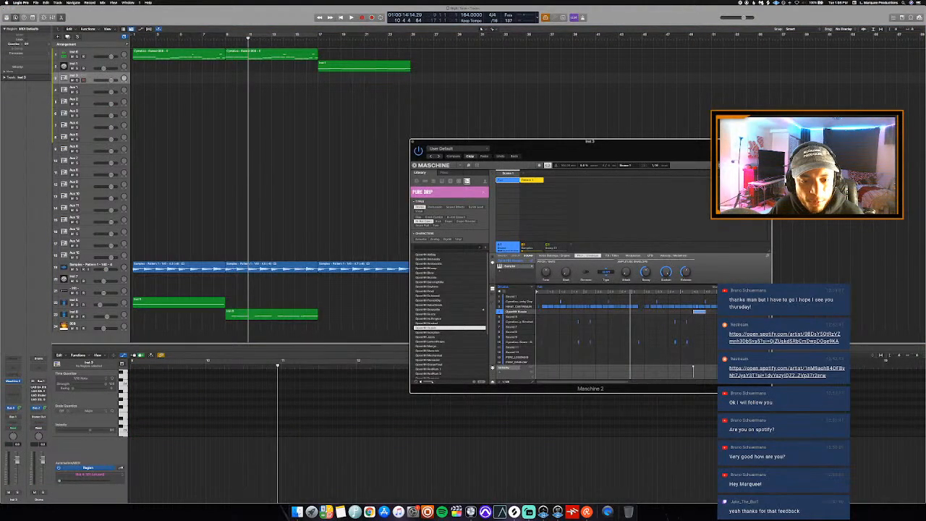
{"action": "left_click_drag", "start_coordinate": [760, 287], "coordinate": [134, 85]}
{"action": "key", "text": "alt+c"}
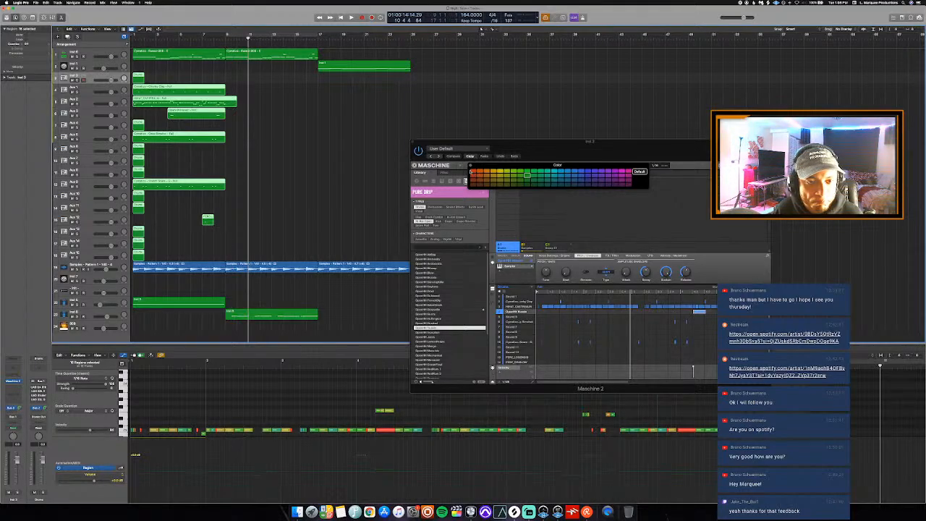
{"action": "left_click", "coordinate": [472, 172]}
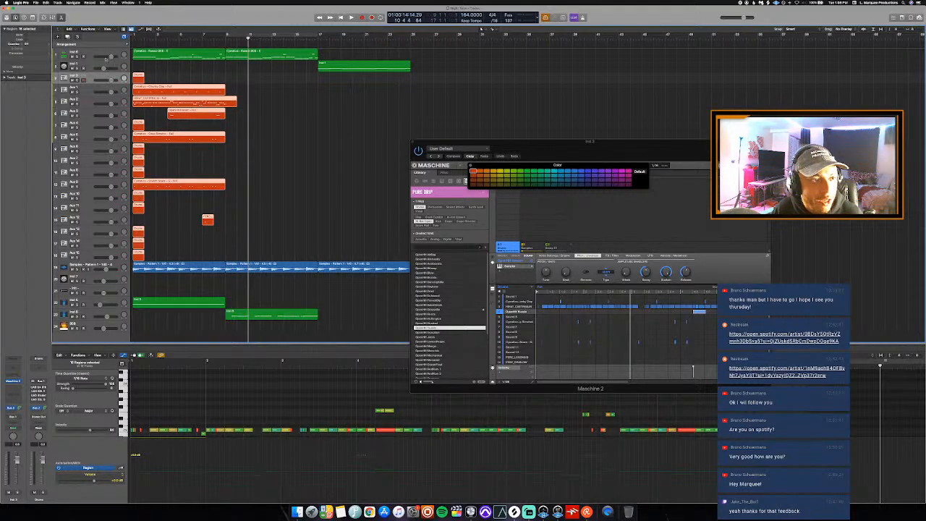
Color the 808 regions, the region at bar 17 on the track below, and both tracks' mixer channels orange
{"action": "left_click", "coordinate": [102, 54]}
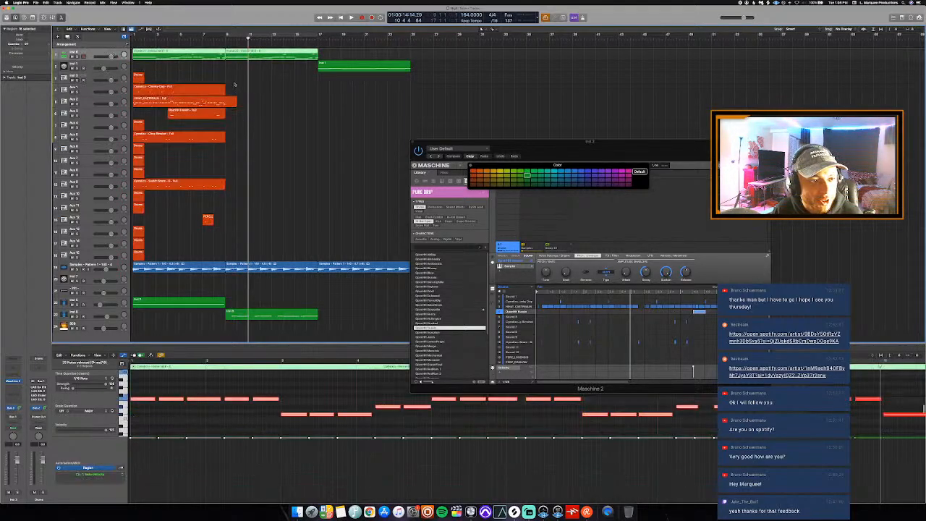
{"action": "left_click", "coordinate": [486, 171]}
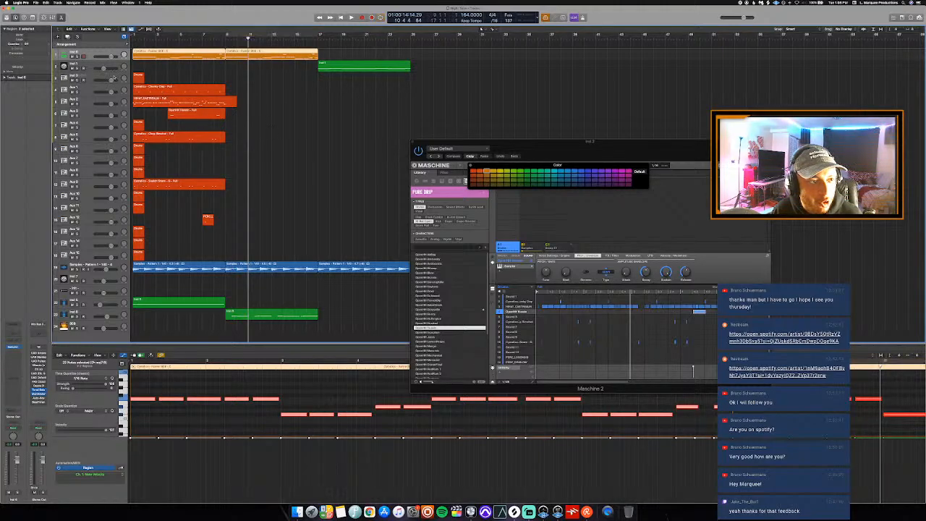
{"action": "key", "text": "x"}
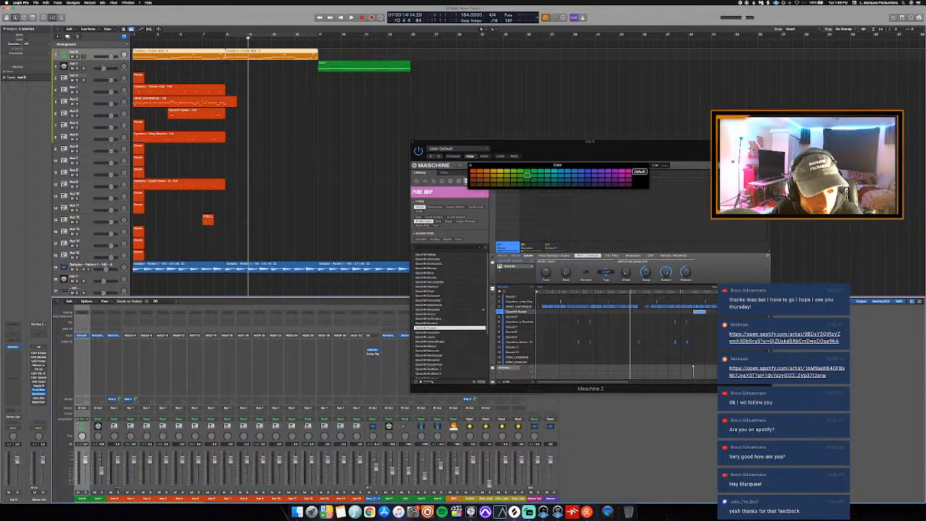
{"action": "left_click", "coordinate": [96, 429]}
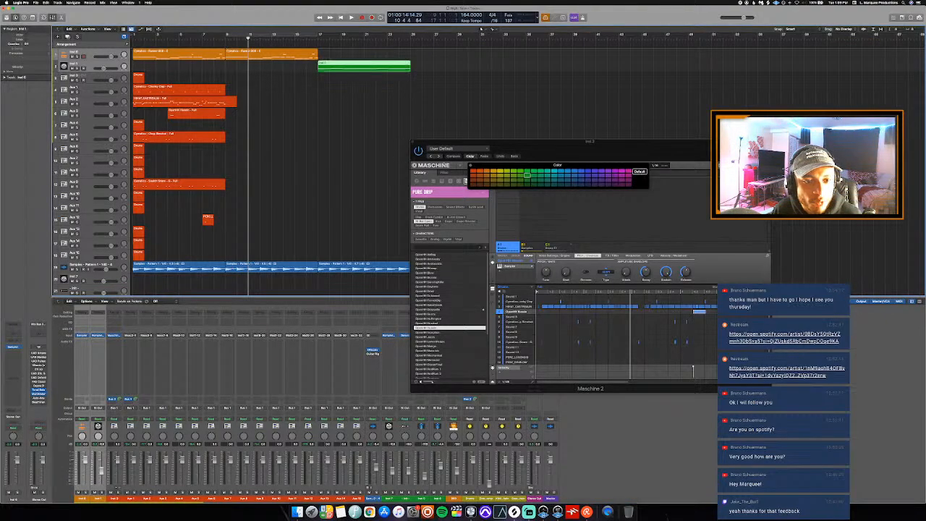
{"action": "left_click", "coordinate": [486, 171]}
{"action": "key", "text": "x"}
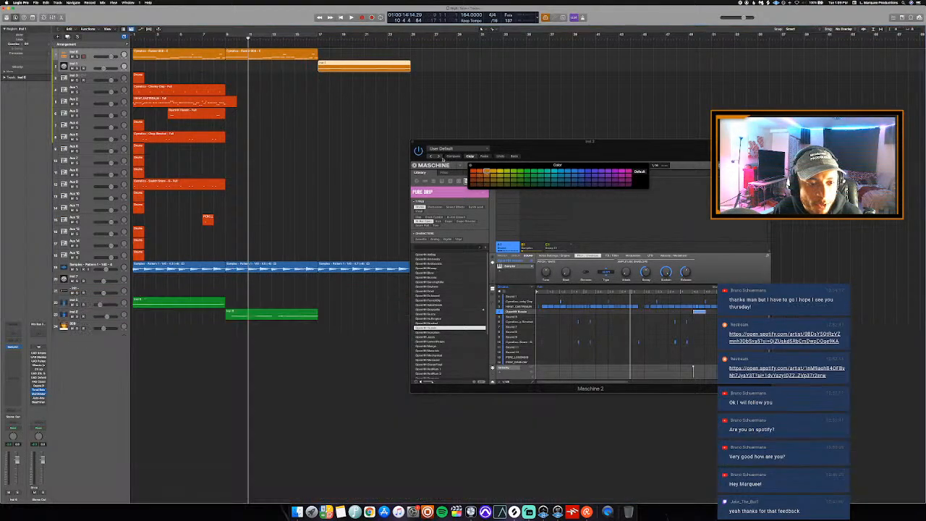
Color the sample region spanning bars 9 to 17 a darker blue
{"action": "left_click", "coordinate": [274, 269]}
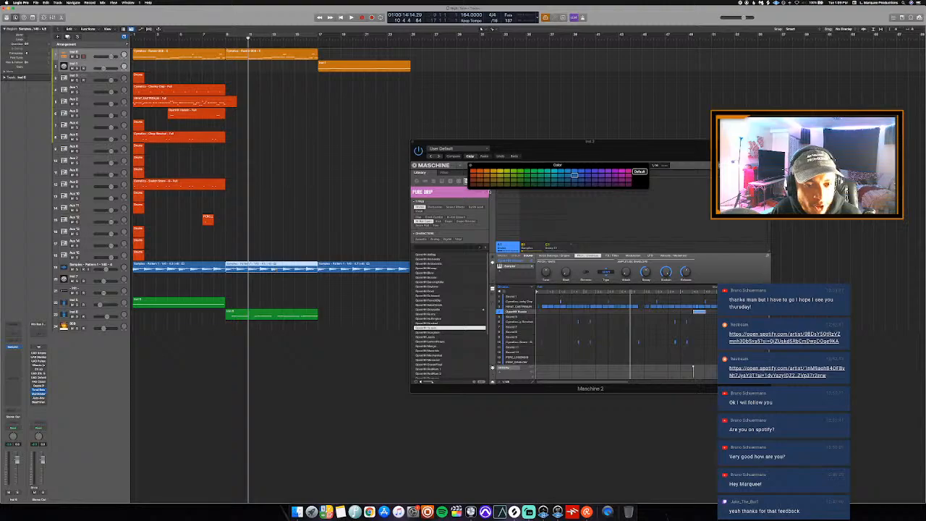
{"action": "left_click", "coordinate": [568, 180]}
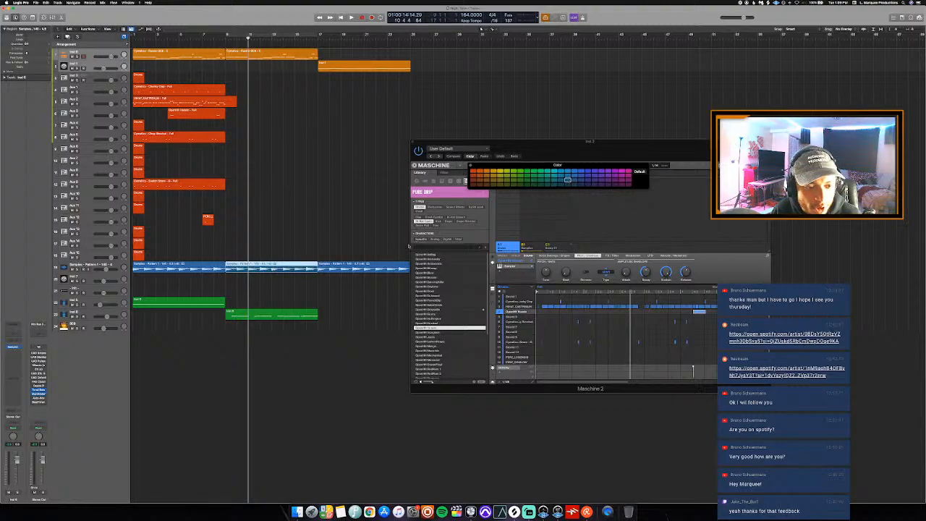
{"action": "left_click", "coordinate": [574, 175]}
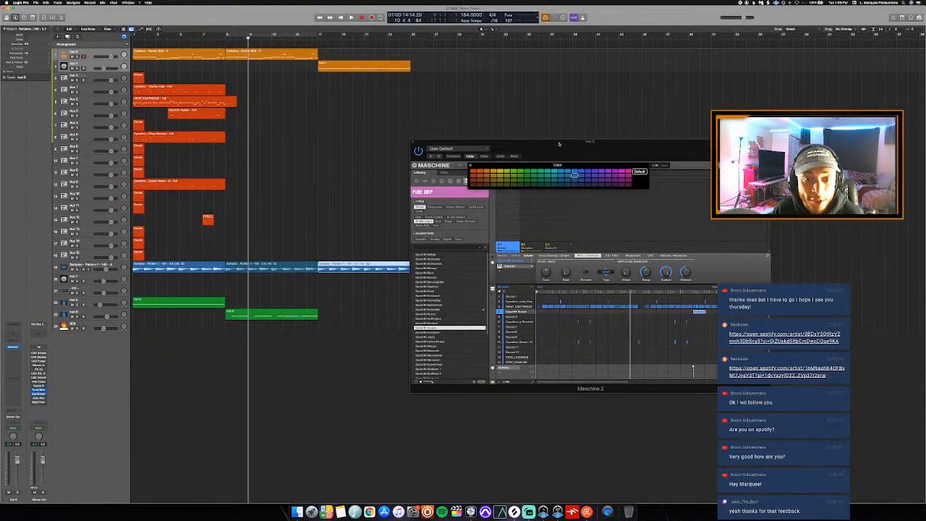
Move the Maschine and color windows clear of the sample regions and color the region at bars 17 to 25 indigo
{"action": "left_click_drag", "start_coordinate": [559, 144], "coordinate": [657, 176]}
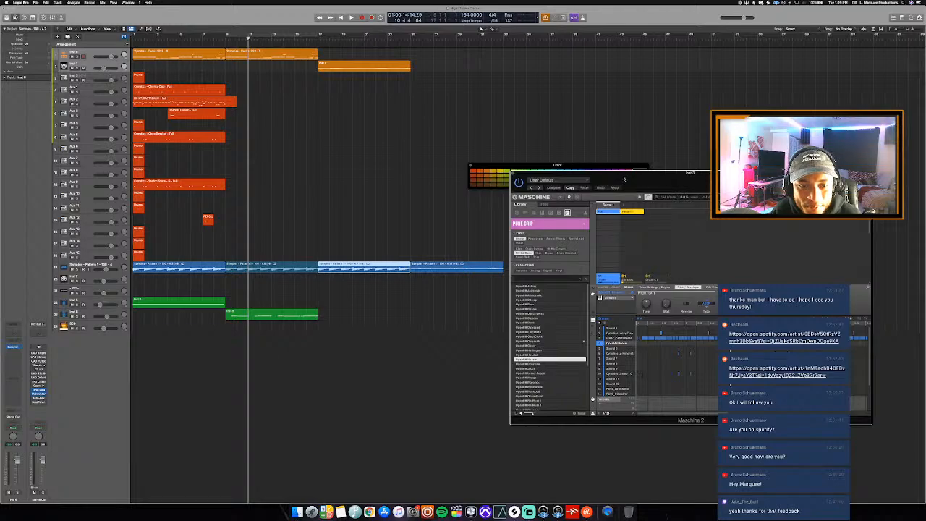
{"action": "left_click", "coordinate": [418, 44]}
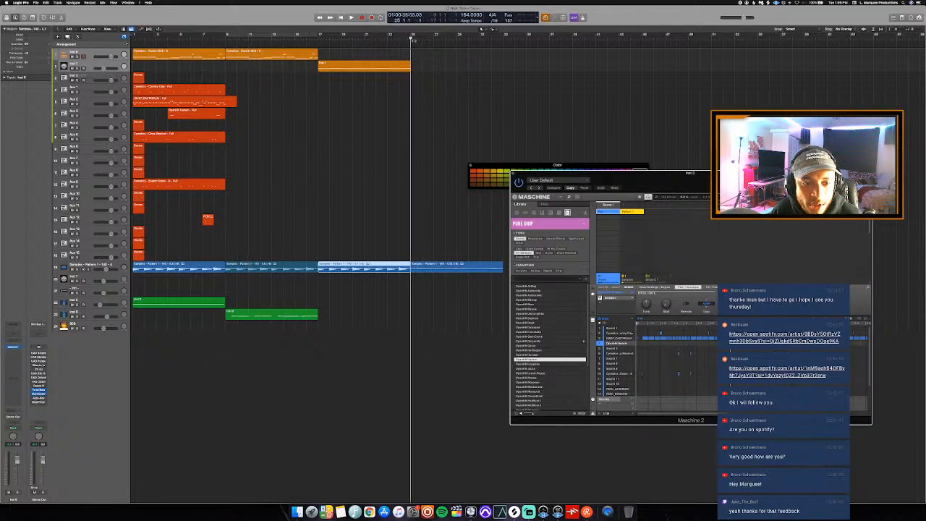
{"action": "left_click_drag", "start_coordinate": [497, 167], "coordinate": [441, 152]}
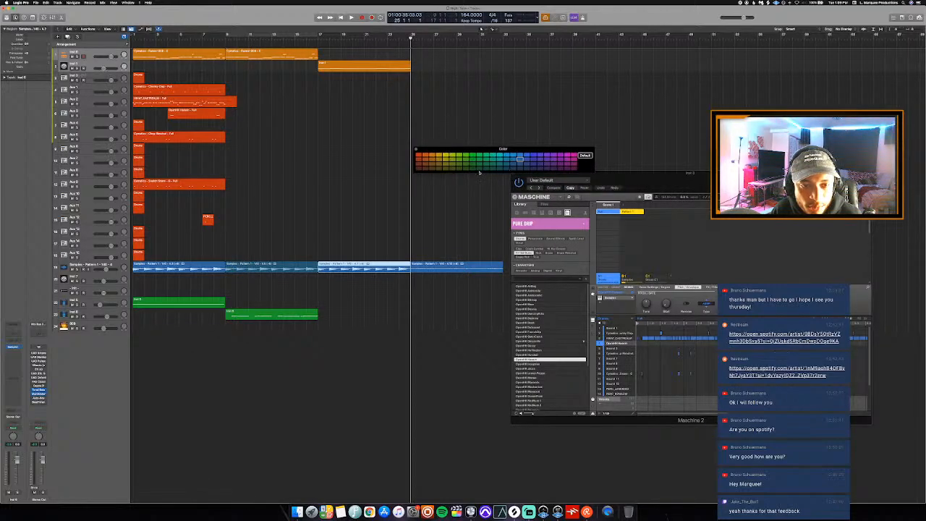
{"action": "left_click", "coordinate": [533, 159]}
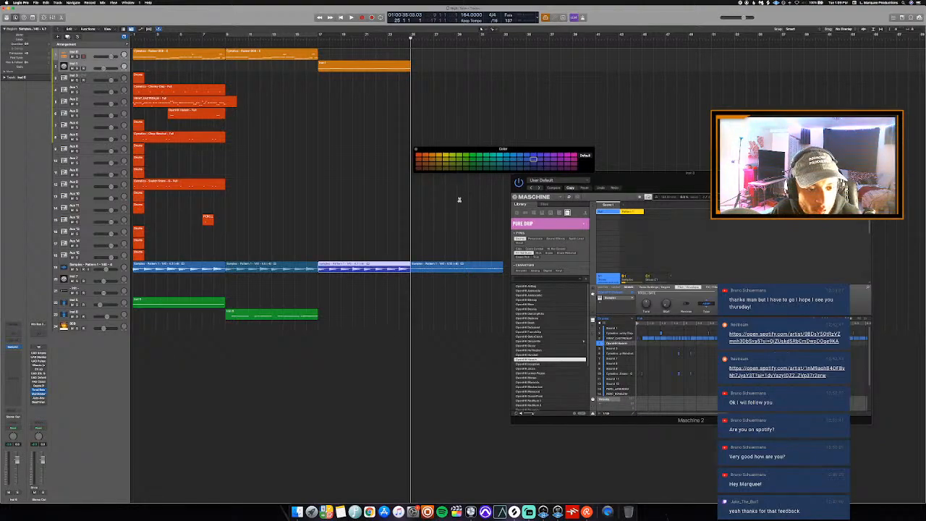
{"action": "key", "text": "super+z"}
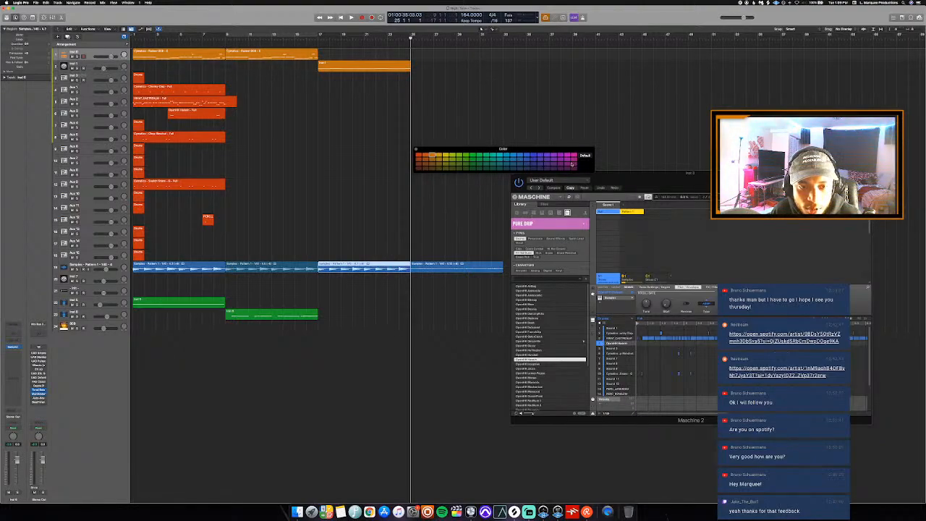
{"action": "left_click", "coordinate": [533, 160]}
{"action": "key", "text": "Right"}
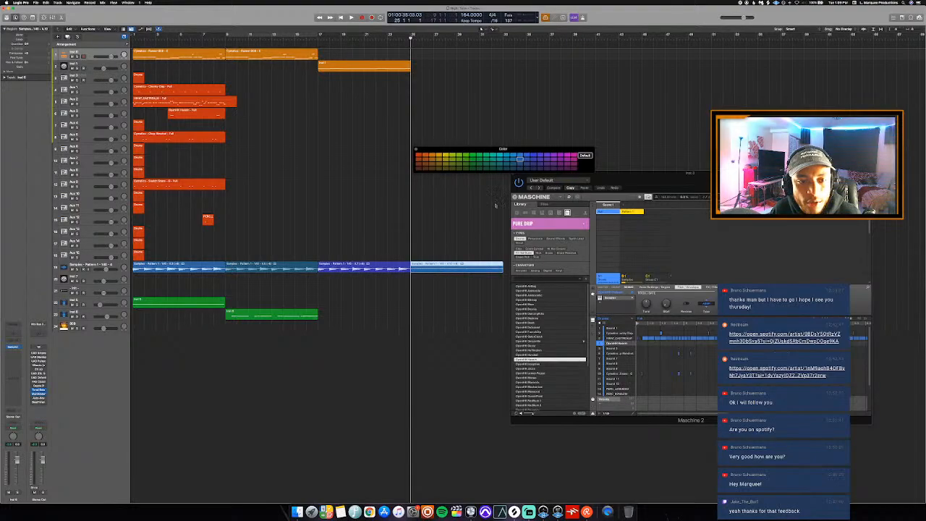
Close the Maschine window and color the last sample region, starting at bar 25, dark blue
{"action": "left_click", "coordinate": [517, 178]}
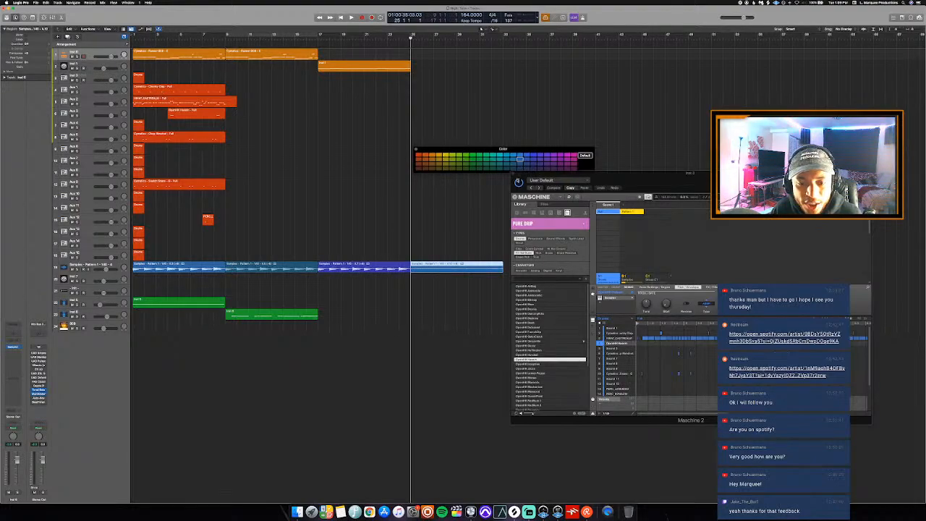
{"action": "left_click", "coordinate": [512, 174]}
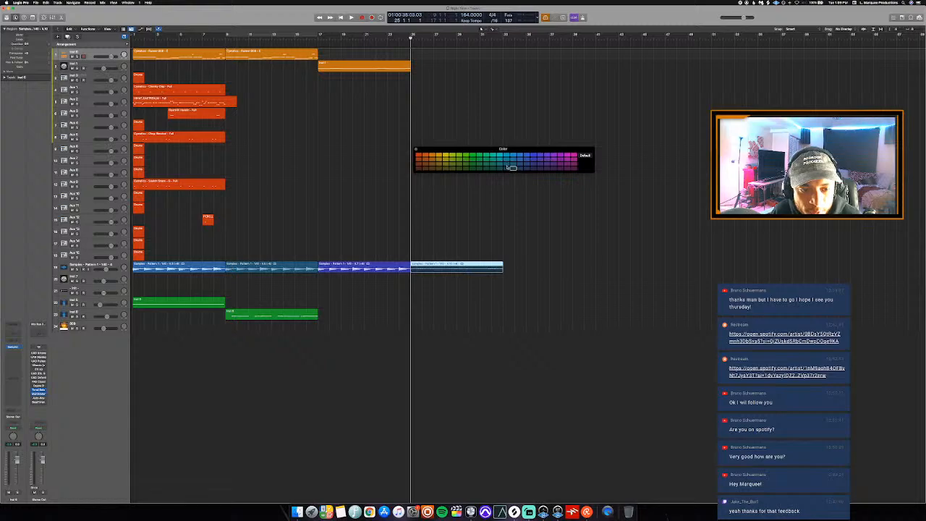
{"action": "left_click", "coordinate": [327, 187]}
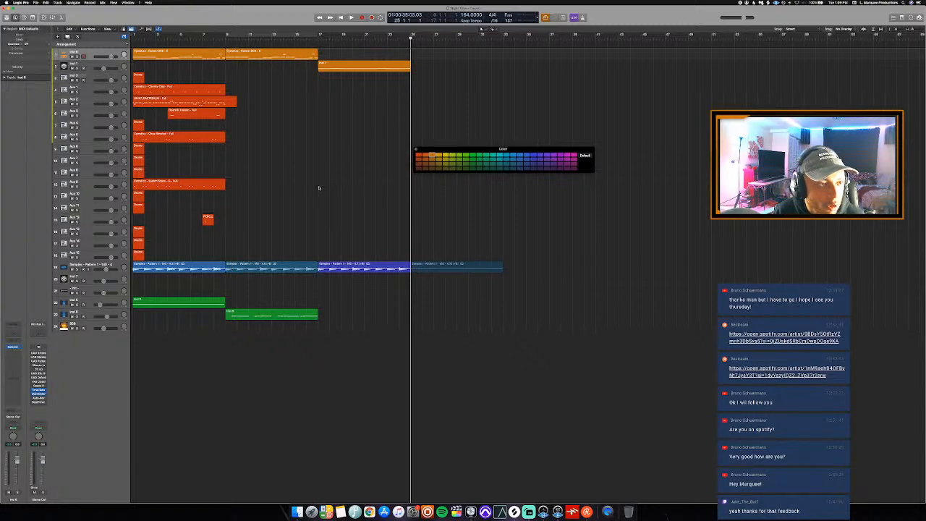
Rename the first track 808 and the second track Synth Bass
{"action": "left_click", "coordinate": [101, 57]}
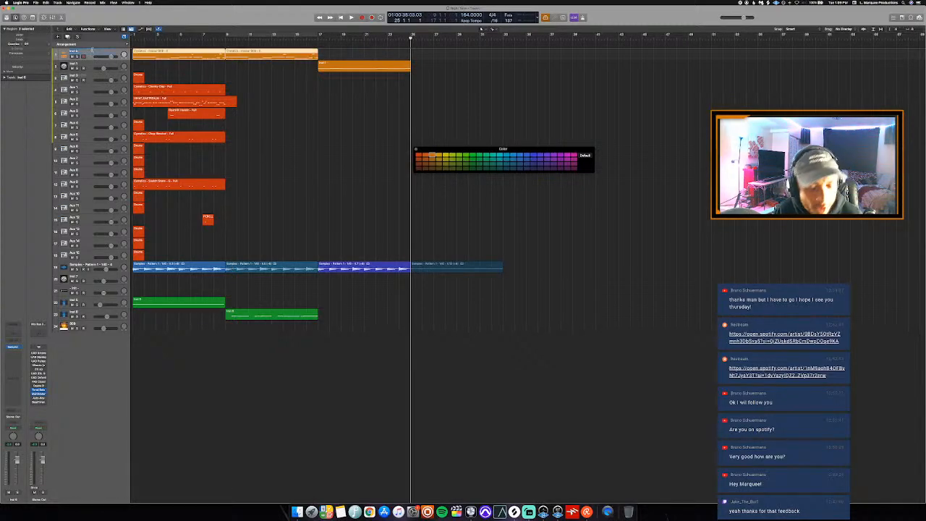
{"action": "left_click", "coordinate": [94, 64]}
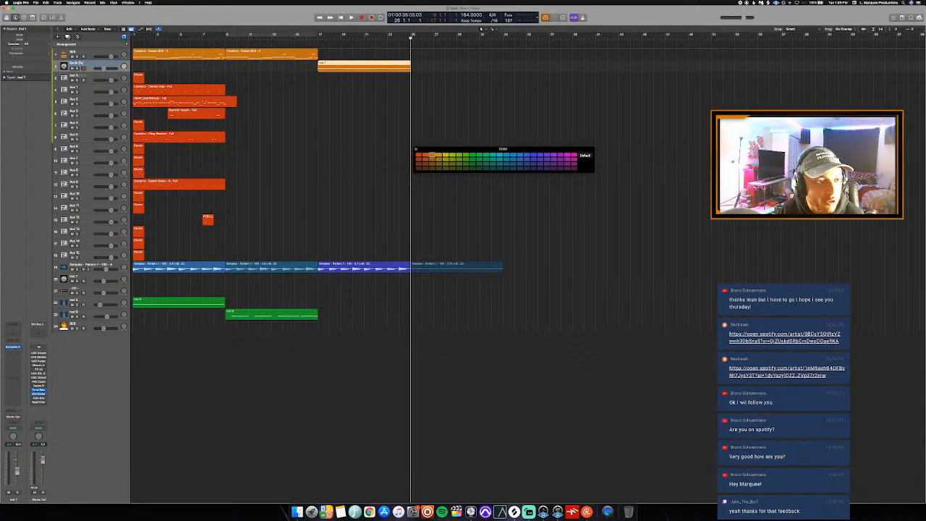
Trim the hi-hat region to end at bar 9 and delete the short leftover drum regions at bar 1
{"action": "left_click", "coordinate": [233, 102]}
{"action": "left_click_drag", "start_coordinate": [236, 104], "coordinate": [225, 103]}
{"action": "left_click", "coordinate": [139, 124]}
{"action": "left_click_drag", "start_coordinate": [147, 152], "coordinate": [136, 176]}
{"action": "left_click_drag", "start_coordinate": [143, 226], "coordinate": [134, 253]}
{"action": "key", "text": "Delete"}
{"action": "key", "text": "Return"}
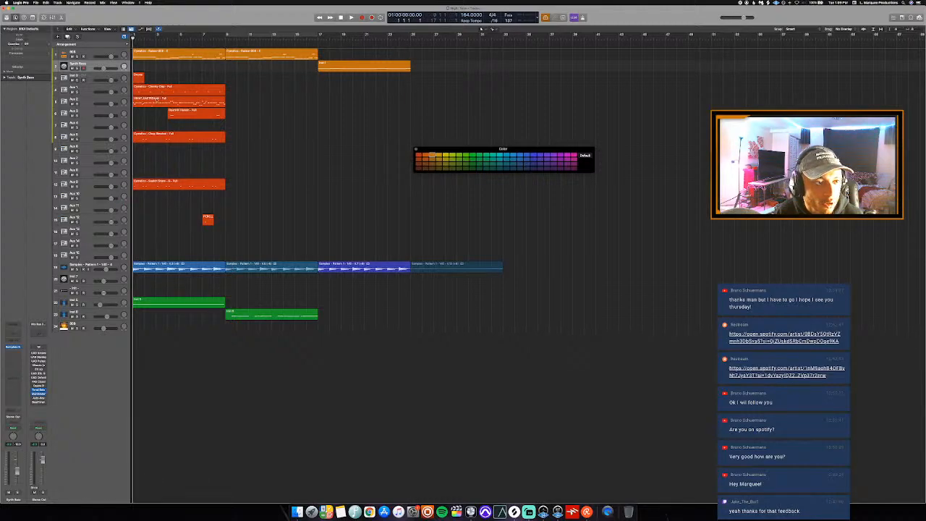
{"action": "left_click", "coordinate": [138, 76]}
{"action": "key", "text": "Delete"}
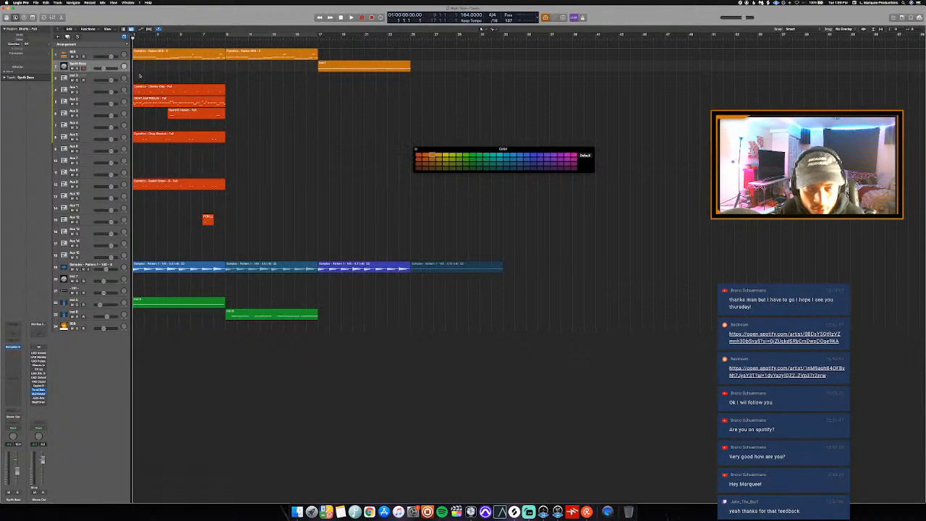
Extend the open hat and percussion regions back to bar 1 and repeat all drum regions four times
{"action": "left_click_drag", "start_coordinate": [168, 113], "coordinate": [134, 114]}
{"action": "left_click_drag", "start_coordinate": [213, 222], "coordinate": [108, 226]}
{"action": "left_click_drag", "start_coordinate": [198, 230], "coordinate": [193, 68]}
{"action": "key", "text": "super+r"}
{"action": "key", "text": "super+r"}
{"action": "key", "text": "super+r"}
{"action": "key", "text": "super+r"}
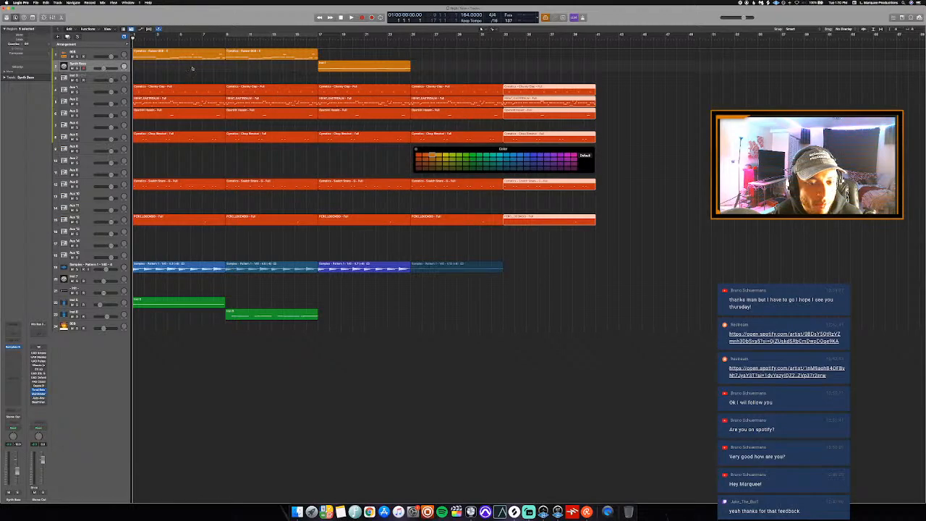
Rename the sample track Loop and add a yellow Intro arrangement marker spanning bars 1 to 9
{"action": "left_click", "coordinate": [101, 267]}
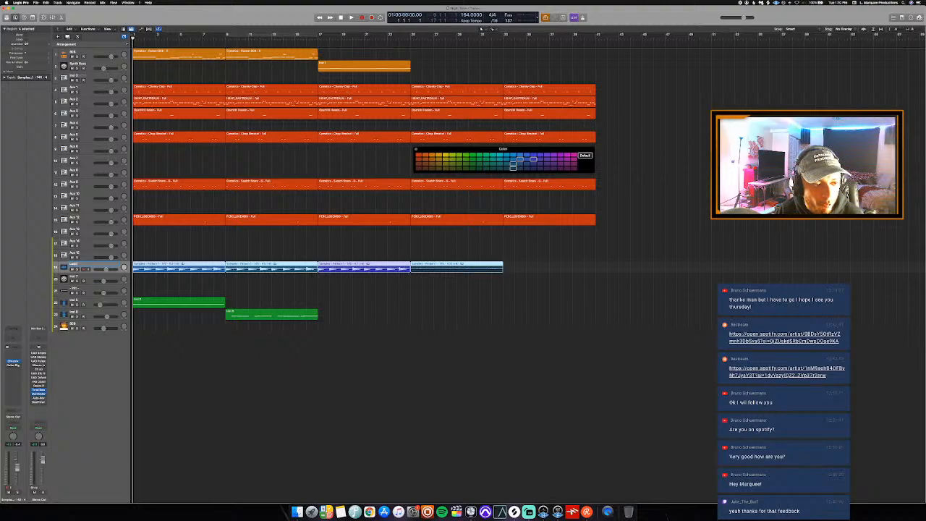
{"action": "key", "text": "Return"}
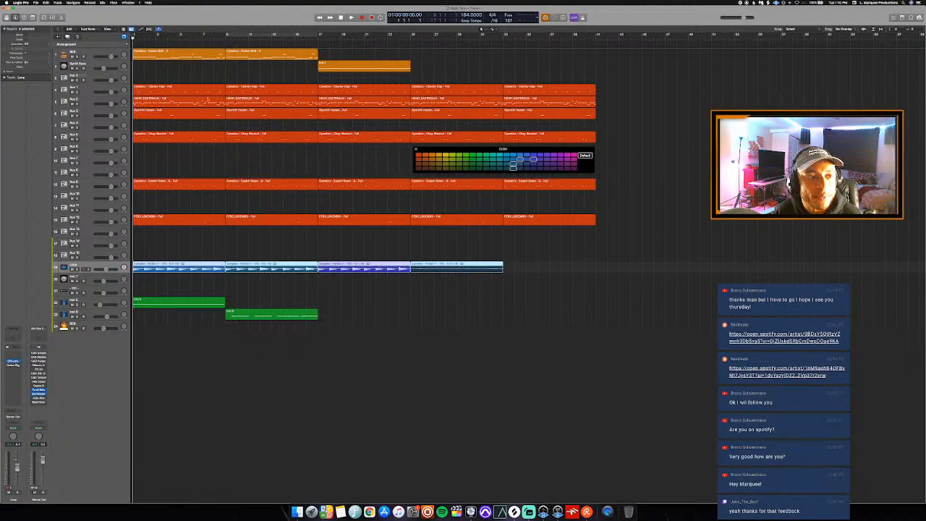
{"action": "left_click", "coordinate": [128, 44]}
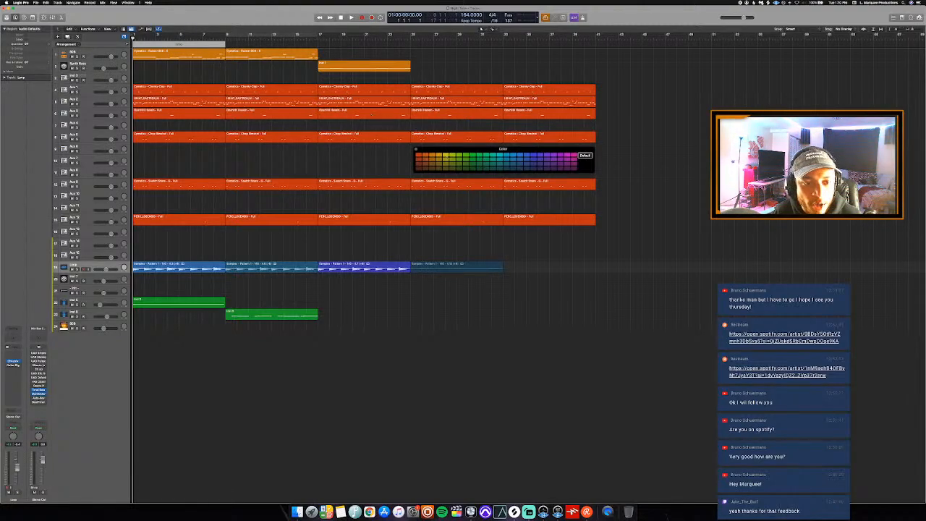
{"action": "left_click", "coordinate": [447, 156]}
{"action": "key", "text": "alt+c"}
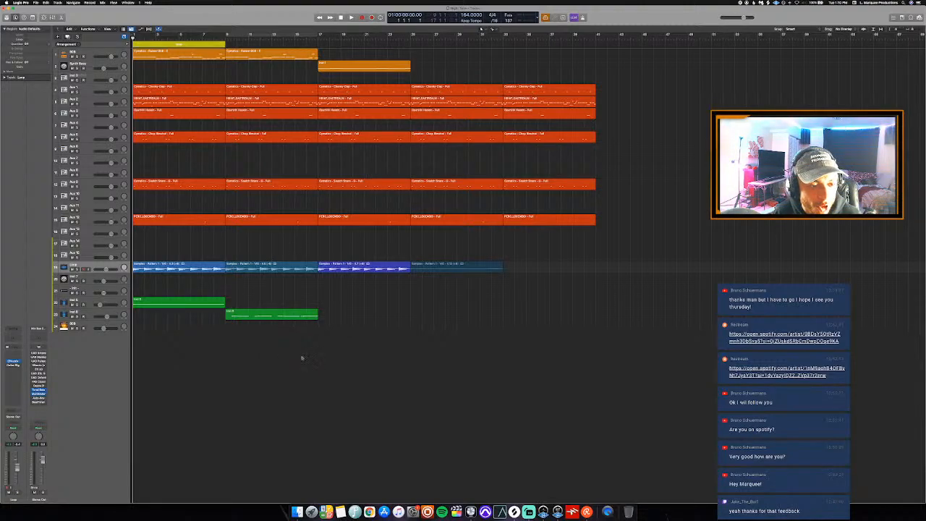
Mute both green instrument regions and all 808 and drum regions in bars 1 to 9
{"action": "left_click_drag", "start_coordinate": [305, 359], "coordinate": [162, 307]}
{"action": "key", "text": "ctrl+m"}
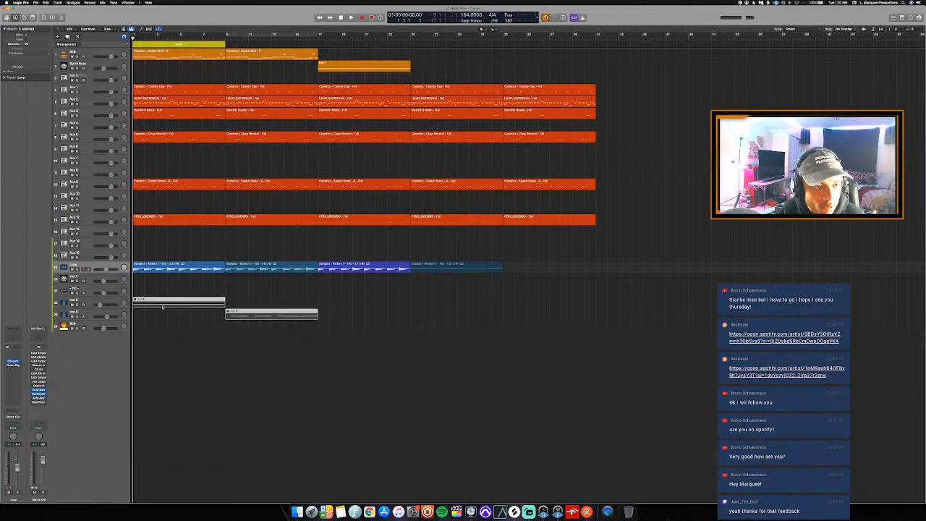
{"action": "left_click_drag", "start_coordinate": [201, 237], "coordinate": [167, 32]}
{"action": "key", "text": "ctrl+m"}
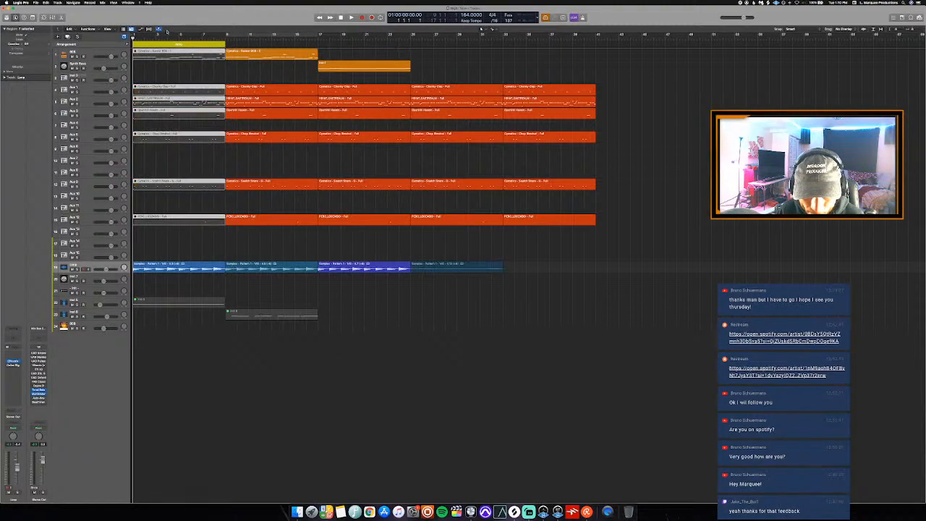
Play the intro section from the beginning to hear the sample without drums and 808
{"action": "key", "text": "space"}
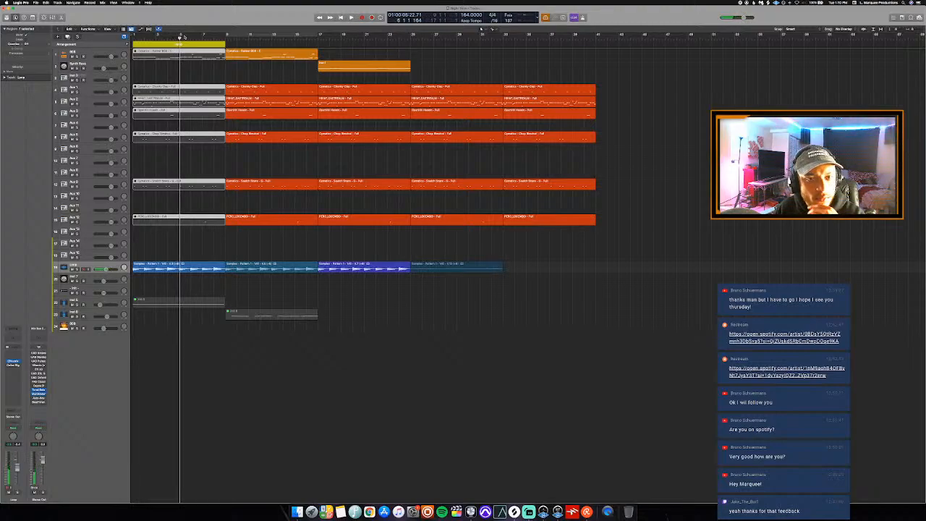
{"action": "key", "text": "space"}
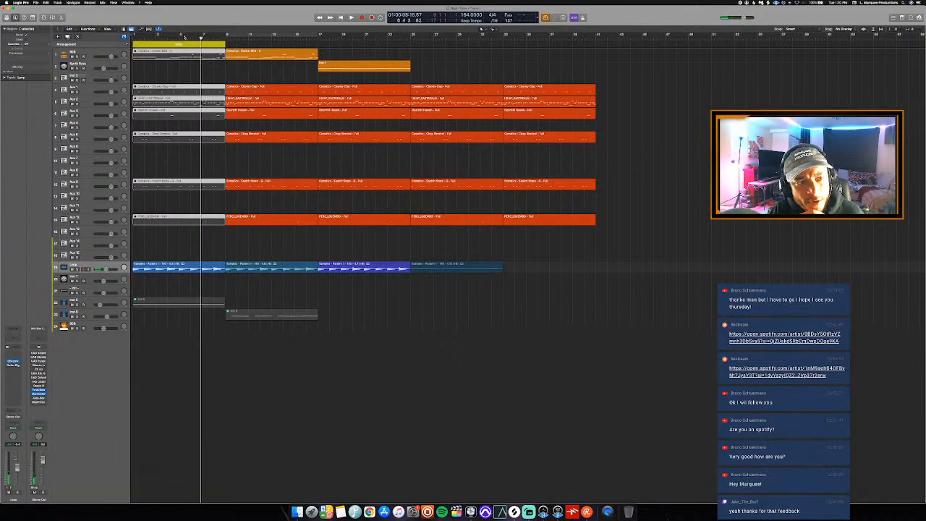
{"action": "key", "text": "Return"}
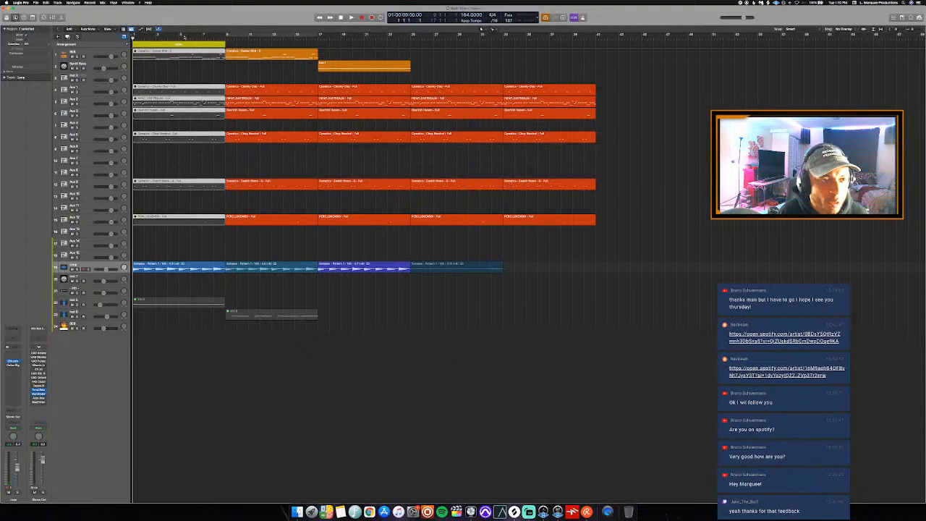
{"action": "key", "text": "space"}
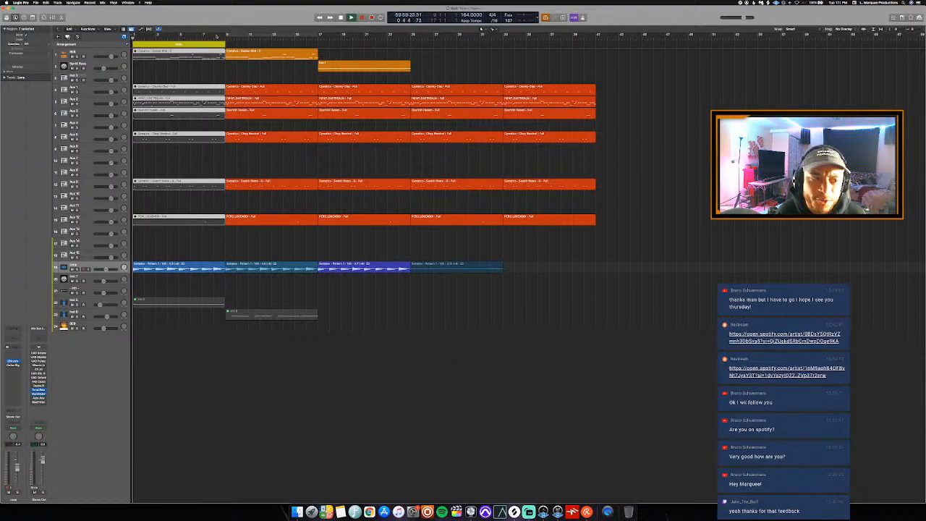
Shift the last three sample regions to start at bar 17, repeat the first sample region into bar 9, and play from the start
{"action": "left_click_drag", "start_coordinate": [436, 290], "coordinate": [286, 261]}
{"action": "left_click", "coordinate": [318, 38]}
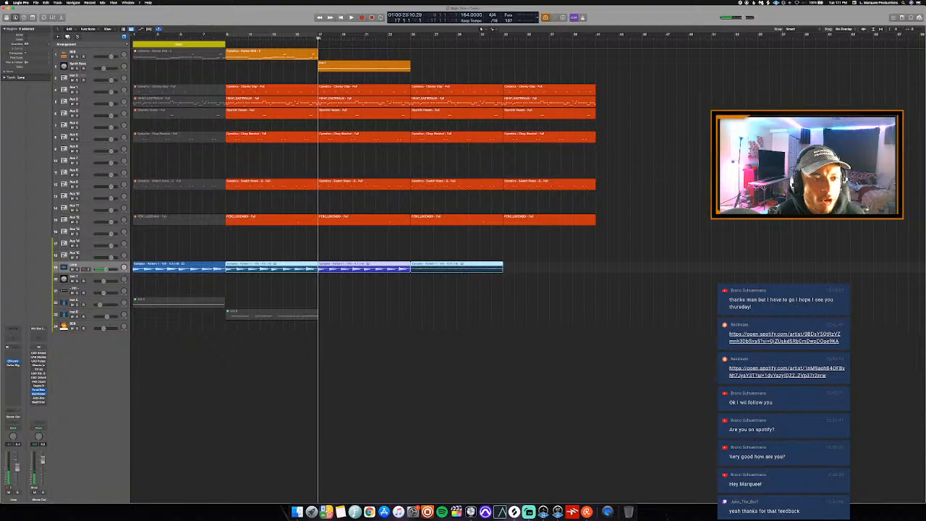
{"action": "right_click", "coordinate": [253, 268]}
{"action": "left_click", "coordinate": [258, 267]}
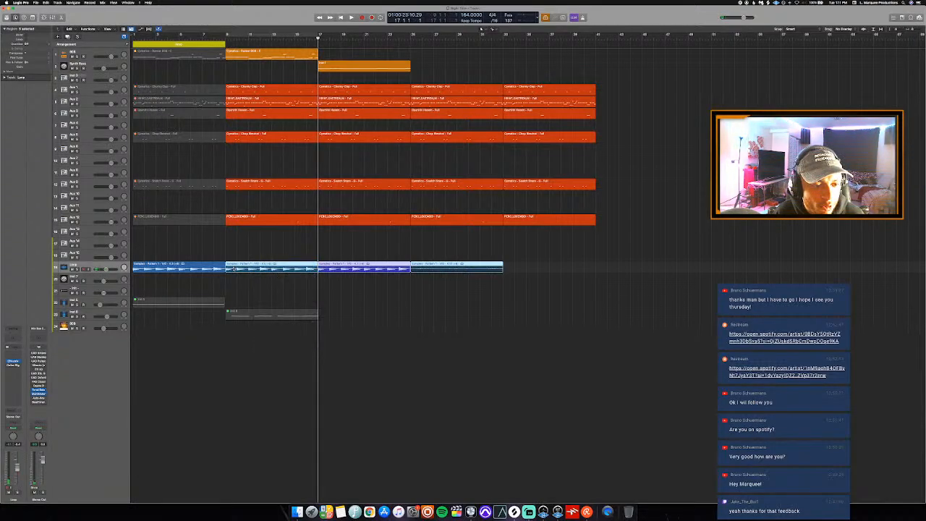
{"action": "left_click", "coordinate": [206, 269]}
{"action": "key", "text": "super+r"}
{"action": "key", "text": "Return"}
{"action": "key", "text": "space"}
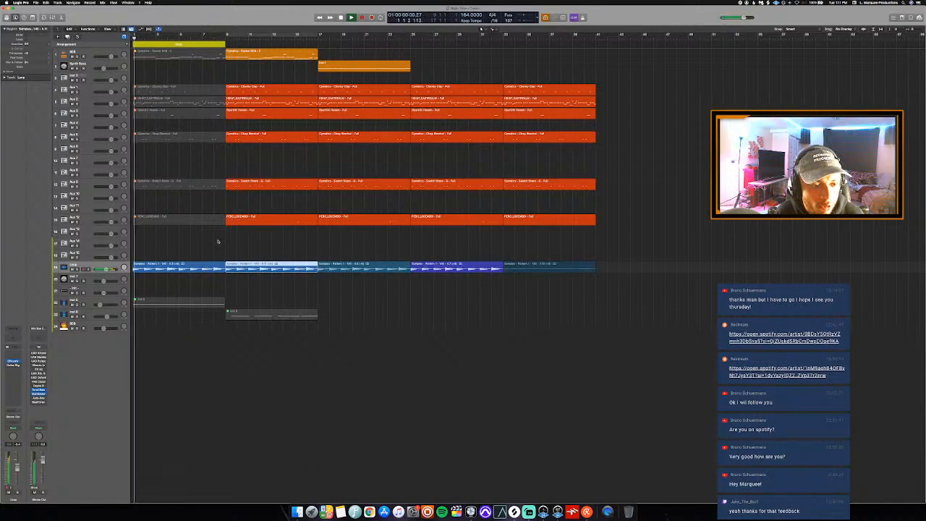
{"action": "left_click", "coordinate": [217, 256]}
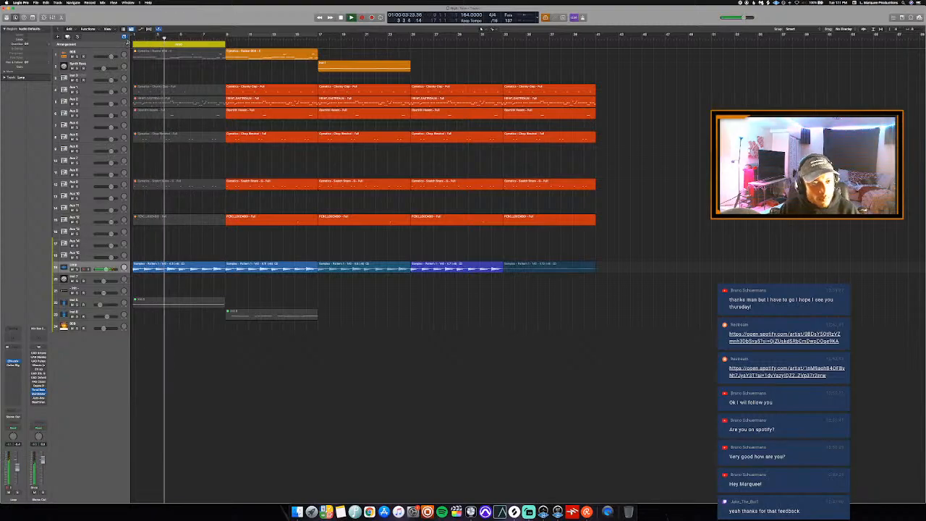
Add an arrangement marker spanning bars 9 to 17 and name it Chorus 1
{"action": "left_click", "coordinate": [279, 44]}
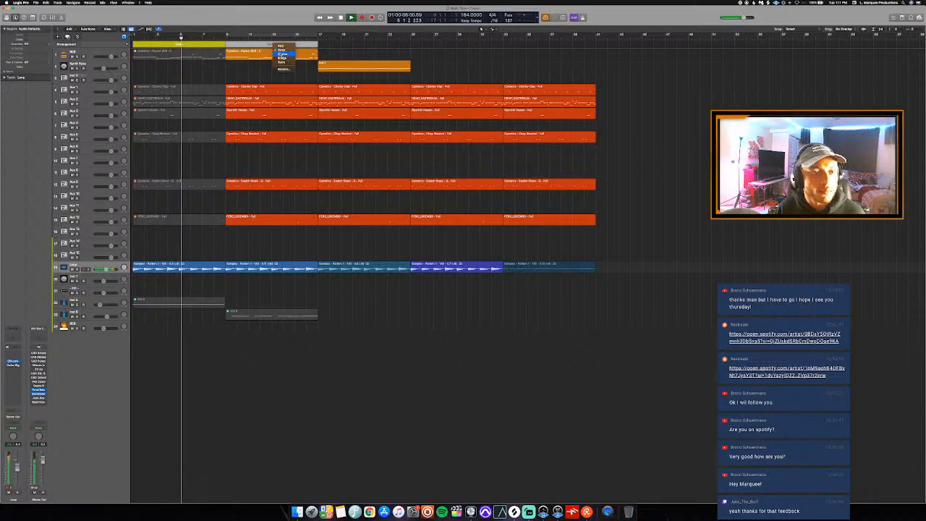
{"action": "left_click", "coordinate": [283, 55]}
{"action": "left_click", "coordinate": [279, 45]}
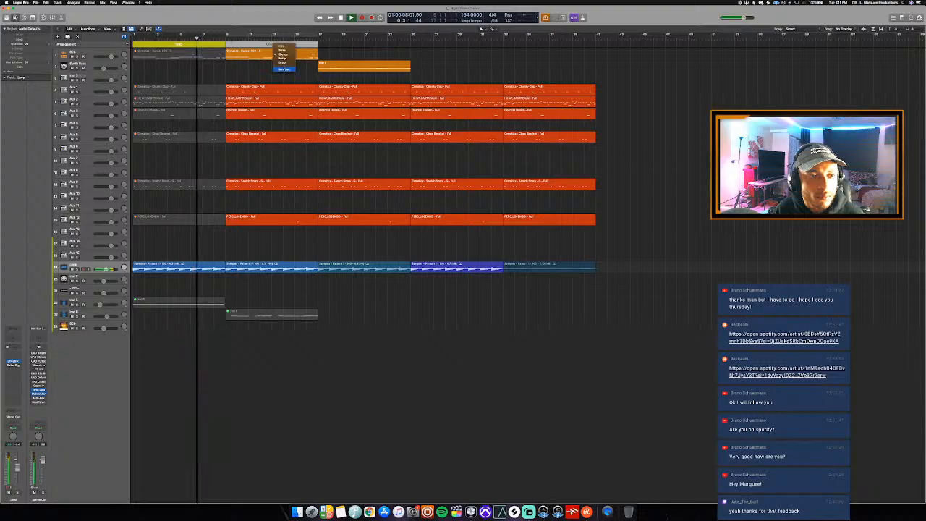
{"action": "left_click", "coordinate": [285, 70]}
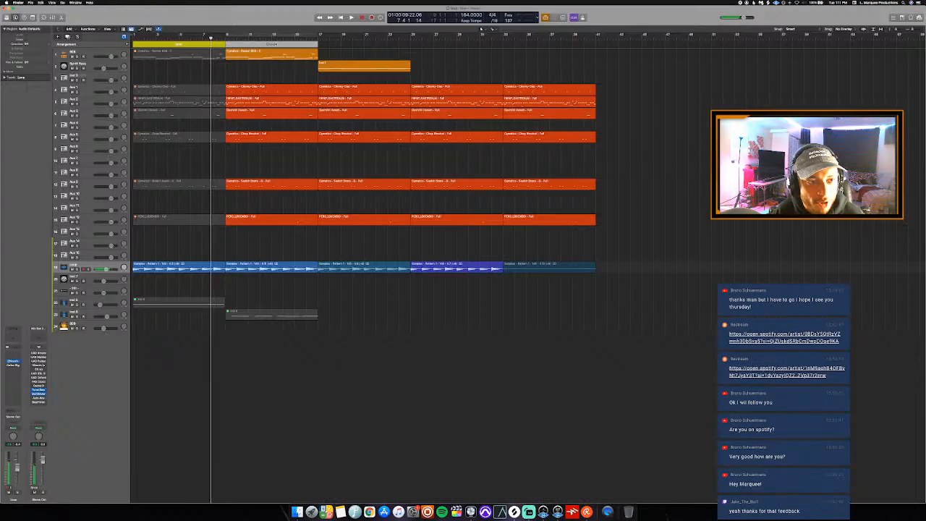
{"action": "left_click", "coordinate": [273, 45]}
{"action": "left_click", "coordinate": [281, 68]}
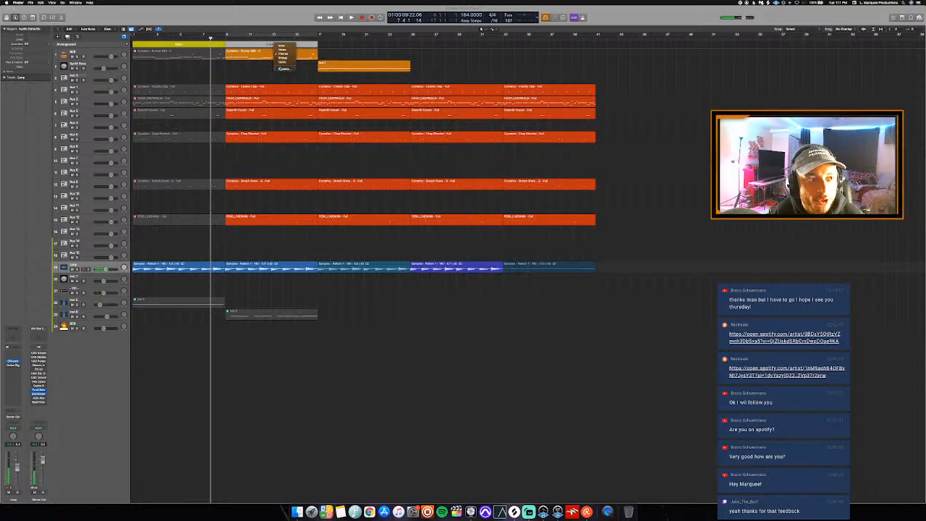
{"action": "key", "text": "Return"}
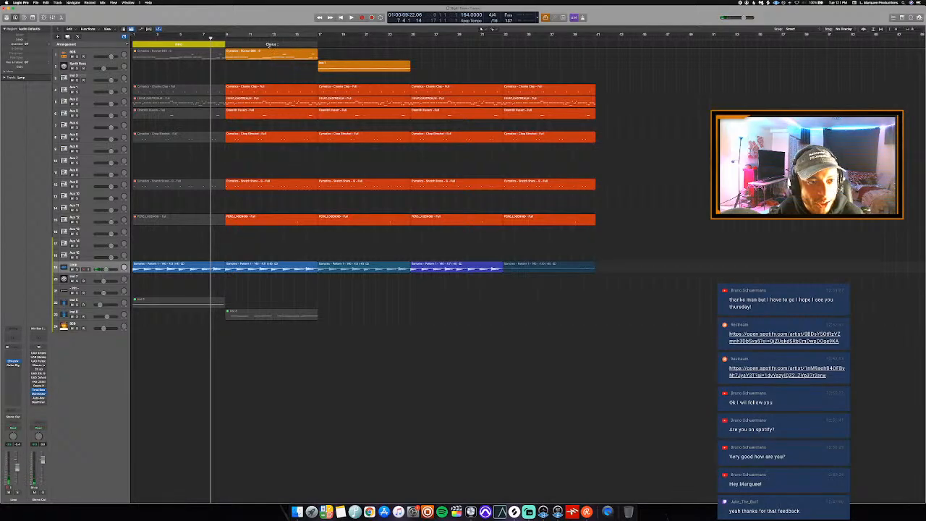
{"action": "left_click", "coordinate": [272, 45]}
{"action": "left_click", "coordinate": [281, 69]}
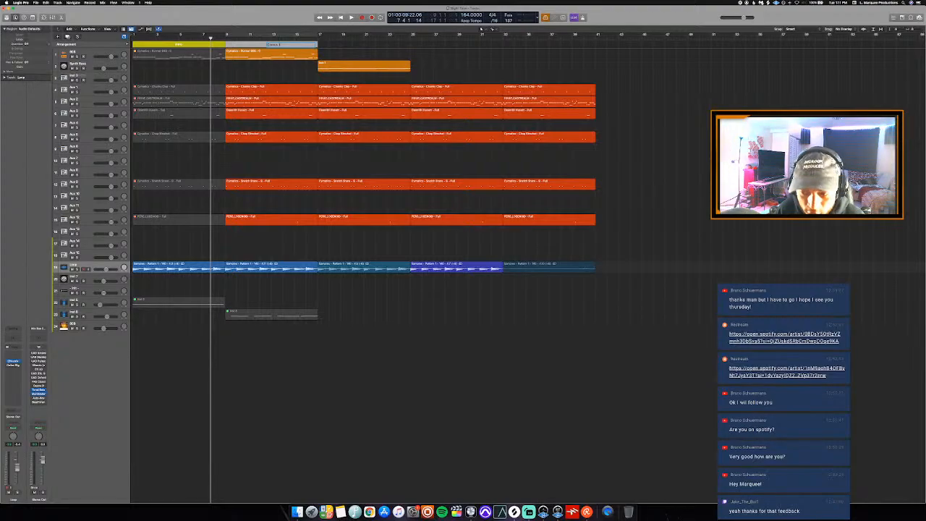
{"action": "key", "text": "Return"}
Color the Chorus 1 arrangement marker indigo blue and close the color palette
{"action": "key", "text": "alt+c"}
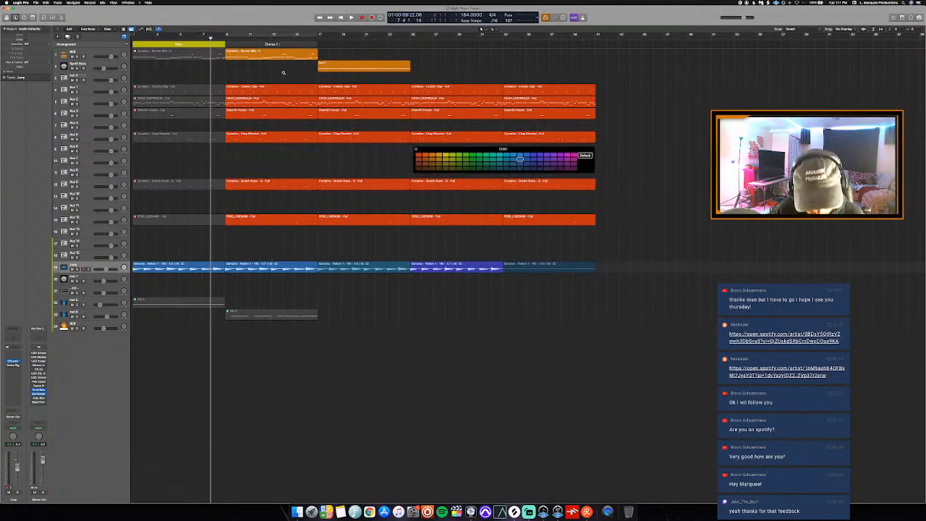
{"action": "left_click", "coordinate": [238, 43]}
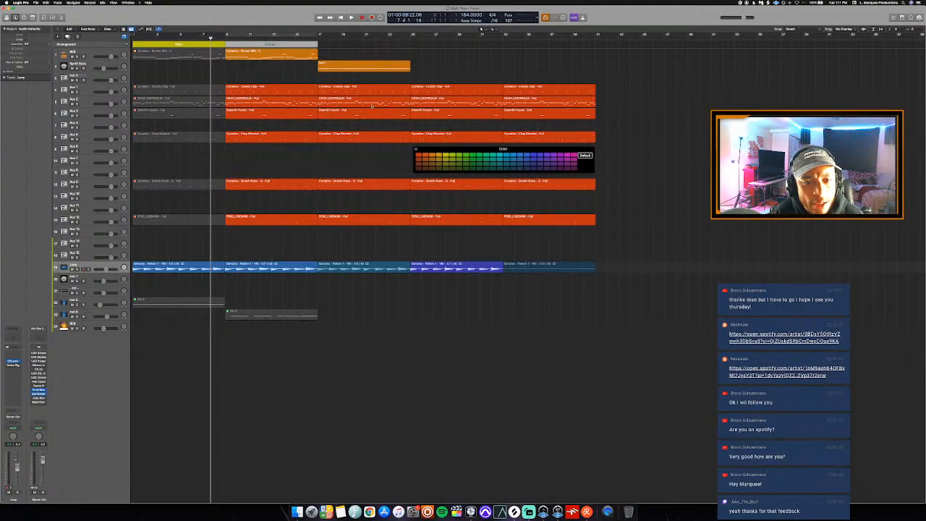
{"action": "left_click", "coordinate": [534, 155]}
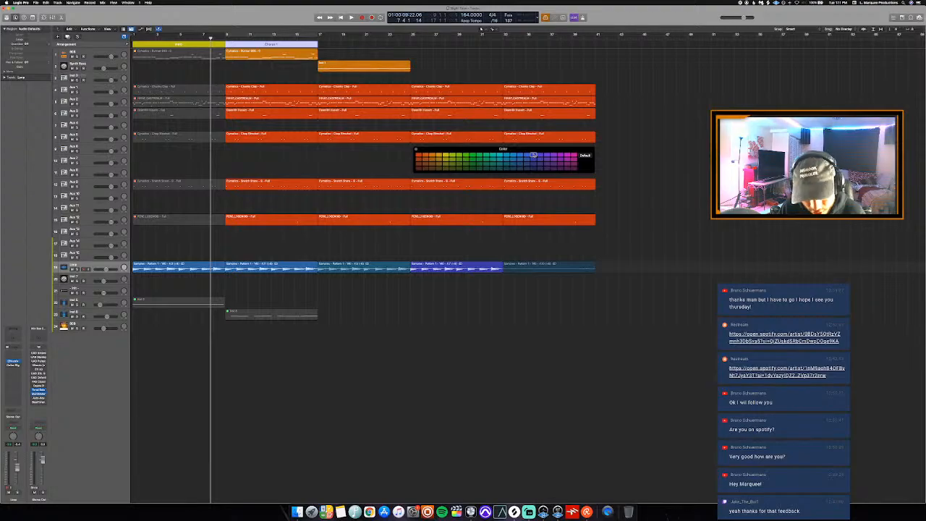
{"action": "key", "text": "alt+c"}
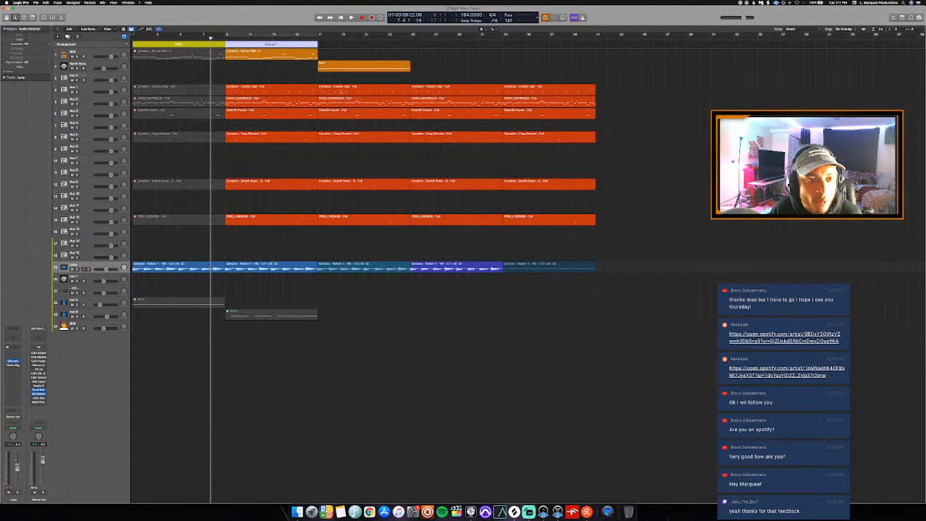
{"action": "left_click", "coordinate": [285, 77]}
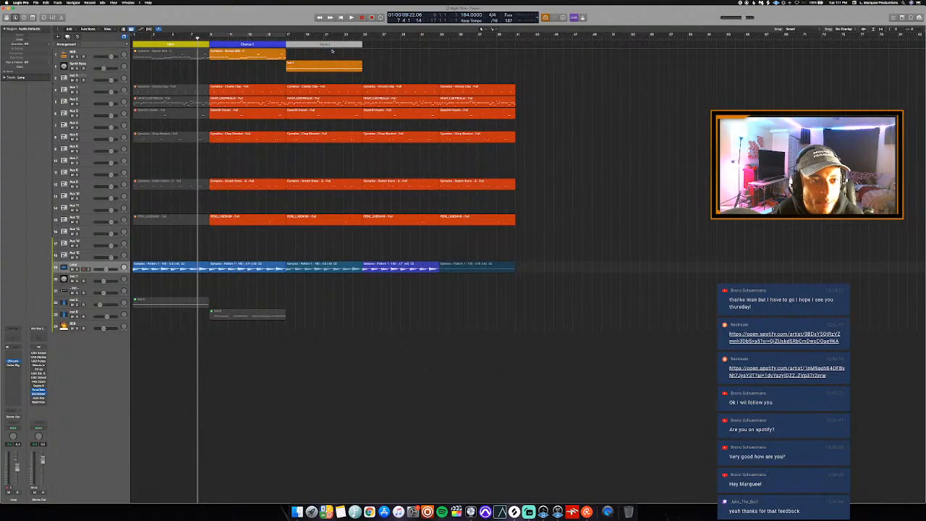
Color the Verse arrangement marker at bars 17 to 25 red while playing the intro from the start
{"action": "key", "text": "Return"}
{"action": "key", "text": "alt+c"}
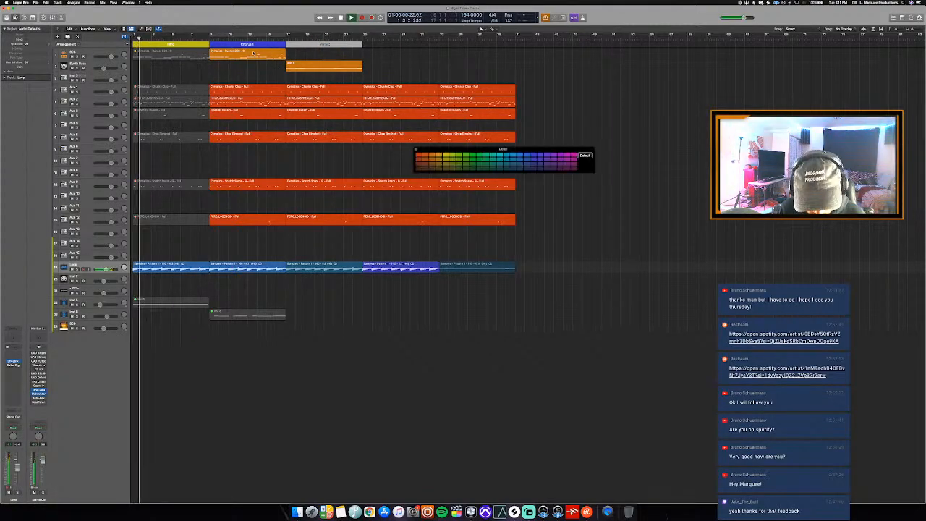
{"action": "left_click", "coordinate": [419, 156]}
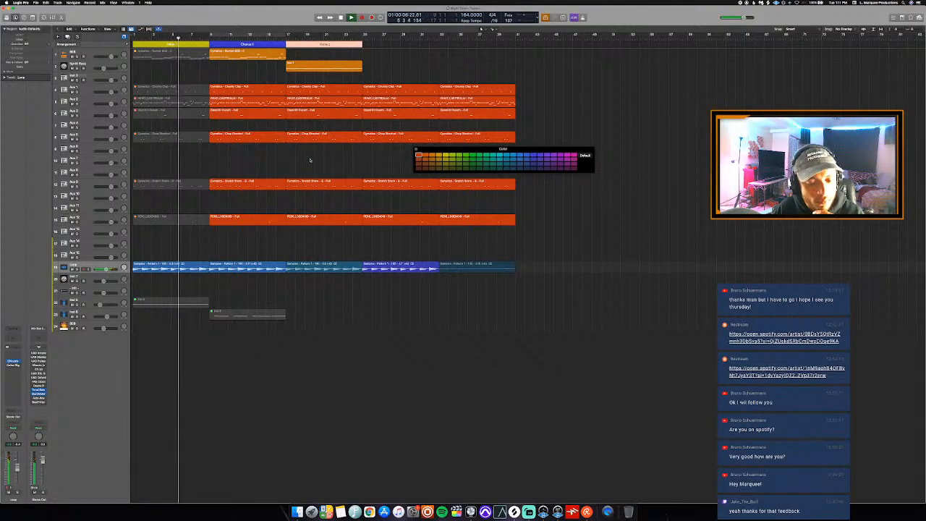
{"action": "left_click", "coordinate": [290, 171]}
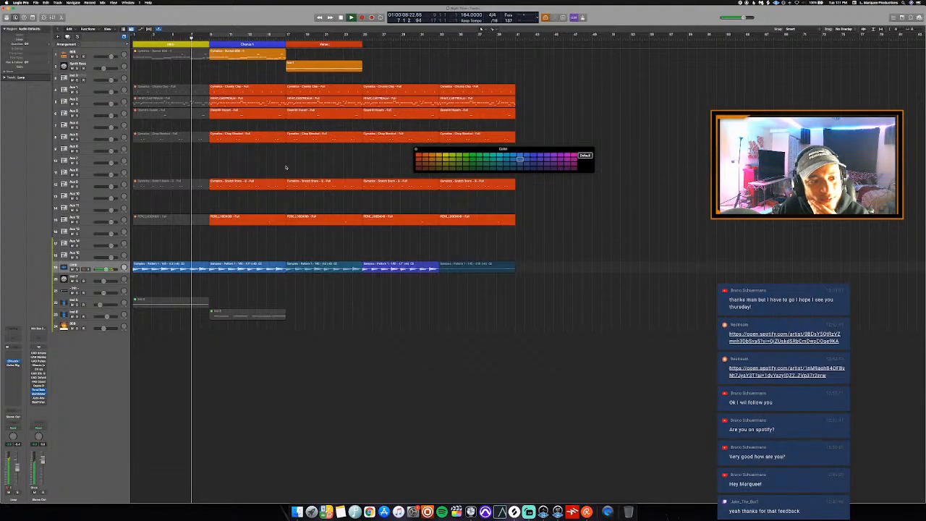
{"action": "key", "text": "space"}
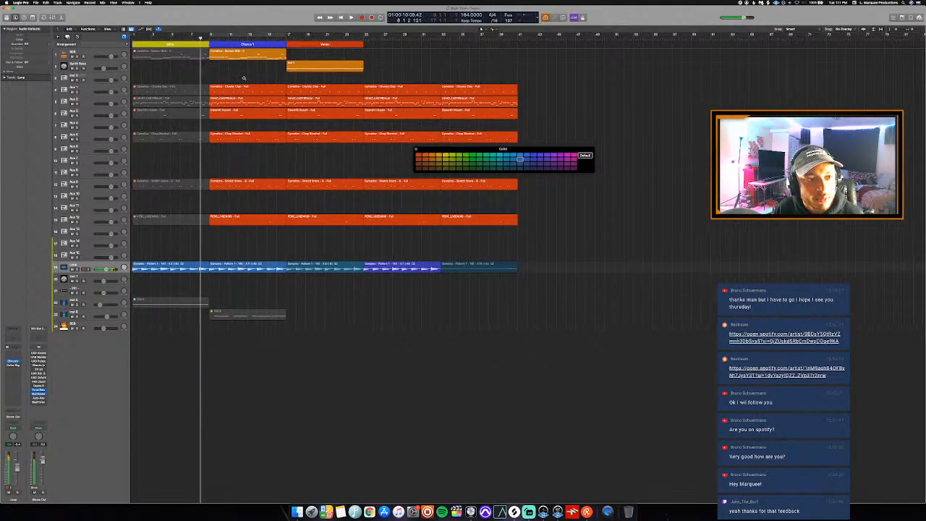
{"action": "key", "text": "super+Right"}
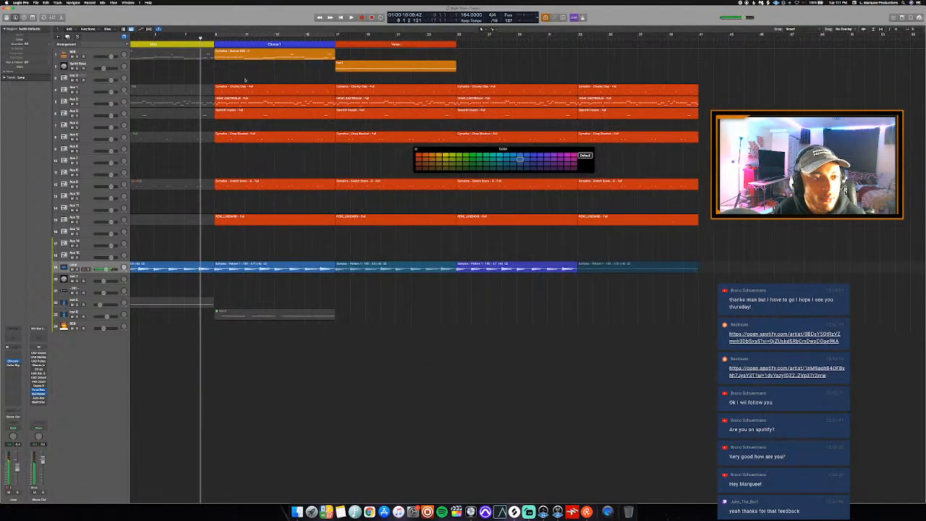
Split the muted intro 808 region near the start of bar 8, unmute the tail piece, and play from about bar 6
{"action": "left_click", "coordinate": [207, 55]}
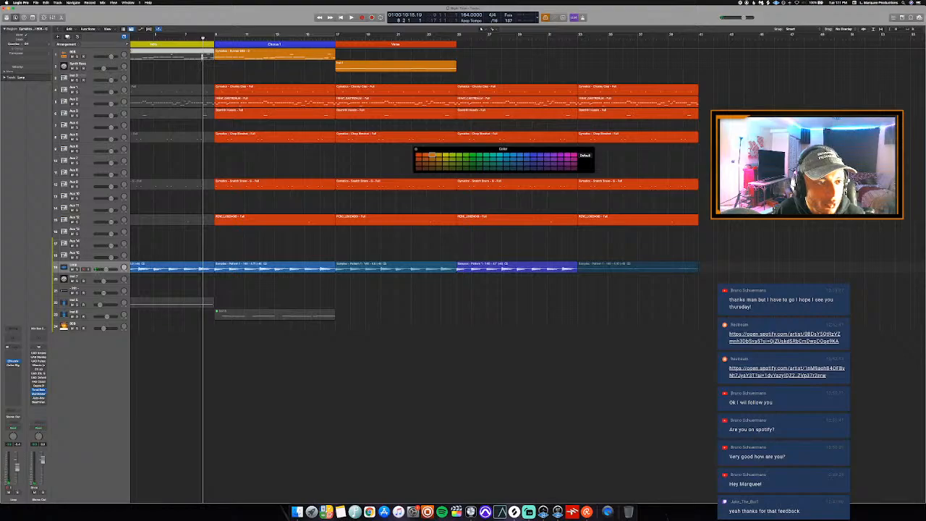
{"action": "left_click", "coordinate": [203, 56], "text": "super"}
{"action": "key", "text": "Return"}
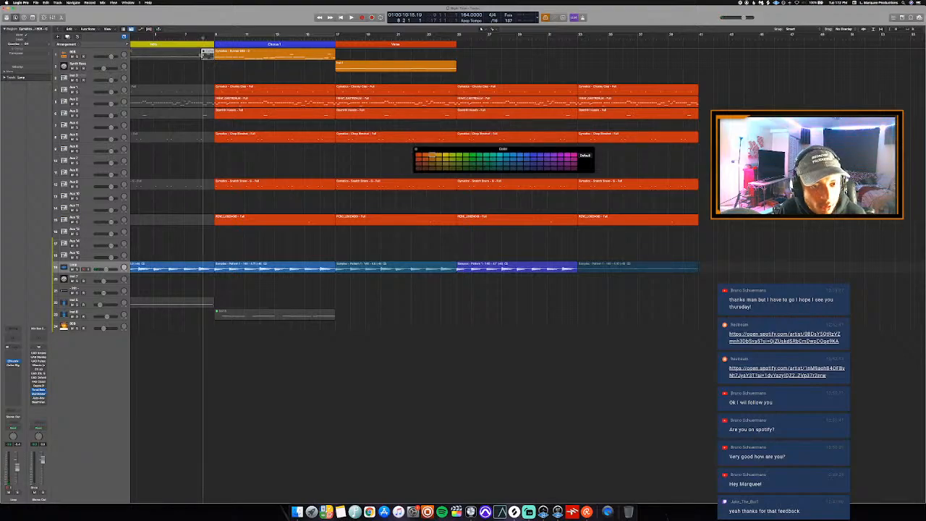
{"action": "key", "text": "space"}
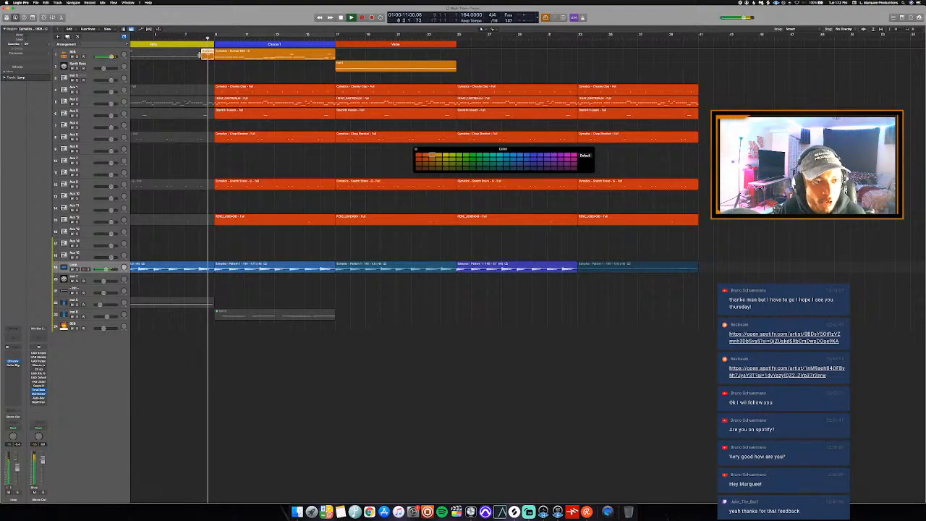
{"action": "left_click", "coordinate": [184, 36]}
{"action": "left_click", "coordinate": [206, 73]}
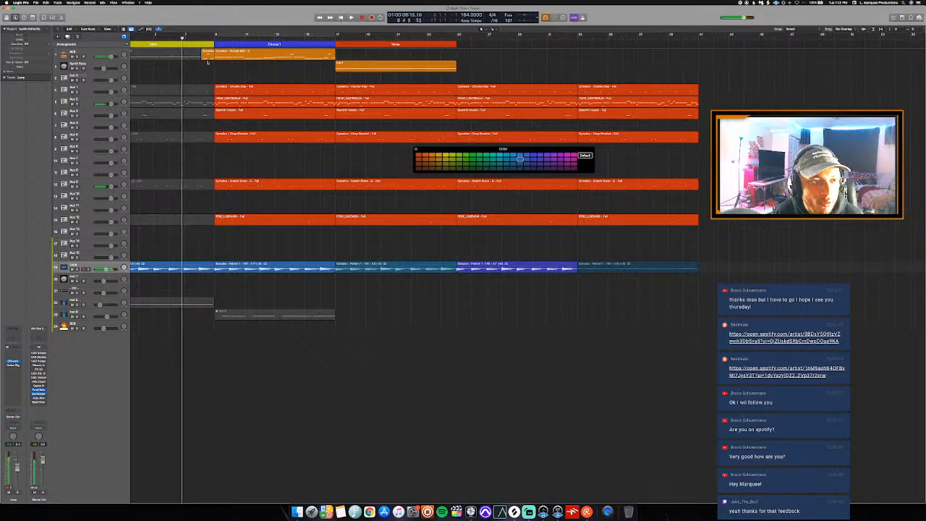
Open the short 808 region's notes in the piano roll and lower the high middle note to the pitch of the other two
{"action": "key", "text": "p"}
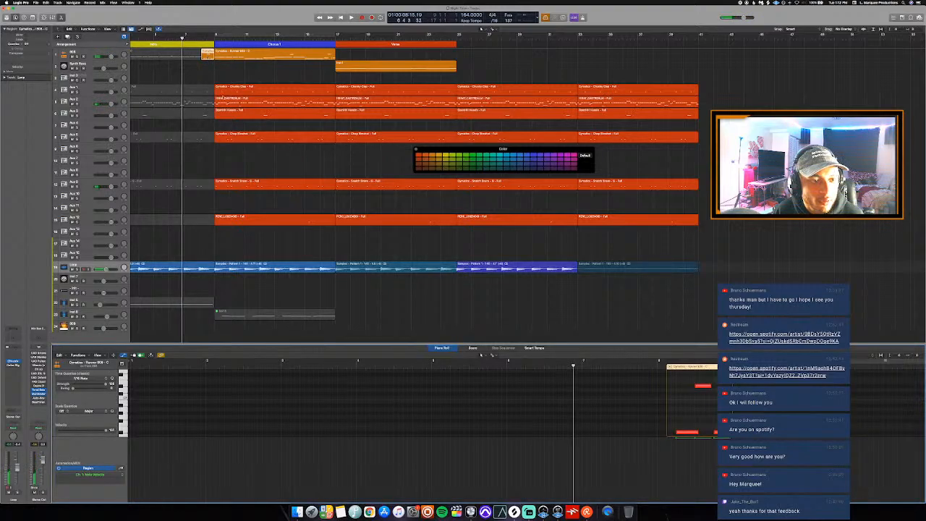
{"action": "scroll", "coordinate": [645, 392], "scroll_direction": "right", "scroll_amount": 3}
{"action": "left_click", "coordinate": [630, 386]}
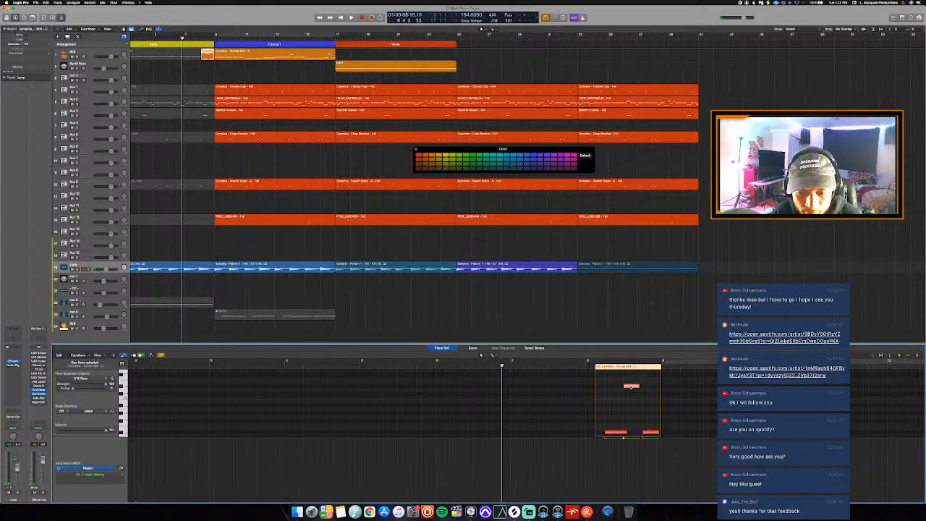
{"action": "key", "text": "alt+Down"}
{"action": "key", "text": "alt+Down"}
{"action": "key", "text": "alt+Down"}
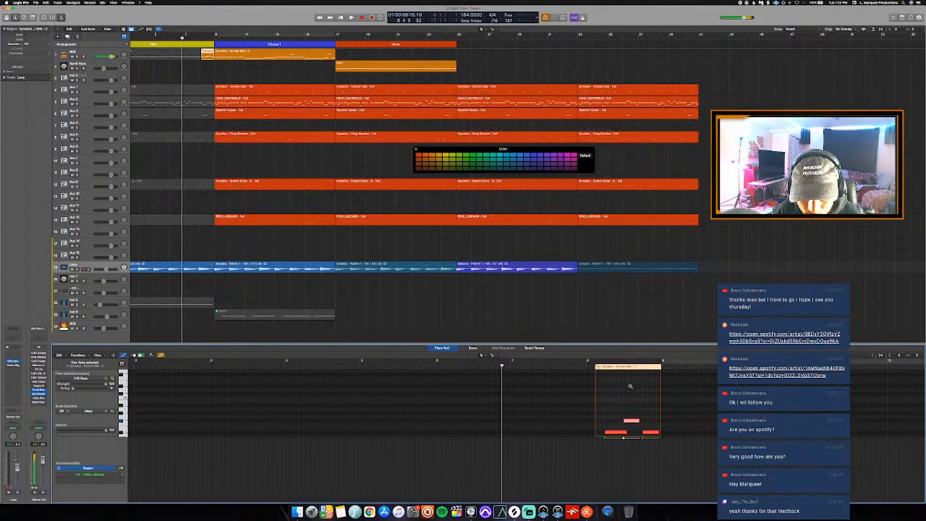
{"action": "scroll", "coordinate": [631, 387], "scroll_direction": "down", "scroll_amount": 3}
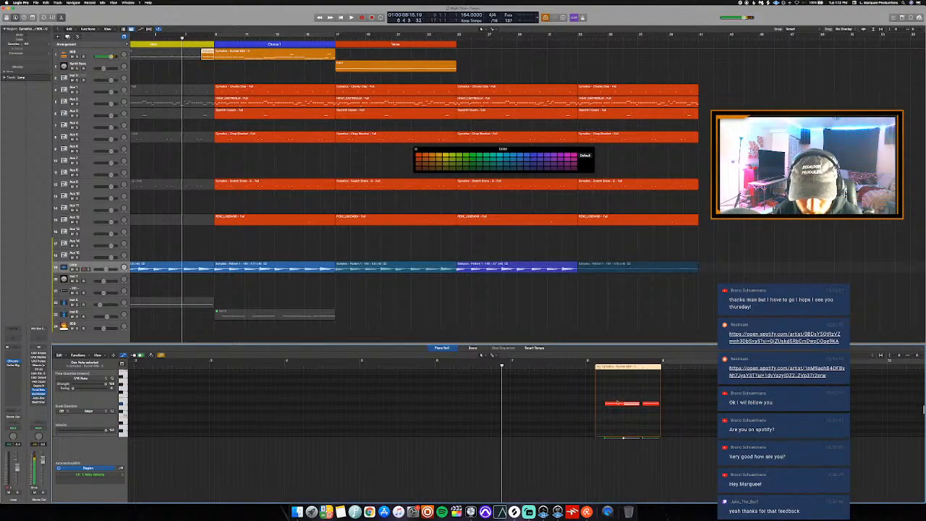
Apply force legato to all three 808 notes so each reaches the following one, and play the fill back
{"action": "key", "text": "super+a"}
{"action": "right_click", "coordinate": [654, 370]}
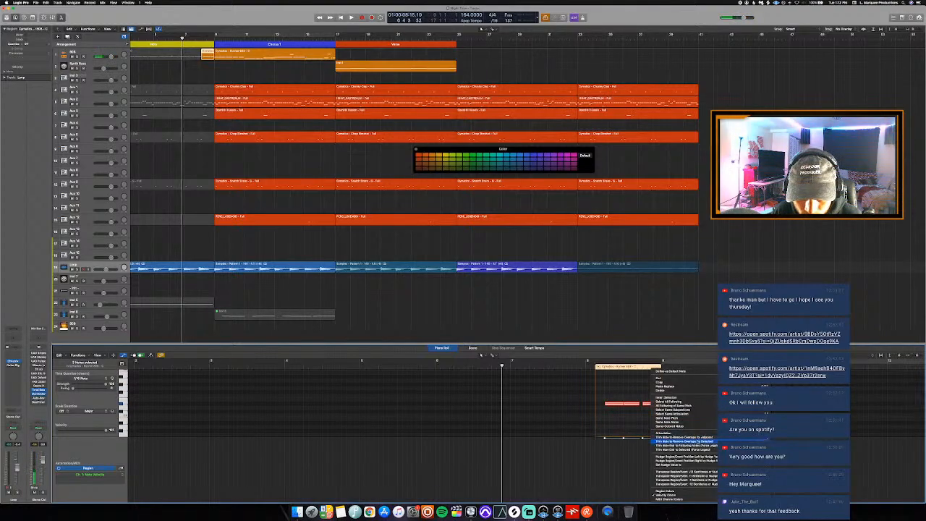
{"action": "left_click", "coordinate": [699, 447]}
{"action": "left_click", "coordinate": [579, 363]}
{"action": "key", "text": "space"}
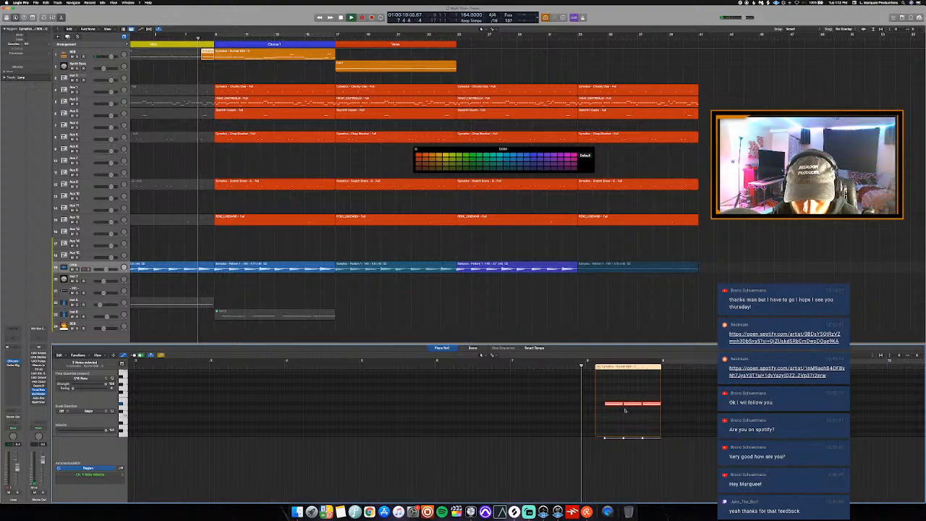
{"action": "left_click", "coordinate": [639, 413]}
{"action": "key", "text": "space"}
{"action": "key", "text": "space"}
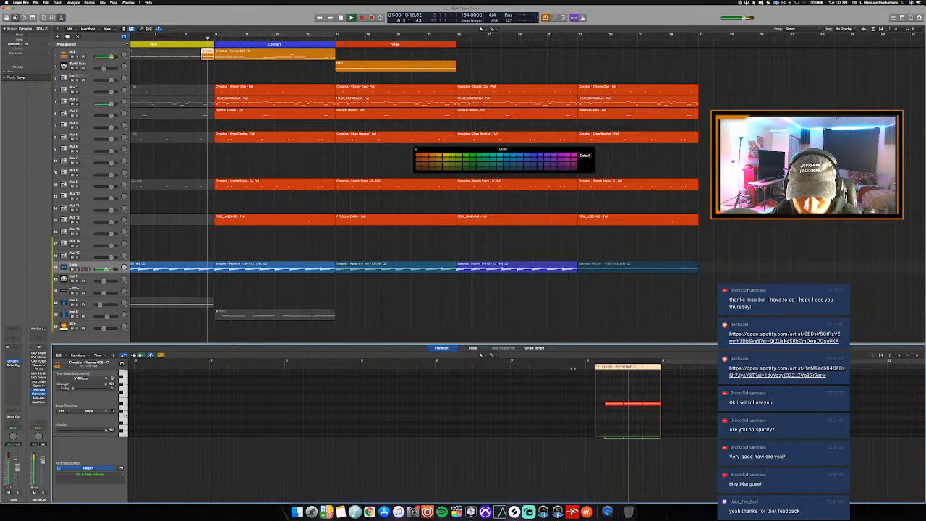
Extend the short 808 region's start and its first note back to bar 8 while playing the fill
{"action": "key", "text": "space"}
{"action": "left_click", "coordinate": [544, 367]}
{"action": "key", "text": "space"}
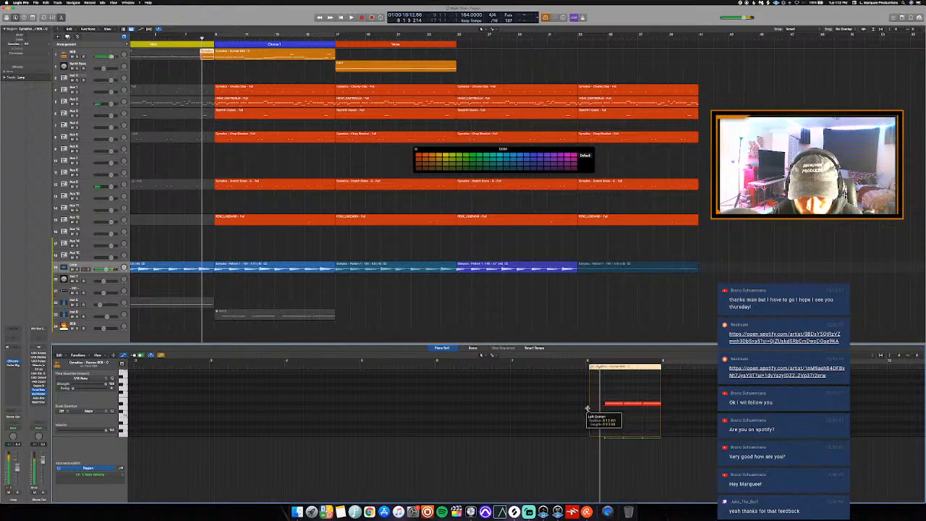
{"action": "mouse_move", "coordinate": [585, 409]}
{"action": "left_mouse_down"}
{"action": "mouse_move", "coordinate": [598, 408]}
{"action": "mouse_move", "coordinate": [587, 410]}
{"action": "left_mouse_up"}
{"action": "key", "text": "space"}
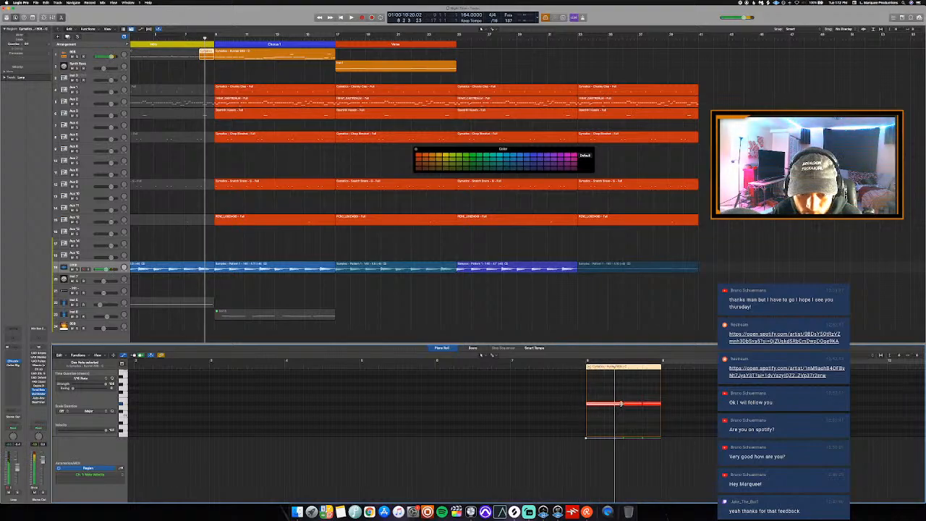
Shorten the first 808 note to less than one beat and copy it onto beat 2 of bar 8
{"action": "left_click_drag", "start_coordinate": [620, 404], "coordinate": [600, 407]}
{"action": "scroll", "coordinate": [605, 406], "scroll_direction": "up", "scroll_amount": 3}
{"action": "scroll", "coordinate": [606, 406], "scroll_direction": "right", "scroll_amount": 3}
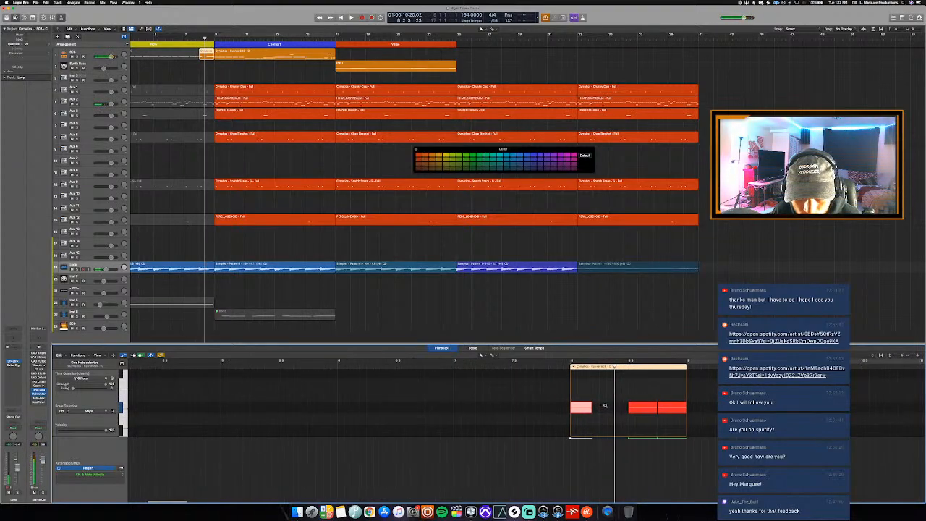
{"action": "scroll", "coordinate": [605, 405], "scroll_direction": "right", "scroll_amount": 2}
{"action": "left_click", "coordinate": [589, 408]}
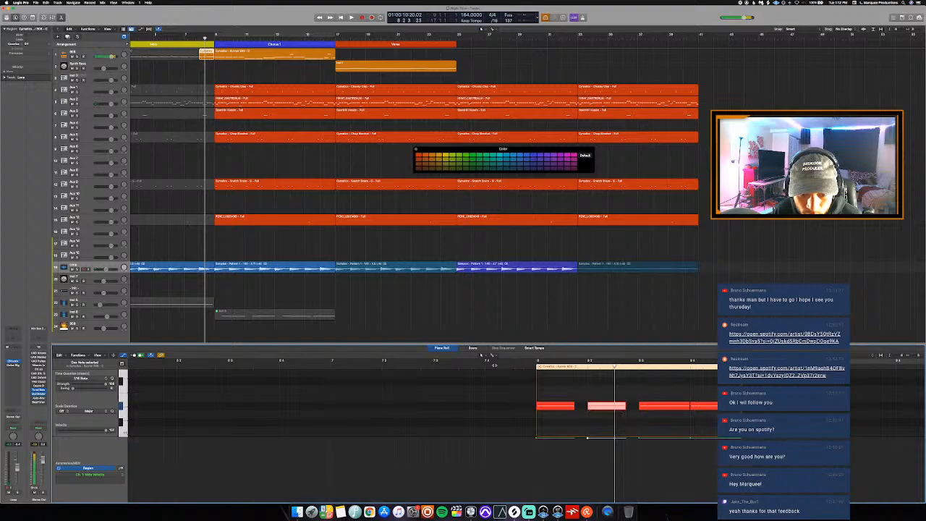
Delete the 808 note on beat 4 of bar 8 and apply force legato to the first two notes
{"action": "left_click_drag", "start_coordinate": [495, 365], "coordinate": [464, 365]}
{"action": "left_click", "coordinate": [709, 406]}
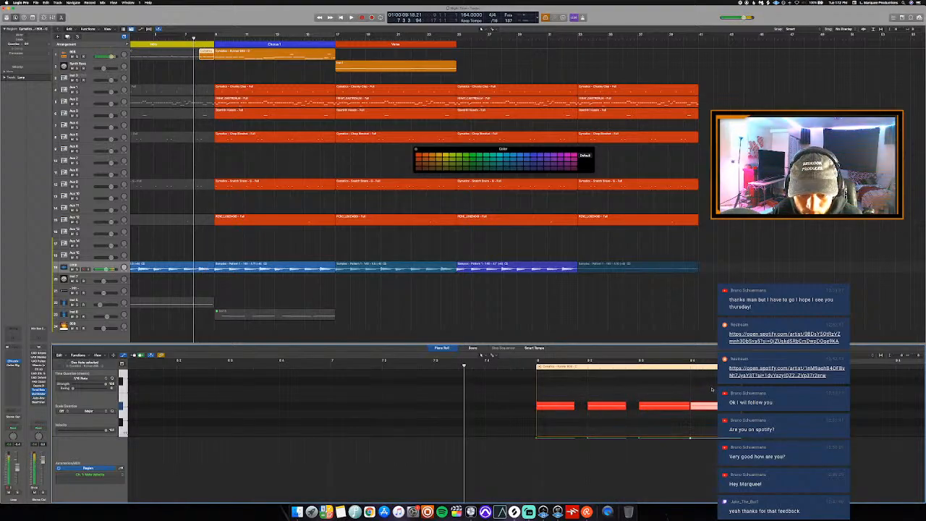
{"action": "left_click", "coordinate": [619, 407]}
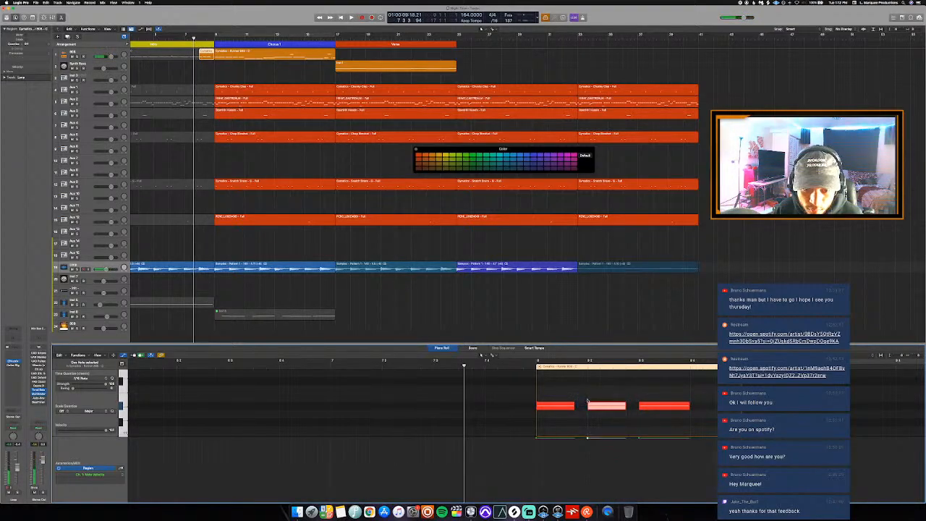
{"action": "key", "text": "super+a"}
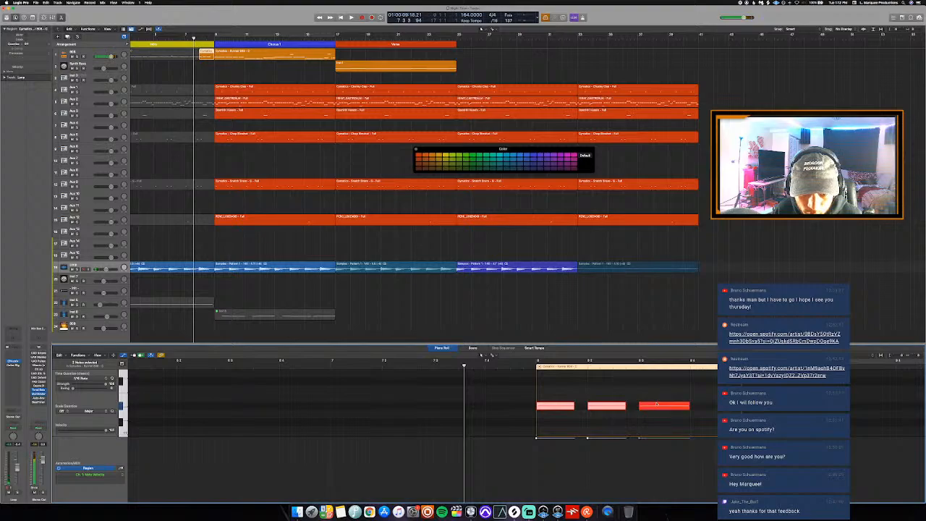
{"action": "right_click", "coordinate": [577, 407]}
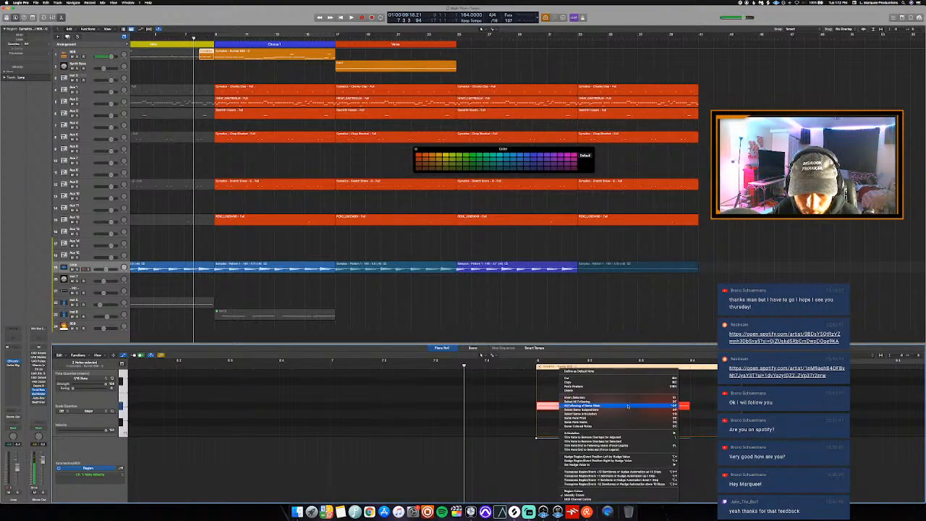
{"action": "left_click", "coordinate": [614, 450]}
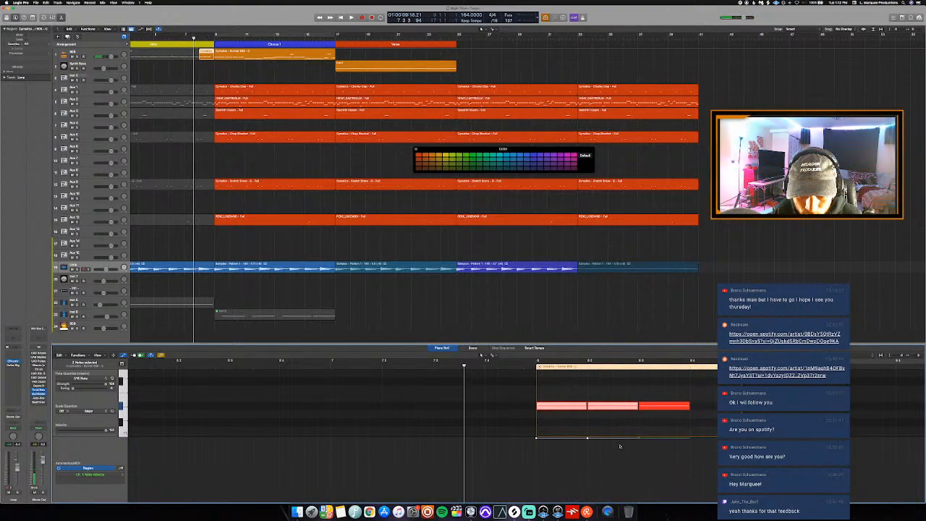
Play back the 808 fill, close the piano roll, and replay the lead-in to Chorus 1
{"action": "key", "text": "space"}
{"action": "scroll", "coordinate": [522, 297], "scroll_direction": "down", "scroll_amount": 3}
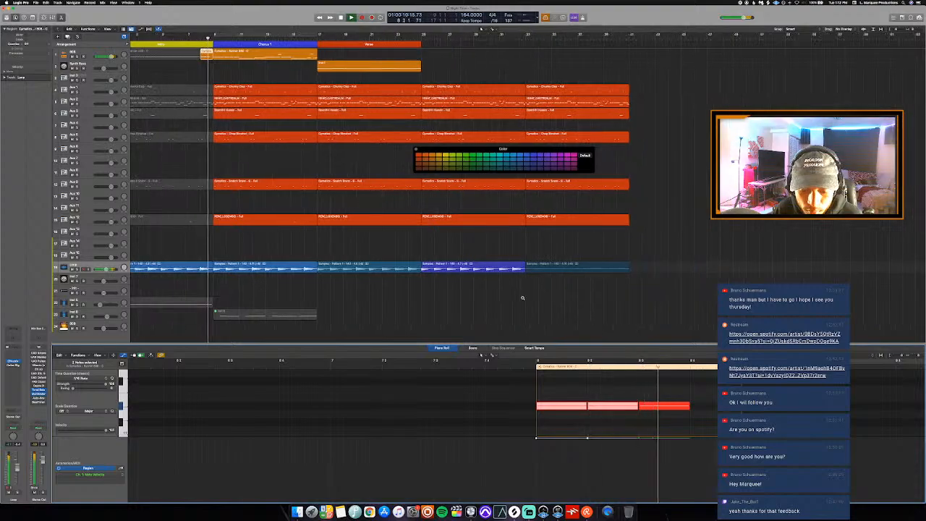
{"action": "key", "text": "space"}
{"action": "key", "text": "e"}
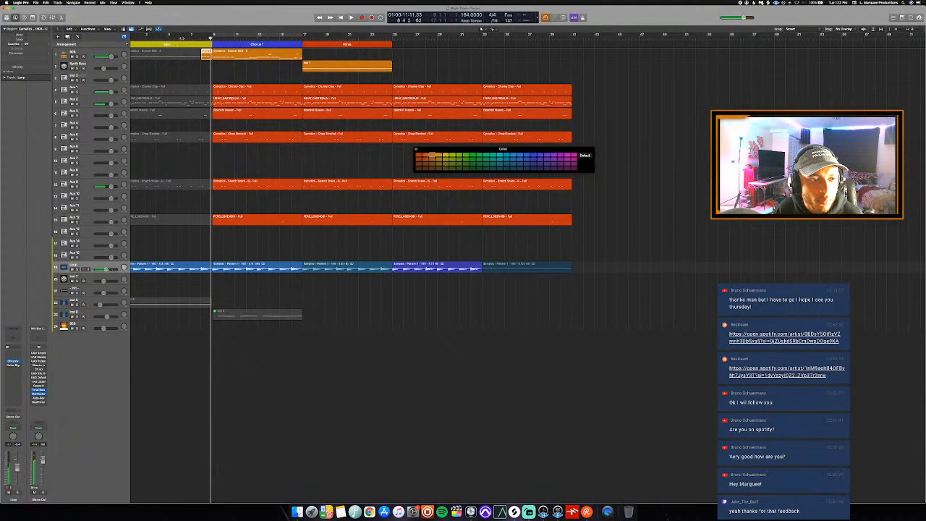
{"action": "left_click", "coordinate": [179, 38]}
{"action": "key", "text": "space"}
{"action": "scroll", "coordinate": [206, 64], "scroll_direction": "up", "scroll_amount": 3}
{"action": "scroll", "coordinate": [211, 65], "scroll_direction": "left", "scroll_amount": 2}
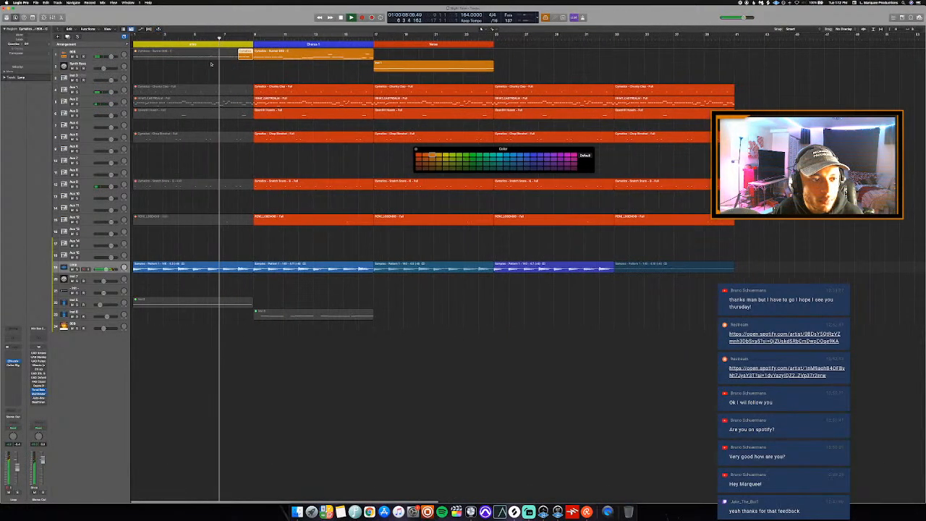
Open the intro sample region in the audio track editor and split it at bar 8
{"action": "double_click", "coordinate": [238, 269]}
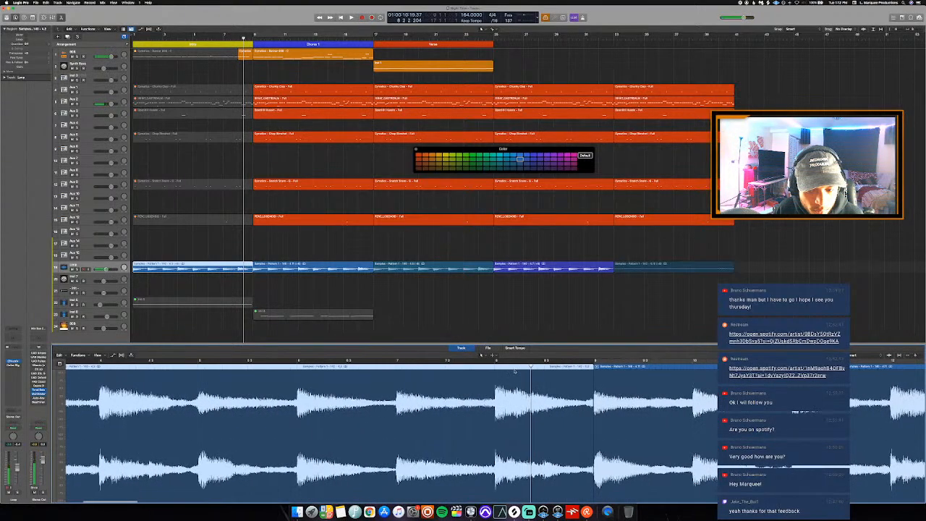
{"action": "left_click", "coordinate": [495, 367]}
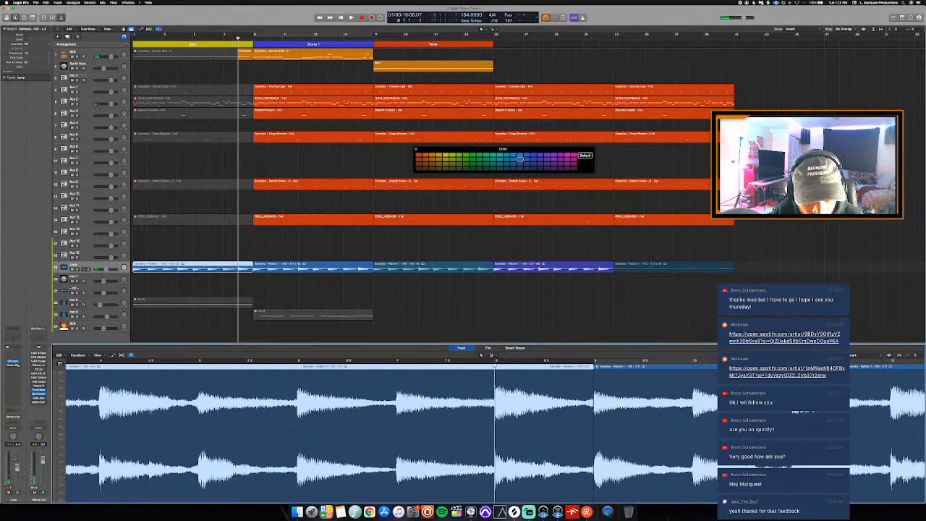
{"action": "left_click", "coordinate": [491, 355]}
{"action": "left_click", "coordinate": [508, 386]}
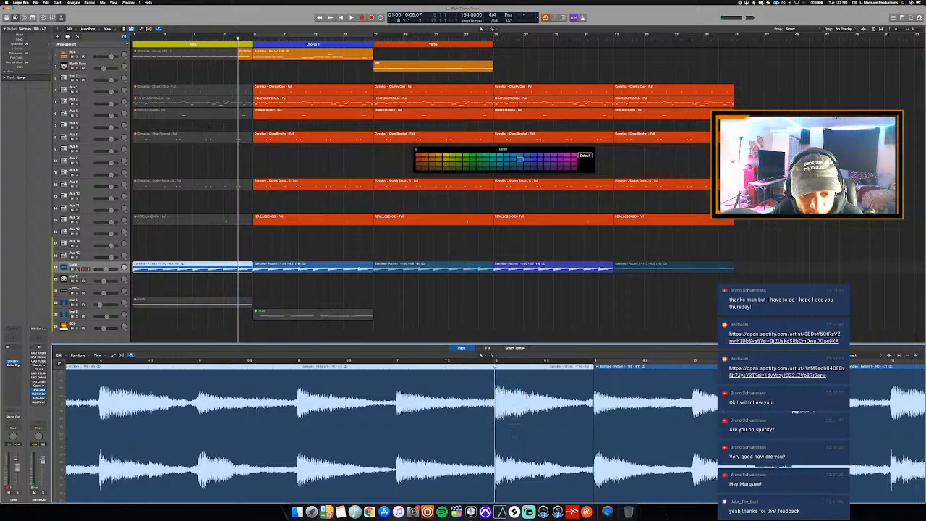
{"action": "left_click", "coordinate": [496, 385]}
Split the bar 8 sample region at beat 2, repeat its one-beat slice twice, and play the stutter back
{"action": "key", "text": "super+Right"}
{"action": "key", "text": "super+Right"}
{"action": "key", "text": "super+Right"}
{"action": "key", "text": "space"}
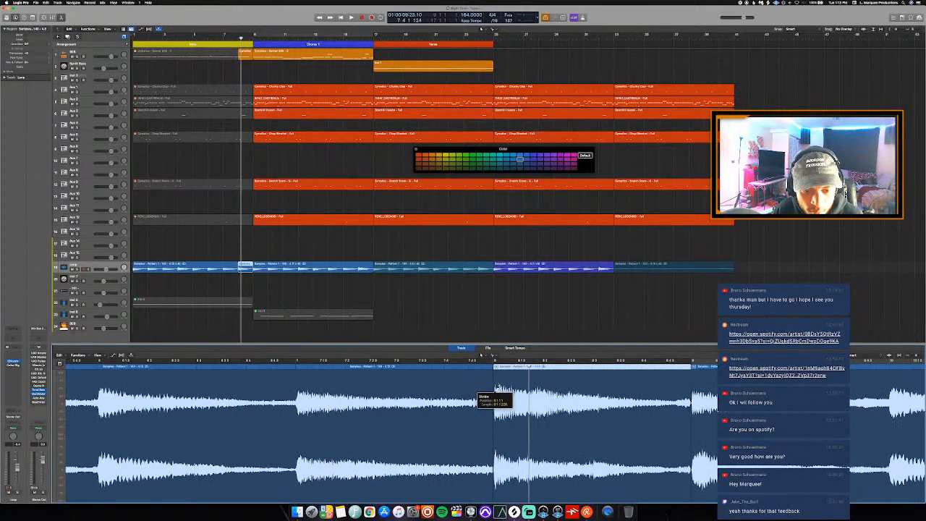
{"action": "left_click", "coordinate": [543, 371]}
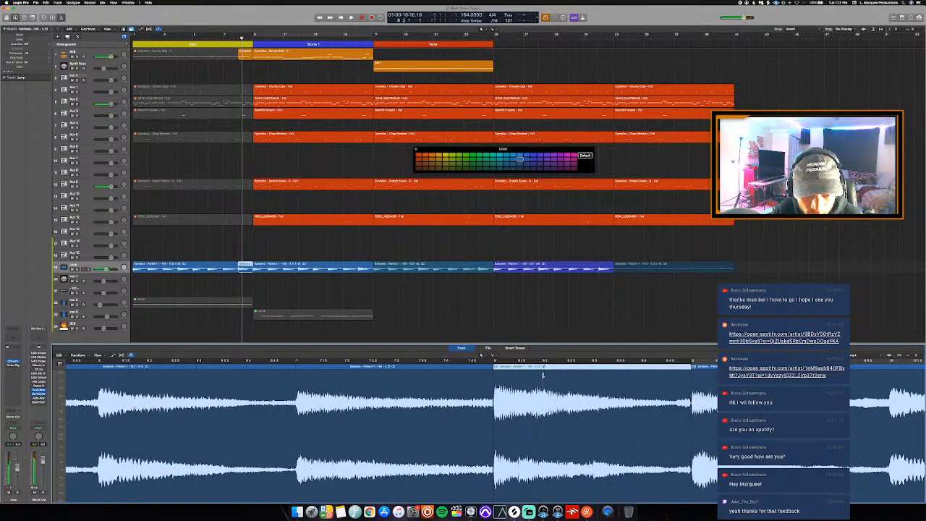
{"action": "left_click", "coordinate": [529, 376]}
{"action": "key", "text": "super+r"}
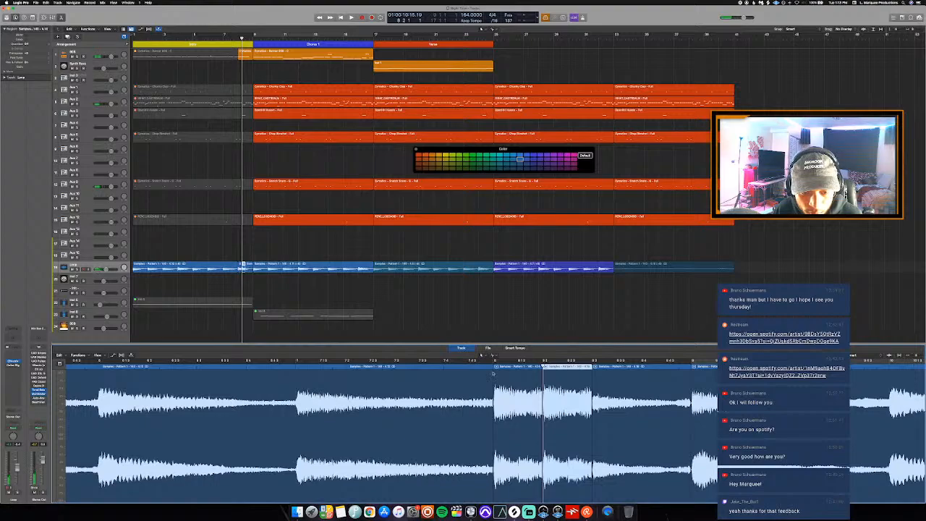
{"action": "key", "text": "super+r"}
{"action": "key", "text": "space"}
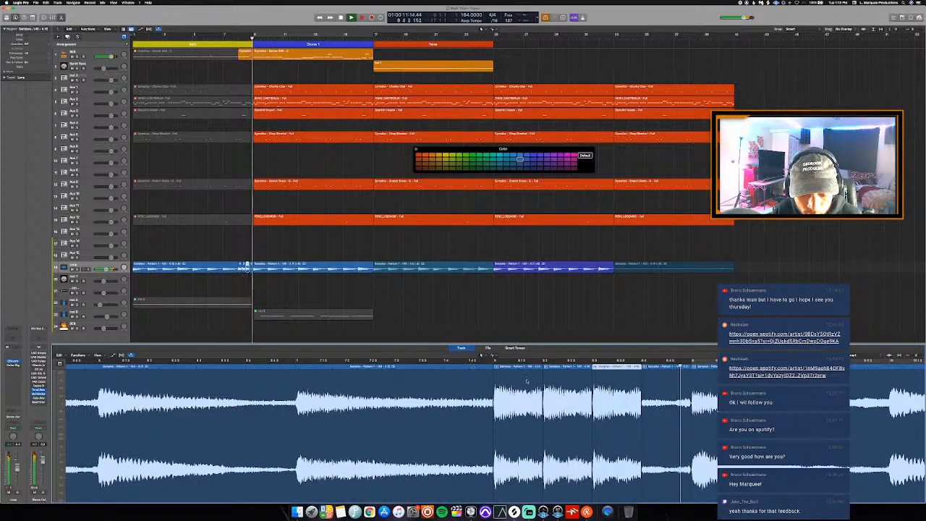
Select the leftover sample tail before bar 9, replay the transition into Chorus 1, and close the audio editor
{"action": "key", "text": "space"}
{"action": "key", "text": "t"}
{"action": "left_click", "coordinate": [633, 403]}
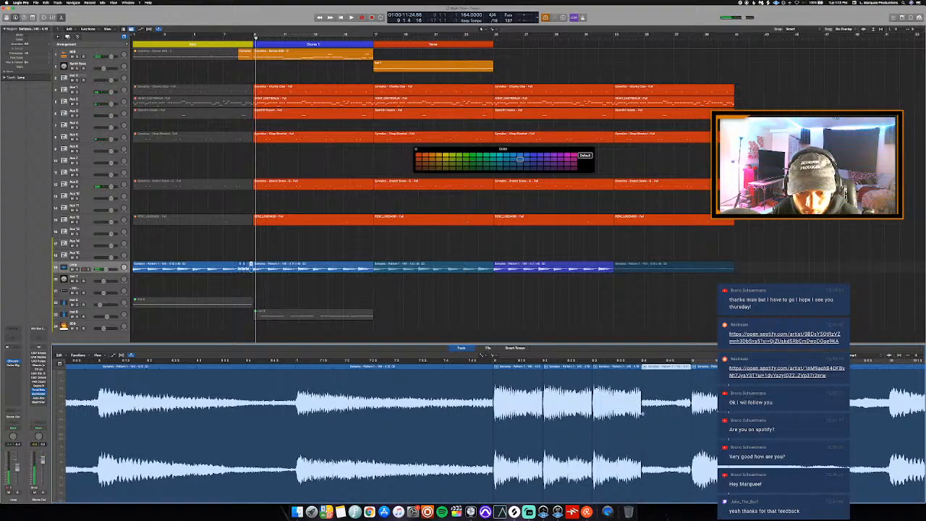
{"action": "left_click", "coordinate": [593, 361]}
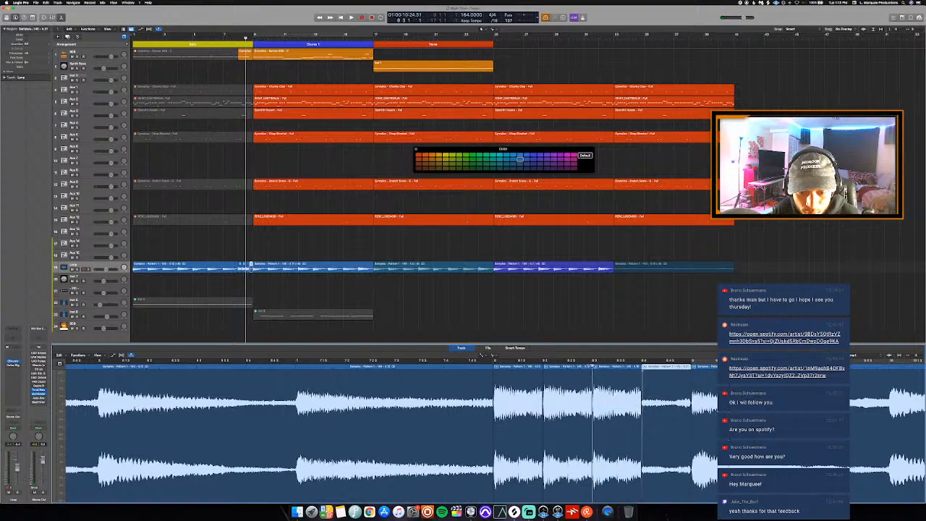
{"action": "key", "text": "space"}
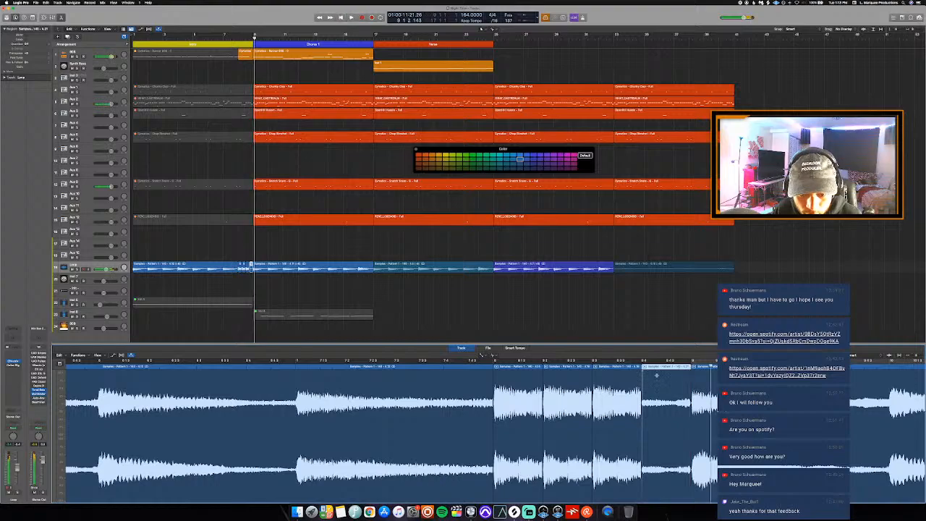
{"action": "left_click_drag", "start_coordinate": [643, 370], "coordinate": [675, 371]}
{"action": "key", "text": "space"}
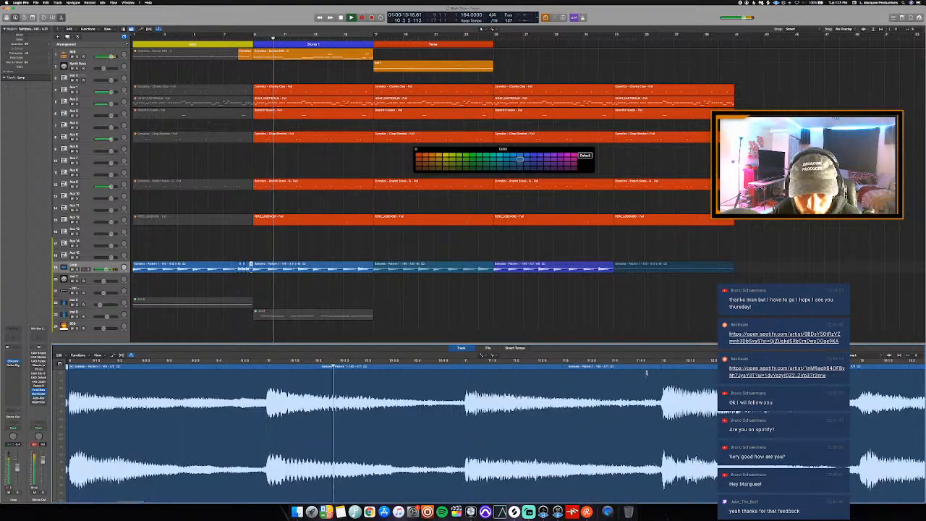
{"action": "key", "text": "e"}
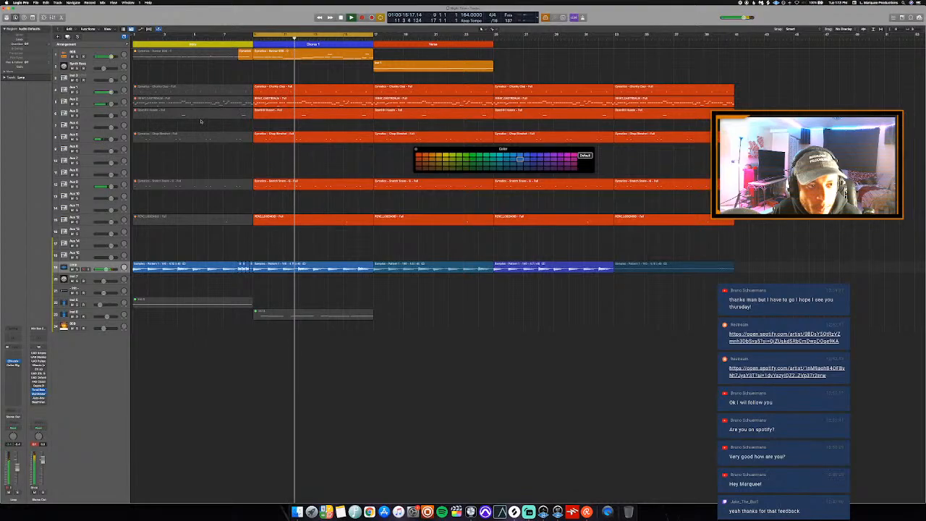
Stop playback, place the playhead at bar 8, and open the muted intro open hi-hat region in the piano roll
{"action": "key", "text": "space"}
{"action": "left_click", "coordinate": [238, 36]}
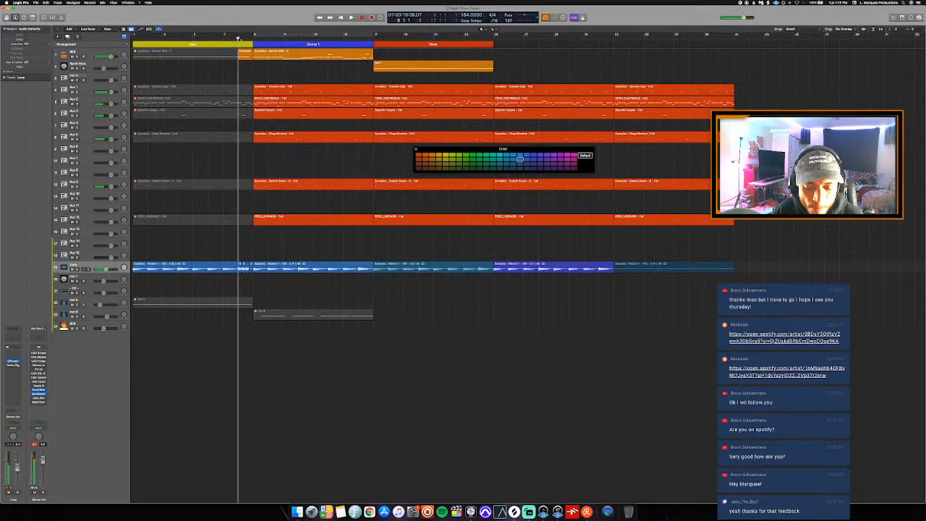
{"action": "left_click", "coordinate": [236, 115]}
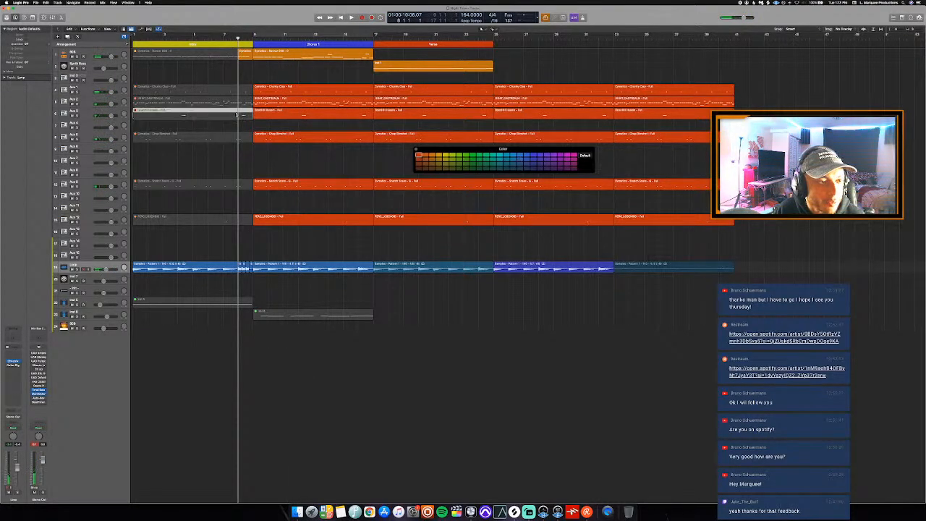
{"action": "double_click", "coordinate": [236, 115]}
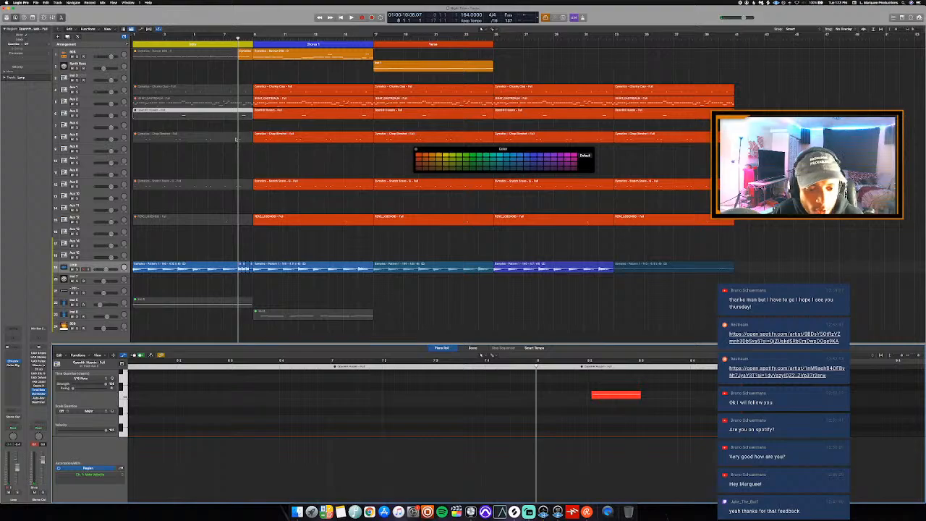
Unmute the intro open hi-hat region, split it shortly after bar 7, and delete the earlier part
{"action": "left_click", "coordinate": [243, 125]}
{"action": "left_click", "coordinate": [227, 117]}
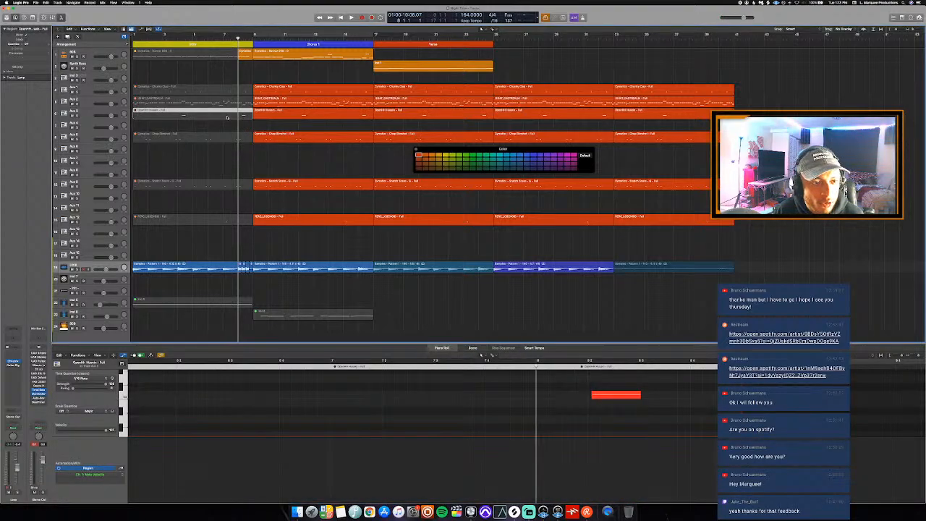
{"action": "left_click", "coordinate": [227, 117]}
{"action": "key", "text": "space"}
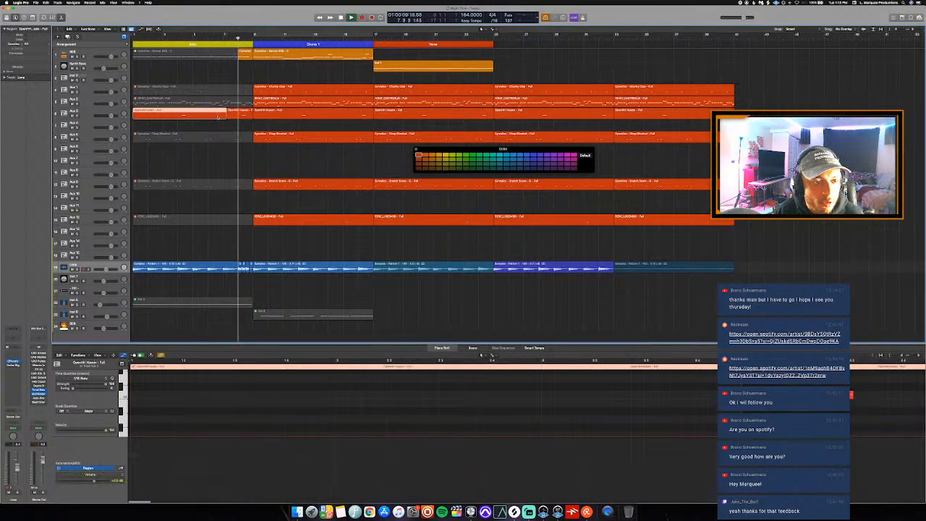
{"action": "key", "text": "Delete"}
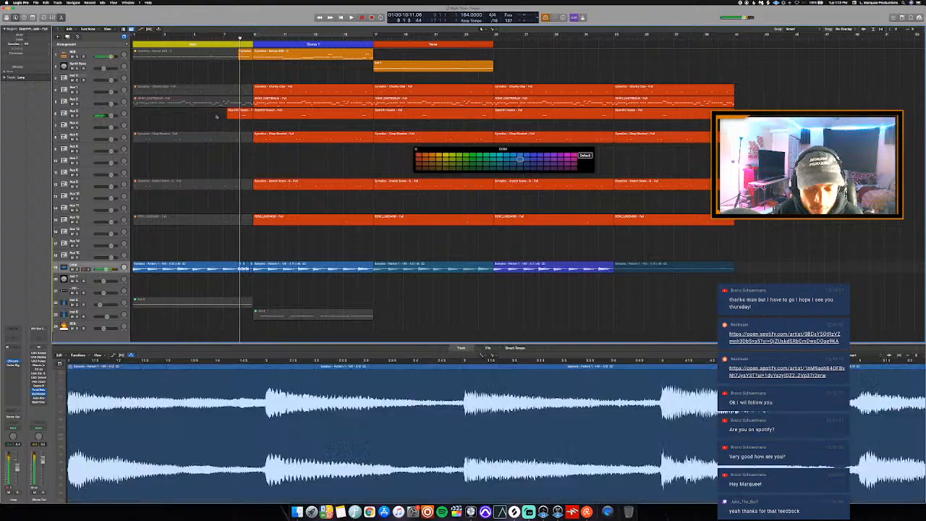
{"action": "key", "text": "super+z"}
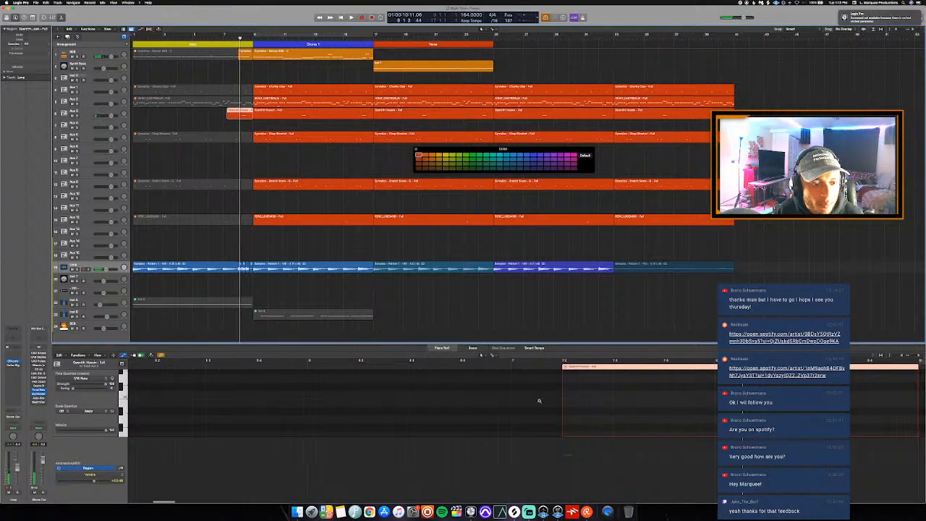
Move the remaining open hi-hat note back to bar 8, repeat it twice, and start playback
{"action": "scroll", "coordinate": [539, 401], "scroll_direction": "left", "scroll_amount": 3}
{"action": "scroll", "coordinate": [535, 400], "scroll_direction": "right", "scroll_amount": 8}
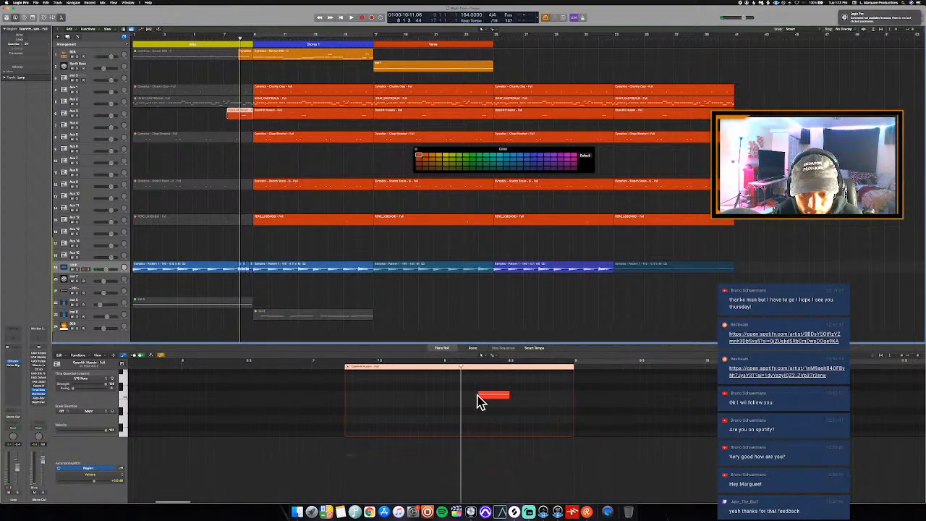
{"action": "left_click_drag", "start_coordinate": [488, 395], "coordinate": [453, 396]}
{"action": "scroll", "coordinate": [480, 395], "scroll_direction": "up", "scroll_amount": 4}
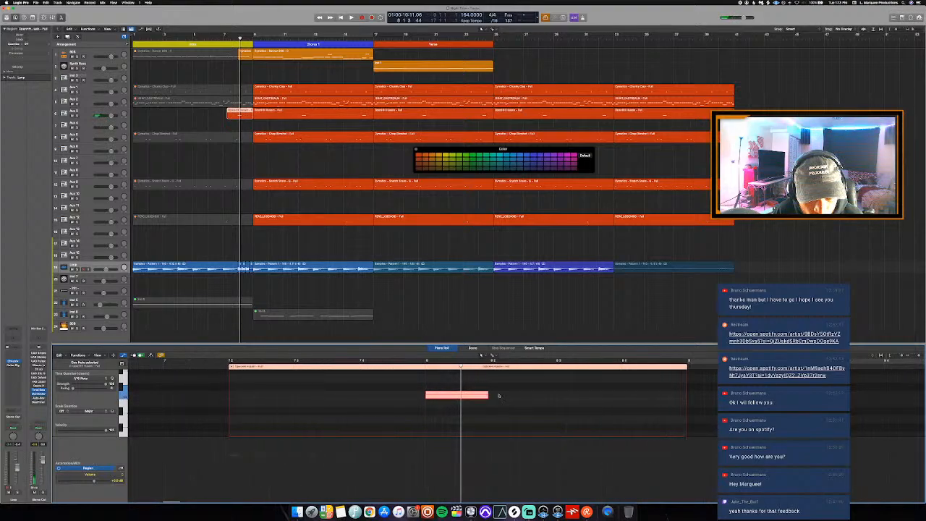
{"action": "key", "text": "super+r"}
{"action": "key", "text": "super+r"}
{"action": "key", "text": "space"}
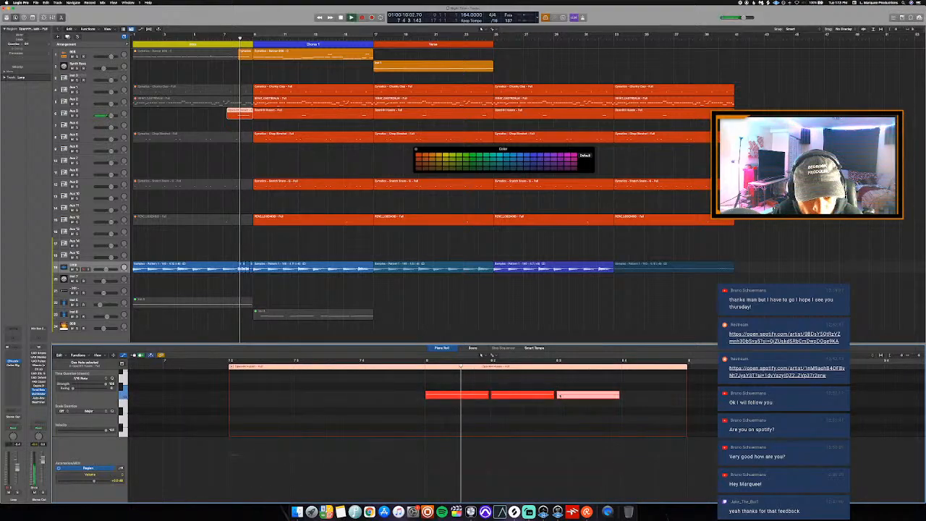
Replay the hi-hat fill from bar 7 through Chorus 1 into the Verse, and close the editor
{"action": "scroll", "coordinate": [561, 395], "scroll_direction": "down", "scroll_amount": 4}
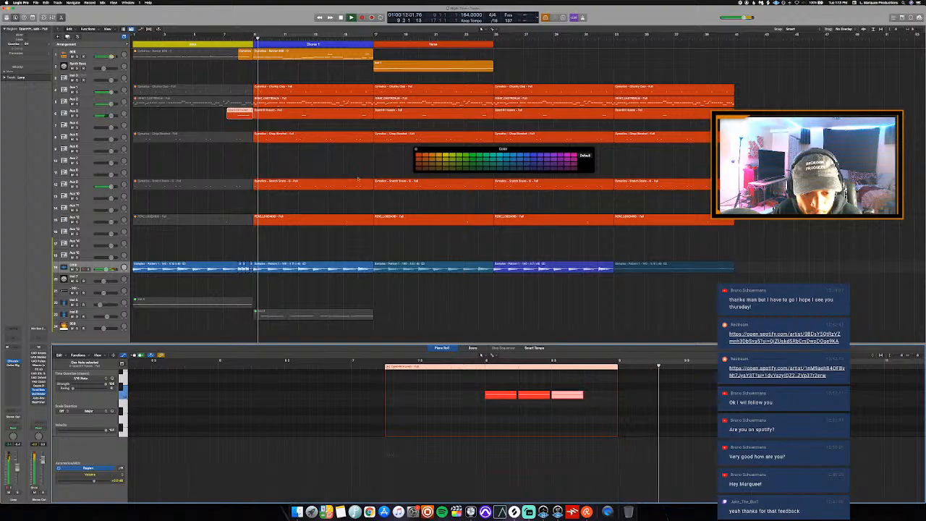
{"action": "left_click", "coordinate": [223, 39]}
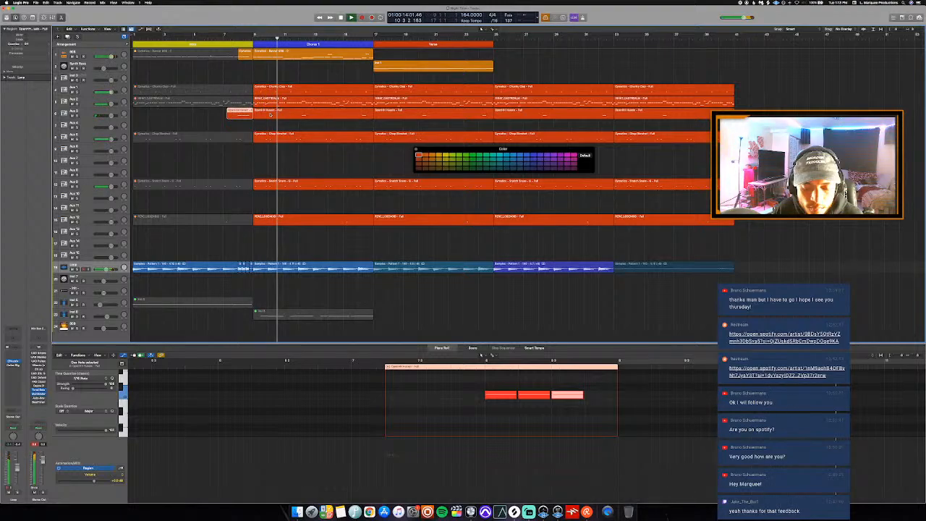
{"action": "left_click_drag", "start_coordinate": [270, 114], "coordinate": [260, 191]}
{"action": "key", "text": "super+z"}
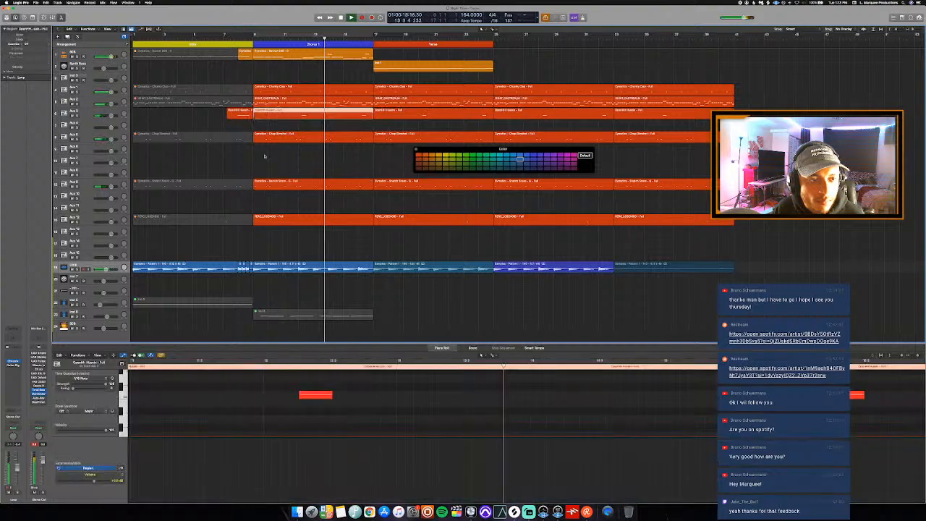
{"action": "left_click", "coordinate": [264, 157]}
{"action": "key", "text": "super+Left"}
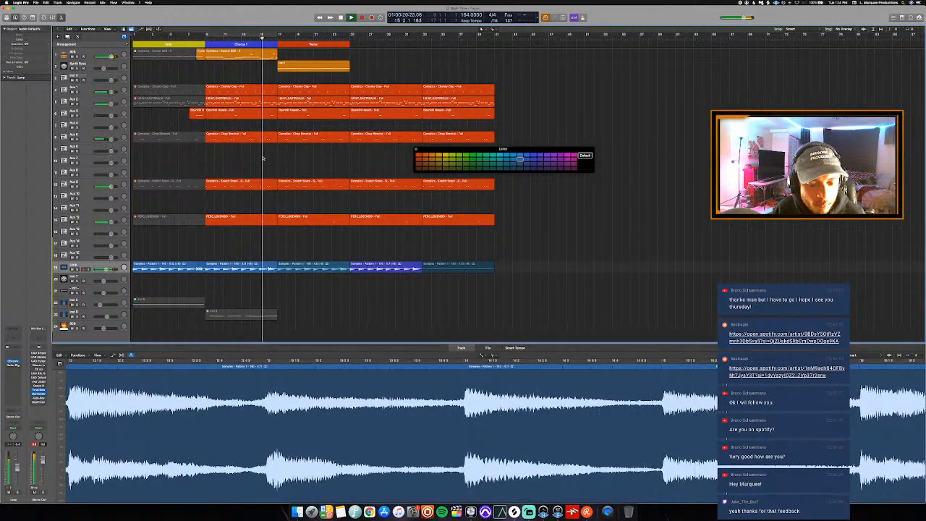
{"action": "key", "text": "e"}
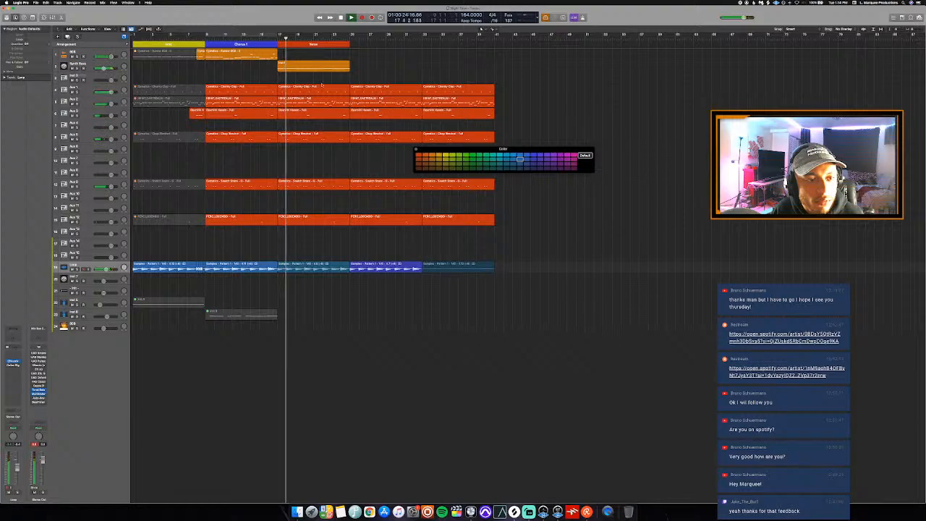
{"action": "key", "text": "space"}
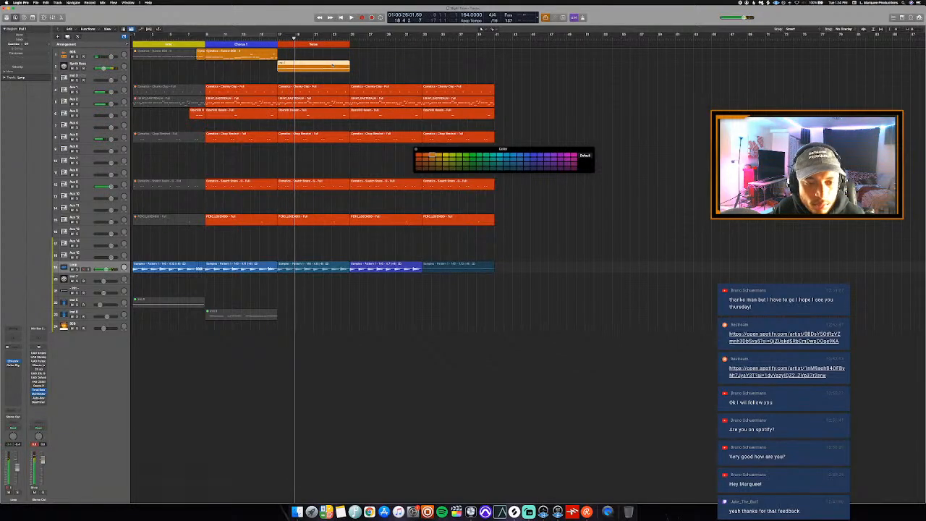
Mute the Verse synth bass region, then select the Chorus 1 808 region and play it back
{"action": "key", "text": "ctrl+m"}
{"action": "left_click", "coordinate": [252, 55]}
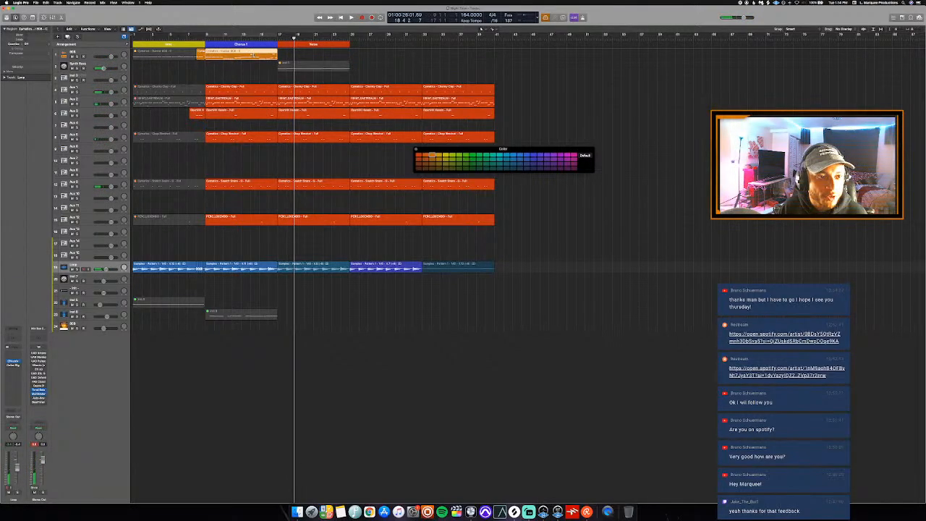
{"action": "scroll", "coordinate": [260, 64], "scroll_direction": "down", "scroll_amount": 2}
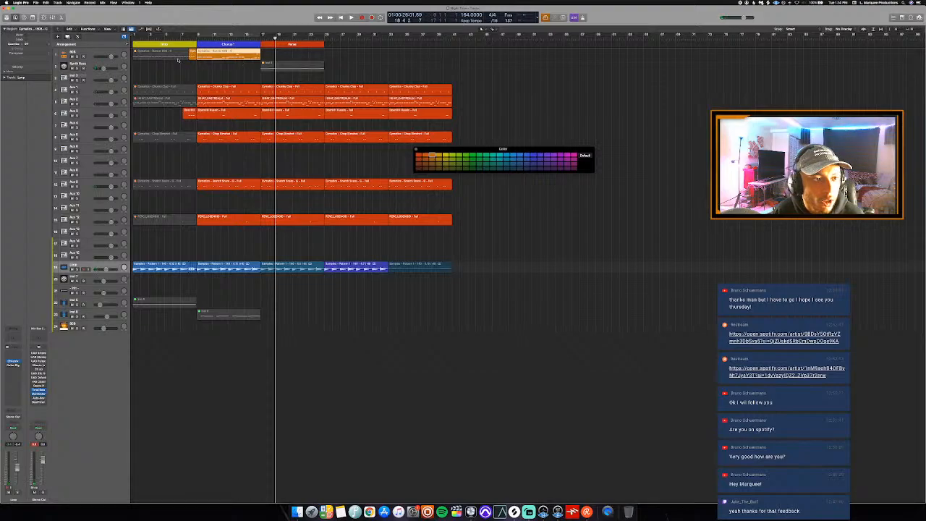
{"action": "scroll", "coordinate": [188, 59], "scroll_direction": "up", "scroll_amount": 3}
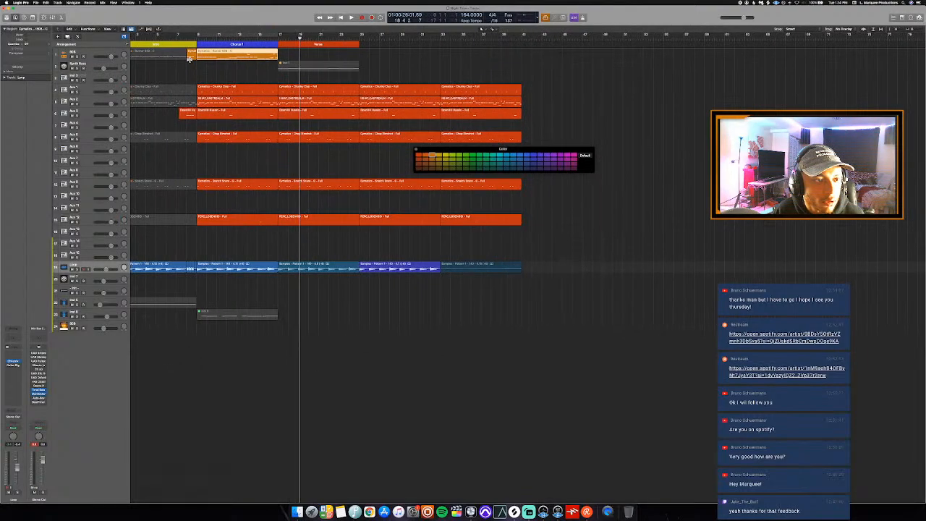
{"action": "scroll", "coordinate": [190, 60], "scroll_direction": "down", "scroll_amount": 1}
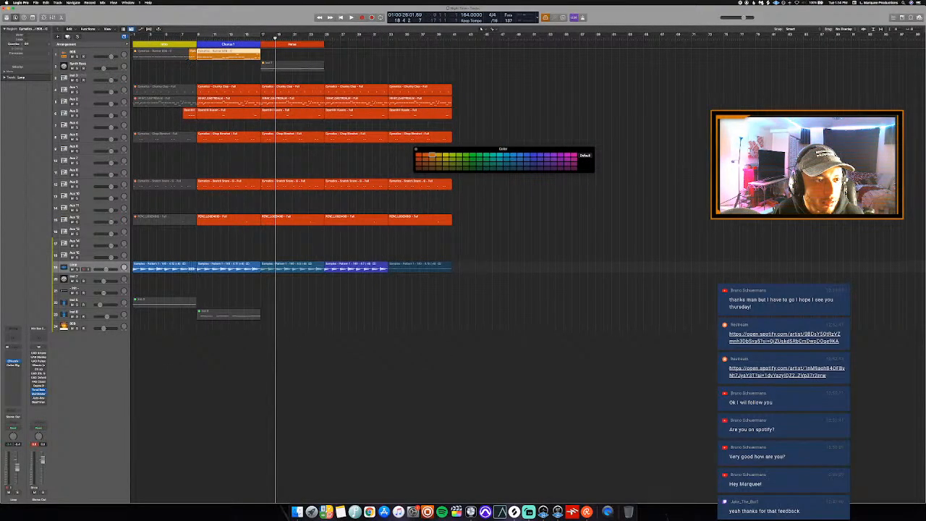
{"action": "key", "text": "space"}
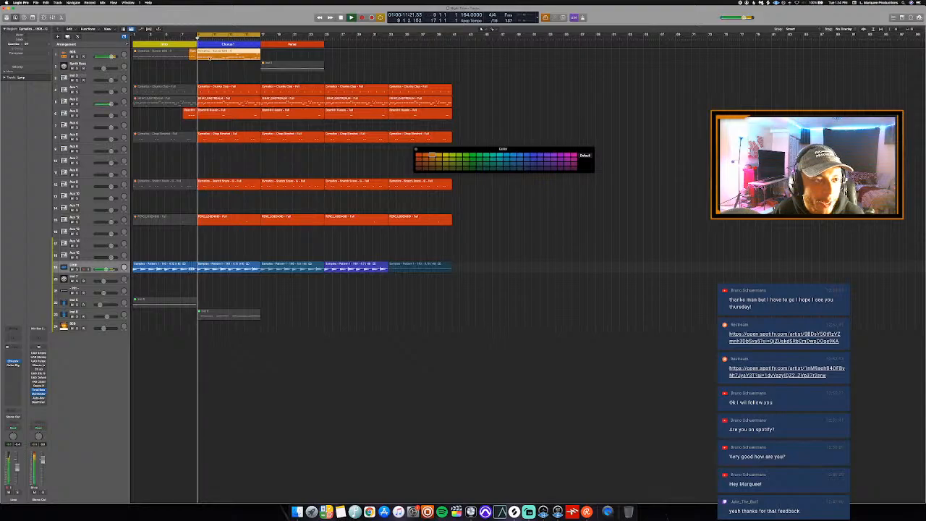
{"action": "left_click", "coordinate": [236, 72]}
{"action": "key", "text": "c"}
{"action": "key", "text": "space"}
Move the Chorus 1 808 region to the playhead at bar 17, the start of the Verse
{"action": "left_click", "coordinate": [261, 41]}
{"action": "right_click", "coordinate": [227, 54]}
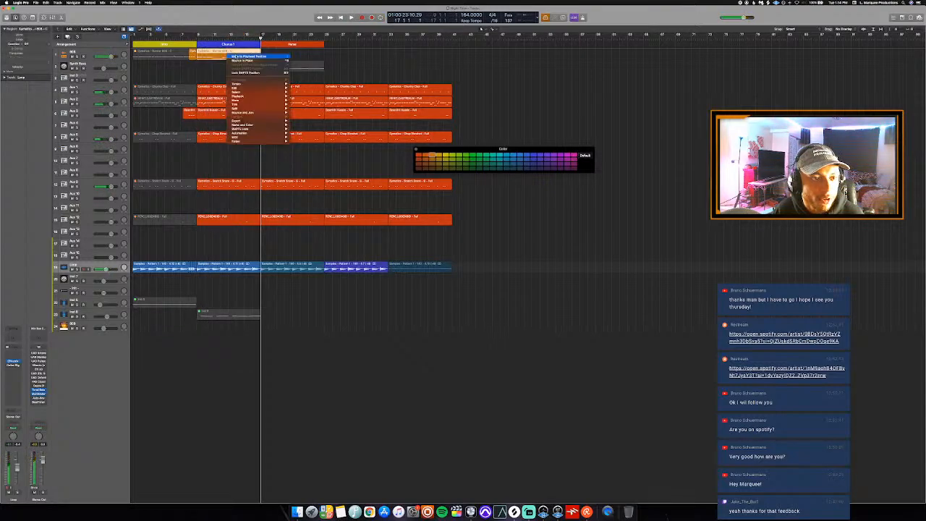
{"action": "left_click", "coordinate": [242, 56]}
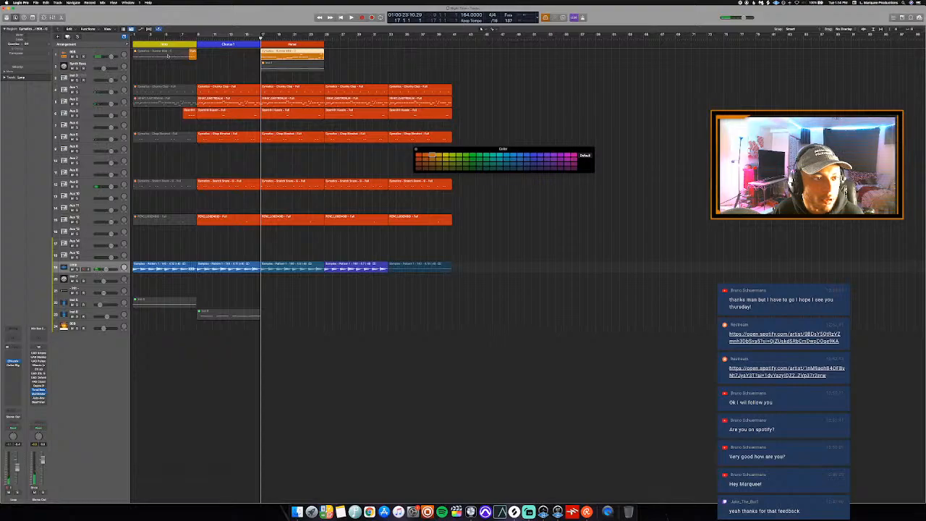
Copy the muted intro 808 region into Chorus 1, unmute the copy, and play Chorus 1 in a cycle
{"action": "left_click_drag", "start_coordinate": [166, 56], "coordinate": [256, 63]}
{"action": "left_click", "coordinate": [234, 72]}
{"action": "left_click", "coordinate": [227, 57]}
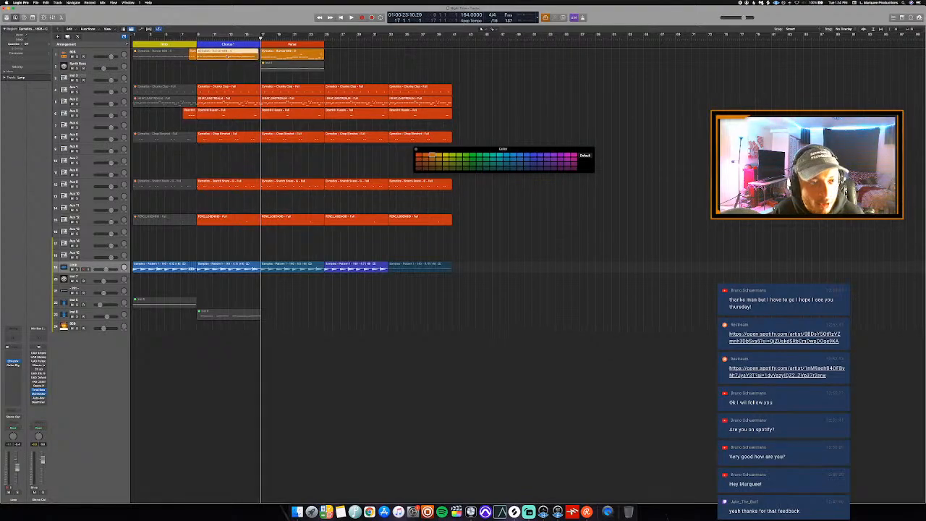
{"action": "key", "text": "c"}
{"action": "key", "text": "space"}
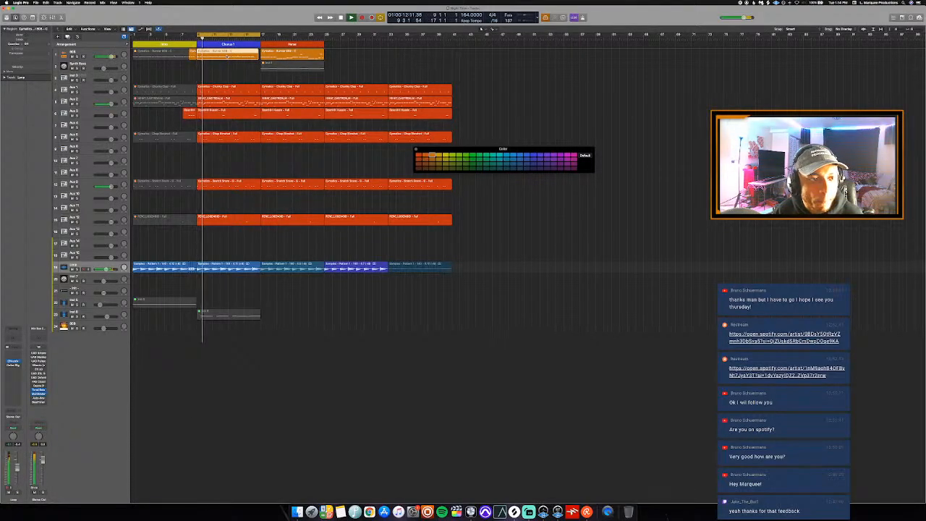
Open the Chorus 1 808 region in the piano roll, add a short note late in bar 16, and raise its pitch
{"action": "key", "text": "p"}
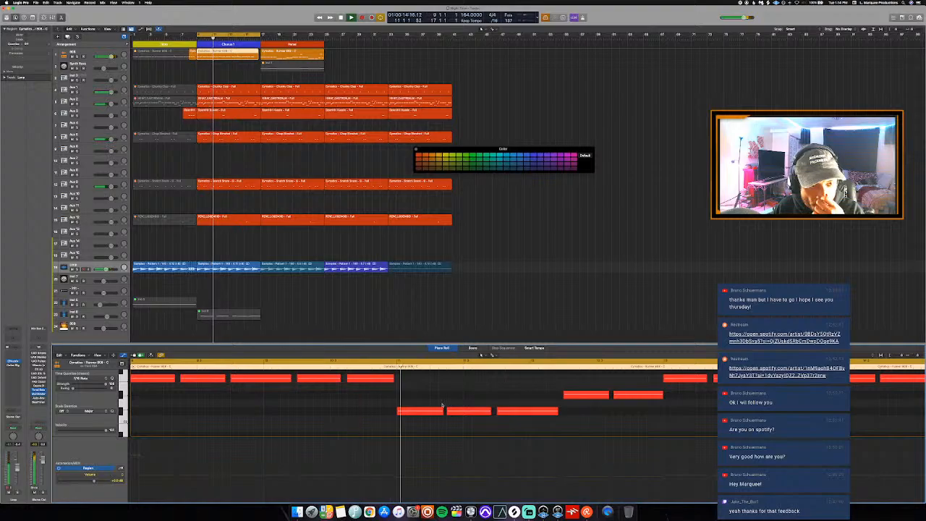
{"action": "key", "text": "z"}
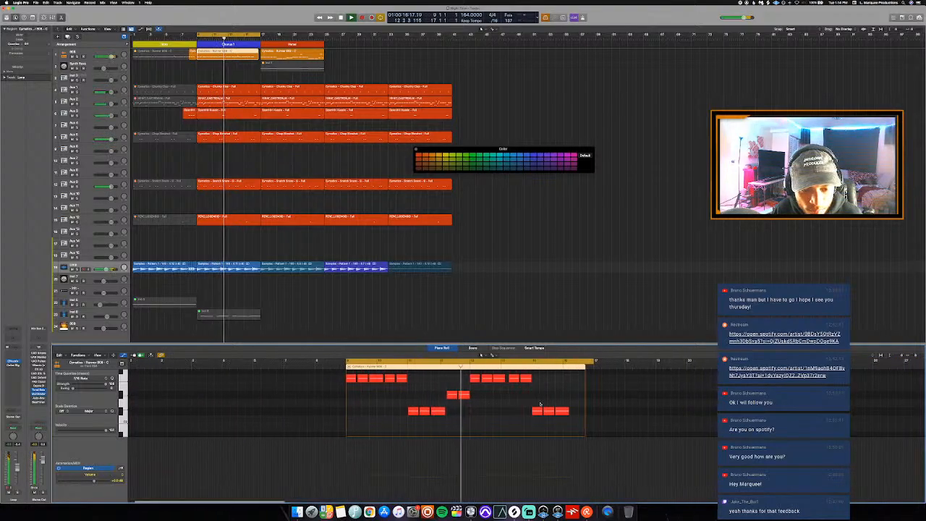
{"action": "scroll", "coordinate": [540, 403], "scroll_direction": "right", "scroll_amount": 2}
{"action": "scroll", "coordinate": [544, 403], "scroll_direction": "up", "scroll_amount": 5}
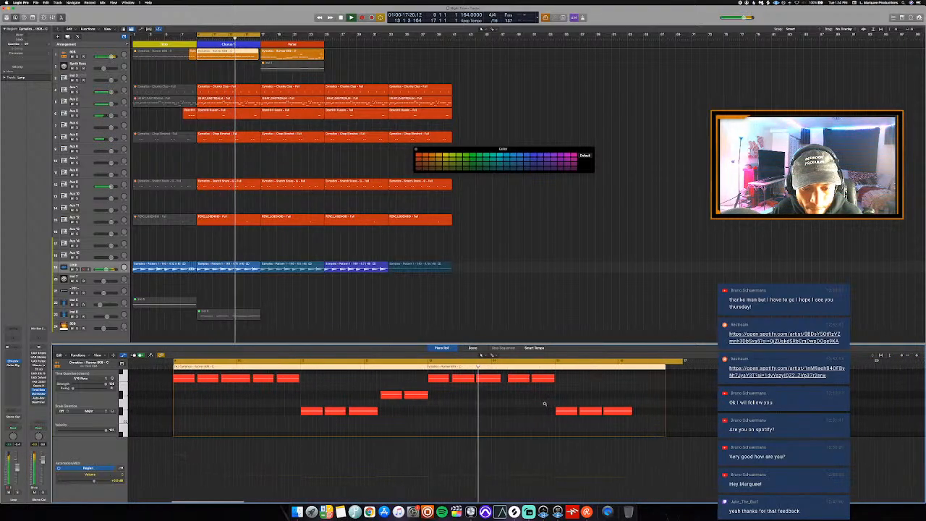
{"action": "scroll", "coordinate": [545, 404], "scroll_direction": "up", "scroll_amount": 1}
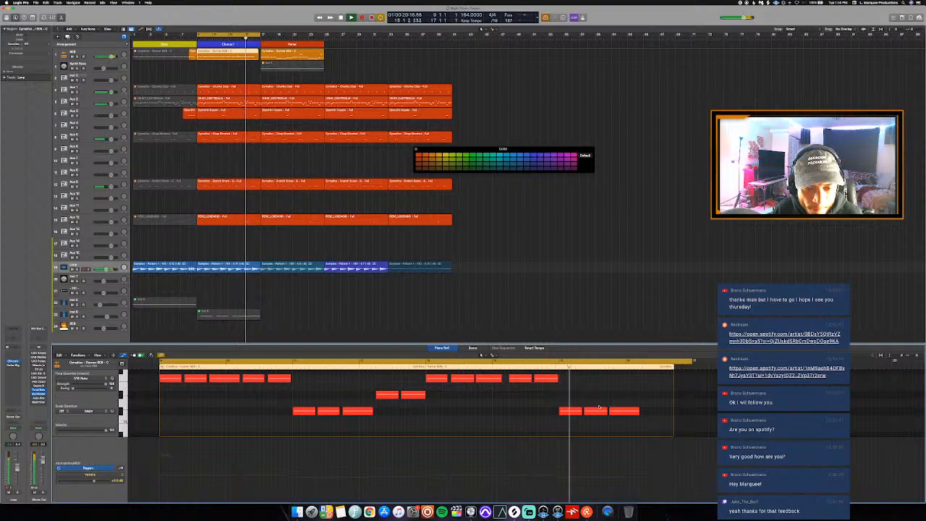
{"action": "scroll", "coordinate": [599, 407], "scroll_direction": "right", "scroll_amount": 2}
{"action": "scroll", "coordinate": [603, 407], "scroll_direction": "up", "scroll_amount": 4}
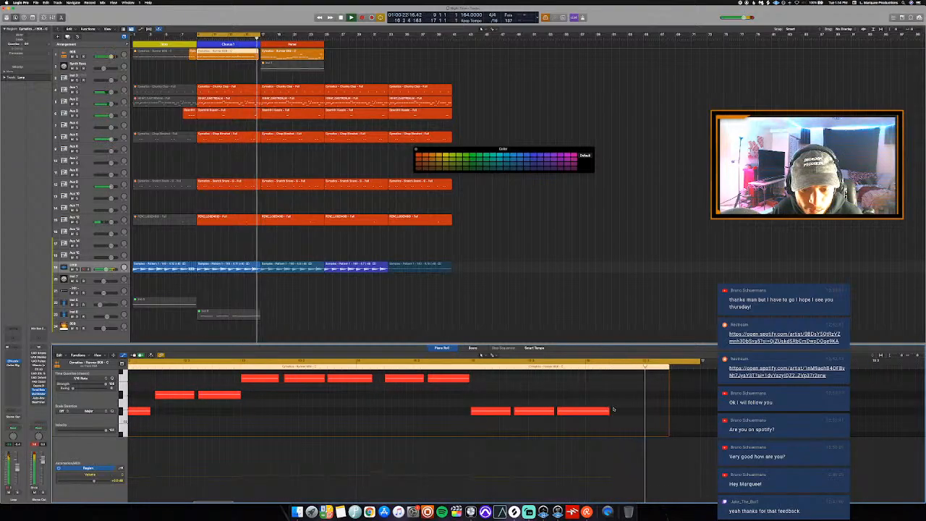
{"action": "left_click", "coordinate": [624, 412]}
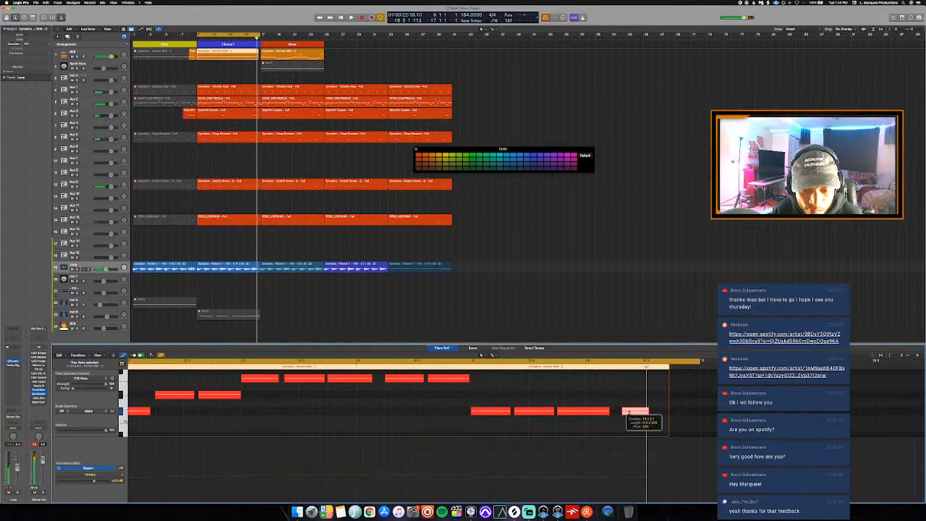
{"action": "left_click", "coordinate": [628, 412]}
{"action": "left_click_drag", "start_coordinate": [629, 412], "coordinate": [628, 403]}
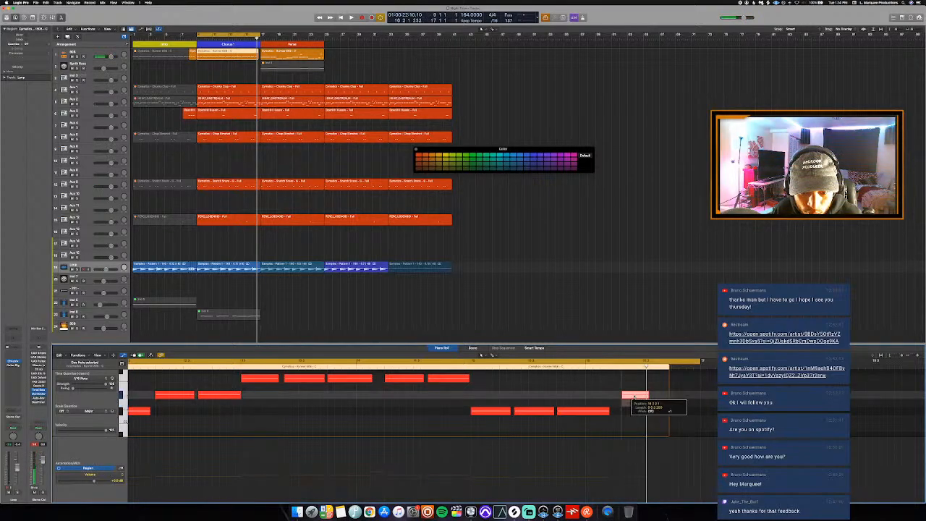
Copy the note late in bar 16 of the Chorus 1 808 region to a lower pitch, shorten the copy and shift it later
{"action": "scroll", "coordinate": [637, 399], "scroll_direction": "up", "scroll_amount": 3}
{"action": "scroll", "coordinate": [638, 402], "scroll_direction": "up", "scroll_amount": 2}
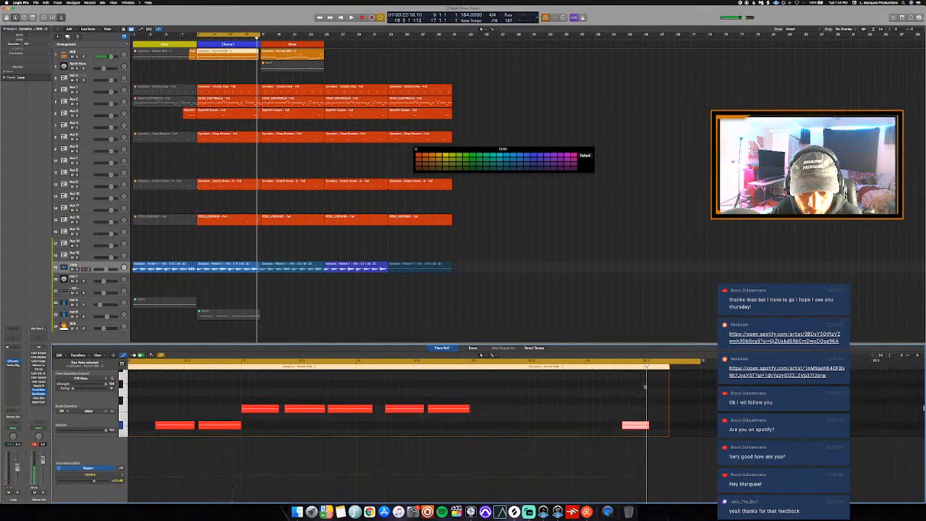
{"action": "scroll", "coordinate": [655, 403], "scroll_direction": "up", "scroll_amount": 5}
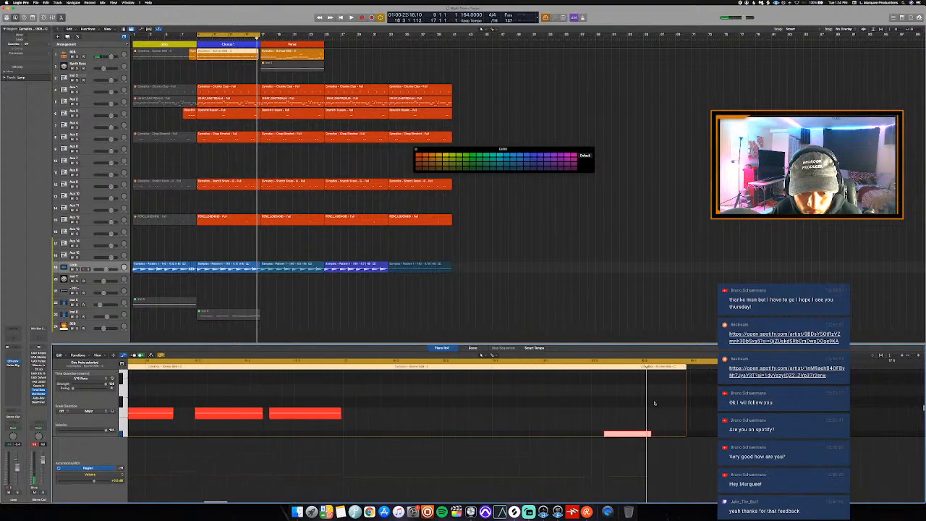
{"action": "left_click", "coordinate": [639, 410]}
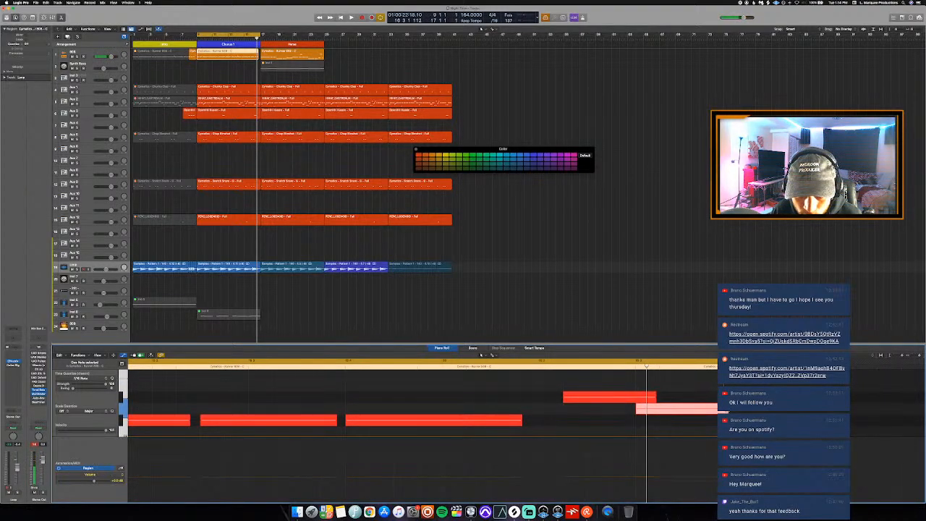
{"action": "left_click_drag", "start_coordinate": [706, 410], "coordinate": [669, 410]}
{"action": "scroll", "coordinate": [694, 405], "scroll_direction": "down", "scroll_amount": 5}
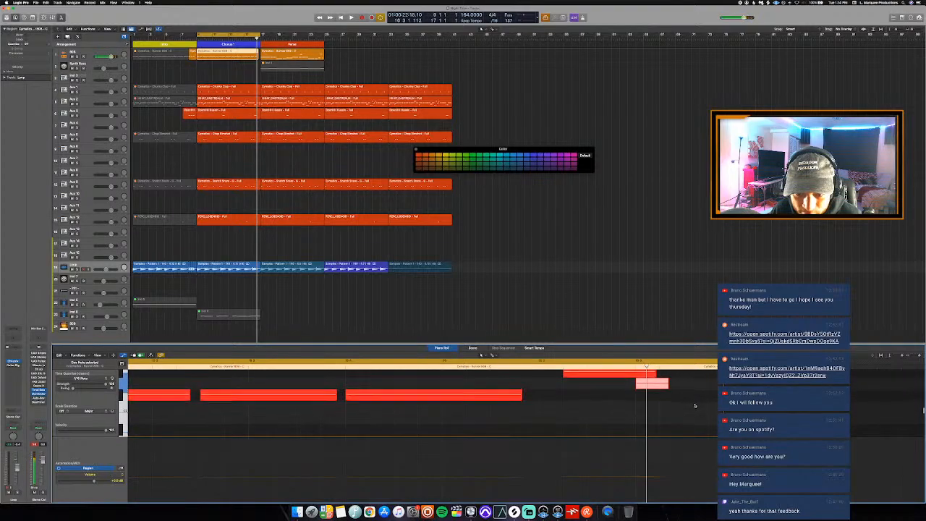
{"action": "scroll", "coordinate": [691, 390], "scroll_direction": "up", "scroll_amount": 1}
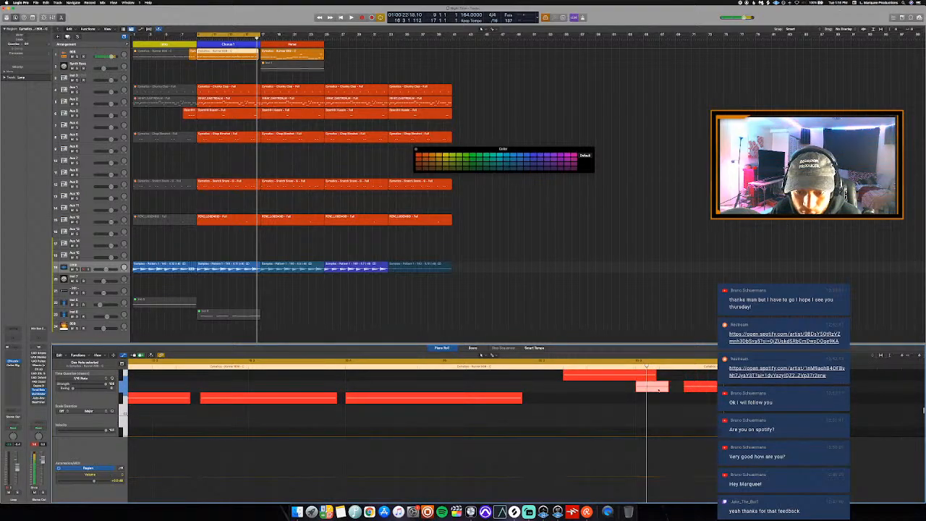
Raise the last note's pitch to match the note before it and play back the end of Chorus 1
{"action": "left_click", "coordinate": [547, 367]}
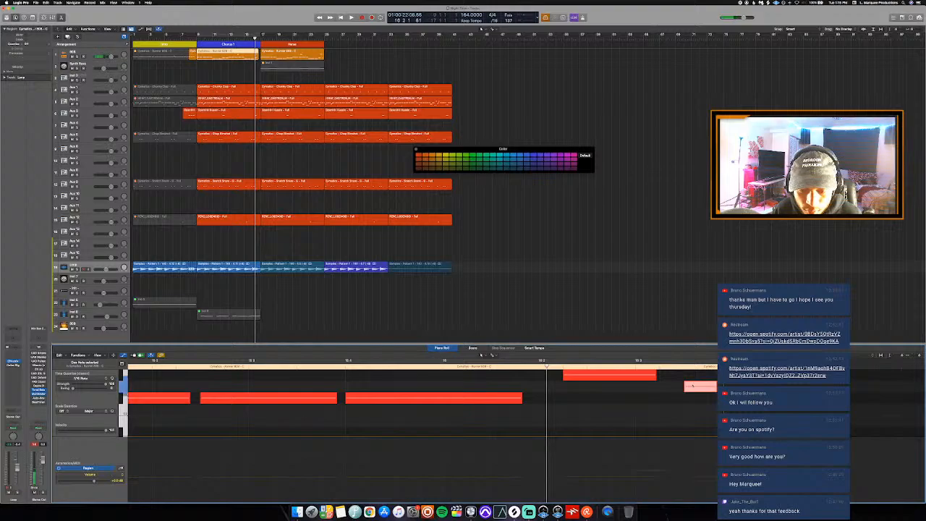
{"action": "key", "text": "alt+Up"}
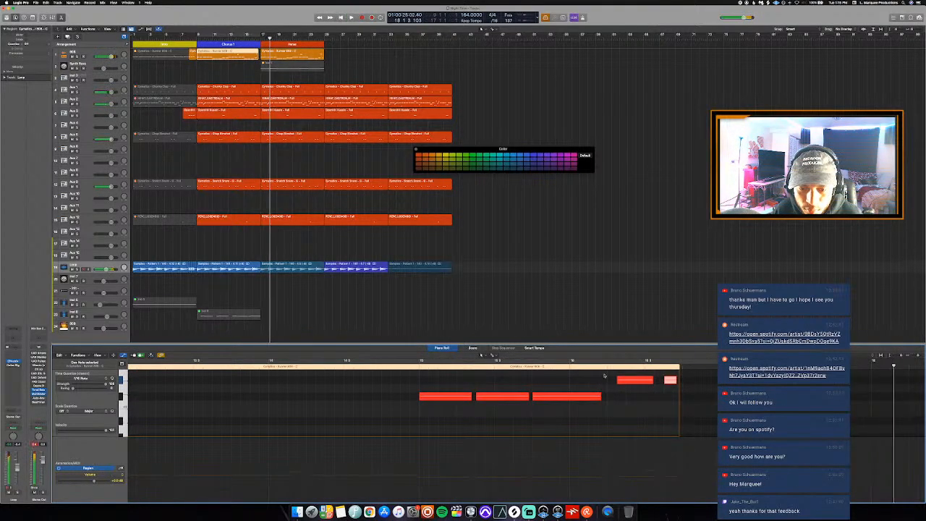
{"action": "key", "text": "space"}
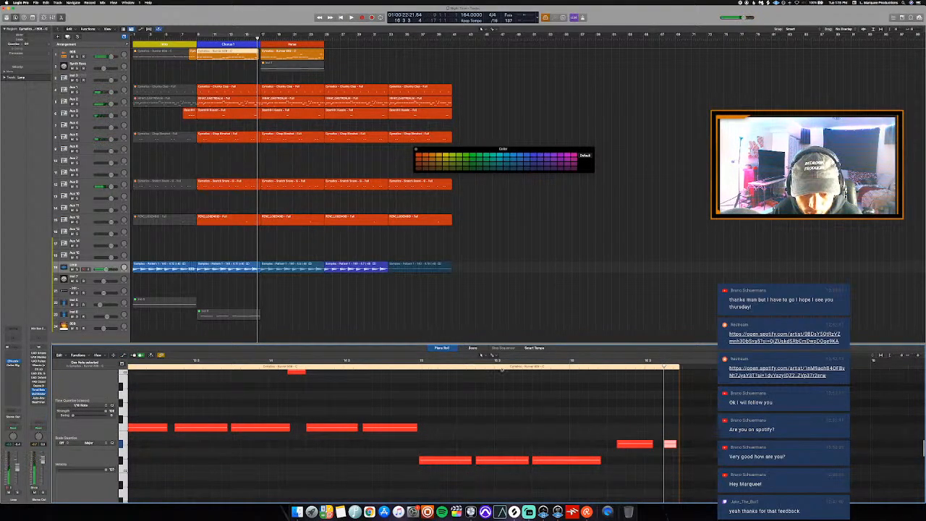
Cycle the end of Chorus 1, start the second-to-last 808 note slightly earlier and nudge the last note slightly later
{"action": "left_click", "coordinate": [504, 367]}
{"action": "left_click_drag", "start_coordinate": [432, 363], "coordinate": [677, 393]}
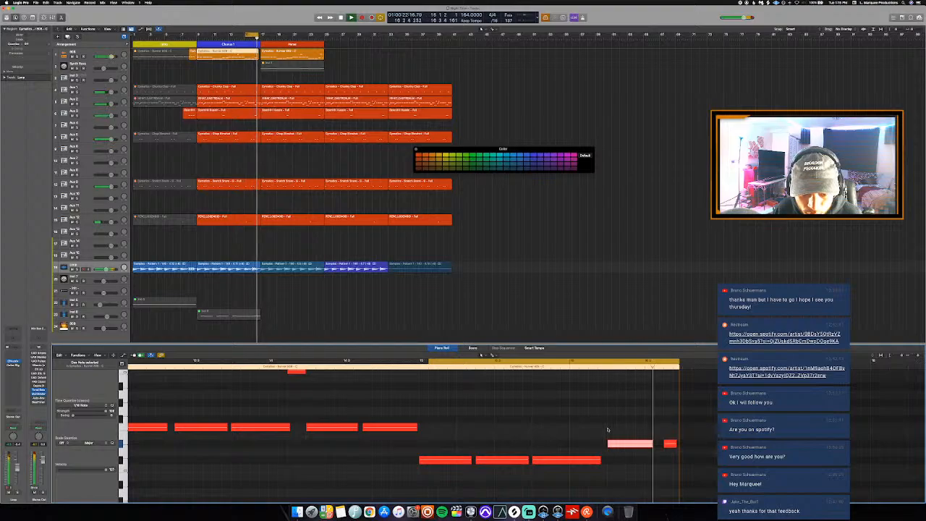
{"action": "key", "text": "super+Right"}
{"action": "key", "text": "super+Right"}
{"action": "scroll", "coordinate": [673, 447], "scroll_direction": "right", "scroll_amount": 5}
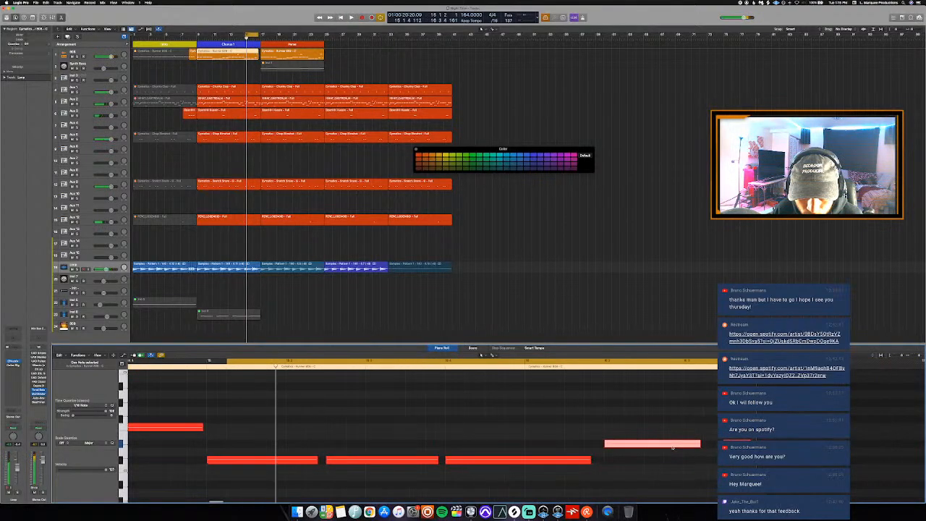
{"action": "left_click_drag", "start_coordinate": [662, 447], "coordinate": [677, 447]}
{"action": "key", "text": "space"}
{"action": "scroll", "coordinate": [537, 431], "scroll_direction": "right", "scroll_amount": 4}
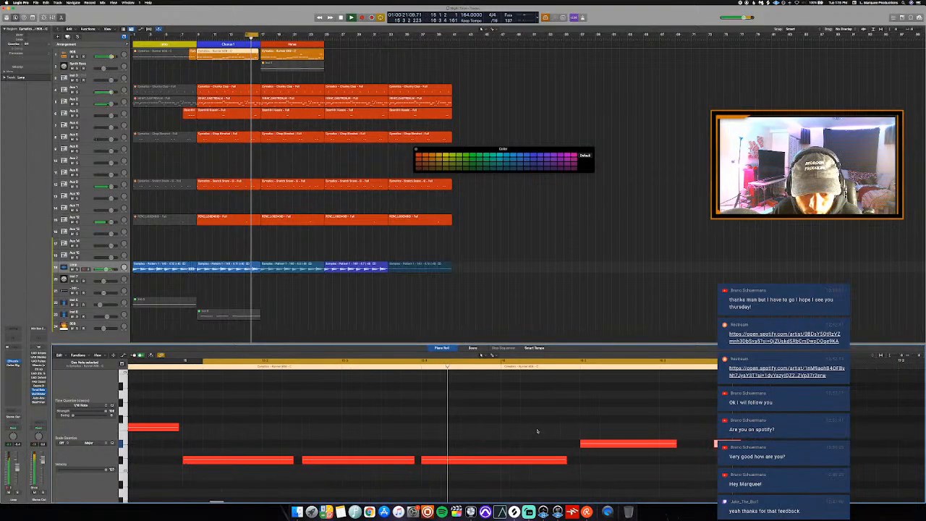
Add a short, much higher 808 note late in bar 16, shift it slightly earlier, and audition it in the cycle
{"action": "scroll", "coordinate": [578, 434], "scroll_direction": "up", "scroll_amount": 4}
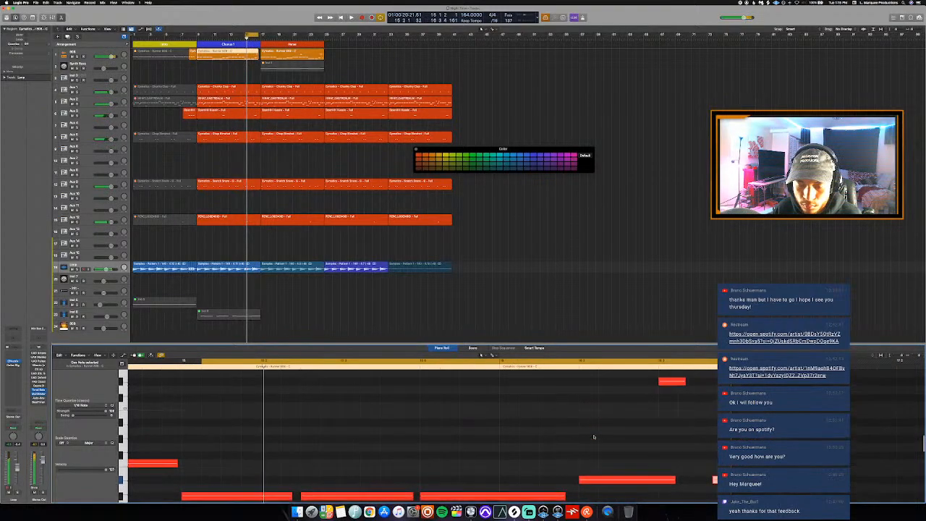
{"action": "scroll", "coordinate": [665, 411], "scroll_direction": "up", "scroll_amount": 1}
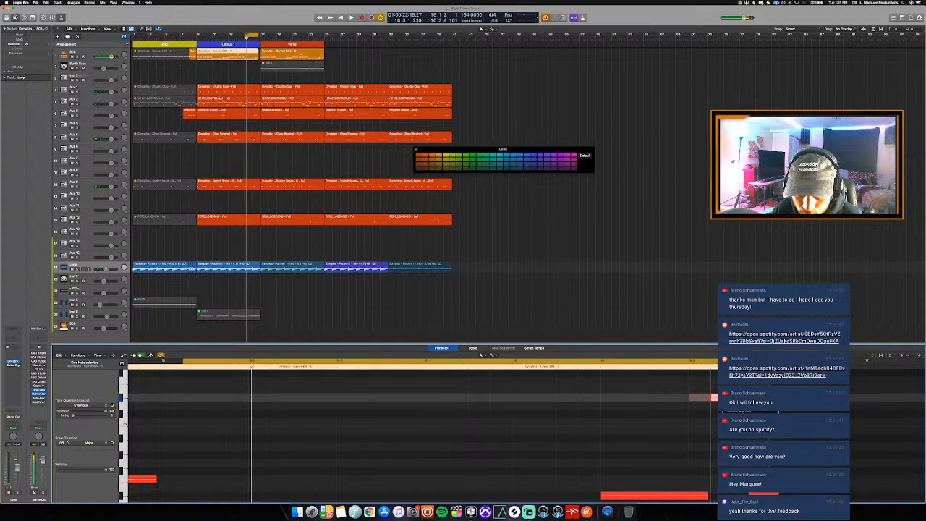
{"action": "key", "text": "space"}
{"action": "scroll", "coordinate": [704, 438], "scroll_direction": "right", "scroll_amount": 2}
{"action": "scroll", "coordinate": [693, 437], "scroll_direction": "down", "scroll_amount": 2}
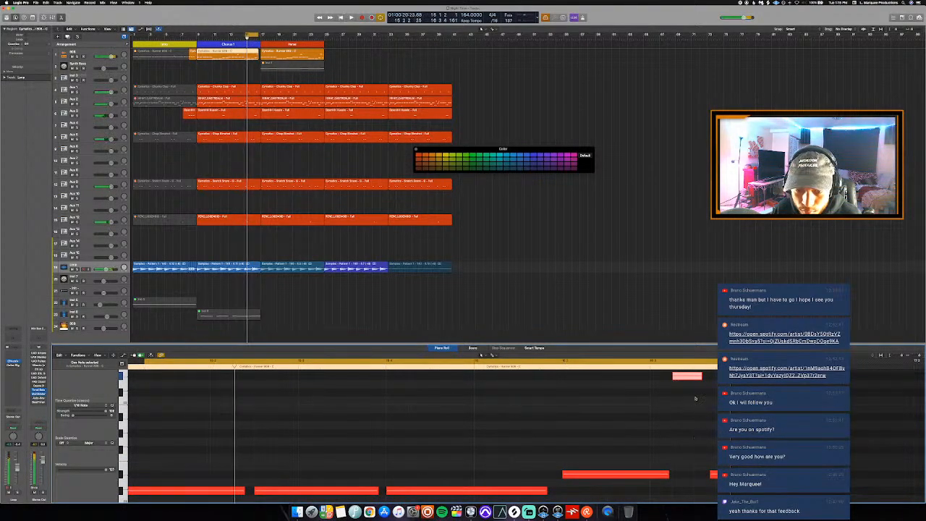
{"action": "left_click_drag", "start_coordinate": [691, 377], "coordinate": [669, 378]}
{"action": "key", "text": "space"}
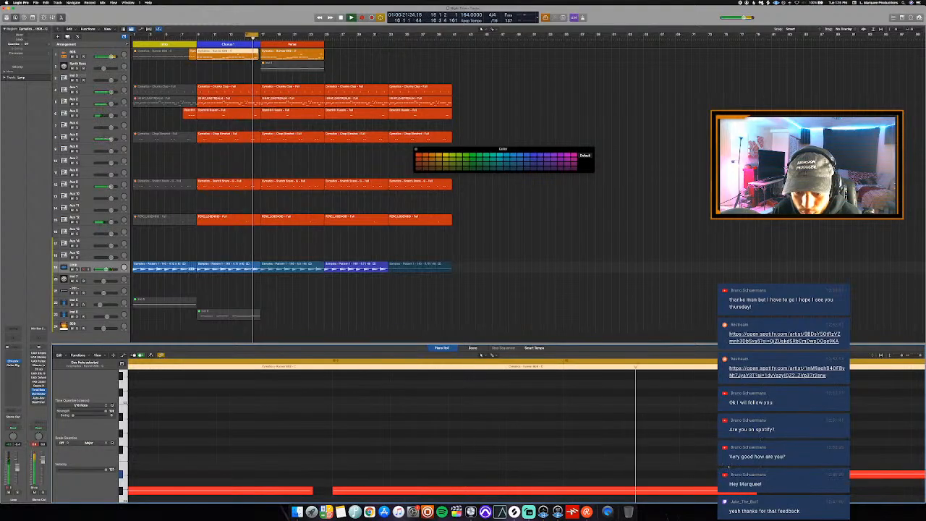
{"action": "key", "text": "space"}
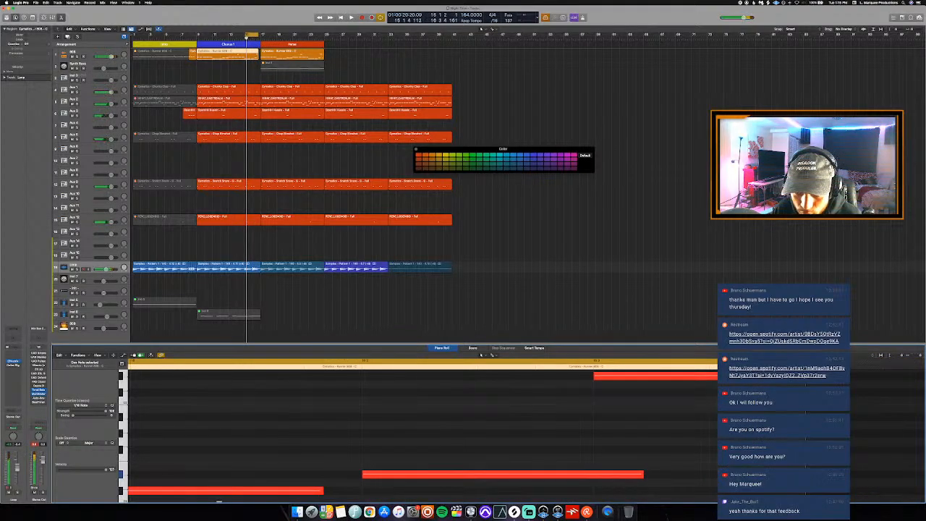
{"action": "key", "text": "space"}
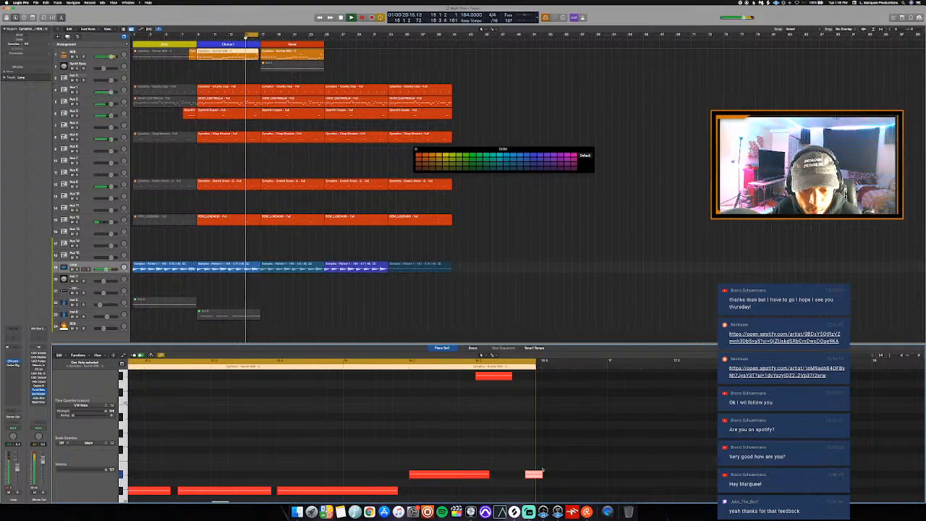
Close the piano roll, play from early in Chorus 1, and extend the Chorus 1 808 region to end at bar 17
{"action": "key", "text": "p"}
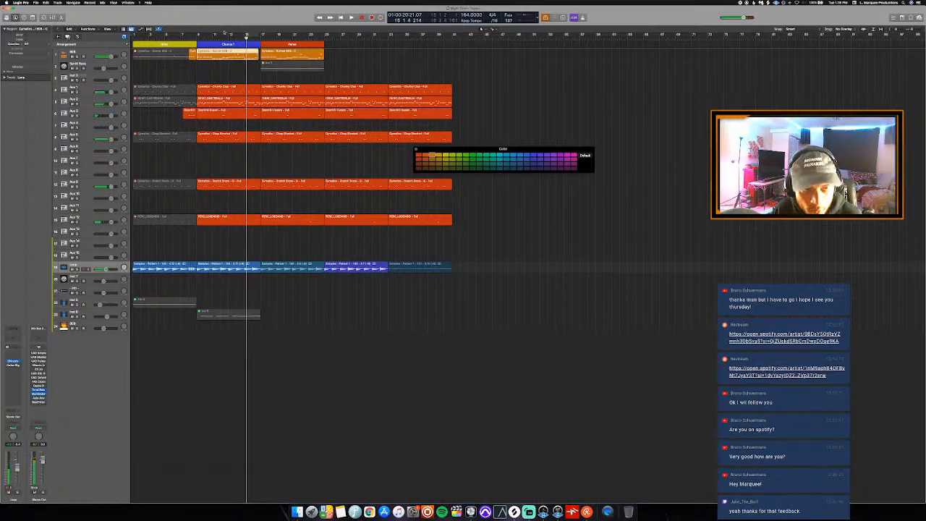
{"action": "left_click", "coordinate": [213, 35]}
{"action": "key", "text": "space"}
{"action": "left_click", "coordinate": [256, 65]}
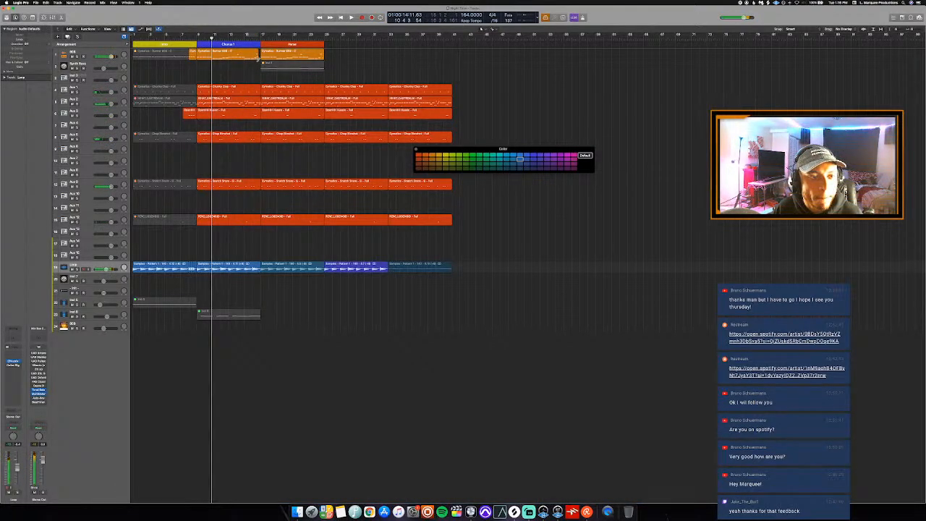
{"action": "left_click_drag", "start_coordinate": [259, 61], "coordinate": [260, 63]}
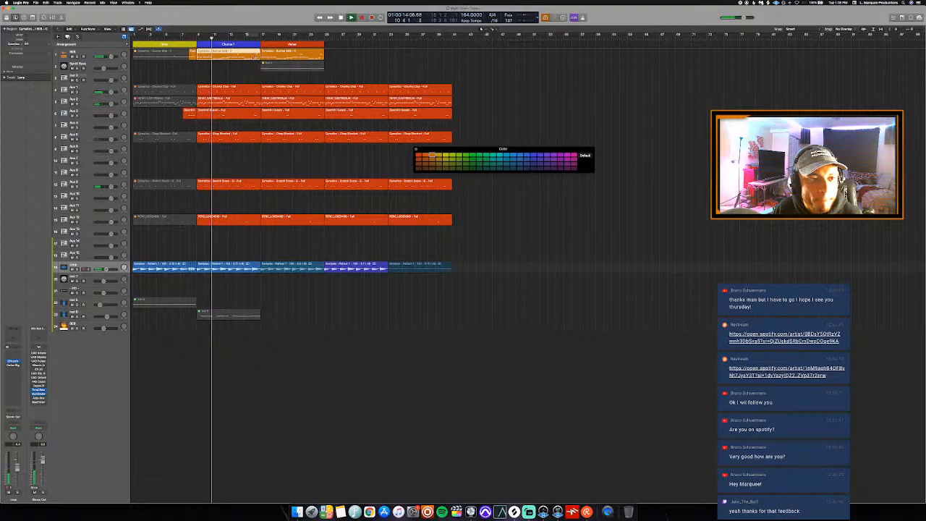
Lengthen the last note of the Chorus 1 808 region almost to the region's end and play back the transition
{"action": "double_click", "coordinate": [253, 57]}
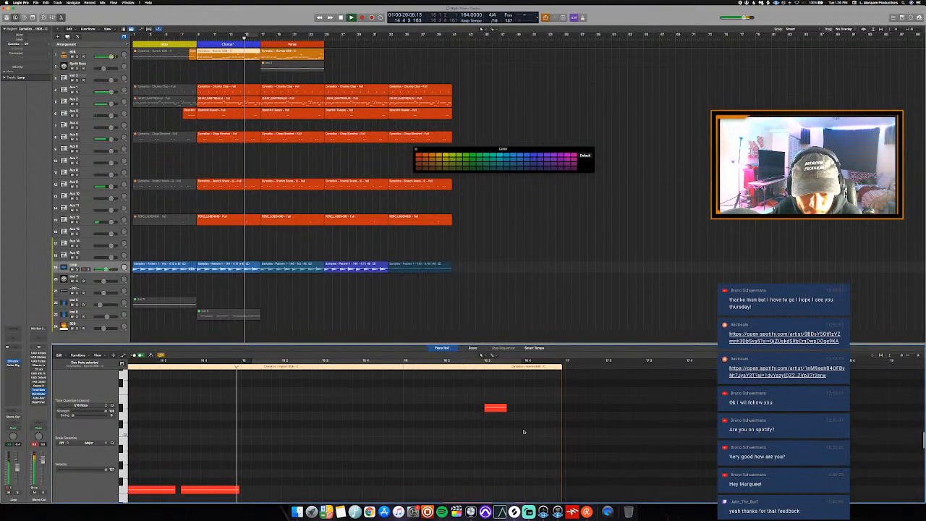
{"action": "scroll", "coordinate": [523, 432], "scroll_direction": "down", "scroll_amount": 3}
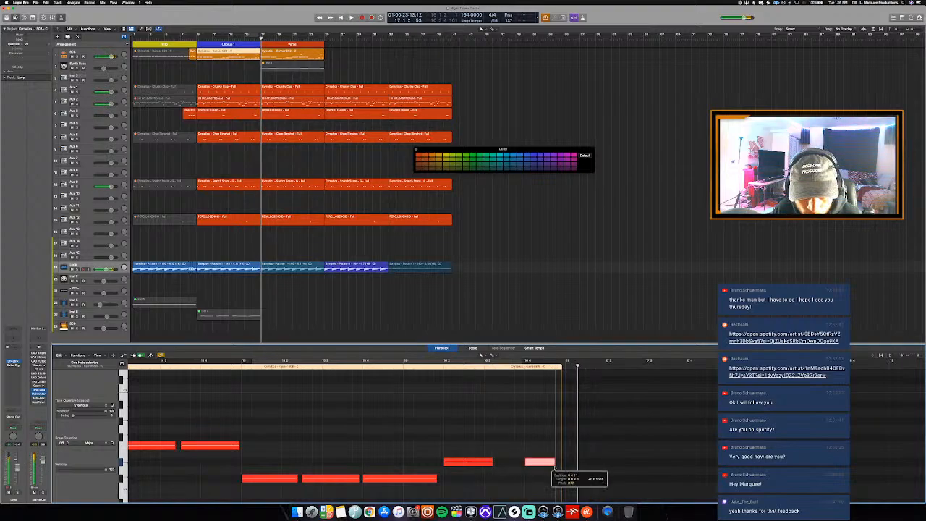
{"action": "left_click_drag", "start_coordinate": [555, 469], "coordinate": [558, 471]}
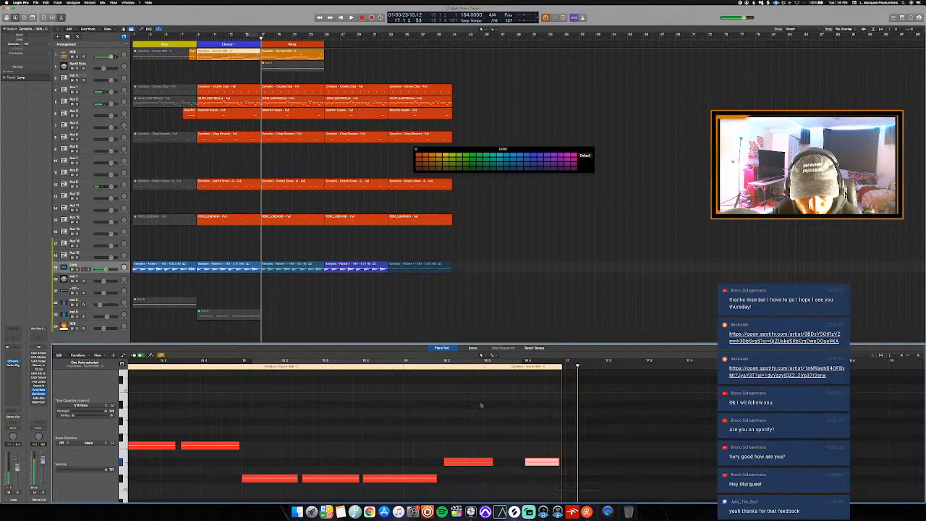
{"action": "left_click", "coordinate": [437, 368]}
{"action": "key", "text": "space"}
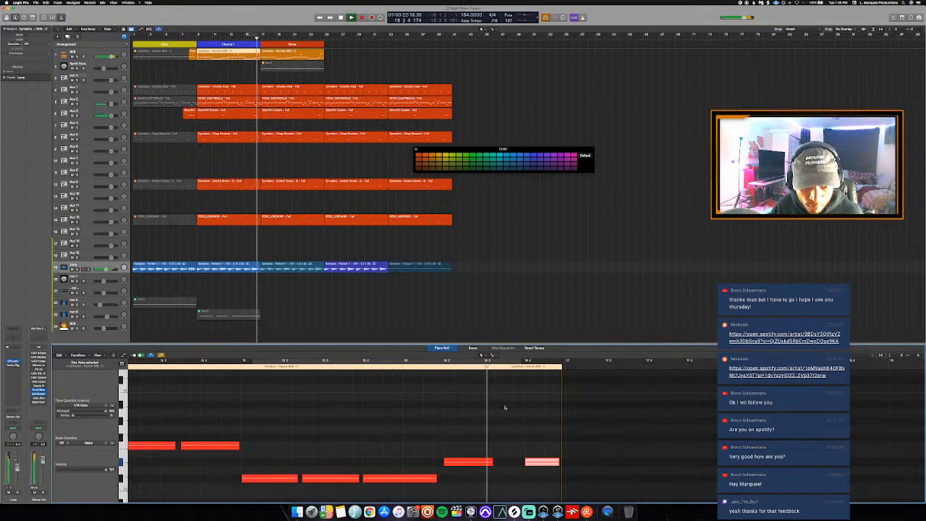
Extend the high 808 note to the following note with force legato and play back the end of Chorus 1
{"action": "scroll", "coordinate": [527, 416], "scroll_direction": "up", "scroll_amount": 3}
{"action": "key", "text": "space"}
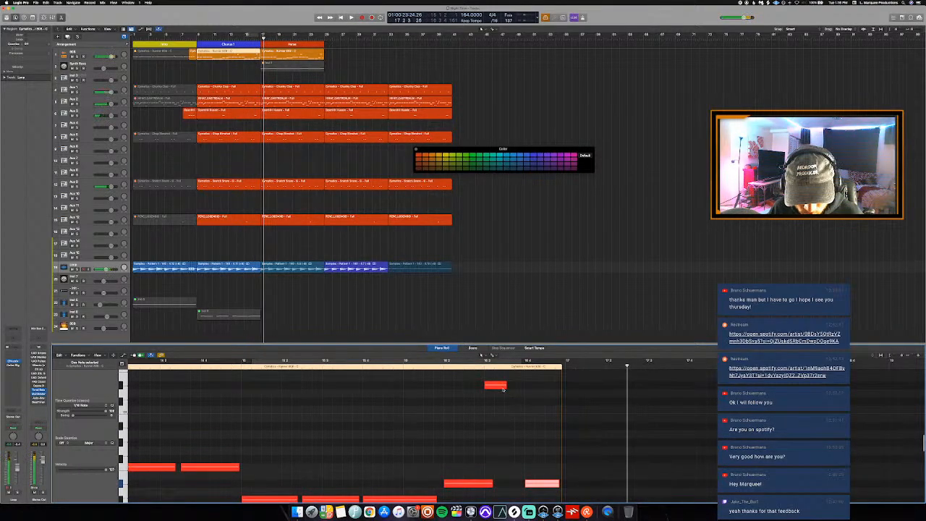
{"action": "right_click", "coordinate": [504, 389]}
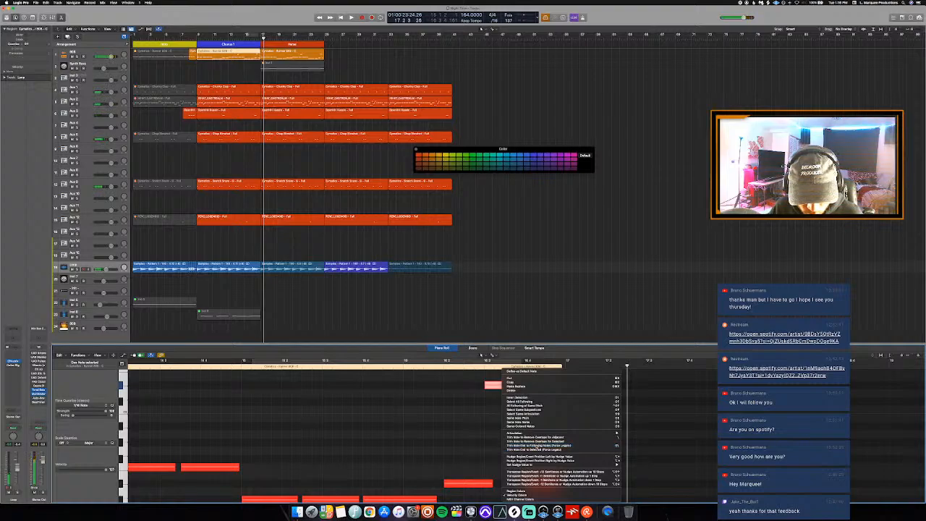
{"action": "left_click", "coordinate": [536, 446]}
{"action": "left_click", "coordinate": [444, 367]}
{"action": "key", "text": "space"}
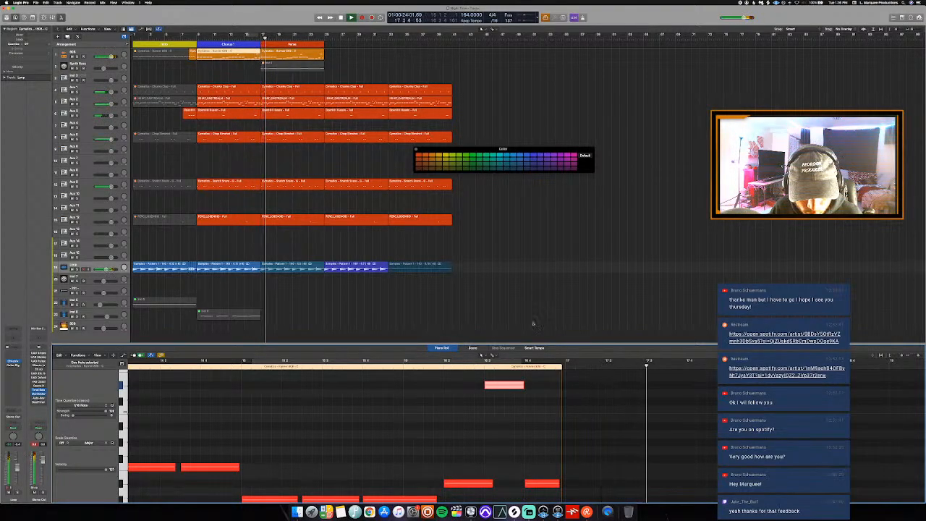
Close the piano roll, set a cycle from bar 17 to bar 27 over the Verse, and play it
{"action": "key", "text": "e"}
{"action": "scroll", "coordinate": [271, 82], "scroll_direction": "up", "scroll_amount": 5}
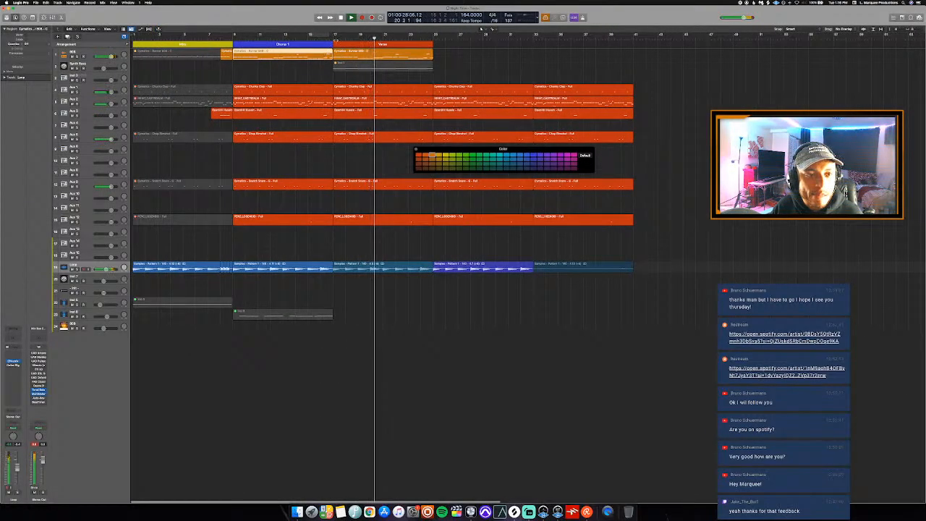
{"action": "left_click_drag", "start_coordinate": [334, 34], "coordinate": [458, 36]}
{"action": "key", "text": "space"}
{"action": "key", "text": "space"}
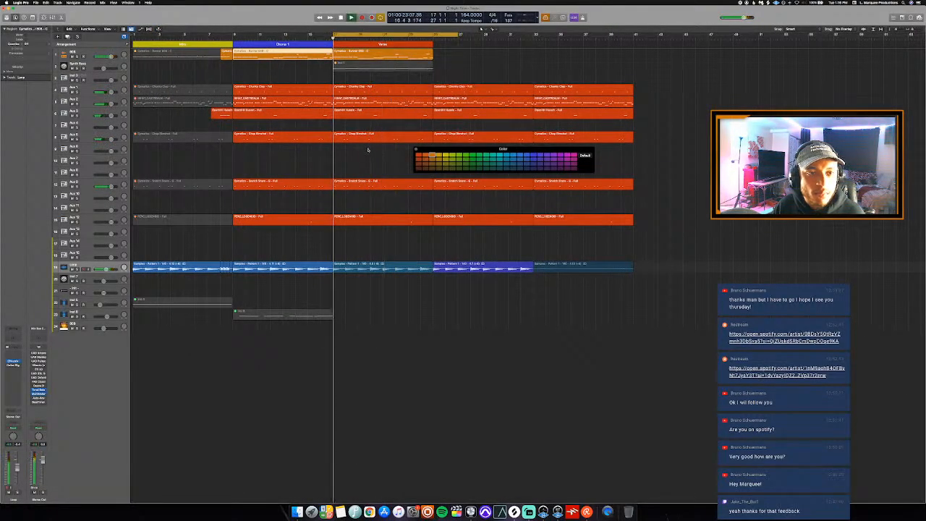
Open the Verse hi-hat region in the piano roll, mute its opening run of notes, and play it back
{"action": "double_click", "coordinate": [367, 99]}
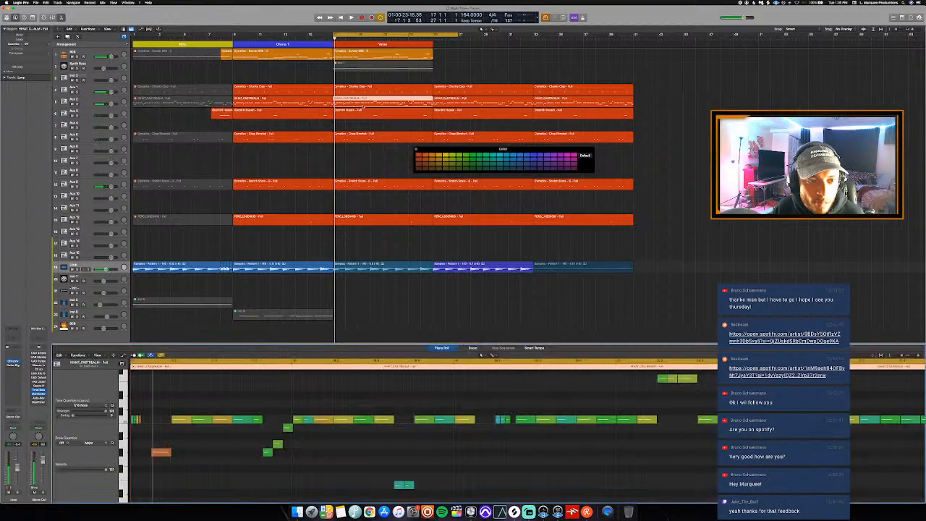
{"action": "key", "text": "space"}
{"action": "key", "text": "super+Left"}
{"action": "key", "text": "super+Left"}
{"action": "key", "text": "super+Left"}
{"action": "key", "text": "super+Left"}
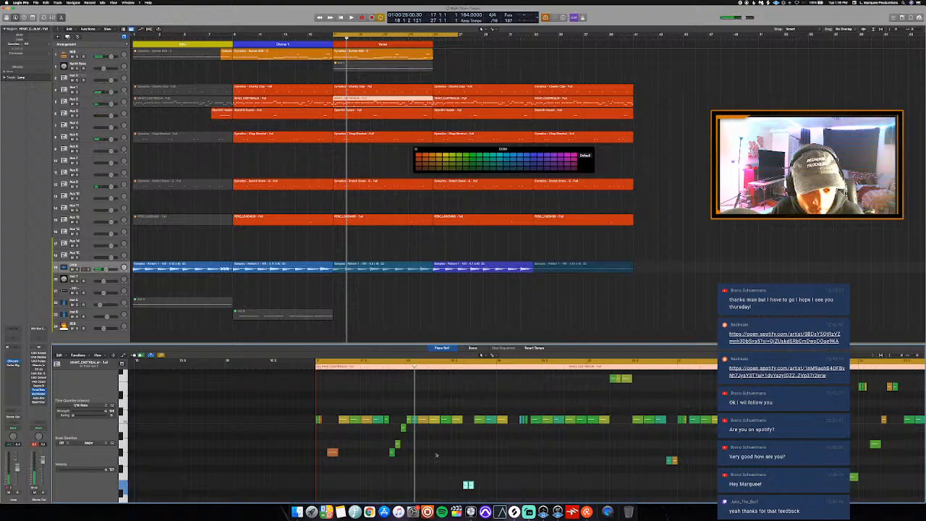
{"action": "left_click_drag", "start_coordinate": [457, 440], "coordinate": [283, 392]}
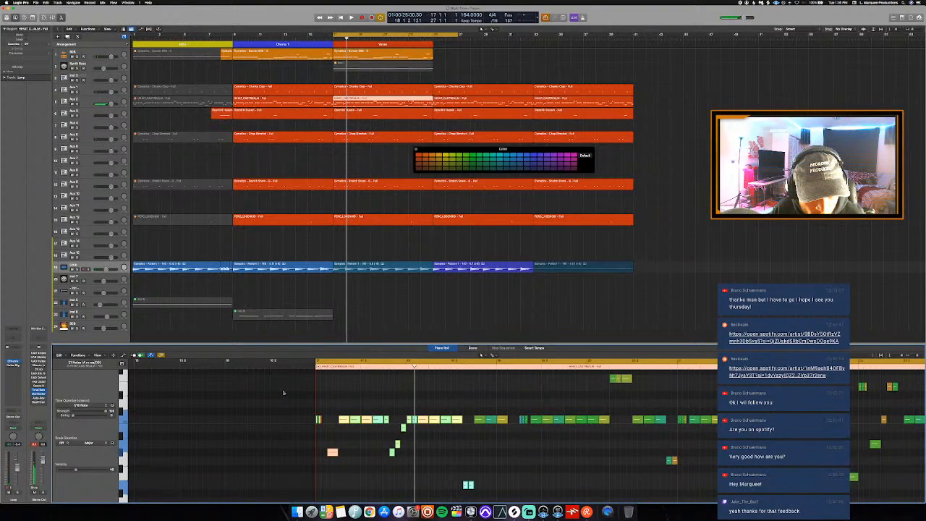
{"action": "key", "text": "ctrl+m"}
{"action": "key", "text": "space"}
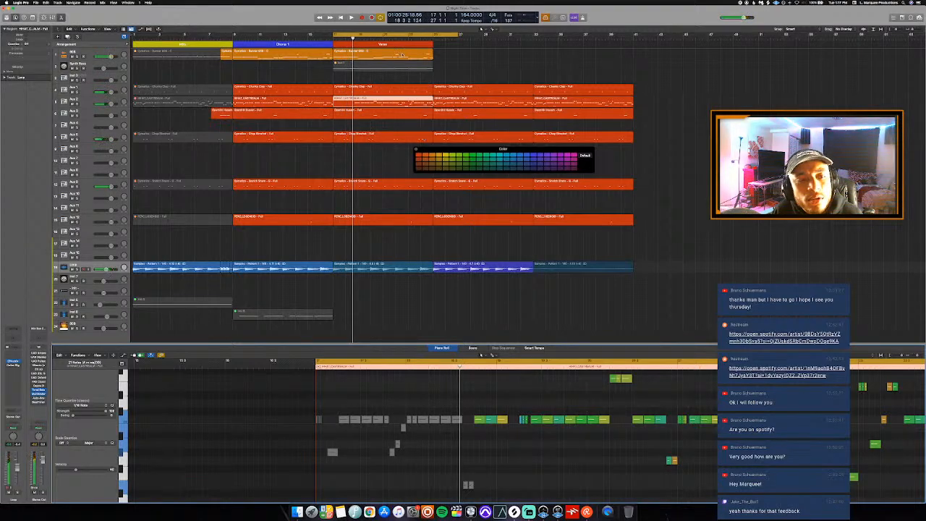
Repeat the Verse 808 region five times along its track and play the Verse
{"action": "left_click", "coordinate": [402, 56]}
{"action": "key", "text": "super+r"}
{"action": "key", "text": "super+r"}
{"action": "key", "text": "super+r"}
{"action": "key", "text": "super+r"}
{"action": "key", "text": "super+r"}
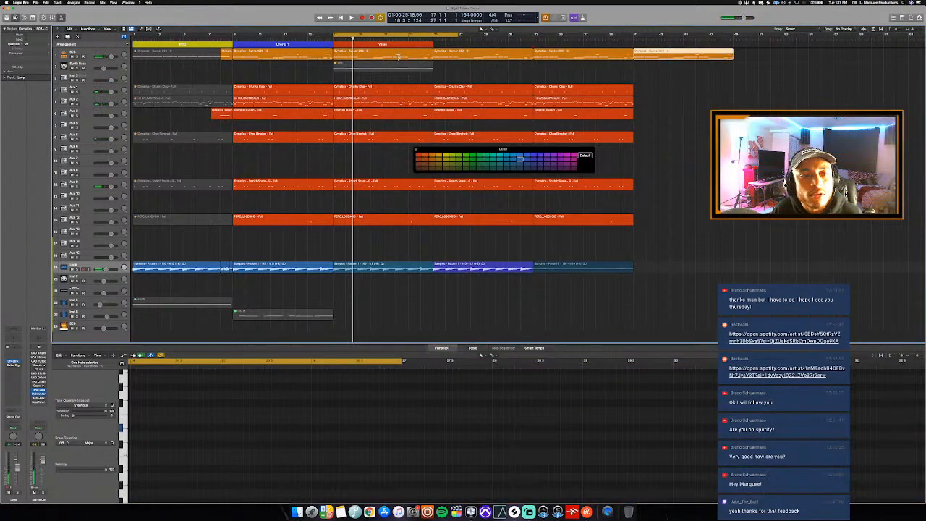
{"action": "key", "text": "space"}
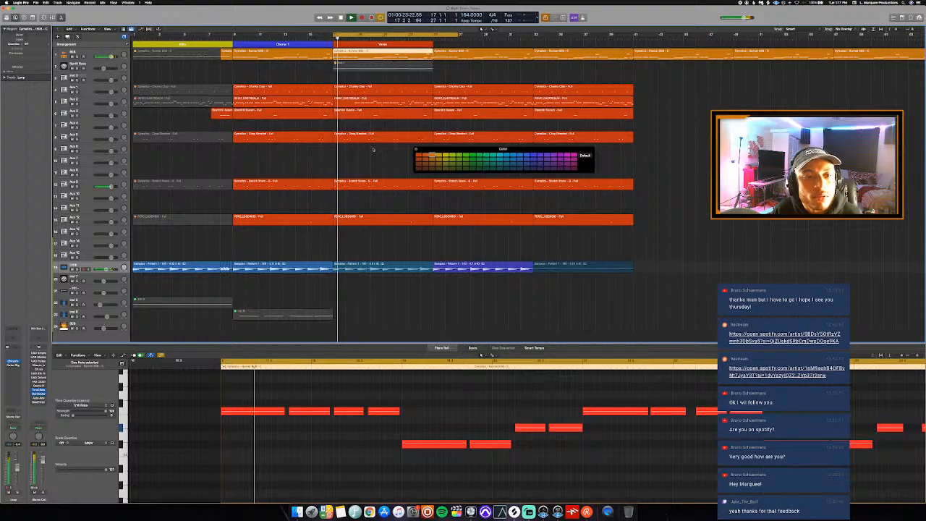
Mute the fourth note of the Verse 808 region in the piano roll and play the Verse from its start
{"action": "key", "text": "space"}
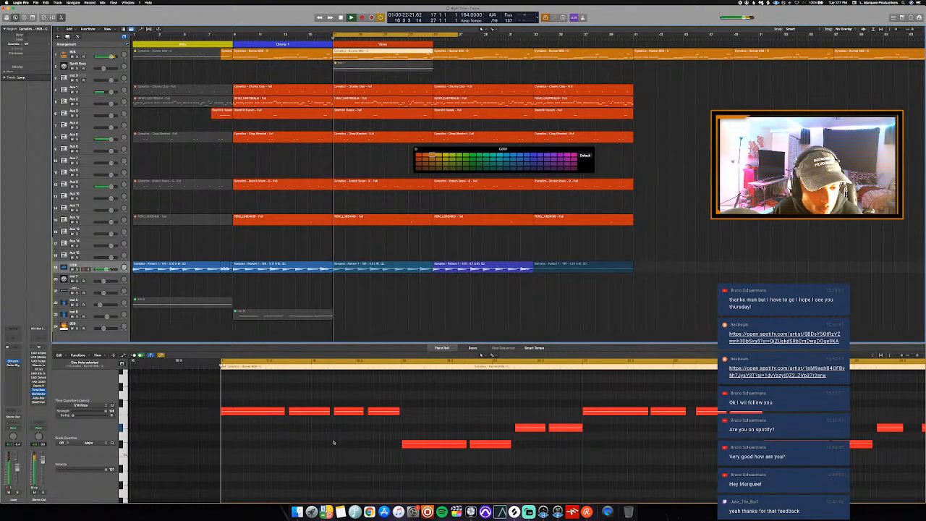
{"action": "key", "text": "space"}
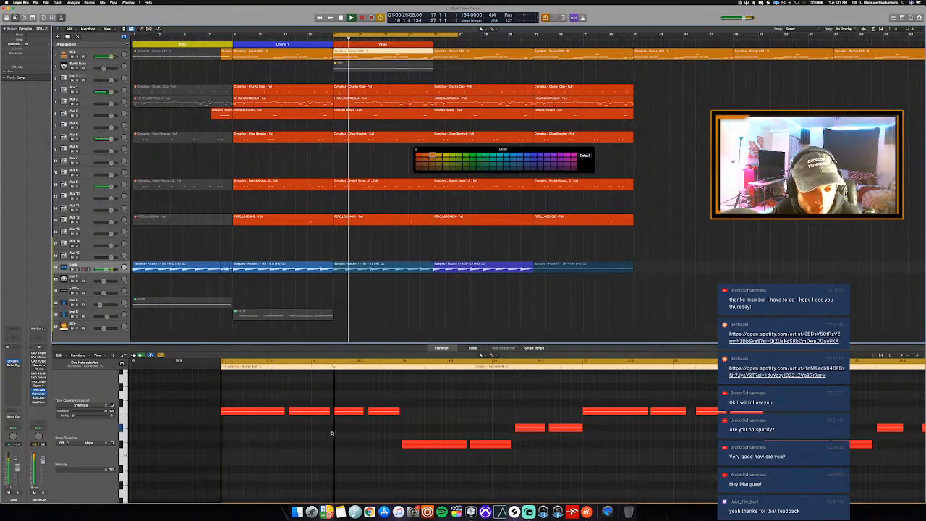
{"action": "key", "text": "space"}
{"action": "left_click", "coordinate": [380, 410]}
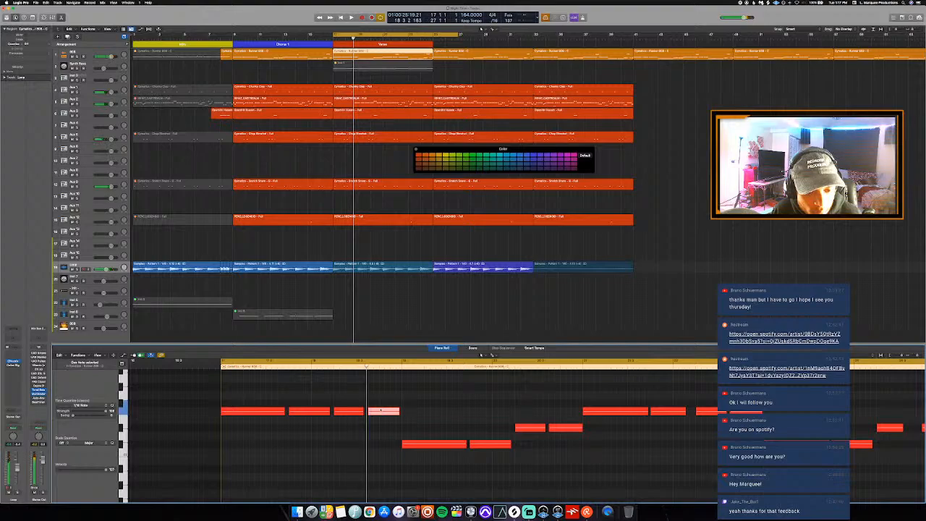
{"action": "key", "text": "space"}
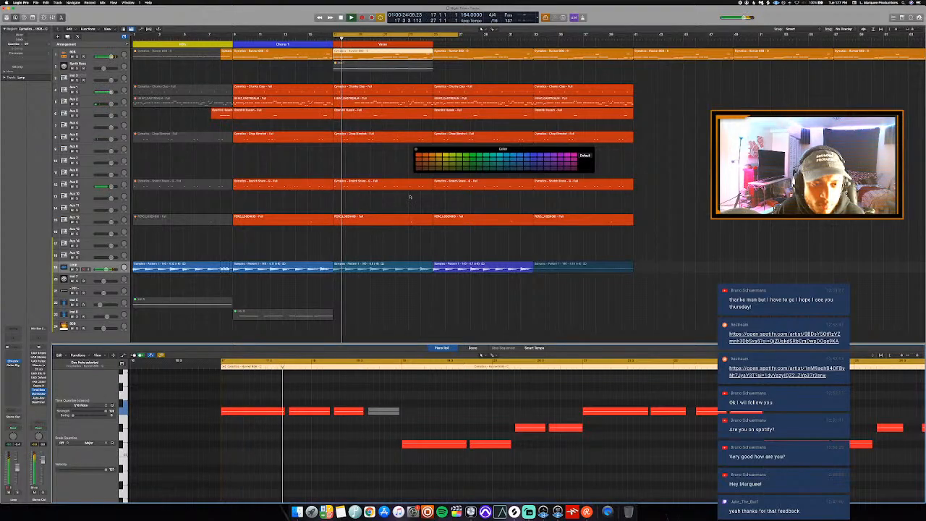
Open the Verse hi-hat region, mute the two notes following the already muted opening run, and play it back
{"action": "left_click", "coordinate": [377, 97]}
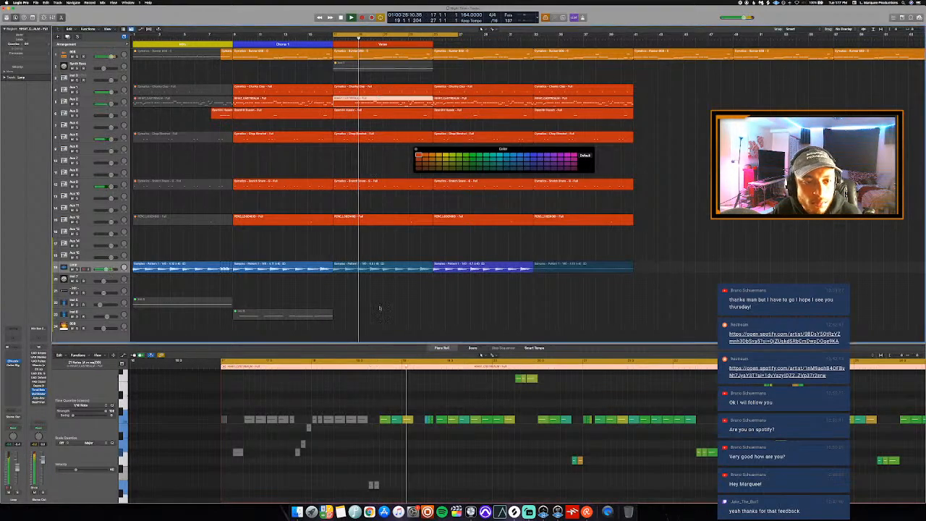
{"action": "key", "text": "space"}
{"action": "left_click_drag", "start_coordinate": [395, 438], "coordinate": [381, 405]}
{"action": "key", "text": "ctrl+m"}
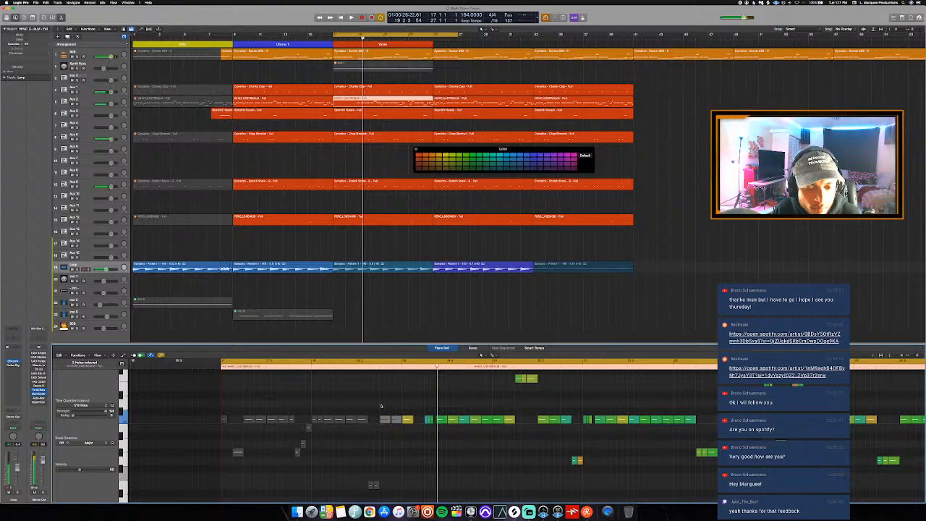
{"action": "key", "text": "space"}
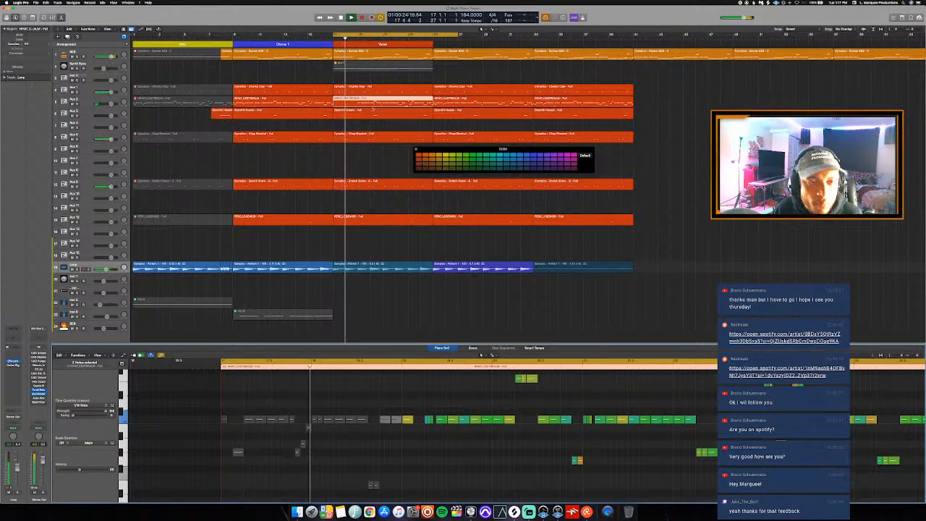
{"action": "key", "text": "space"}
Play the start of the Verse, then mute the second note of its Chunky Clap region and play it back
{"action": "left_click", "coordinate": [357, 146]}
{"action": "key", "text": "space"}
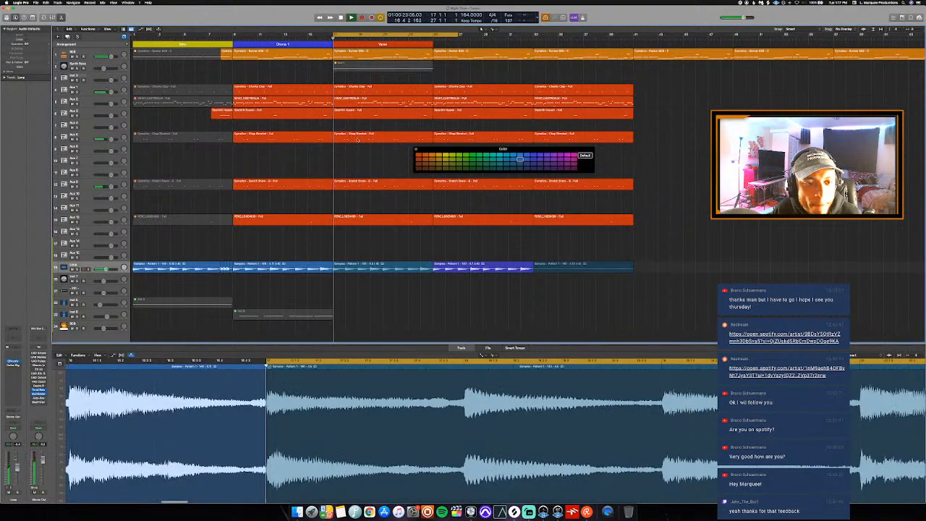
{"action": "key", "text": "super+Right"}
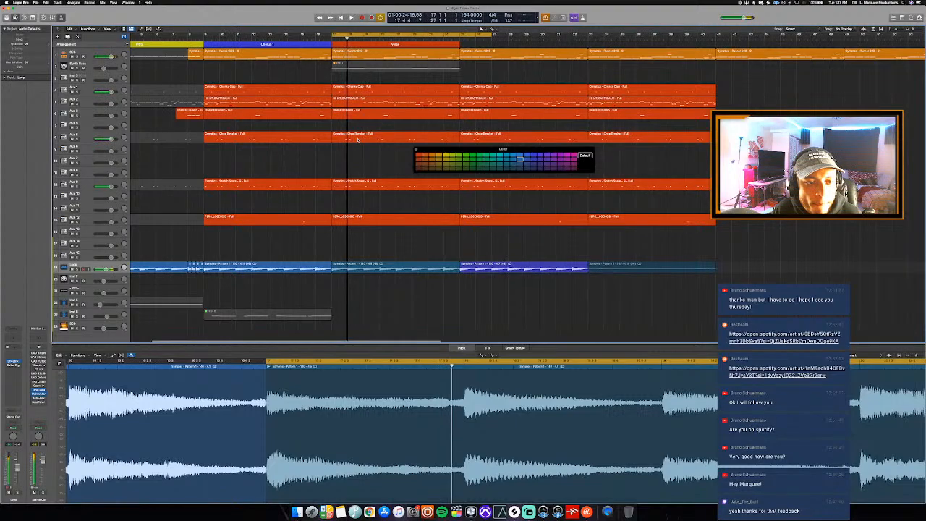
{"action": "key", "text": "super+Right"}
{"action": "key", "text": "space"}
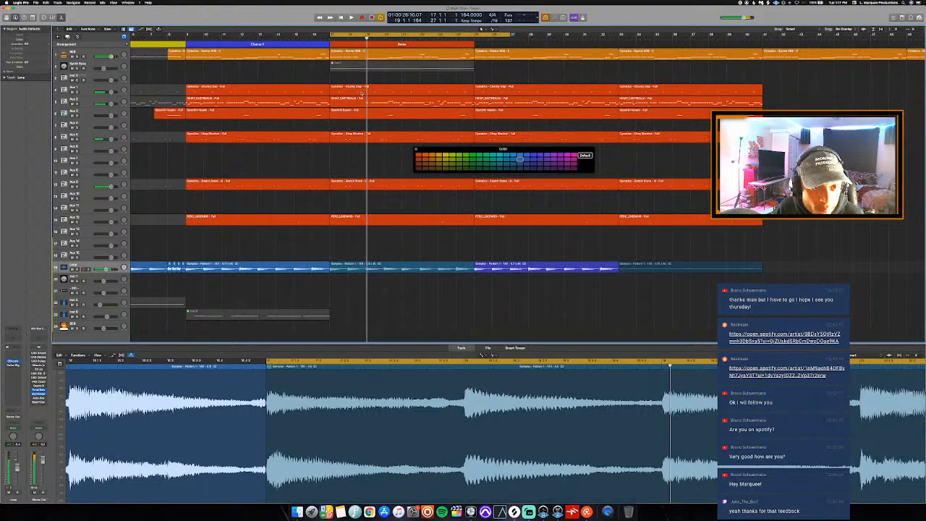
{"action": "left_click", "coordinate": [362, 89]}
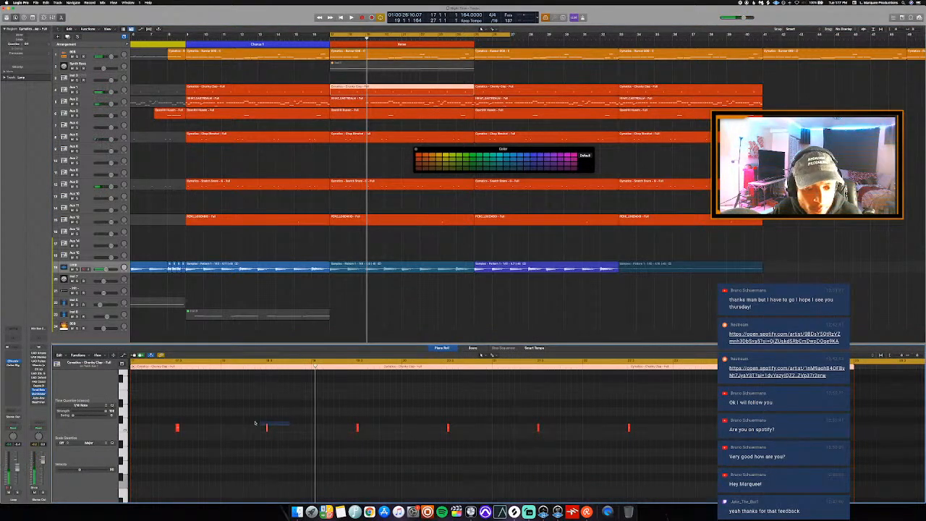
{"action": "key", "text": "space"}
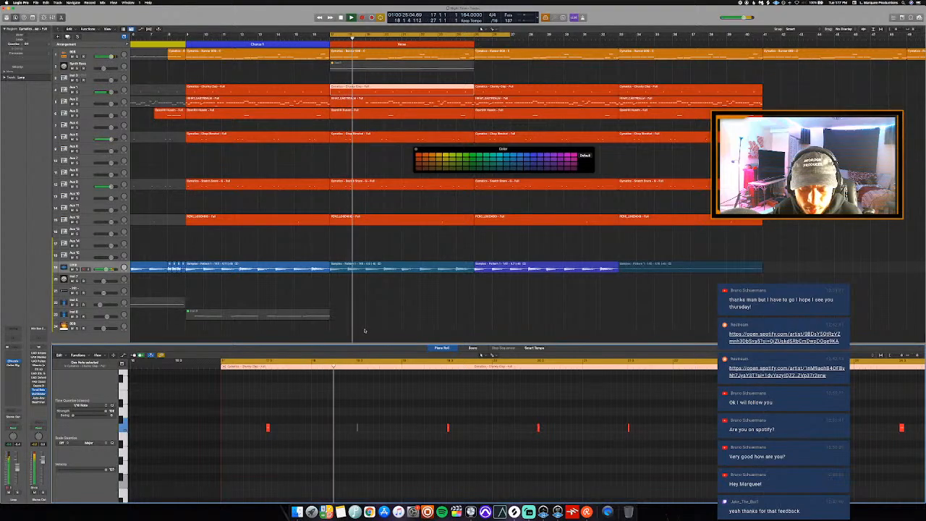
Turn off the cycle, close the color palette and piano roll, and play on through the sections following the Verse
{"action": "key", "text": "alt+c"}
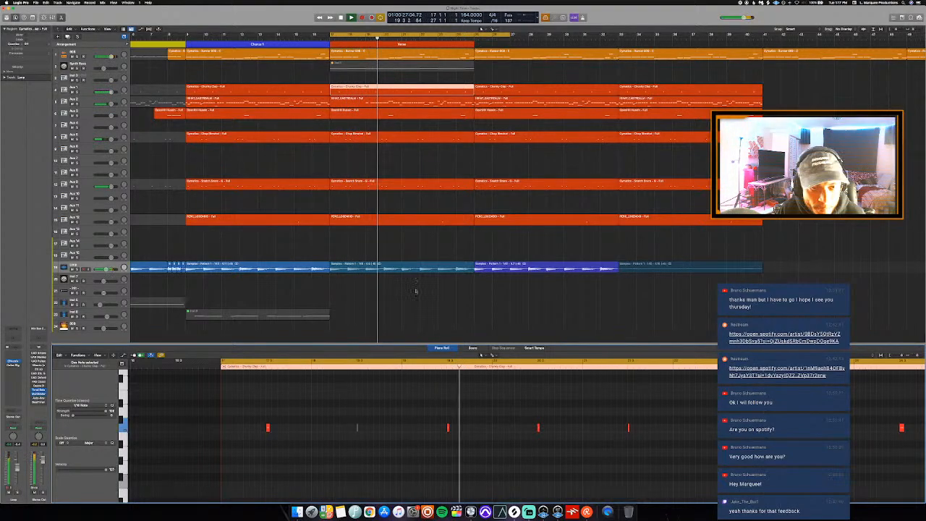
{"action": "key", "text": "c"}
{"action": "key", "text": "super+Left"}
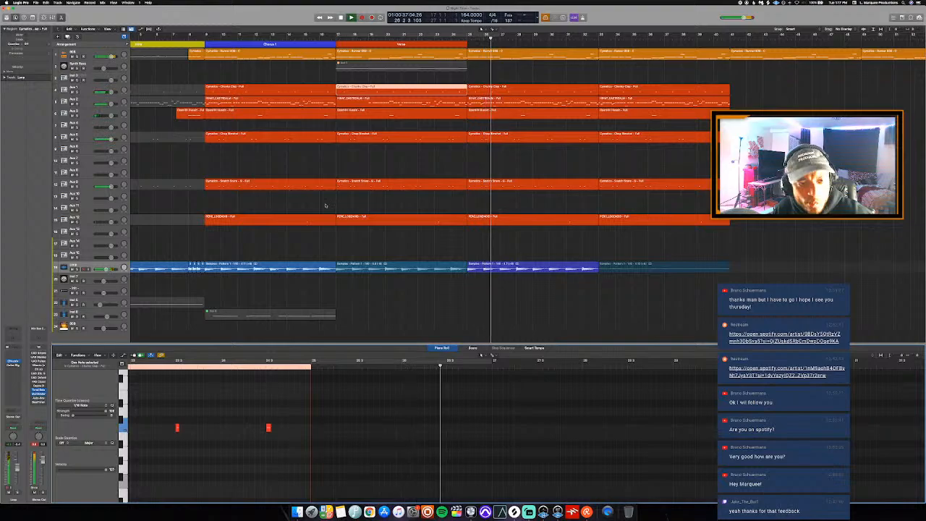
{"action": "scroll", "coordinate": [328, 206], "scroll_direction": "down", "scroll_amount": 3}
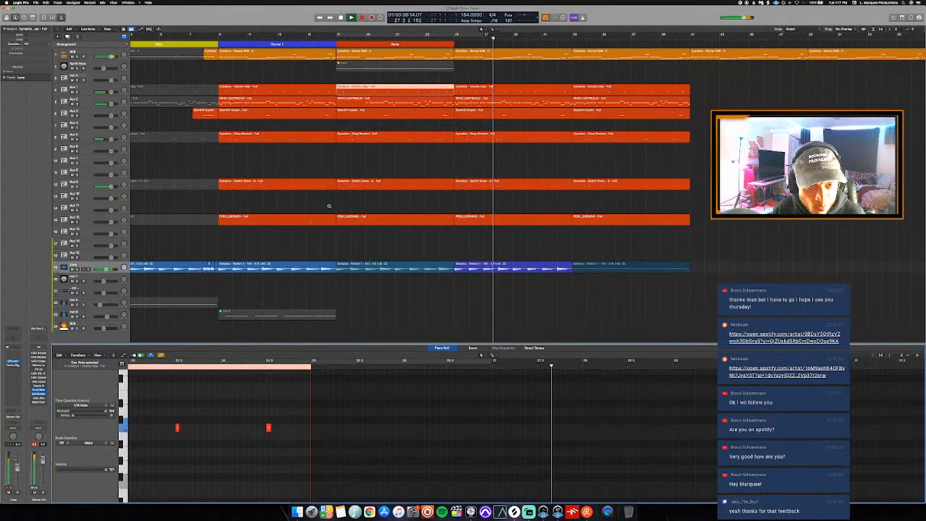
{"action": "scroll", "coordinate": [328, 207], "scroll_direction": "down", "scroll_amount": 2}
{"action": "key", "text": "e"}
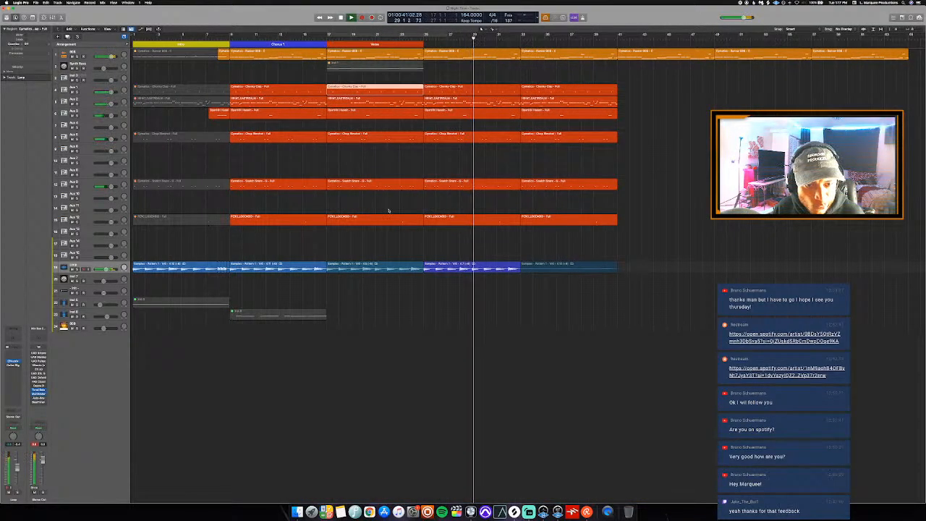
{"action": "scroll", "coordinate": [399, 205], "scroll_direction": "down", "scroll_amount": 1}
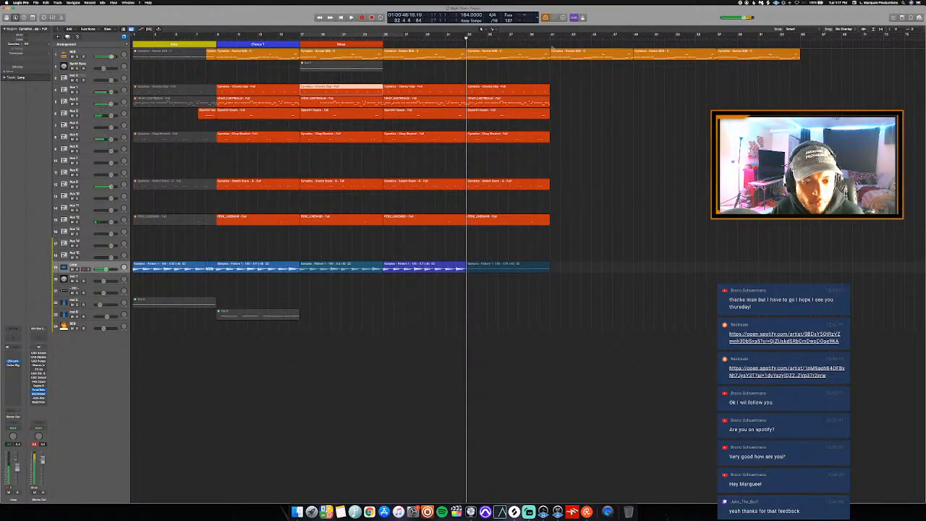
Set the playhead to bar 41 and move the last sample region and the Verse synth region to it
{"action": "left_click", "coordinate": [552, 36]}
{"action": "right_click", "coordinate": [493, 269]}
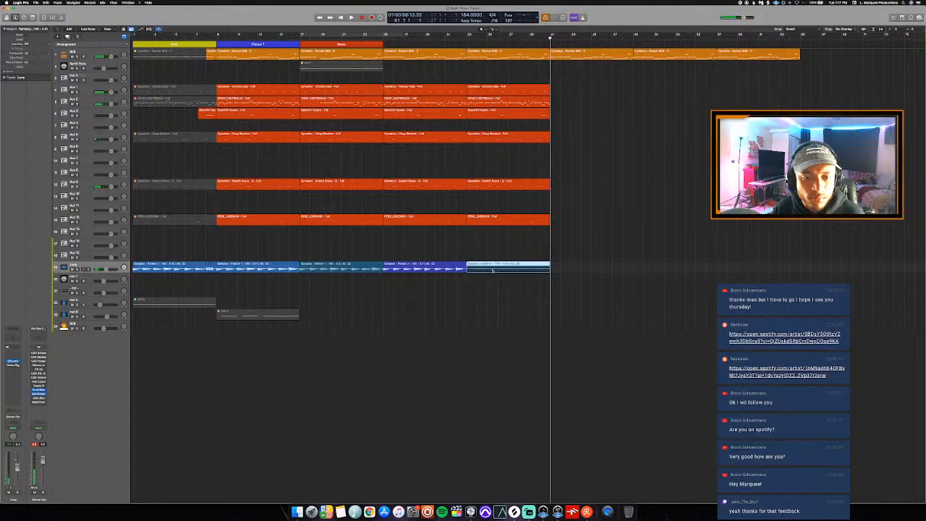
{"action": "left_click", "coordinate": [508, 271]}
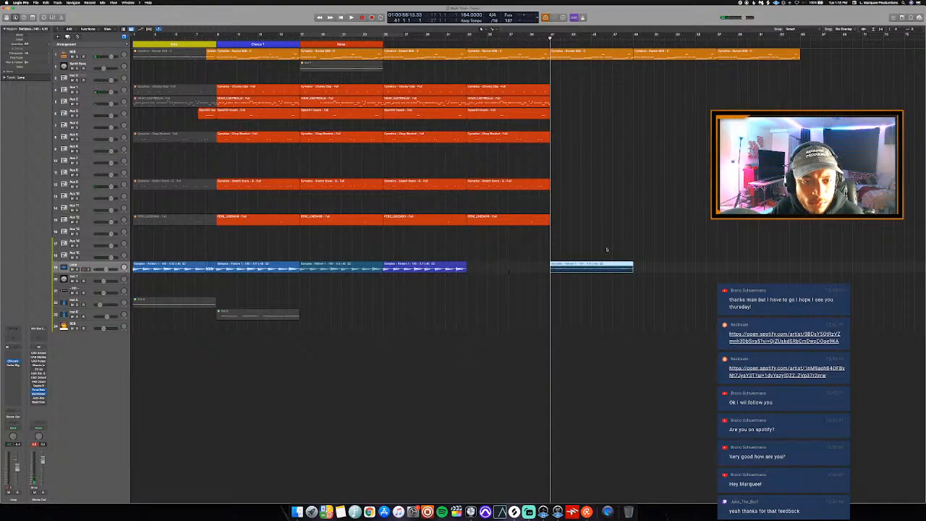
{"action": "right_click", "coordinate": [378, 68]}
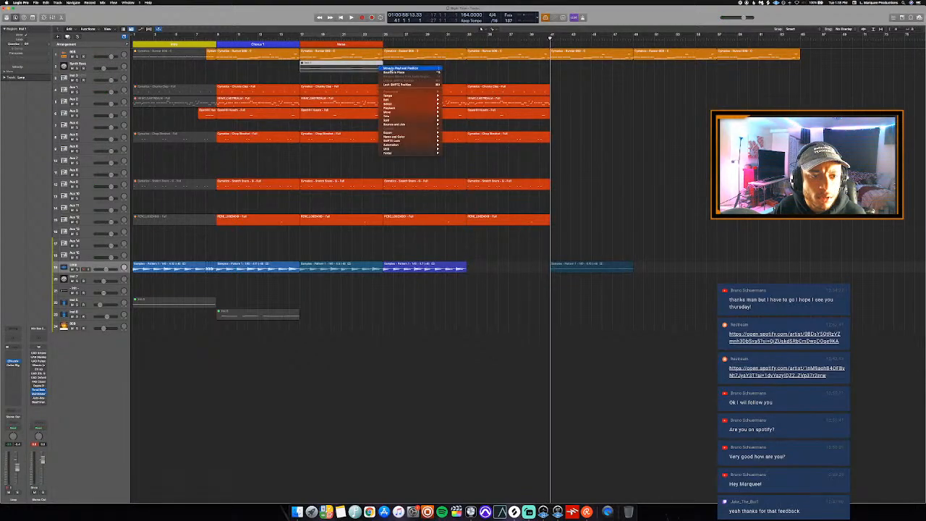
{"action": "left_click", "coordinate": [394, 68]}
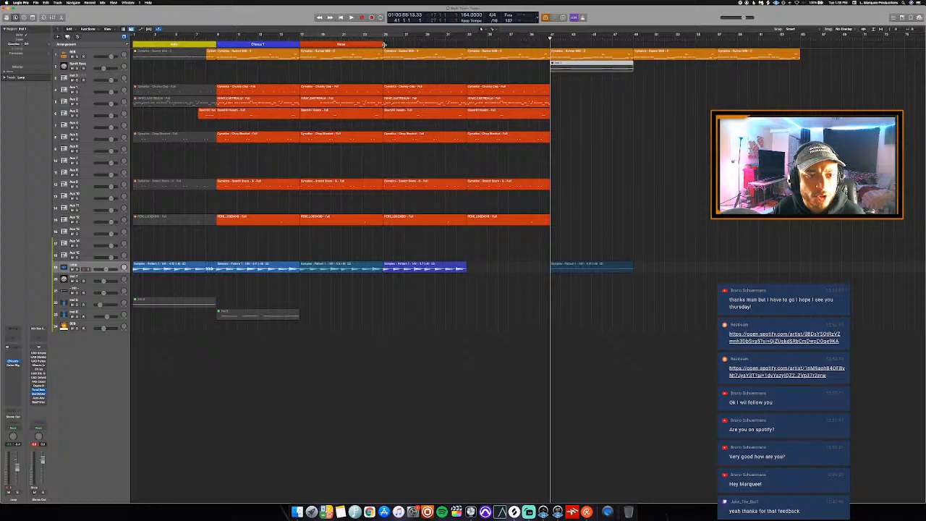
Extend the Verse arrangement marker to a length of 16 bars
{"action": "mouse_move", "coordinate": [384, 45]}
{"action": "left_mouse_down"}
{"action": "mouse_move", "coordinate": [472, 63]}
{"action": "mouse_move", "coordinate": [466, 72]}
{"action": "left_mouse_up"}
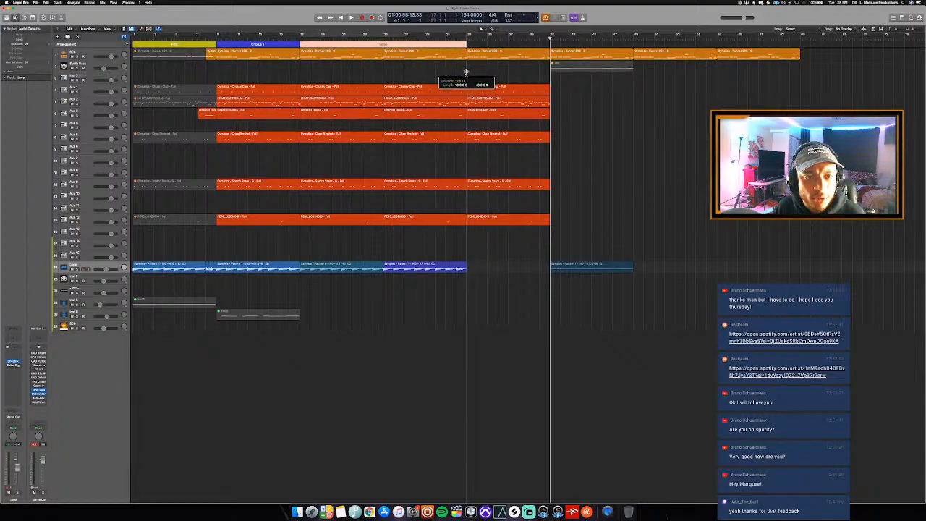
Copy the 808 and loop regions from the first eight bars of the verse to bar 33, replacing the 808 region there
{"action": "left_click", "coordinate": [334, 269]}
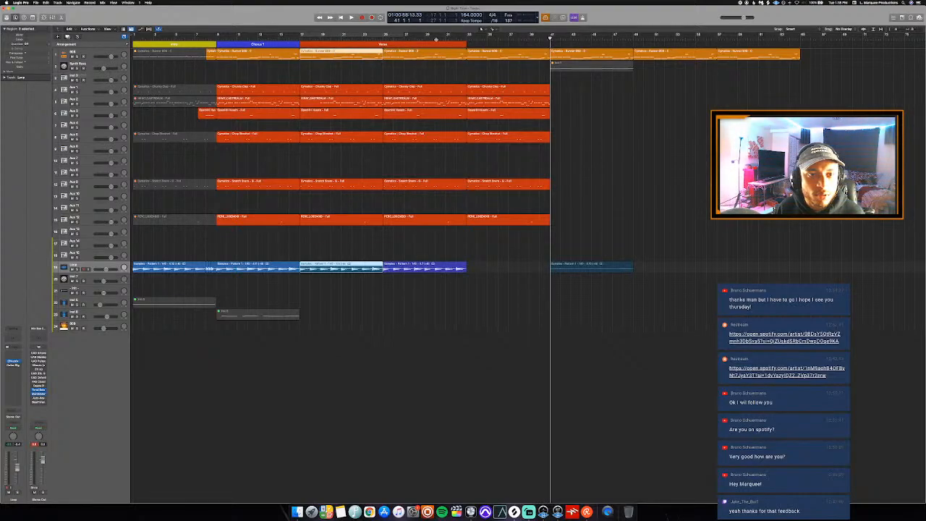
{"action": "left_click", "coordinate": [471, 39]}
{"action": "left_click", "coordinate": [478, 58]}
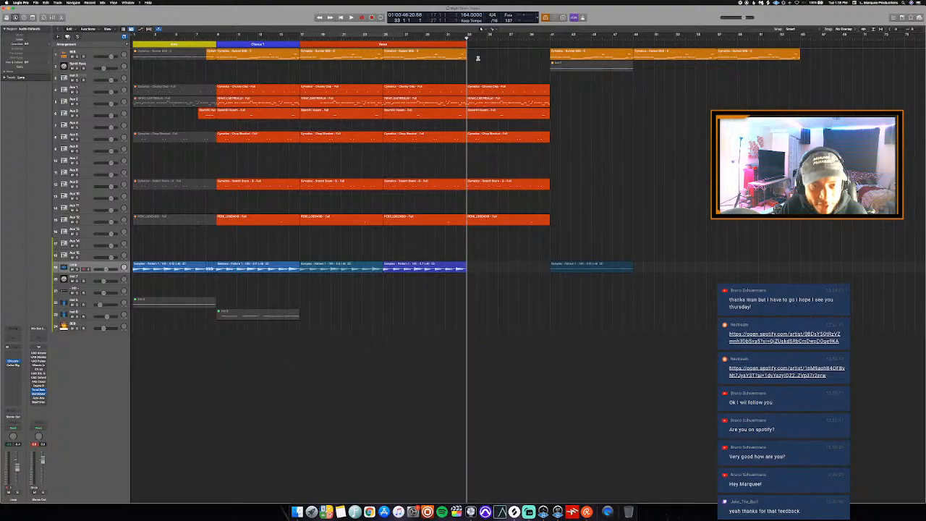
{"action": "key", "text": "super+r"}
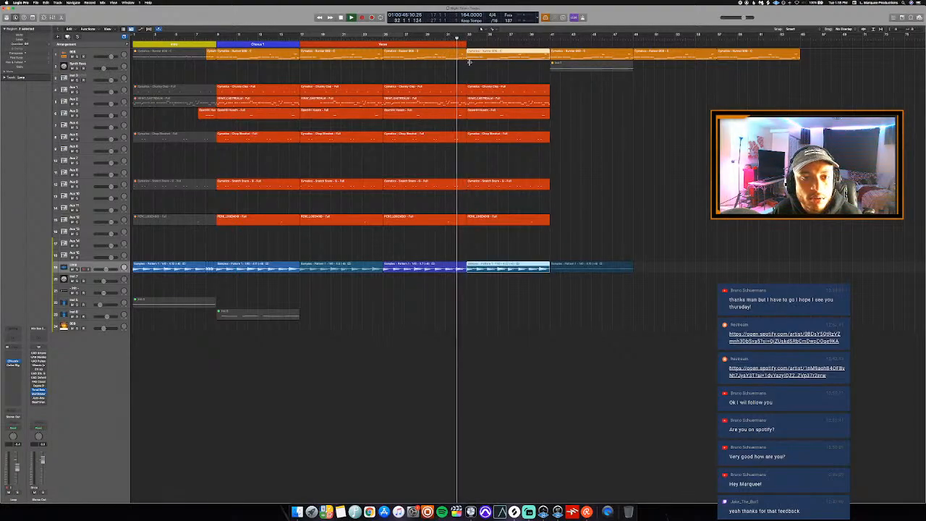
Extend the Verse arrangement marker to bar 49 and split it into two markers at bar 33
{"action": "key", "text": "super+Left"}
{"action": "key", "text": "super+Left"}
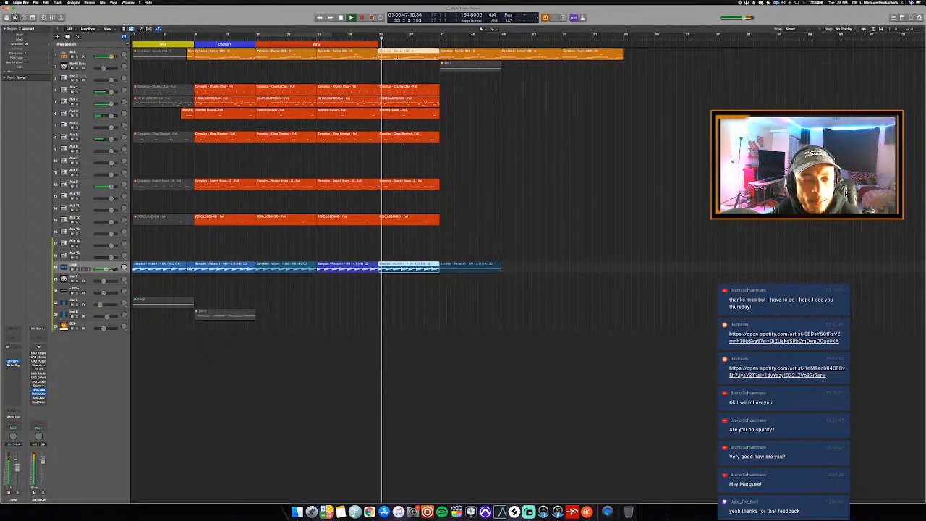
{"action": "left_click_drag", "start_coordinate": [376, 44], "coordinate": [499, 73]}
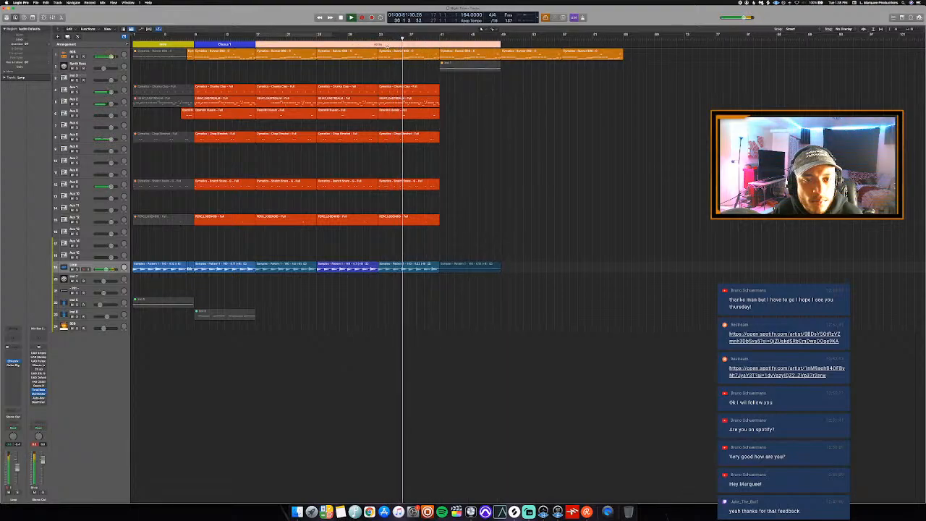
{"action": "left_click", "coordinate": [387, 45], "text": "super"}
{"action": "left_click_drag", "start_coordinate": [386, 45], "coordinate": [377, 45]}
Rename the first Verse arrangement marker "Verse 1 A" and open the second Verse marker for renaming
{"action": "left_click", "coordinate": [318, 45]}
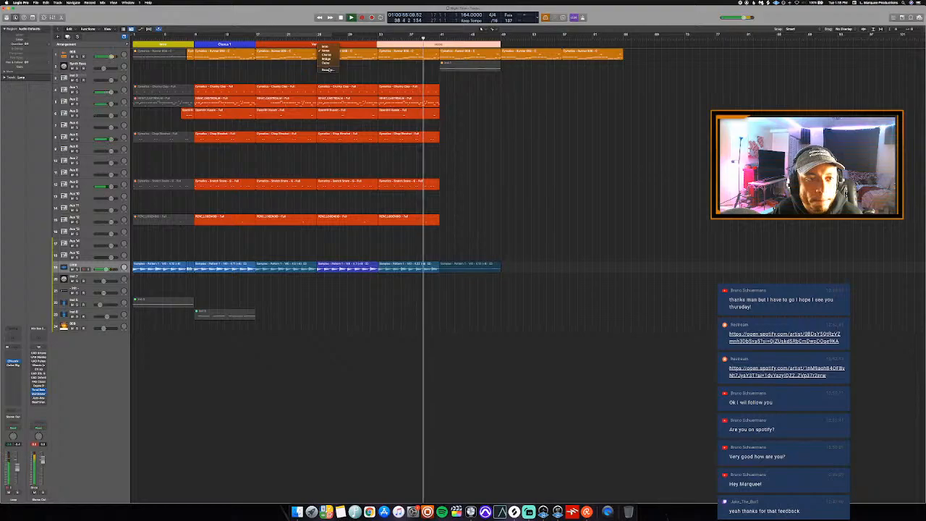
{"action": "left_click", "coordinate": [326, 68]}
{"action": "type", "text": "Verse 1 A"}
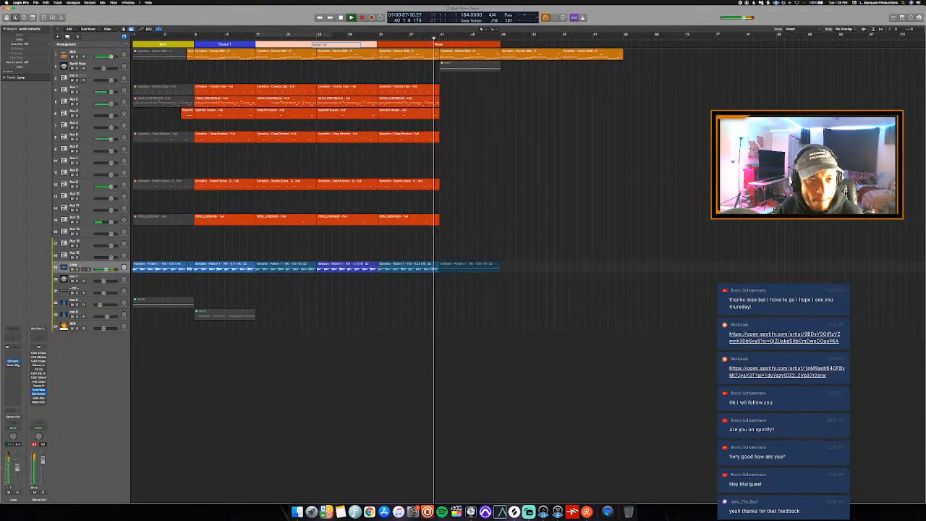
{"action": "key", "text": "Return"}
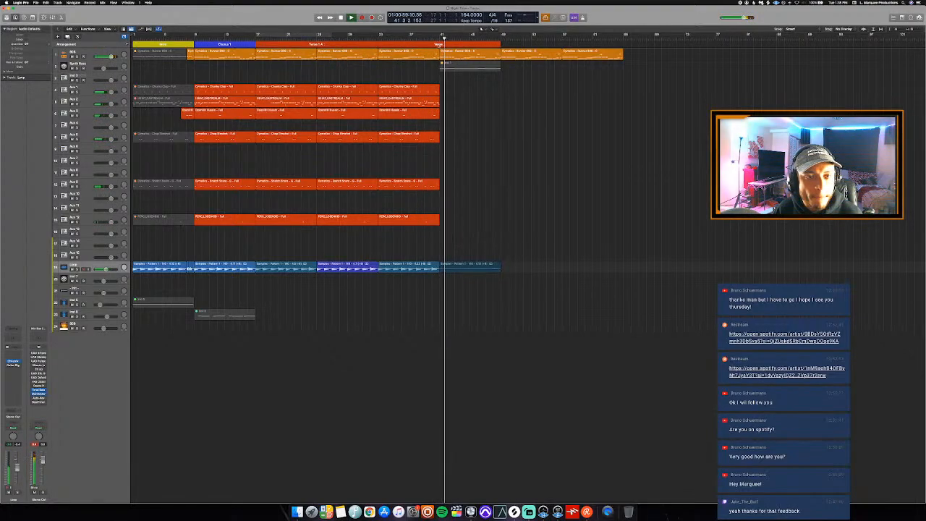
{"action": "left_click", "coordinate": [438, 45]}
{"action": "left_click", "coordinate": [448, 68]}
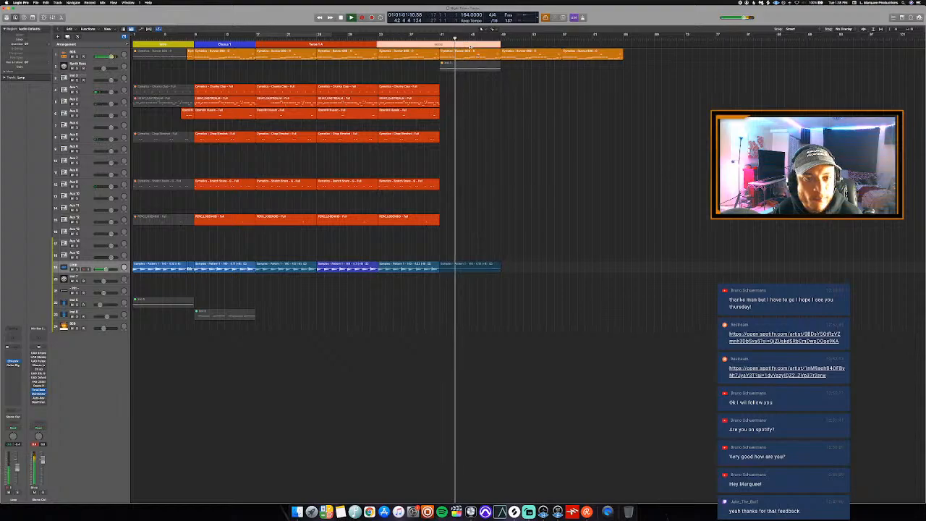
Mute the 808 region at bar 41, unmute the synth bass region beneath it, and play the transition
{"action": "key", "text": "ctrl+b"}
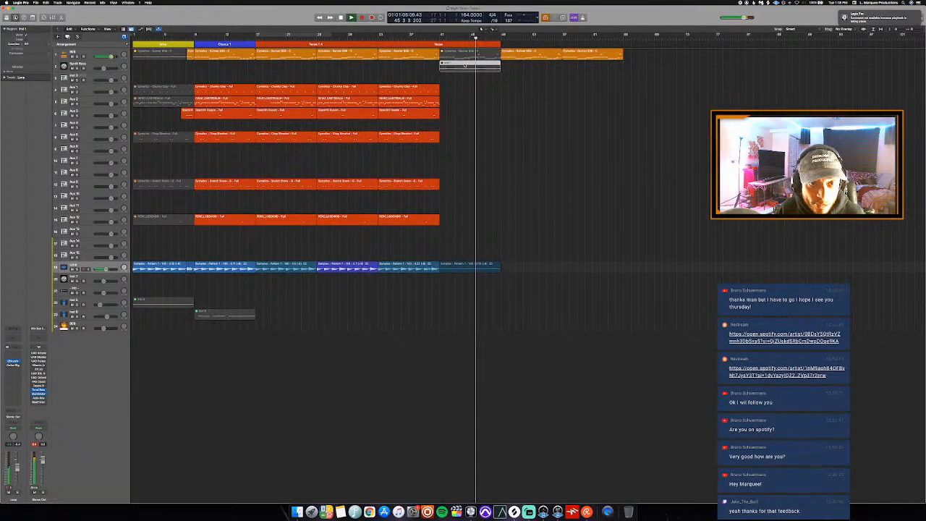
{"action": "key", "text": "ctrl+m"}
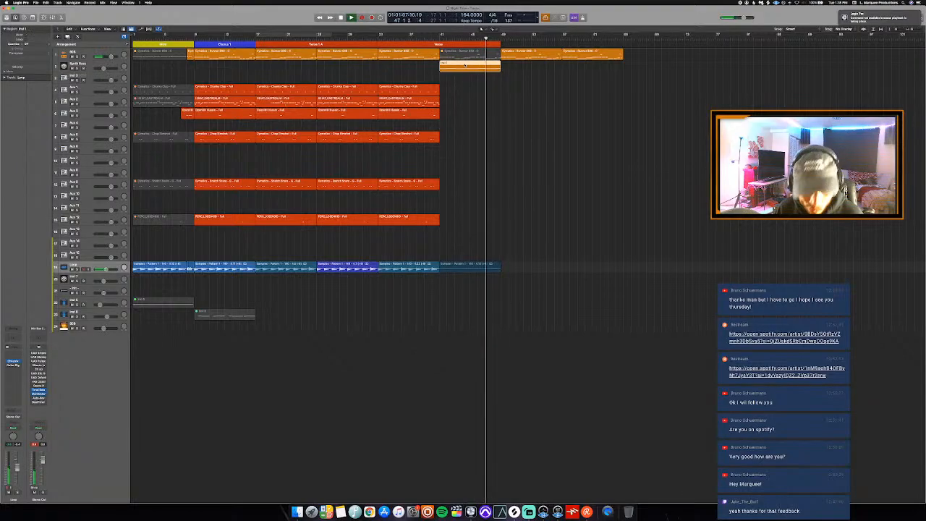
{"action": "left_click", "coordinate": [423, 39]}
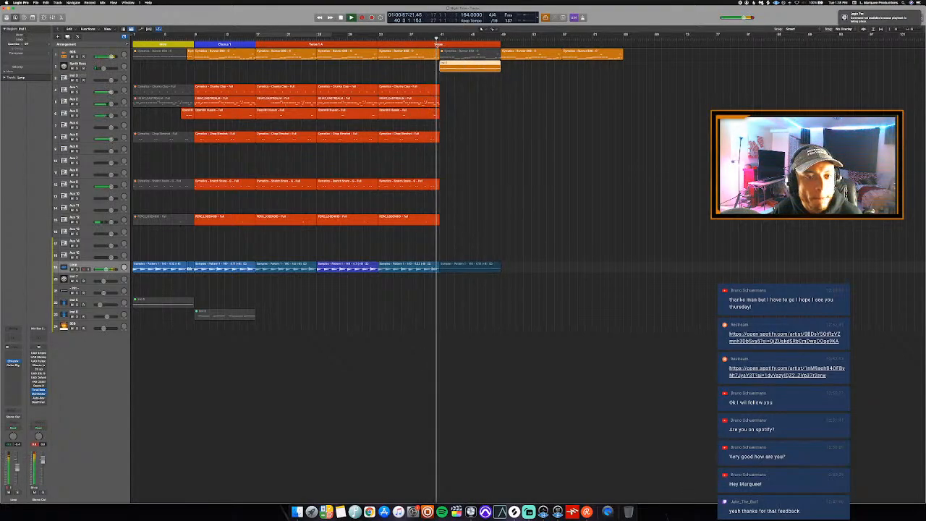
Rename the second Verse arrangement marker, starting at bar 33, "Verse 2 B"
{"action": "left_click", "coordinate": [439, 45]}
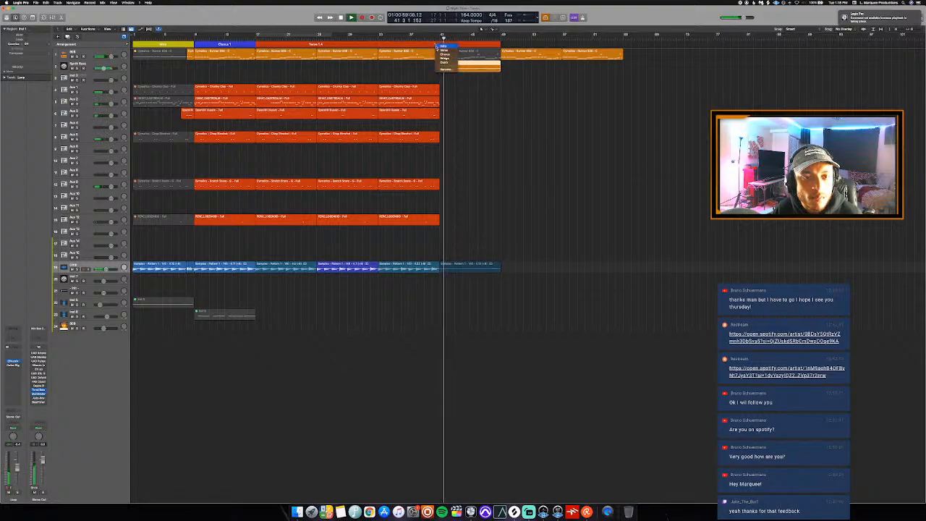
{"action": "left_click", "coordinate": [442, 70]}
{"action": "type", "text": "Verse 2"}
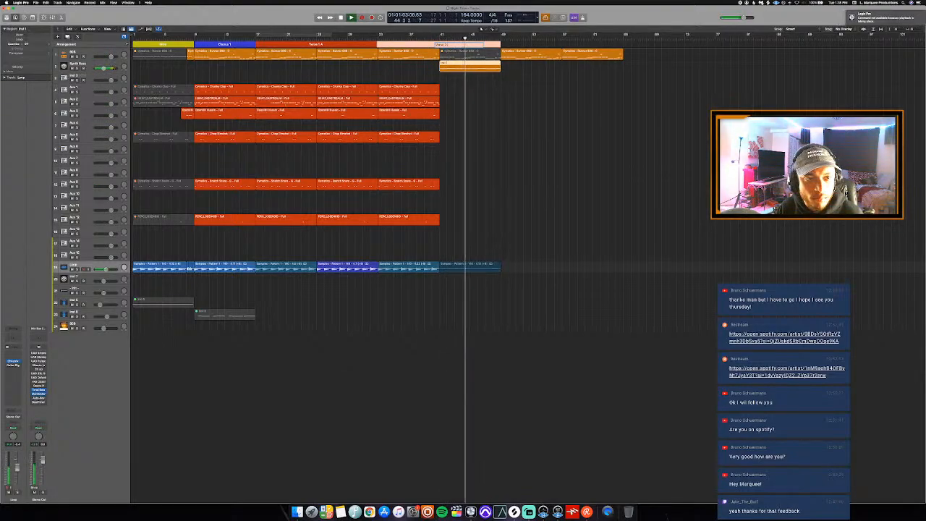
{"action": "left_click", "coordinate": [456, 81]}
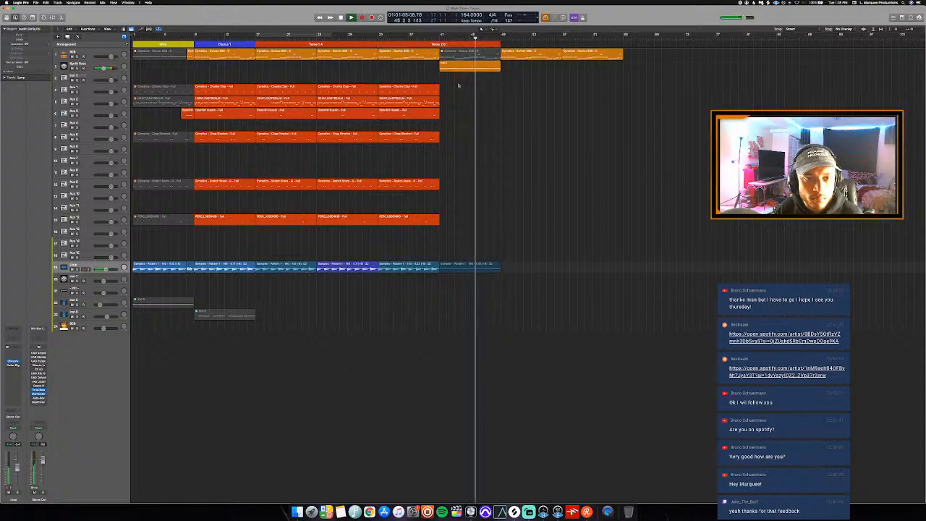
Color the Verse 2 B arrangement marker a darker red
{"action": "key", "text": "alt+c"}
{"action": "left_click", "coordinate": [457, 45]}
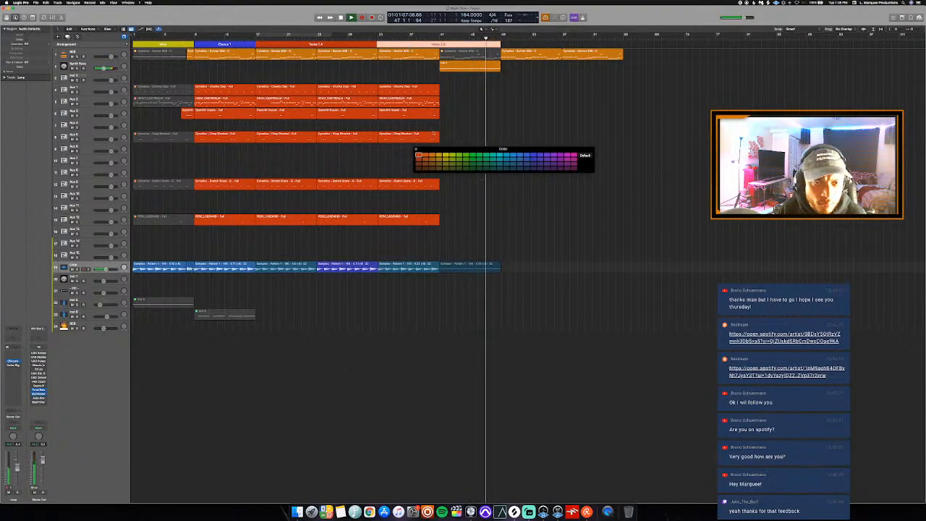
{"action": "key", "text": "alt+c"}
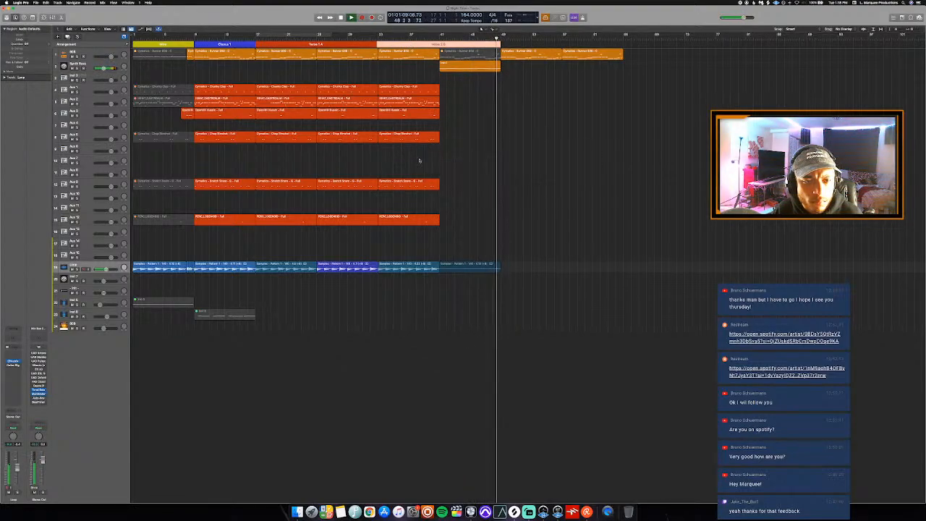
{"action": "left_click", "coordinate": [481, 150]}
Copy the Chorus 1 drum and loop regions to bar 49 and play back from bar 46
{"action": "key", "text": "super+Left"}
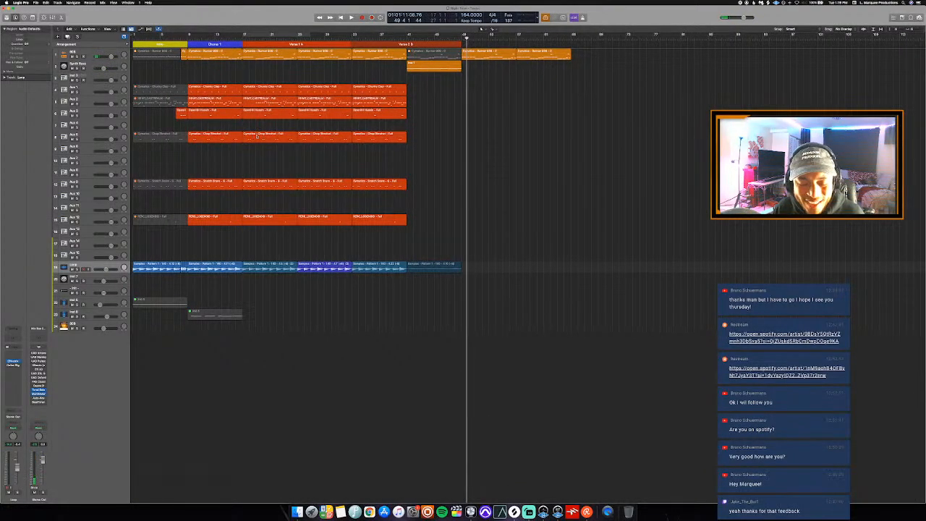
{"action": "key", "text": "super+Left"}
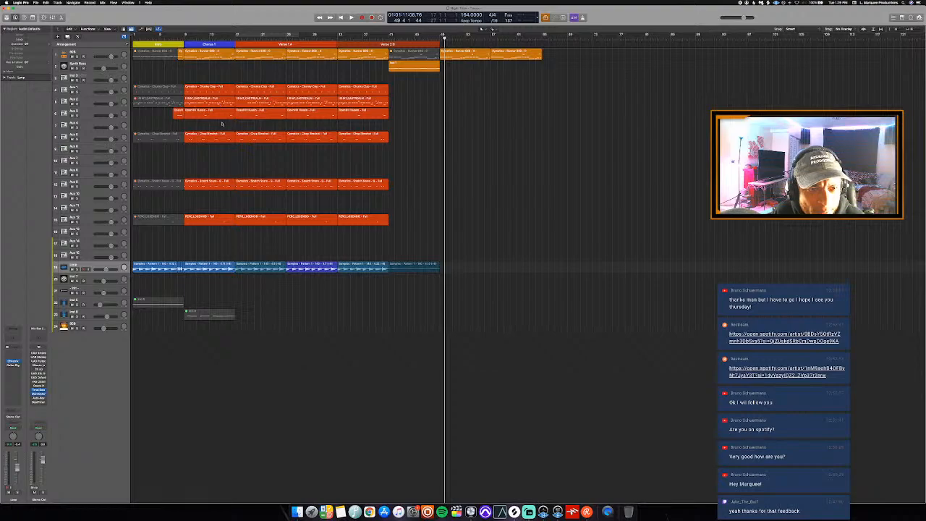
{"action": "left_click_drag", "start_coordinate": [201, 144], "coordinate": [219, 266]}
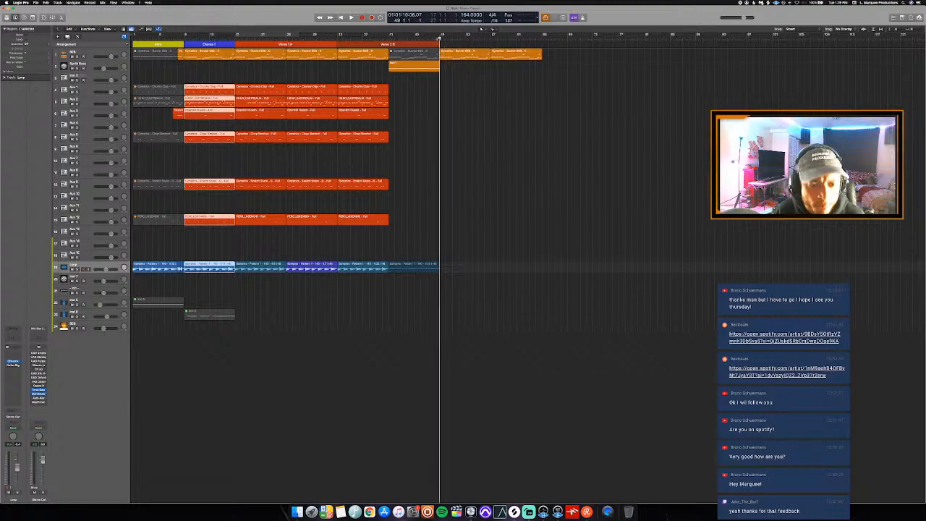
{"action": "key", "text": "super+v"}
{"action": "left_click", "coordinate": [421, 39]}
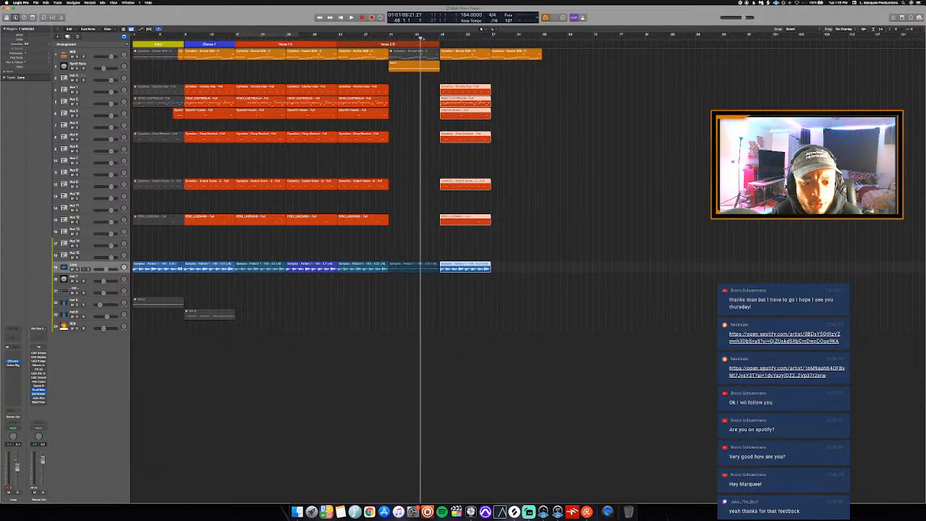
{"action": "key", "text": "space"}
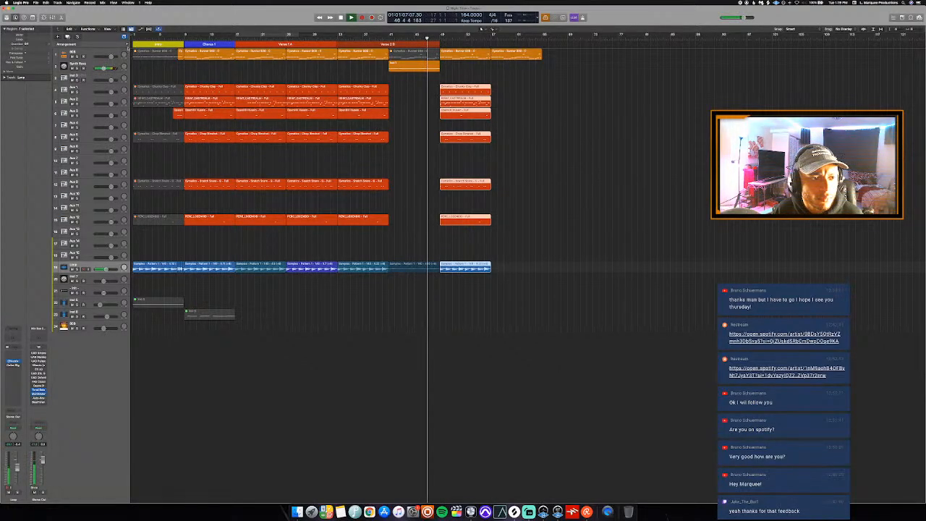
Add a Chorus arrangement marker over the copied regions at bar 49 and name it "Chorus 2"
{"action": "left_click", "coordinate": [508, 109]}
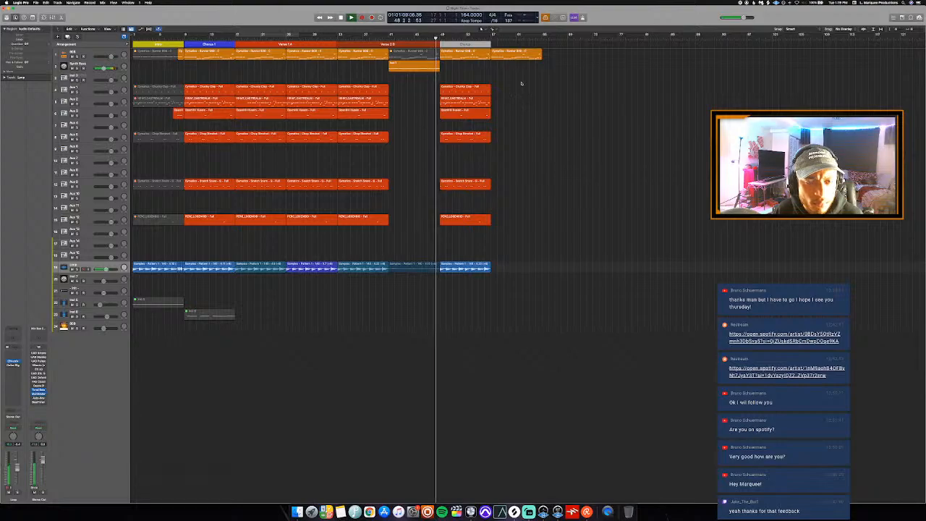
{"action": "left_click", "coordinate": [475, 69]}
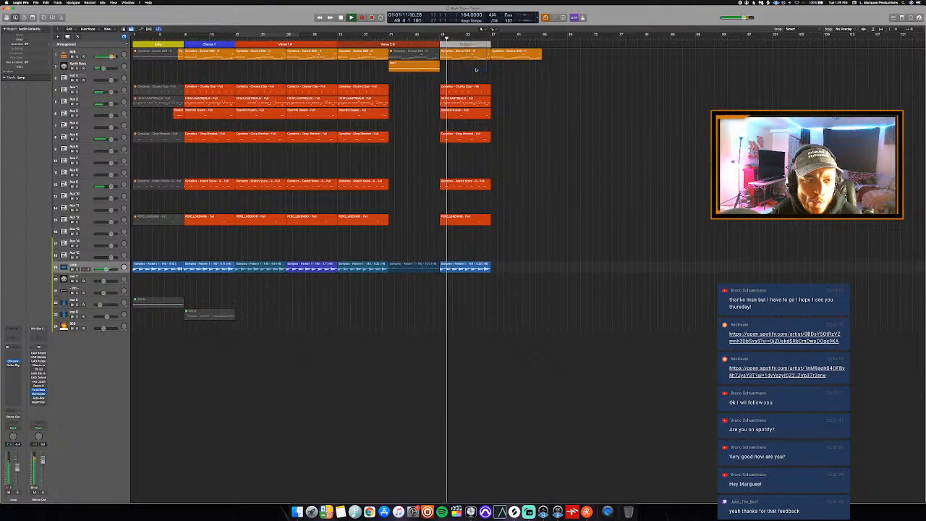
{"action": "key", "text": "Return"}
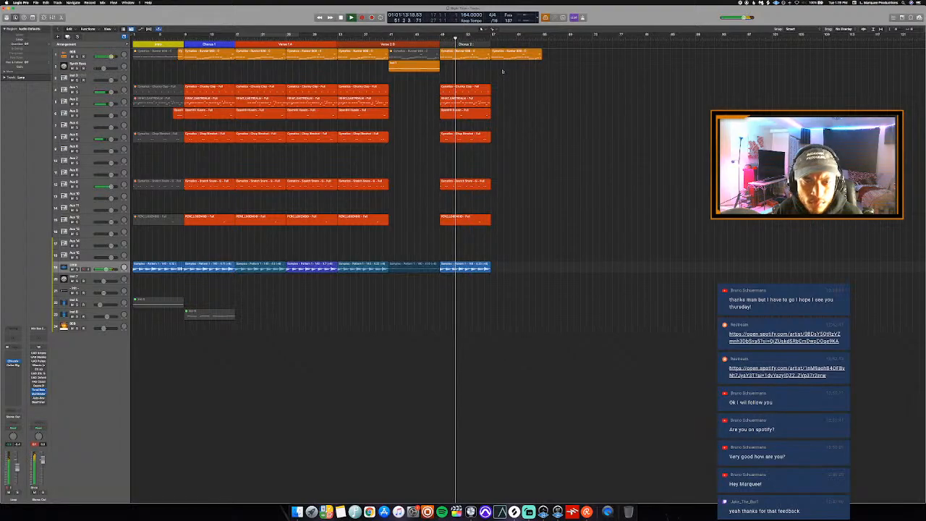
Color the Chorus 2 arrangement marker blue like the Chorus 1 marker
{"action": "key", "text": "alt+c"}
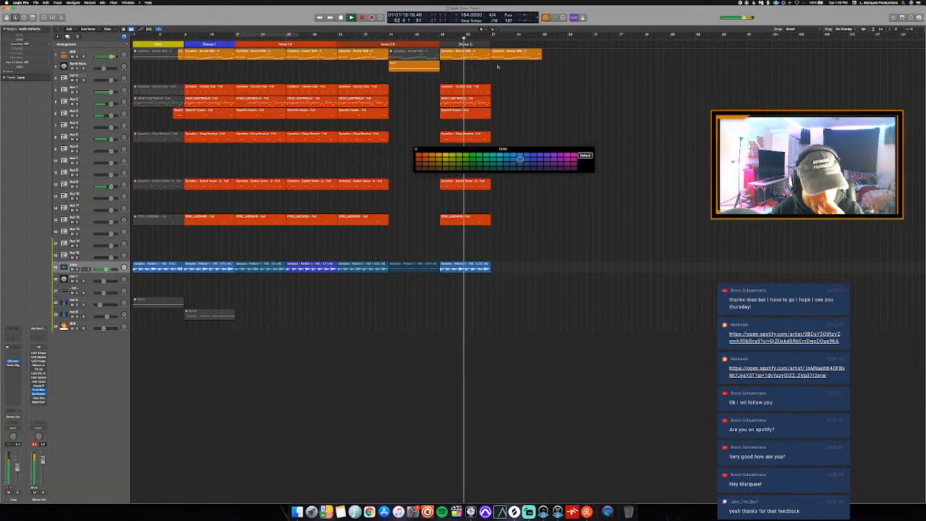
{"action": "left_click", "coordinate": [457, 45]}
{"action": "left_click", "coordinate": [533, 155]}
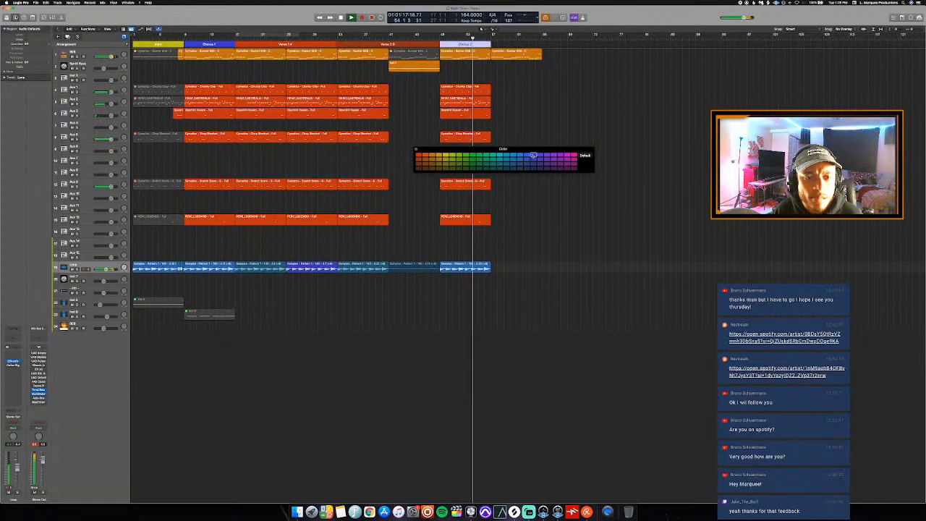
{"action": "key", "text": "alt+c"}
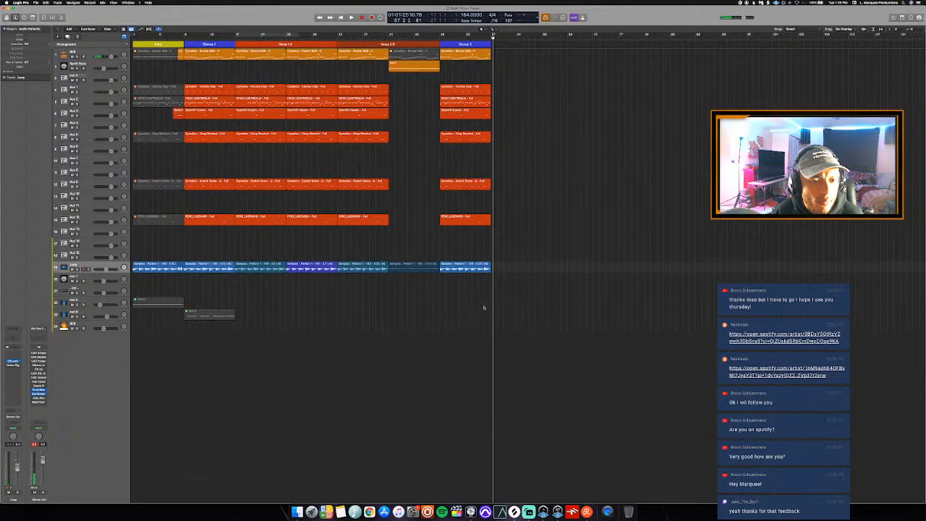
Repeat all regions between bars 17 and 57 once, directly after the second chorus
{"action": "left_click_drag", "start_coordinate": [484, 307], "coordinate": [264, 31]}
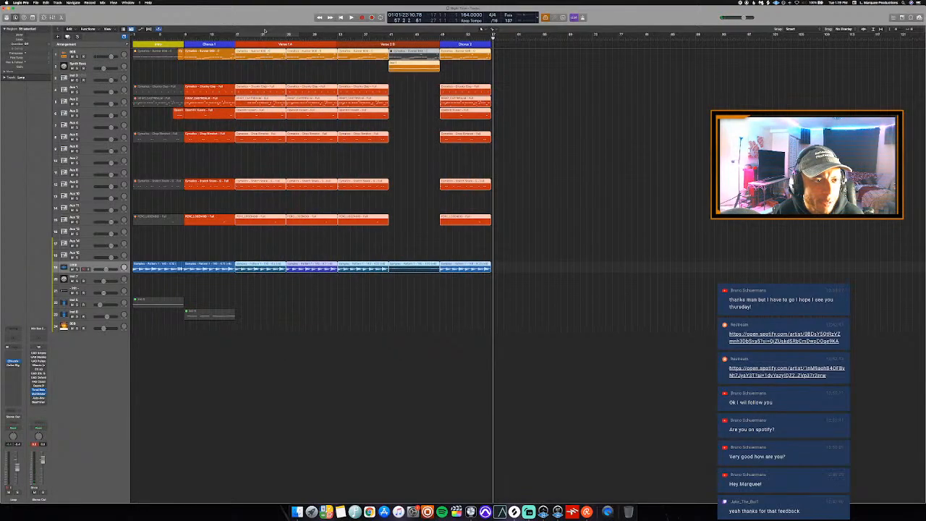
{"action": "key", "text": "super+r"}
{"action": "left_click", "coordinate": [478, 36]}
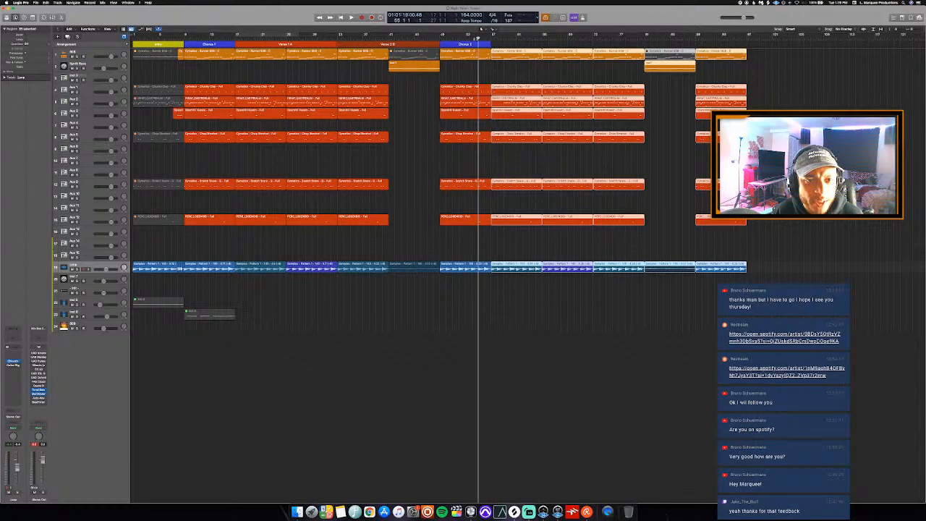
Add a Bridge arrangement marker at bar 57 and extend it to bar 89
{"action": "left_click", "coordinate": [500, 68]}
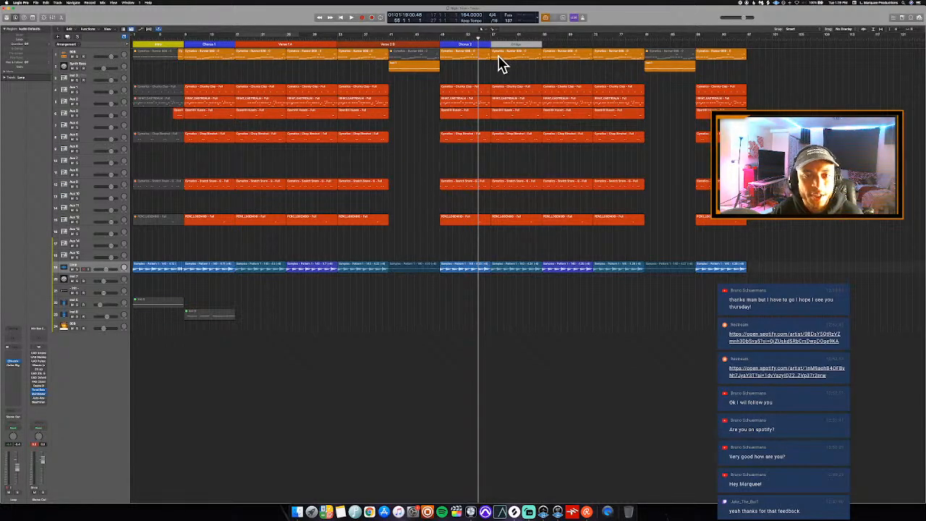
{"action": "left_click_drag", "start_coordinate": [541, 45], "coordinate": [696, 90]}
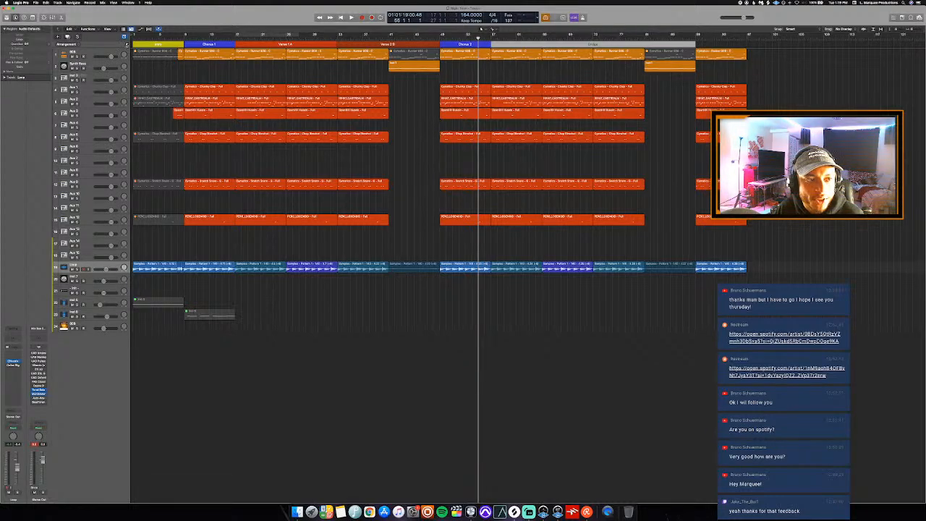
Add a Chorus arrangement marker at bar 89 and an Outro marker directly after it
{"action": "left_click", "coordinate": [128, 45]}
{"action": "scroll", "coordinate": [451, 73], "scroll_direction": "right", "scroll_amount": 1}
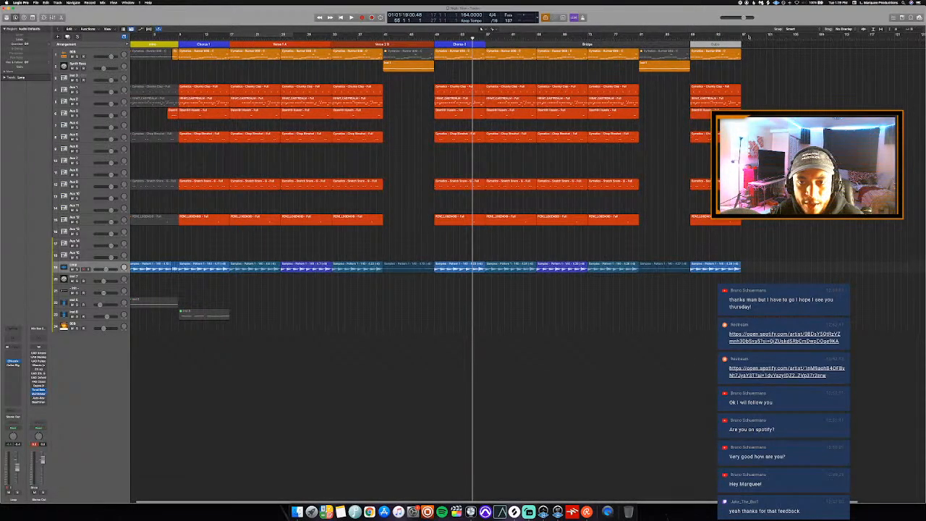
{"action": "left_click", "coordinate": [720, 46]}
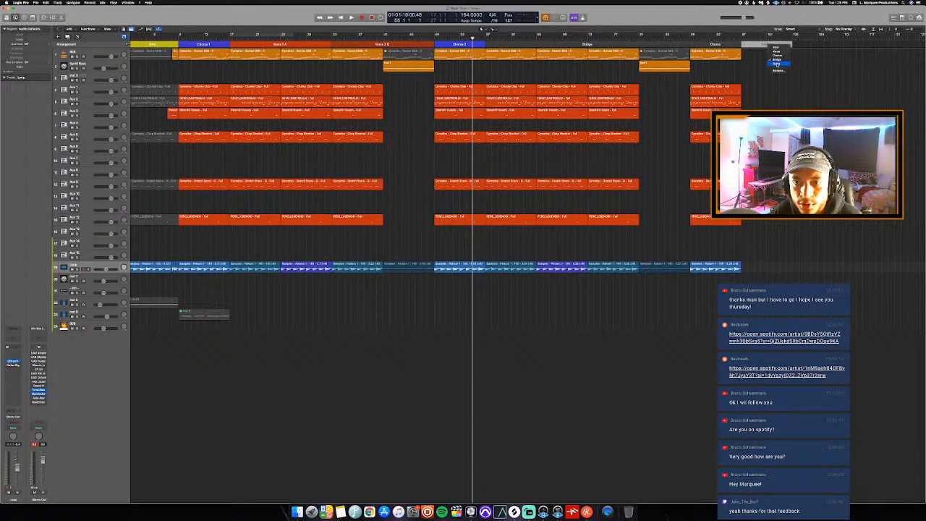
{"action": "key", "text": "ctrl+Left"}
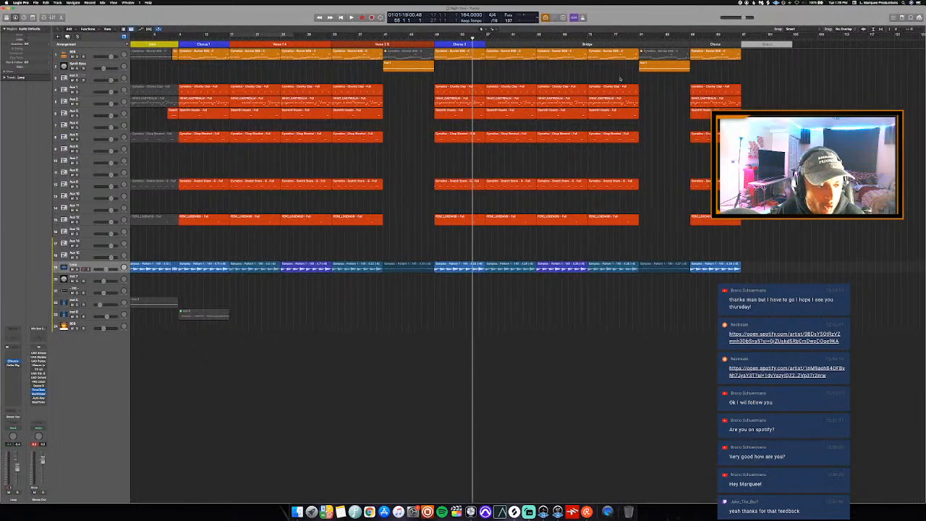
Move the muted instrument region under the Intro to the start of Chorus 2 at bar 49 and unmute it
{"action": "scroll", "coordinate": [484, 178], "scroll_direction": "left", "scroll_amount": 1}
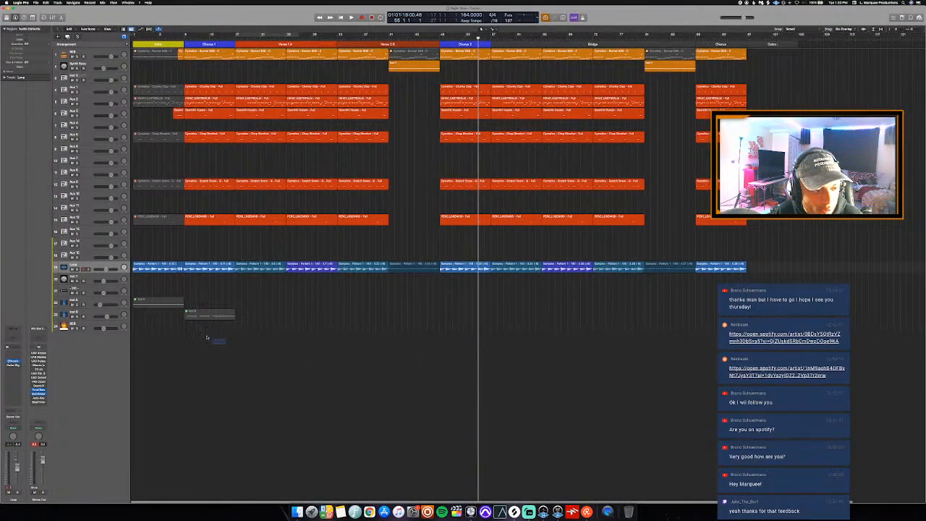
{"action": "left_click_drag", "start_coordinate": [206, 337], "coordinate": [158, 312]}
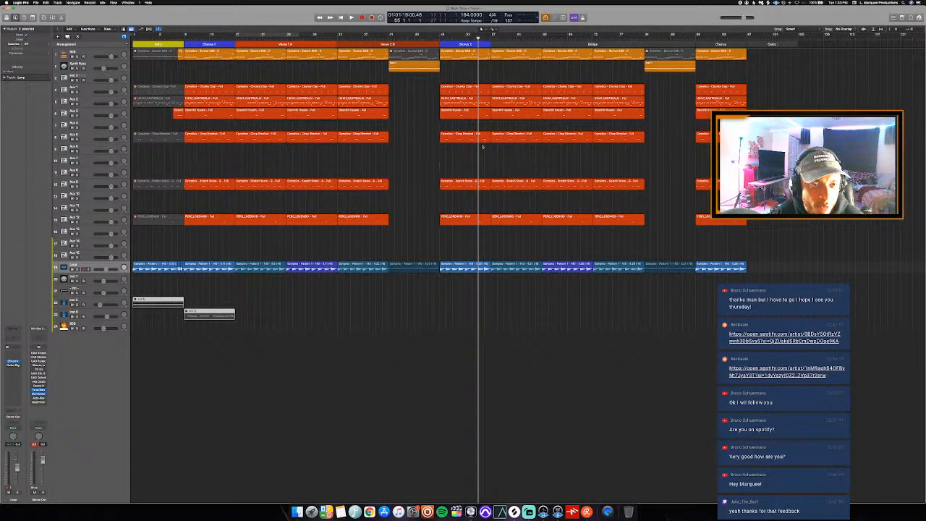
{"action": "left_click", "coordinate": [443, 42]}
{"action": "left_click", "coordinate": [441, 38]}
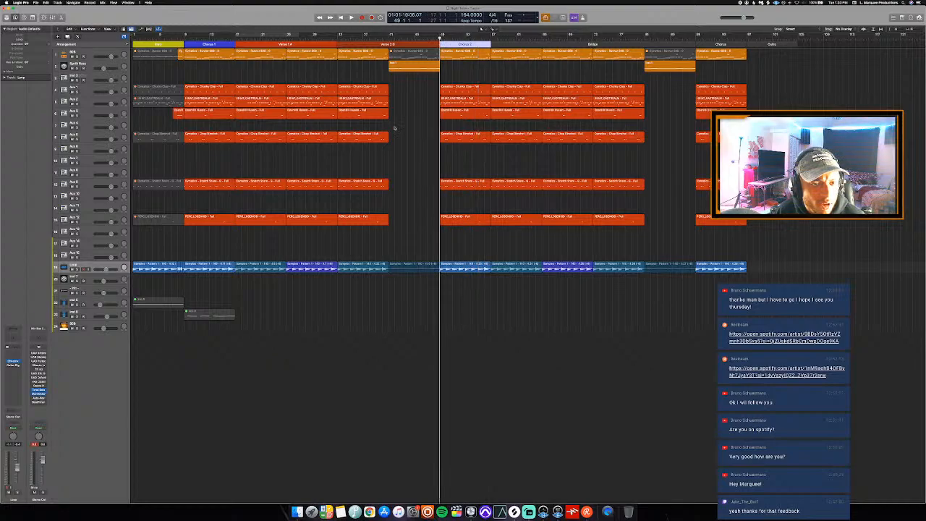
{"action": "right_click", "coordinate": [151, 309]}
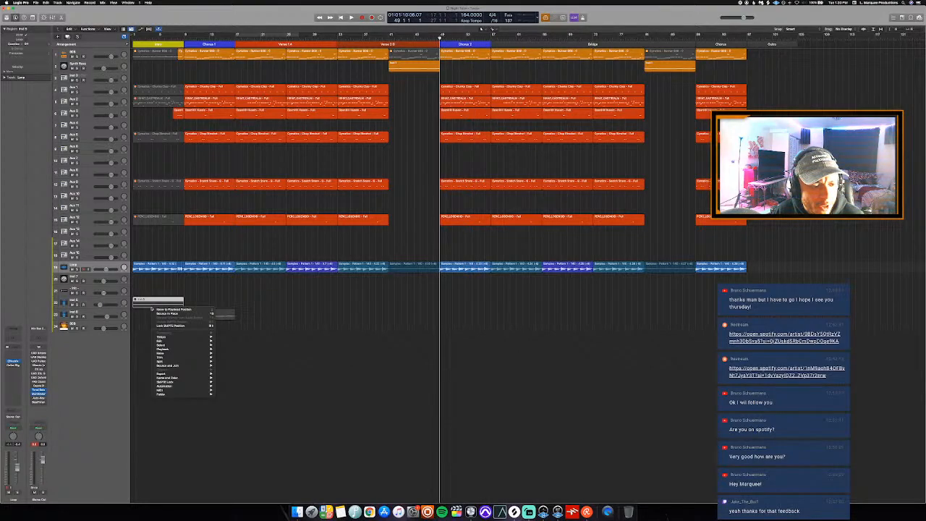
{"action": "left_click", "coordinate": [164, 309]}
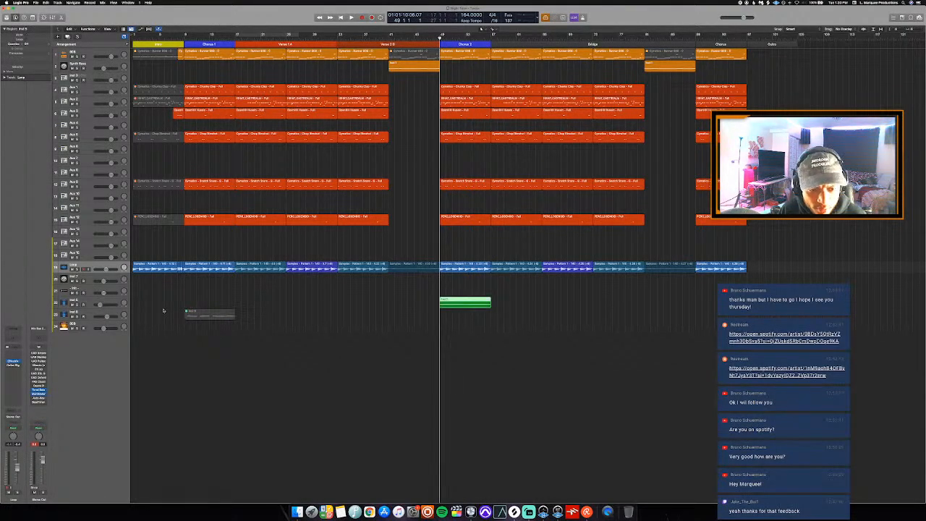
Move the muted instrument region under Chorus 1 to bar 33, unmute it, and audition it while nudging its track volume down
{"action": "left_click", "coordinate": [318, 38]}
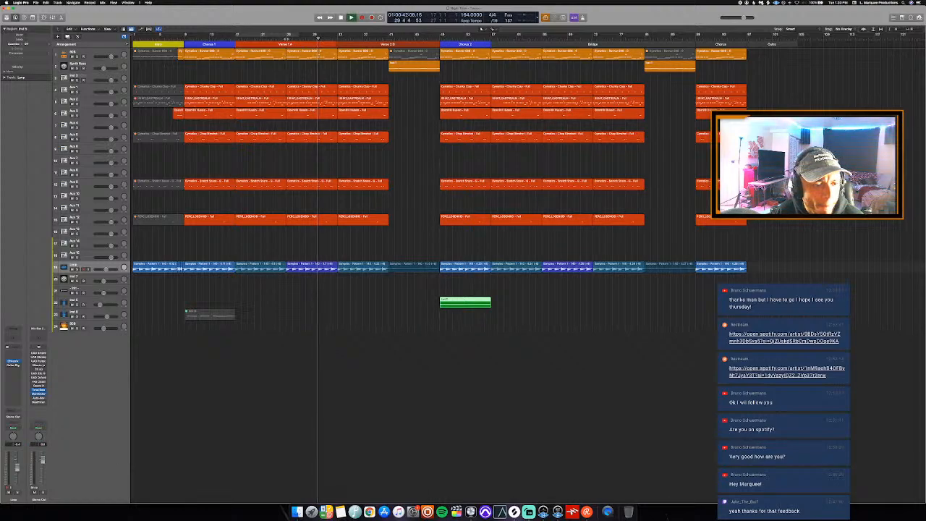
{"action": "key", "text": "space"}
{"action": "key", "text": "alt+period"}
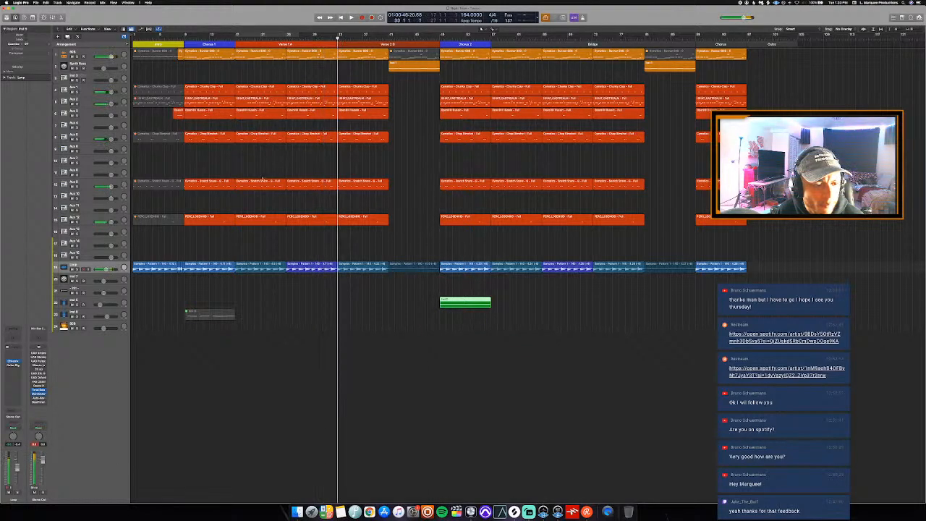
{"action": "right_click", "coordinate": [200, 313]}
{"action": "left_click", "coordinate": [205, 313]}
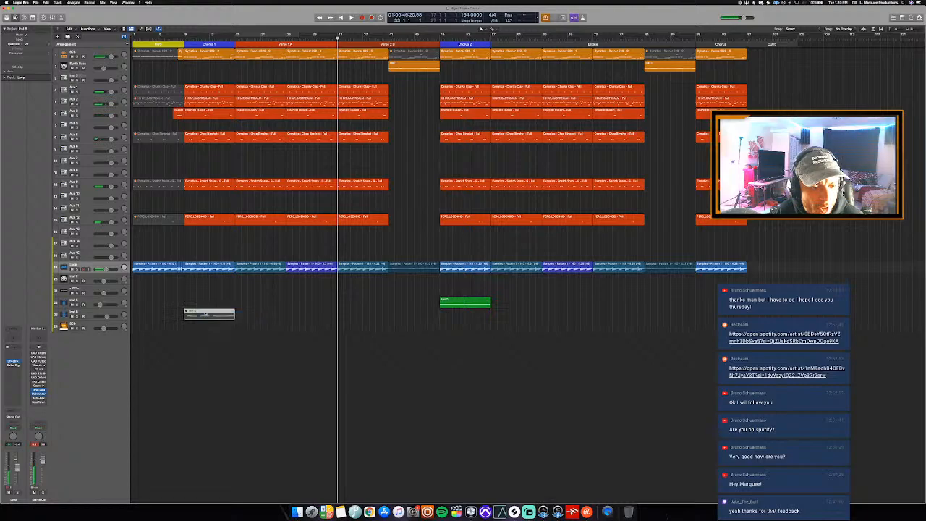
{"action": "key", "text": "space"}
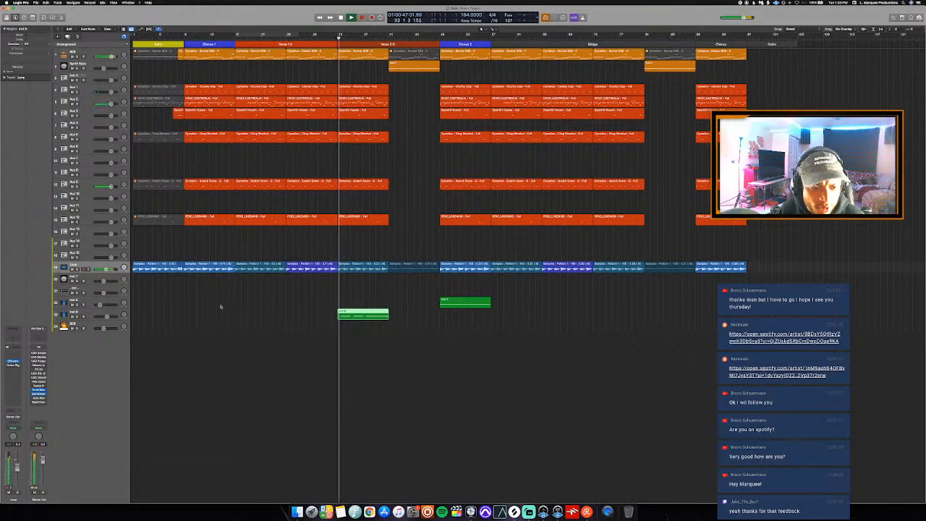
{"action": "left_click_drag", "start_coordinate": [105, 316], "coordinate": [104, 317]}
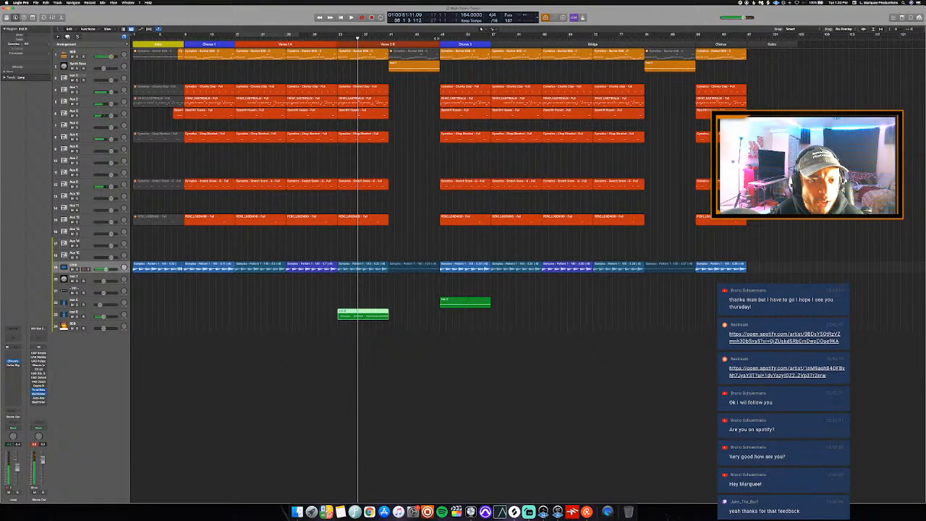
Swap the two green instrument regions so the lower one starts at bar 49 and the upper one at bar 33
{"action": "left_click", "coordinate": [437, 39]}
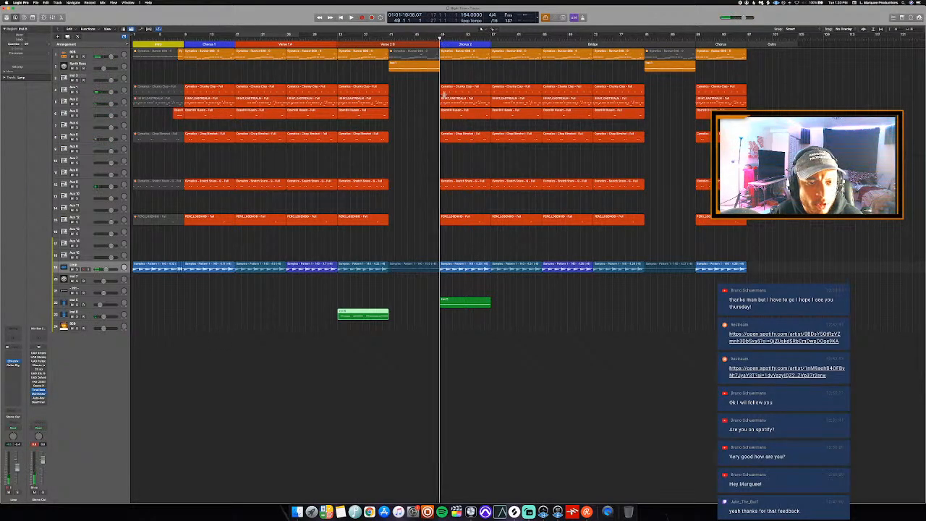
{"action": "right_click", "coordinate": [374, 318]}
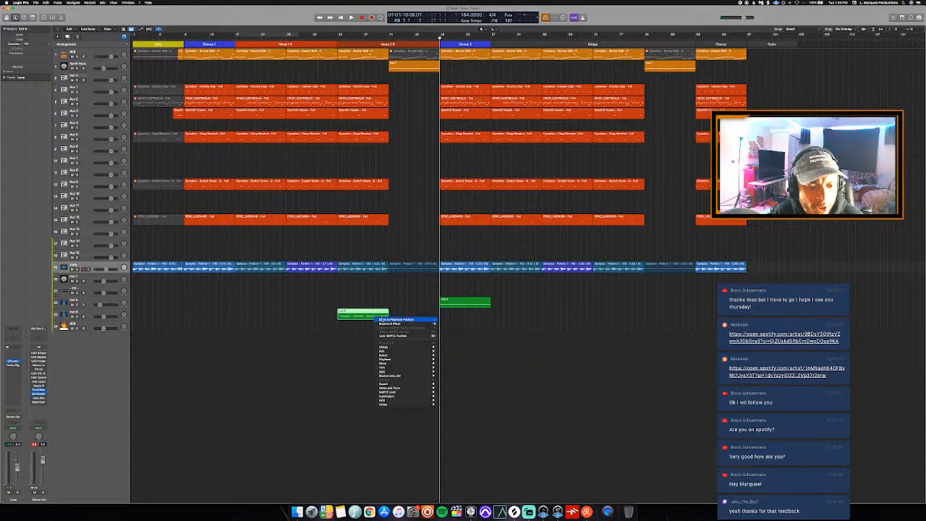
{"action": "left_click", "coordinate": [408, 191]}
{"action": "left_click", "coordinate": [337, 38]}
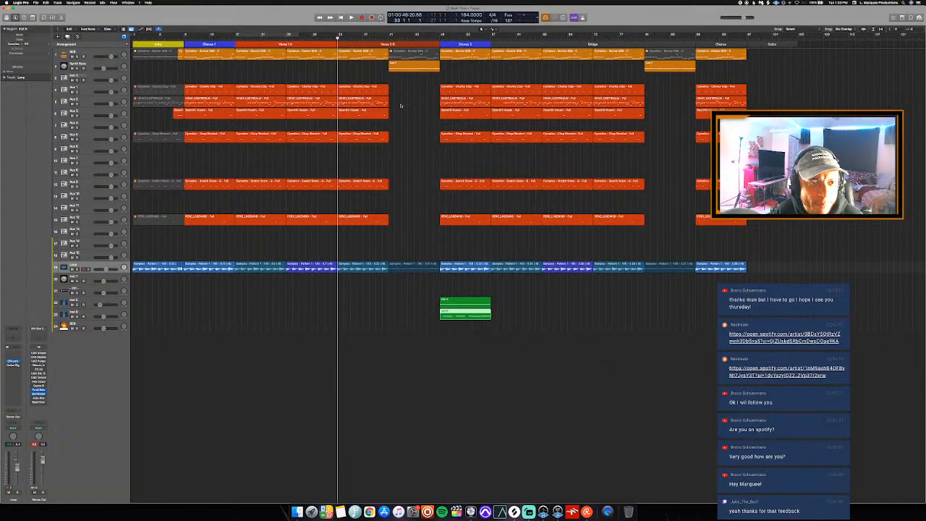
{"action": "right_click", "coordinate": [457, 303]}
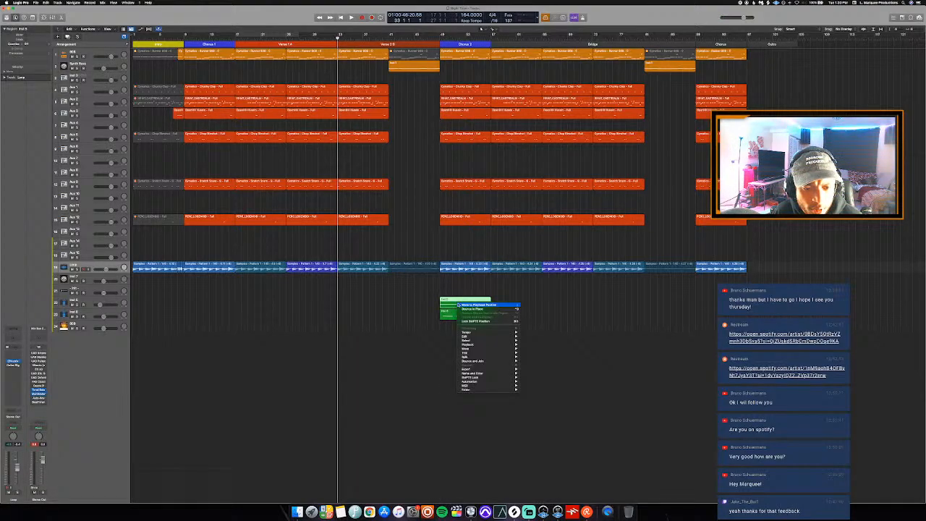
{"action": "left_click", "coordinate": [467, 305]}
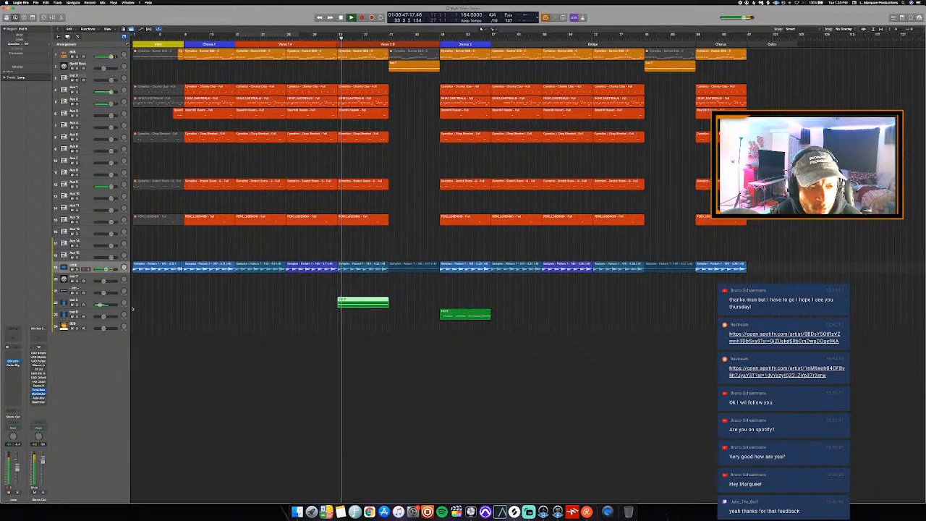
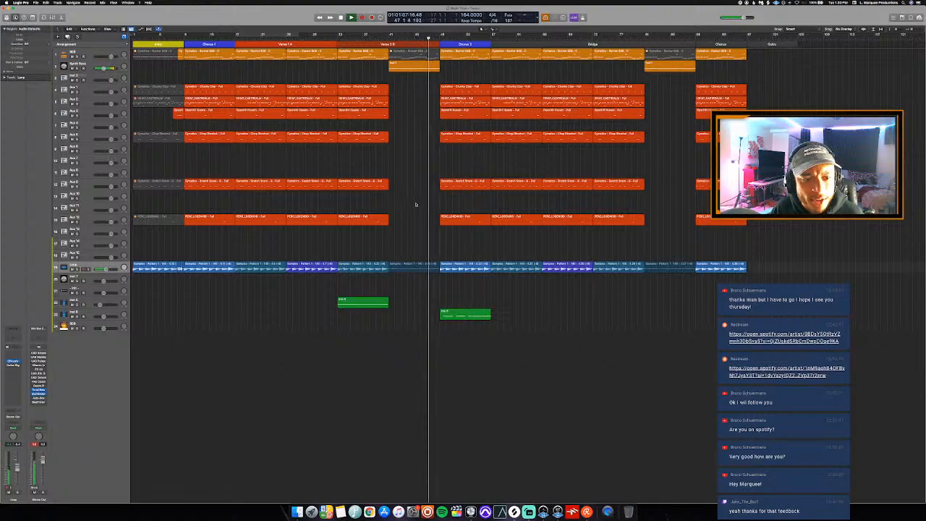
Turn the Bridge marker into two Verse markers meeting at bar 73, and name the first one Verse 3 A
{"action": "key", "text": "alt+c"}
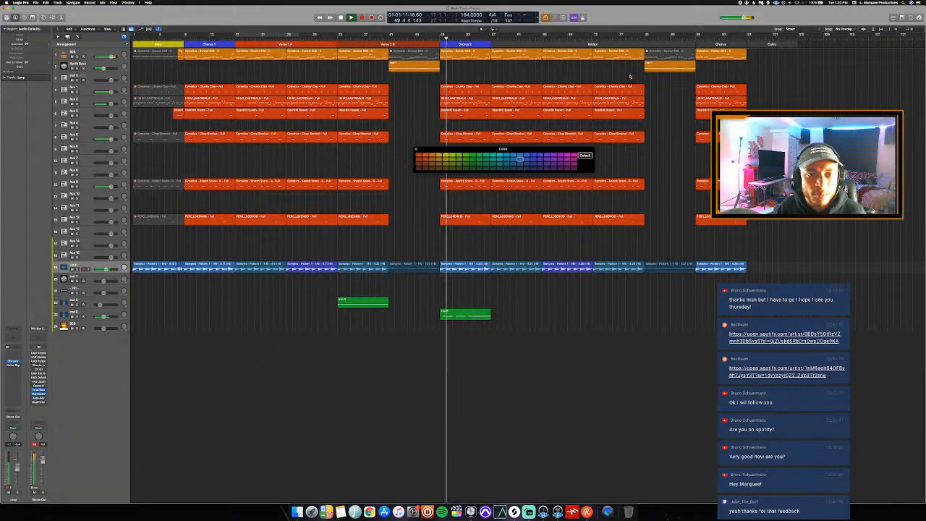
{"action": "left_click", "coordinate": [592, 45]}
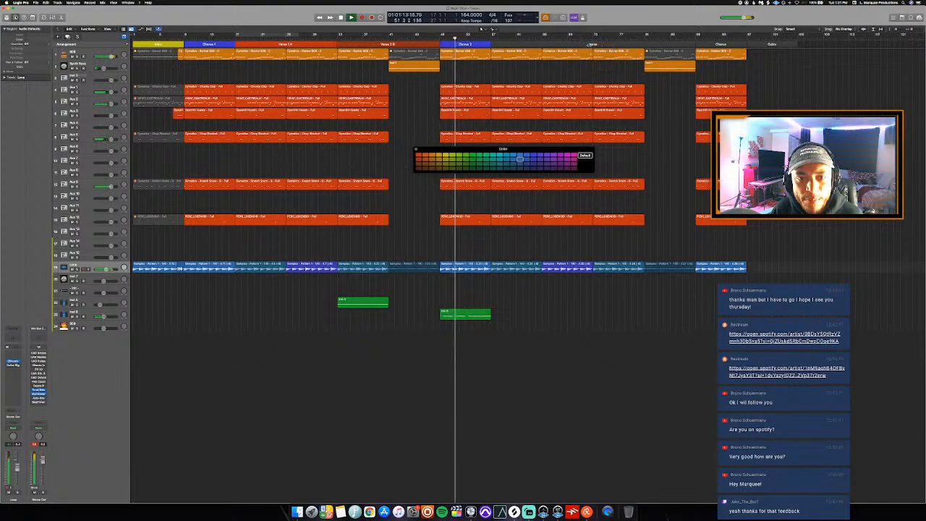
{"action": "left_click", "coordinate": [600, 49]}
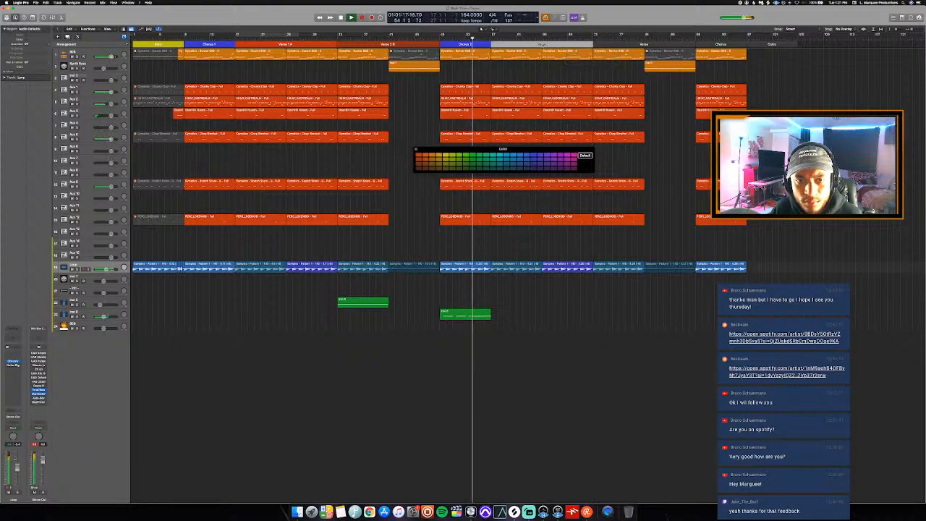
{"action": "left_click", "coordinate": [544, 45]}
{"action": "left_click", "coordinate": [553, 70]}
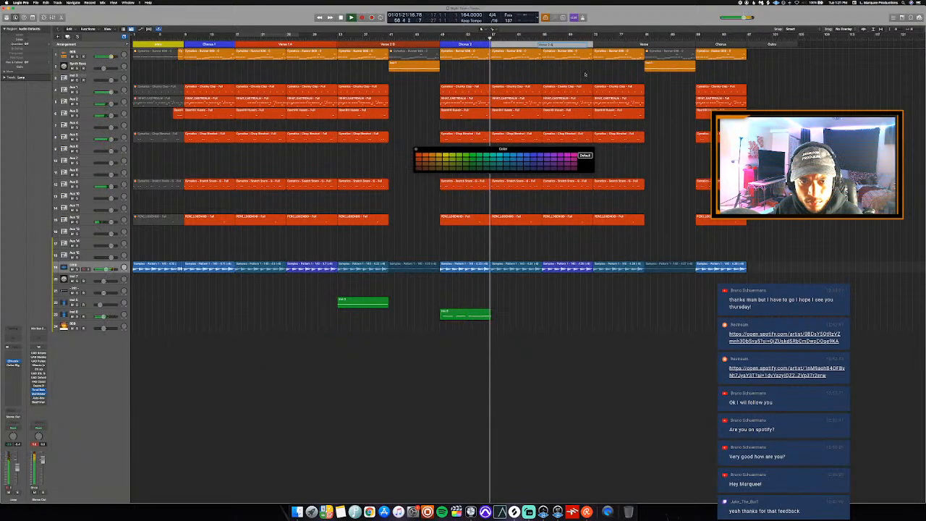
{"action": "key", "text": "Return"}
Set the cycle range to the first eight bars of Verse 3 A, from bar 57 to 65
{"action": "key", "text": "space"}
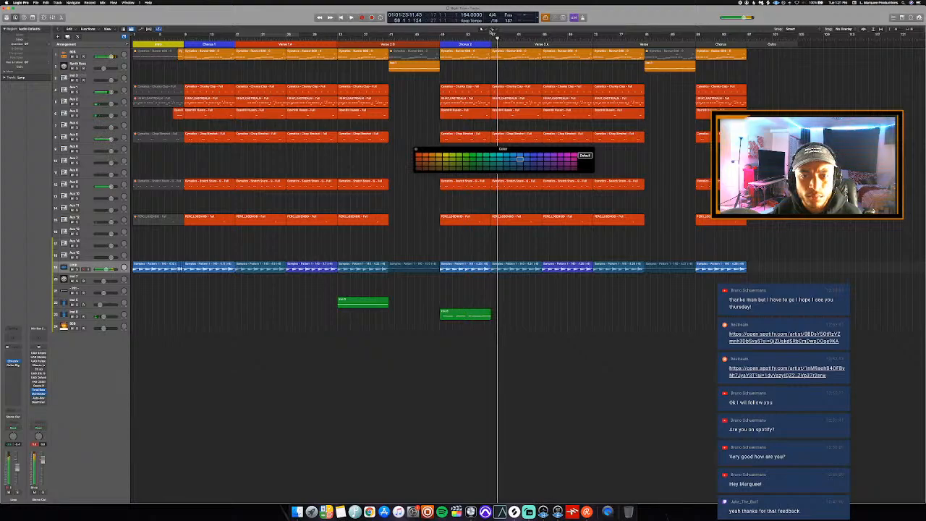
{"action": "left_click_drag", "start_coordinate": [492, 34], "coordinate": [543, 34]}
{"action": "key", "text": "space"}
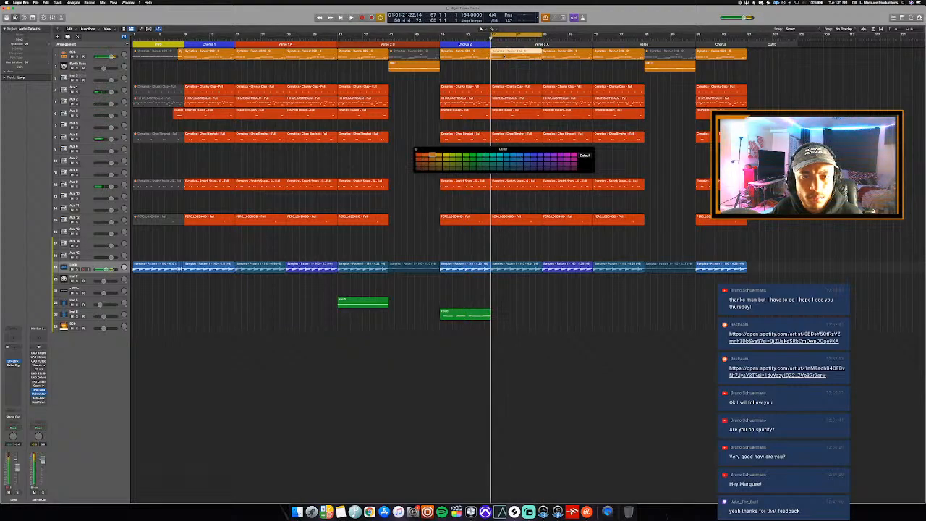
Mute the notes following the first one in the 808 region that starts at bar 57
{"action": "key", "text": "p"}
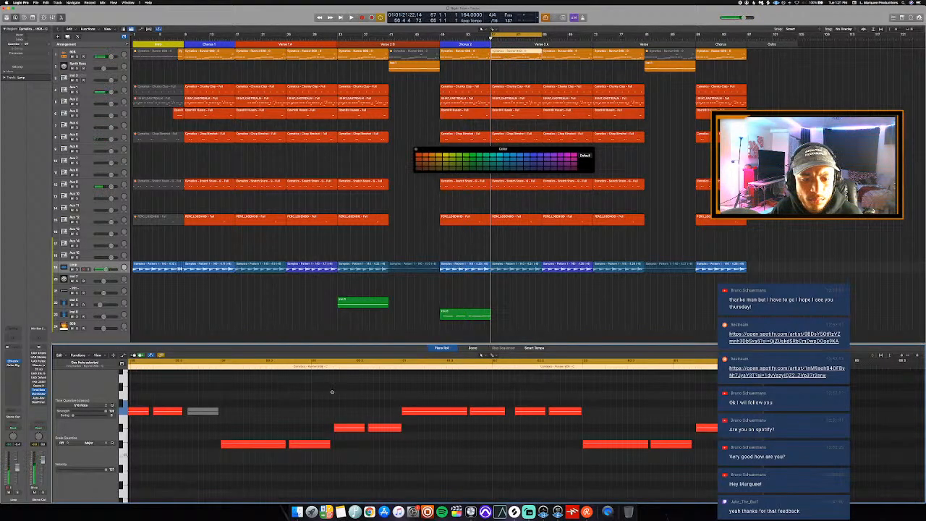
{"action": "scroll", "coordinate": [331, 391], "scroll_direction": "left", "scroll_amount": 10}
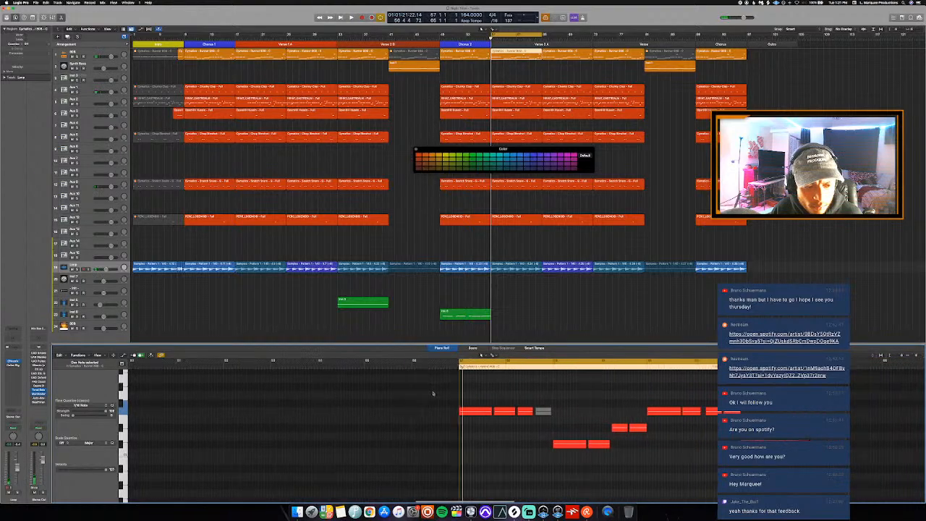
{"action": "scroll", "coordinate": [433, 393], "scroll_direction": "right", "scroll_amount": 3}
{"action": "left_click_drag", "start_coordinate": [450, 388], "coordinate": [772, 473]}
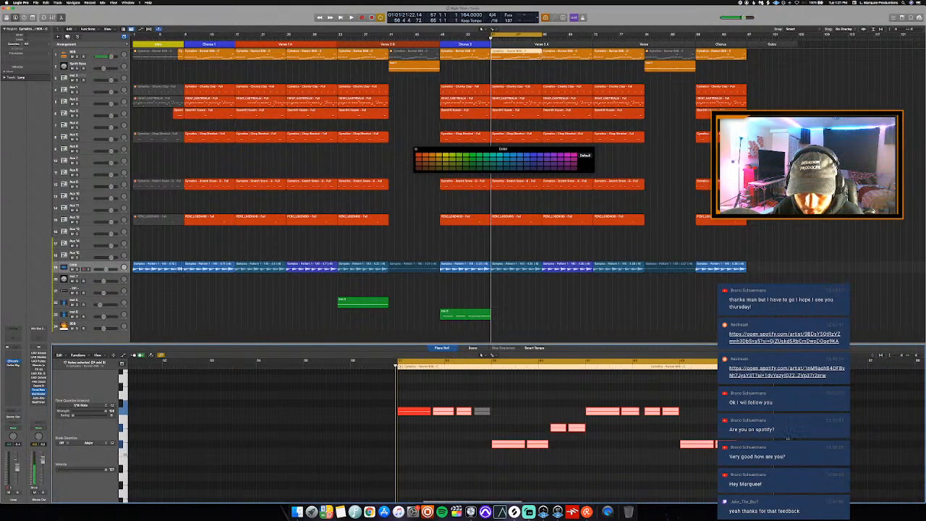
{"action": "key", "text": "ctrl+m"}
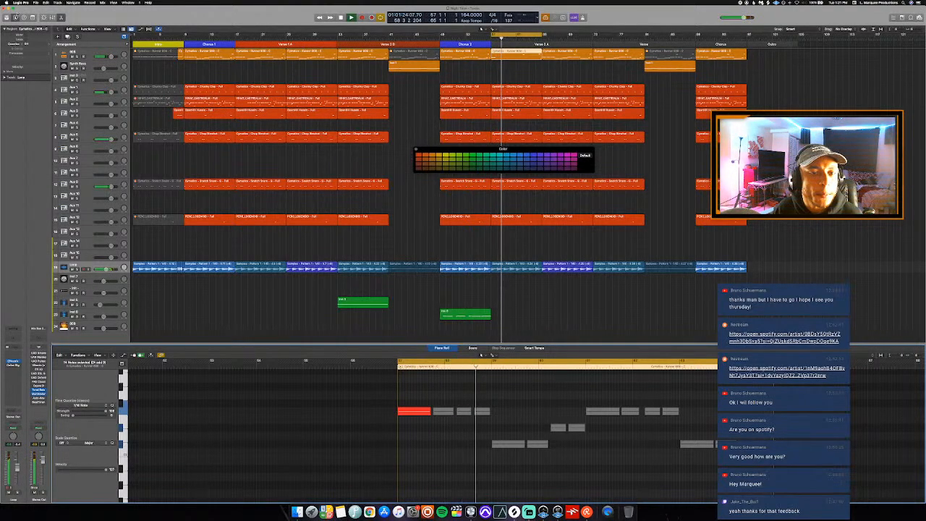
Enlarge the project window to full screen and mute the whole hi-hat region at bar 57 after checking its notes
{"action": "left_click", "coordinate": [10, 8]}
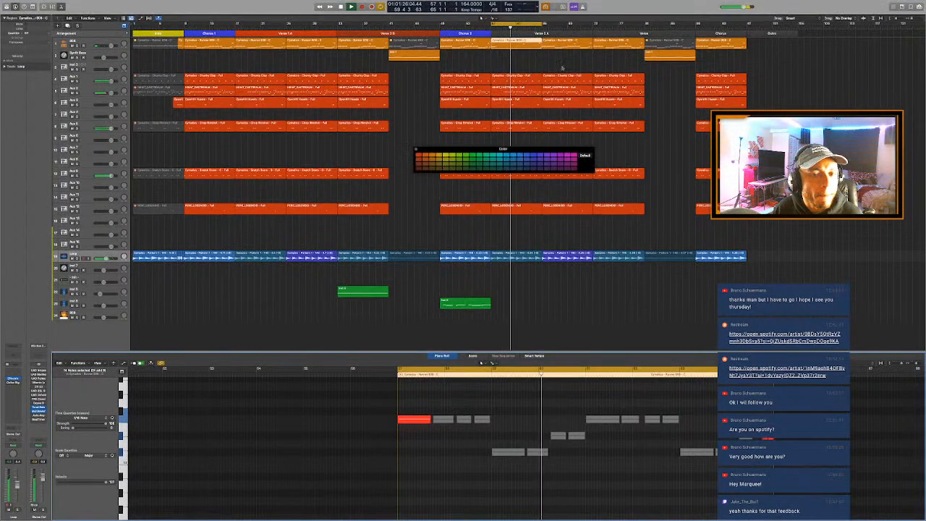
{"action": "left_click", "coordinate": [519, 91]}
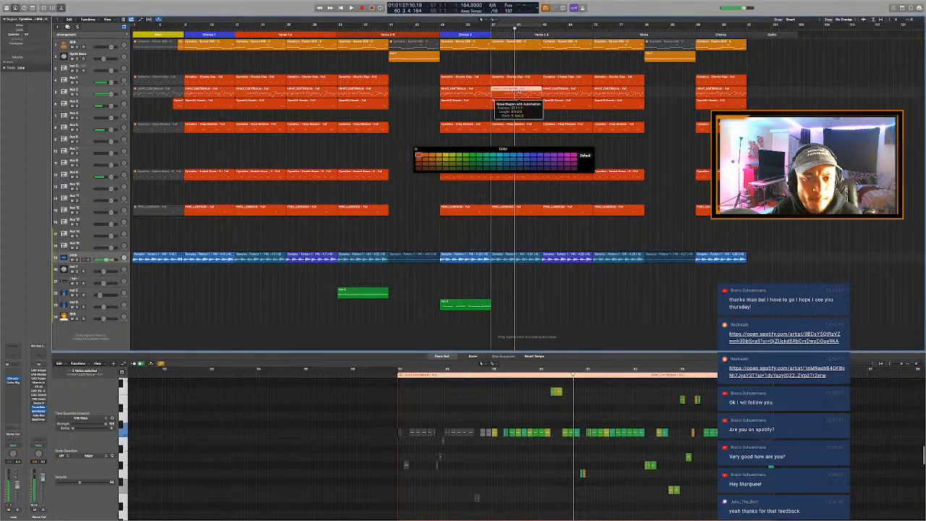
{"action": "key", "text": "u"}
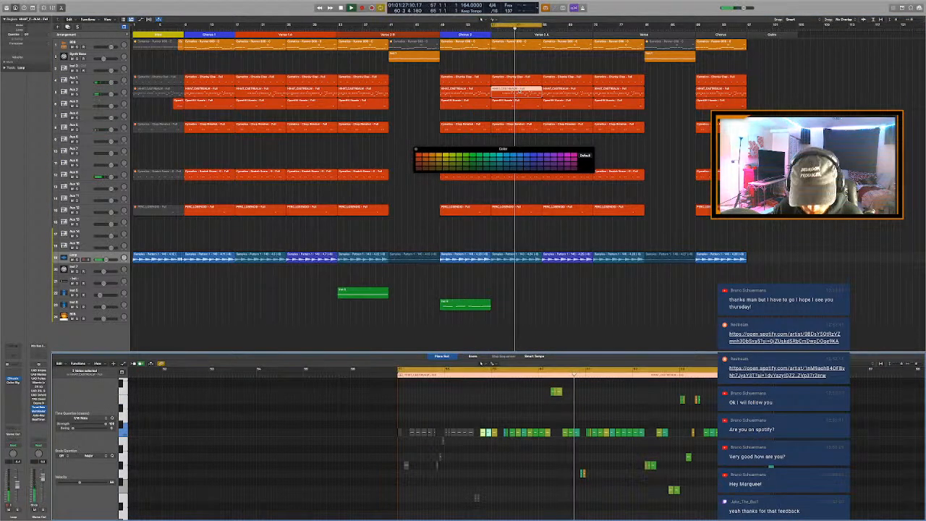
{"action": "key", "text": "Return"}
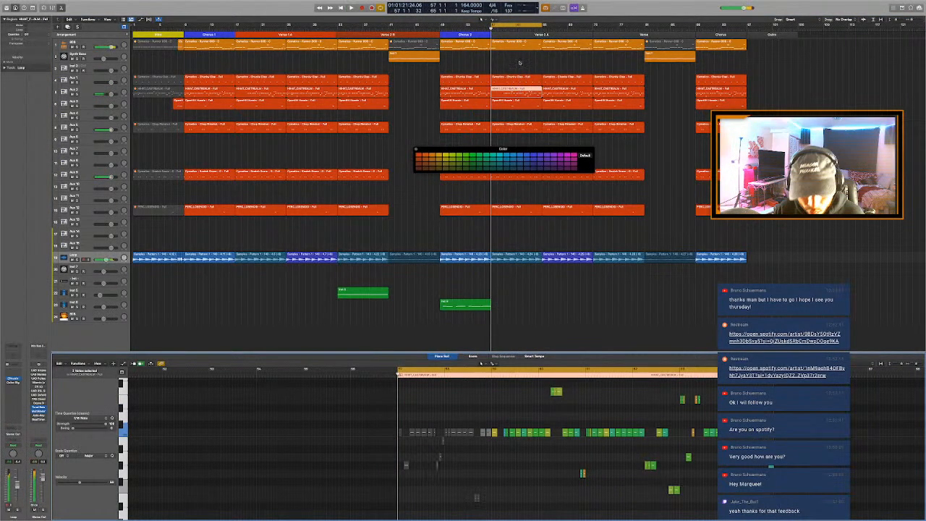
{"action": "left_click", "coordinate": [517, 102]}
{"action": "left_click", "coordinate": [518, 90]}
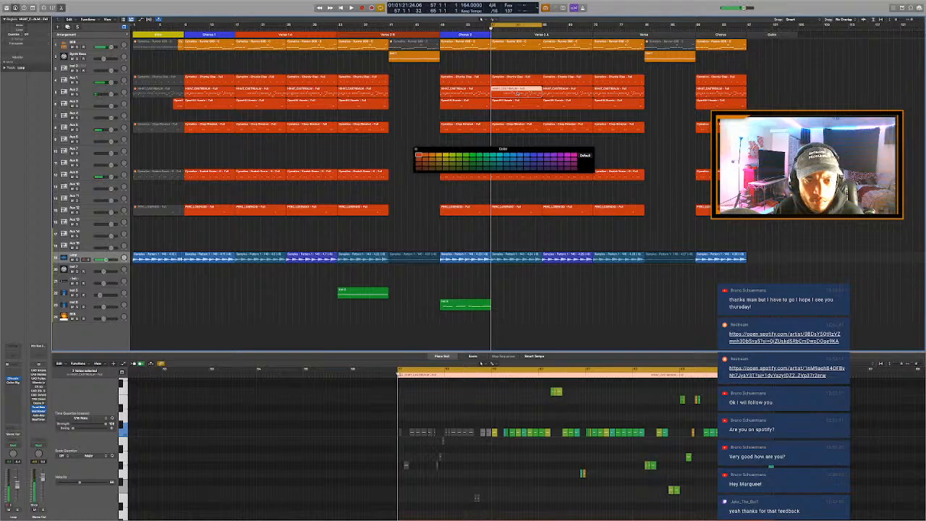
{"action": "key", "text": "ctrl+m"}
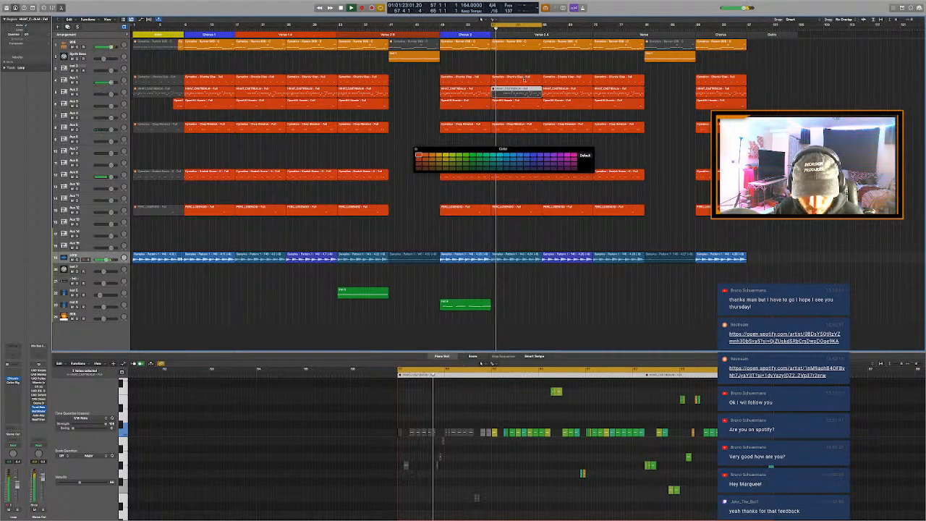
Unmute the second note of the clap region at bar 57 and close the color palette
{"action": "double_click", "coordinate": [513, 85]}
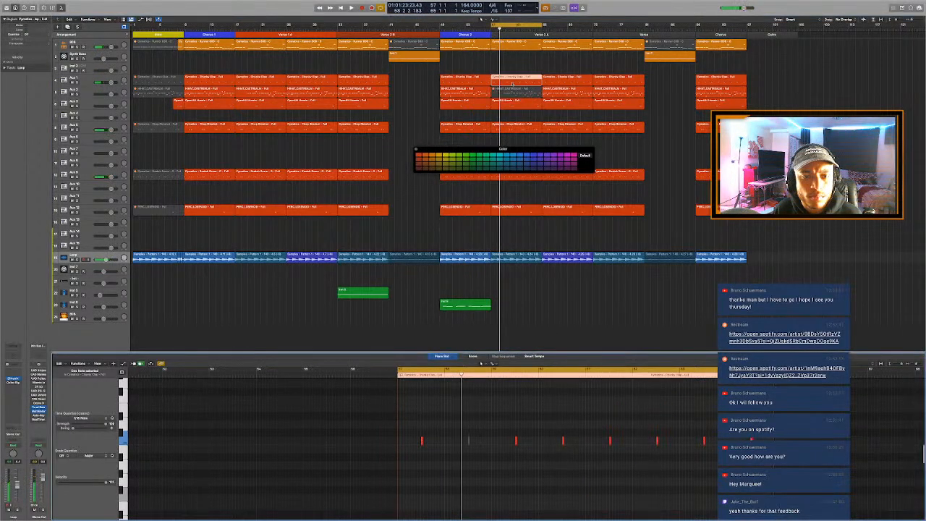
{"action": "left_click_drag", "start_coordinate": [490, 436], "coordinate": [458, 462]}
{"action": "key", "text": "space"}
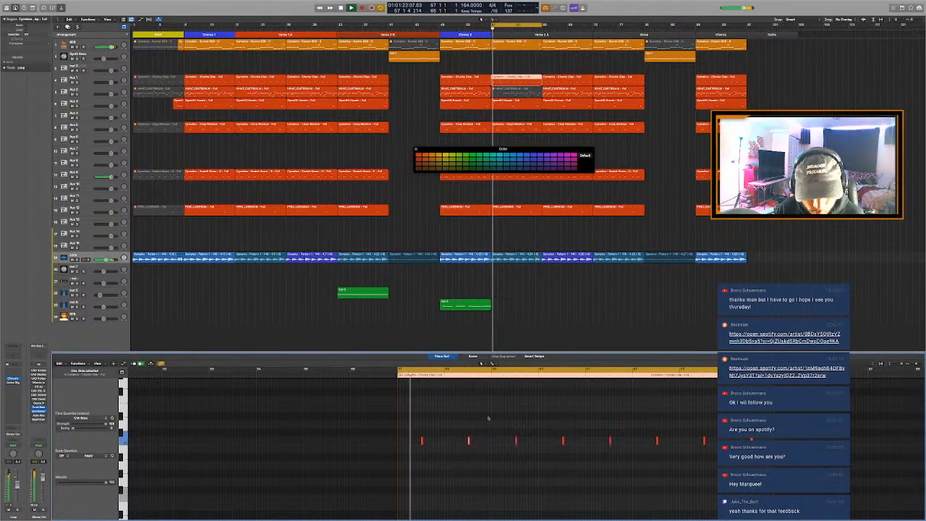
{"action": "key", "text": "alt+c"}
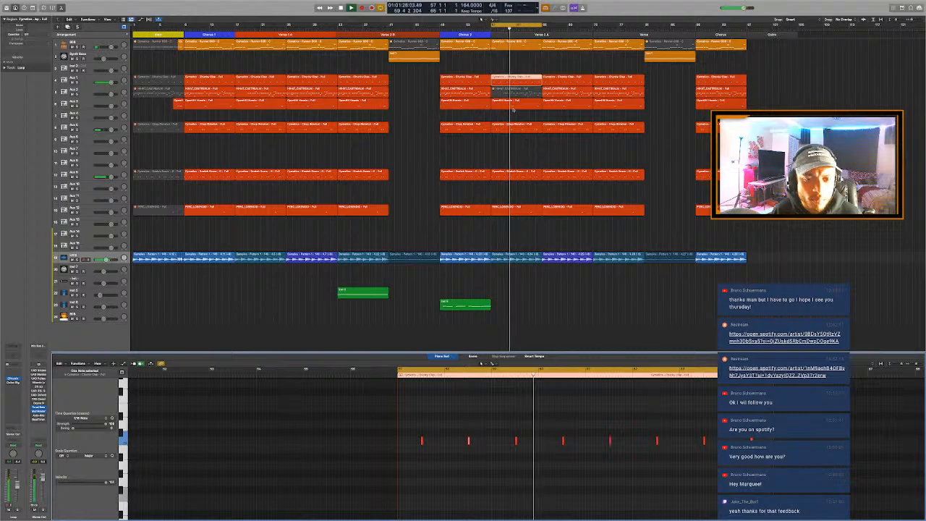
Mute the open hi-hat region at bar 57, play the section from its start, and open the 808 region's notes
{"action": "left_click", "coordinate": [521, 105]}
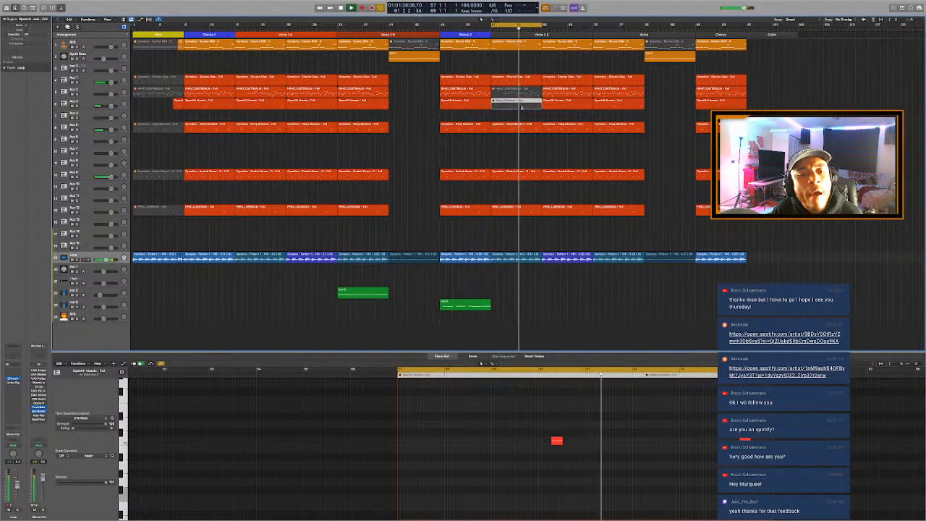
{"action": "left_click", "coordinate": [483, 22]}
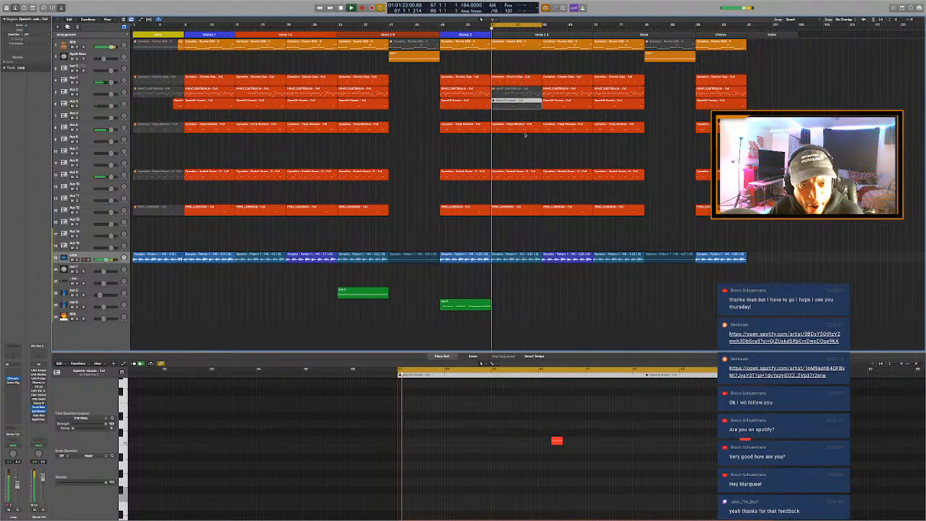
{"action": "left_click", "coordinate": [524, 45]}
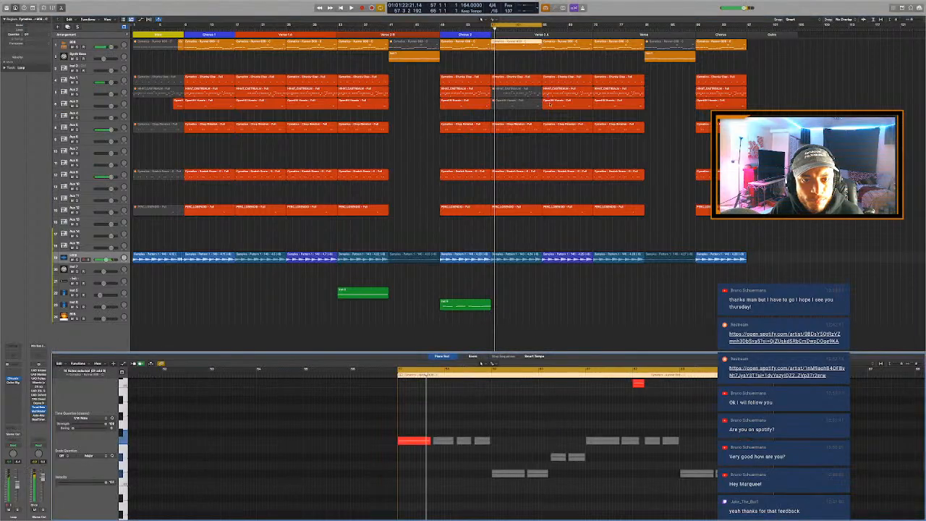
{"action": "scroll", "coordinate": [646, 419], "scroll_direction": "up", "scroll_amount": 2}
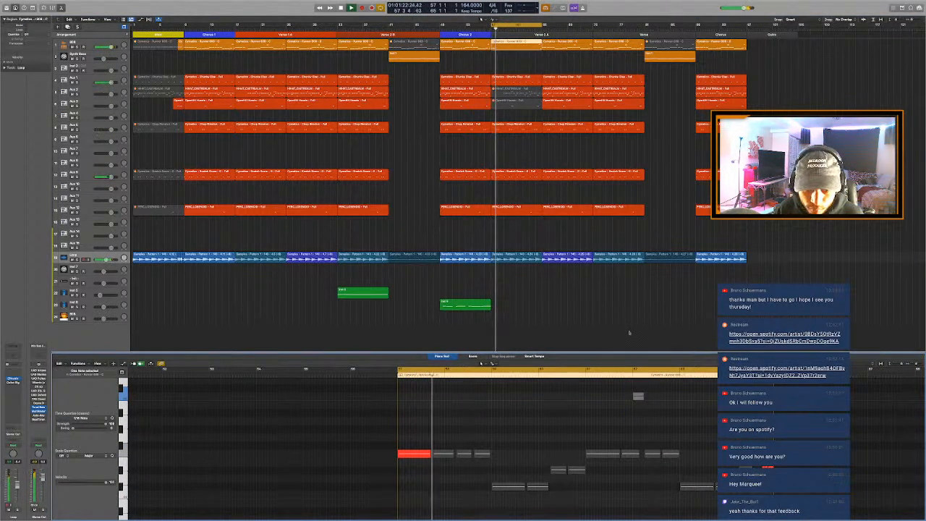
Mute the notes from bar 61 onward in the clap rimshot region that starts at bar 57
{"action": "left_click", "coordinate": [518, 126]}
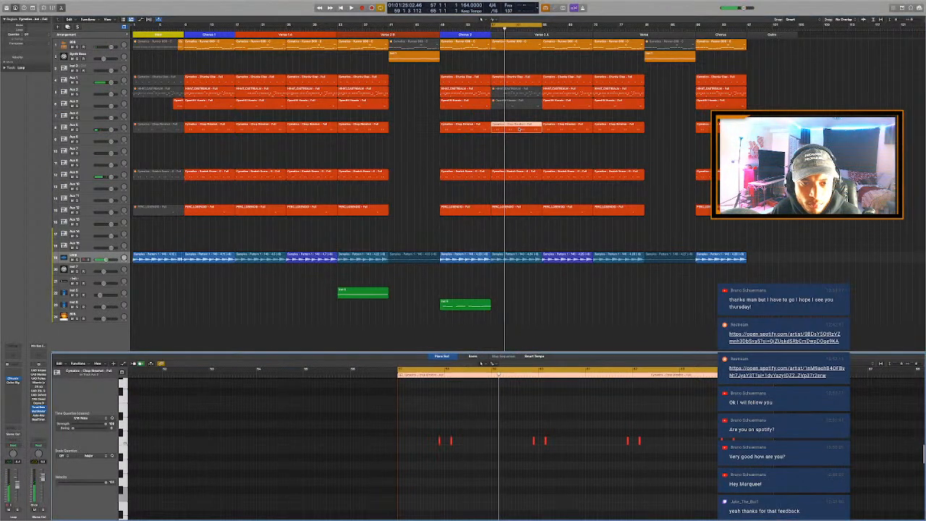
{"action": "key", "text": "space"}
{"action": "left_click_drag", "start_coordinate": [592, 422], "coordinate": [759, 480]}
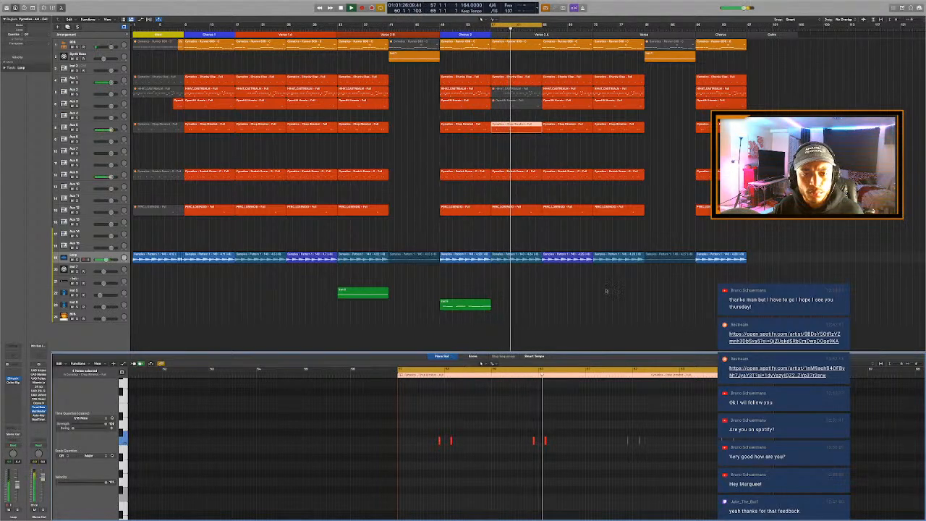
Mute the notes from bar 61 onward in the snare region that starts at bar 57, and play the result
{"action": "left_click", "coordinate": [532, 175]}
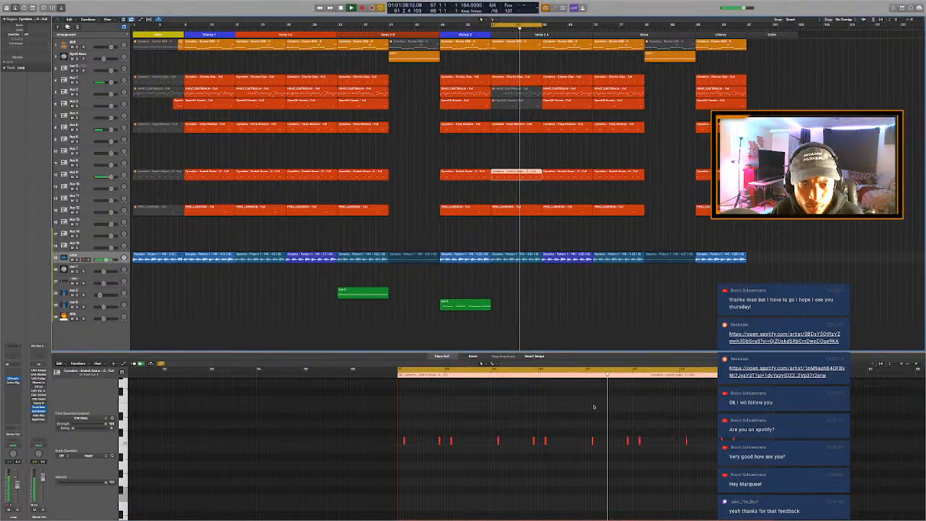
{"action": "left_click_drag", "start_coordinate": [578, 413], "coordinate": [751, 475]}
{"action": "key", "text": "ctrl+m"}
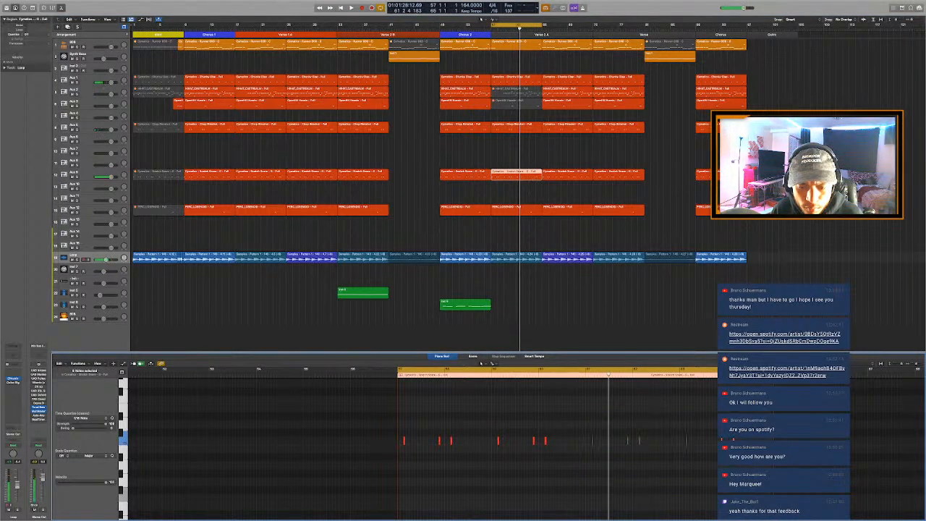
{"action": "key", "text": "space"}
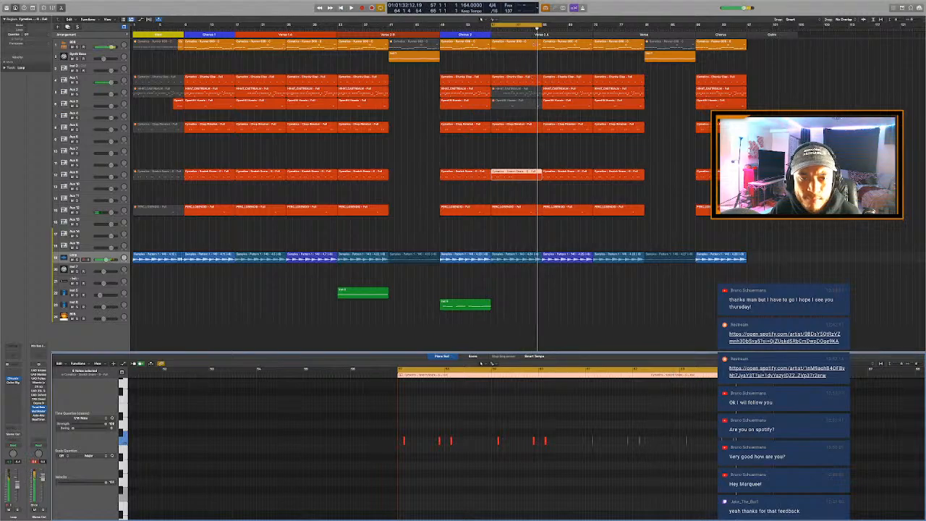
Turn off the cycle range and play the transition into bar 65 with the notes of the 808 region at bar 57 open
{"action": "key", "text": "space"}
{"action": "left_click", "coordinate": [530, 29]}
{"action": "key", "text": "space"}
{"action": "left_click", "coordinate": [524, 43]}
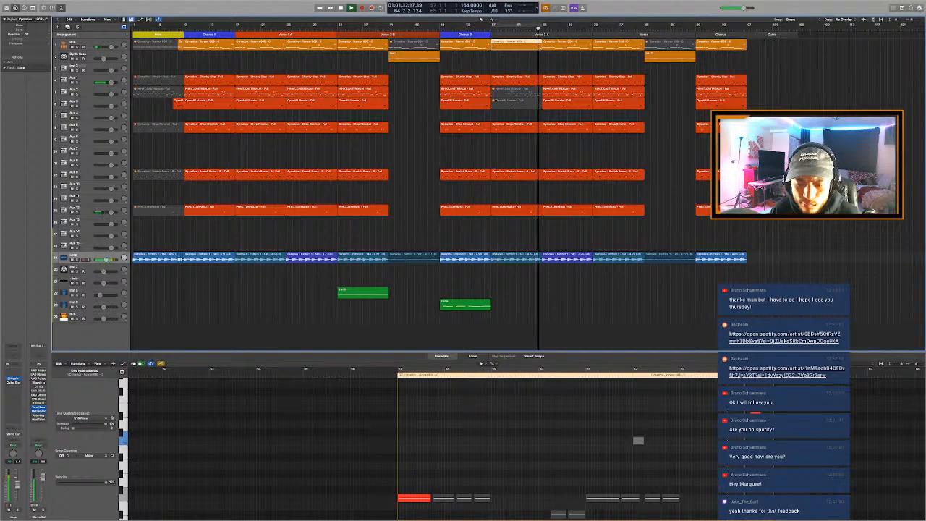
{"action": "key", "text": "super+Right"}
{"action": "key", "text": "space"}
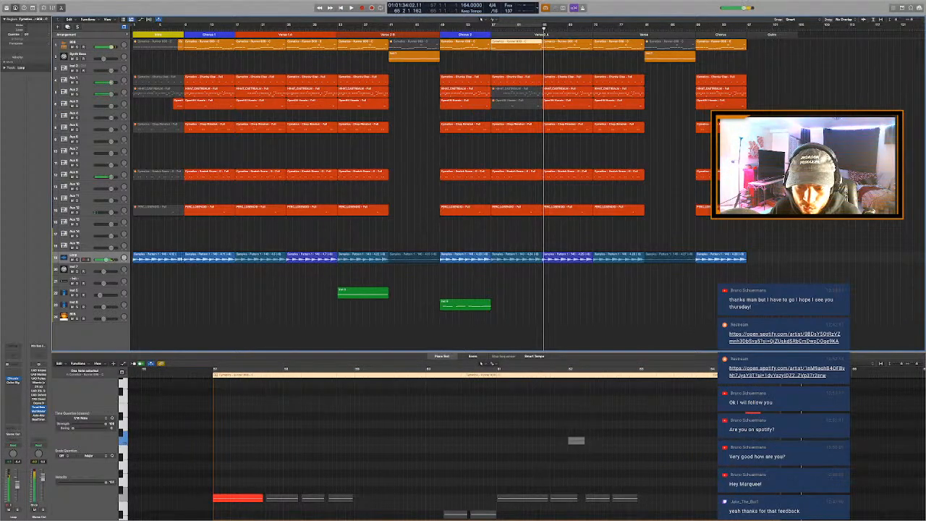
{"action": "scroll", "coordinate": [637, 373], "scroll_direction": "down", "scroll_amount": 4}
{"action": "scroll", "coordinate": [709, 407], "scroll_direction": "up", "scroll_amount": 1}
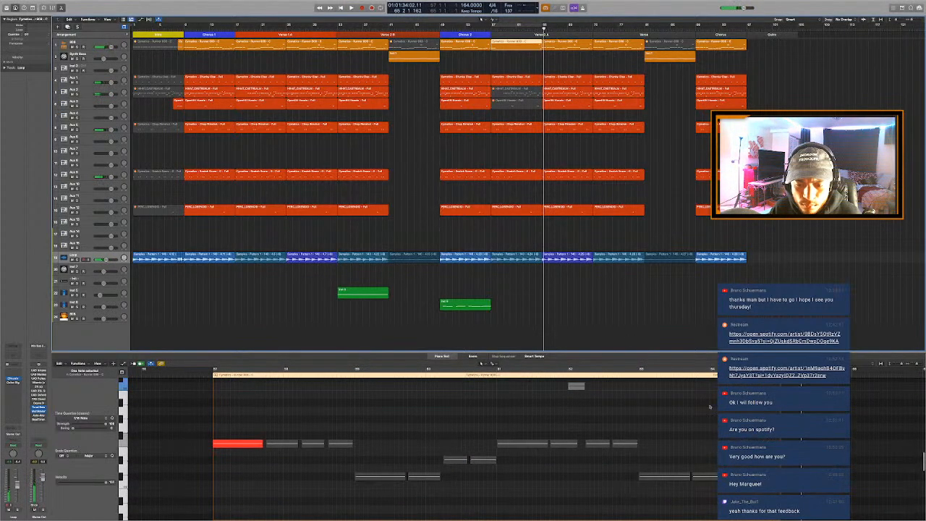
{"action": "left_click", "coordinate": [701, 370]}
{"action": "key", "text": "super+Right"}
{"action": "key", "text": "super+Right"}
{"action": "key", "text": "space"}
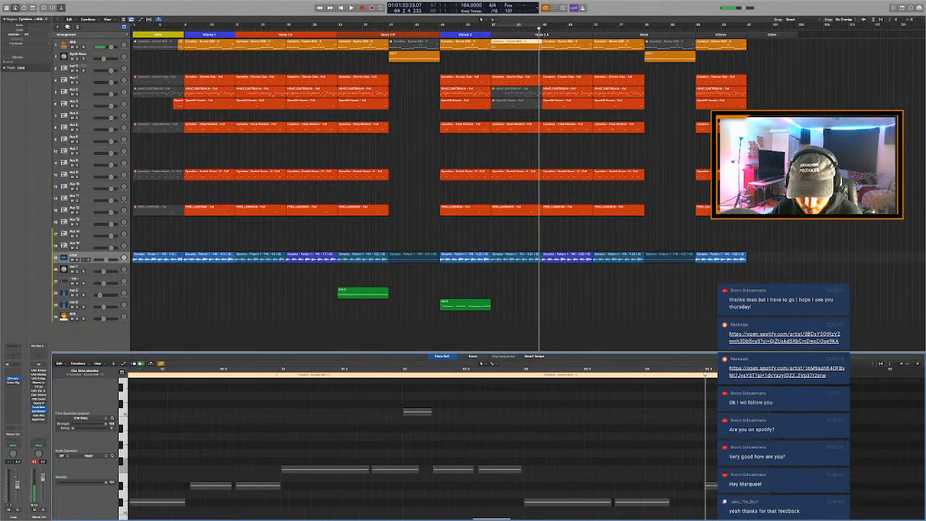
Delete the muted notes that follow the first one in the 808 region starting at bar 57
{"action": "key", "text": "super+Left"}
{"action": "left_click_drag", "start_coordinate": [413, 393], "coordinate": [696, 502]}
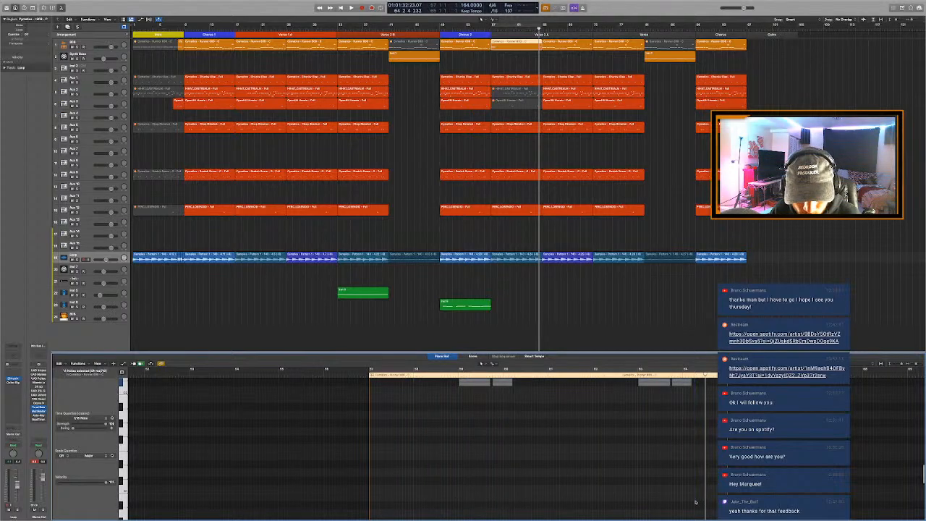
{"action": "key", "text": "Delete"}
{"action": "scroll", "coordinate": [674, 489], "scroll_direction": "up", "scroll_amount": 3}
{"action": "scroll", "coordinate": [674, 490], "scroll_direction": "up", "scroll_amount": 1}
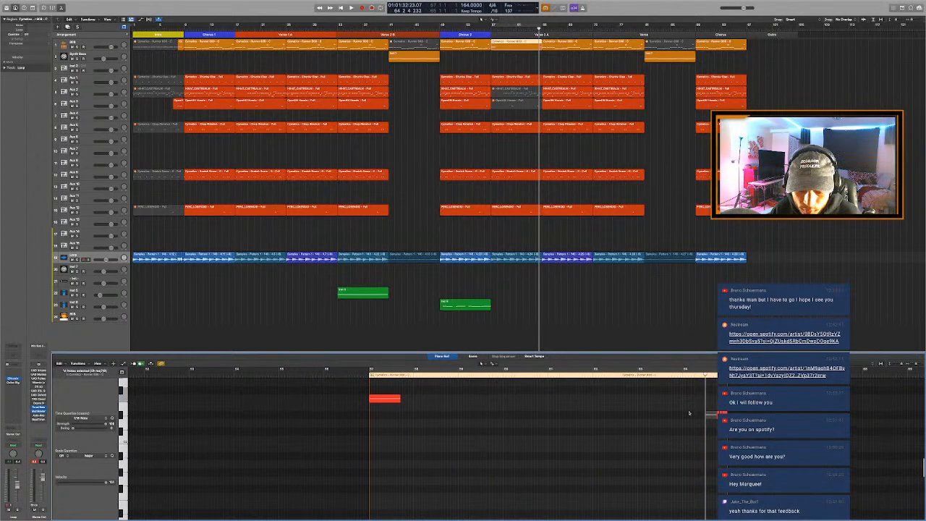
Place the playhead at bar 64, near the end of the 808 region
{"action": "key", "text": "super+Right"}
{"action": "key", "text": "super+Right"}
{"action": "key", "text": "super+Right"}
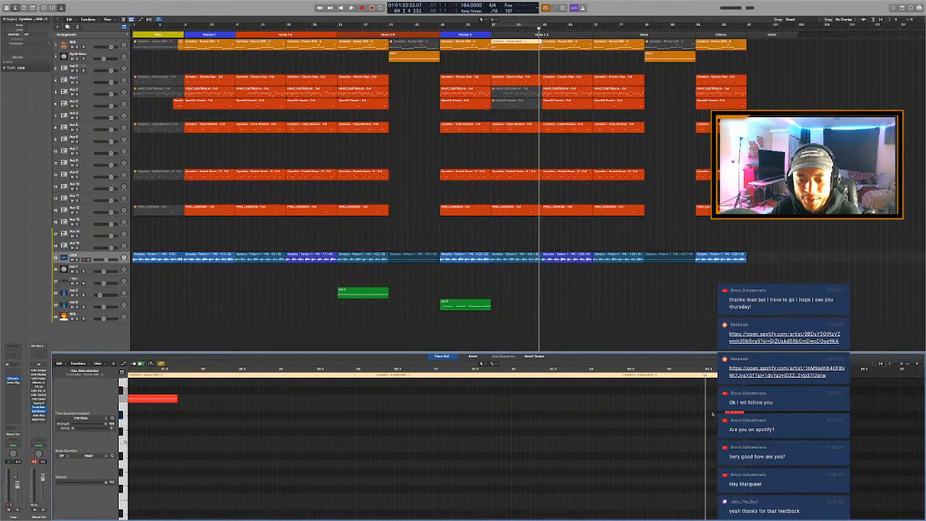
{"action": "left_click", "coordinate": [670, 376]}
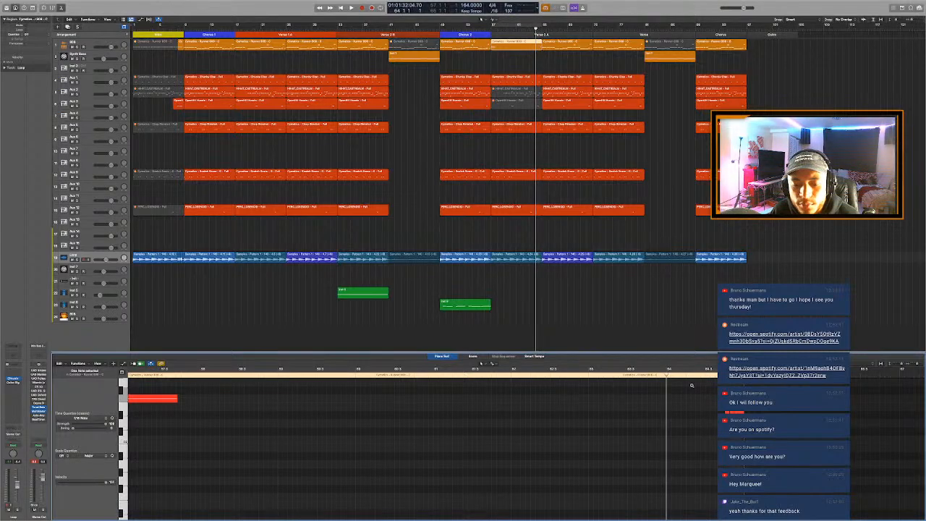
{"action": "key", "text": "super+Right"}
{"action": "key", "text": "super+Right"}
{"action": "key", "text": "super+Right"}
{"action": "key", "text": "super+Right"}
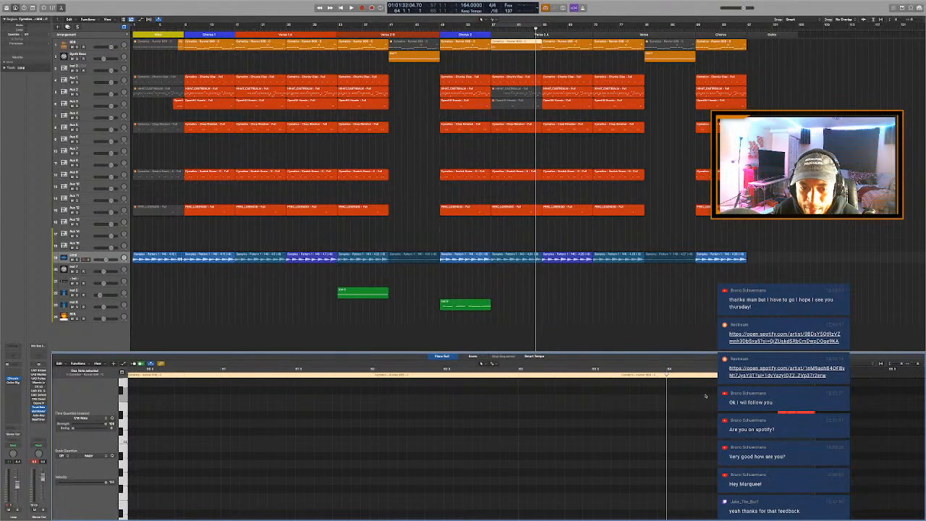
Color the two verse markers starting at bars 57 and 73 red to match the earlier verse markers
{"action": "key", "text": "alt+c"}
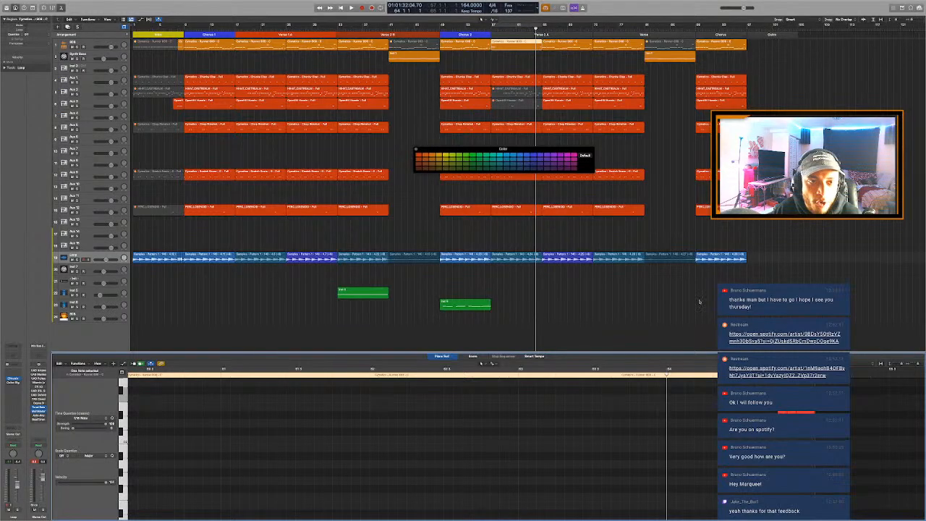
{"action": "left_click", "coordinate": [495, 34]}
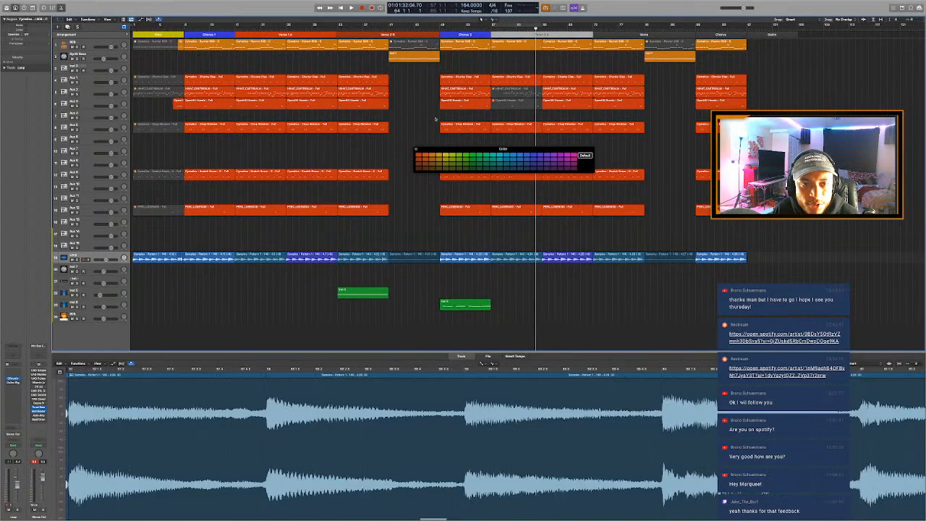
{"action": "left_click", "coordinate": [417, 155]}
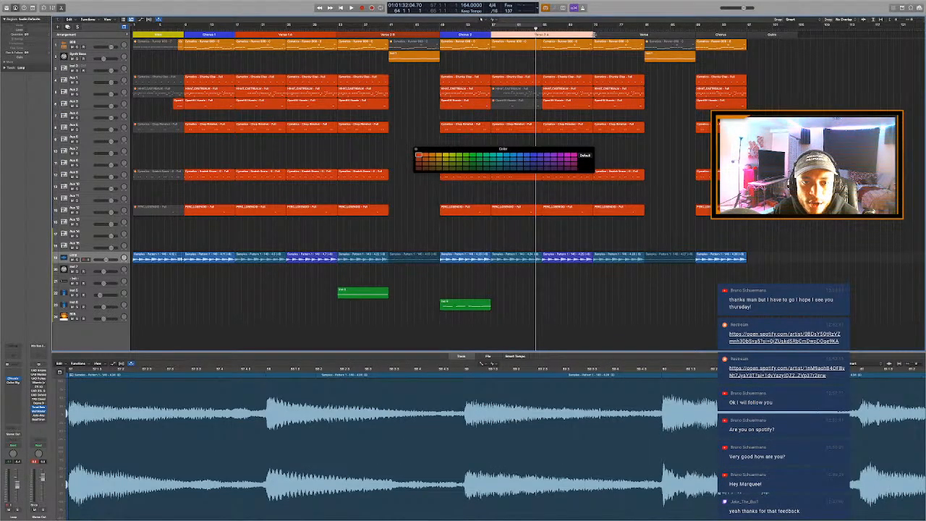
{"action": "key", "text": "Right"}
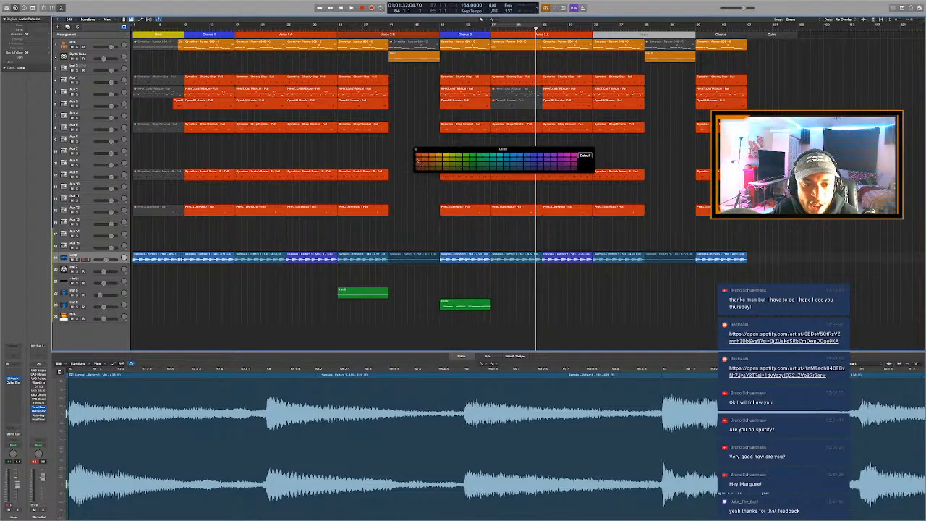
{"action": "left_click", "coordinate": [417, 157]}
Rename the verse marker starting at bar 73 to Verse 2 B and the chorus marker following it to Chorus 3
{"action": "left_click", "coordinate": [647, 34]}
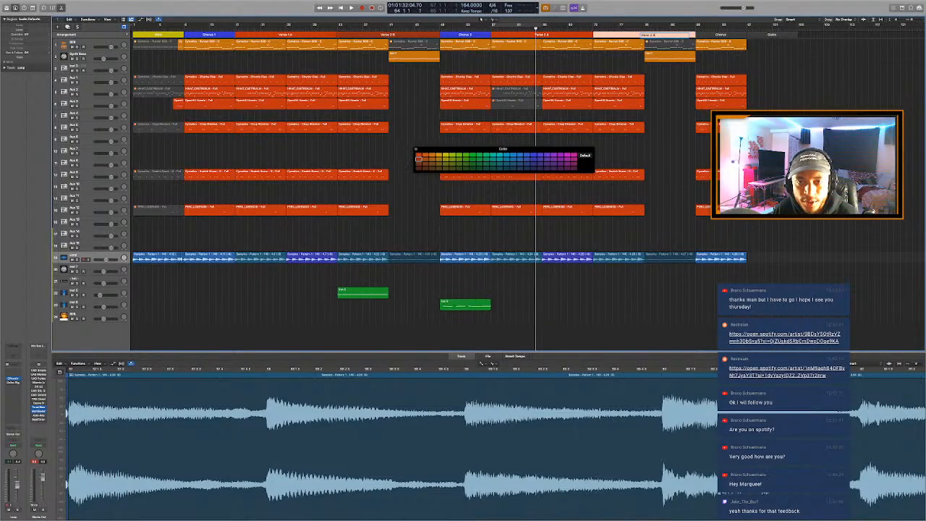
{"action": "key", "text": "Right"}
{"action": "left_click", "coordinate": [720, 34]}
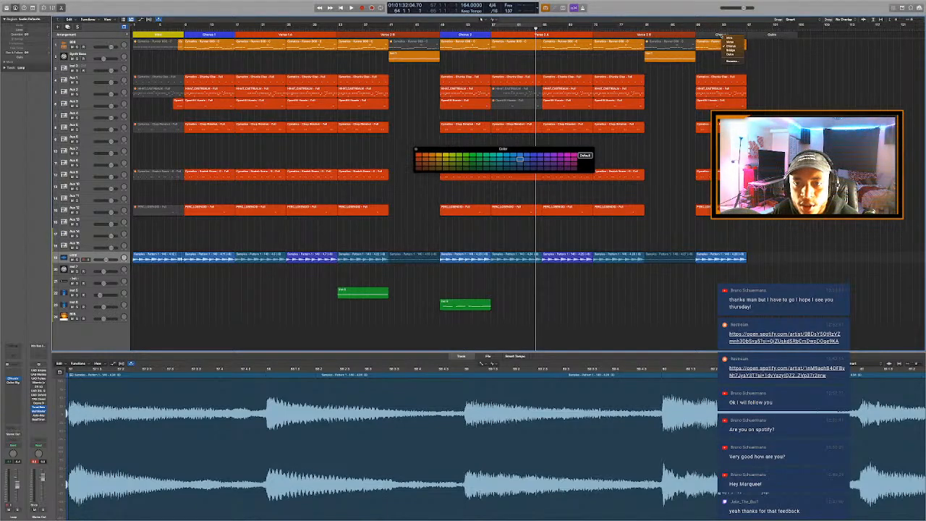
{"action": "left_click", "coordinate": [730, 61]}
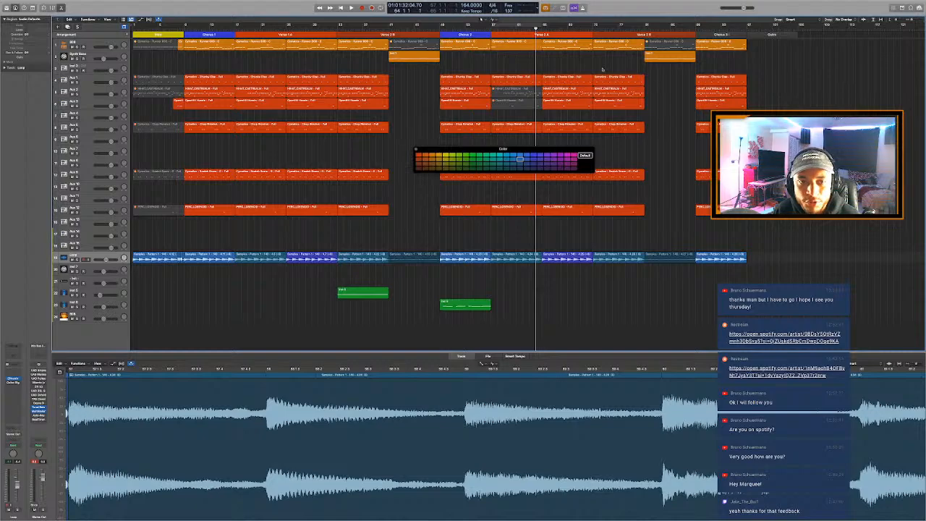
Copy the first short closing note of the 808 region to beat 3 of bar 64 and play the ending
{"action": "left_click", "coordinate": [512, 42]}
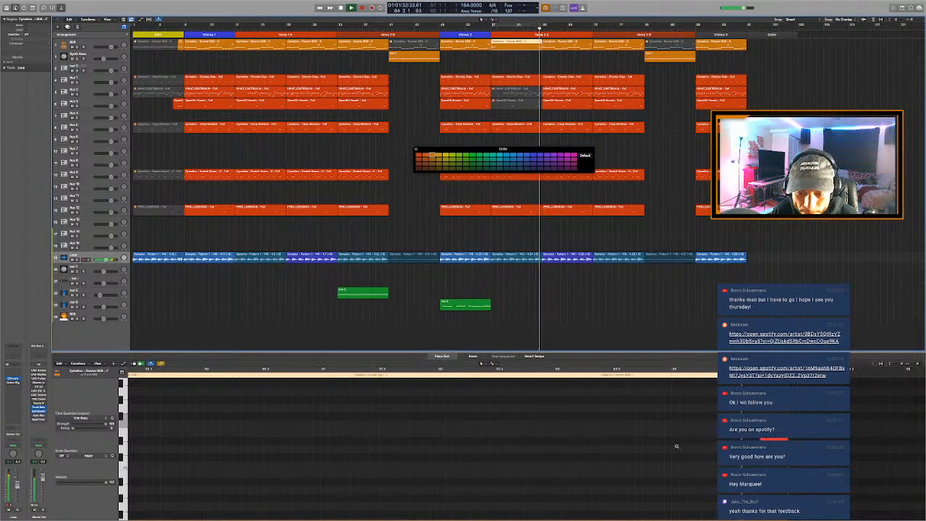
{"action": "scroll", "coordinate": [667, 431], "scroll_direction": "right", "scroll_amount": 2}
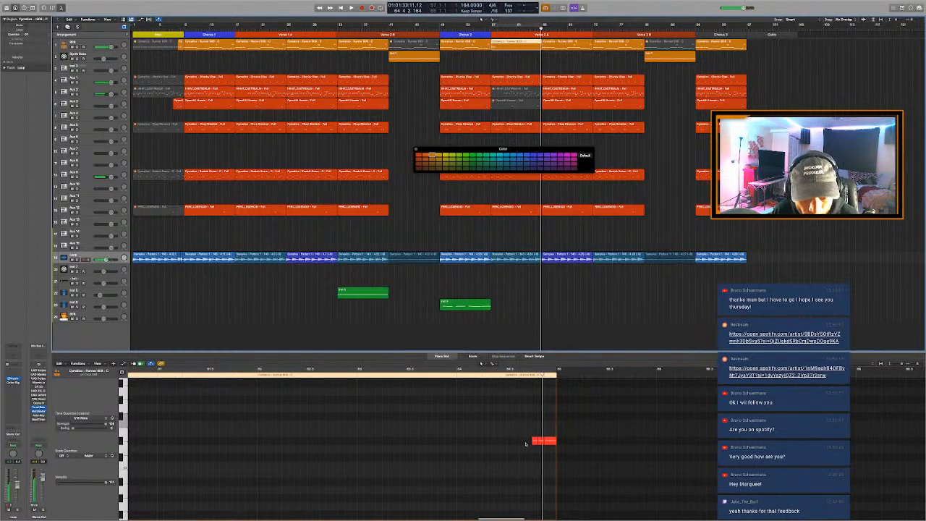
{"action": "left_click_drag", "start_coordinate": [535, 442], "coordinate": [509, 442]}
{"action": "left_click", "coordinate": [492, 370]}
{"action": "key", "text": "super+Right"}
{"action": "key", "text": "super+Right"}
{"action": "key", "text": "space"}
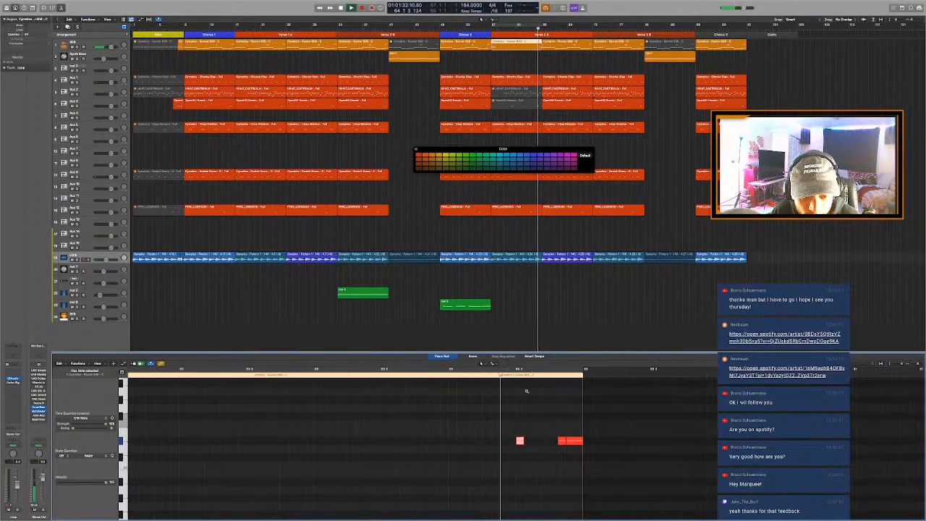
Move the original short closing 808 note to midway between beats 3 and 4 of bar 64, and place the playhead just before beat 3
{"action": "key", "text": "super+Right"}
{"action": "key", "text": "super+Right"}
{"action": "key", "text": "space"}
{"action": "key", "text": "super+Right"}
{"action": "key", "text": "super+Right"}
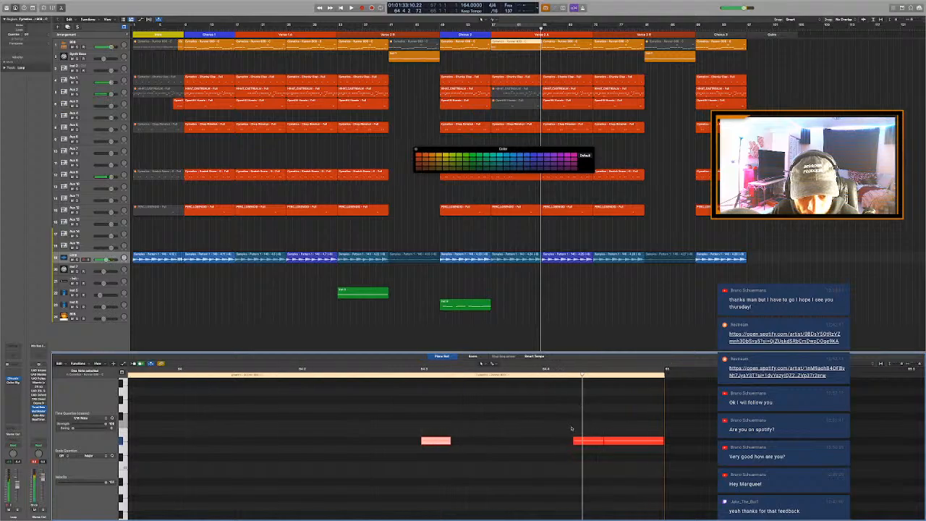
{"action": "left_click_drag", "start_coordinate": [579, 441], "coordinate": [491, 442]}
{"action": "left_click", "coordinate": [406, 373]}
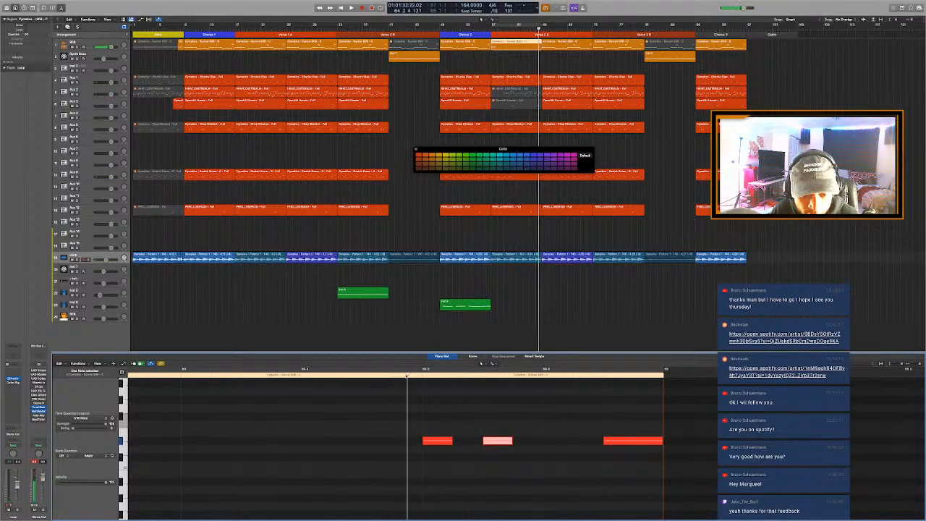
Play the ending, move the second short 808 note to beat 4 of bar 64, and remove the region's last note
{"action": "key", "text": "space"}
{"action": "key", "text": "super+Left"}
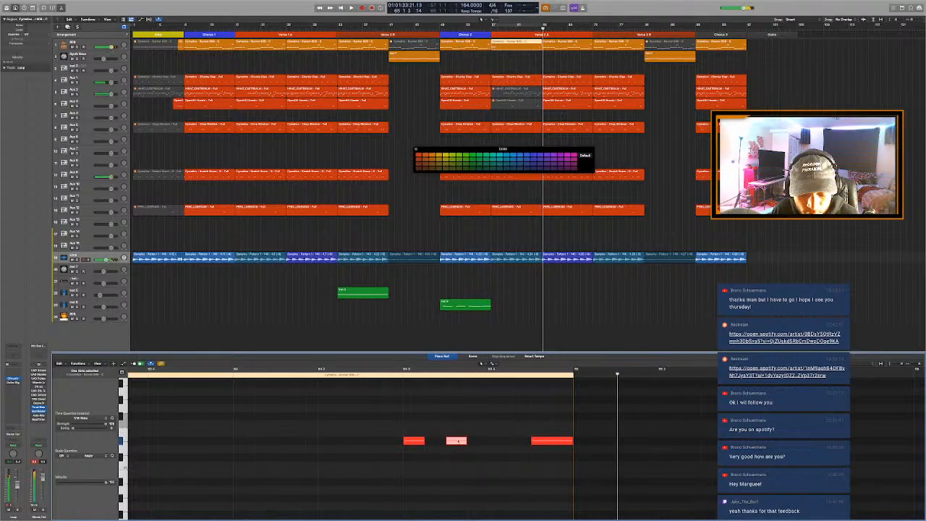
{"action": "left_click_drag", "start_coordinate": [458, 440], "coordinate": [499, 444]}
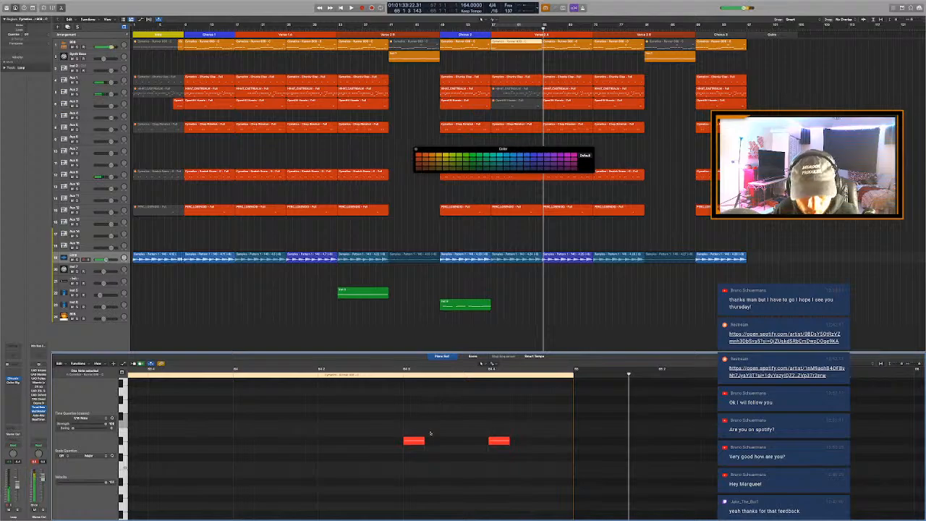
Extend the 808 note on beat 3 of bar 64 to meet the beat 4 note, and lengthen the second note to about two-thirds of a beat
{"action": "scroll", "coordinate": [428, 423], "scroll_direction": "down", "scroll_amount": 3}
{"action": "left_click_drag", "start_coordinate": [429, 414], "coordinate": [557, 481]}
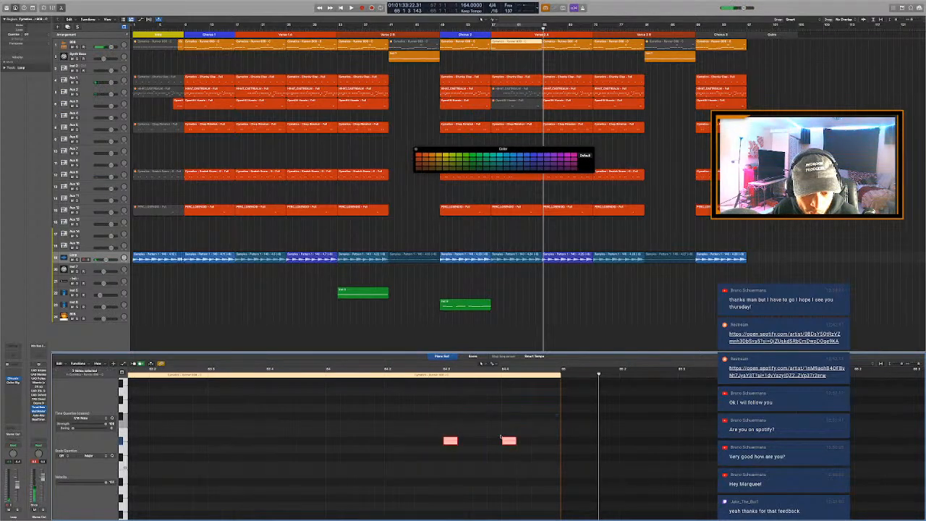
{"action": "right_click", "coordinate": [508, 440]}
{"action": "left_click", "coordinate": [543, 462]}
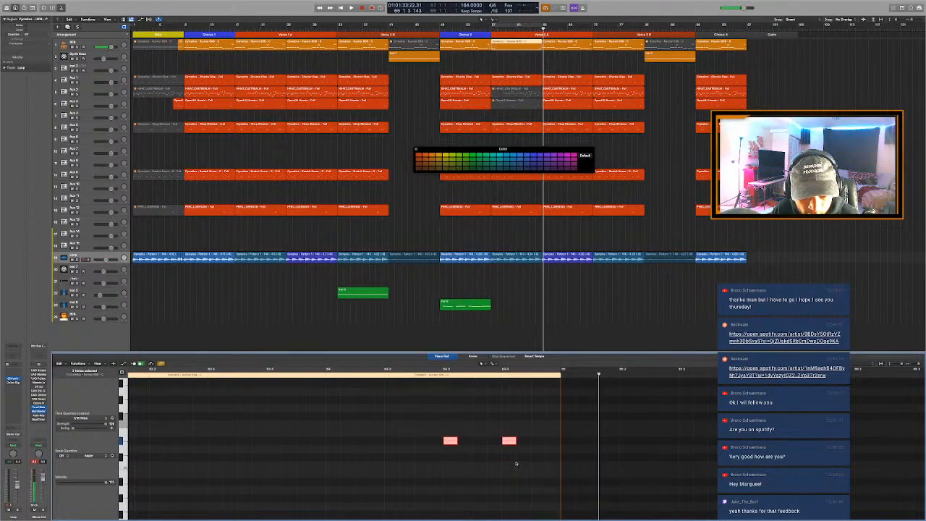
{"action": "left_click_drag", "start_coordinate": [529, 442], "coordinate": [541, 443]}
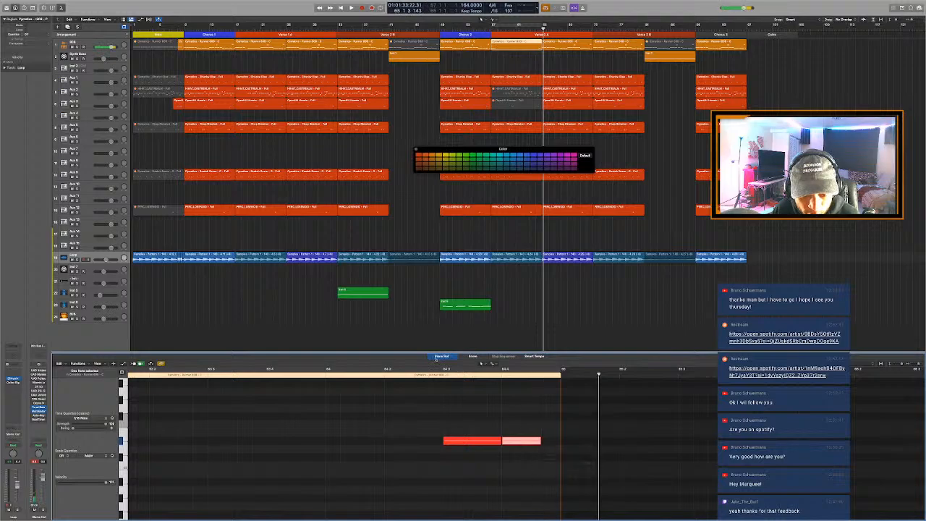
Play the 808 ending and trim the start of the high closing note so it fills only the last quarter of beat 4 in bar 64
{"action": "left_click", "coordinate": [434, 370]}
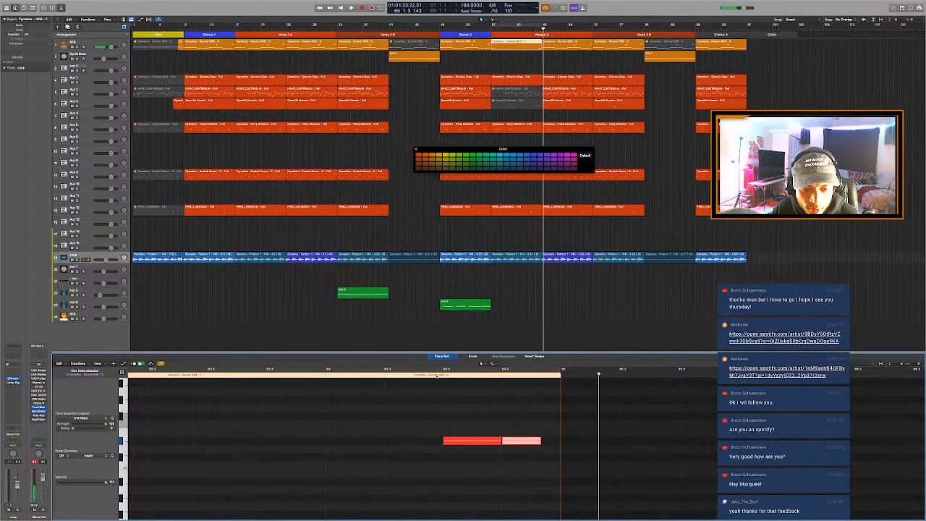
{"action": "left_click", "coordinate": [435, 372]}
{"action": "key", "text": "space"}
{"action": "scroll", "coordinate": [458, 410], "scroll_direction": "up", "scroll_amount": 5}
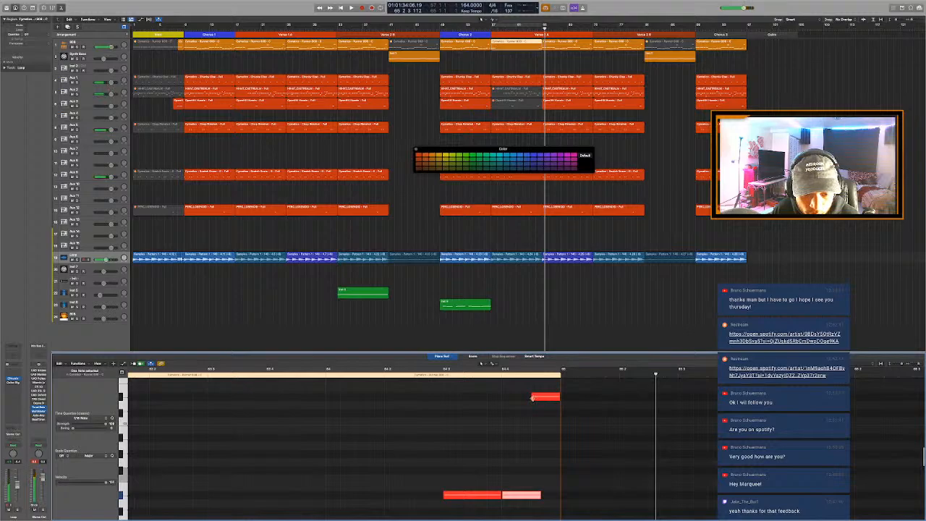
{"action": "left_click_drag", "start_coordinate": [533, 398], "coordinate": [546, 407]}
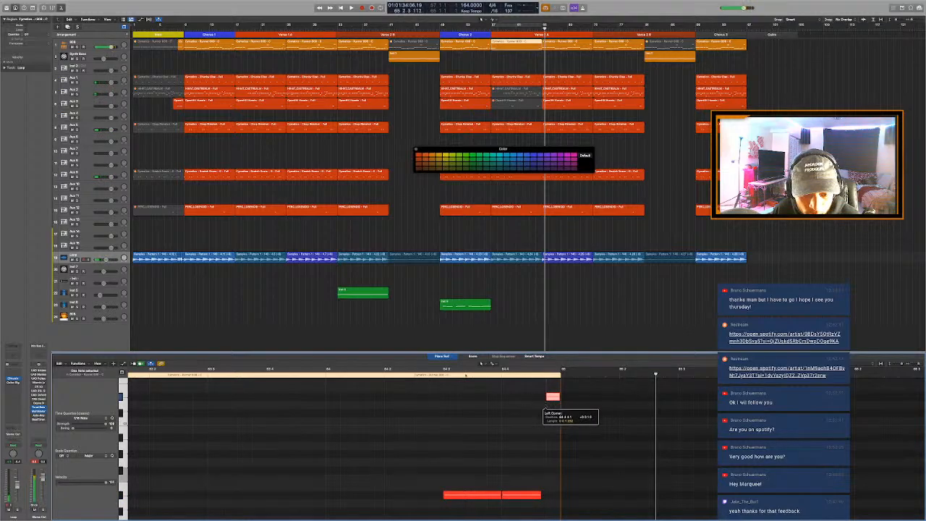
{"action": "left_click", "coordinate": [436, 374]}
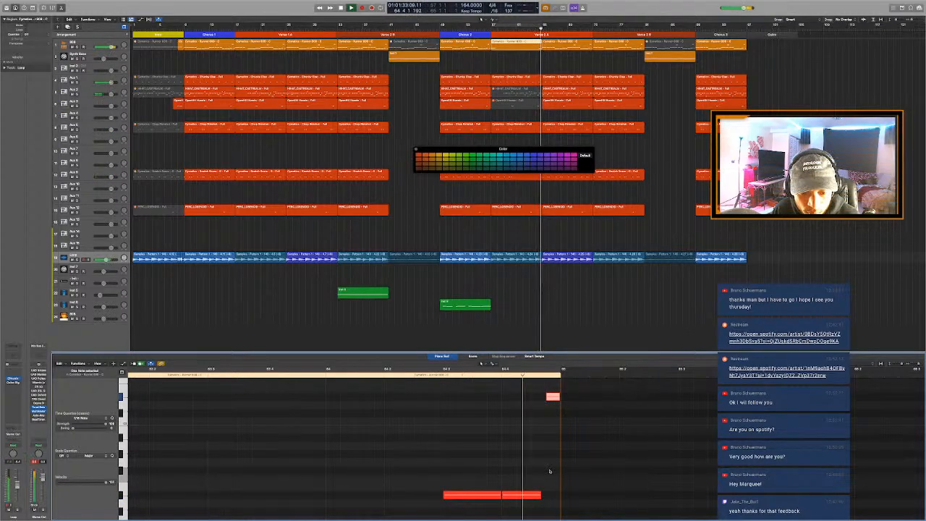
{"action": "key", "text": "super+Left"}
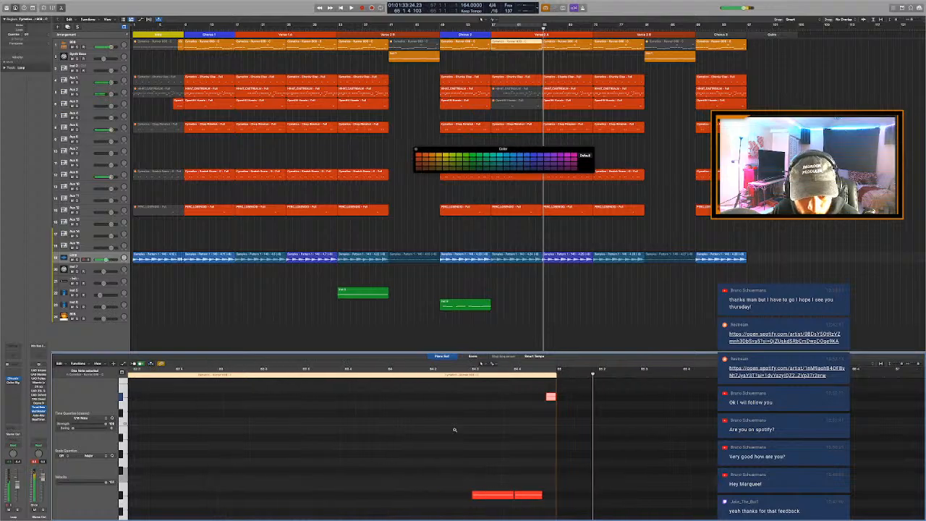
Move the three closing 808 notes two beats earlier so they start on beat 1 of bar 64, and play them
{"action": "scroll", "coordinate": [354, 381], "scroll_direction": "left", "scroll_amount": 4}
{"action": "left_click", "coordinate": [356, 375]}
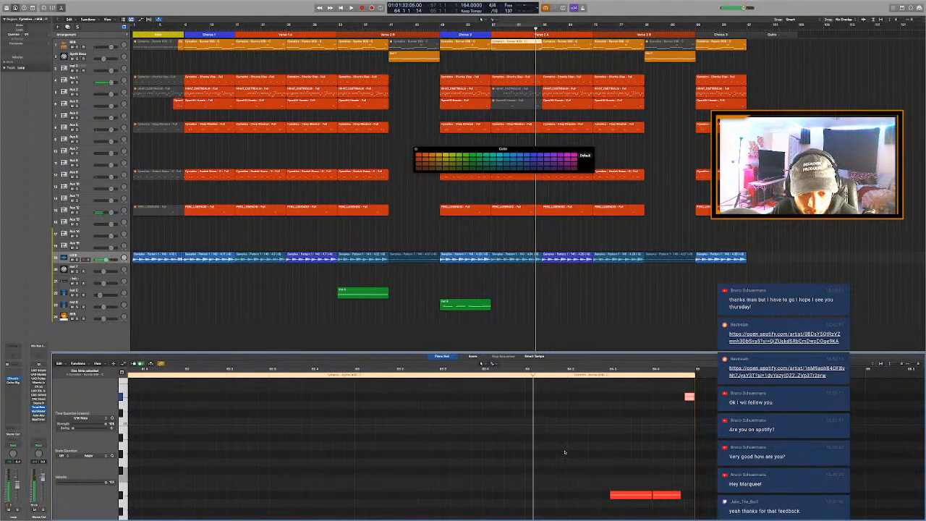
{"action": "key", "text": "shift+alt+Up"}
{"action": "left_click", "coordinate": [635, 464]}
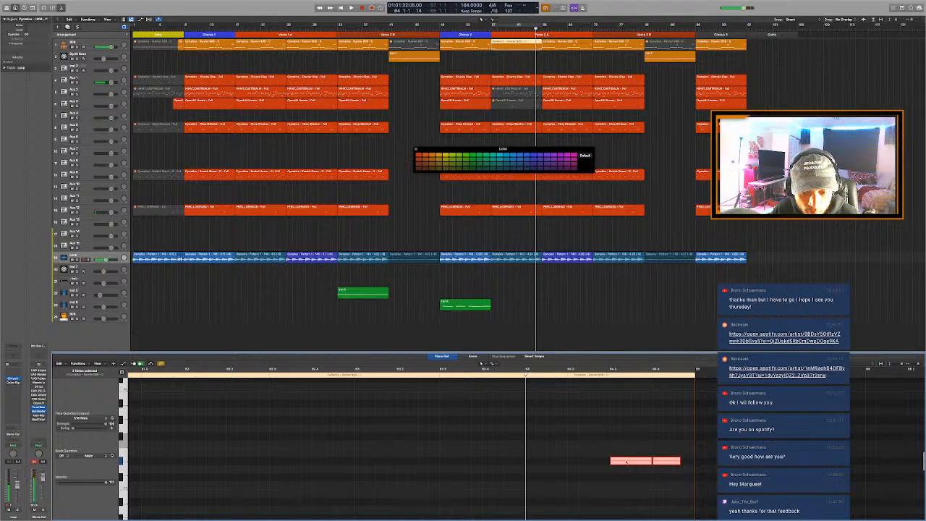
{"action": "scroll", "coordinate": [671, 428], "scroll_direction": "up", "scroll_amount": 2}
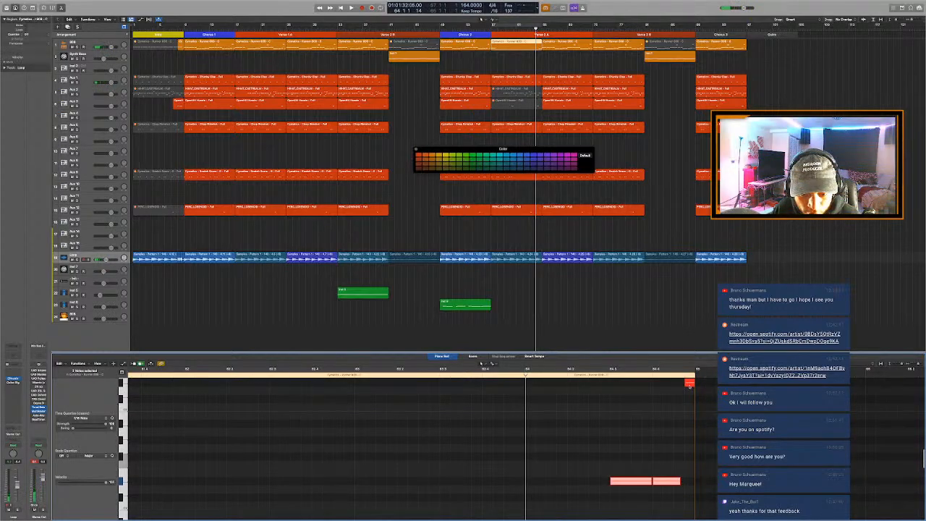
{"action": "left_click", "coordinate": [690, 383], "text": "shift"}
{"action": "left_click_drag", "start_coordinate": [630, 487], "coordinate": [544, 484]}
{"action": "key", "text": "space"}
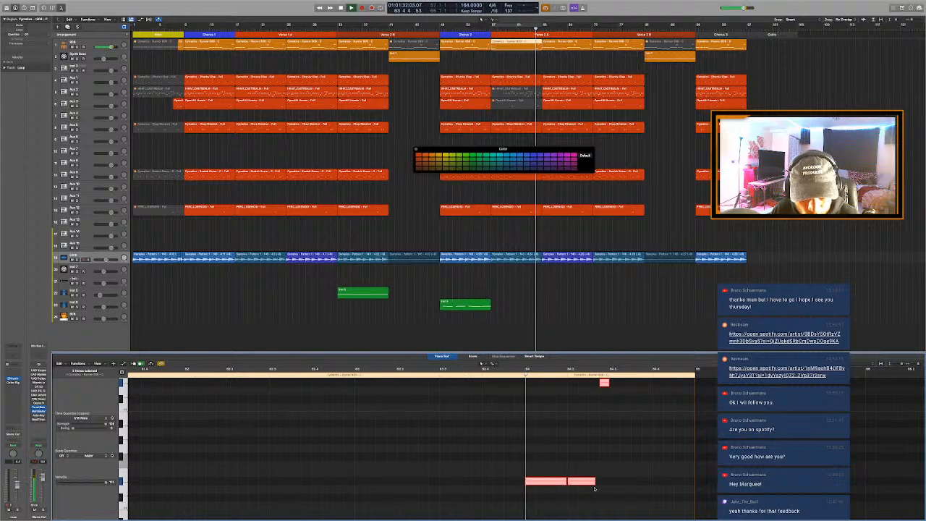
Move the high 808 note to beat 3 of bar 64 and extend the second low note to meet it
{"action": "left_click", "coordinate": [616, 487]}
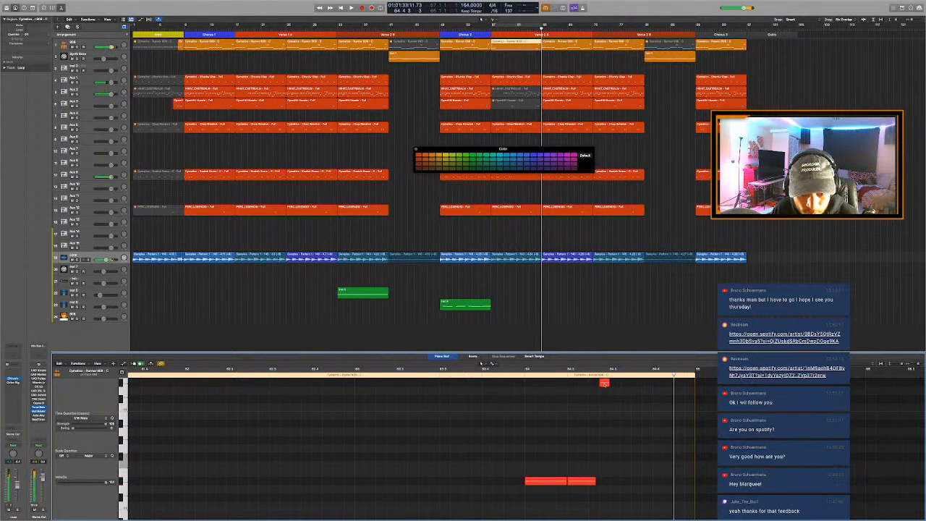
{"action": "left_click_drag", "start_coordinate": [604, 384], "coordinate": [615, 383]}
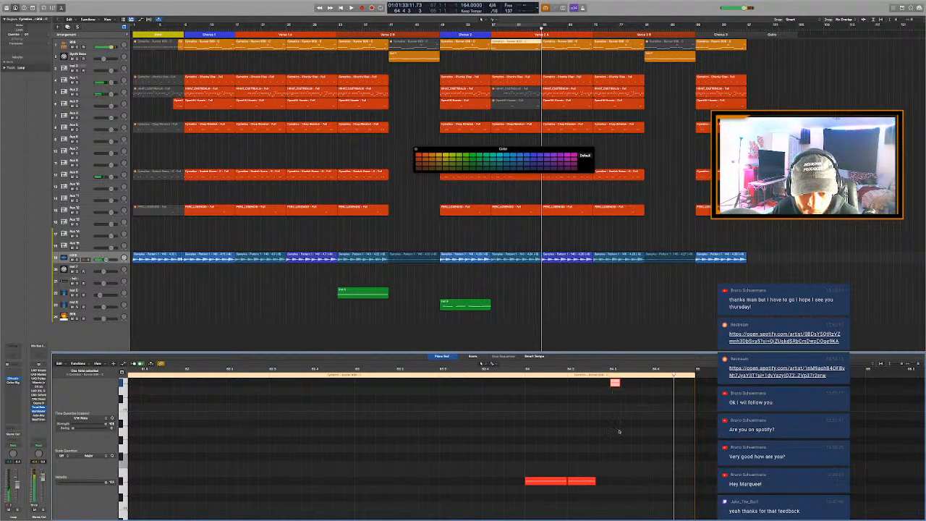
{"action": "left_click_drag", "start_coordinate": [594, 481], "coordinate": [614, 483]}
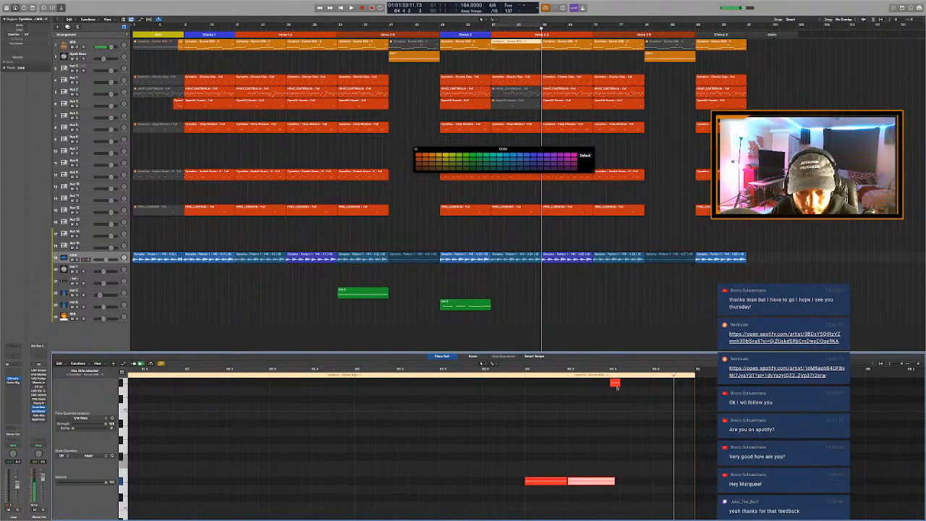
Lengthen the high 808 note on beat 3 of bar 64 to one beat and play the section from about bar 61
{"action": "left_click_drag", "start_coordinate": [616, 383], "coordinate": [697, 413]}
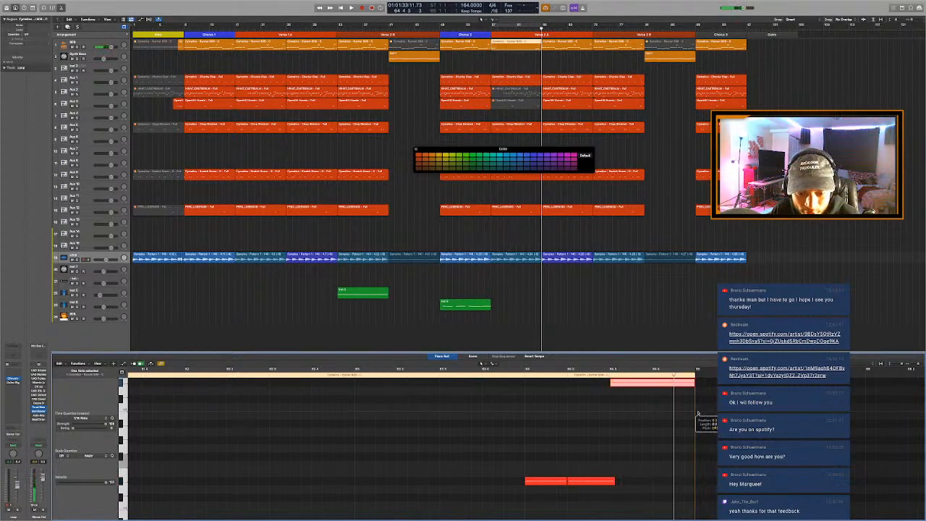
{"action": "left_click", "coordinate": [525, 374]}
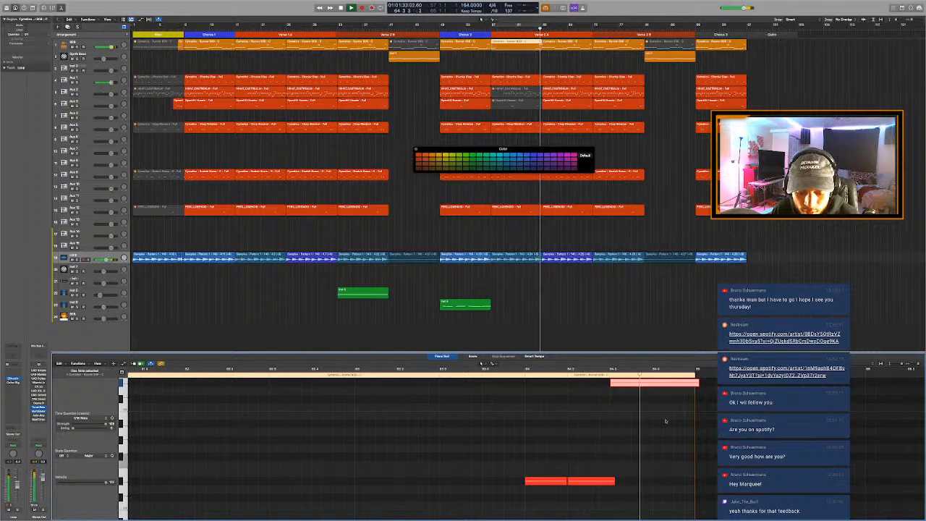
{"action": "left_click_drag", "start_coordinate": [698, 384], "coordinate": [652, 383]}
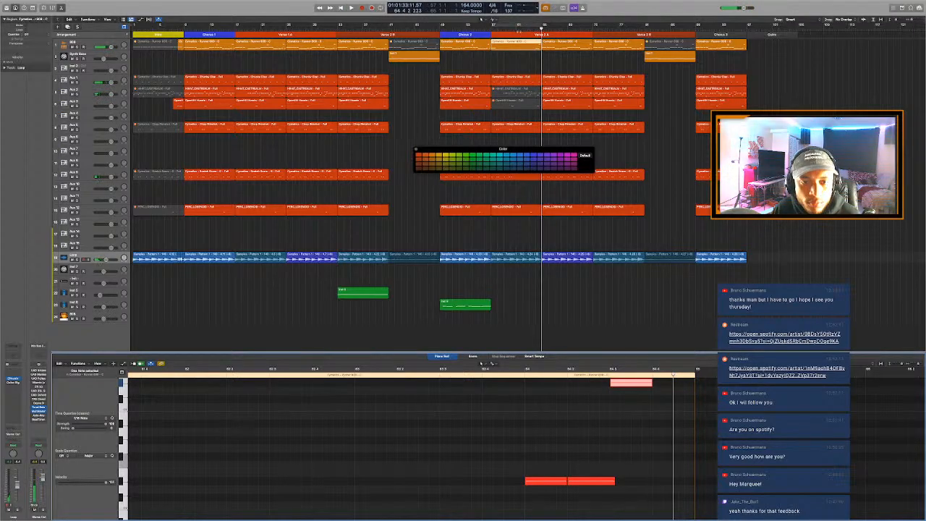
{"action": "left_click", "coordinate": [516, 30]}
{"action": "key", "text": "space"}
{"action": "key", "text": "alt+c"}
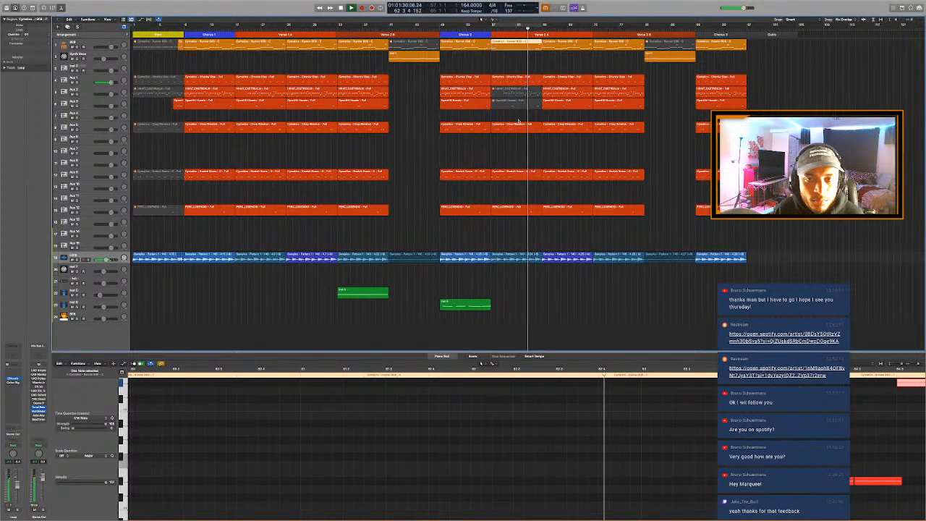
{"action": "key", "text": "alt+c"}
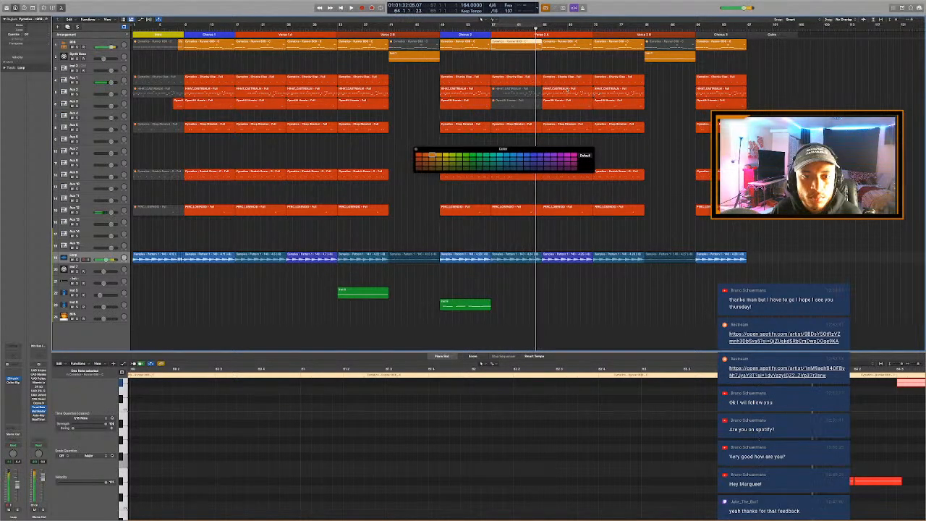
Extend the short open hi-hat region in the intro back past bar 7, split it at bar 7 and remove the piece before it
{"action": "key", "text": "super+Left"}
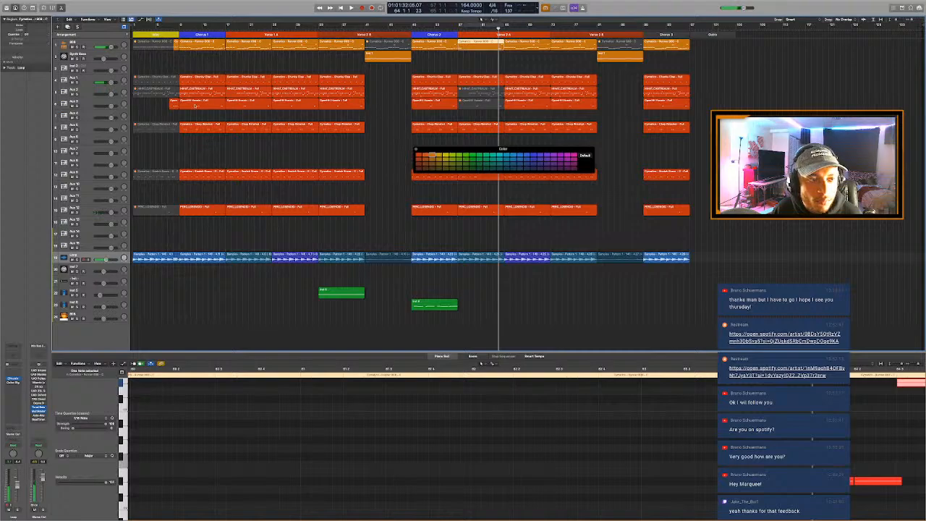
{"action": "left_click_drag", "start_coordinate": [170, 107], "coordinate": [167, 107]}
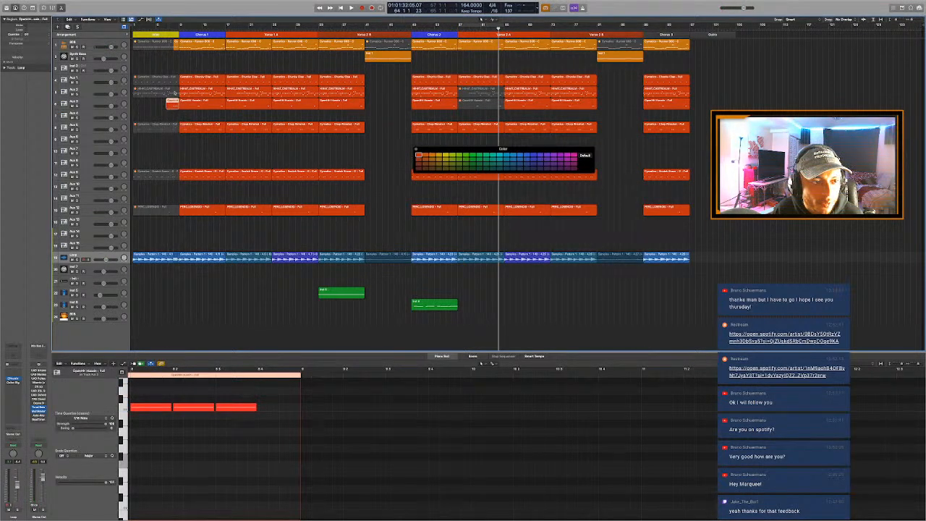
{"action": "left_click", "coordinate": [167, 27]}
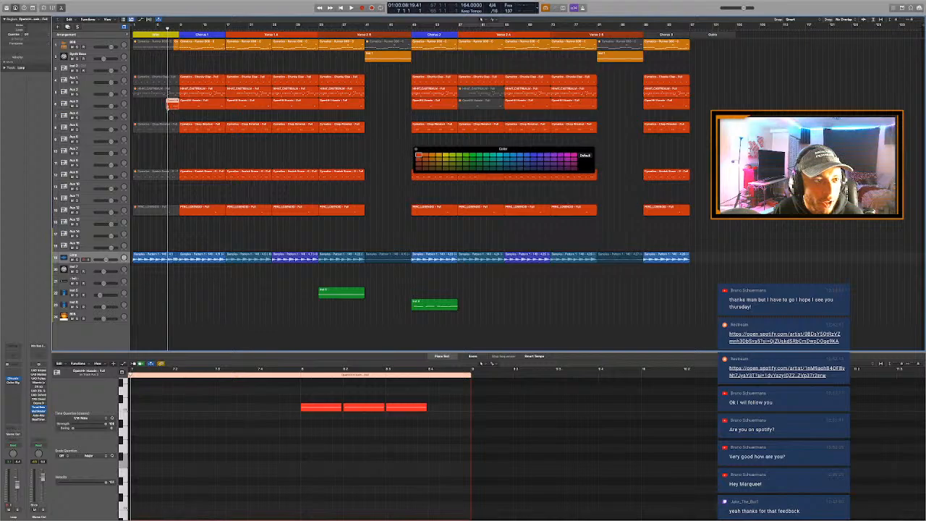
{"action": "left_click_drag", "start_coordinate": [167, 106], "coordinate": [167, 106]}
{"action": "key", "text": "super+t"}
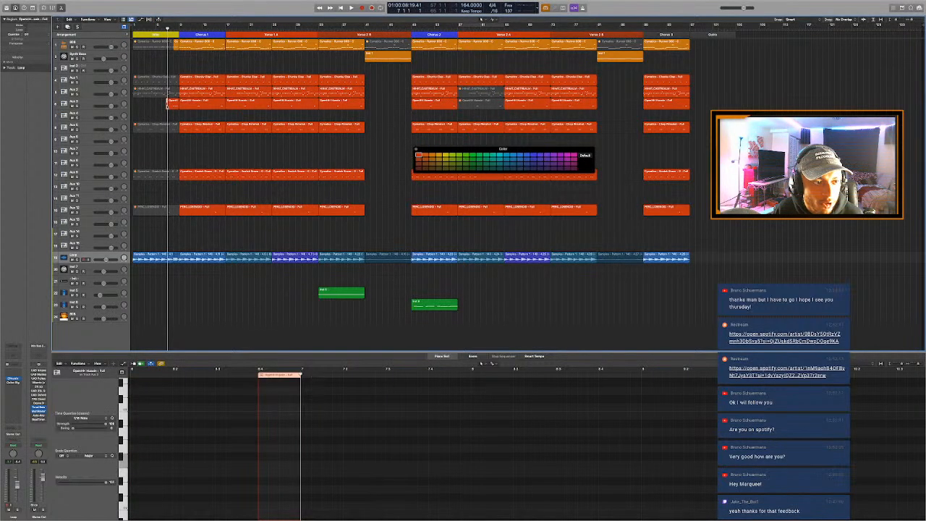
{"action": "key", "text": "Delete"}
{"action": "left_click", "coordinate": [172, 107]}
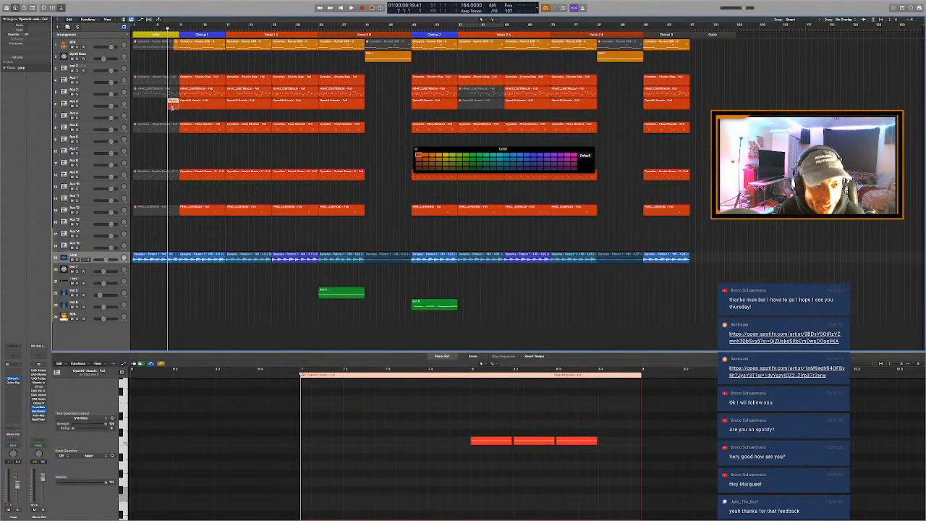
Replace the muted open hi-hat region in Verse 2 A with a copy of the intro's two-bar open hi-hat region at bar 63
{"action": "key", "text": "super+Right"}
{"action": "key", "text": "super+Right"}
{"action": "key", "text": "super+Right"}
{"action": "key", "text": "super+Right"}
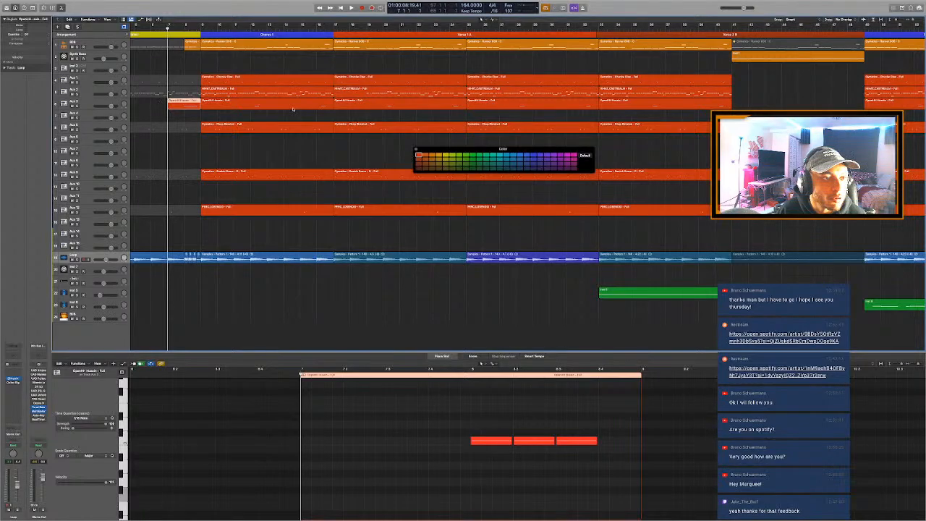
{"action": "scroll", "coordinate": [293, 110], "scroll_direction": "right", "scroll_amount": 10}
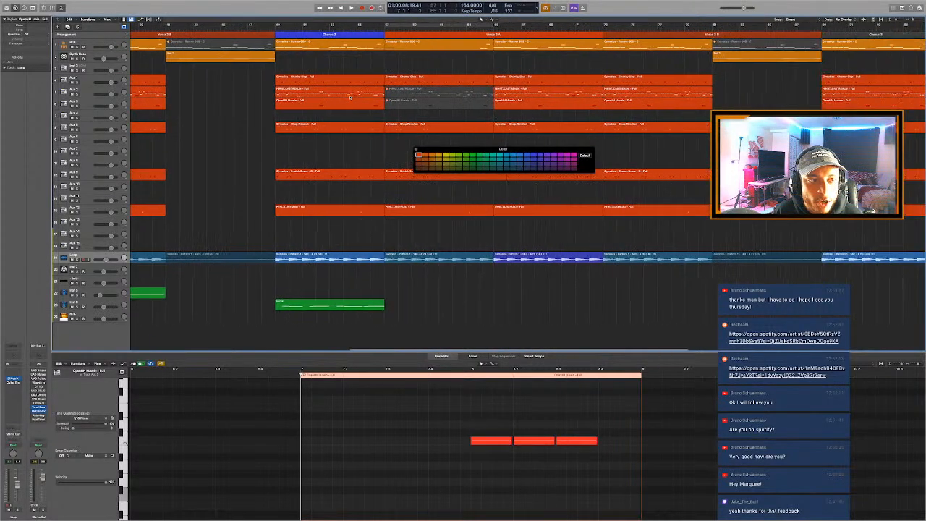
{"action": "scroll", "coordinate": [361, 73], "scroll_direction": "left", "scroll_amount": 10}
{"action": "scroll", "coordinate": [384, 49], "scroll_direction": "left", "scroll_amount": 1}
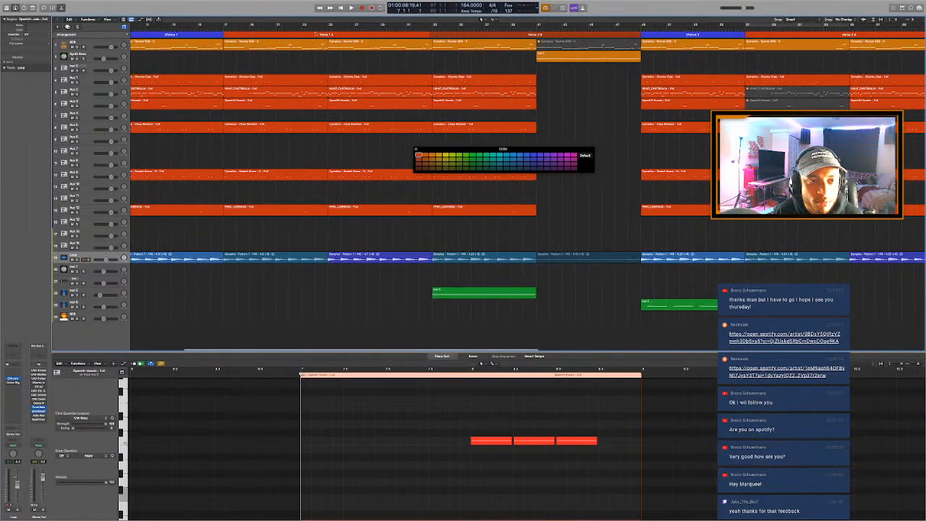
{"action": "left_click", "coordinate": [314, 28]}
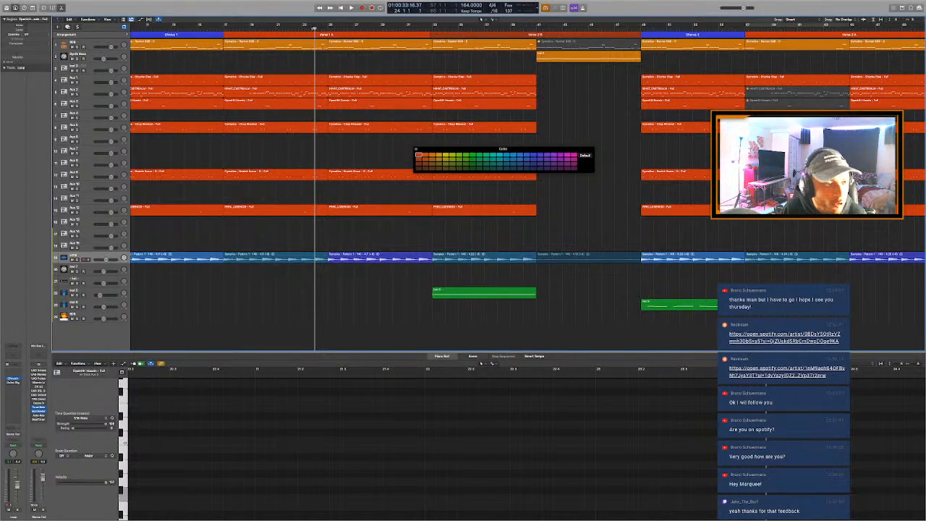
{"action": "left_click", "coordinate": [118, 102]}
{"action": "scroll", "coordinate": [360, 117], "scroll_direction": "right", "scroll_amount": 10}
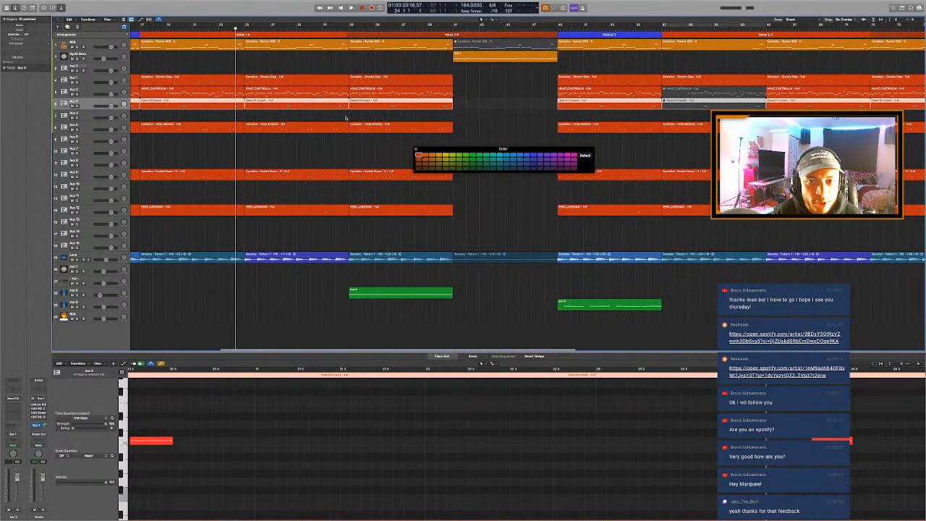
{"action": "scroll", "coordinate": [556, 31], "scroll_direction": "right", "scroll_amount": 1}
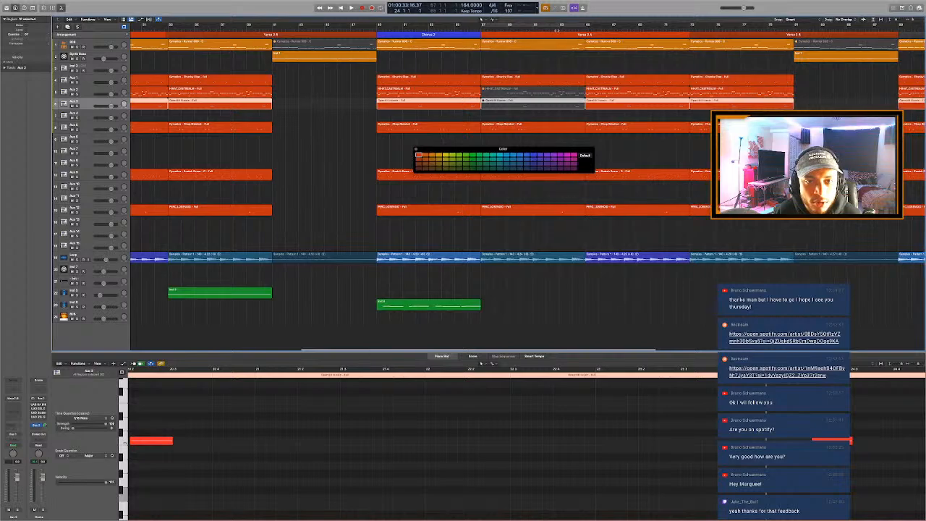
{"action": "left_click", "coordinate": [560, 29]}
{"action": "left_click", "coordinate": [565, 106]}
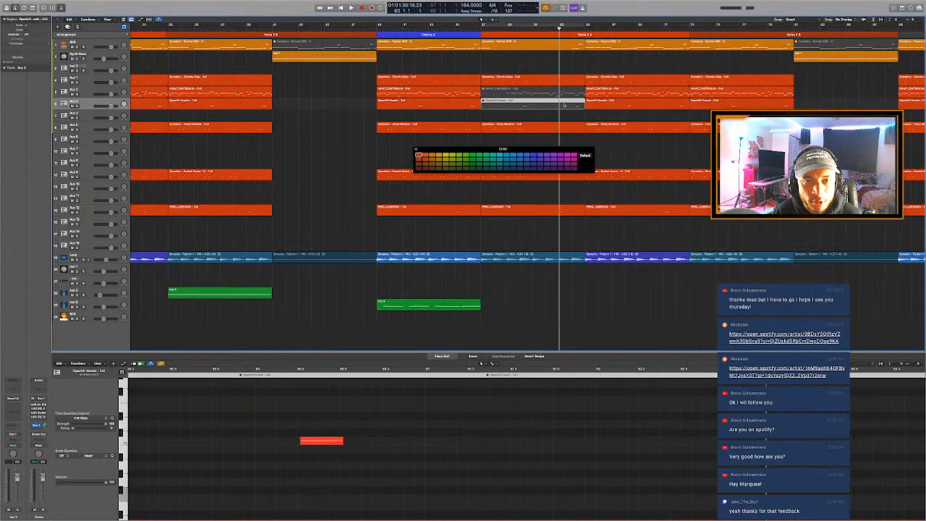
{"action": "key", "text": "Delete"}
{"action": "key", "text": "super+v"}
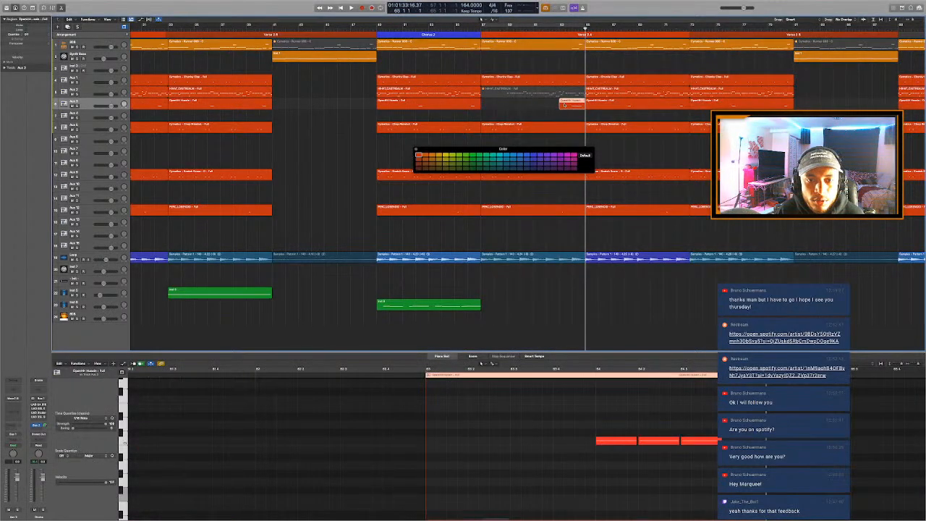
Play from the middle of bar 62 to hear the pasted open hi-hat leading into bar 65
{"action": "left_click", "coordinate": [552, 31]}
{"action": "key", "text": "space"}
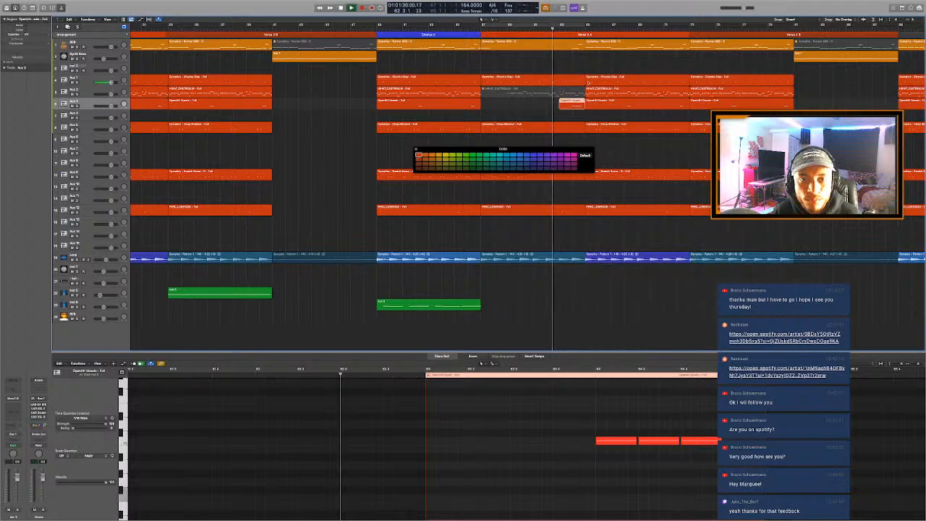
{"action": "key", "text": "alt+c"}
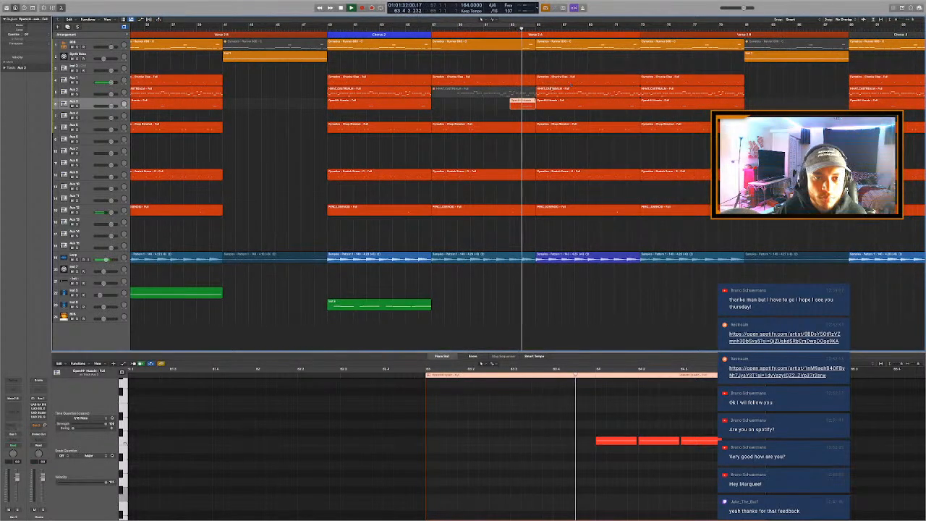
{"action": "key", "text": "space"}
Mute the percussion region in the first half of Verse 2 A and play again from the middle of bar 62
{"action": "left_click", "coordinate": [508, 211]}
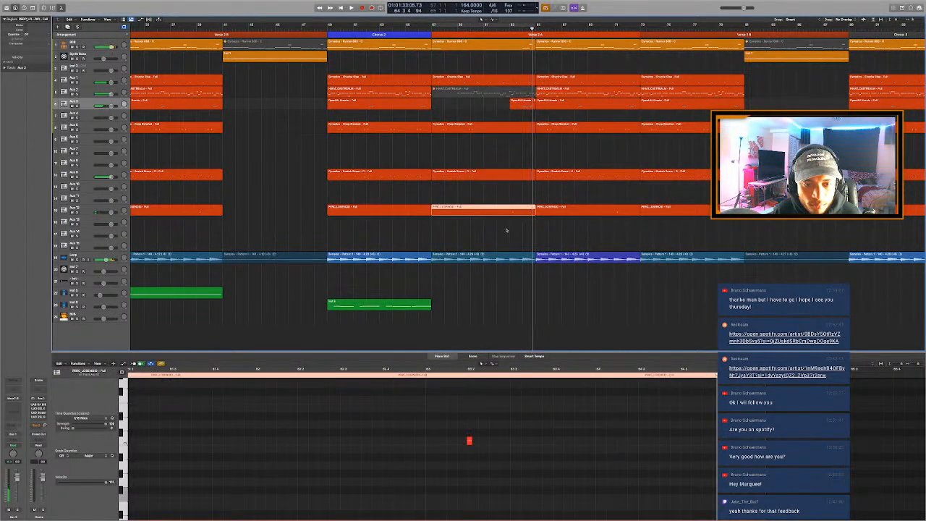
{"action": "key", "text": "ctrl+m"}
{"action": "left_click", "coordinate": [503, 29]}
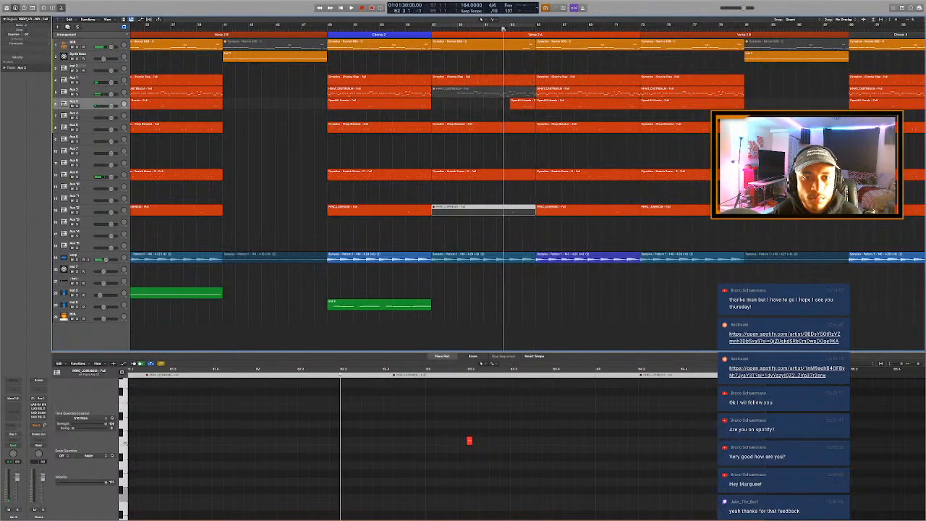
{"action": "key", "text": "space"}
Try muting the last clap note in the first half of Verse 2 A and play the transition into bar 65
{"action": "left_click", "coordinate": [519, 81]}
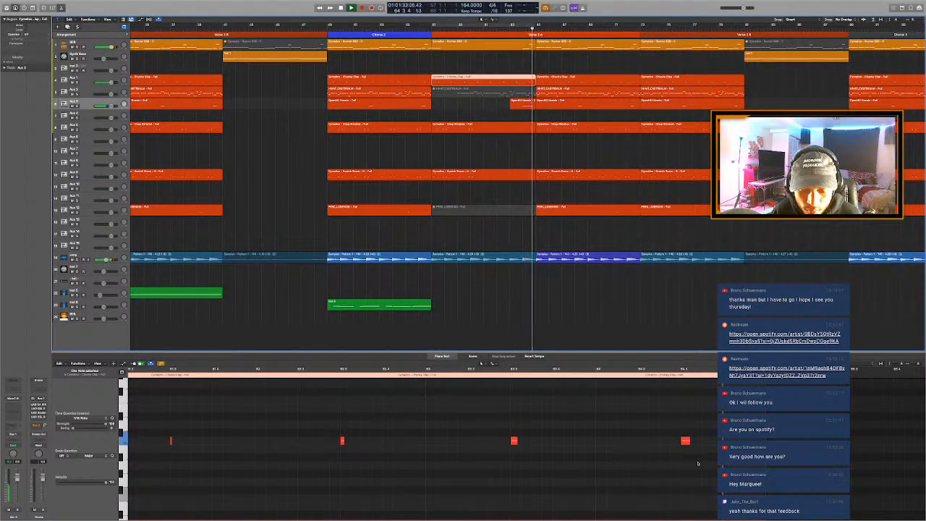
{"action": "left_click_drag", "start_coordinate": [698, 463], "coordinate": [670, 423]}
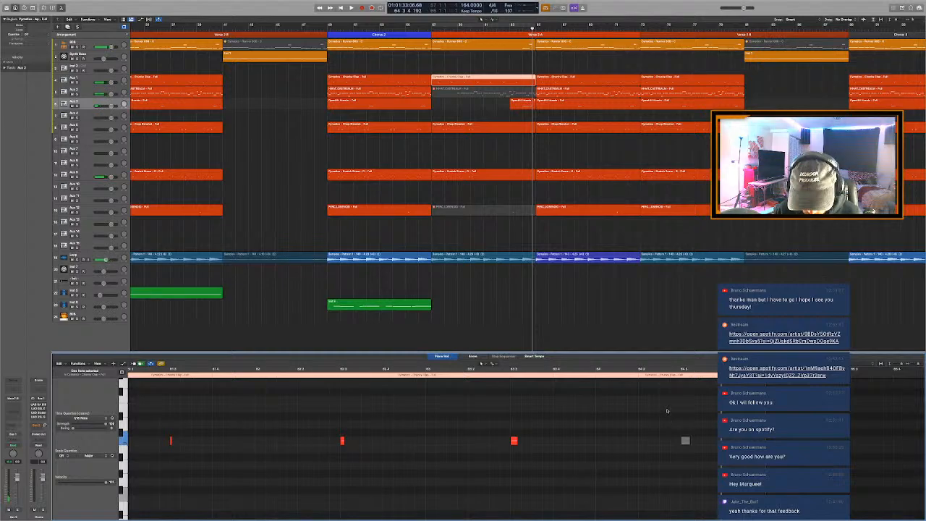
{"action": "left_click", "coordinate": [521, 371]}
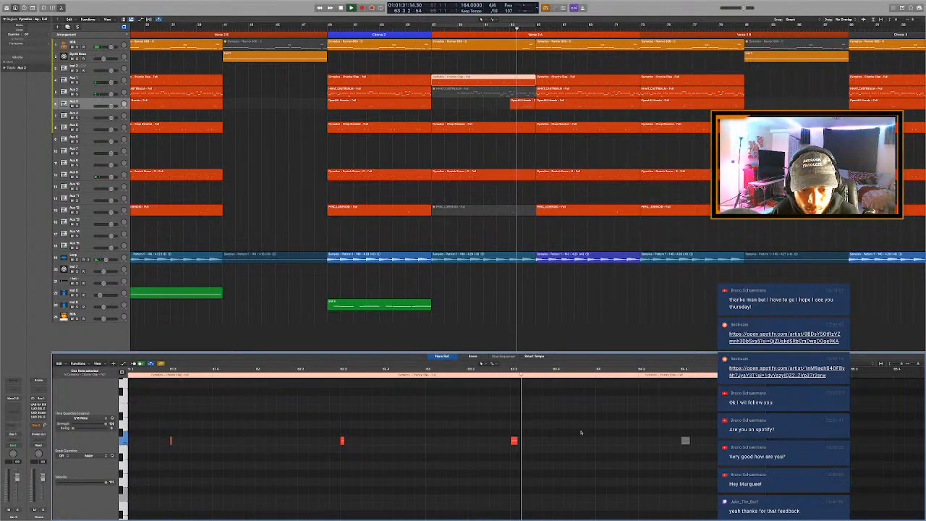
{"action": "key", "text": "space"}
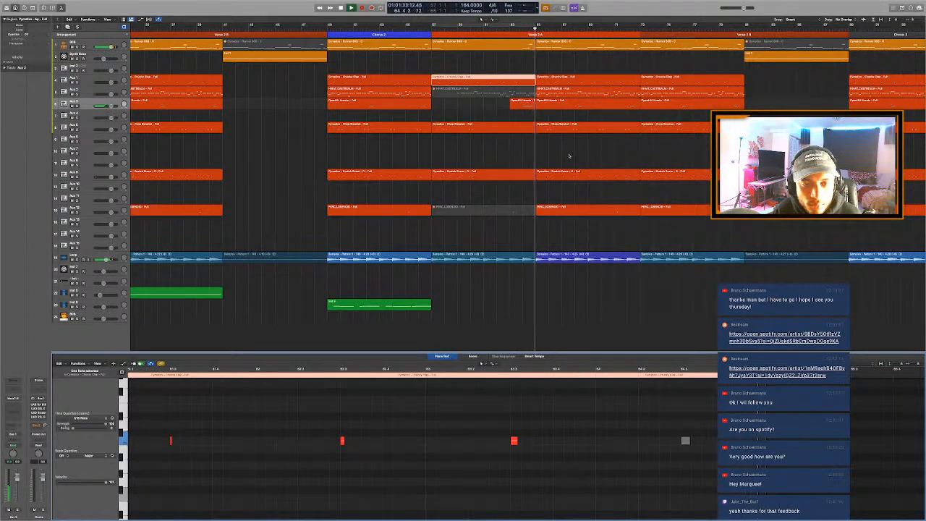
{"action": "key", "text": "space"}
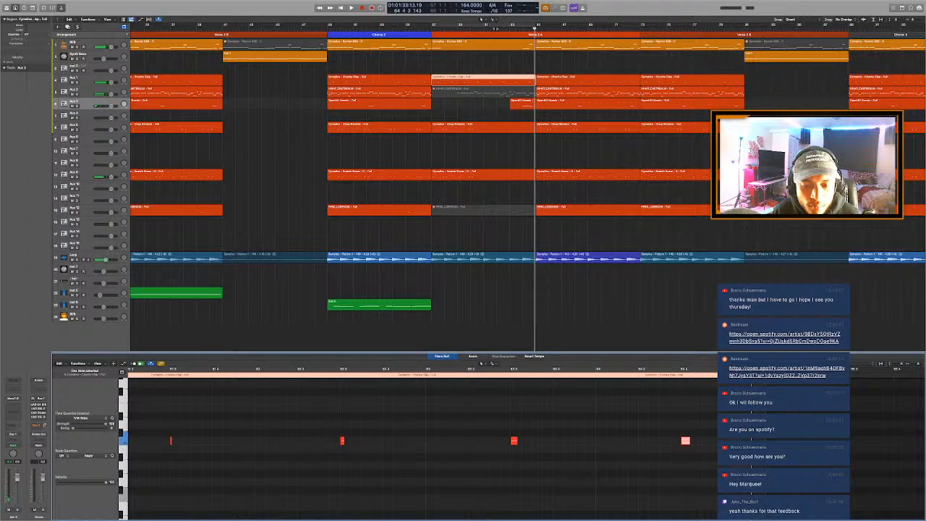
Mute the last four rimshot notes before bar 65 in Verse 2 A and select the rimshot track
{"action": "key", "text": "space"}
{"action": "left_click", "coordinate": [510, 127]}
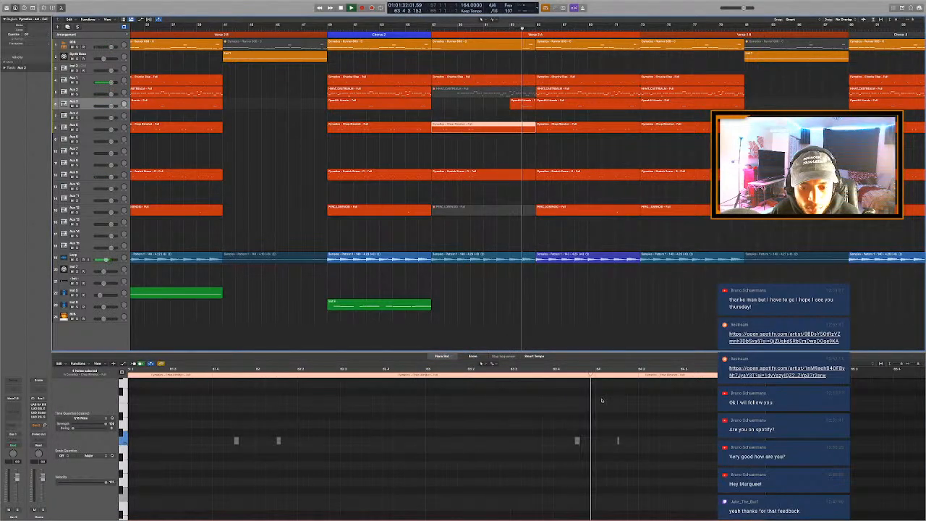
{"action": "key", "text": "space"}
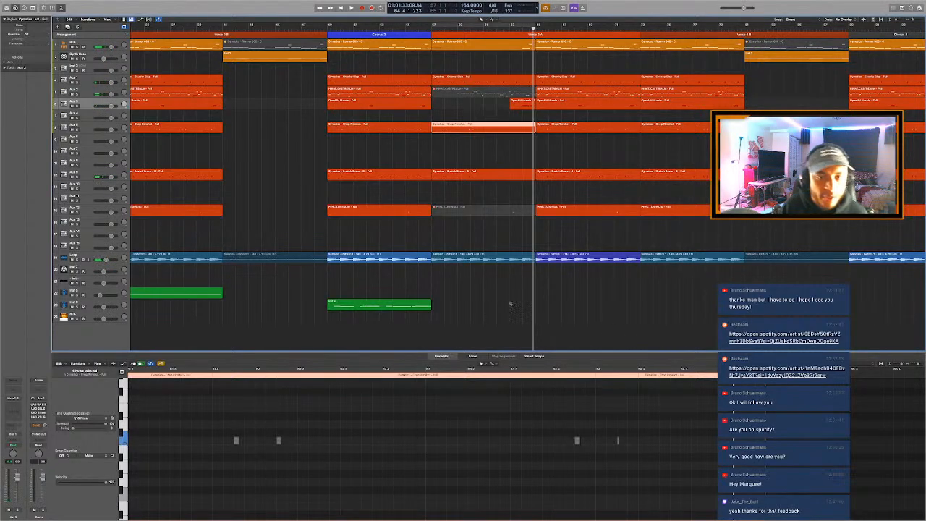
{"action": "left_click", "coordinate": [76, 123]}
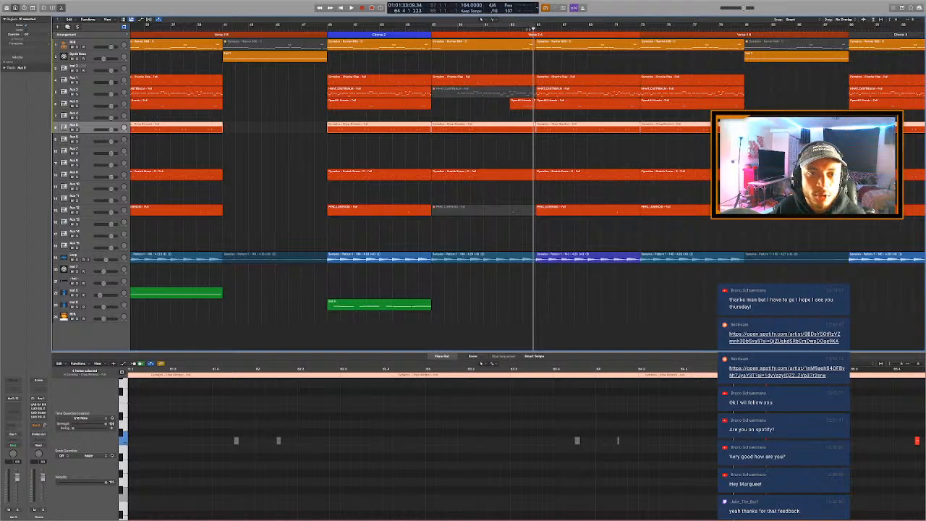
Try recording a rimshot fill leading into bar 65 with all the track's regions selected, and undo the take
{"action": "left_click", "coordinate": [518, 31]}
{"action": "key", "text": "space"}
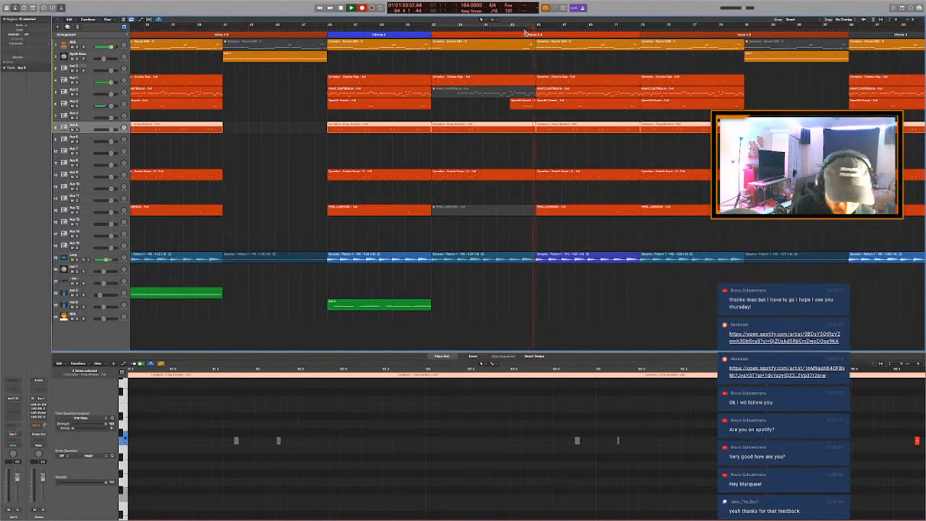
{"action": "key", "text": "space"}
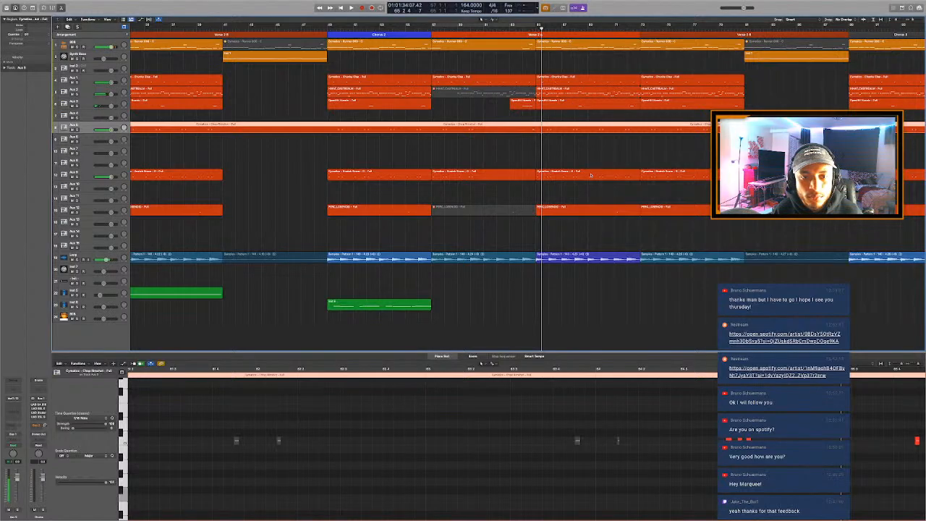
{"action": "key", "text": "super+z"}
Record a three-note rimshot fill on beat 4 of bar 64 into the first Verse 2 A region
{"action": "left_click", "coordinate": [513, 30]}
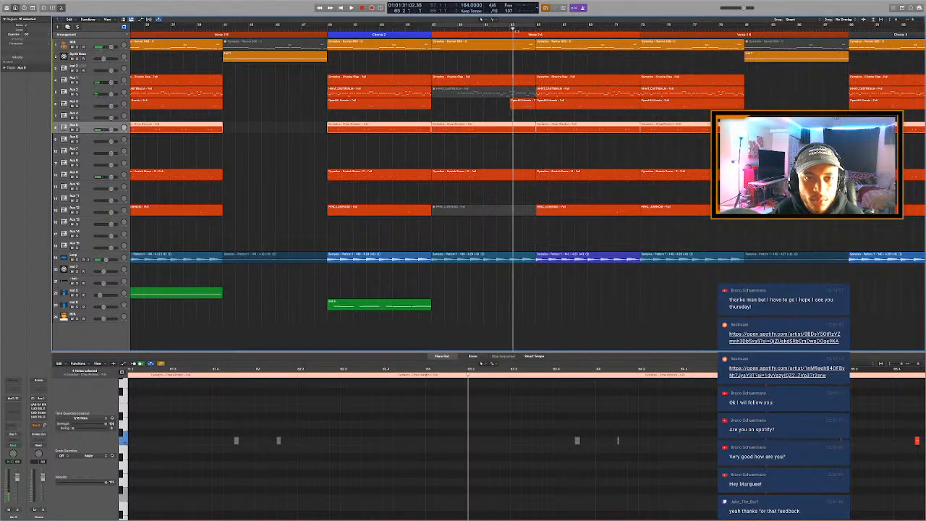
{"action": "key", "text": "r"}
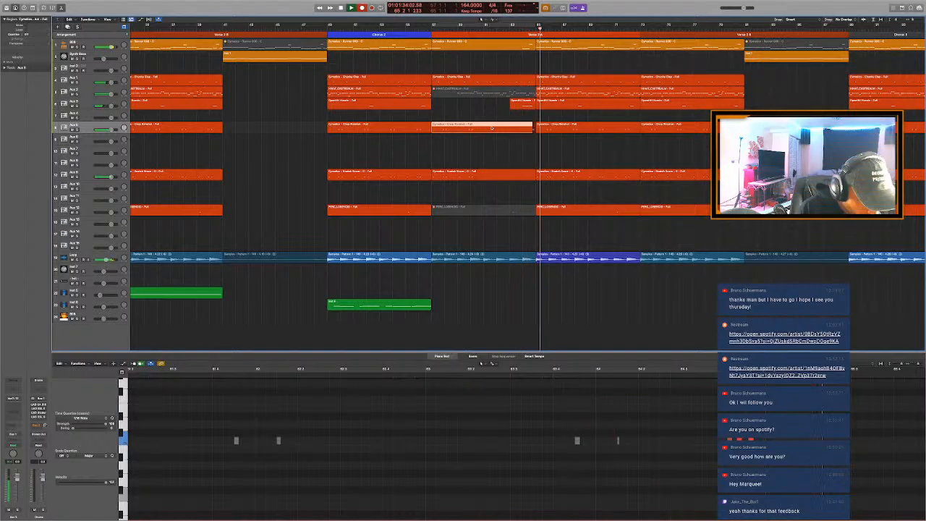
{"action": "key", "text": "space"}
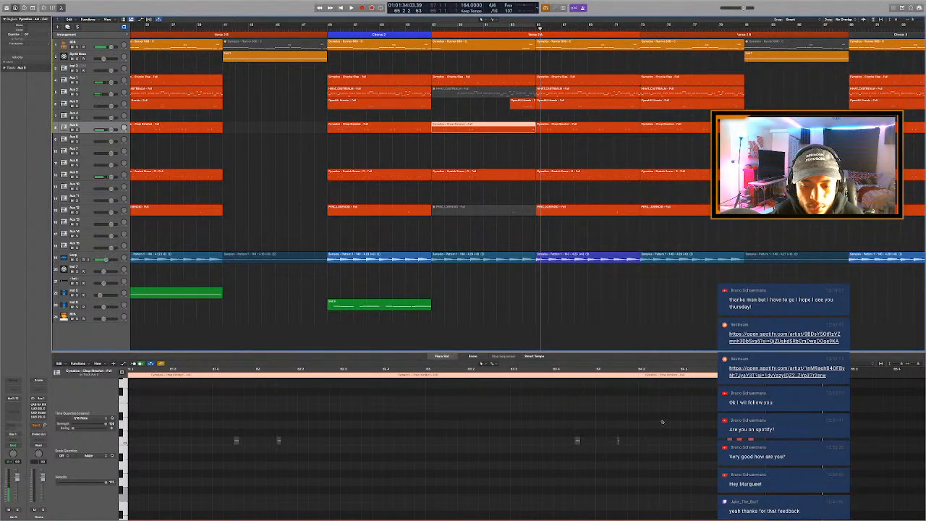
Quantize the three recorded rimshot notes to 1/16 notes and play the fill into bar 65
{"action": "left_click_drag", "start_coordinate": [667, 421], "coordinate": [807, 470]}
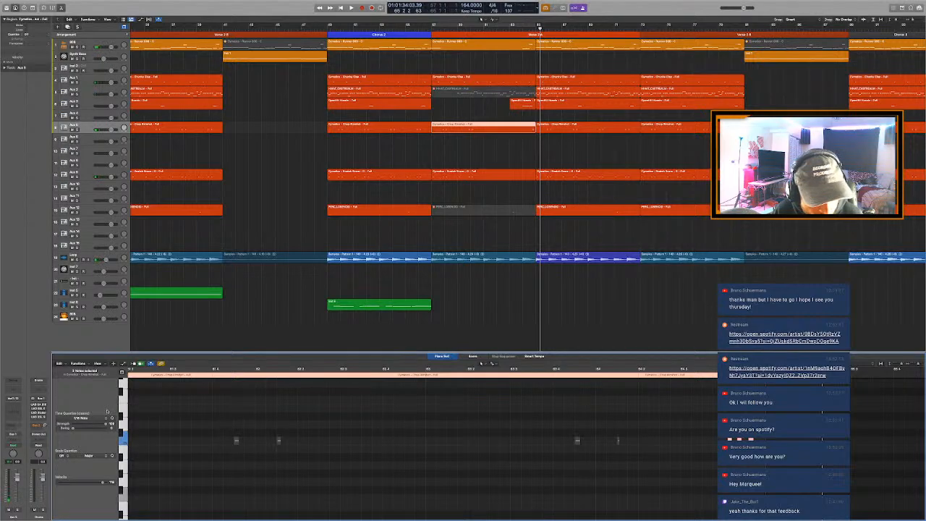
{"action": "left_click", "coordinate": [518, 374]}
{"action": "key", "text": "space"}
{"action": "scroll", "coordinate": [519, 389], "scroll_direction": "down", "scroll_amount": 3}
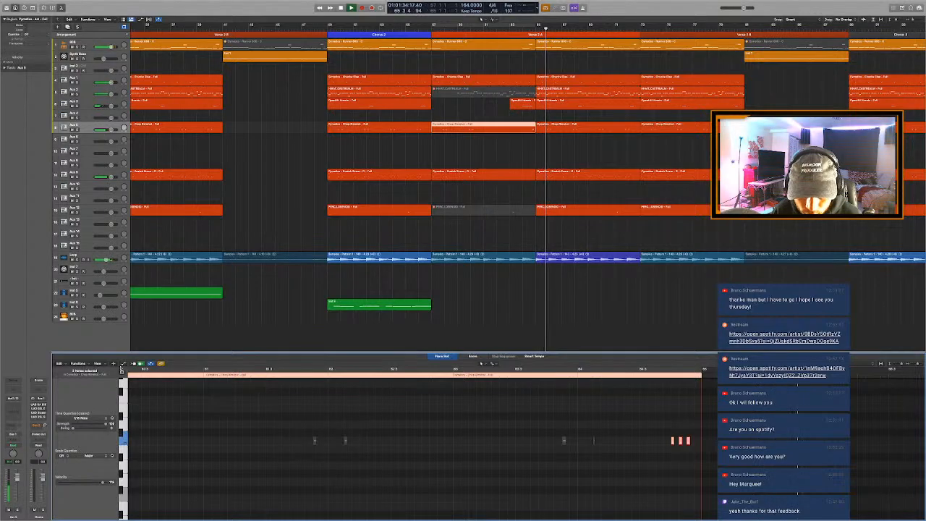
{"action": "key", "text": "space"}
Lower the velocities of the first two rimshot fill notes so the fill builds up, and play it with the note editor closed
{"action": "key", "text": "a"}
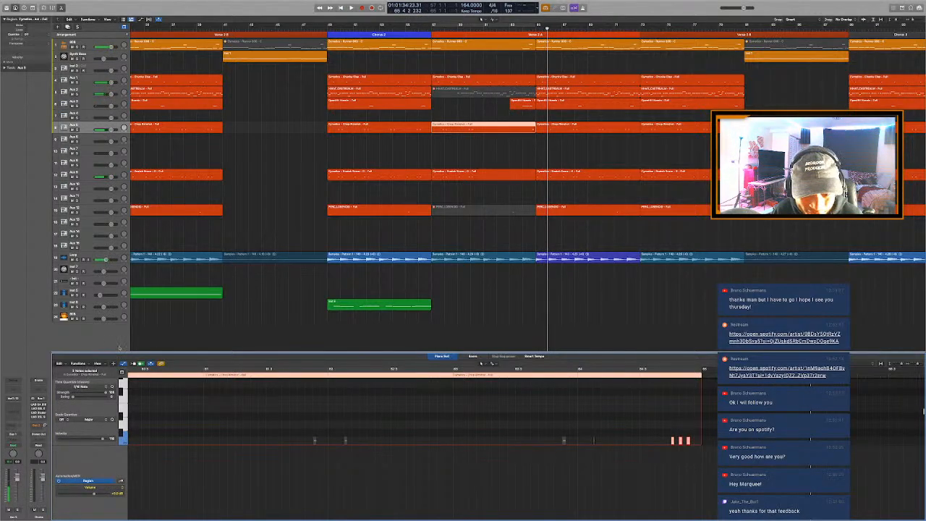
{"action": "key", "text": "a"}
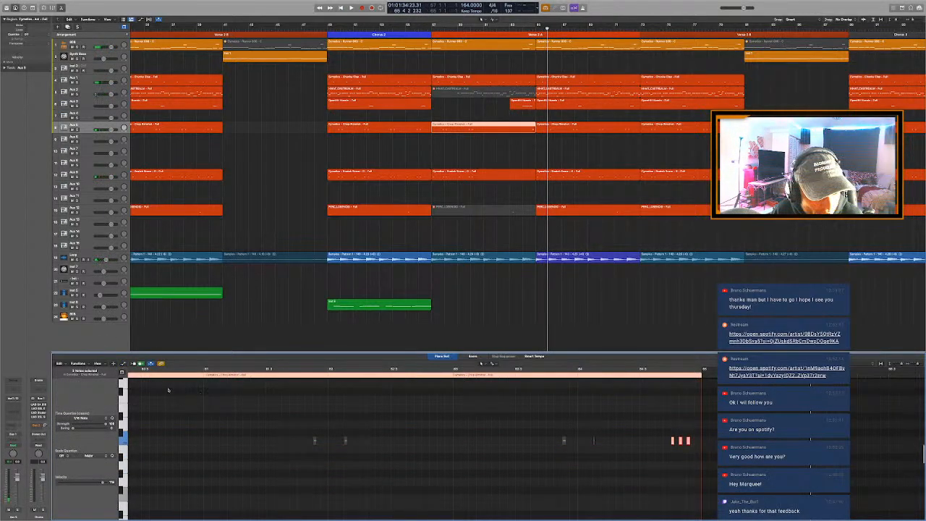
{"action": "key", "text": "a"}
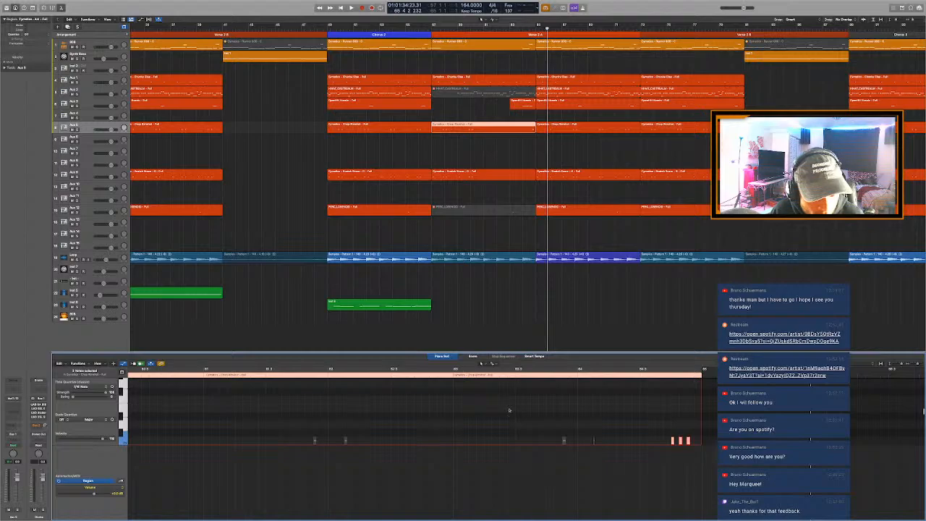
{"action": "left_click", "coordinate": [592, 414]}
{"action": "left_click", "coordinate": [680, 442]}
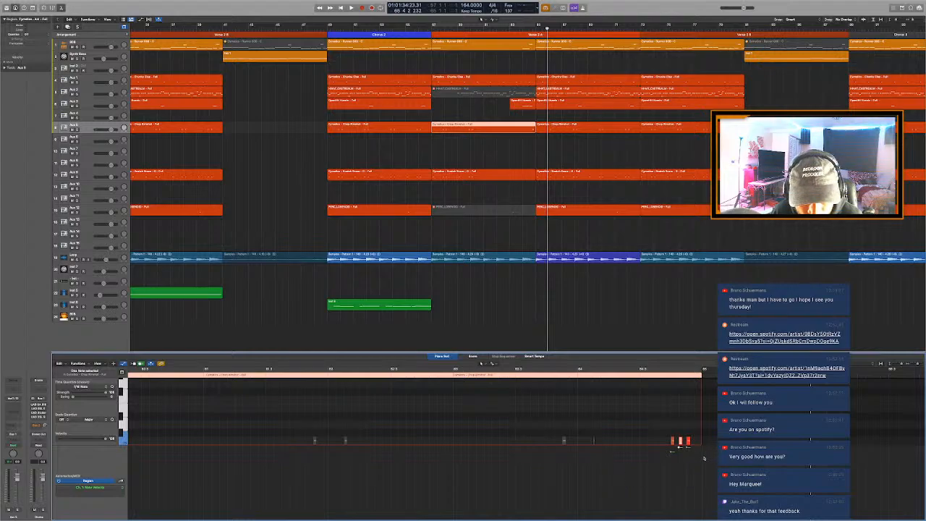
{"action": "left_click_drag", "start_coordinate": [672, 453], "coordinate": [680, 458]}
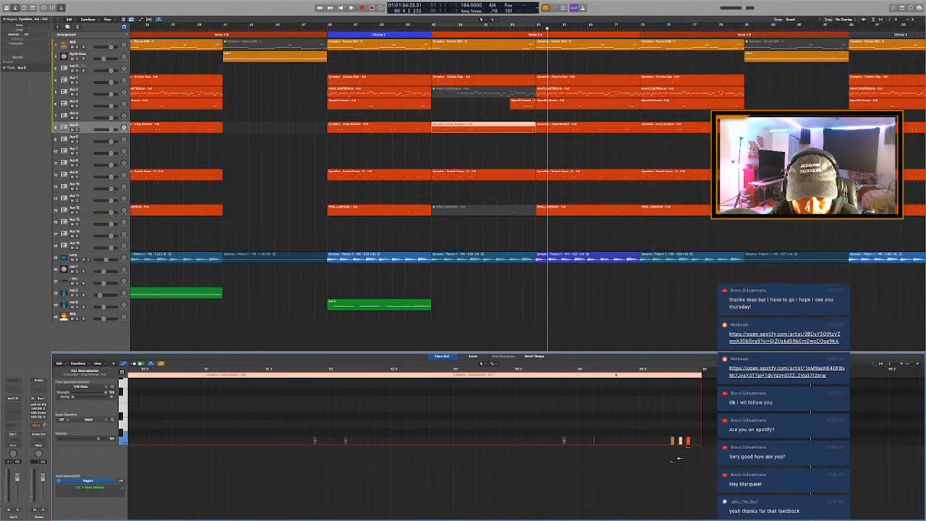
{"action": "key", "text": "space"}
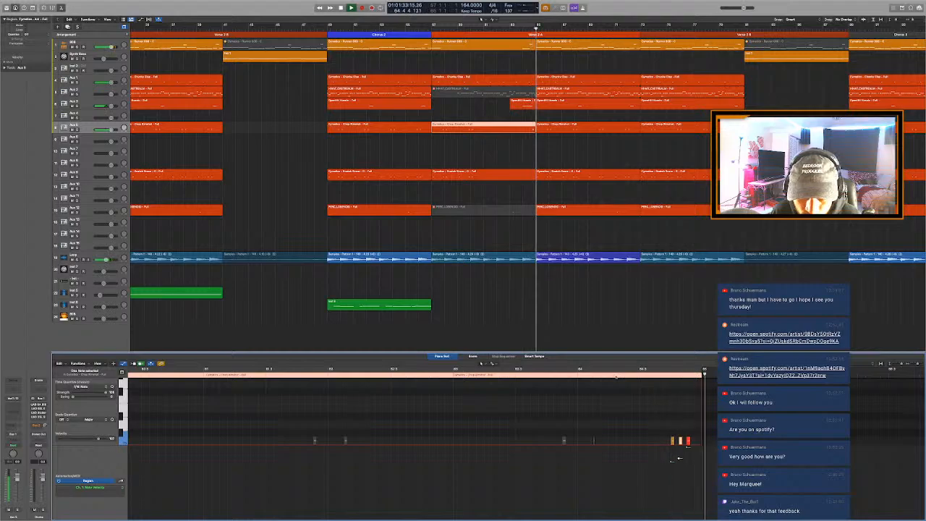
{"action": "key", "text": "e"}
{"action": "key", "text": "space"}
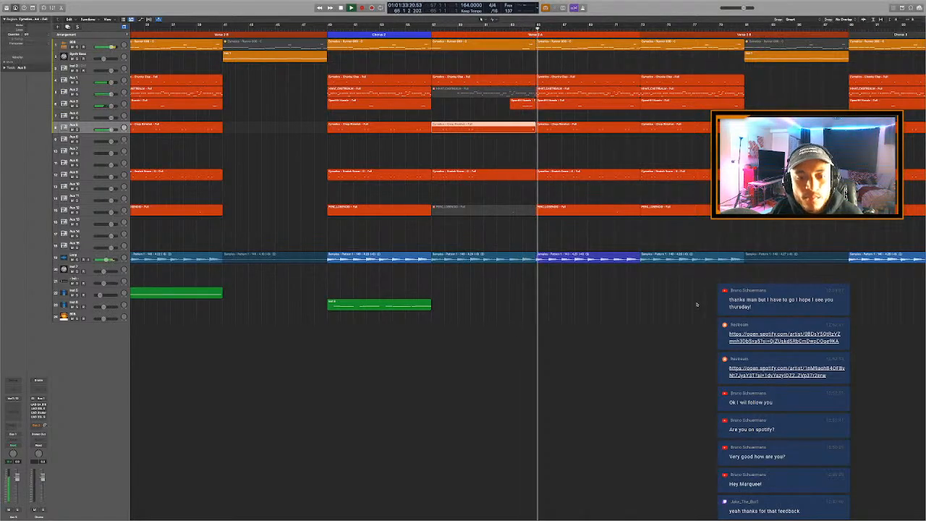
Split the sample loop in the first half of Verse 2 A at bar 64
{"action": "left_click", "coordinate": [522, 28]}
{"action": "left_click", "coordinate": [521, 261], "text": "super"}
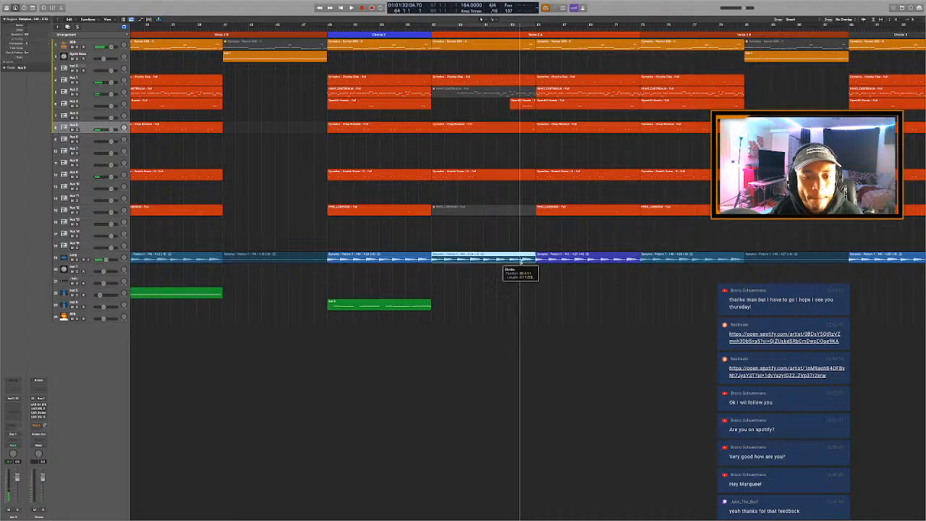
{"action": "key", "text": "super+Right"}
{"action": "key", "text": "super+Right"}
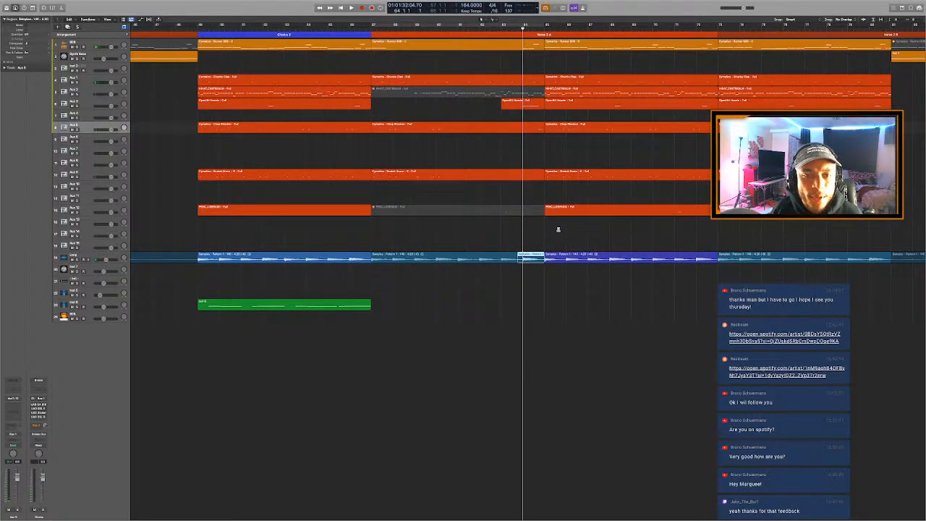
{"action": "left_click", "coordinate": [524, 253]}
{"action": "left_click", "coordinate": [523, 262], "text": "super"}
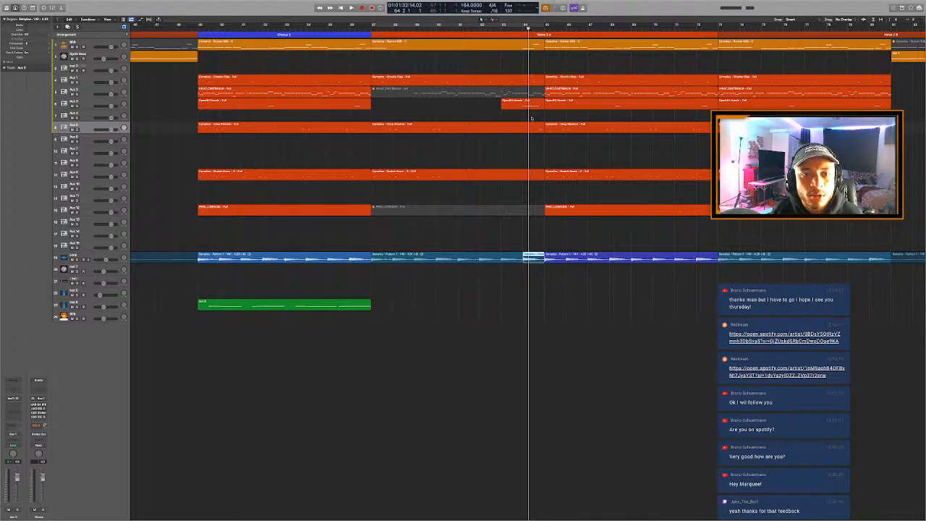
Split the bar 64 sample piece at beat 2, repeat the one-beat slice up to bar 65, and play the stutter
{"action": "left_click", "coordinate": [528, 261], "text": "super"}
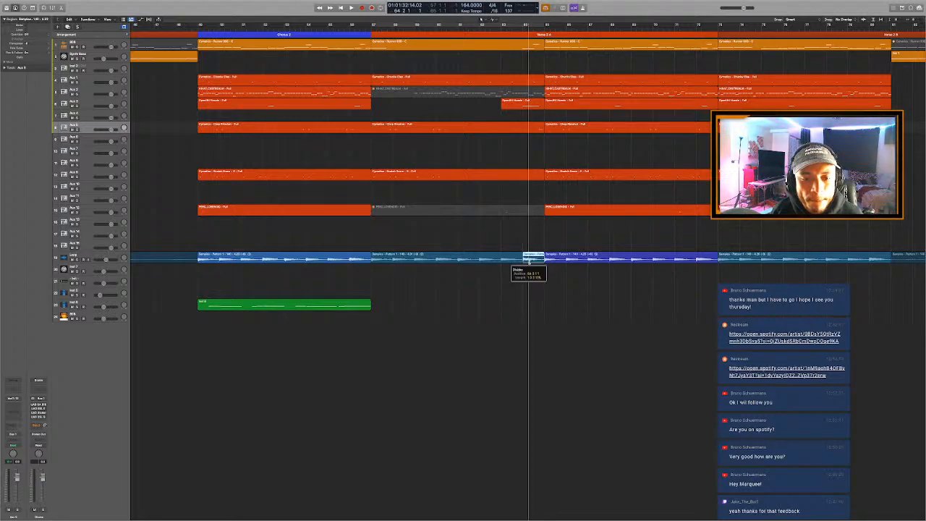
{"action": "left_click", "coordinate": [527, 261]}
{"action": "key", "text": "super+r"}
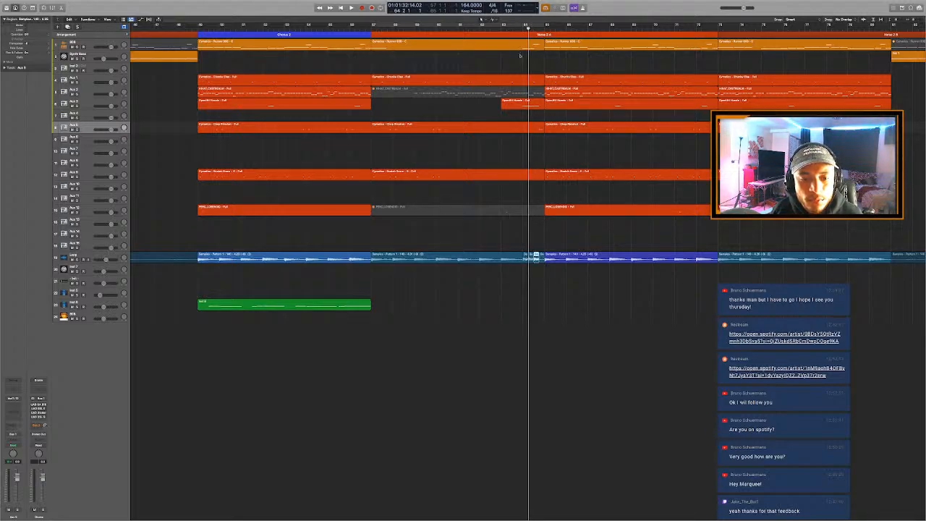
{"action": "left_click", "coordinate": [510, 27]}
{"action": "key", "text": "space"}
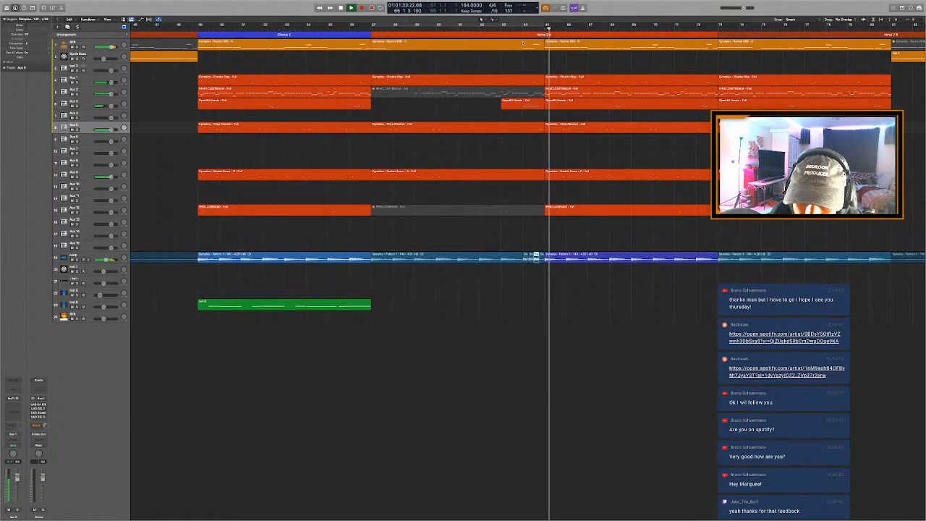
Rename the clap track as Clap and the hi-hat track as Closed Hi-Hat, and stop playback
{"action": "key", "text": "super+Left"}
{"action": "key", "text": "super+Left"}
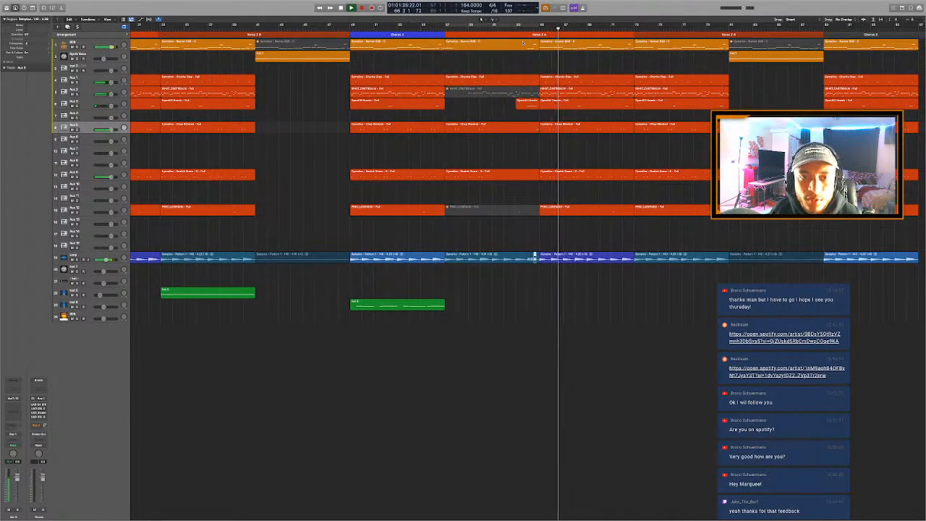
{"action": "key", "text": "super+Right"}
{"action": "key", "text": "super+Right"}
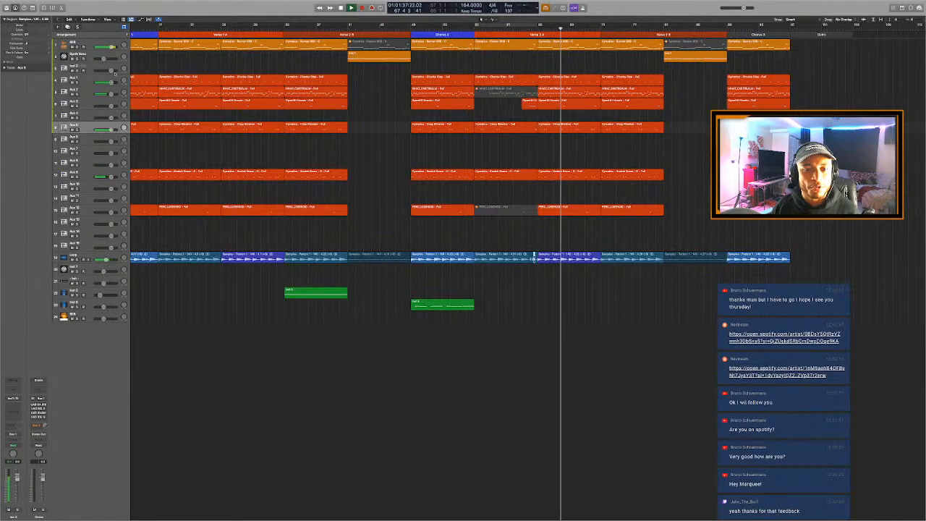
{"action": "double_click", "coordinate": [74, 78]}
{"action": "type", "text": "C"}
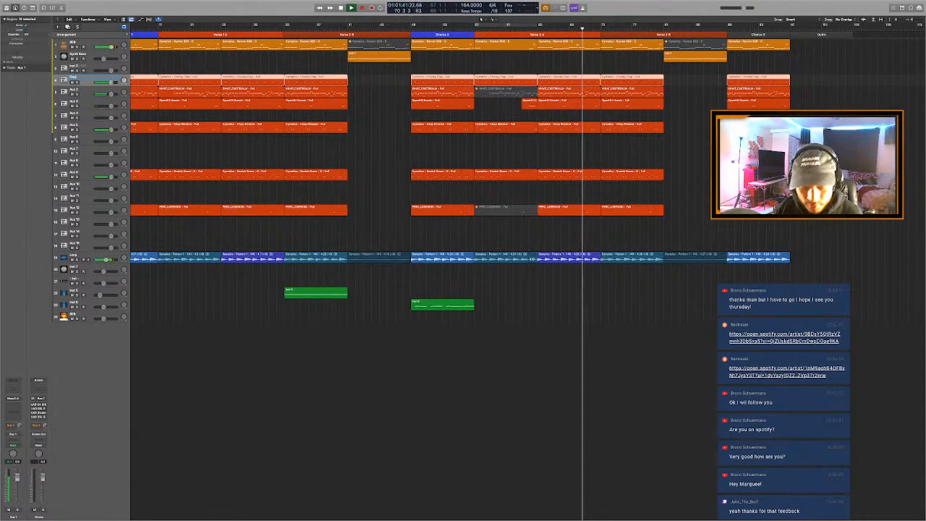
{"action": "left_click", "coordinate": [87, 89]}
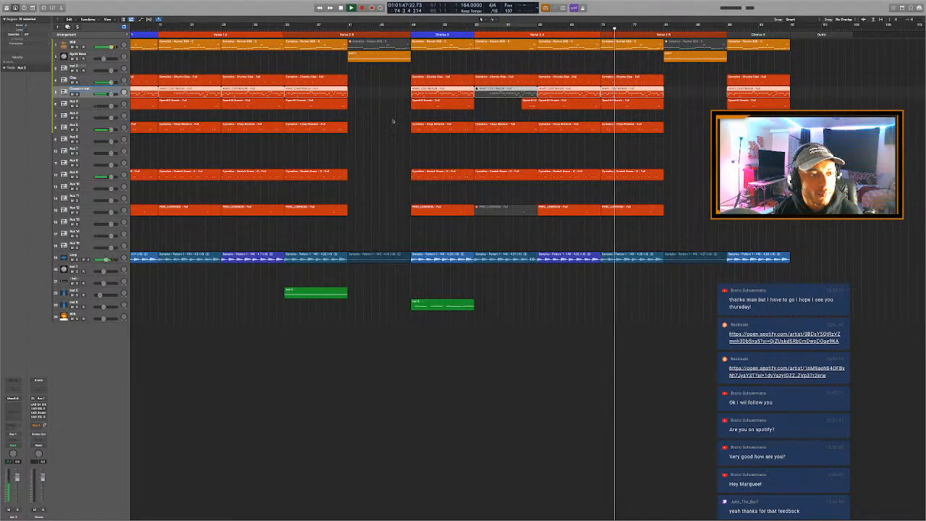
{"action": "left_click", "coordinate": [509, 162]}
{"action": "key", "text": "space"}
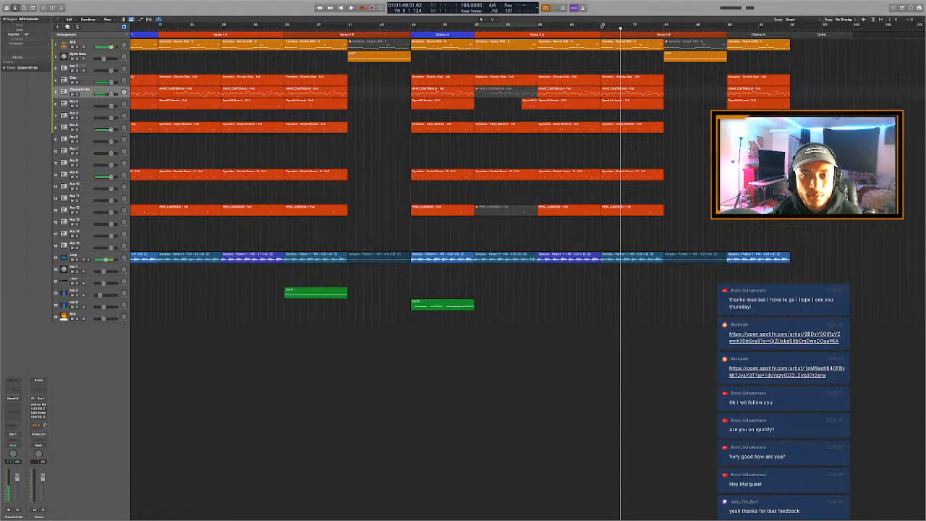
Set a cycle range from bar 73 to 77 and open the closed hi-hat region at bar 73 for note editing
{"action": "left_click_drag", "start_coordinate": [603, 27], "coordinate": [630, 32]}
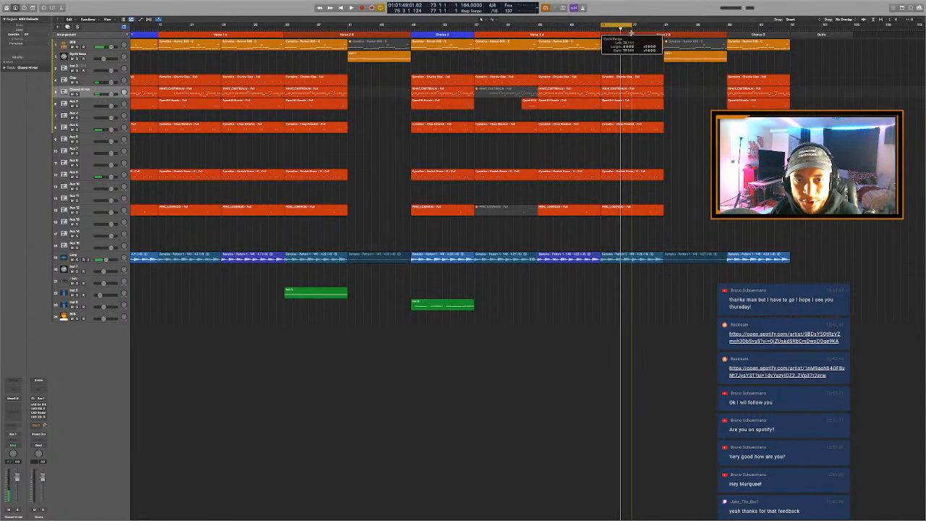
{"action": "double_click", "coordinate": [630, 92]}
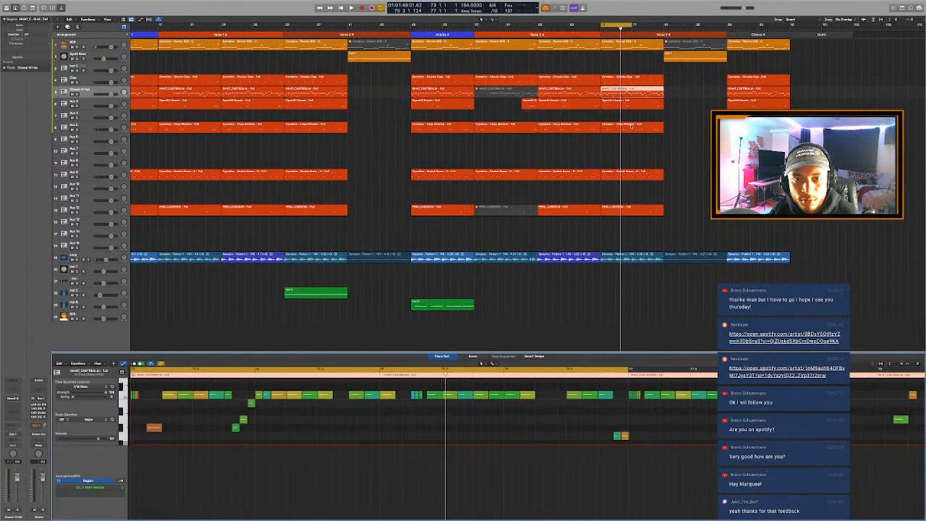
Mute the closed hi-hat notes in bars 73 and 74, including the lower-pitched notes in those bars
{"action": "scroll", "coordinate": [396, 420], "scroll_direction": "left", "scroll_amount": 5}
{"action": "key", "text": "space"}
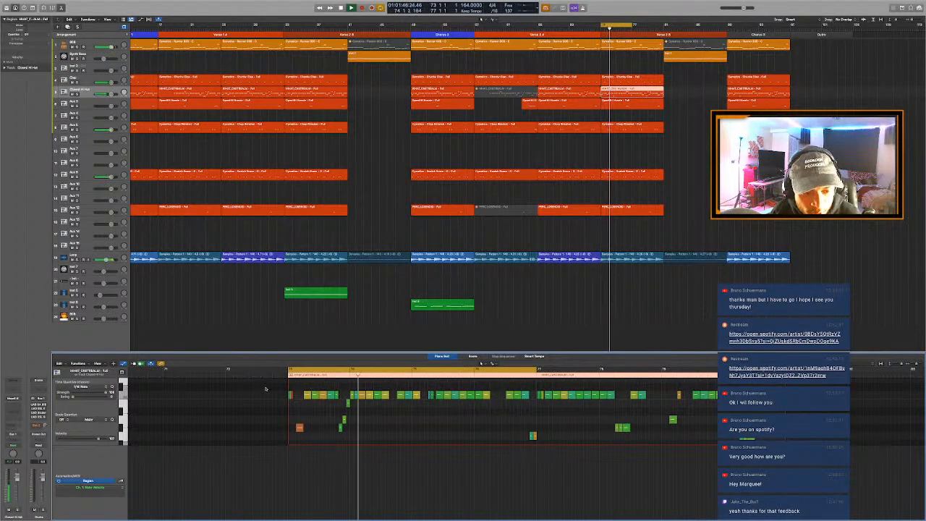
{"action": "left_click_drag", "start_coordinate": [413, 408], "coordinate": [276, 394]}
{"action": "key", "text": "ctrl+m"}
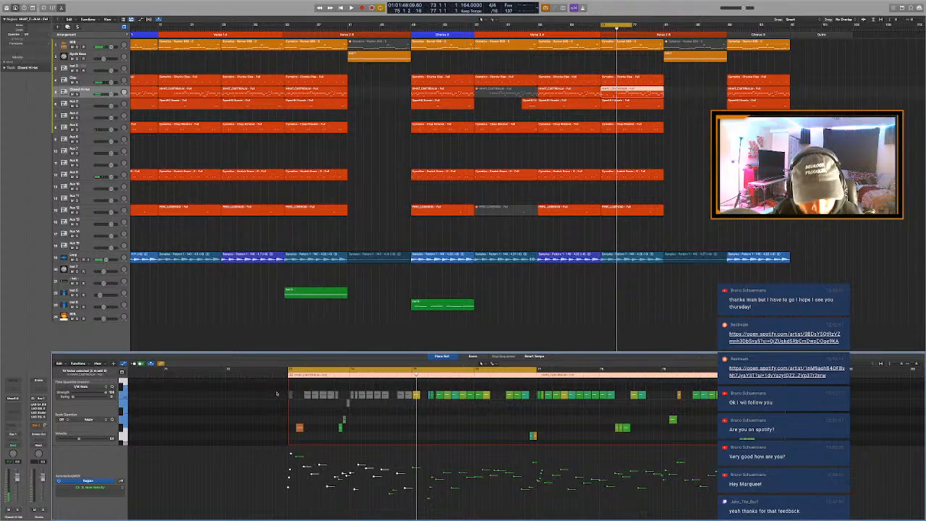
{"action": "left_click", "coordinate": [293, 428]}
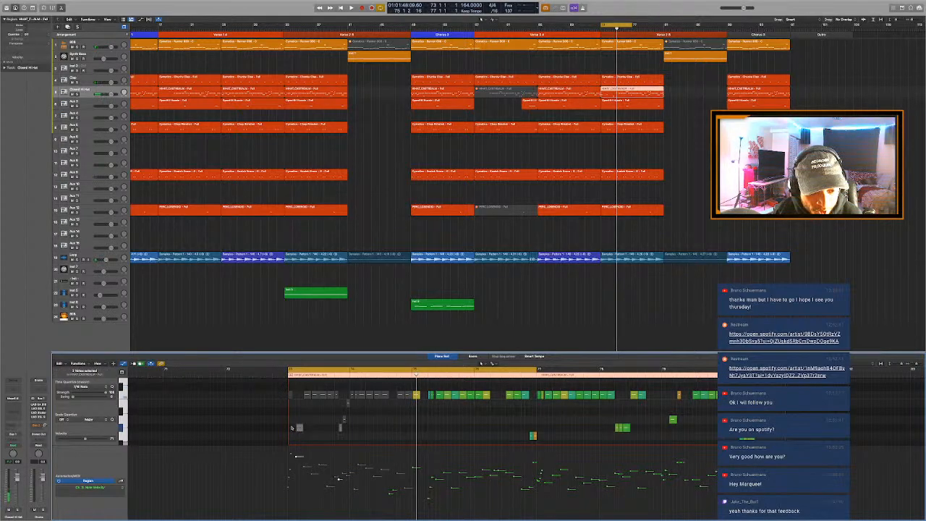
Play the cycle from bar 73 to check the muted hi-hats, then stop playback with the region deselected
{"action": "key", "text": "space"}
{"action": "scroll", "coordinate": [362, 410], "scroll_direction": "down", "scroll_amount": 8}
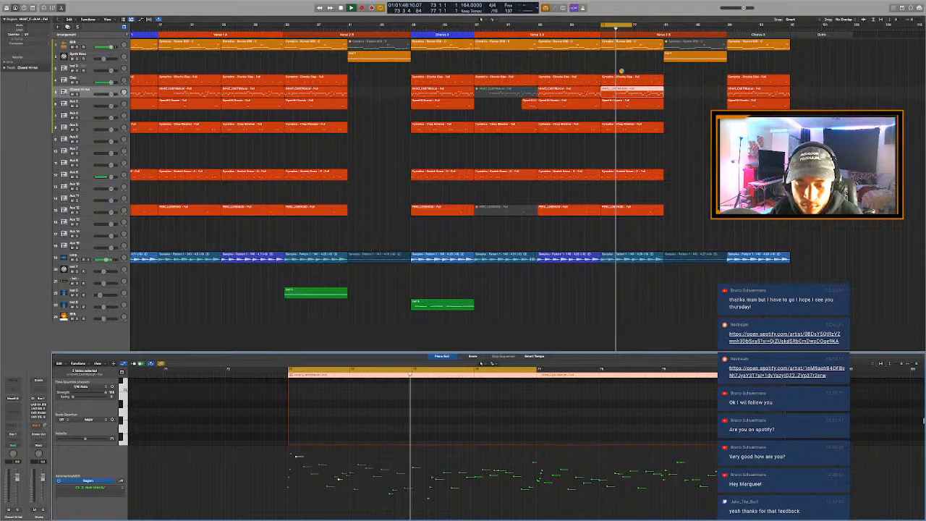
{"action": "key", "text": "ctrl+Left"}
{"action": "key", "text": "ctrl+Right"}
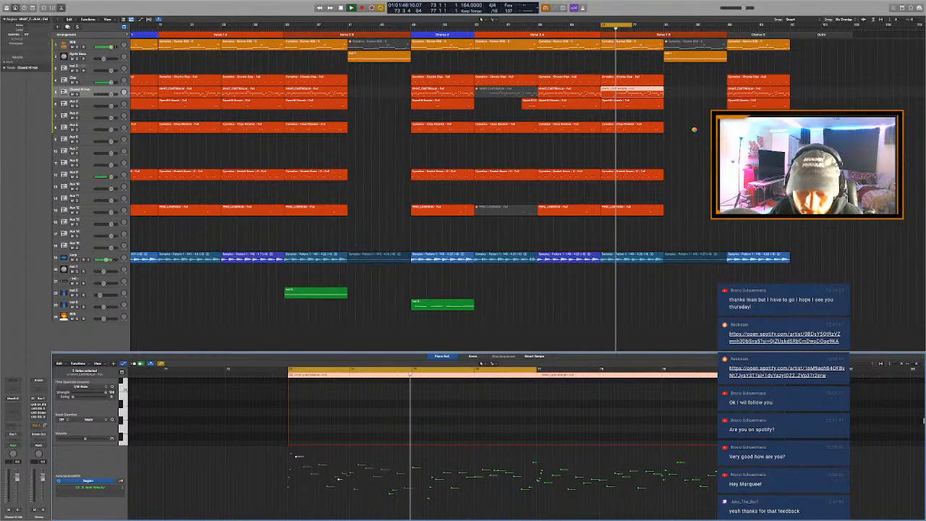
{"action": "left_click", "coordinate": [695, 129]}
{"action": "key", "text": "space"}
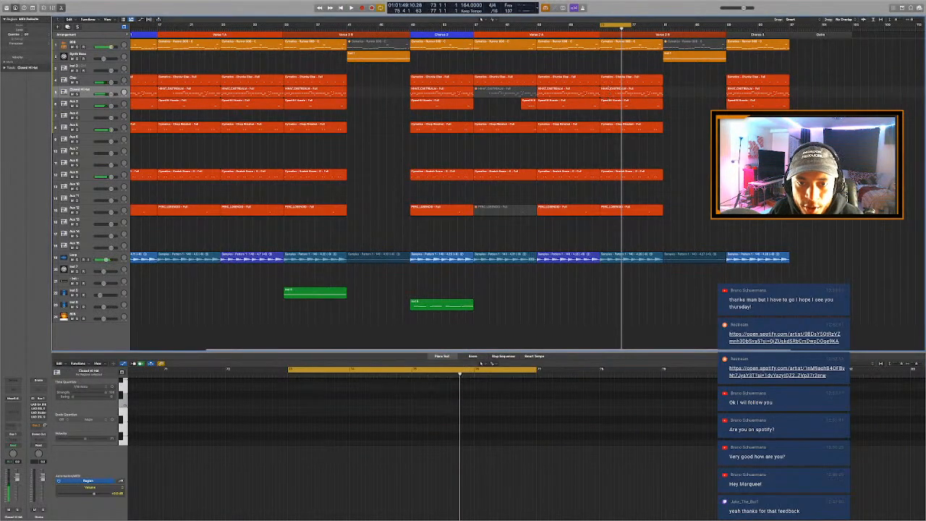
Open the clap region at bar 73, mute its clap on beat 3 of bar 74, and audition the change
{"action": "left_click", "coordinate": [613, 81]}
{"action": "key", "text": "space"}
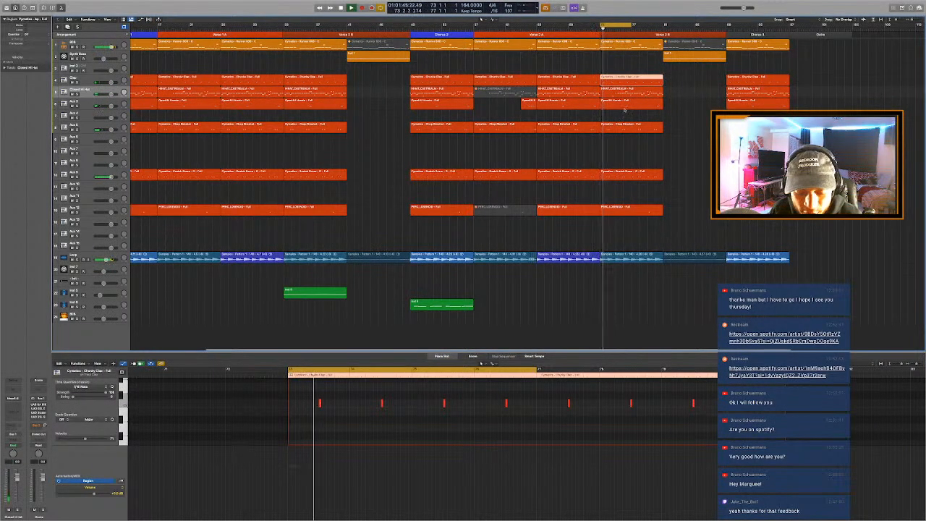
{"action": "key", "text": "space"}
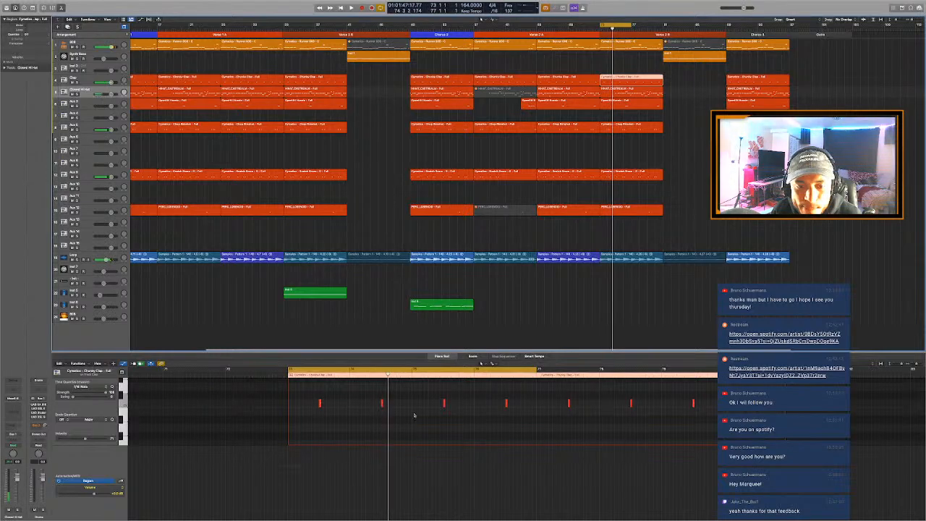
{"action": "left_click_drag", "start_coordinate": [405, 414], "coordinate": [365, 402]}
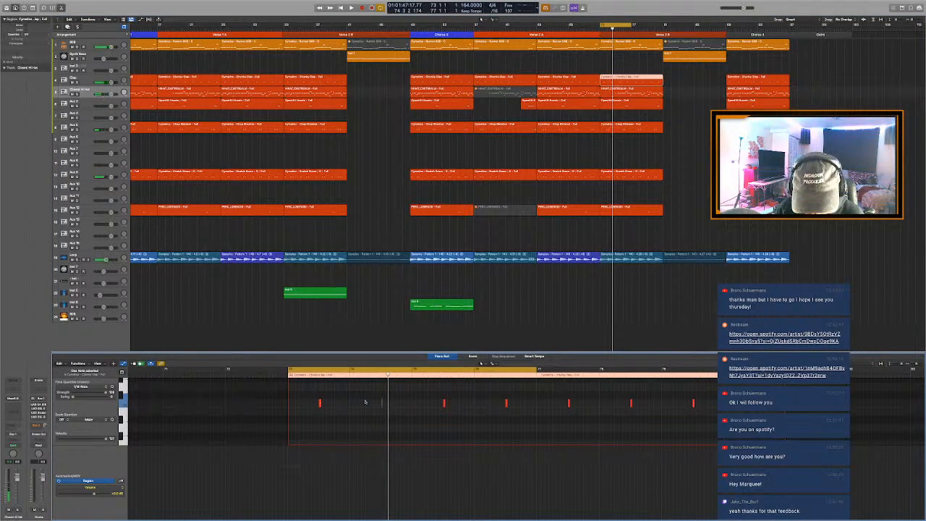
{"action": "key", "text": "space"}
{"action": "key", "text": "space"}
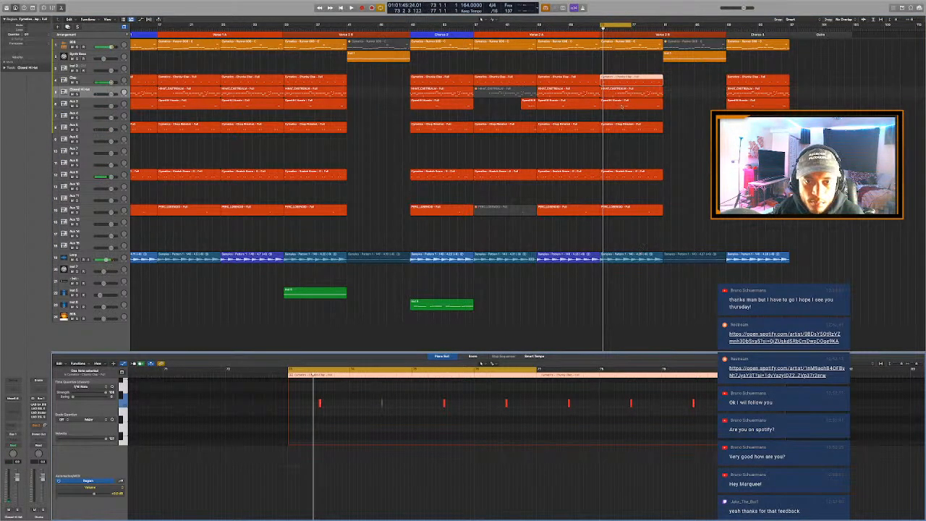
Reopen the closed hi-hat region at bar 73 and mute its two lowest notes late in bar 74
{"action": "left_click", "coordinate": [613, 90]}
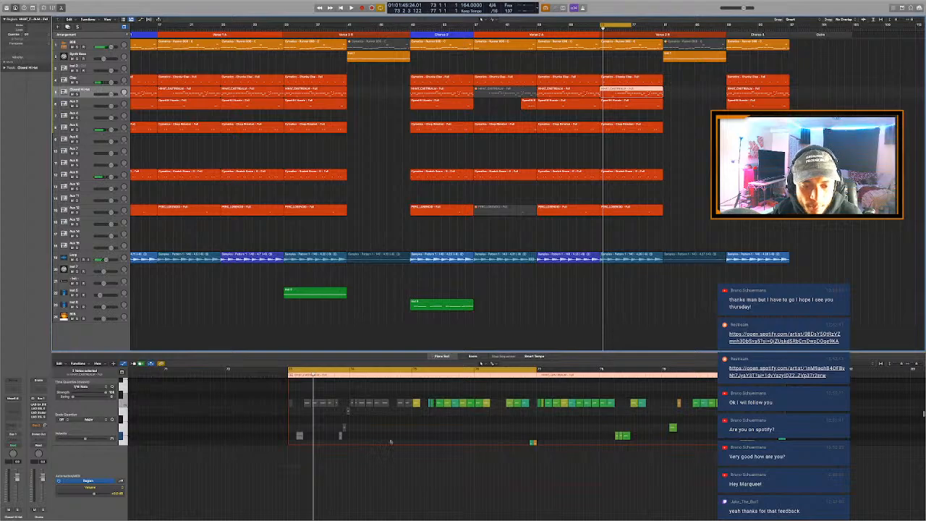
{"action": "scroll", "coordinate": [391, 441], "scroll_direction": "down", "scroll_amount": 3}
{"action": "left_click_drag", "start_coordinate": [423, 419], "coordinate": [368, 396]}
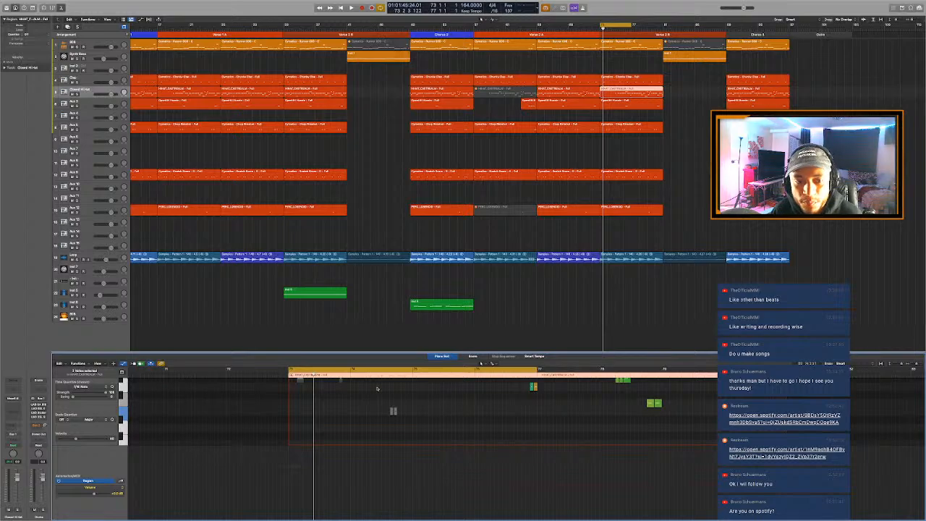
Switch to Spotify, open the L. Marquee artist page from the recent searches, and copy the artist link
{"action": "key", "text": "ctrl+Left"}
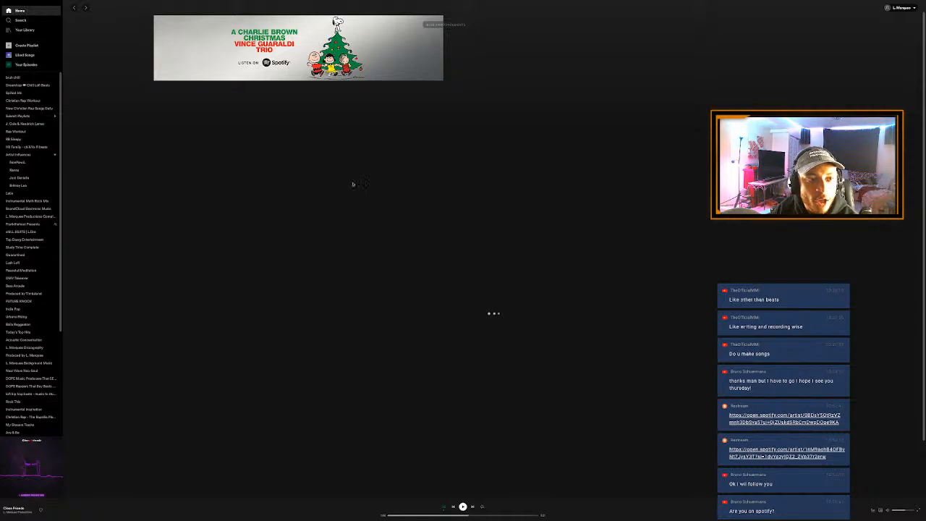
{"action": "left_click", "coordinate": [21, 20]}
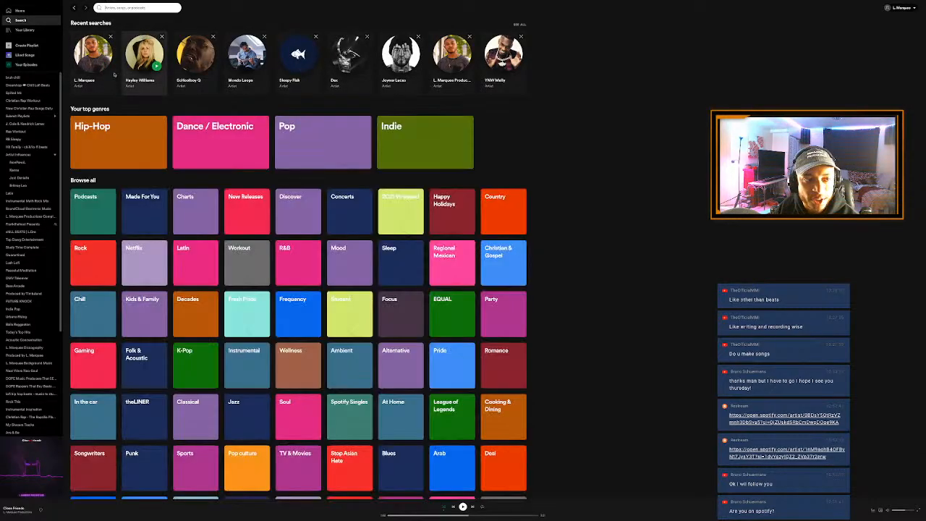
{"action": "left_click", "coordinate": [101, 88]}
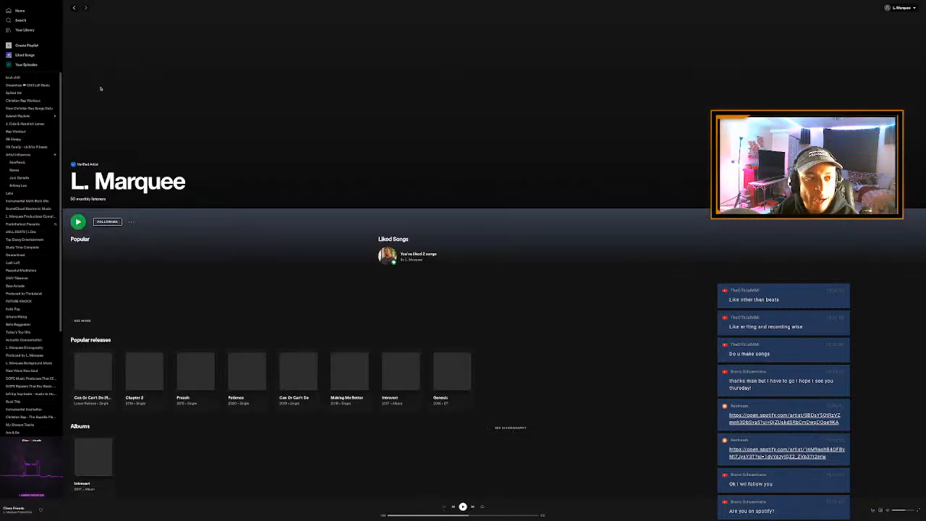
{"action": "scroll", "coordinate": [170, 73], "scroll_direction": "down", "scroll_amount": 2}
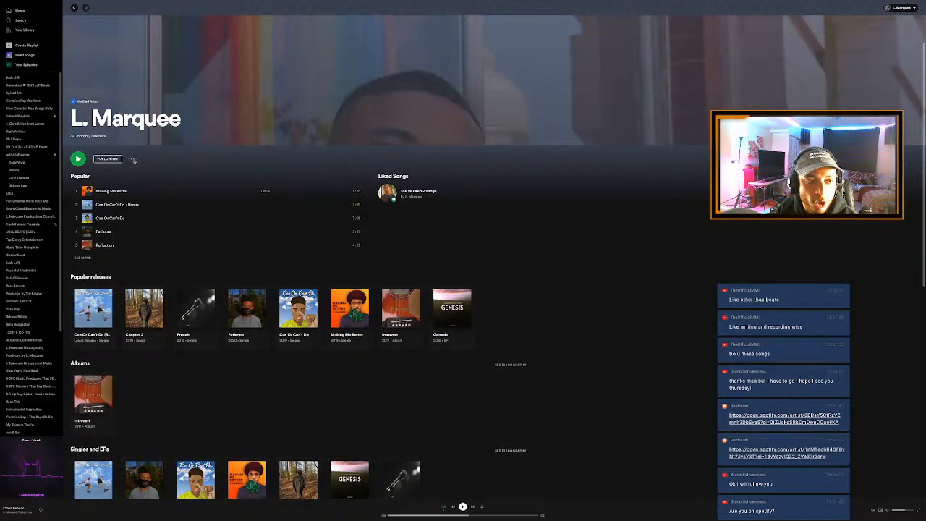
{"action": "left_click", "coordinate": [131, 159]}
{"action": "mouse_move", "coordinate": [154, 201]}
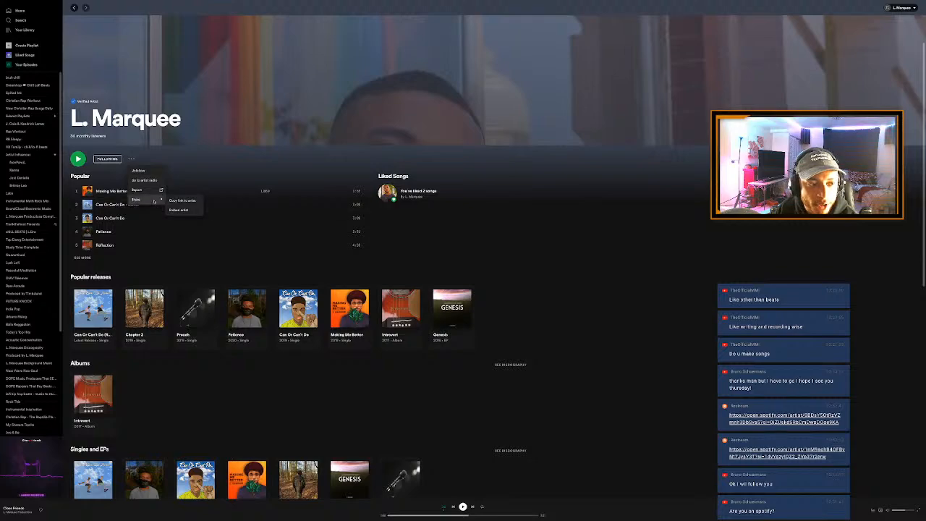
{"action": "left_click", "coordinate": [182, 200]}
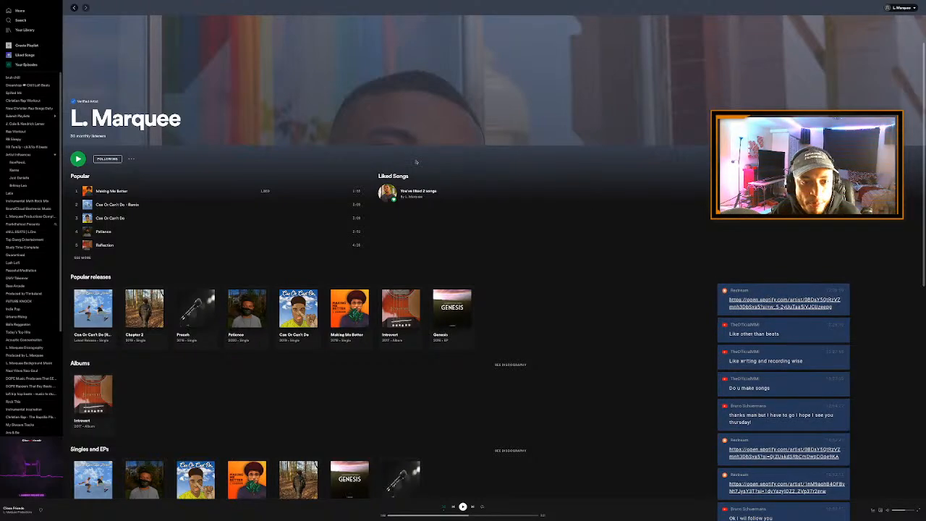
Open the L. Marquee Productions artist page from the recent searches and copy its artist link
{"action": "left_click", "coordinate": [40, 21]}
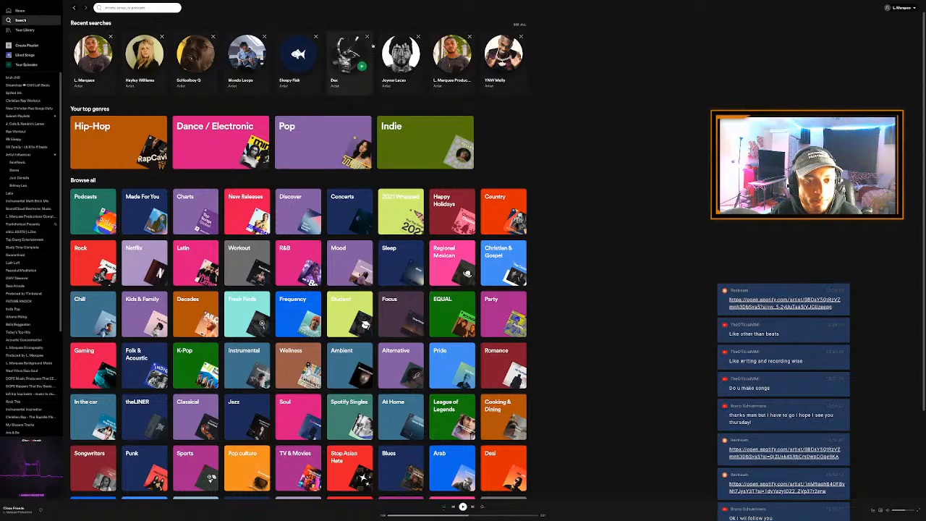
{"action": "left_click", "coordinate": [457, 83]}
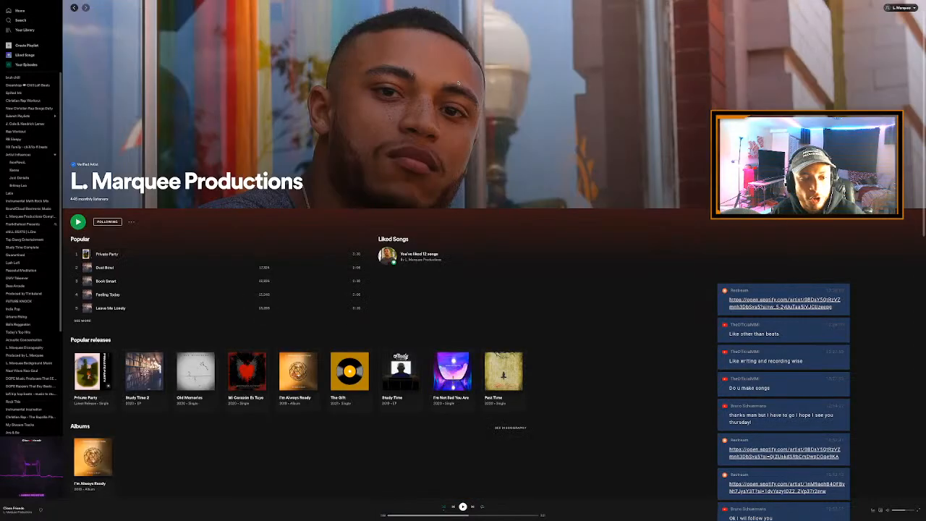
{"action": "scroll", "coordinate": [252, 127], "scroll_direction": "down", "scroll_amount": 3}
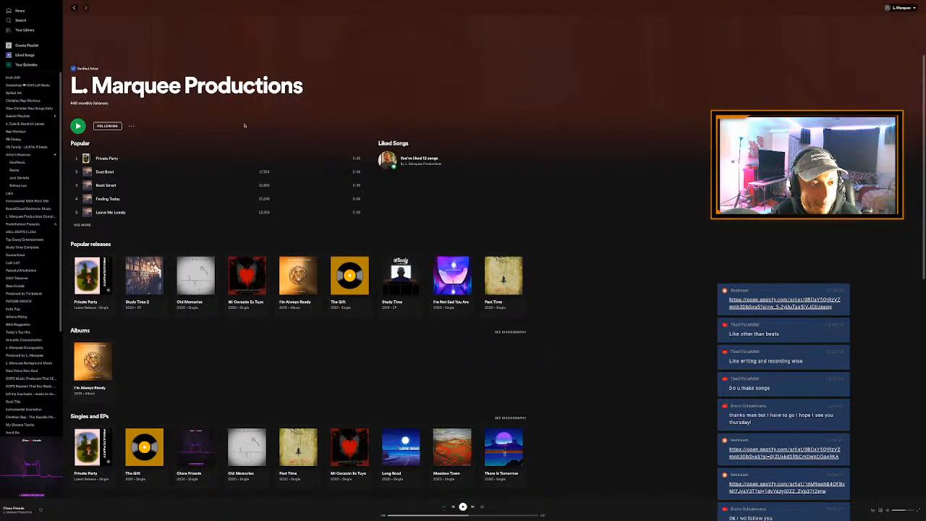
{"action": "scroll", "coordinate": [244, 125], "scroll_direction": "up", "scroll_amount": 3}
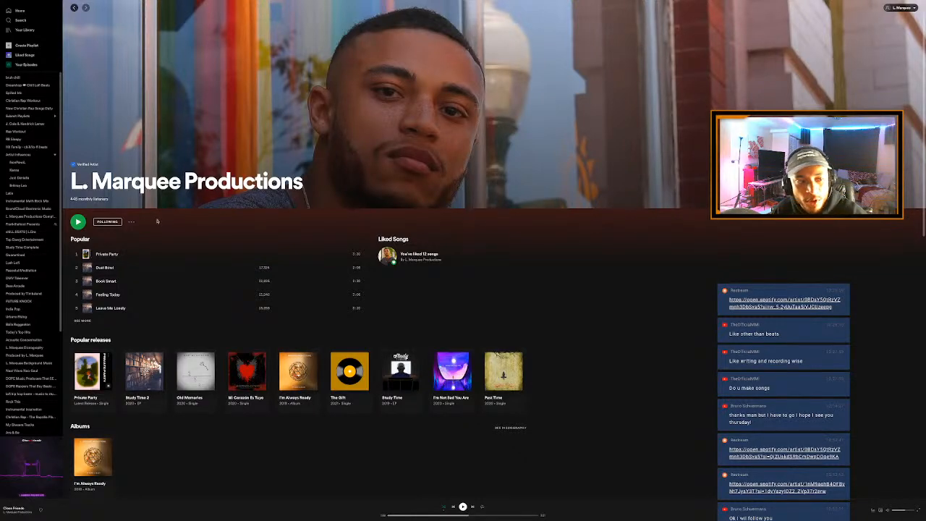
{"action": "left_click", "coordinate": [131, 222]}
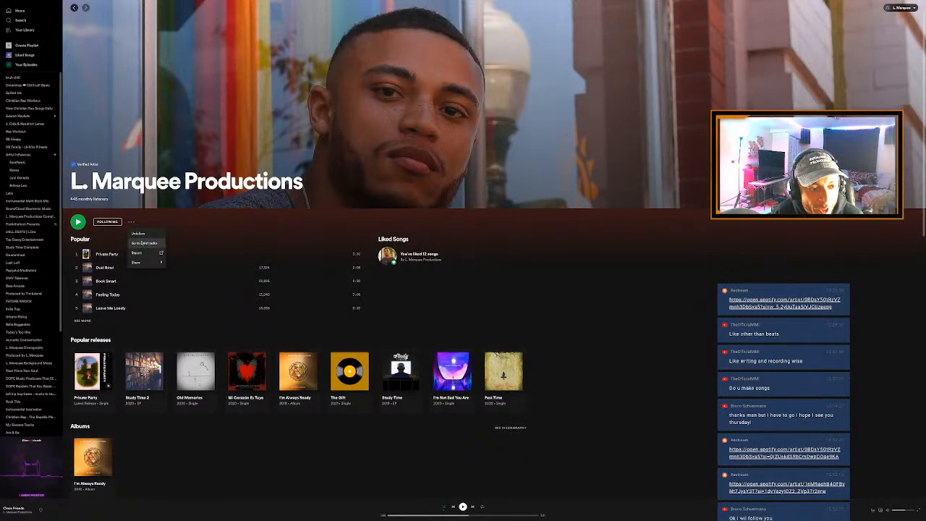
{"action": "mouse_move", "coordinate": [152, 263]}
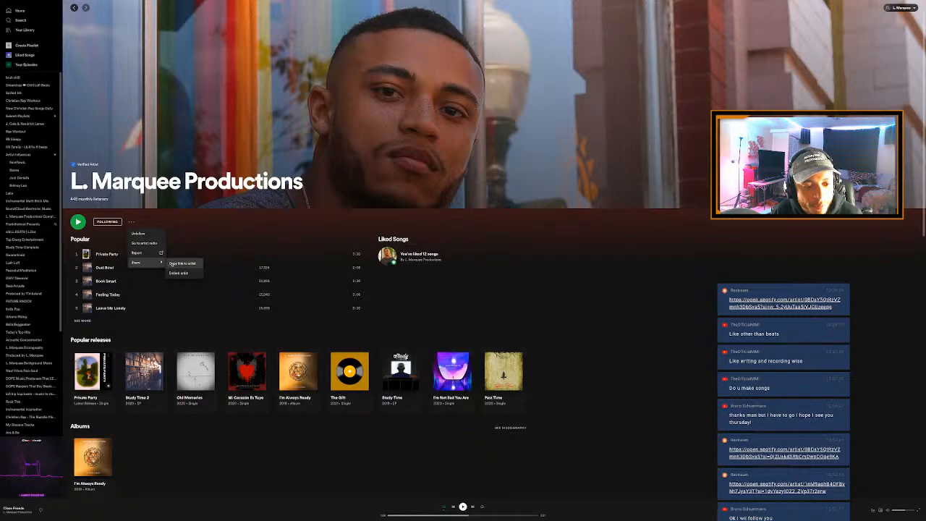
{"action": "left_click", "coordinate": [172, 263]}
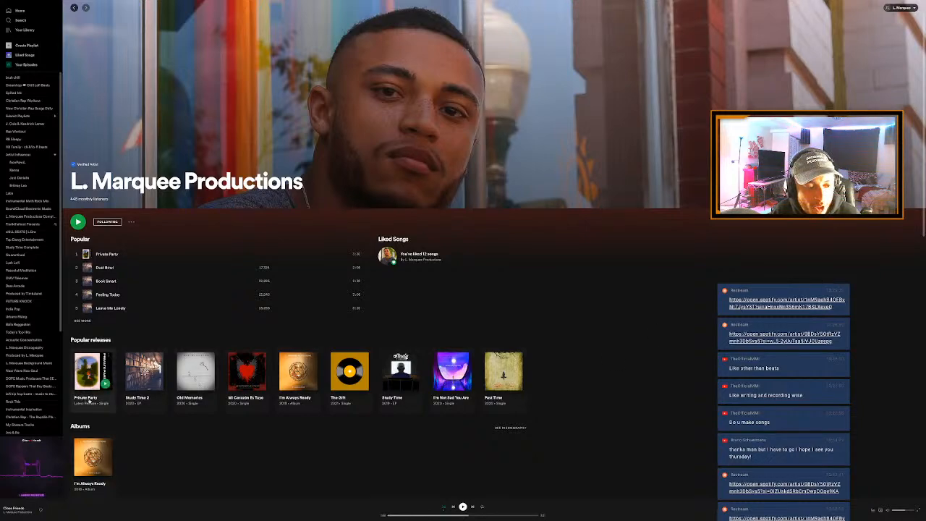
View the Private Party single on the artist page, then return to the search page
{"action": "left_click", "coordinate": [103, 382]}
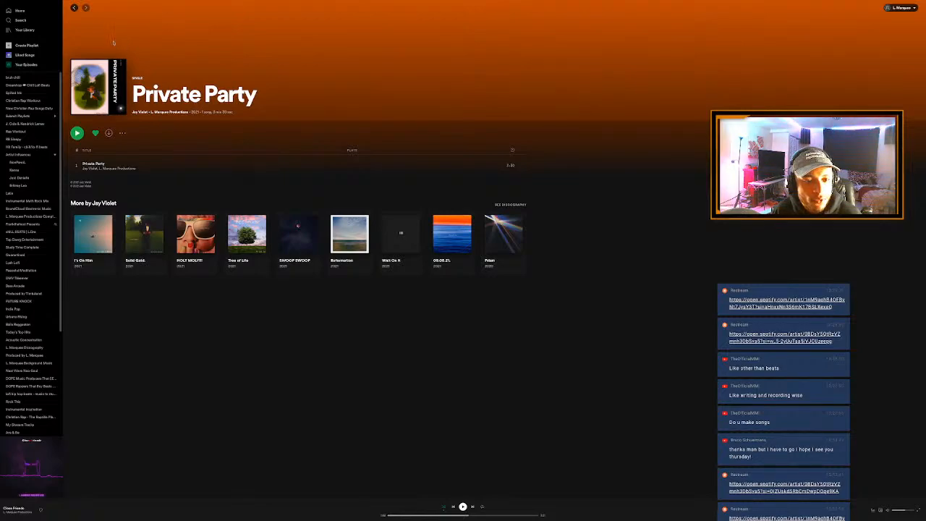
{"action": "left_click", "coordinate": [73, 7]}
{"action": "left_click", "coordinate": [73, 7]}
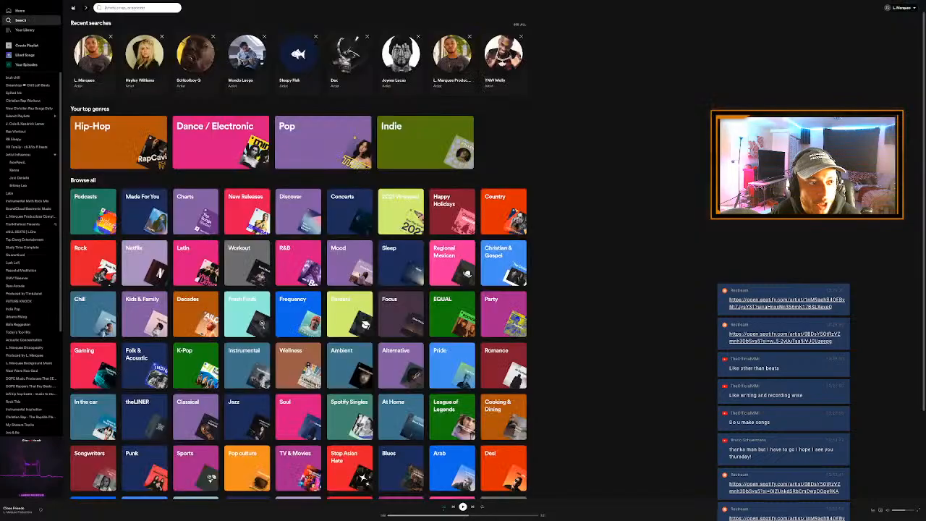
Open the L. Marquee artist page and view the Can Or Can't Do (Remix) and Patience singles
{"action": "left_click", "coordinate": [92, 56]}
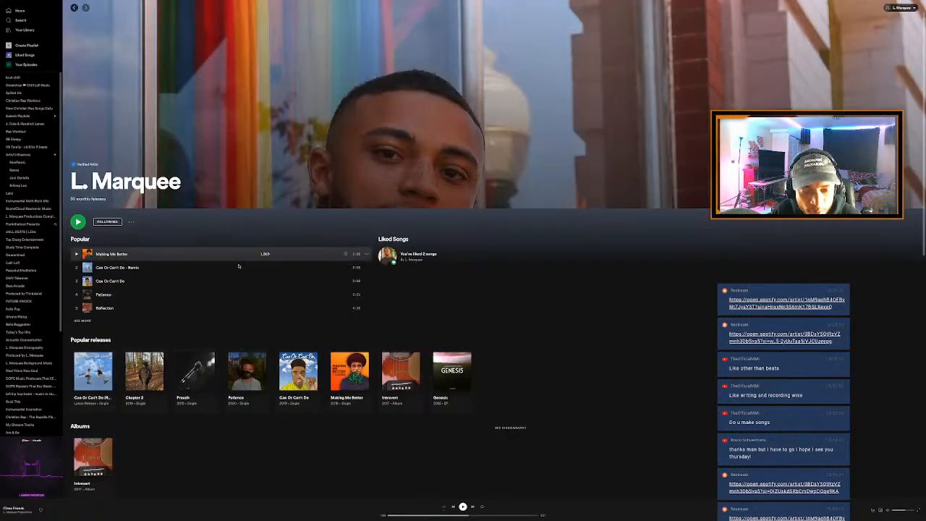
{"action": "scroll", "coordinate": [237, 260], "scroll_direction": "down", "scroll_amount": 1}
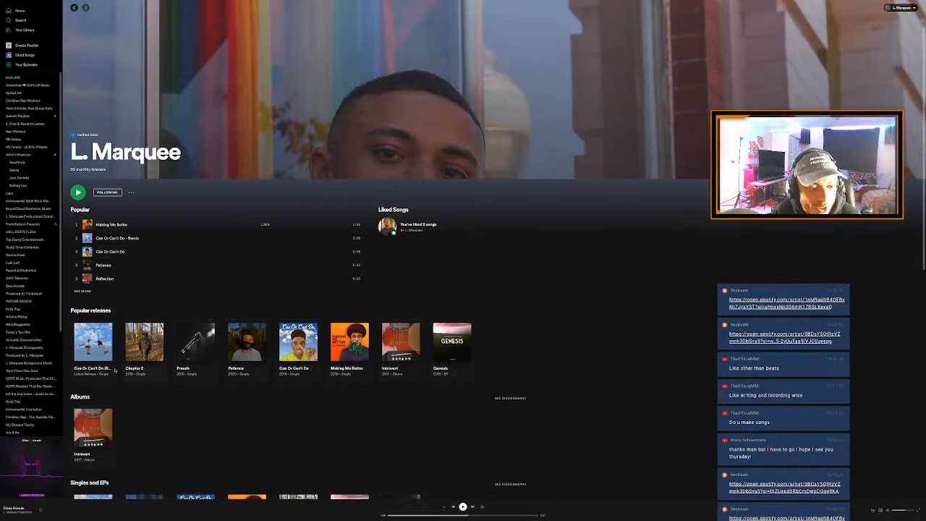
{"action": "left_click", "coordinate": [82, 374]}
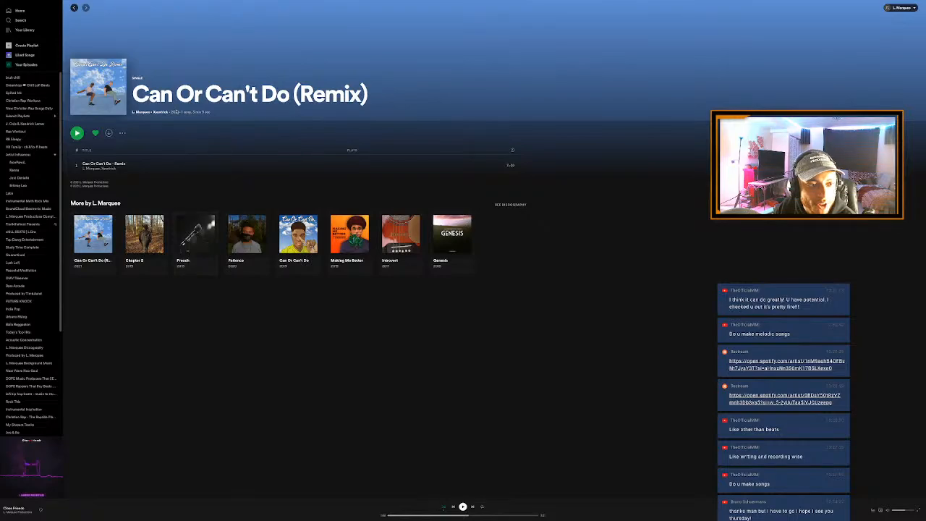
{"action": "left_click", "coordinate": [74, 8]}
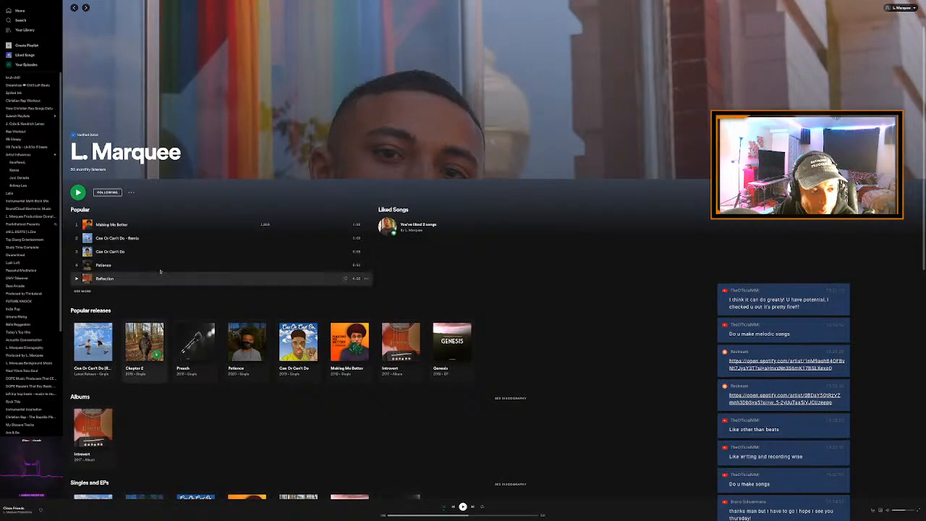
{"action": "left_click", "coordinate": [244, 374]}
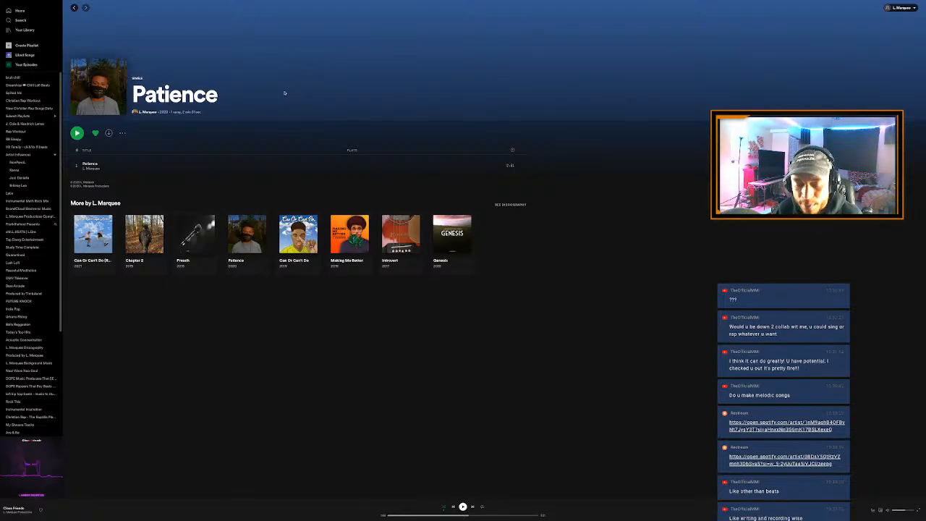
Switch back to Logic Pro, hide the note editor, and deselect the closed hi-hat region
{"action": "key", "text": "ctrl+r"}
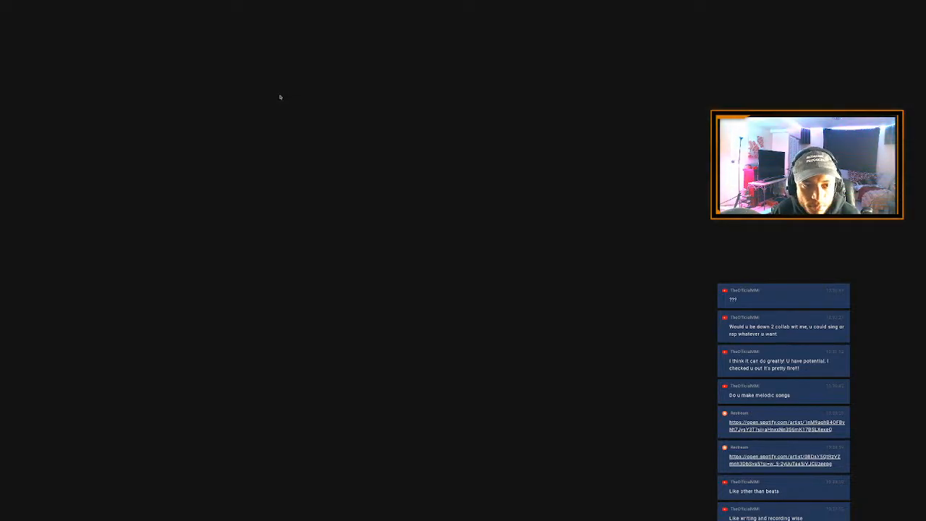
{"action": "key", "text": "ctrl+Right"}
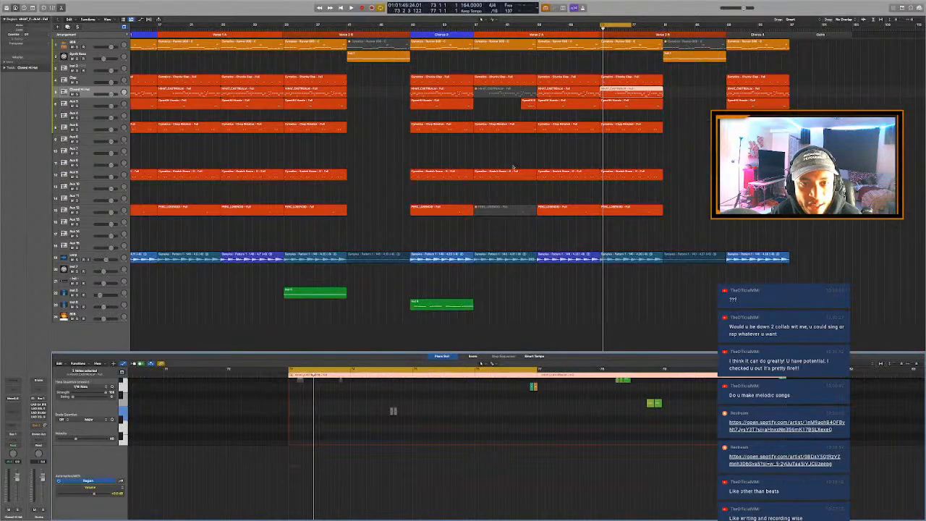
{"action": "key", "text": "e"}
{"action": "left_click", "coordinate": [686, 175]}
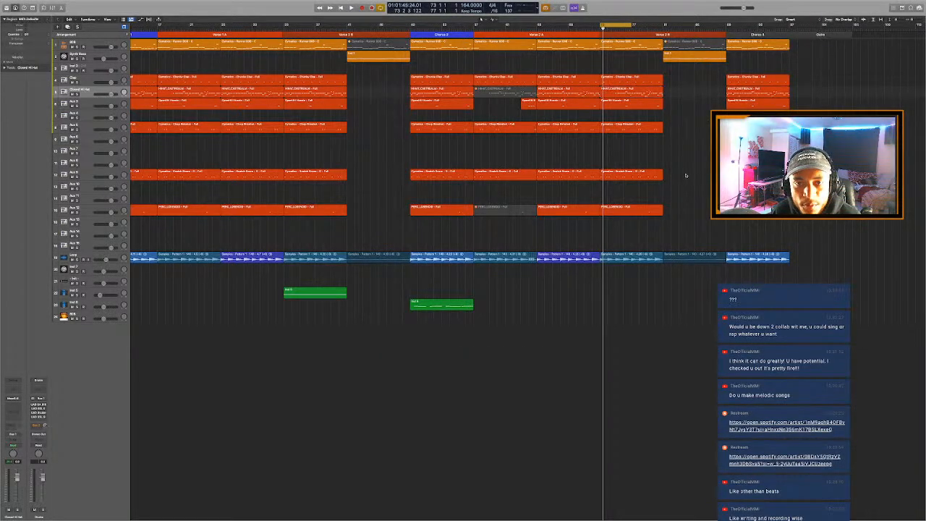
Play the arrangement from just before Verse 2 B into the section's stripped-down second half, checking the transition
{"action": "key", "text": "super+Left"}
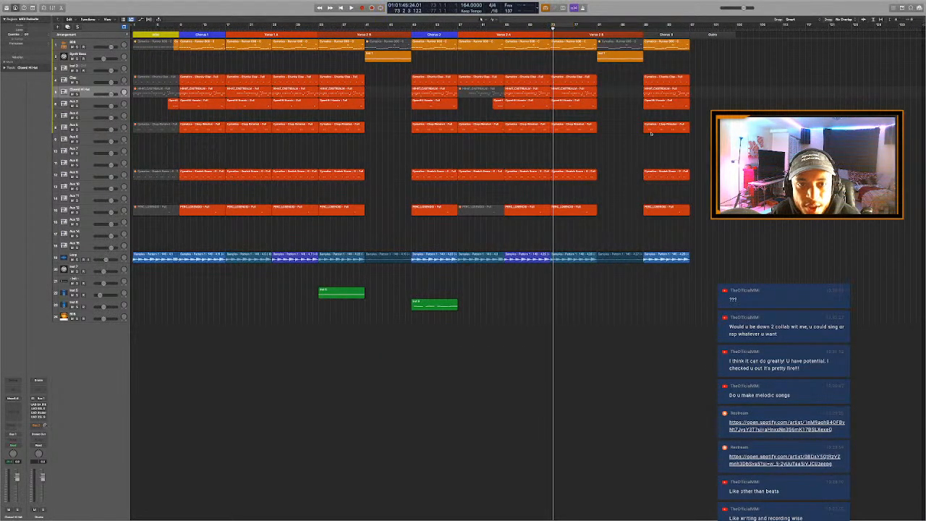
{"action": "left_click", "coordinate": [544, 28]}
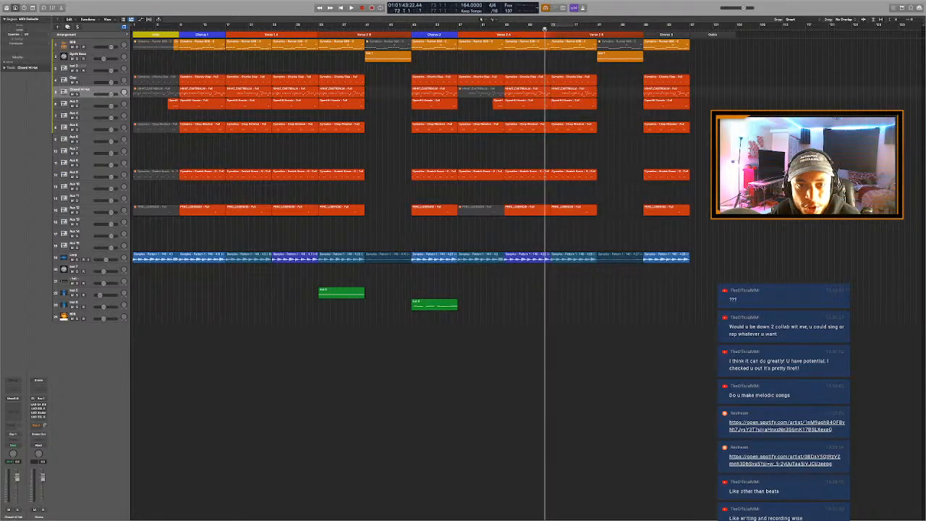
{"action": "scroll", "coordinate": [599, 76], "scroll_direction": "up", "scroll_amount": 2}
{"action": "key", "text": "space"}
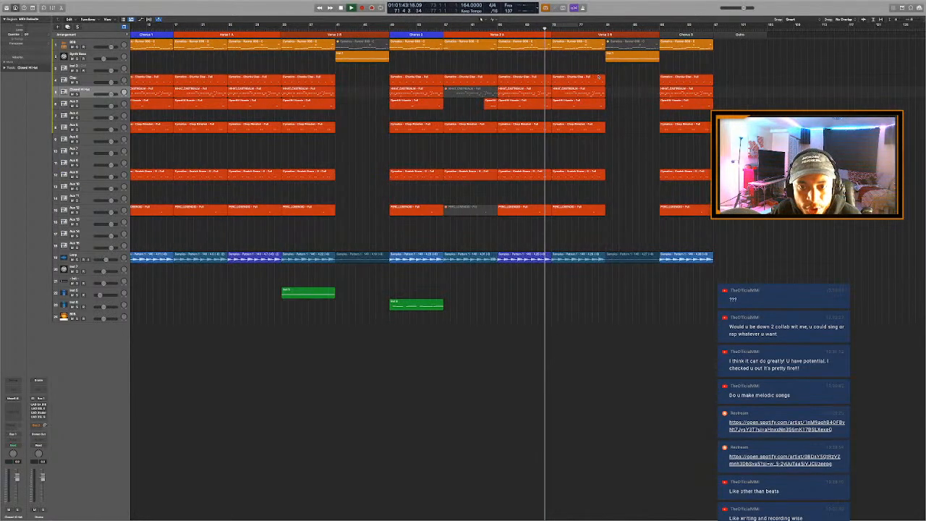
{"action": "scroll", "coordinate": [606, 78], "scroll_direction": "up", "scroll_amount": 4}
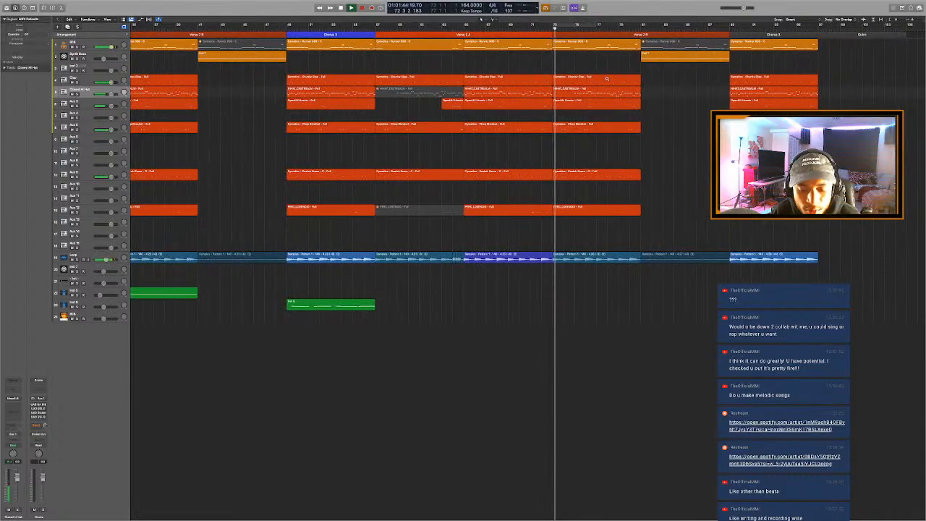
{"action": "scroll", "coordinate": [593, 101], "scroll_direction": "up", "scroll_amount": 1}
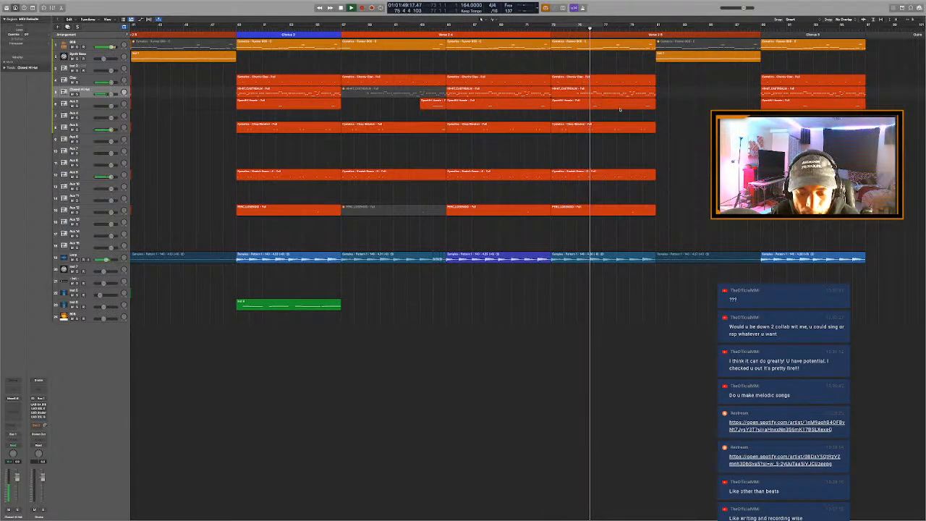
{"action": "scroll", "coordinate": [615, 108], "scroll_direction": "down", "scroll_amount": 2}
{"action": "scroll", "coordinate": [619, 109], "scroll_direction": "down", "scroll_amount": 1}
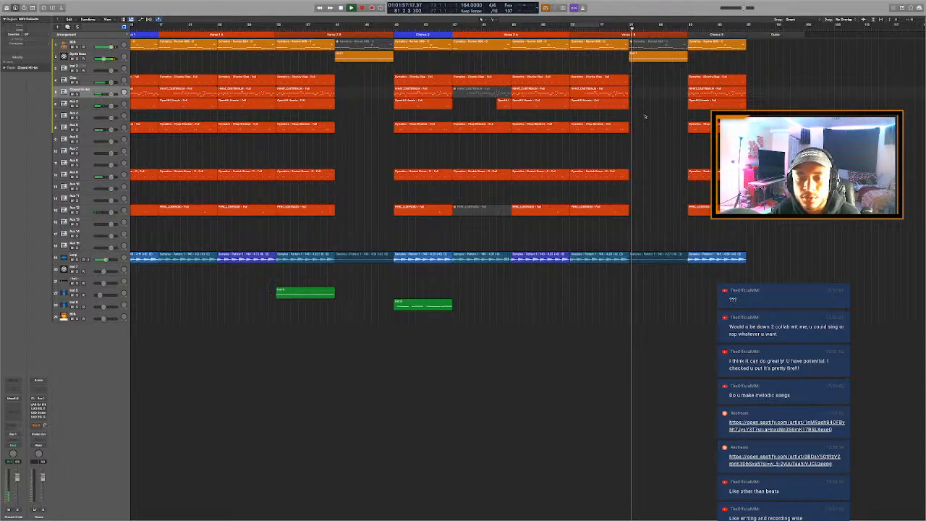
{"action": "scroll", "coordinate": [638, 116], "scroll_direction": "down", "scroll_amount": 3}
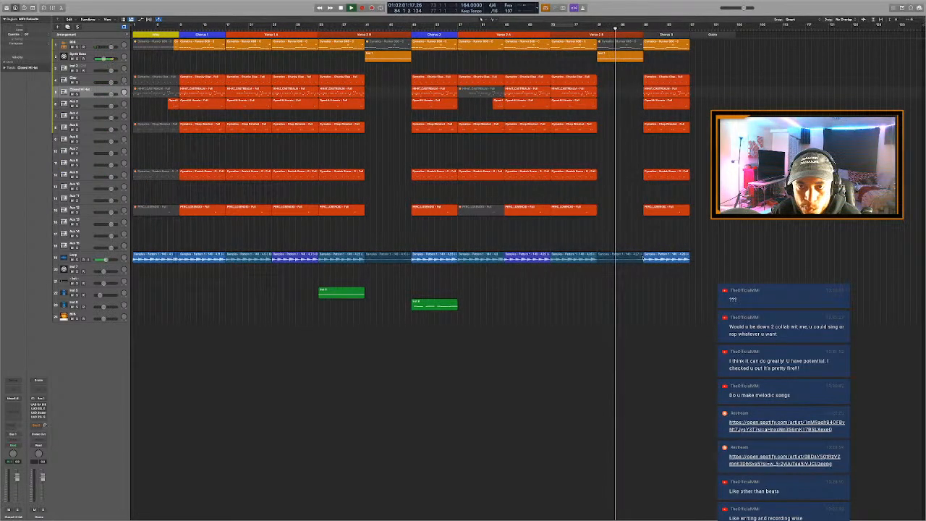
Copy the Synth Bass and Loop regions from the second half of Verse 2 B to the Outro at bar 97
{"action": "left_click", "coordinate": [626, 255]}
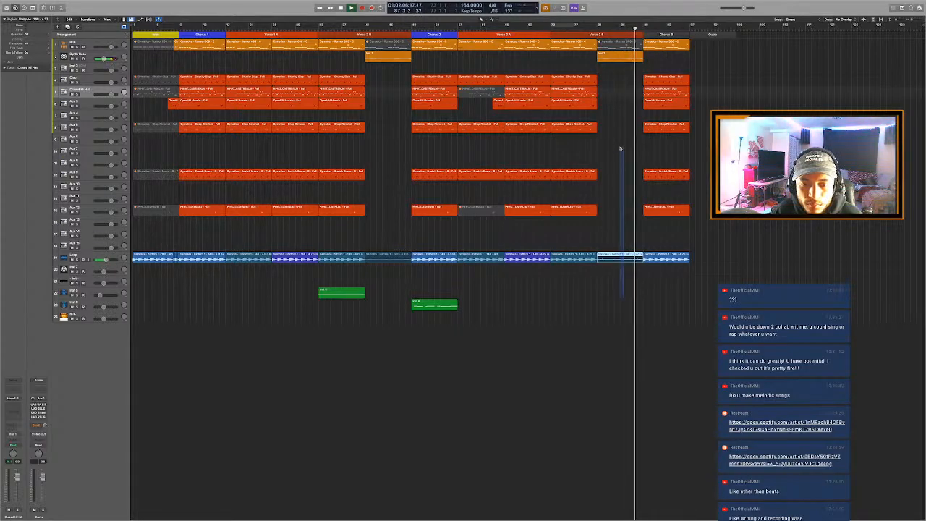
{"action": "left_click", "coordinate": [612, 58]}
{"action": "left_click_drag", "start_coordinate": [612, 58], "coordinate": [706, 62]}
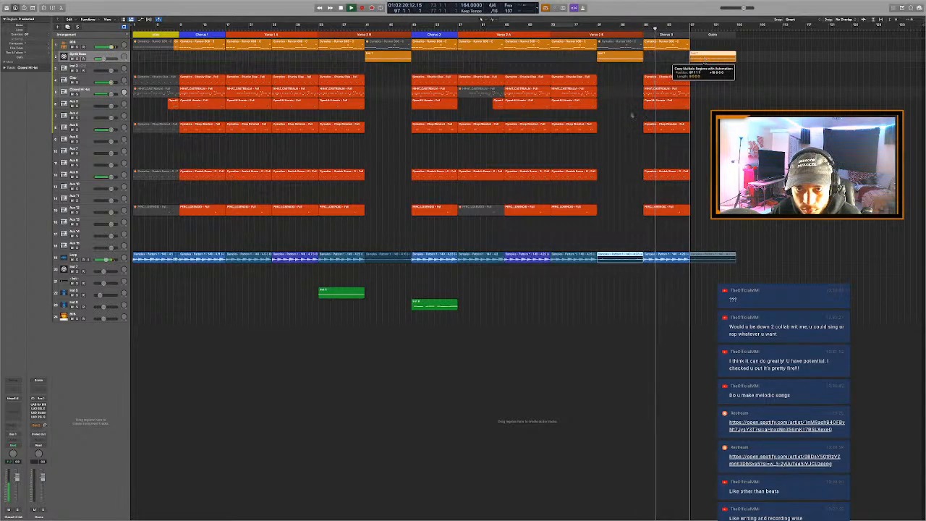
Copy the green regions from Verse 1 B and Chorus 2 and paste them at bar 73 for Verse 2 B and Chorus 3
{"action": "left_click_drag", "start_coordinate": [423, 304], "coordinate": [564, 310]}
{"action": "key", "text": "super+z"}
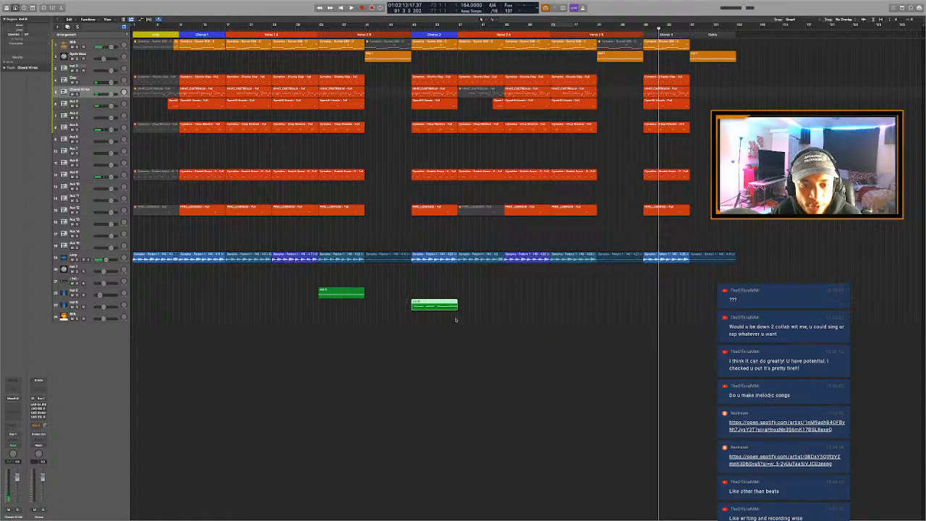
{"action": "left_click_drag", "start_coordinate": [465, 329], "coordinate": [311, 293]}
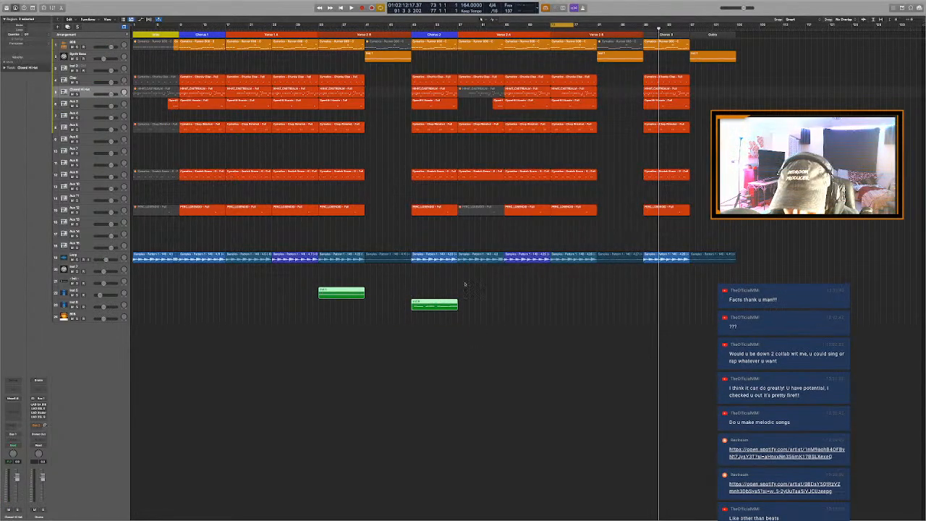
{"action": "left_click", "coordinate": [551, 27]}
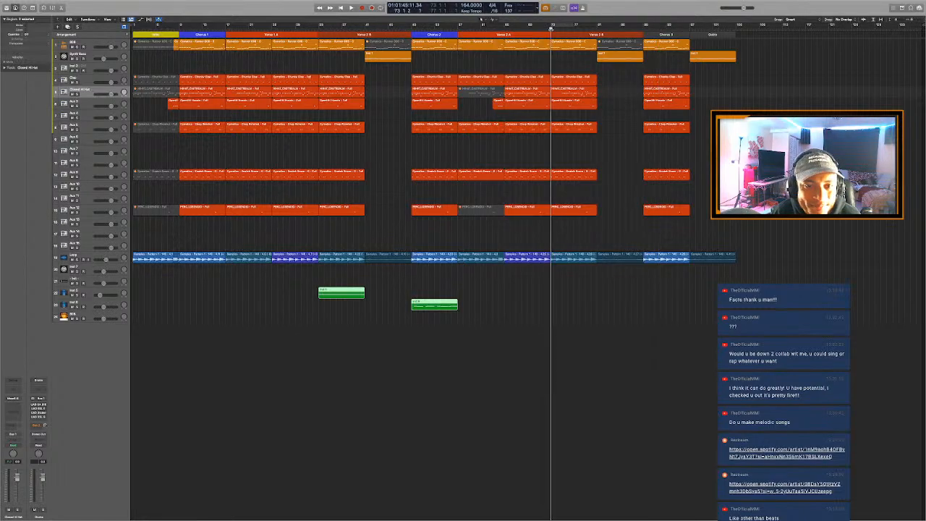
{"action": "key", "text": "super+v"}
{"action": "left_click", "coordinate": [551, 29]}
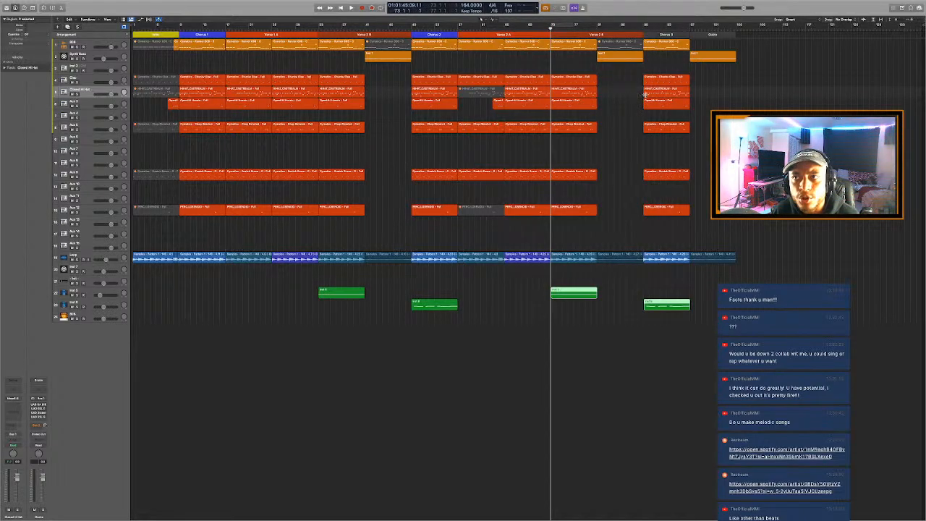
Switch to Spotify, open the L. Marquee artist page, and view the single Don't Tell Me It's Done
{"action": "key", "text": "ctrl+Left"}
{"action": "key", "text": "ctrl+Right"}
{"action": "key", "text": "ctrl+Left"}
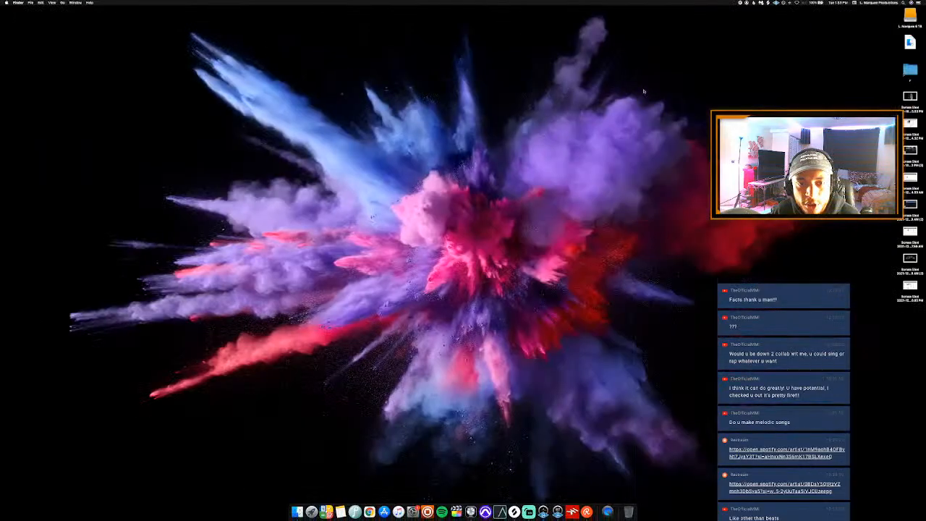
{"action": "key", "text": "ctrl+Right"}
{"action": "key", "text": "ctrl+Right"}
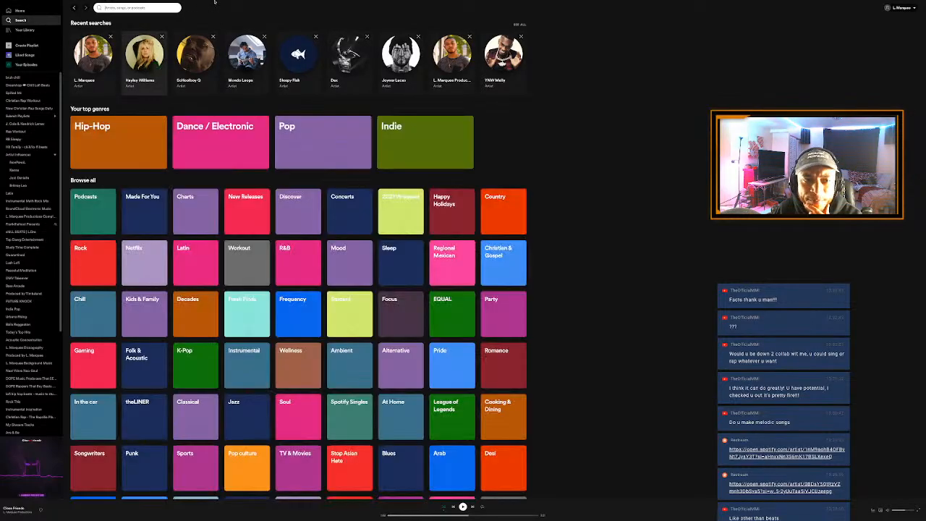
{"action": "left_click", "coordinate": [90, 82]}
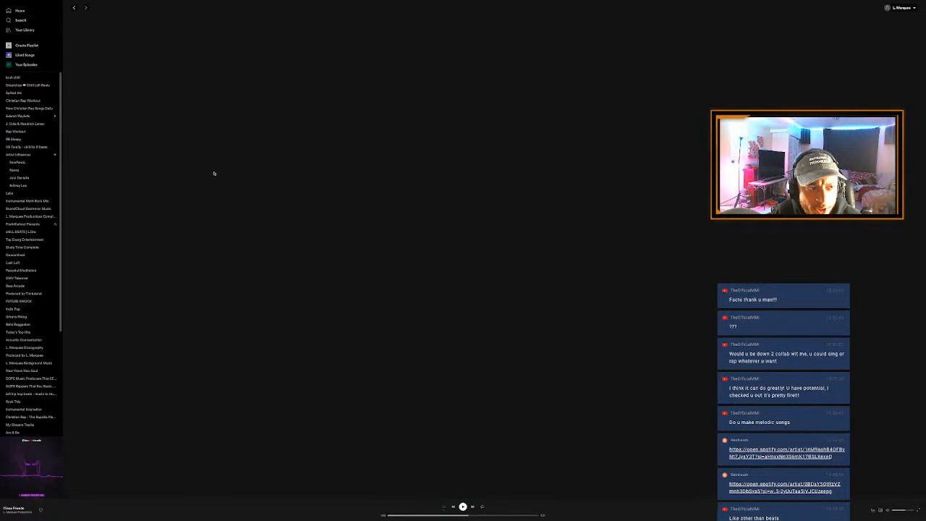
{"action": "scroll", "coordinate": [217, 178], "scroll_direction": "down", "scroll_amount": 8}
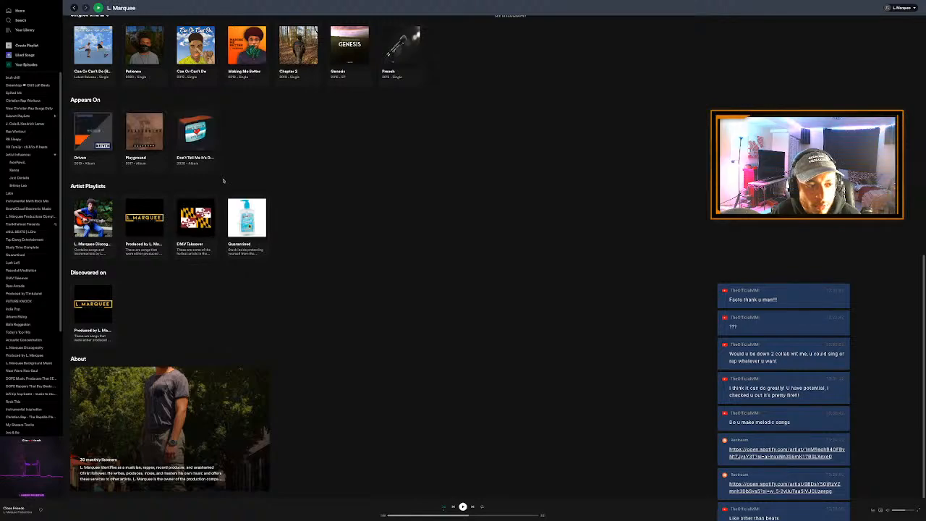
{"action": "left_click", "coordinate": [184, 165]}
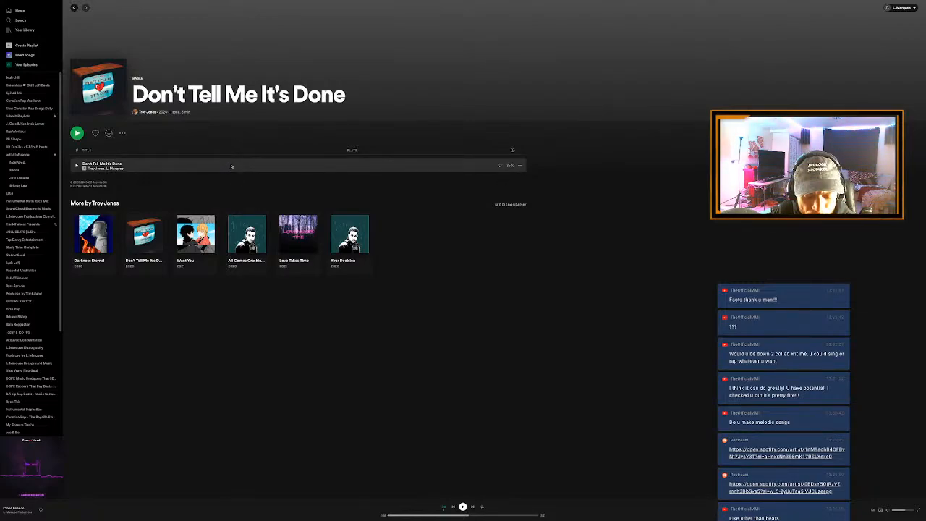
Return to Logic Pro and play the arrangement from Verse 2 B, then from the end of Chorus 3
{"action": "key", "text": "ctrl+Left"}
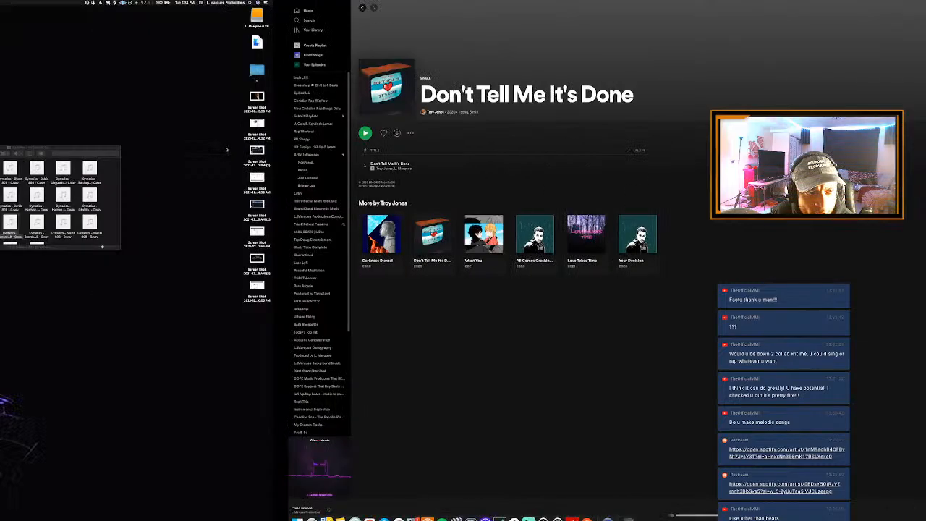
{"action": "key", "text": "ctrl+Right"}
{"action": "key", "text": "ctrl+Right"}
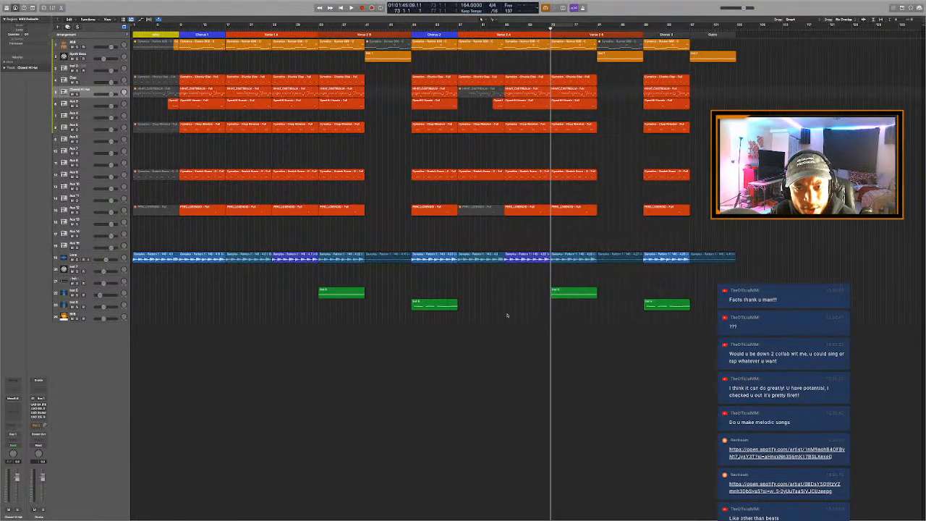
{"action": "key", "text": "space"}
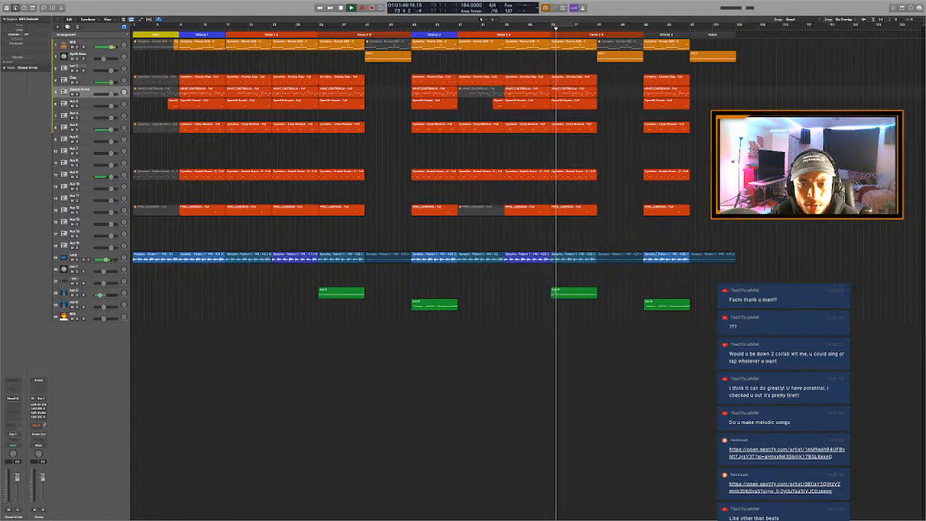
{"action": "left_click", "coordinate": [681, 29]}
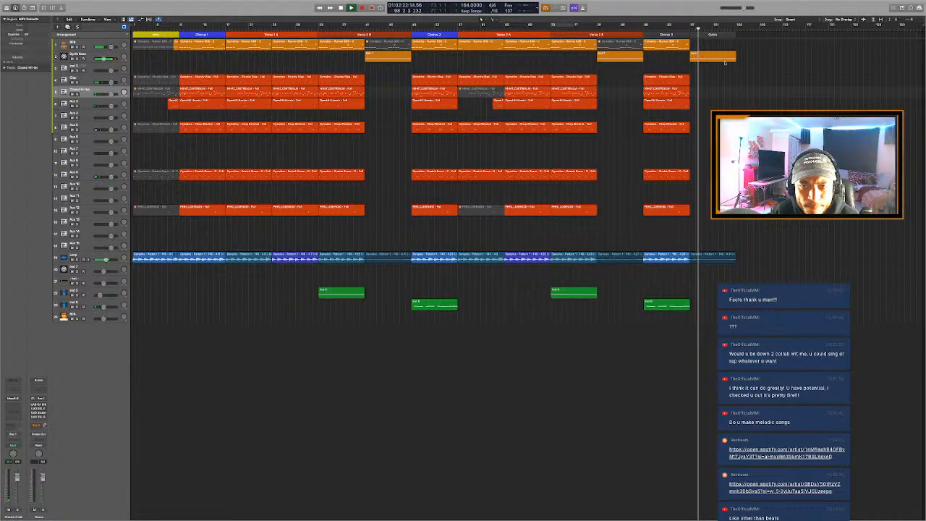
Mute the copied Synth Bass region in the Outro
{"action": "key", "text": "space"}
{"action": "key", "text": "ctrl+m"}
{"action": "key", "text": "space"}
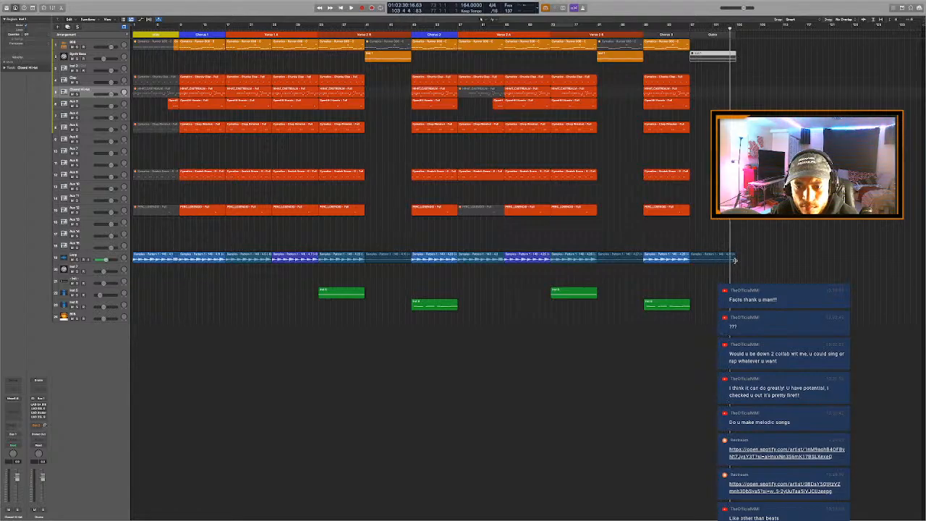
Try lengthening the Loop track's Outro region past the section's end, then undo the change
{"action": "left_click_drag", "start_coordinate": [735, 256], "coordinate": [794, 269]}
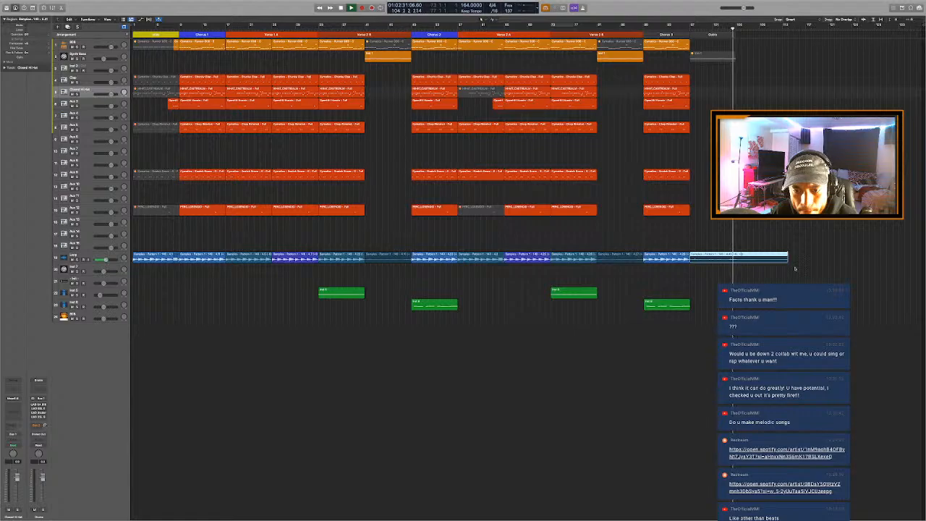
{"action": "key", "text": "space"}
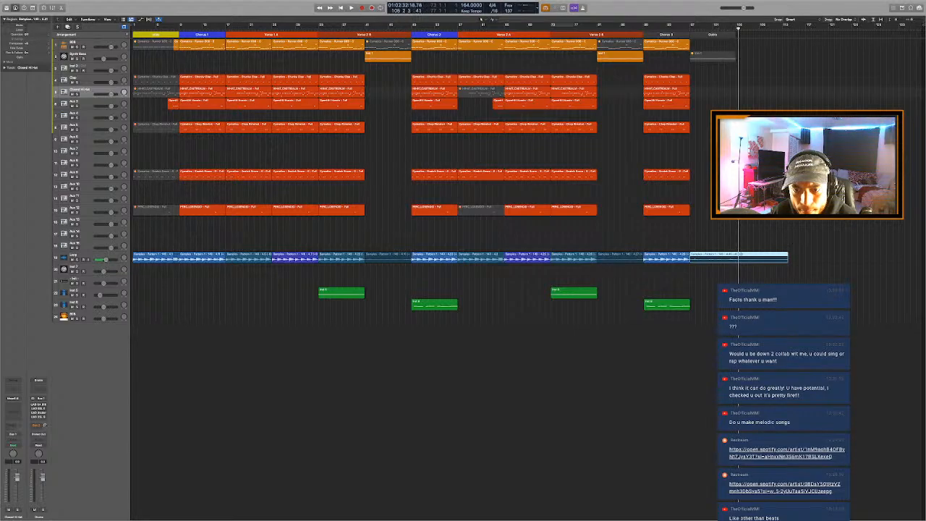
{"action": "key", "text": "super+z"}
{"action": "left_click", "coordinate": [754, 259]}
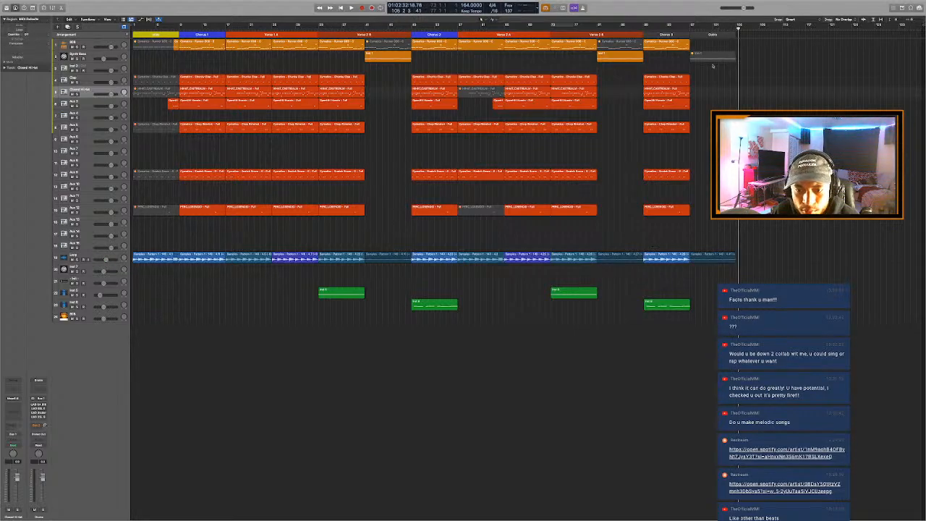
Show the Loop track's automation, automate its insert effect's bypass to switch at the Outro start, bar 97, and hide automation
{"action": "left_click", "coordinate": [690, 29]}
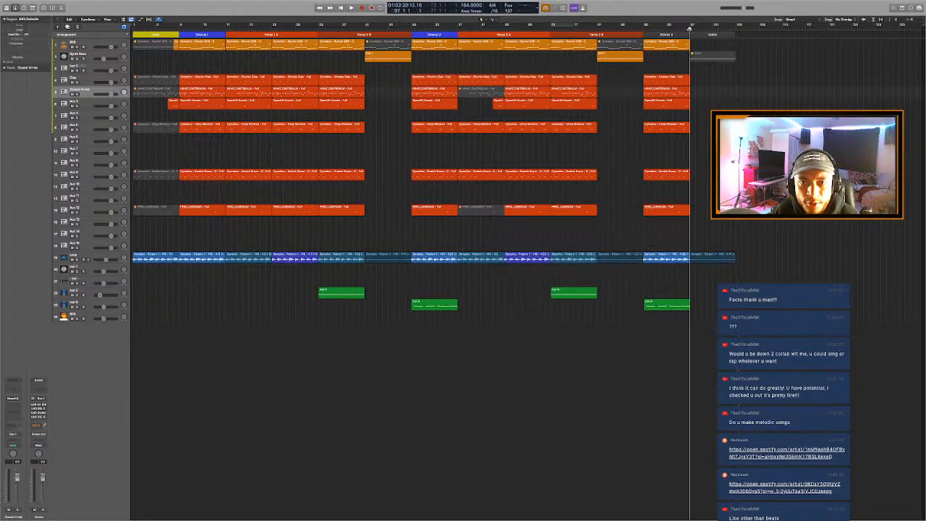
{"action": "left_click", "coordinate": [81, 255]}
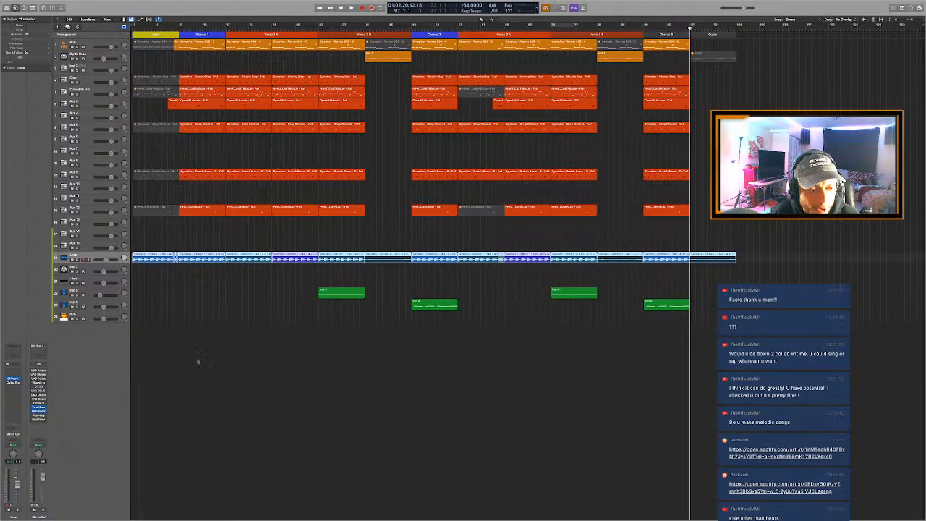
{"action": "key", "text": "super+f"}
{"action": "key", "text": "a"}
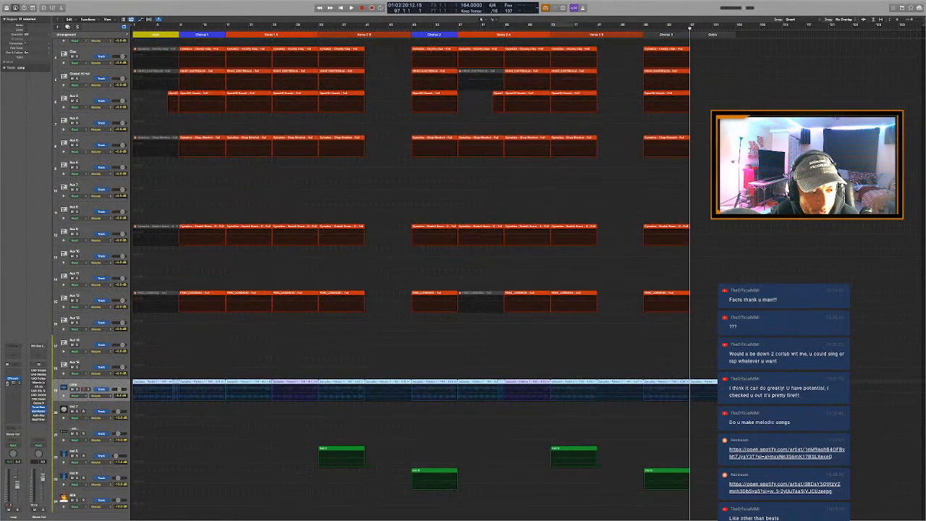
{"action": "key", "text": "a"}
{"action": "key", "text": "a"}
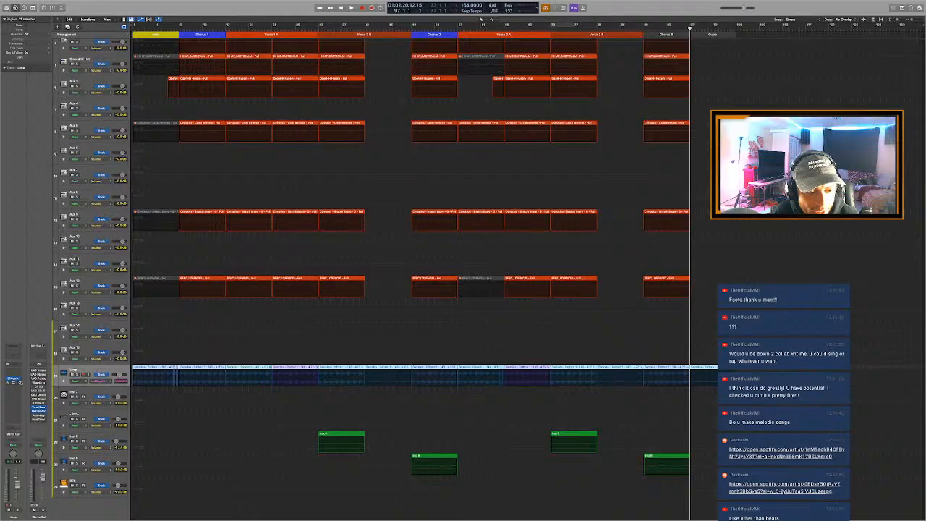
{"action": "left_click", "coordinate": [667, 376]}
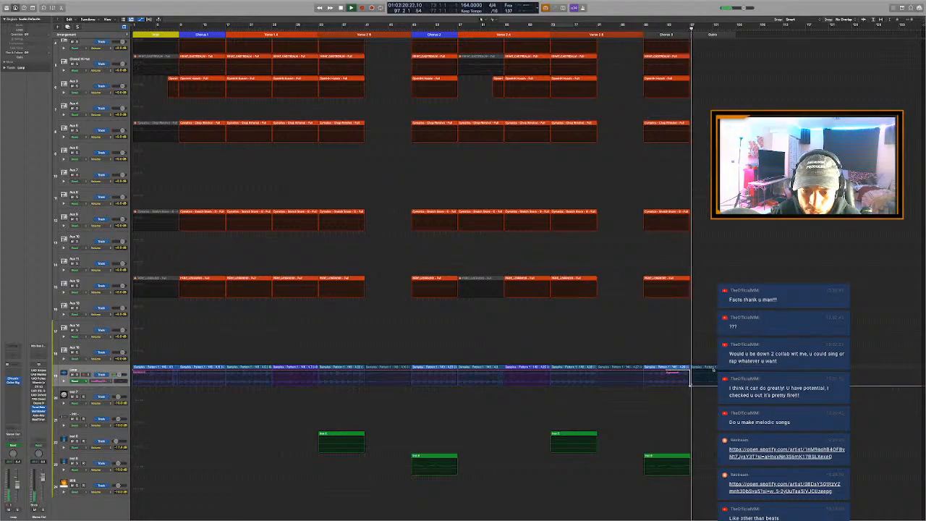
{"action": "key", "text": "a"}
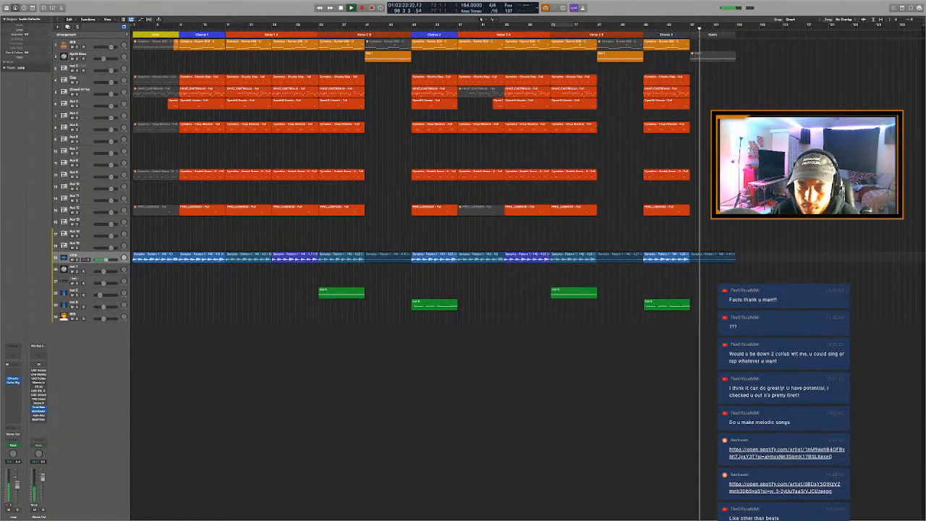
Color the Chorus 3 marker blue and the Outro marker purple, and extend the Outro marker to bar 109
{"action": "key", "text": "alt+c"}
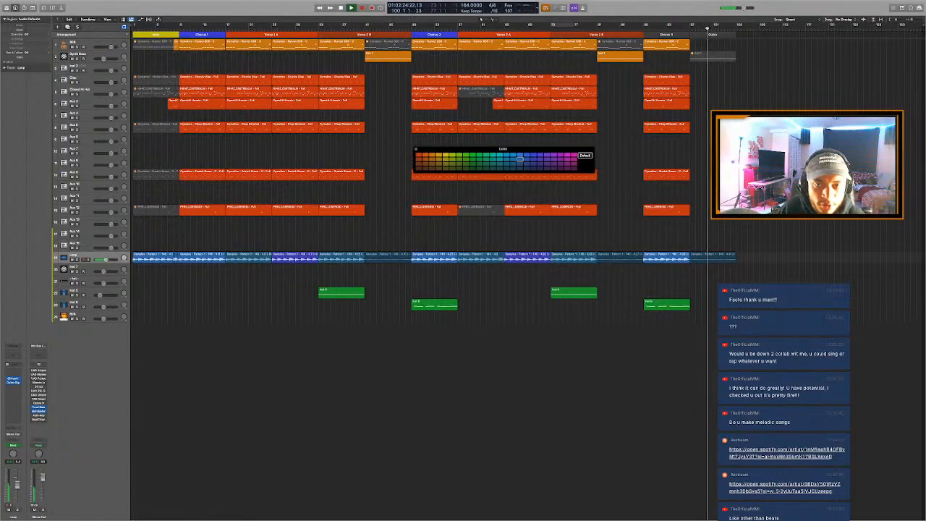
{"action": "left_click", "coordinate": [532, 156]}
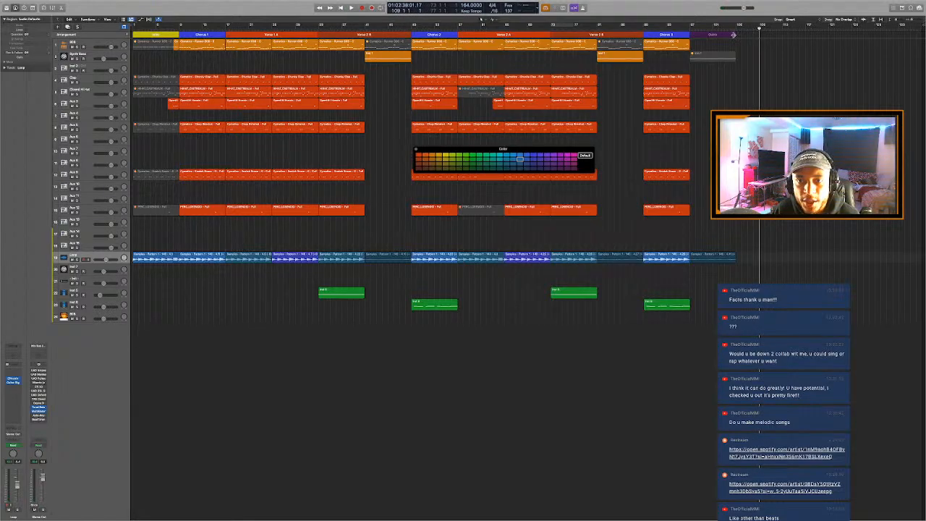
{"action": "left_click_drag", "start_coordinate": [733, 35], "coordinate": [753, 45]}
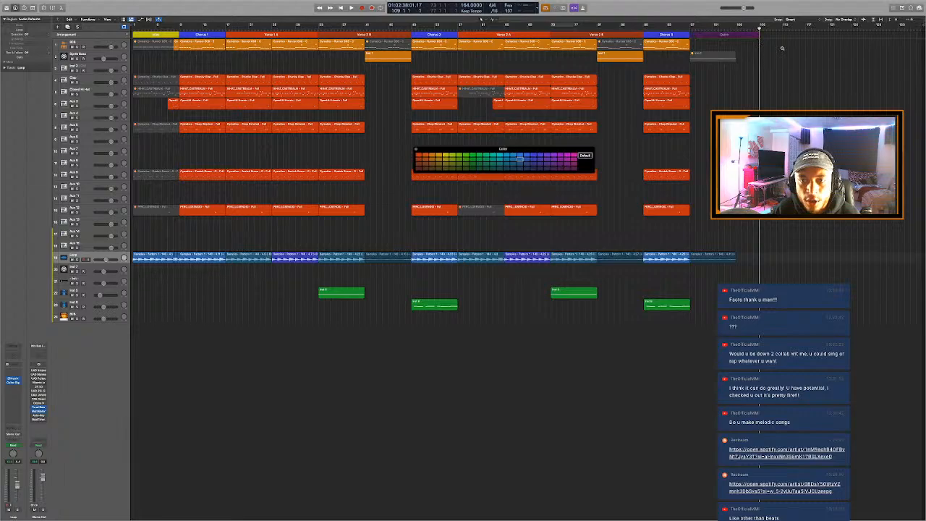
Close the color palette and play the song from the beginning
{"action": "key", "text": "alt+c"}
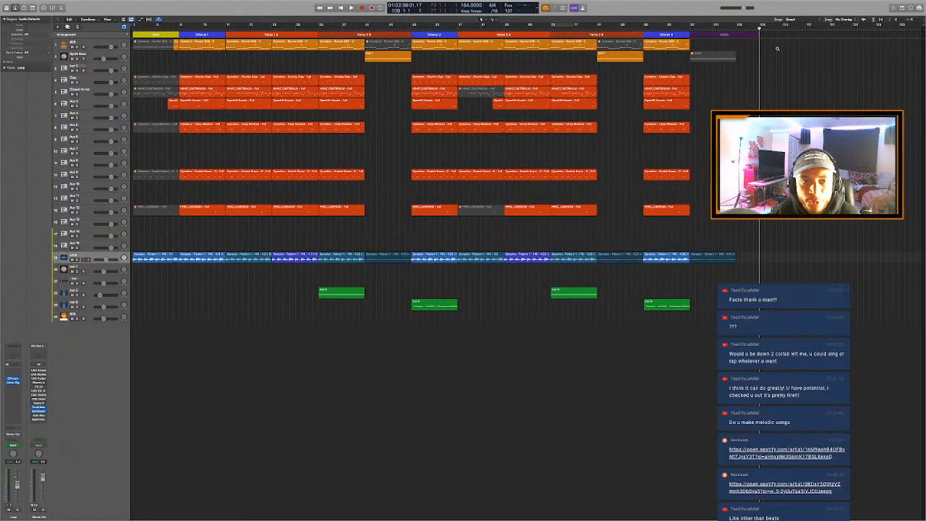
{"action": "key", "text": "Return"}
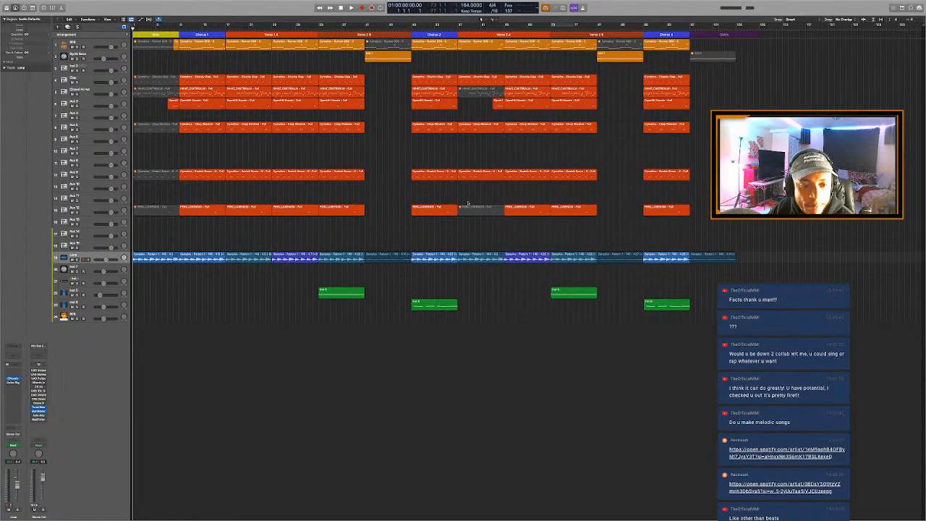
{"action": "left_click", "coordinate": [82, 292]}
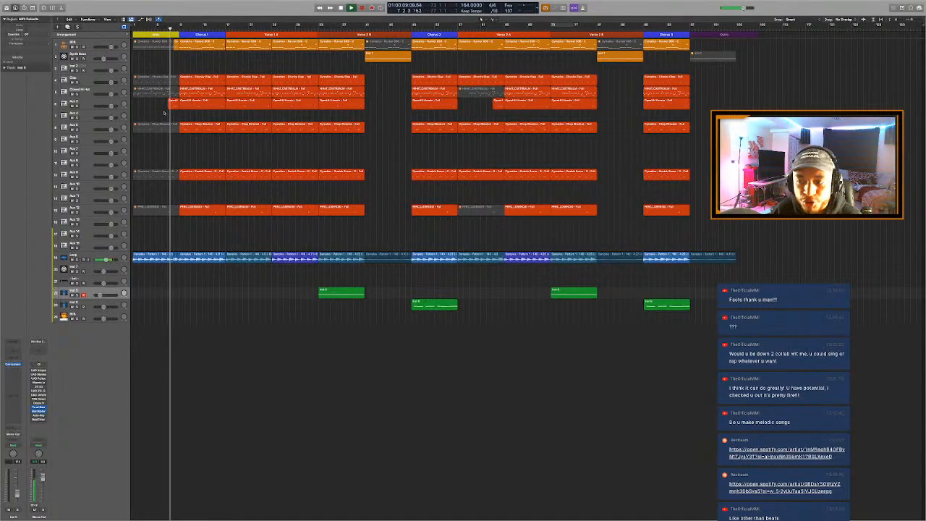
Rename the drum tracks holding the open hat, clap, snare and percussion regions as Open Hi Hat, Rim, Snare and Perc
{"action": "double_click", "coordinate": [76, 102]}
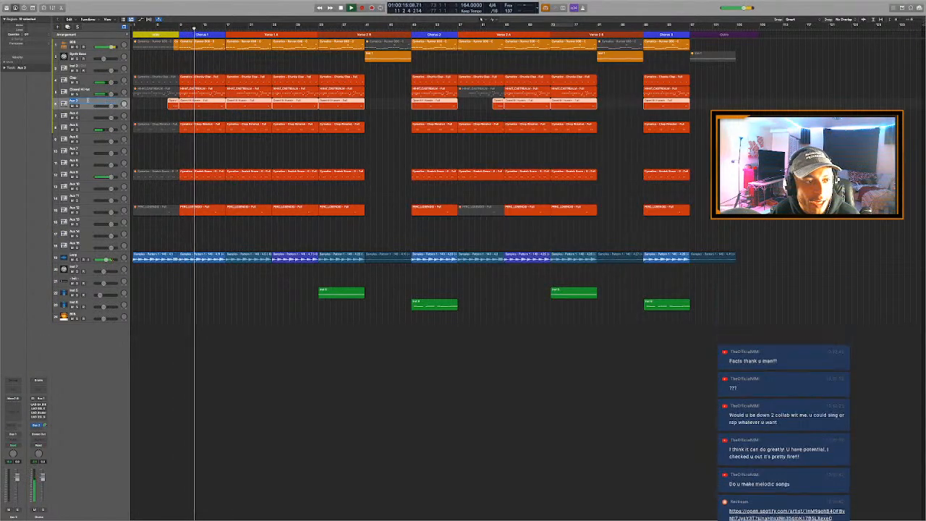
{"action": "type", "text": "Open Hi Hat"}
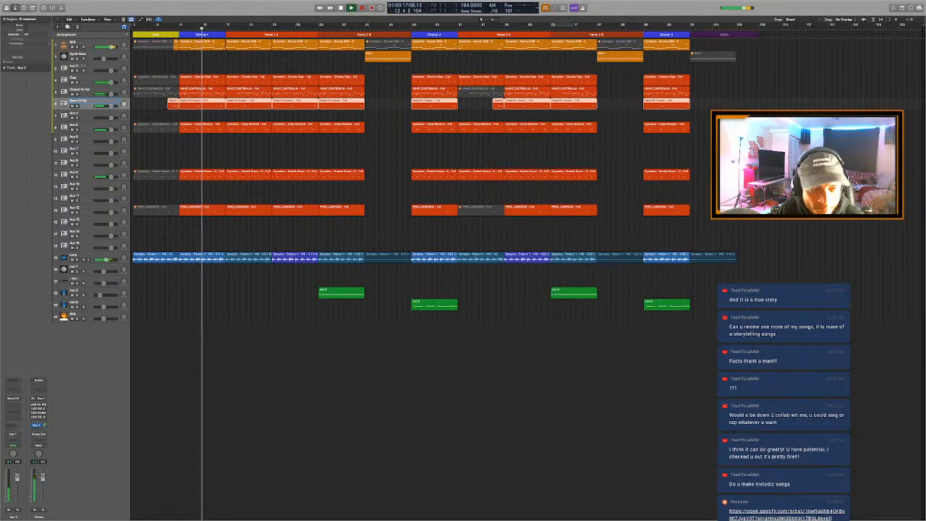
{"action": "double_click", "coordinate": [86, 124]}
{"action": "type", "text": "Ri"}
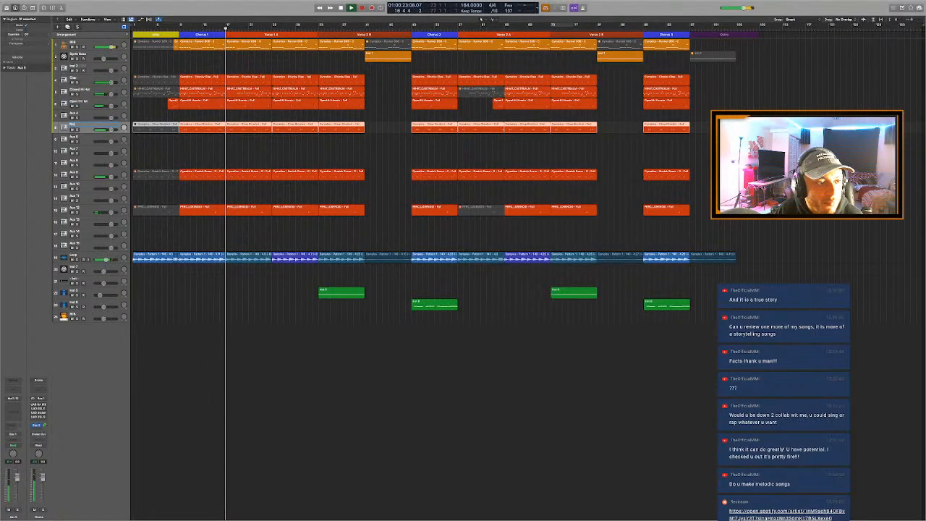
{"action": "left_click", "coordinate": [86, 175]}
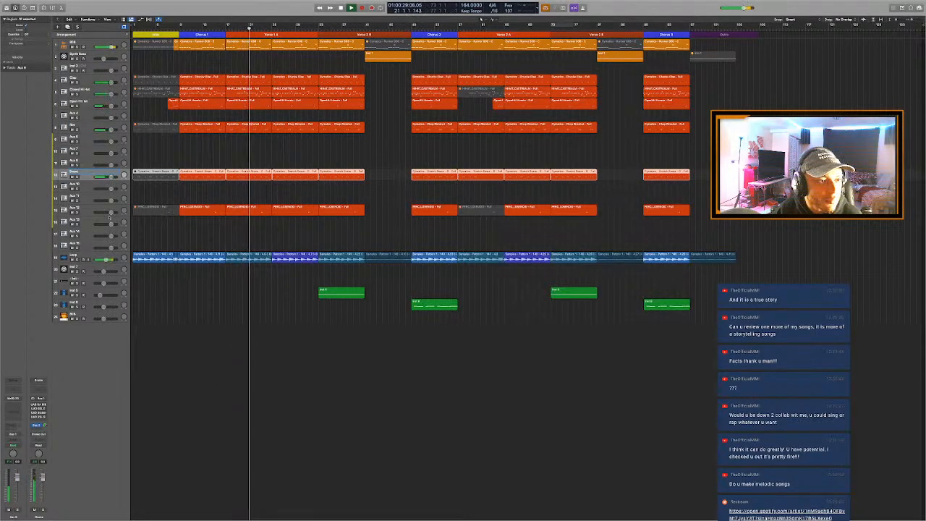
{"action": "left_click", "coordinate": [94, 211]}
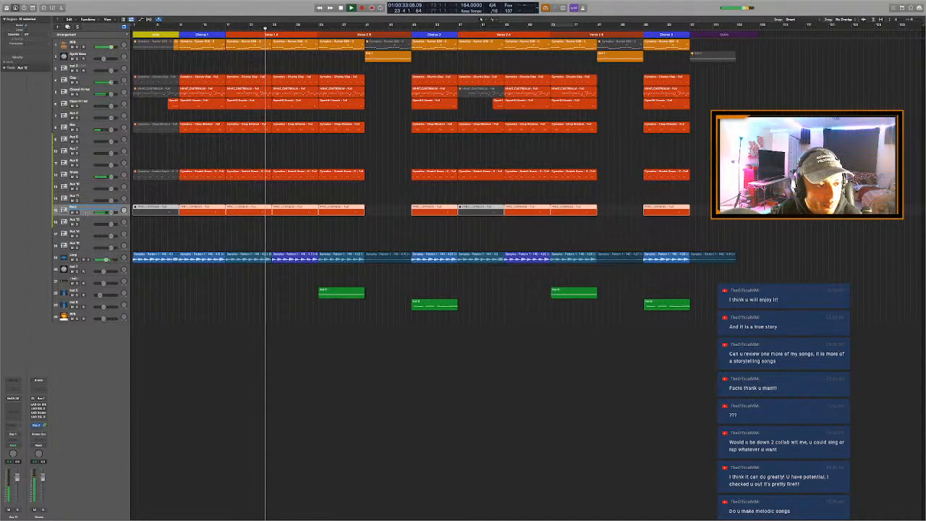
{"action": "left_click", "coordinate": [187, 327]}
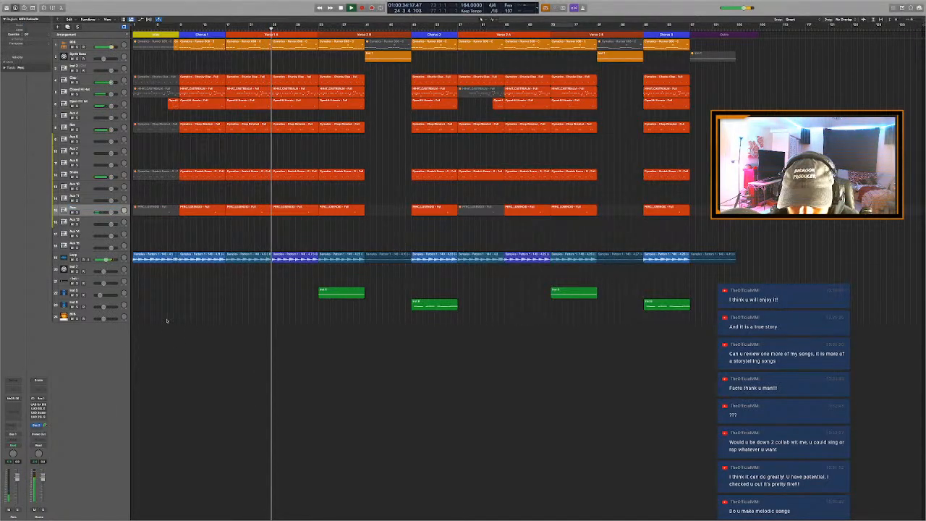
Switch to Chrome, restore the previously open pages, and return to the Logic Pro project
{"action": "left_click", "coordinate": [88, 293]}
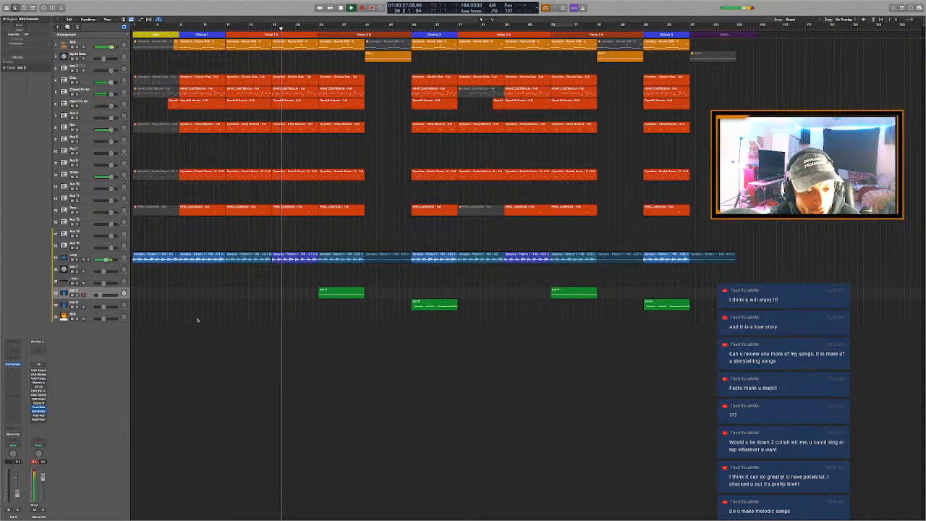
{"action": "key", "text": "ctrl+Left"}
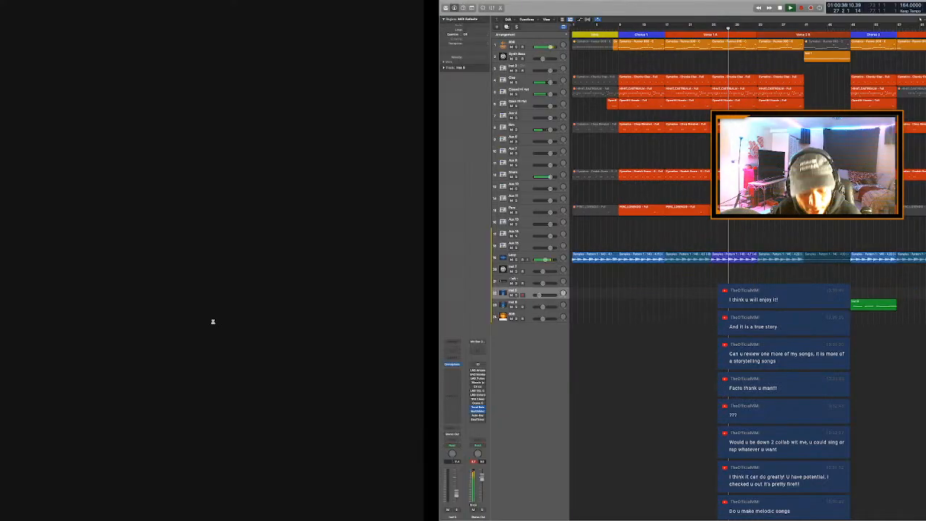
{"action": "key", "text": "ctrl+Right"}
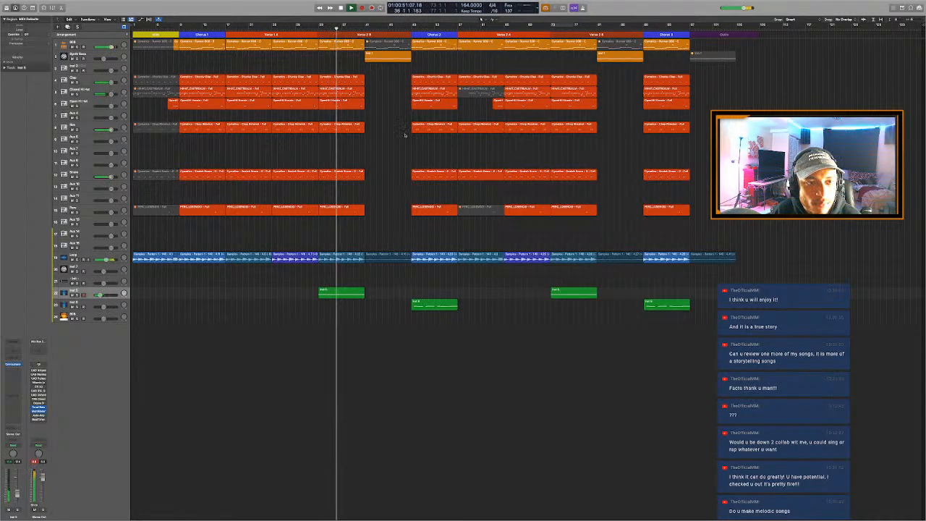
{"action": "key", "text": "super+Tab"}
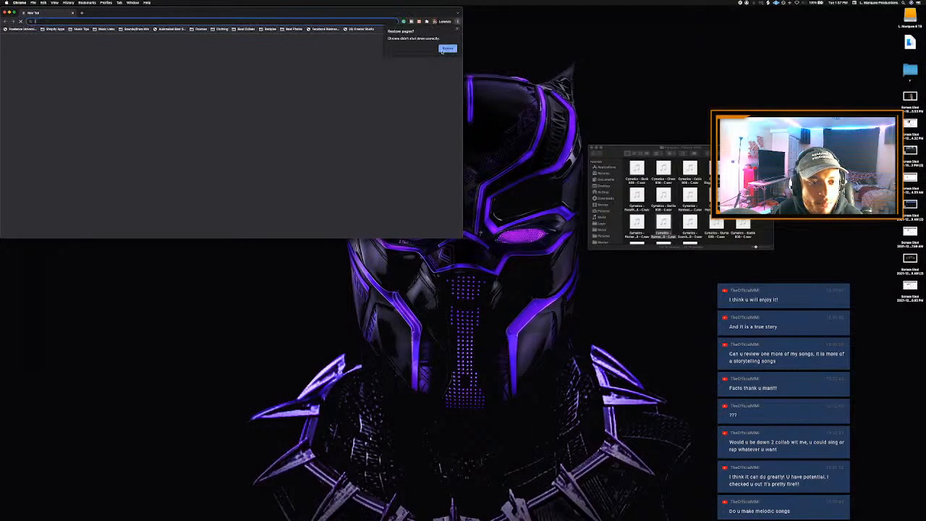
{"action": "key", "text": "super+Tab"}
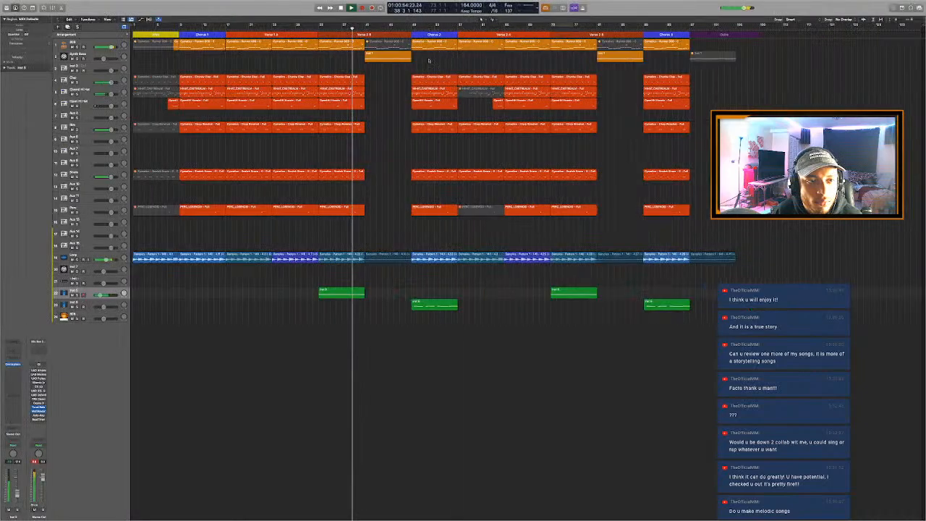
{"action": "key", "text": "super+Tab"}
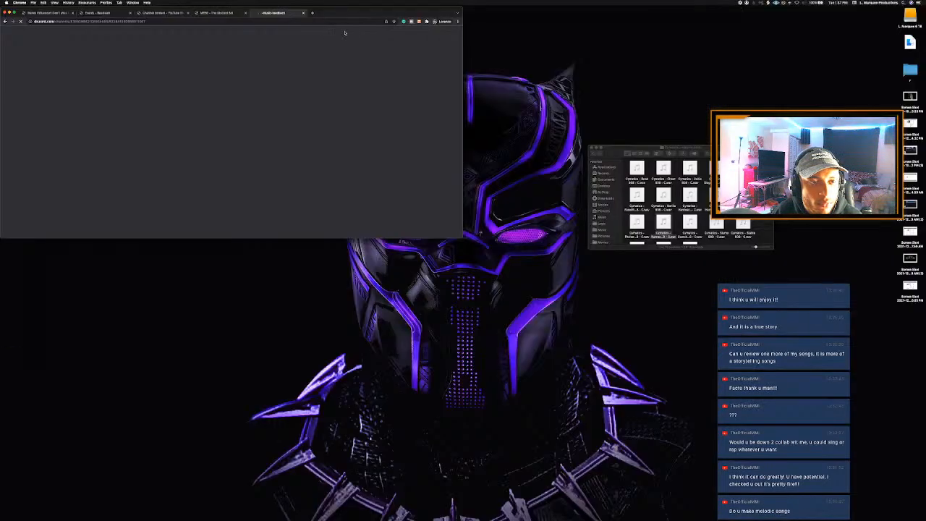
{"action": "key", "text": "super+Tab"}
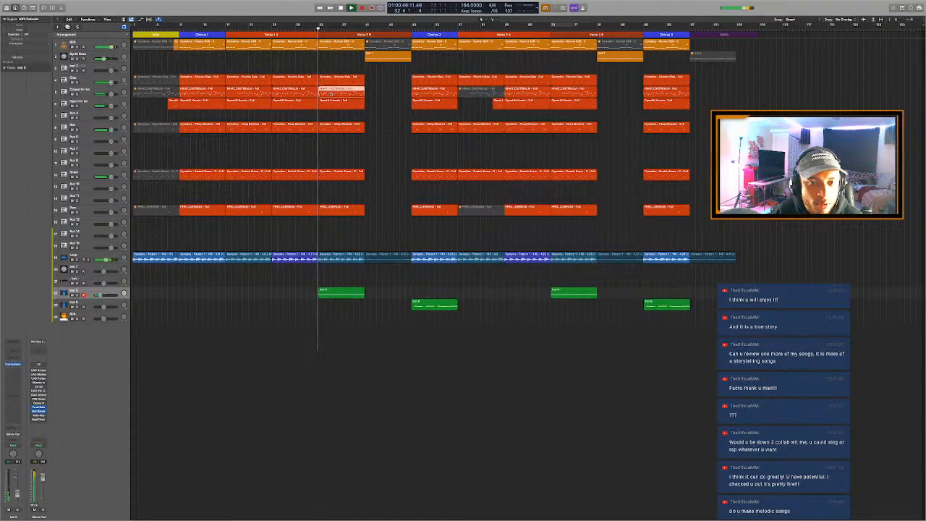
Mute the notes in roughly the first two bars of the Closed Hi Hat region at bar 33
{"action": "key", "text": "p"}
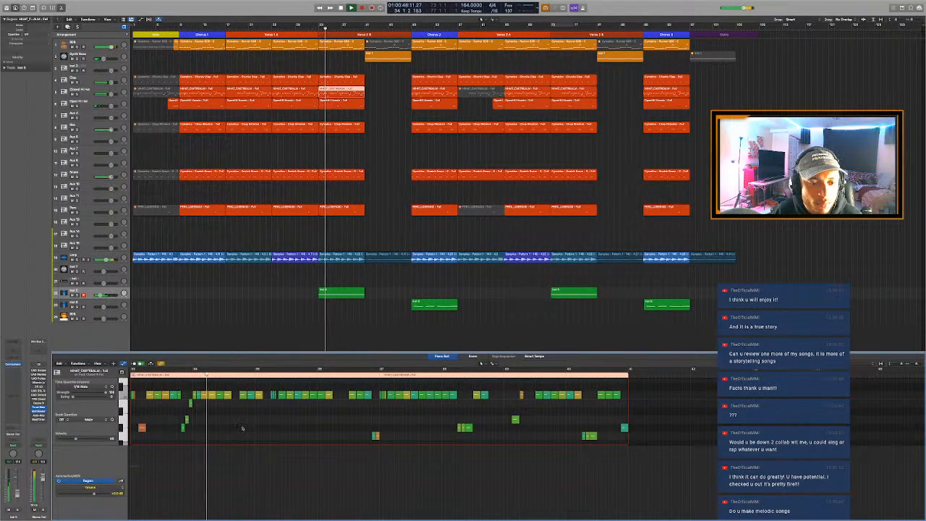
{"action": "left_click_drag", "start_coordinate": [159, 387], "coordinate": [286, 435]}
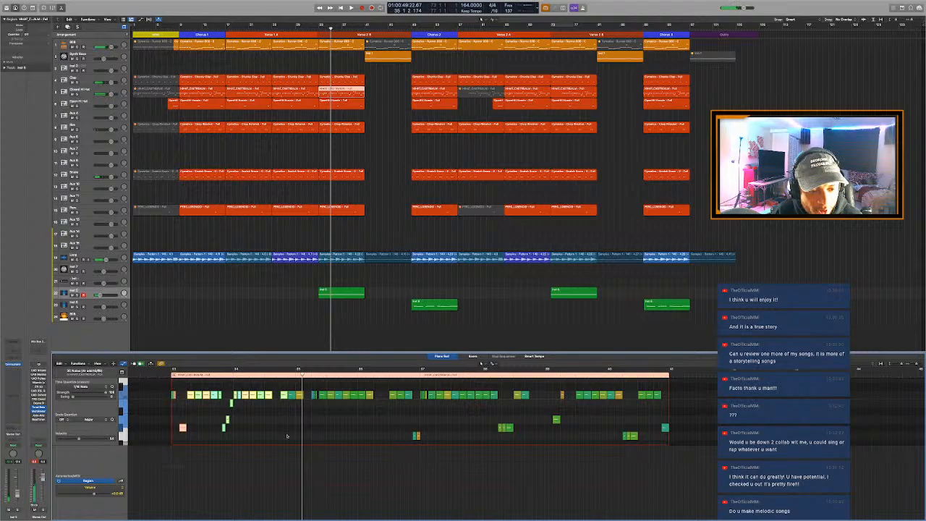
{"action": "scroll", "coordinate": [173, 377], "scroll_direction": "left", "scroll_amount": 2}
{"action": "left_click", "coordinate": [163, 372]}
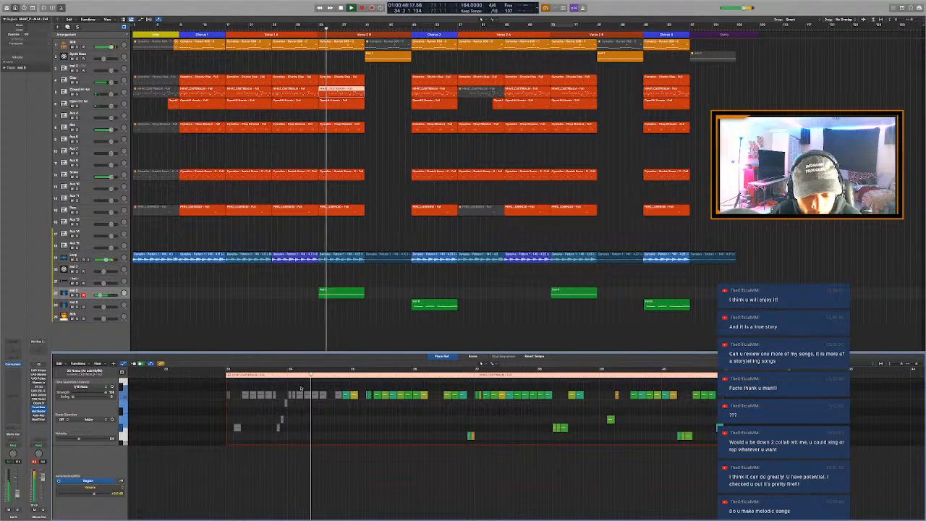
Mute the remaining low hi-hat notes between bars 34 and 35, then listen to the edited passage and close the note editor
{"action": "left_click_drag", "start_coordinate": [360, 415], "coordinate": [346, 395]}
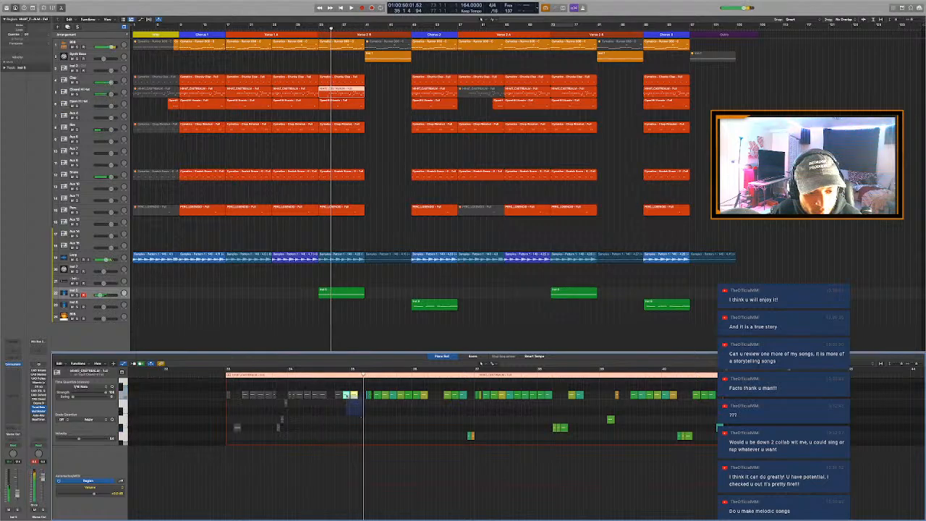
{"action": "scroll", "coordinate": [349, 421], "scroll_direction": "down", "scroll_amount": 5}
{"action": "scroll", "coordinate": [349, 415], "scroll_direction": "up", "scroll_amount": 5}
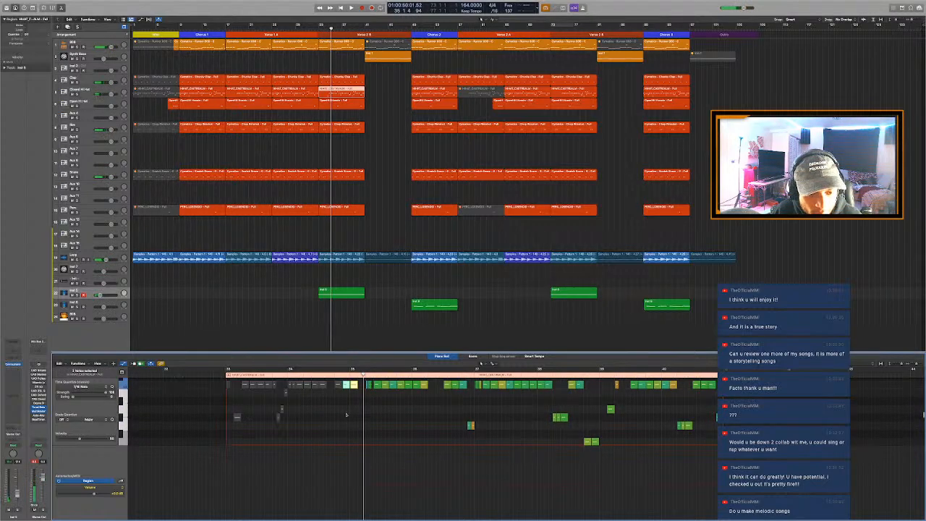
{"action": "scroll", "coordinate": [346, 414], "scroll_direction": "down", "scroll_amount": 4}
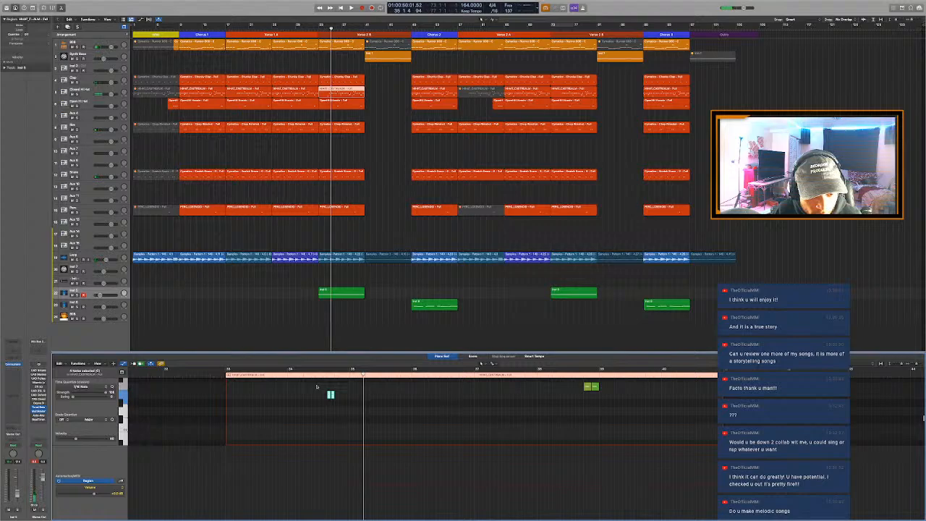
{"action": "left_click", "coordinate": [210, 374]}
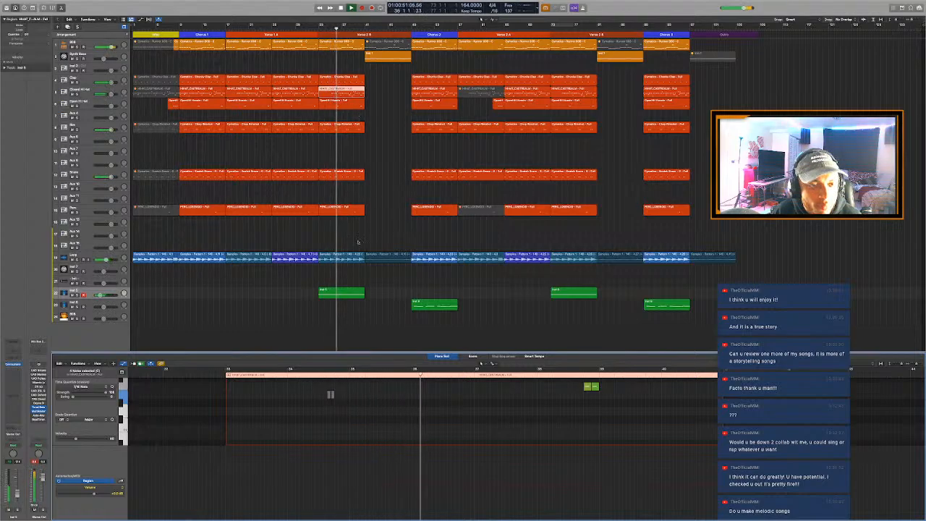
{"action": "scroll", "coordinate": [371, 417], "scroll_direction": "up", "scroll_amount": 3}
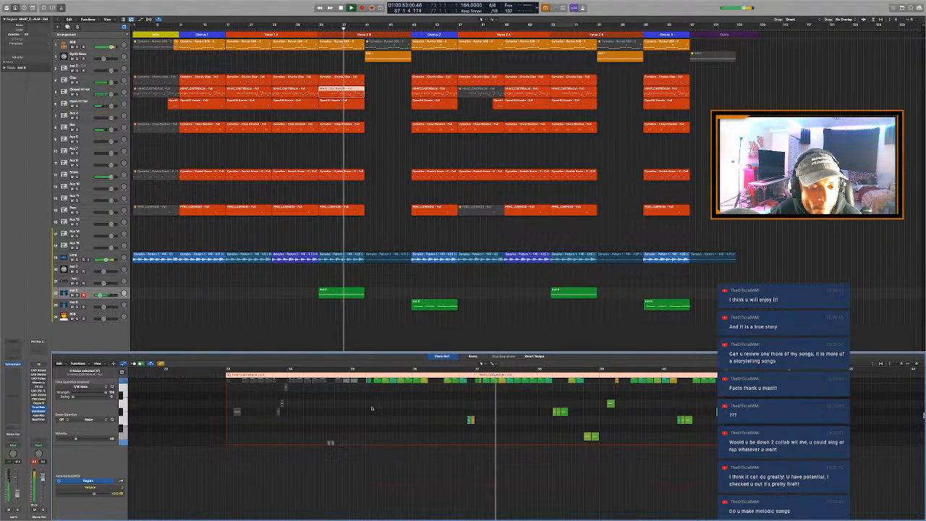
{"action": "scroll", "coordinate": [352, 390], "scroll_direction": "up", "scroll_amount": 2}
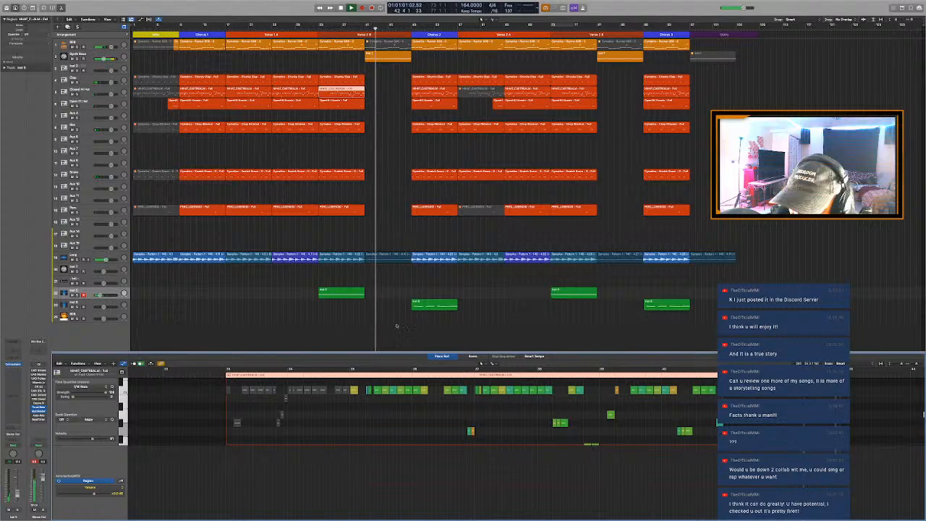
{"action": "key", "text": "p"}
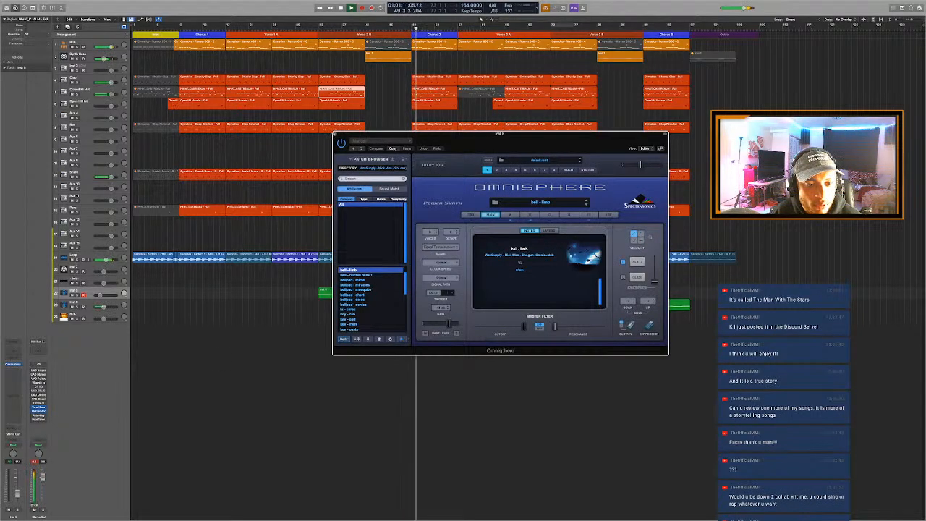
Close the Omnisphere window and rename the two melodic instrument tracks with green regions as Bell and Pluck
{"action": "left_click", "coordinate": [335, 134]}
{"action": "double_click", "coordinate": [92, 290]}
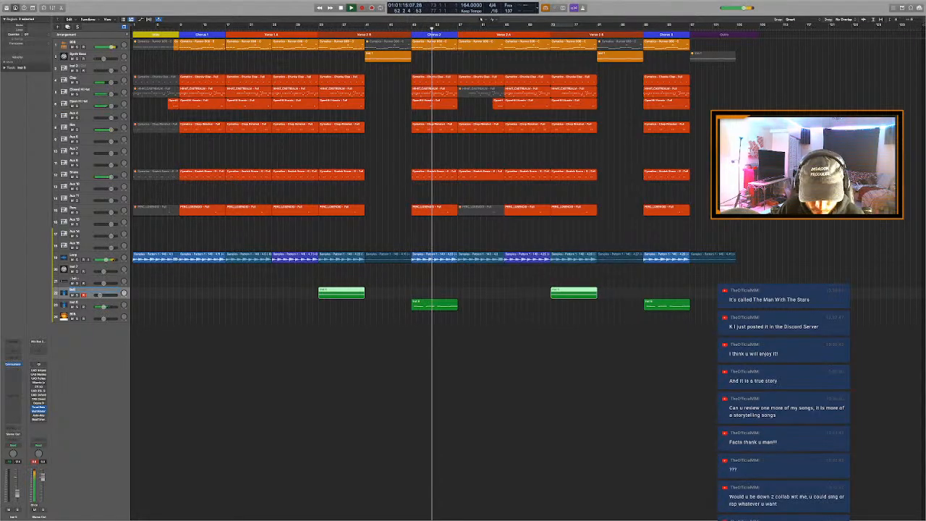
{"action": "left_click", "coordinate": [88, 304]}
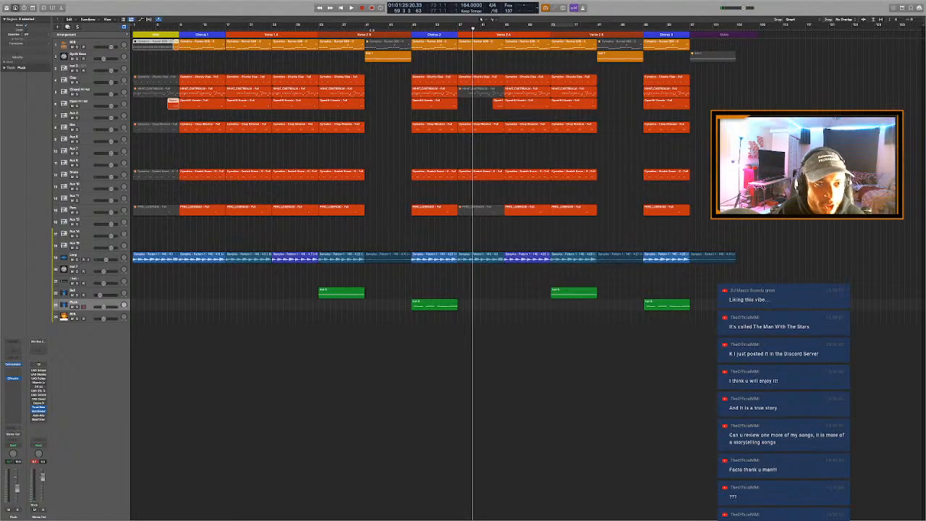
Paste the copied Intro 808 and Open Hi Hat regions at bars 41 and 81
{"action": "left_click", "coordinate": [366, 29]}
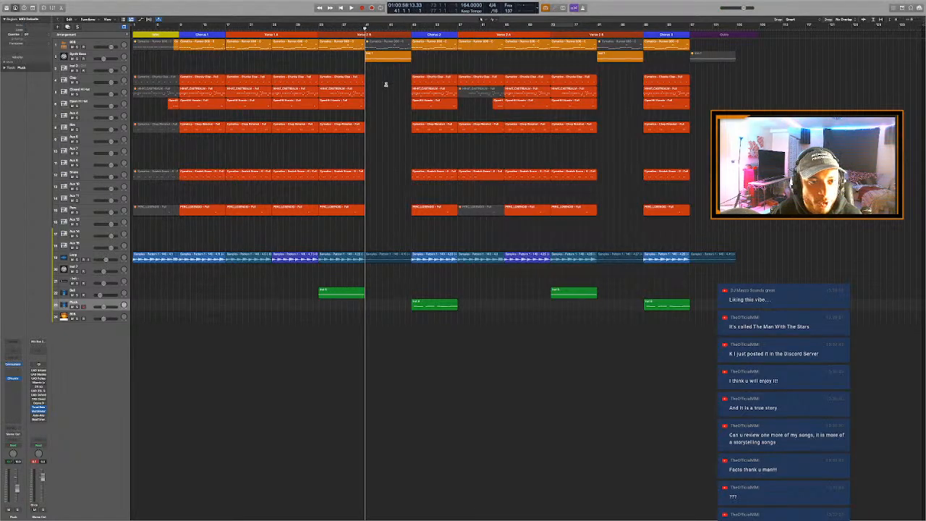
{"action": "key", "text": "super+v"}
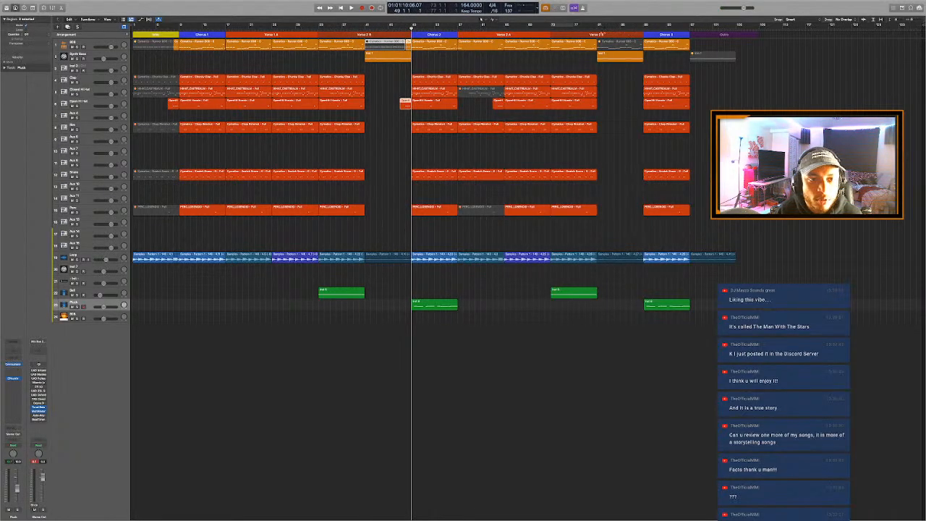
{"action": "left_click", "coordinate": [597, 29]}
{"action": "key", "text": "super+v"}
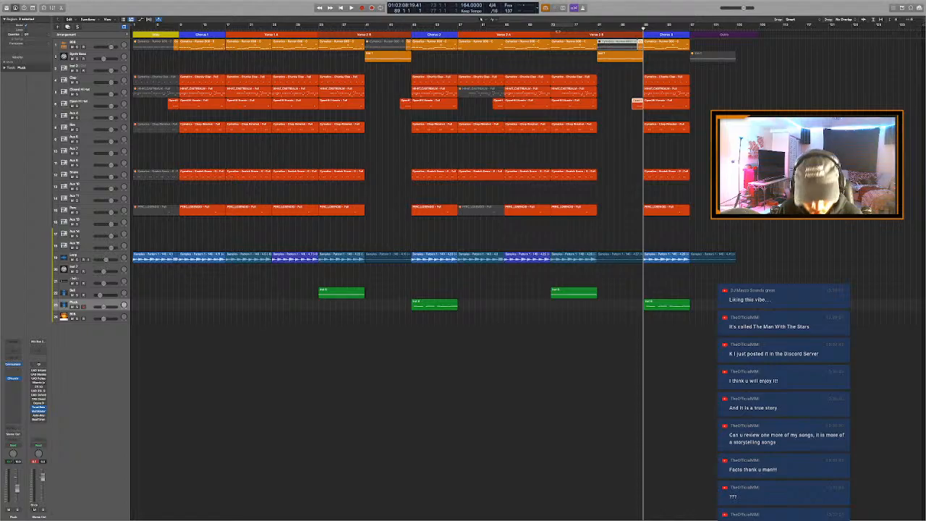
Open the Synth Bass region at bar 41, select its notes from bar 48 onward, and close the note editor
{"action": "left_click", "coordinate": [405, 29]}
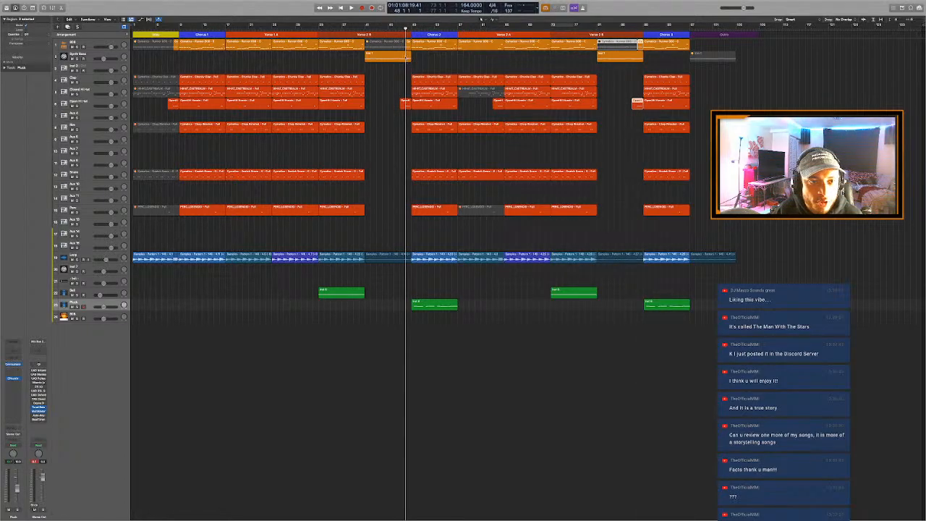
{"action": "key", "text": "p"}
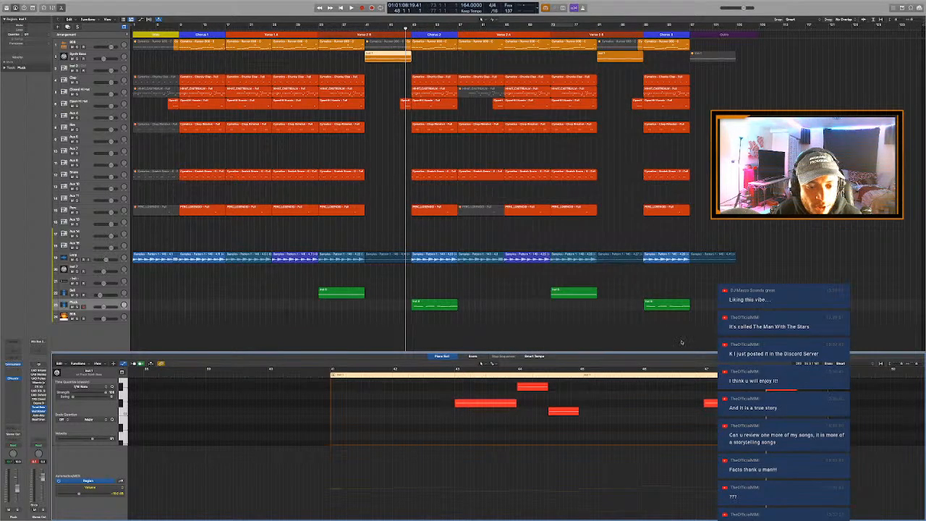
{"action": "scroll", "coordinate": [715, 395], "scroll_direction": "right", "scroll_amount": 5}
{"action": "scroll", "coordinate": [715, 395], "scroll_direction": "up", "scroll_amount": 2}
{"action": "left_click_drag", "start_coordinate": [667, 388], "coordinate": [686, 410]}
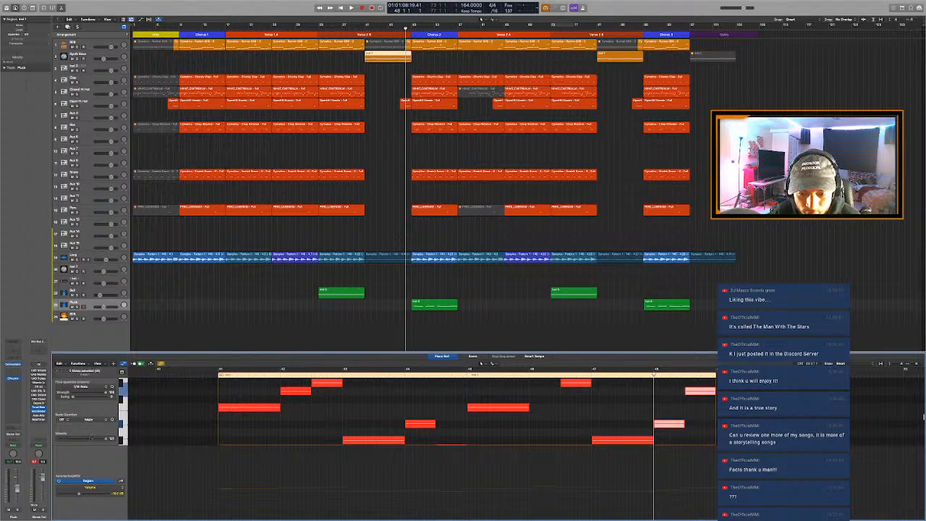
{"action": "key", "text": "p"}
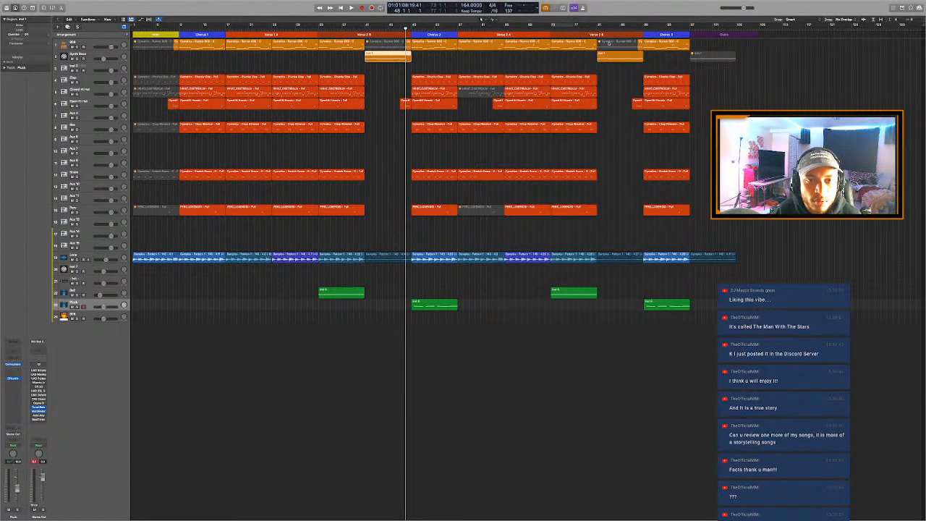
Replace the Synth Bass region at bar 81 with a copy of the bar 41 region, and play the transition into Chorus 2
{"action": "key", "text": "Delete"}
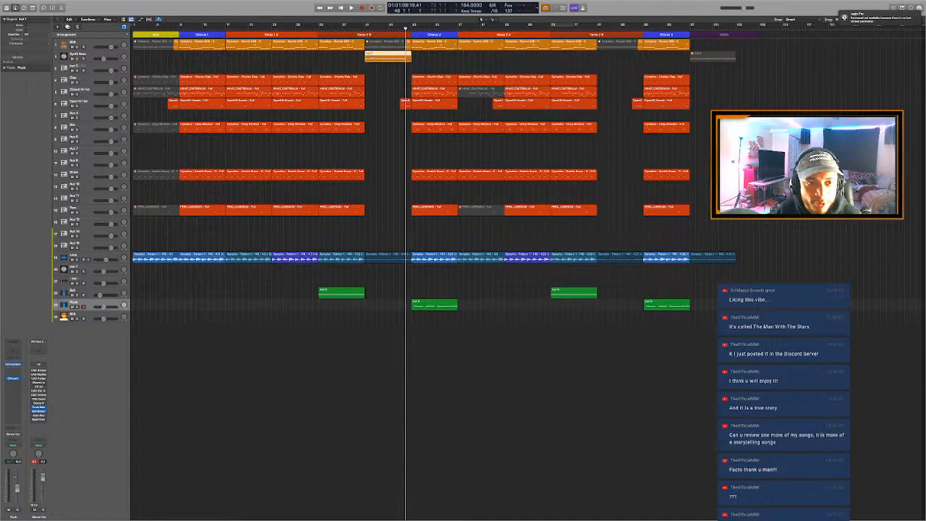
{"action": "left_click_drag", "start_coordinate": [372, 55], "coordinate": [604, 60]}
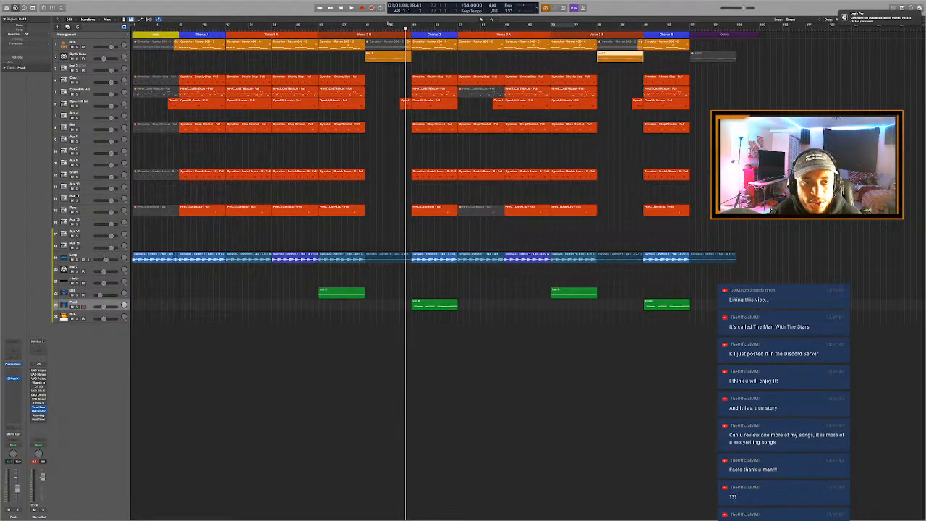
{"action": "double_click", "coordinate": [388, 27]}
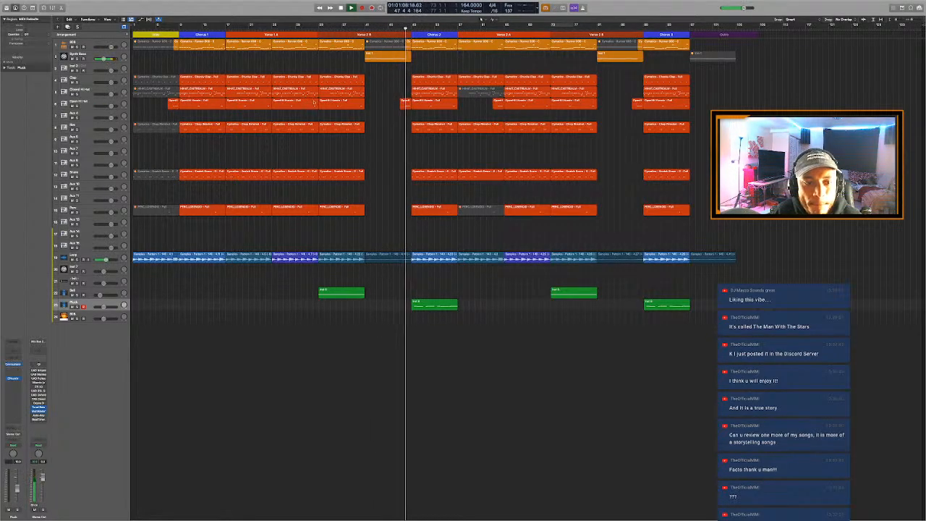
Name all regions after their tracks, clear the selection, and stop playback
{"action": "key", "text": "super+a"}
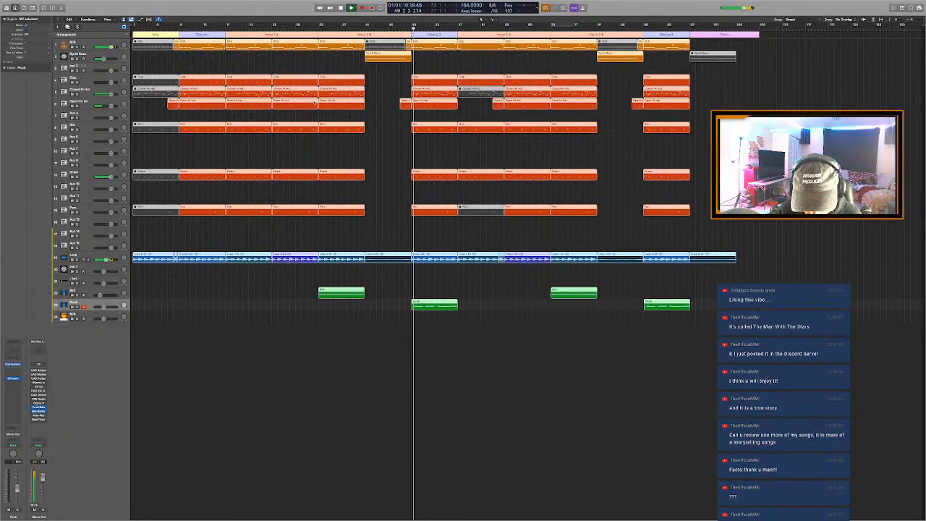
{"action": "key", "text": "shift+super+a"}
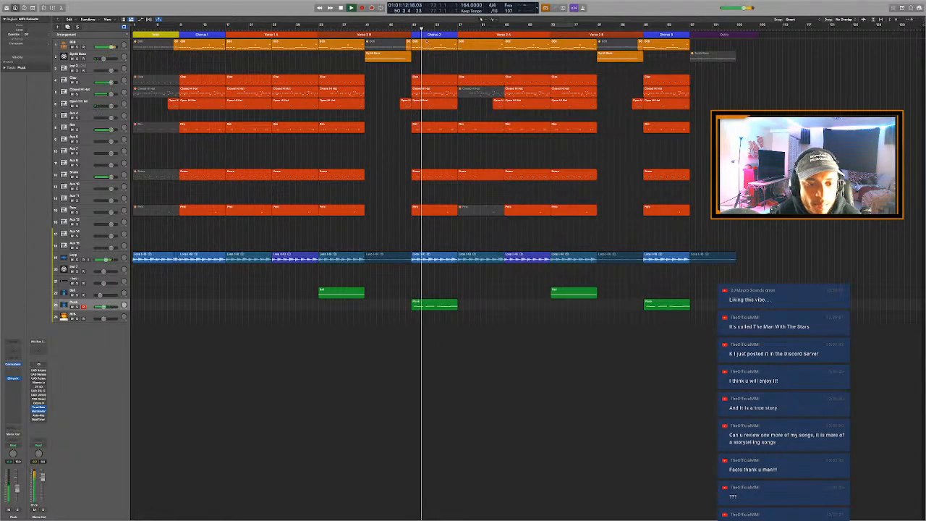
{"action": "key", "text": "space"}
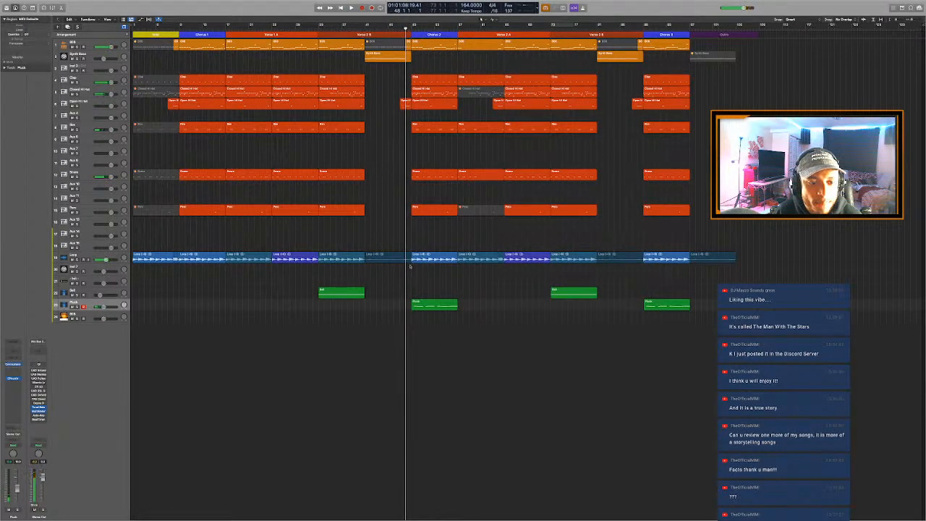
Split the Loop region at bar 48 and one beat after it, and repeat the short slice up to bar 49
{"action": "left_click", "coordinate": [405, 261], "text": "super"}
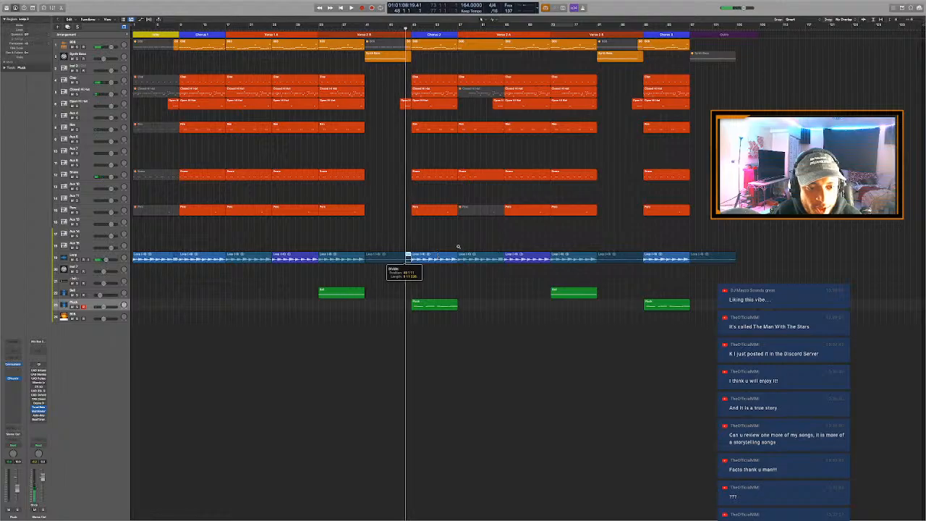
{"action": "scroll", "coordinate": [456, 248], "scroll_direction": "up", "scroll_amount": 3}
{"action": "scroll", "coordinate": [456, 248], "scroll_direction": "up", "scroll_amount": 2}
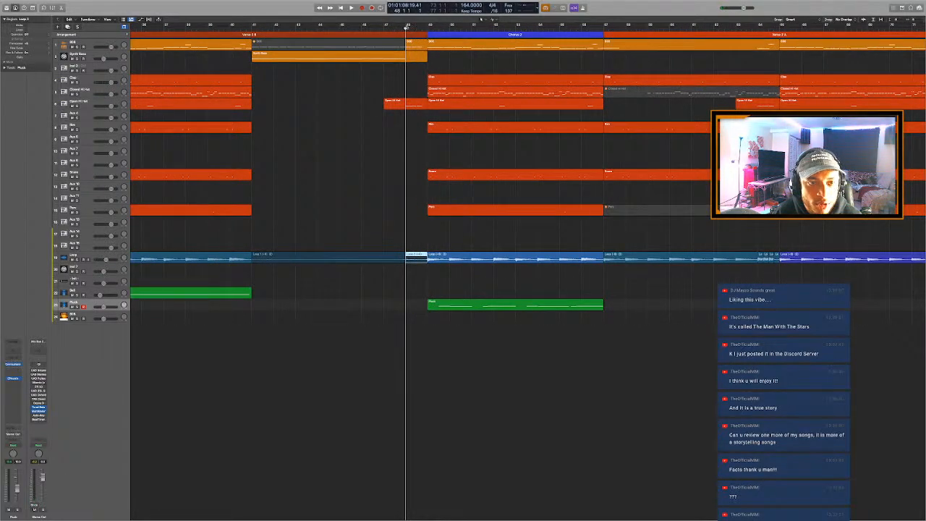
{"action": "left_click_drag", "start_coordinate": [406, 27], "coordinate": [412, 29]}
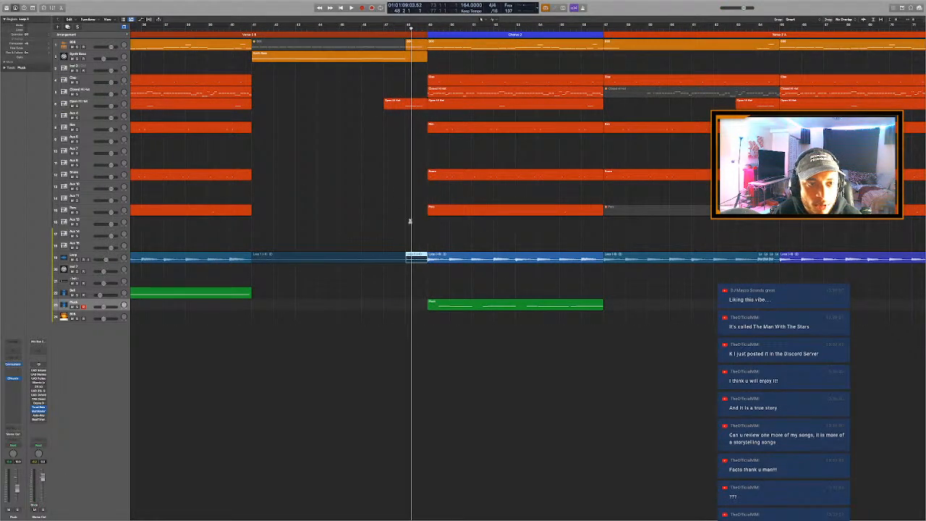
{"action": "left_click", "coordinate": [411, 262]}
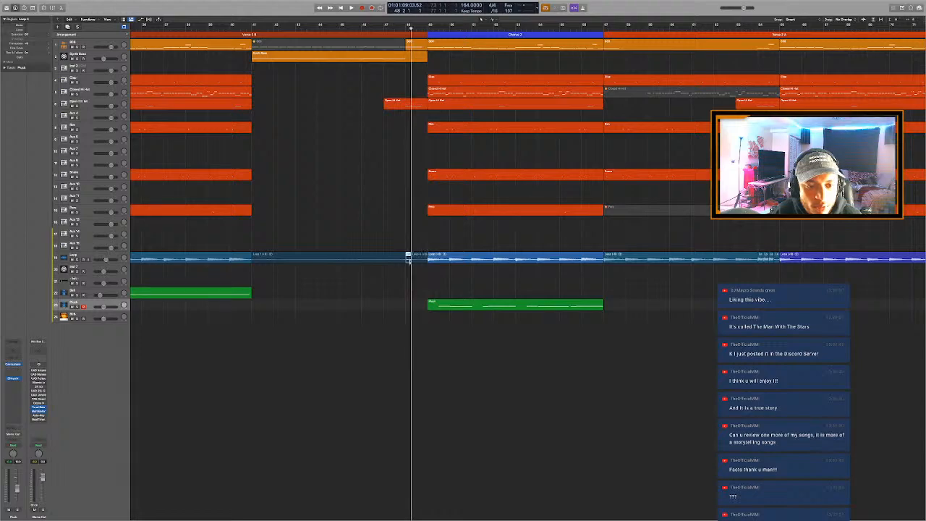
{"action": "scroll", "coordinate": [416, 248], "scroll_direction": "down", "scroll_amount": 1}
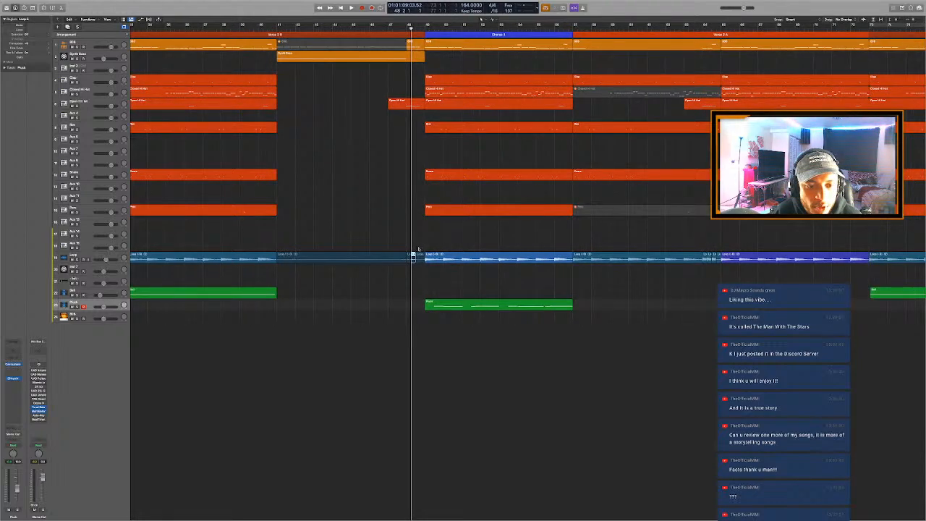
{"action": "scroll", "coordinate": [414, 277], "scroll_direction": "up", "scroll_amount": 4}
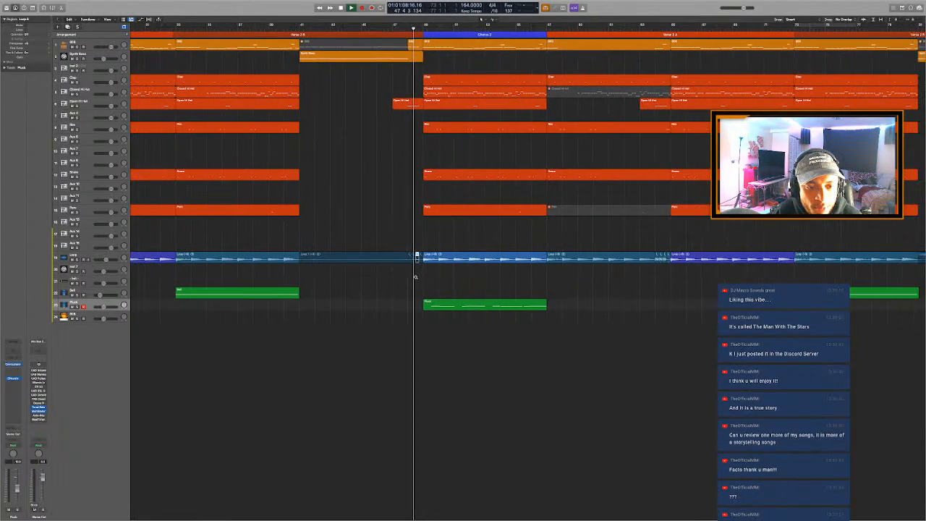
{"action": "scroll", "coordinate": [414, 276], "scroll_direction": "down", "scroll_amount": 5}
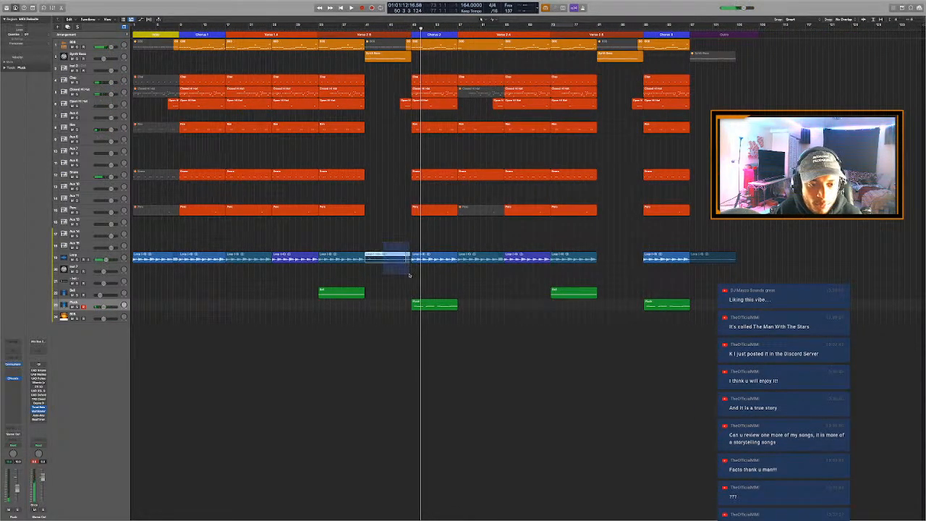
Copy the chopped Loop regions from bar 41 to bar 81, and play the song from bar 47
{"action": "left_click_drag", "start_coordinate": [381, 259], "coordinate": [611, 263]}
{"action": "left_click", "coordinate": [400, 29]}
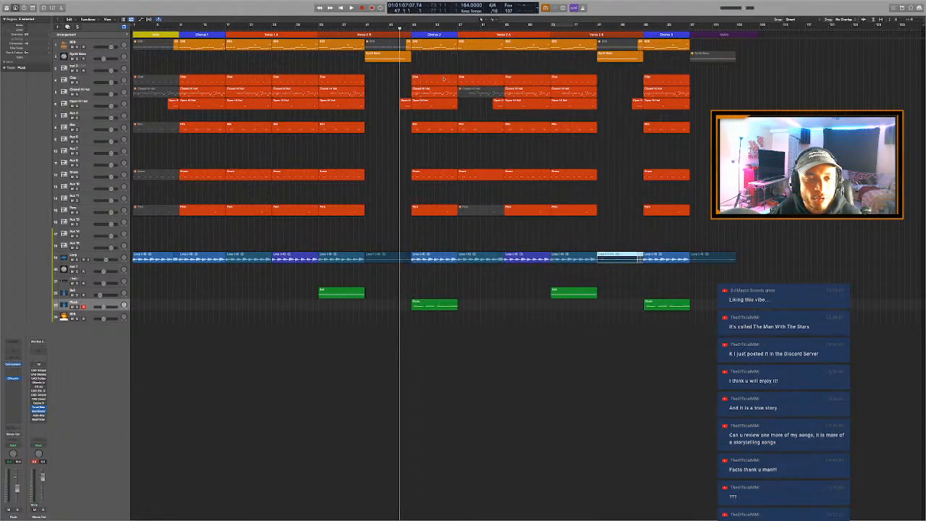
{"action": "left_click", "coordinate": [437, 63]}
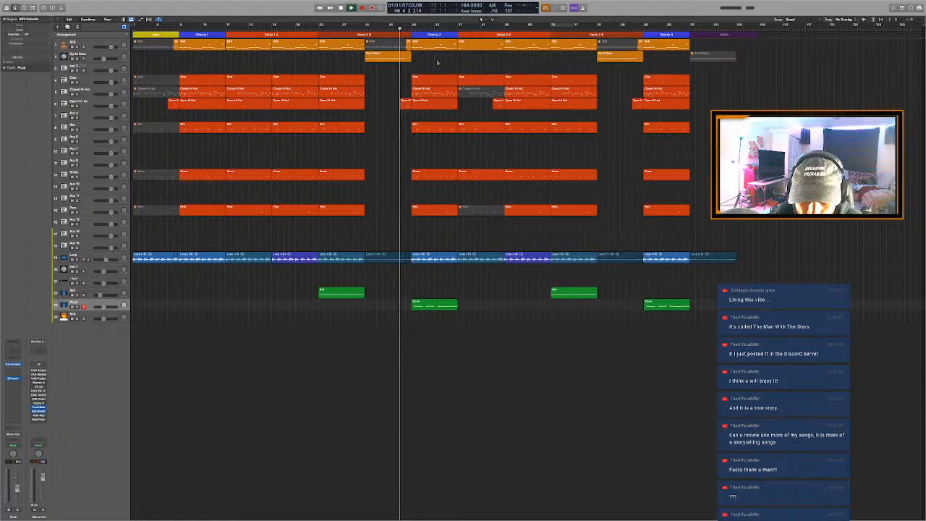
Switch to Discord to look through the music-feedback channel at full screen, and return to Logic Pro
{"action": "key", "text": "super+h"}
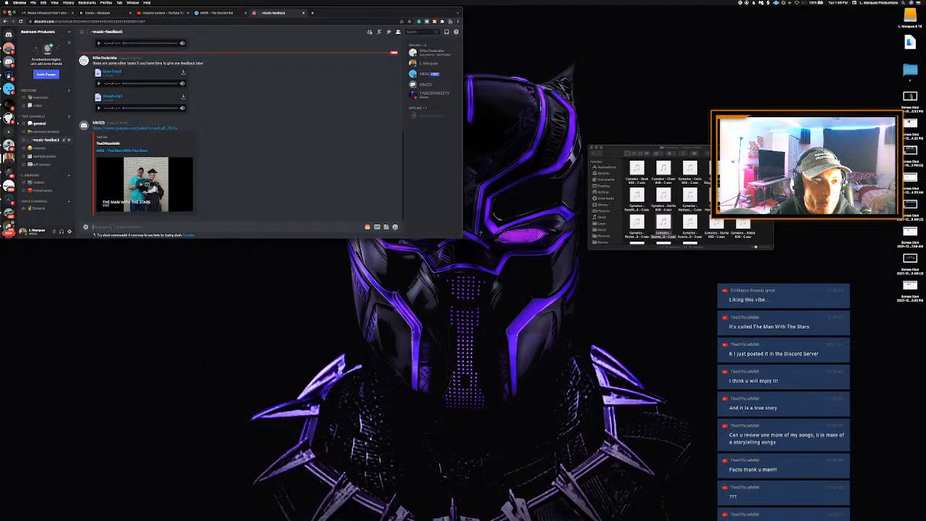
{"action": "left_click", "coordinate": [16, 12]}
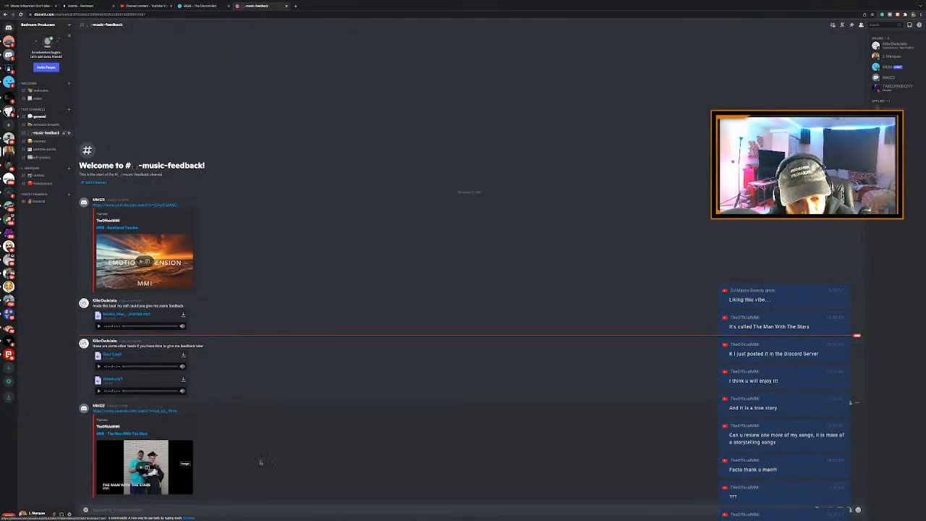
{"action": "key", "text": "ctrl+Right"}
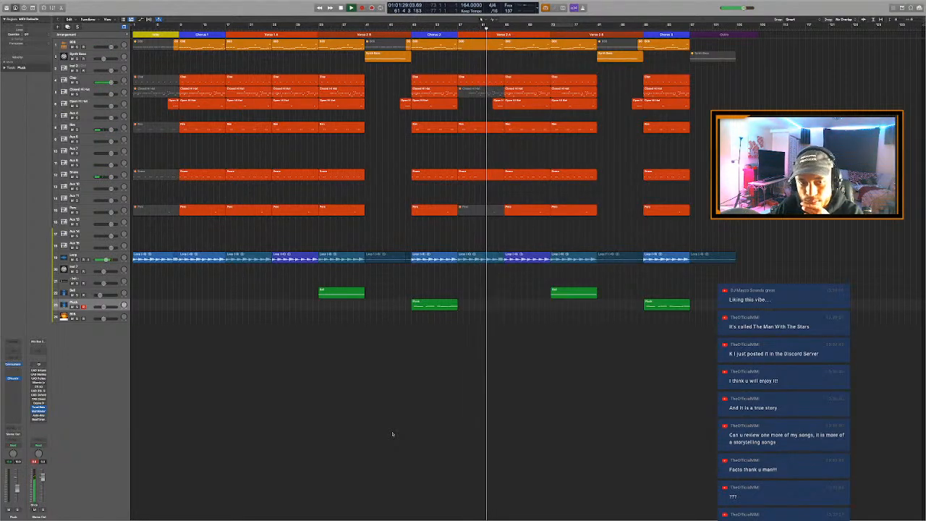
Mute the last clap note before bar 65 in the Clap region at bar 57, and close the note editor
{"action": "left_click", "coordinate": [491, 28]}
{"action": "left_click", "coordinate": [496, 78]}
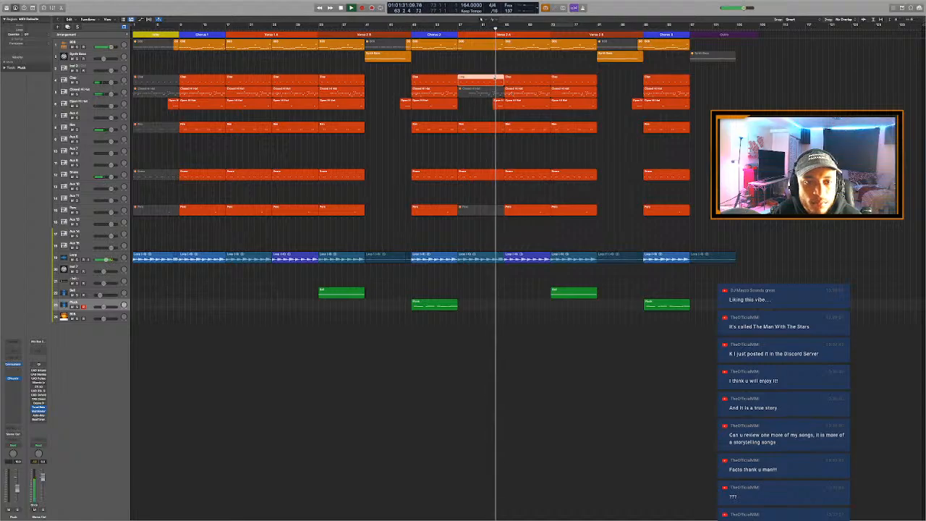
{"action": "double_click", "coordinate": [496, 78]}
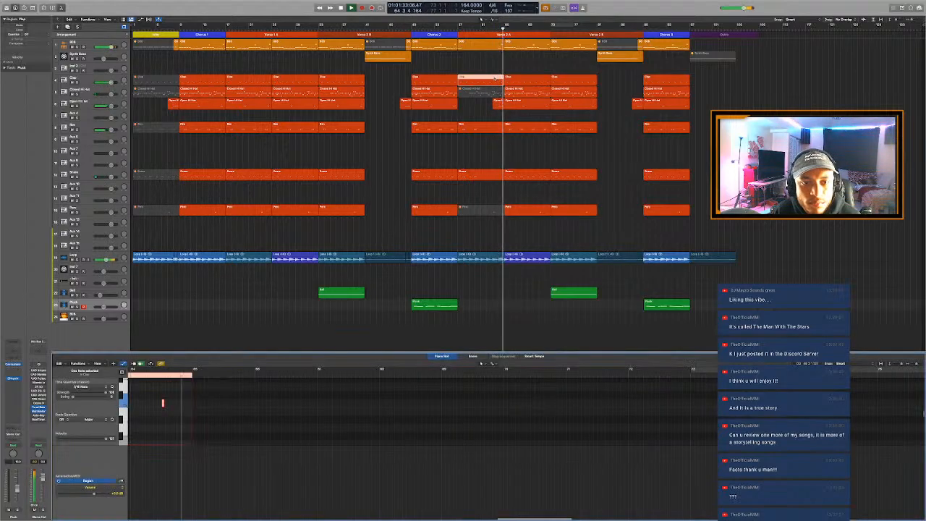
{"action": "scroll", "coordinate": [274, 410], "scroll_direction": "left", "scroll_amount": 5}
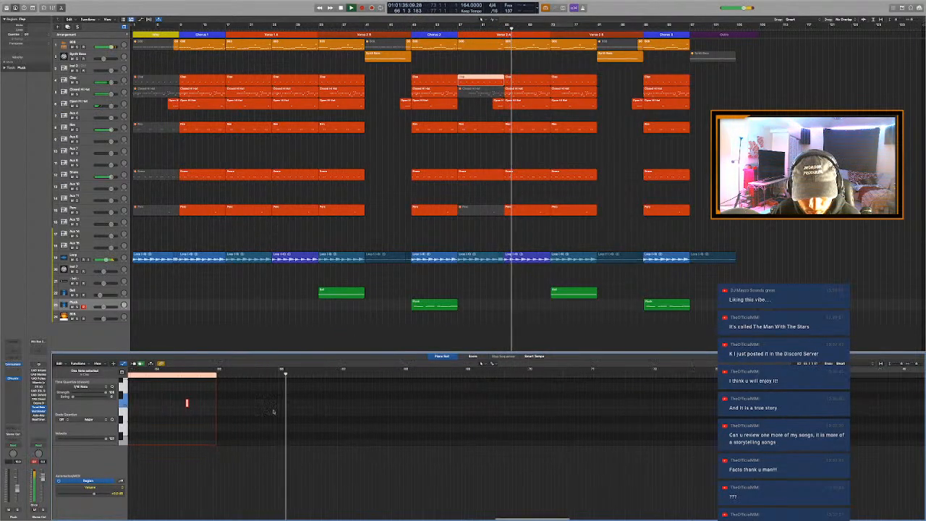
{"action": "left_click_drag", "start_coordinate": [276, 395], "coordinate": [345, 417]}
{"action": "key", "text": "ctrl+m"}
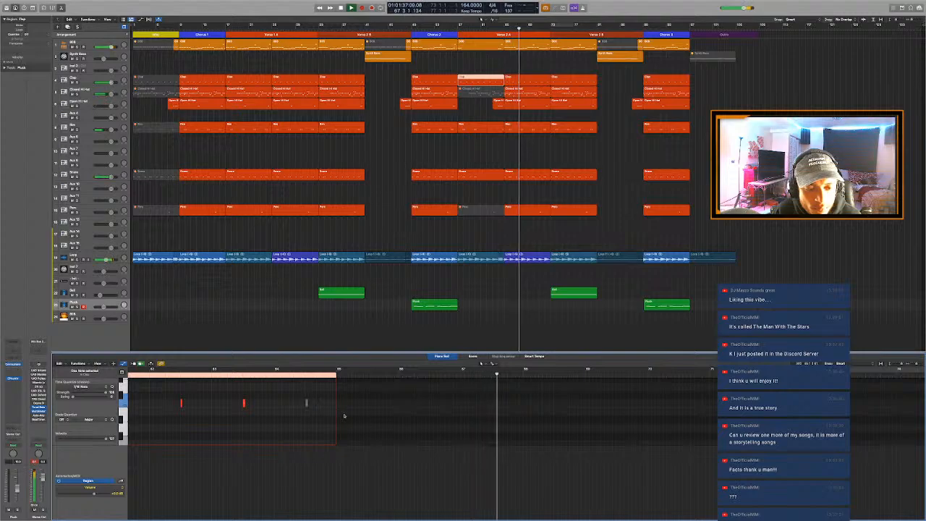
{"action": "right_click", "coordinate": [345, 418]}
{"action": "left_click", "coordinate": [399, 271]}
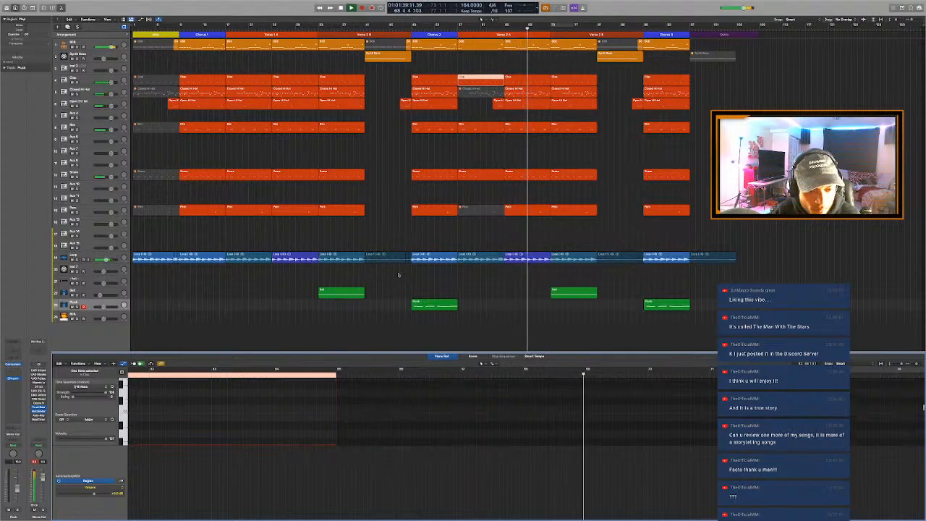
{"action": "key", "text": "e"}
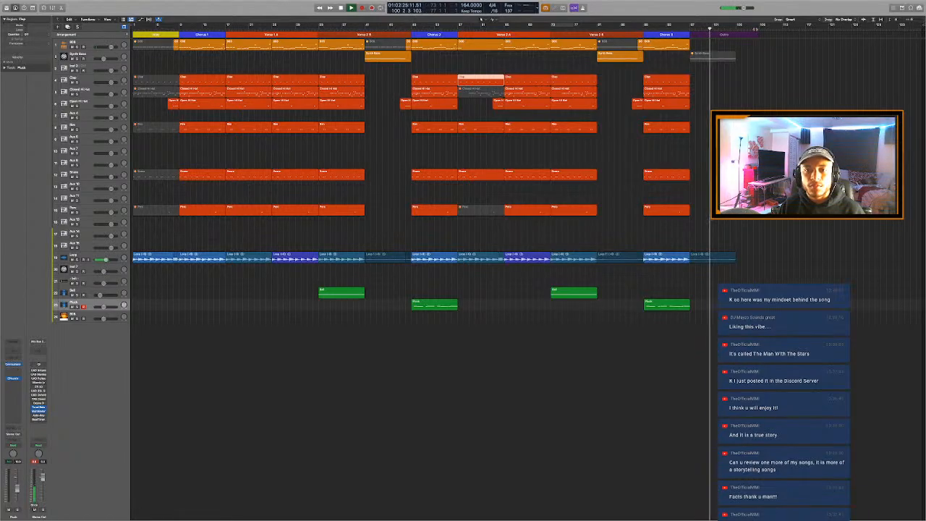
Set the cycle range over the whole song from bar 1 to 109 and bounce it offline as an MP3
{"action": "left_click_drag", "start_coordinate": [756, 36], "coordinate": [68, 102]}
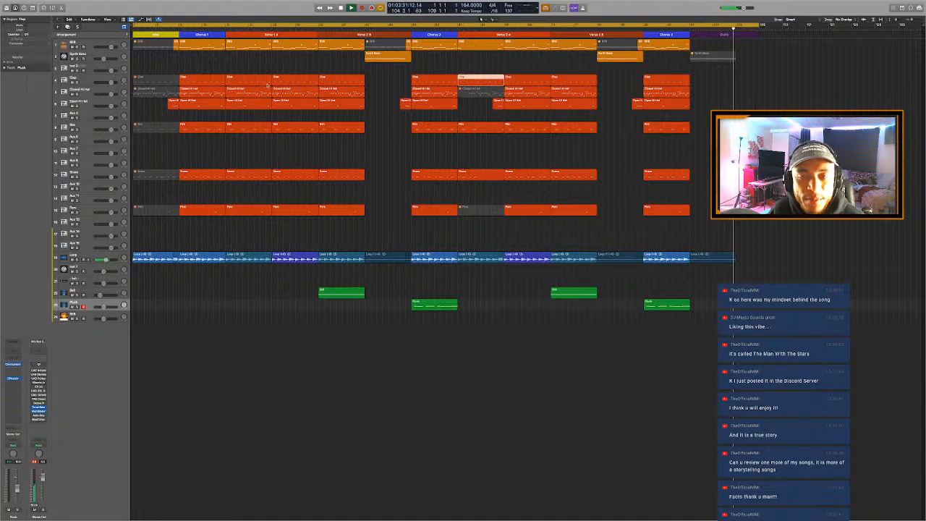
{"action": "key", "text": "super+b"}
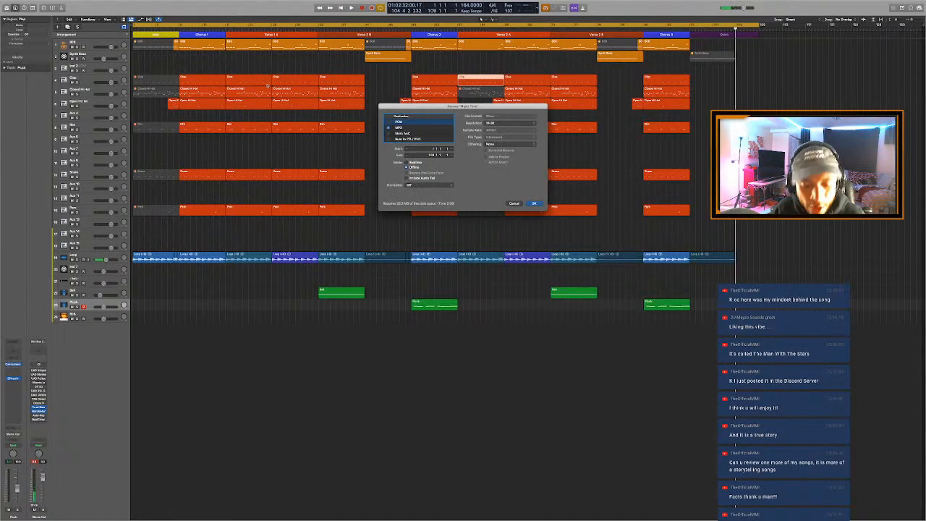
{"action": "left_click", "coordinate": [413, 129]}
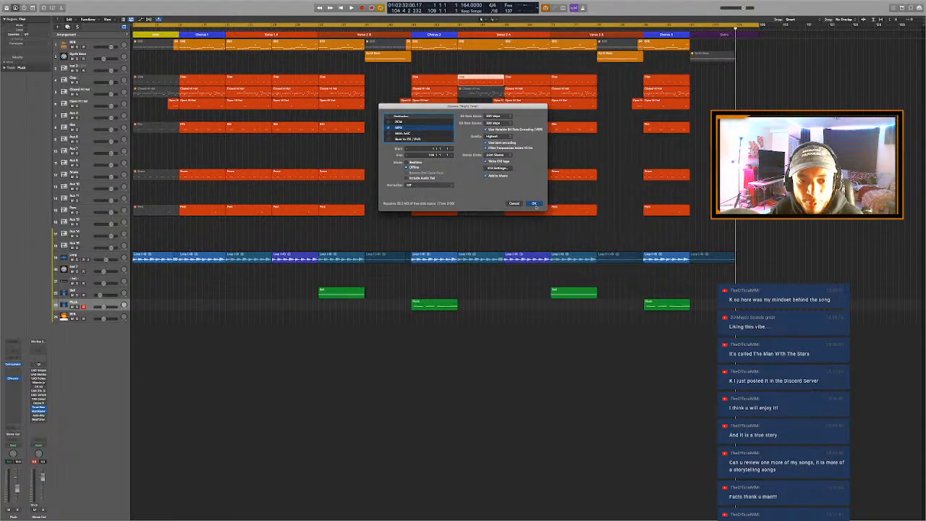
{"action": "key", "text": "Return"}
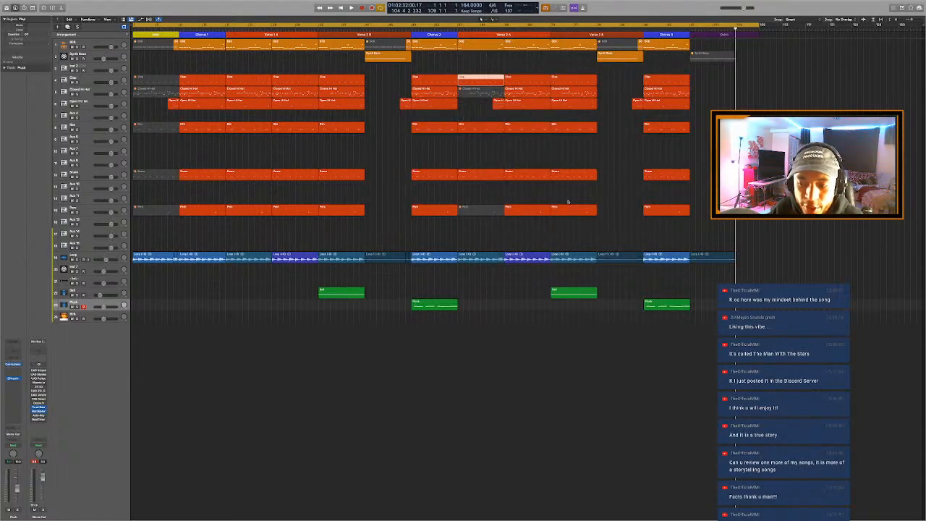
{"action": "left_click", "coordinate": [613, 264]}
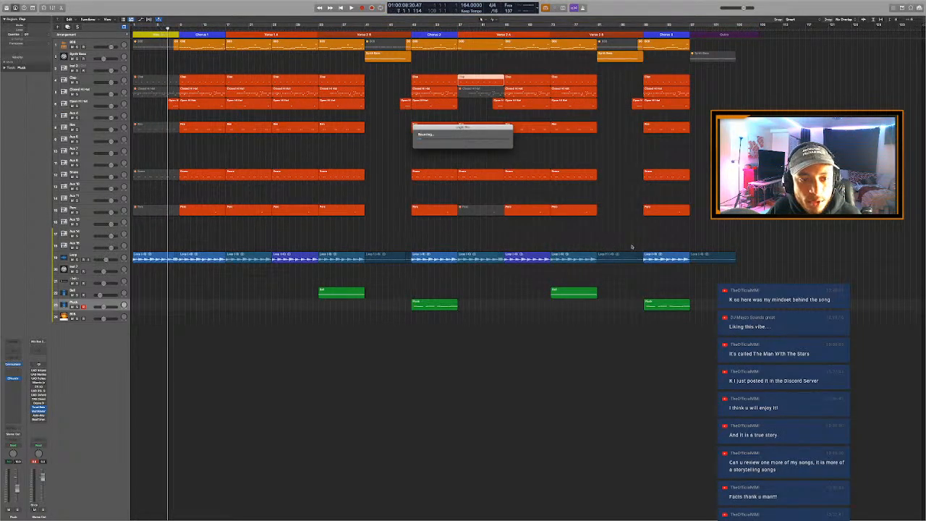
Switch to Discord and listen to the embedded song The Man With The Stars in the music-feedback channel
{"action": "key", "text": "super+Tab"}
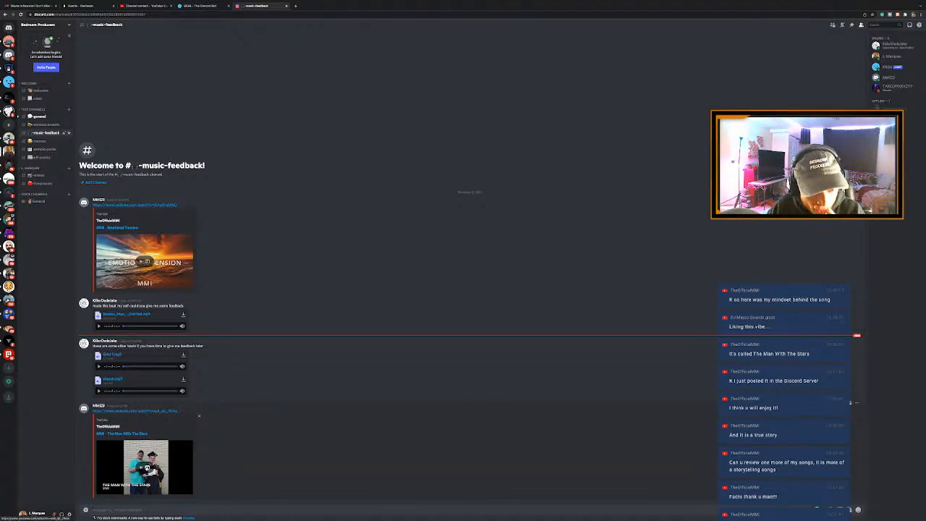
{"action": "left_click", "coordinate": [151, 468]}
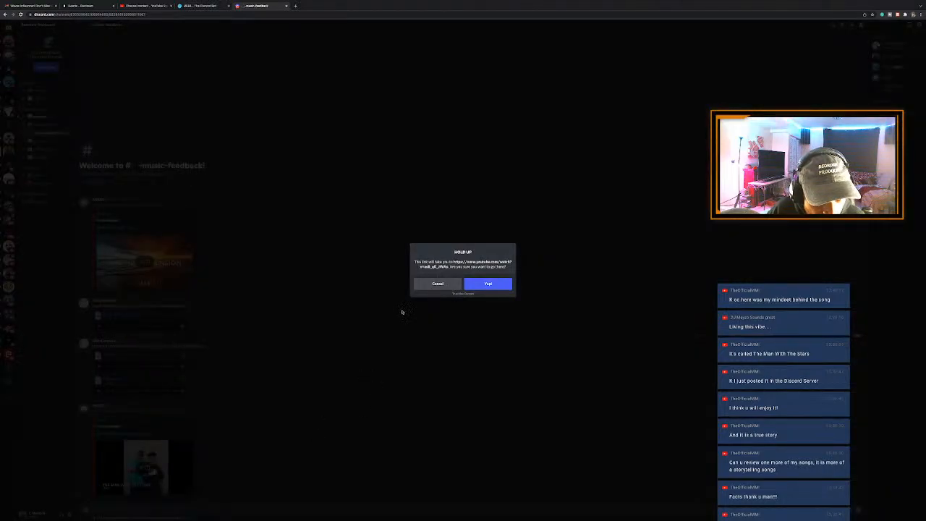
{"action": "left_click", "coordinate": [441, 284]}
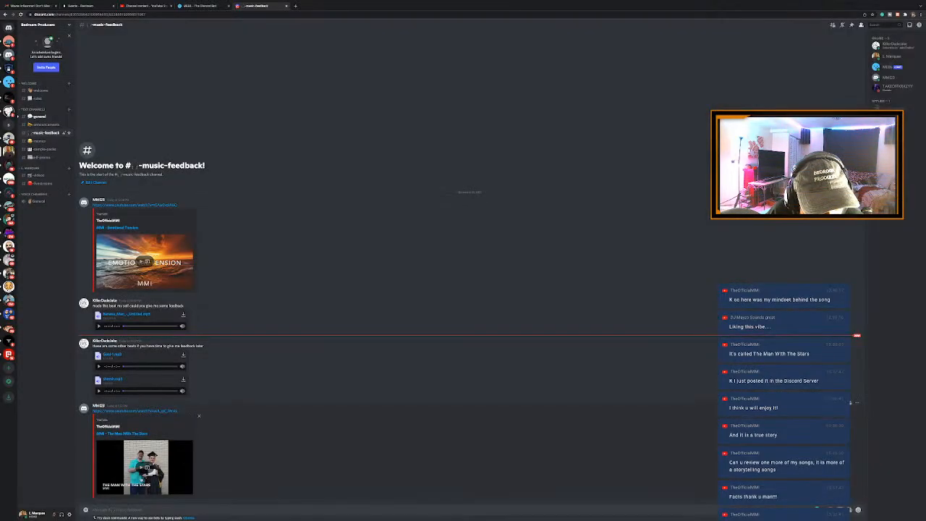
{"action": "left_click", "coordinate": [139, 468]}
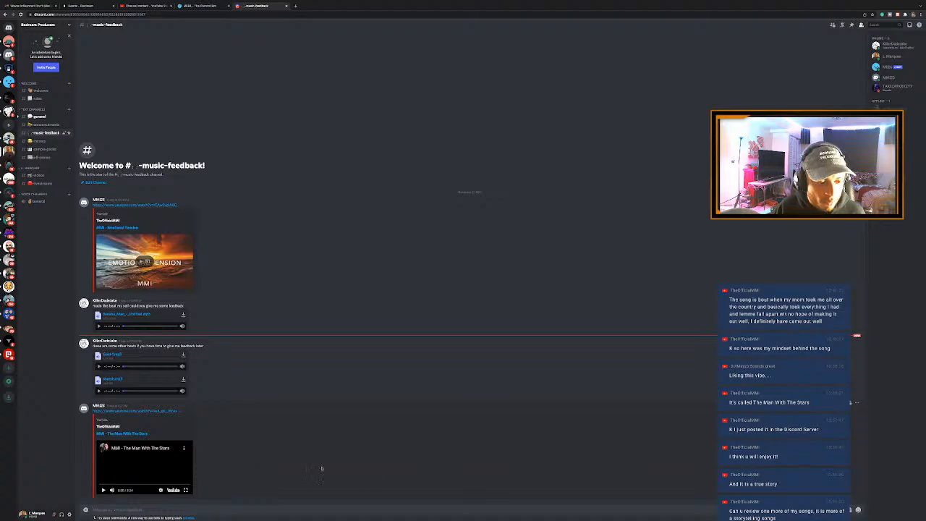
{"action": "left_click", "coordinate": [145, 469]}
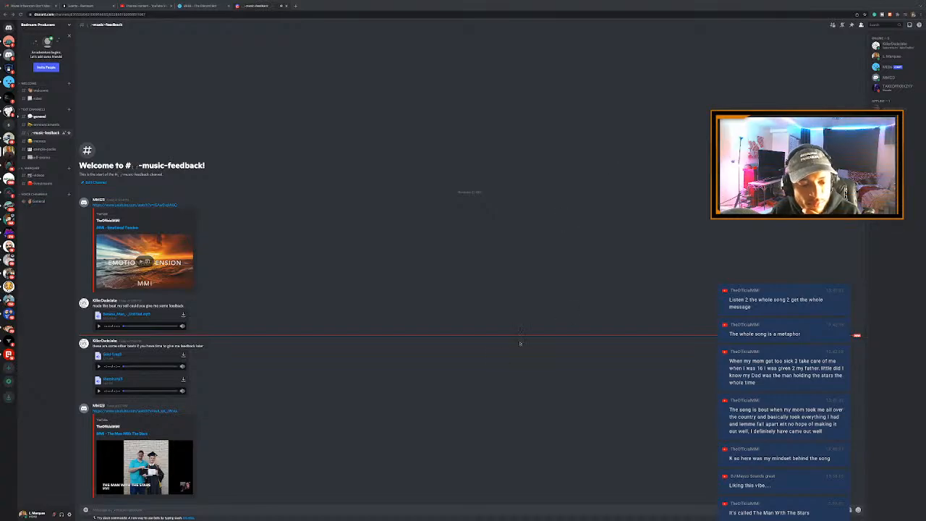
{"action": "left_click", "coordinate": [374, 430]}
{"action": "mouse_move", "coordinate": [164, 457]}
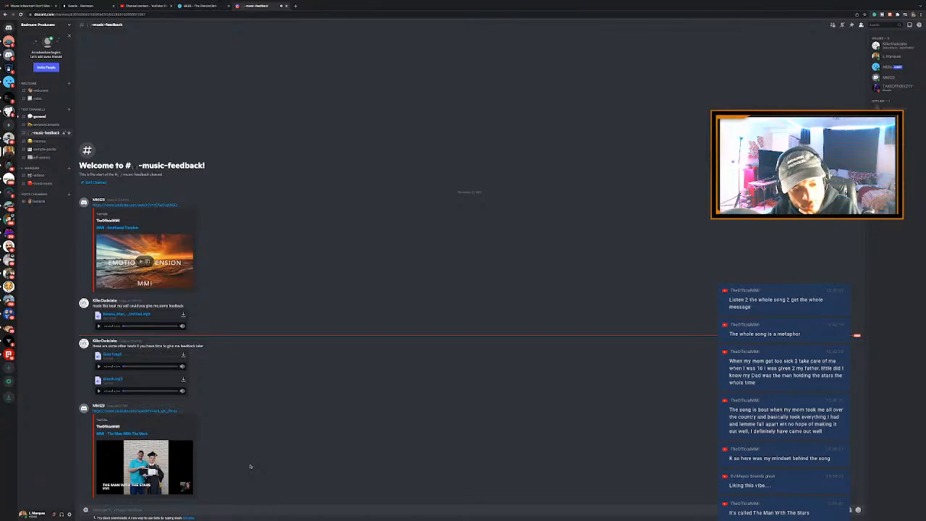
Play the embedded song The Man With The Stars in the music-feedback channel, and return to Logic Pro
{"action": "left_click", "coordinate": [178, 465]}
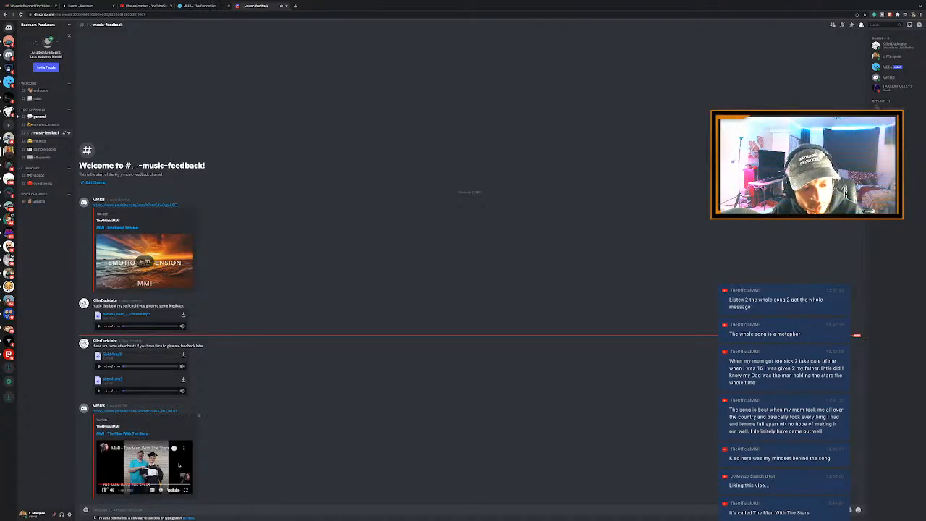
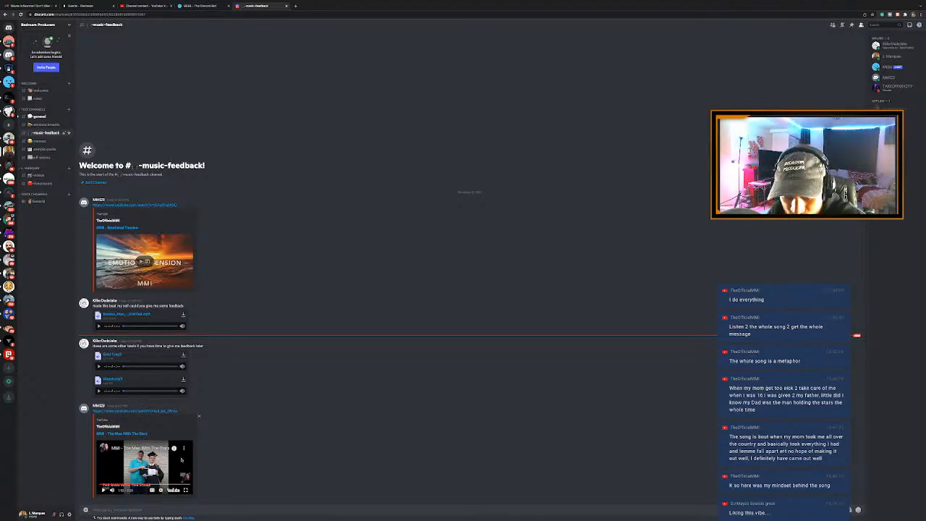
{"action": "key", "text": "ctrl+Right"}
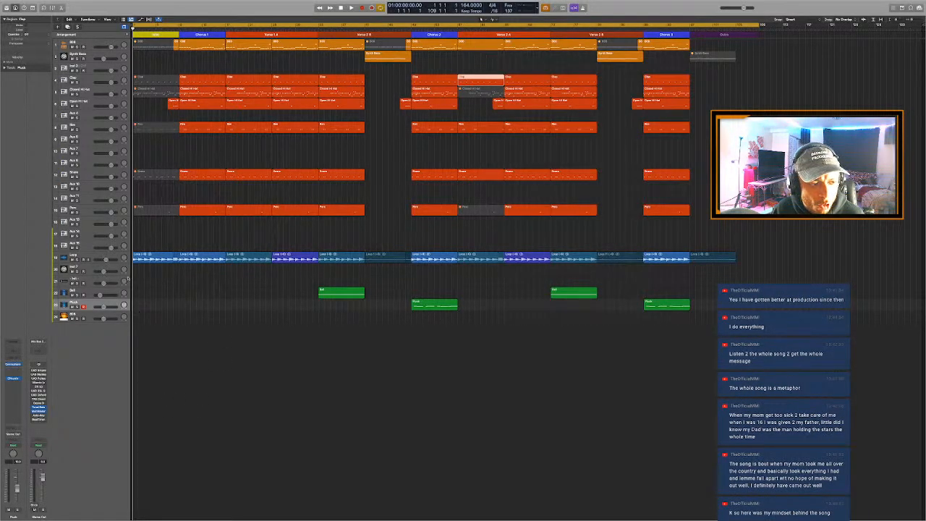
Show volume automation for the Loop track, add an automation point at bar 1, and place the playhead at bar 9
{"action": "left_click", "coordinate": [95, 256]}
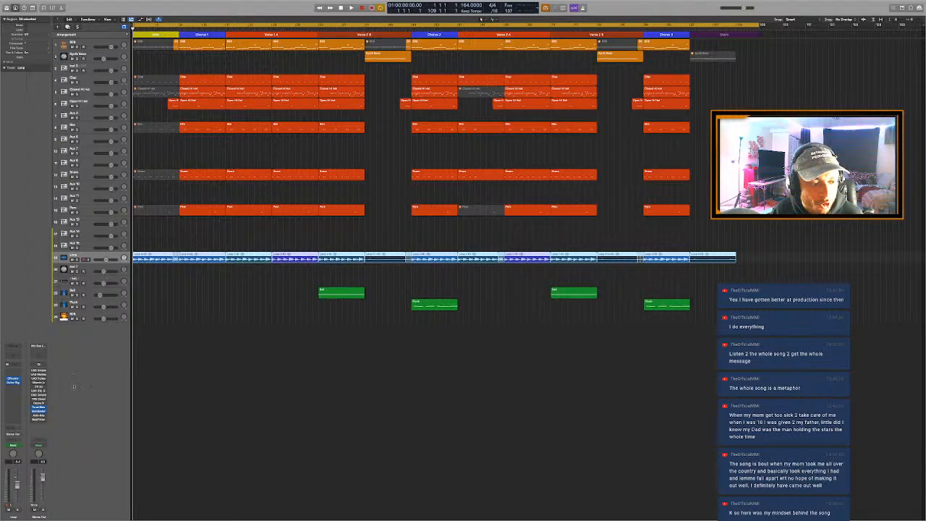
{"action": "left_click", "coordinate": [204, 322]}
{"action": "key", "text": "a"}
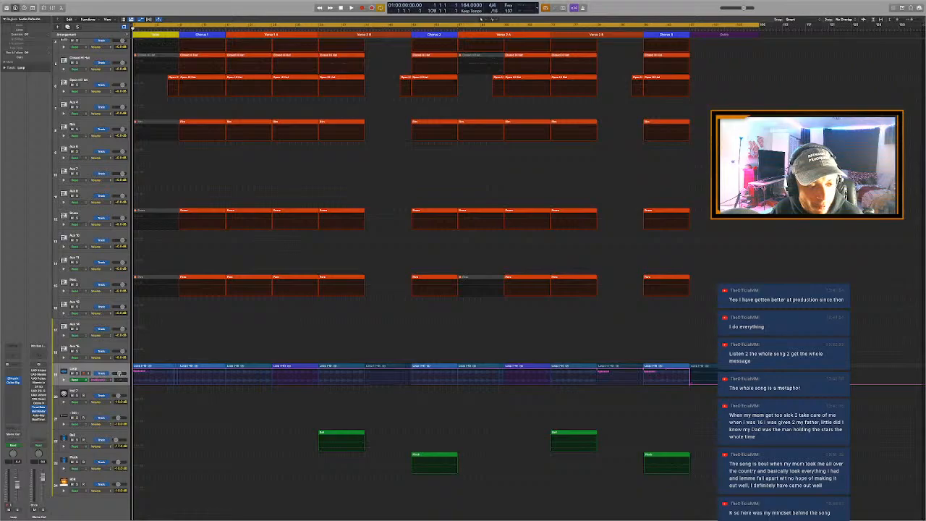
{"action": "left_click", "coordinate": [120, 374]}
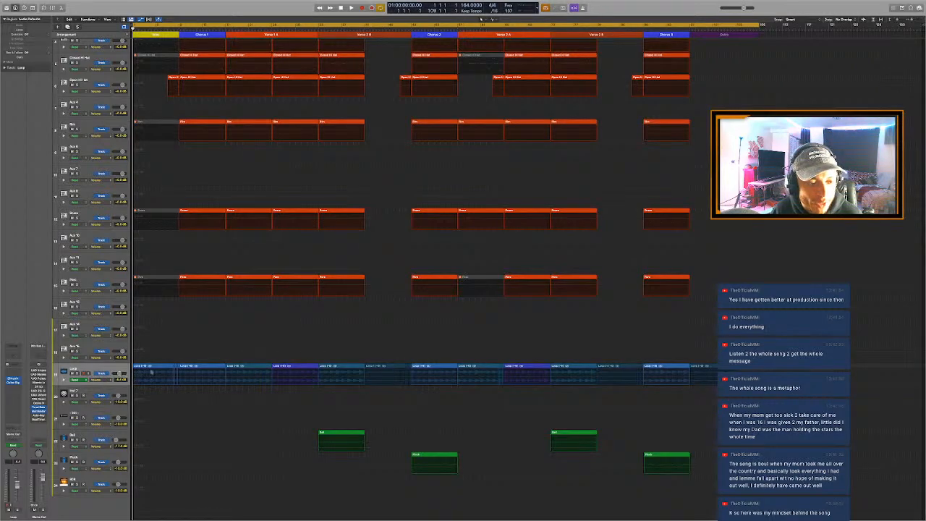
{"action": "scroll", "coordinate": [152, 372], "scroll_direction": "up", "scroll_amount": 5}
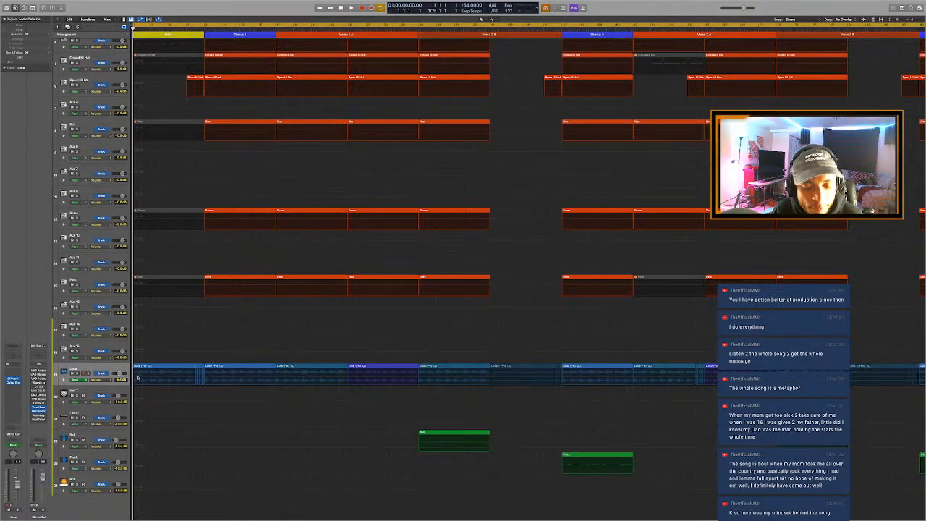
{"action": "left_click", "coordinate": [134, 376]}
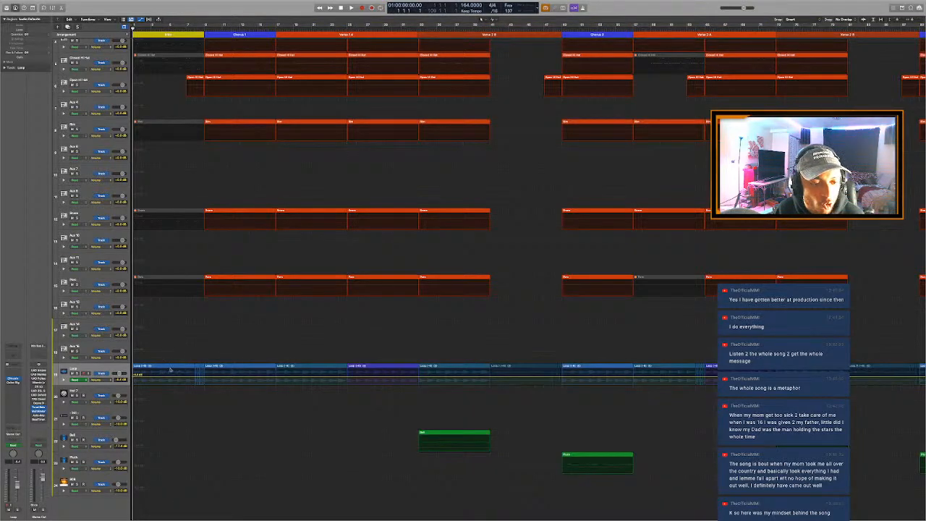
{"action": "left_click", "coordinate": [205, 30]}
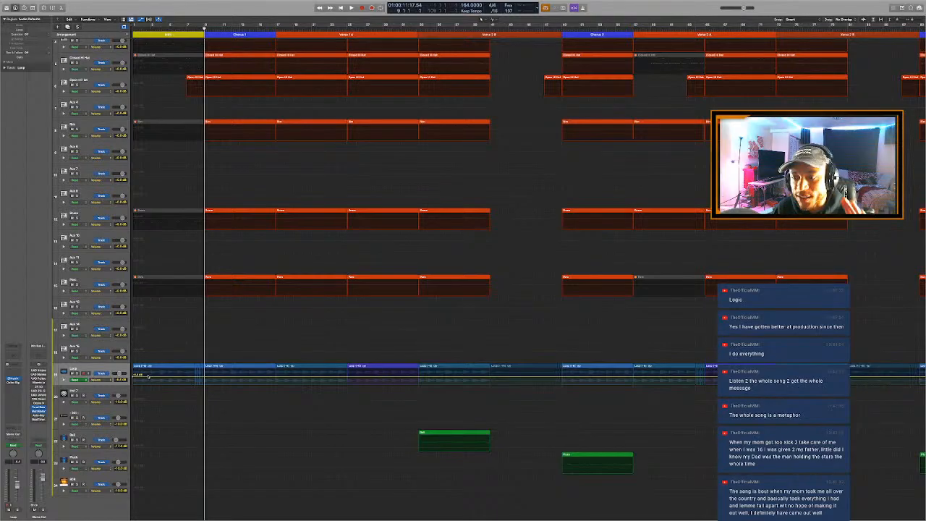
Switch to Discord to close the music-feedback browser tab, and return to Logic Pro
{"action": "key", "text": "ctrl+Left"}
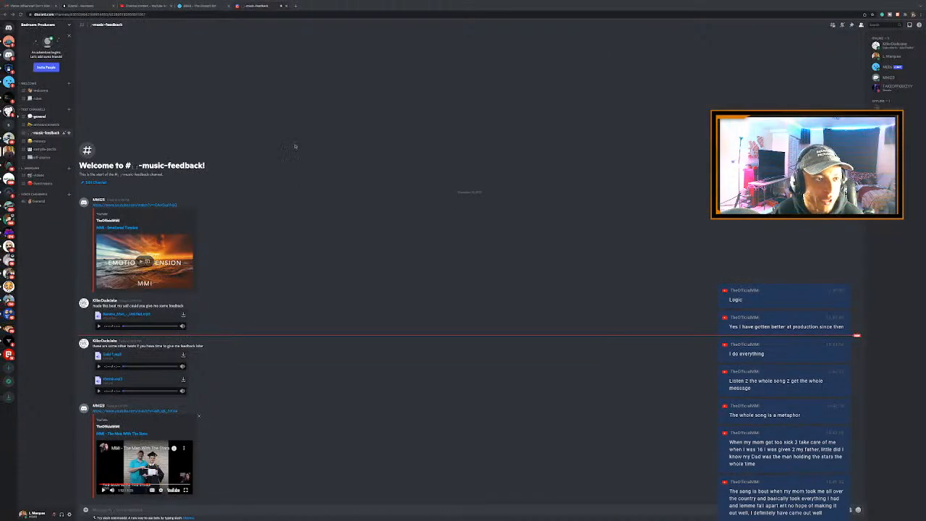
{"action": "left_click", "coordinate": [286, 6]}
{"action": "key", "text": "ctrl+Right"}
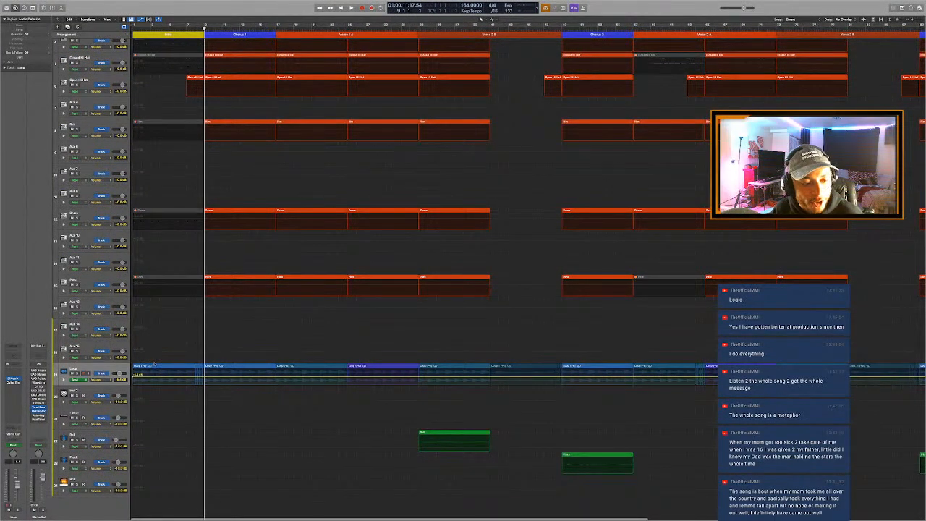
Turn the automation view off and on again, and remove the Loop track's volume automation point at bar 1
{"action": "left_click", "coordinate": [154, 365]}
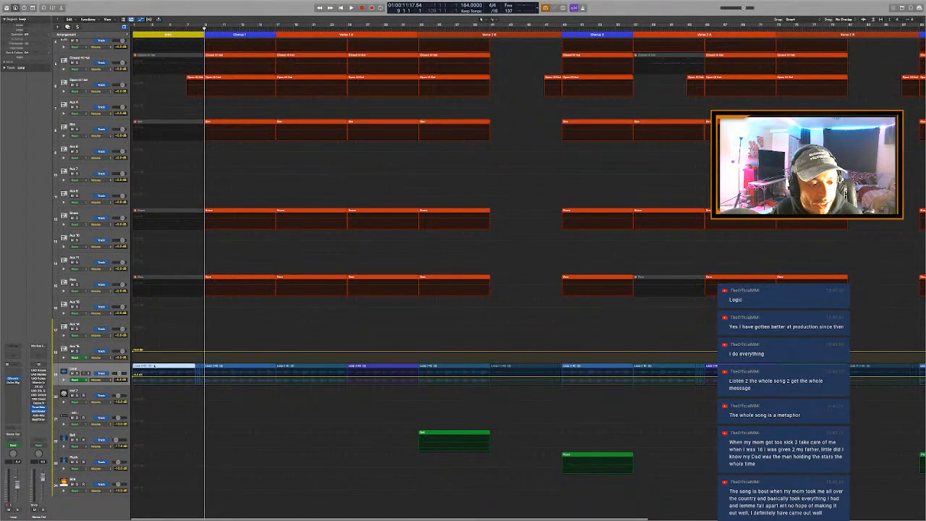
{"action": "left_click", "coordinate": [210, 366]}
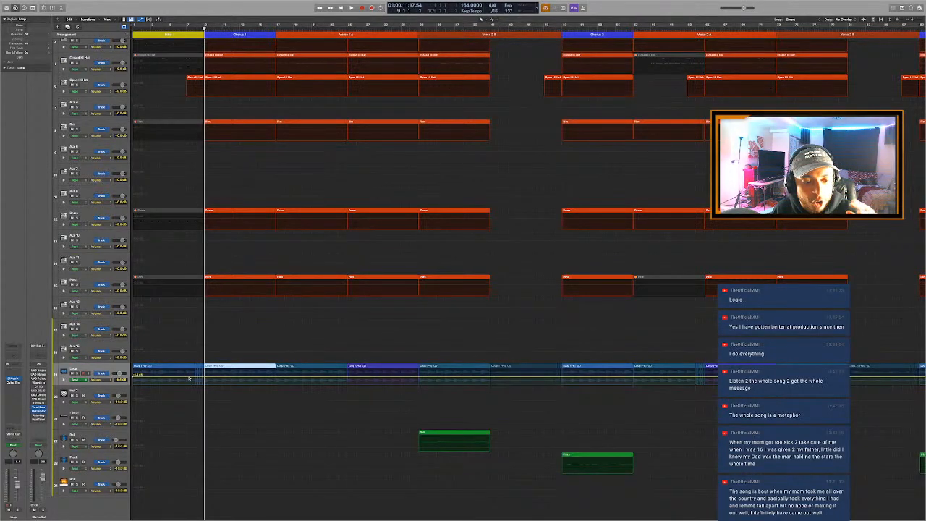
{"action": "key", "text": "a"}
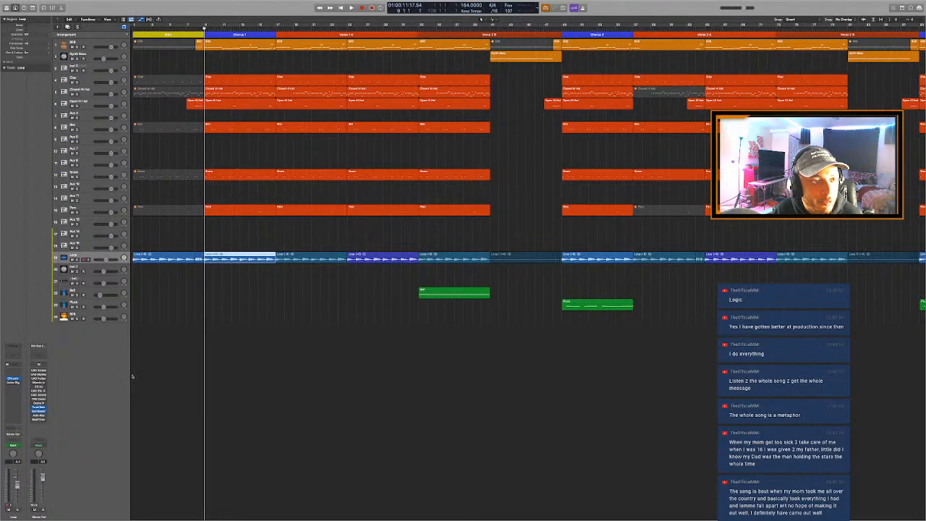
{"action": "left_click", "coordinate": [140, 20]}
{"action": "key", "text": "a"}
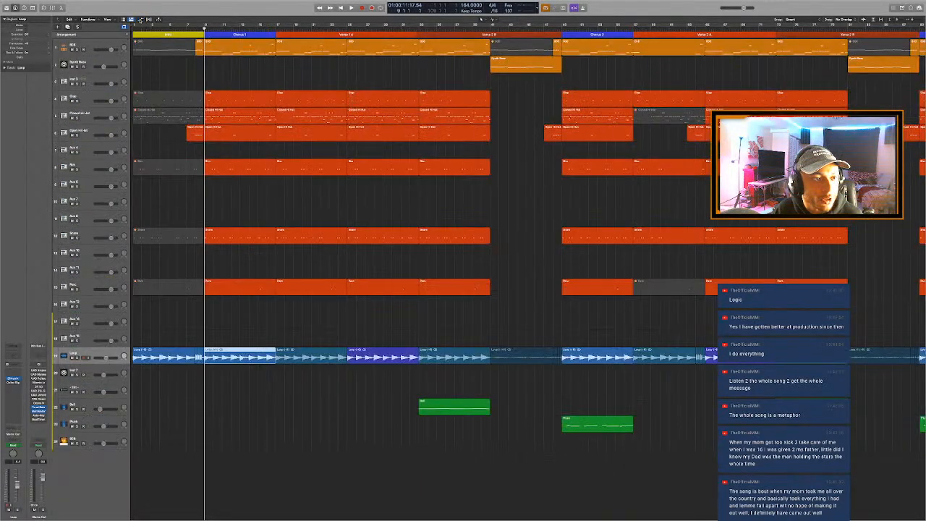
{"action": "key", "text": "a"}
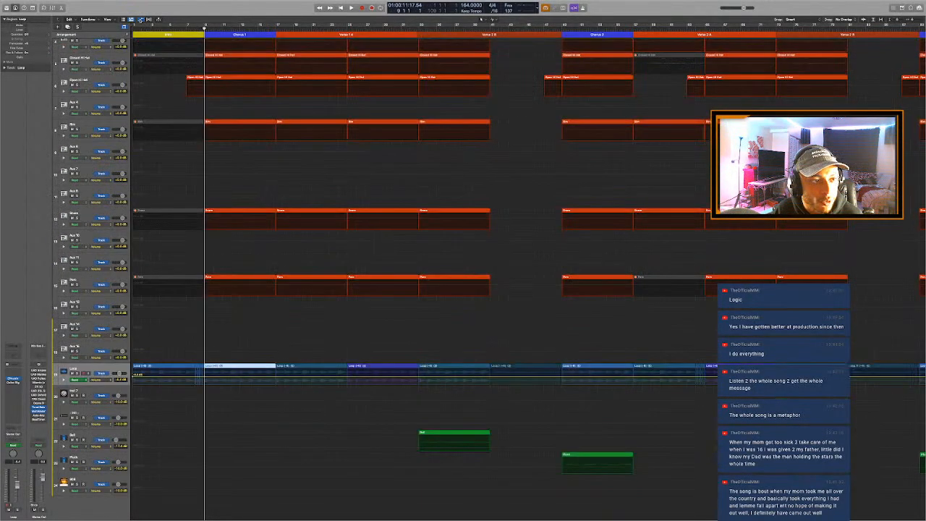
{"action": "double_click", "coordinate": [132, 376]}
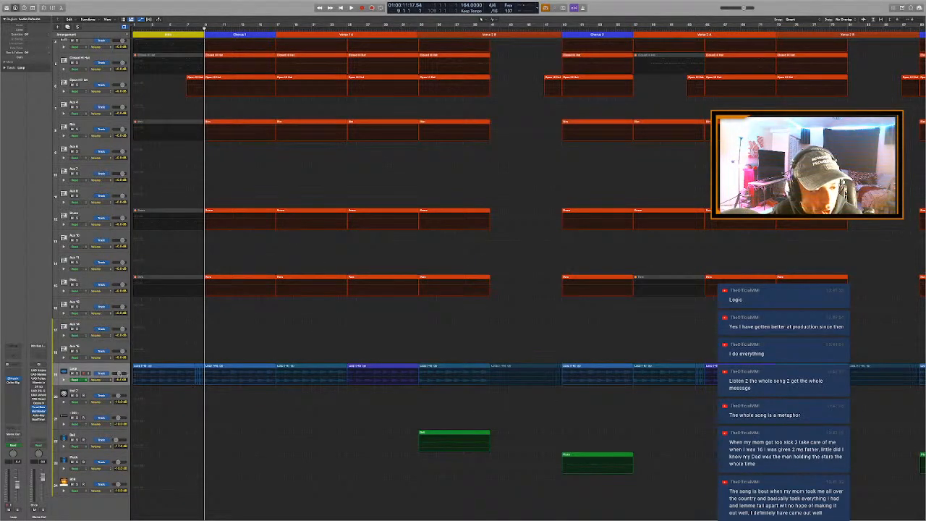
Add volume automation points to the Loop track during the intro, and lower the level where Chorus 1 starts at bar 9
{"action": "left_click", "coordinate": [120, 373]}
{"action": "left_click_drag", "start_coordinate": [119, 374], "coordinate": [120, 373]}
{"action": "left_click", "coordinate": [140, 377]}
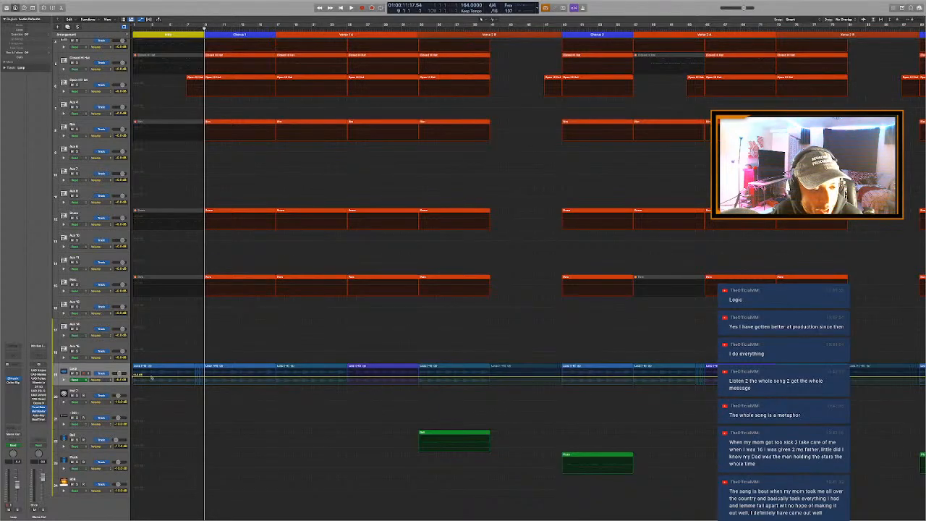
{"action": "left_click", "coordinate": [152, 375]}
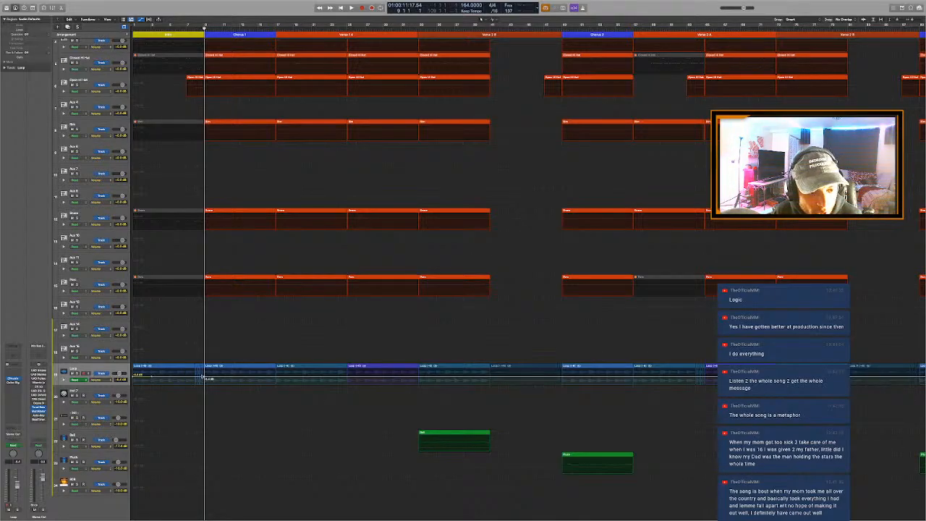
{"action": "left_click_drag", "start_coordinate": [204, 377], "coordinate": [208, 379]}
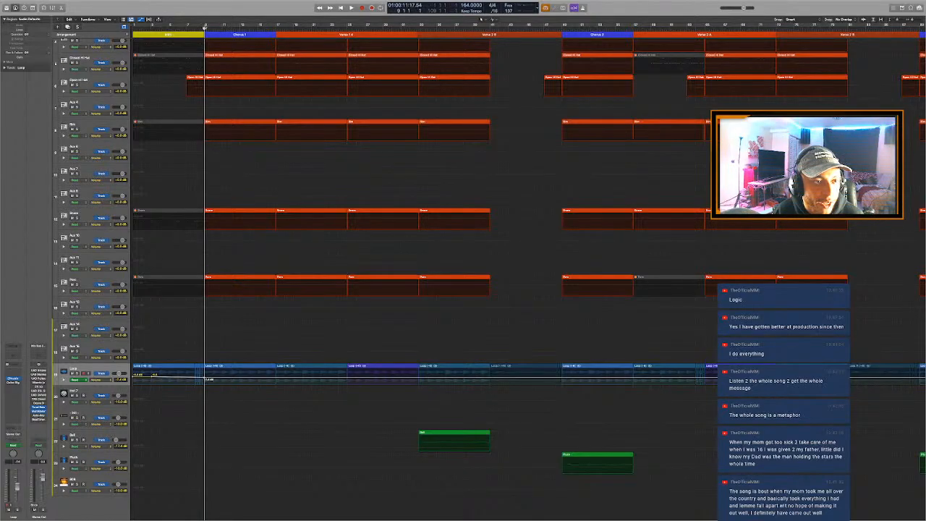
Examine the Loop track's volume automation around the change from the intro to Chorus 1
{"action": "left_click_drag", "start_coordinate": [205, 27], "coordinate": [202, 27]}
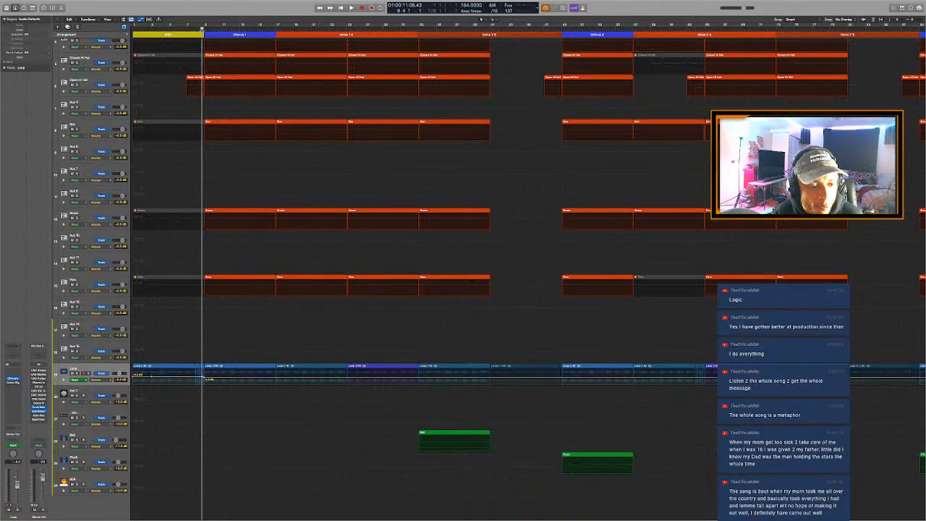
{"action": "key", "text": "super+Right"}
{"action": "key", "text": "super+Right"}
{"action": "key", "text": "super+Right"}
{"action": "key", "text": "super+Right"}
{"action": "key", "text": "super+Right"}
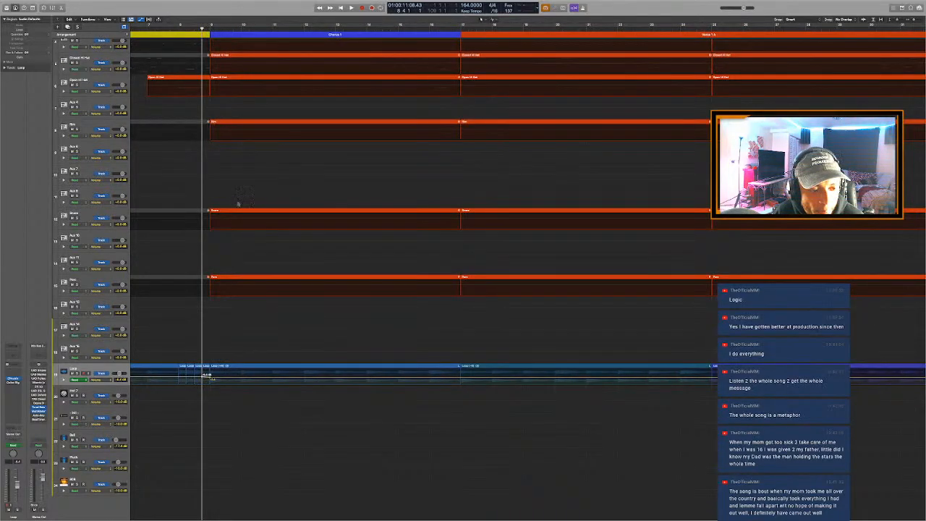
{"action": "key", "text": "super+Left"}
{"action": "key", "text": "super+Left"}
{"action": "key", "text": "super+Left"}
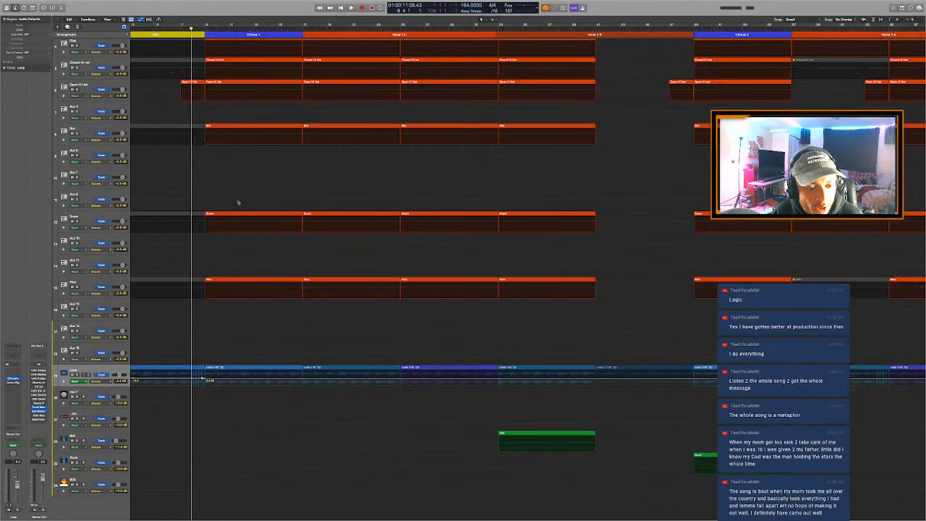
{"action": "key", "text": "super+Left"}
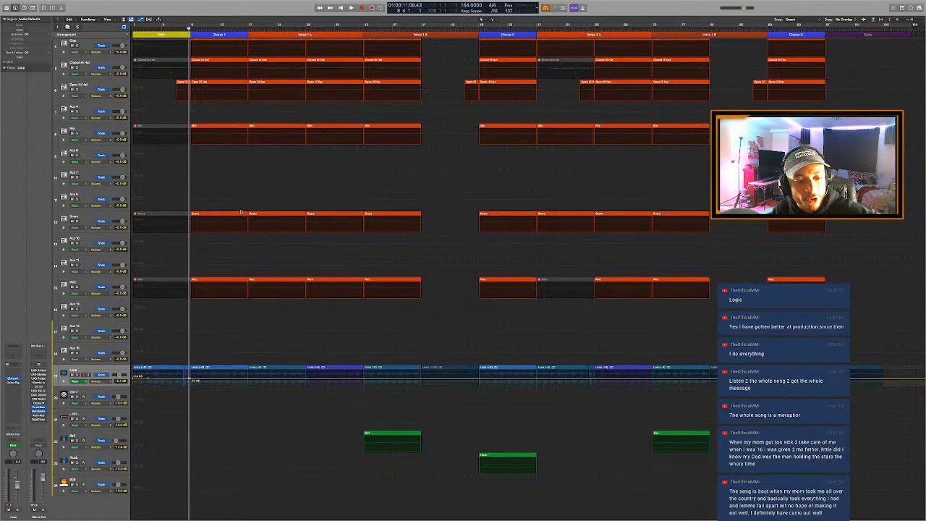
Hide the track automation and insert the Gain plug-in on the Loop track
{"action": "left_click", "coordinate": [199, 368]}
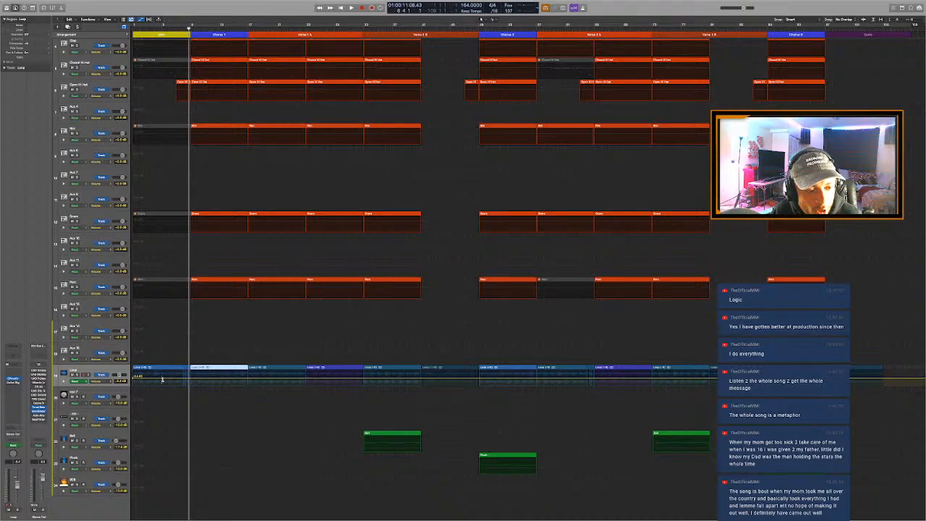
{"action": "key", "text": "a"}
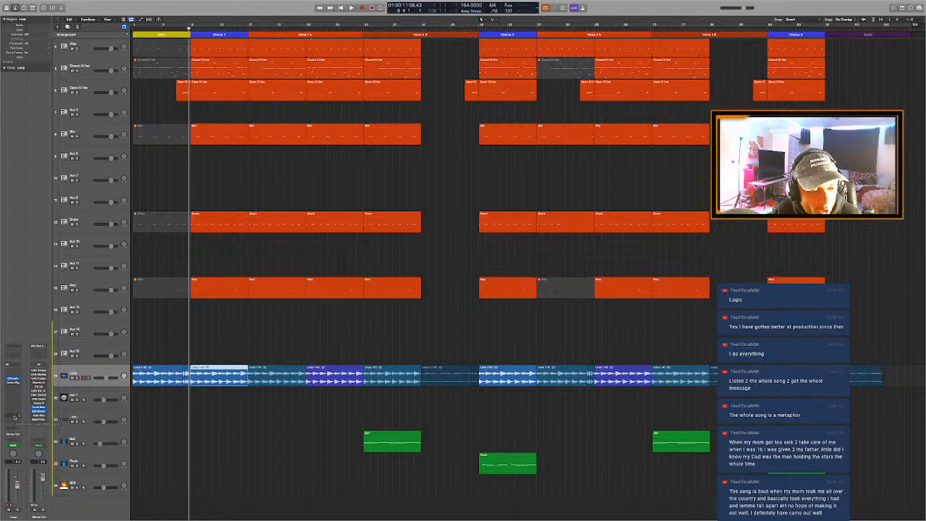
{"action": "left_click", "coordinate": [14, 417]}
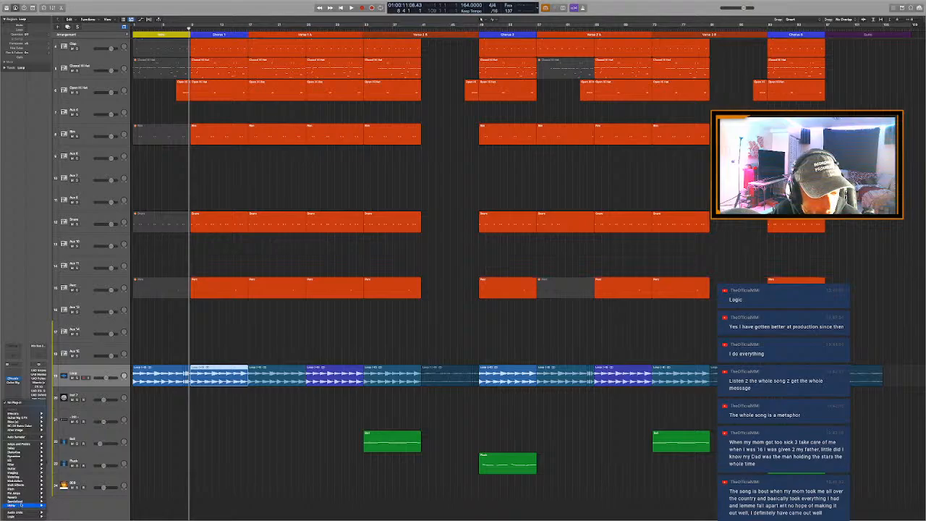
{"action": "mouse_move", "coordinate": [21, 502]}
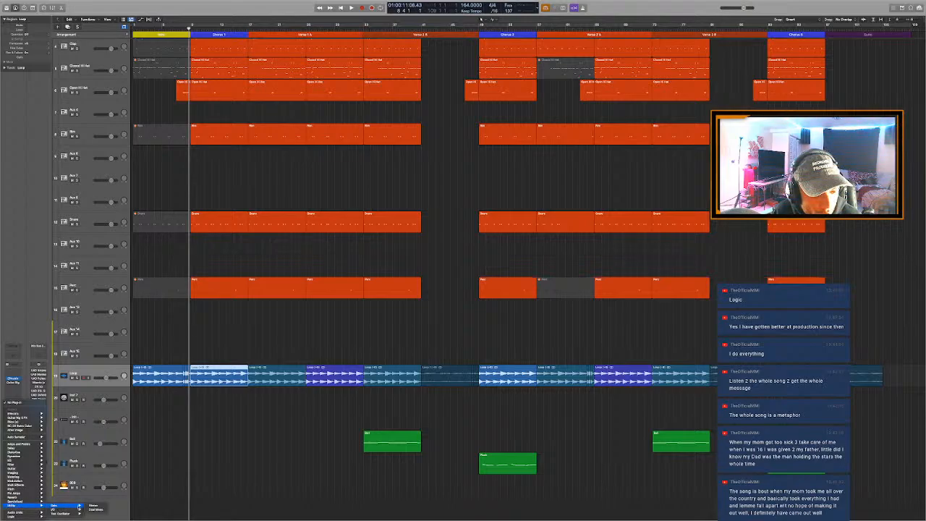
{"action": "left_click", "coordinate": [89, 508]}
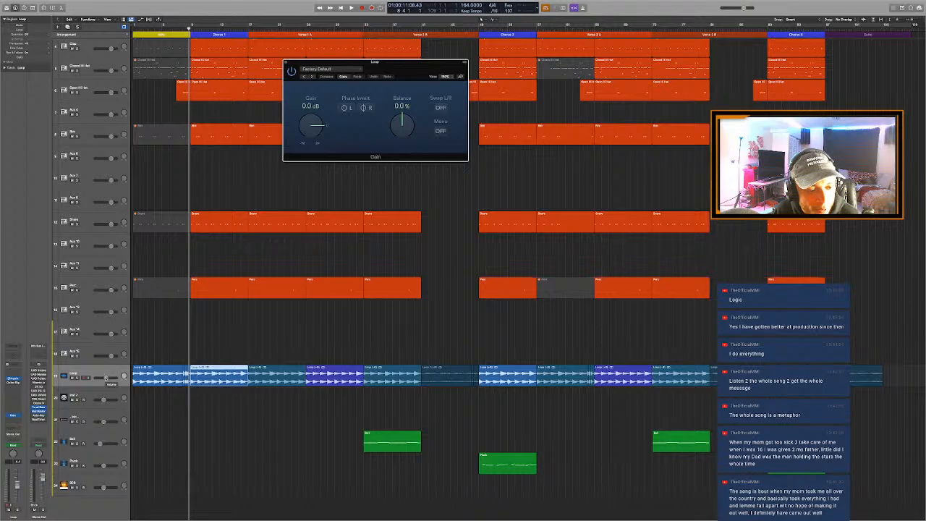
Show the Loop track's volume automation, draw a level drop at the start of Chorus 1, and briefly play the transition
{"action": "key", "text": "a"}
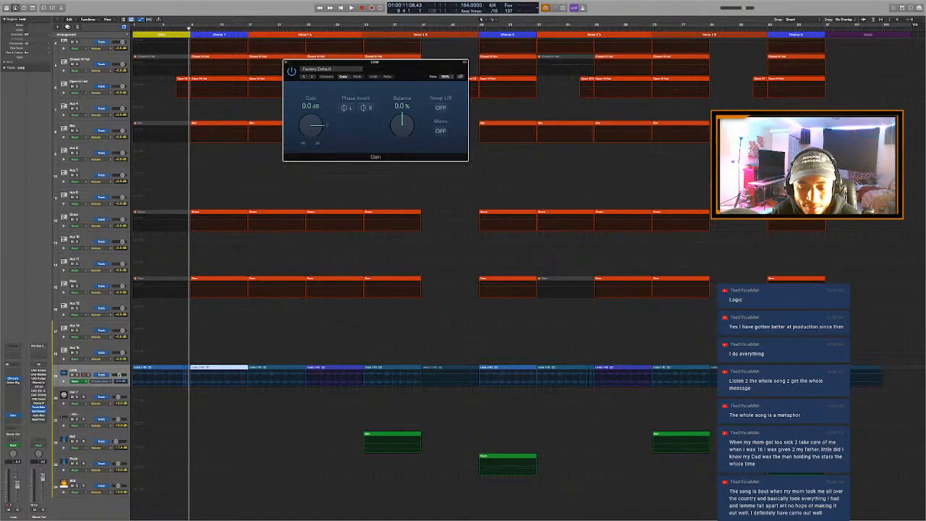
{"action": "left_click", "coordinate": [120, 375]}
{"action": "left_click", "coordinate": [194, 380]}
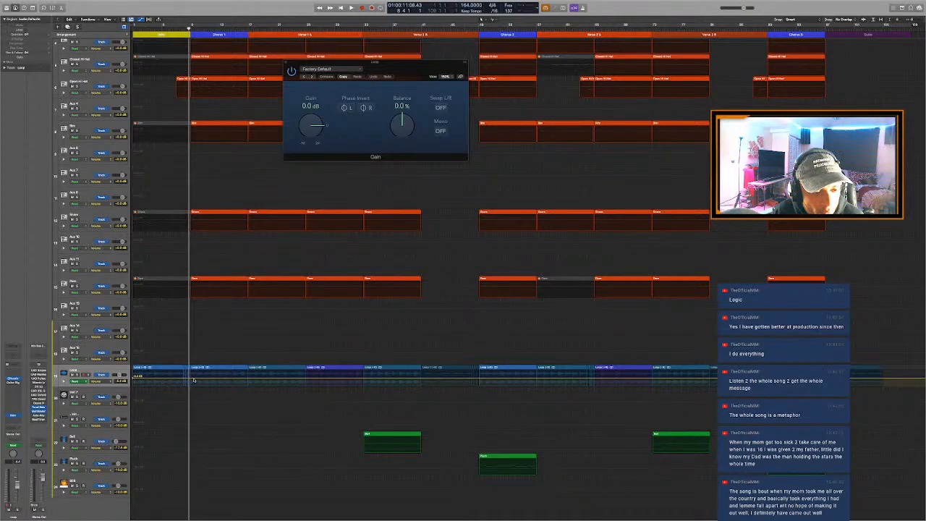
{"action": "left_click_drag", "start_coordinate": [193, 380], "coordinate": [197, 381]}
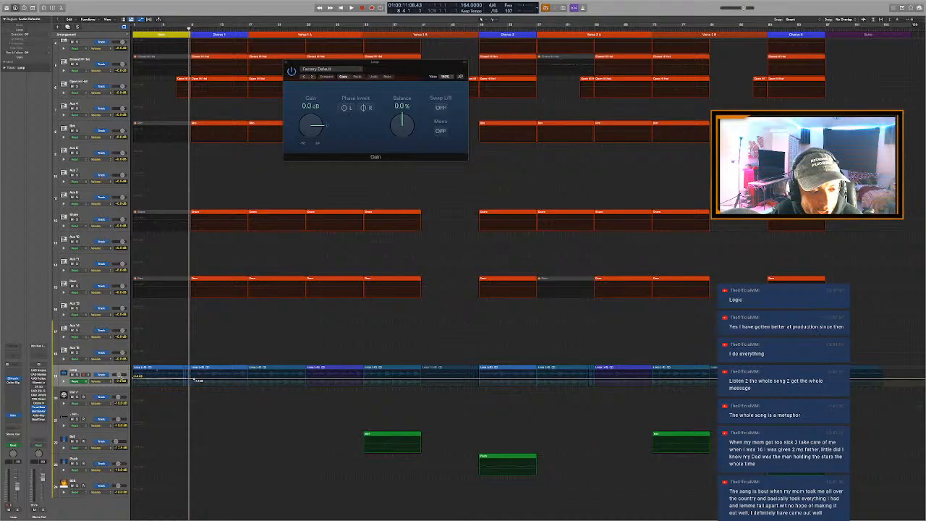
{"action": "key", "text": "a"}
{"action": "key", "text": "a"}
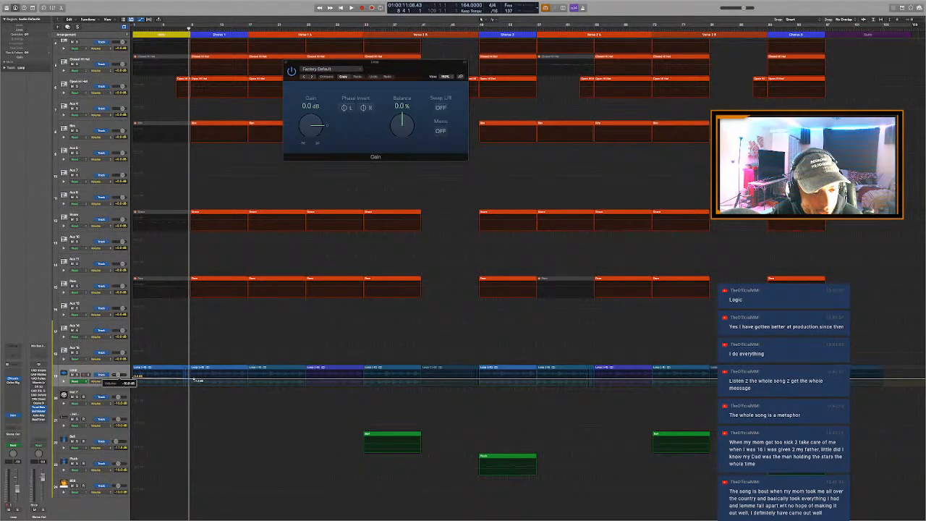
{"action": "key", "text": "space"}
{"action": "key", "text": "space"}
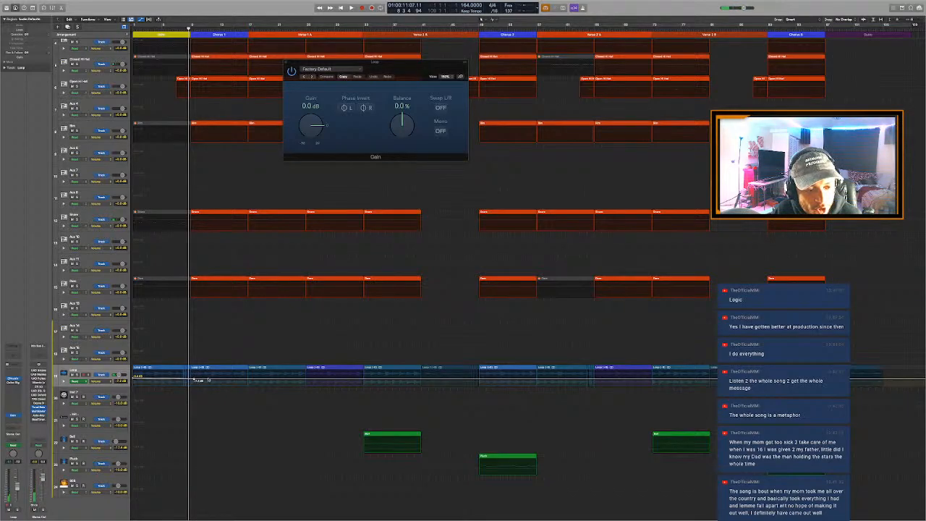
Undo the volume automation edits on the Loop track
{"action": "key", "text": "super+z"}
{"action": "key", "text": "super+z"}
{"action": "key", "text": "super+z"}
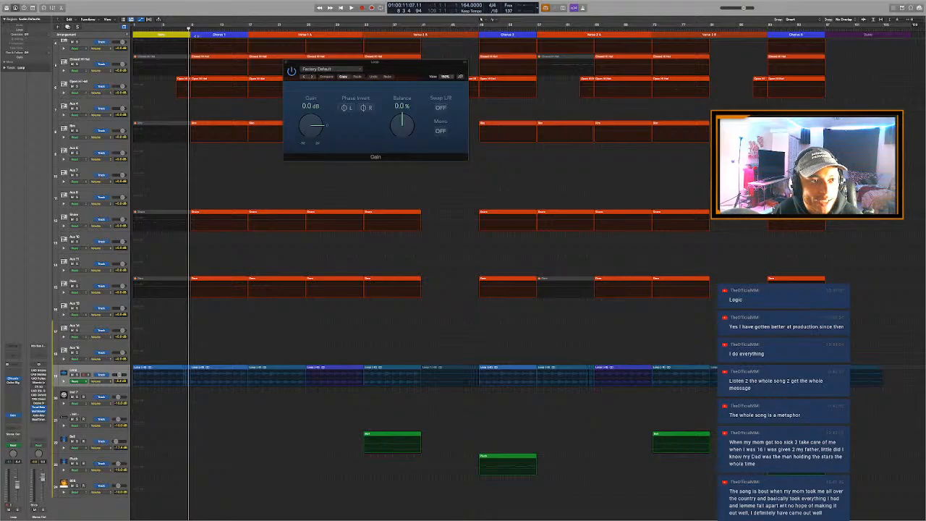
Try adding volume automation points on the Loop track in the intro and at the start of Chorus 1, and undo them
{"action": "left_click", "coordinate": [191, 31]}
{"action": "left_click", "coordinate": [314, 130]}
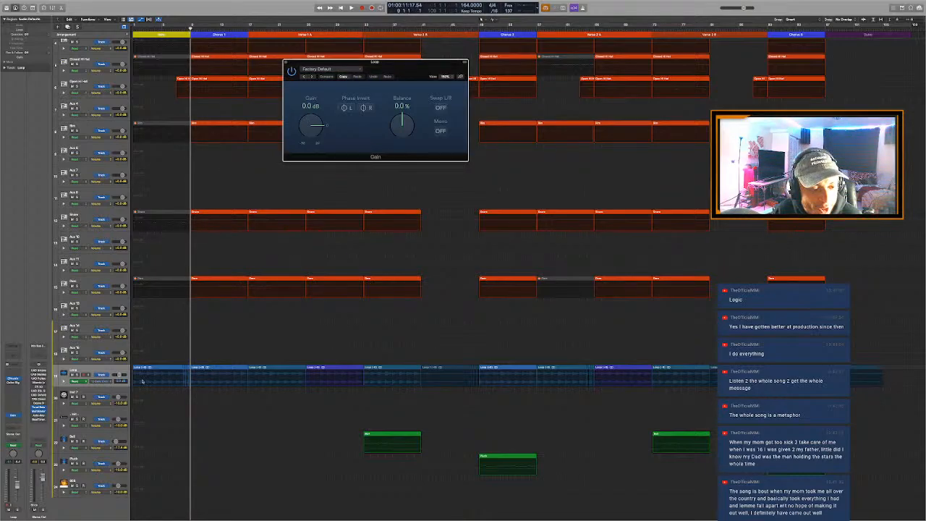
{"action": "left_click", "coordinate": [141, 380]}
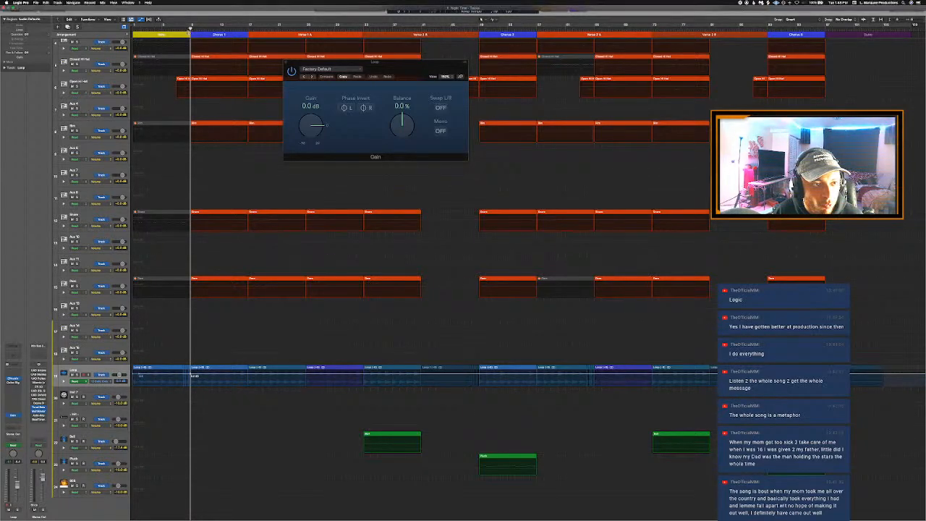
{"action": "left_click", "coordinate": [189, 29]}
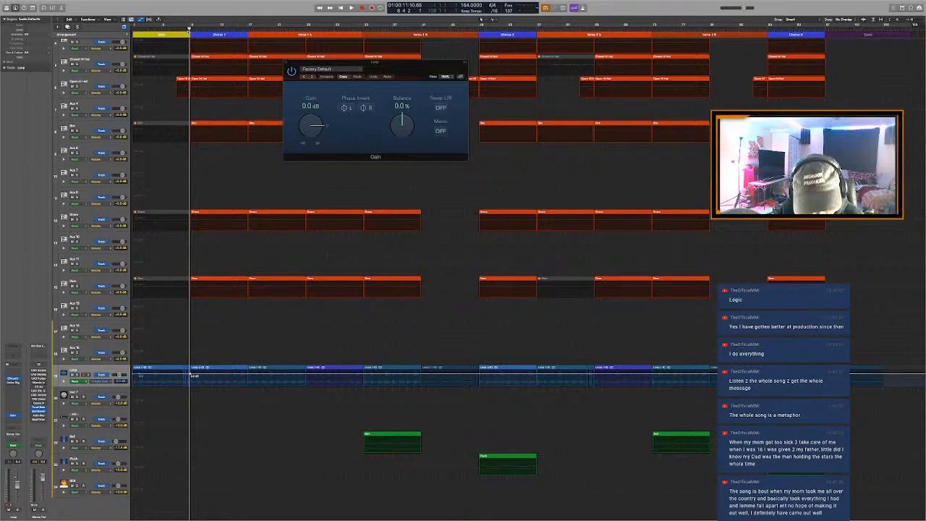
{"action": "left_click", "coordinate": [192, 375]}
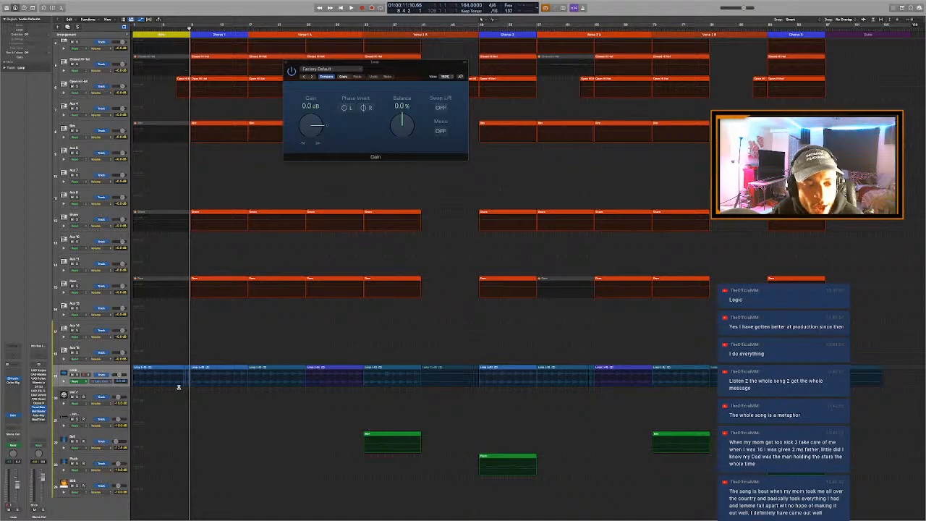
{"action": "key", "text": "super+z"}
Hide the track automation and fit the whole arrangement with all tracks in view
{"action": "key", "text": "a"}
{"action": "key", "text": "z"}
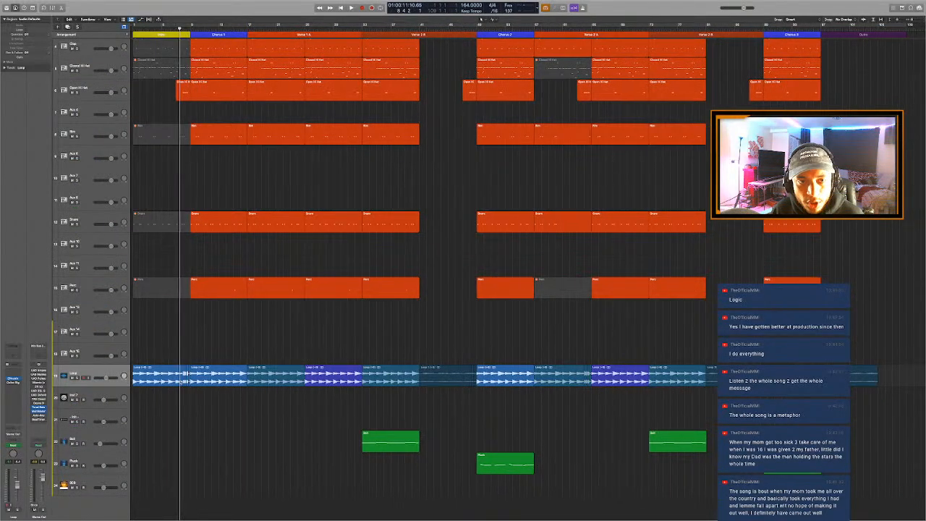
{"action": "key", "text": "super+Up"}
{"action": "key", "text": "super+Up"}
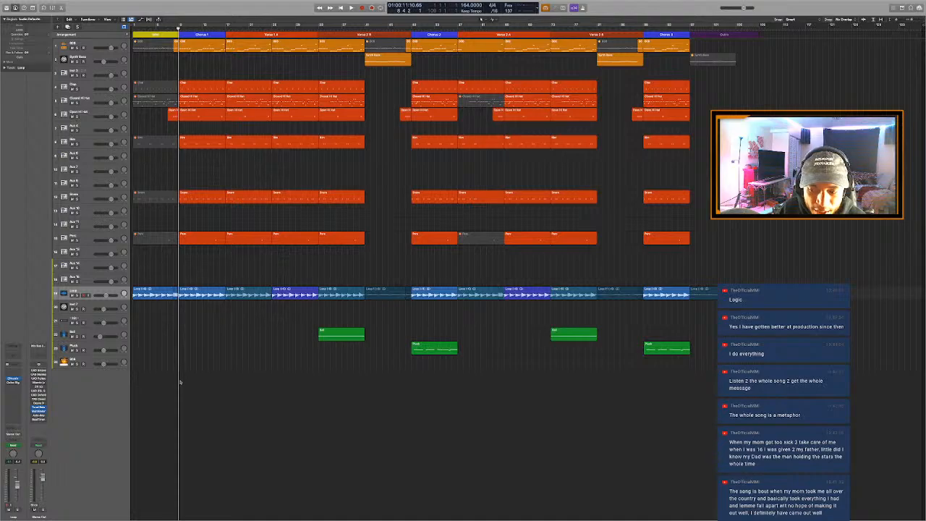
Switch to the browser, reopen the recently closed Discord music-feedback channel, and view the Bedroom Producers server's invite link
{"action": "key", "text": "ctrl+Left"}
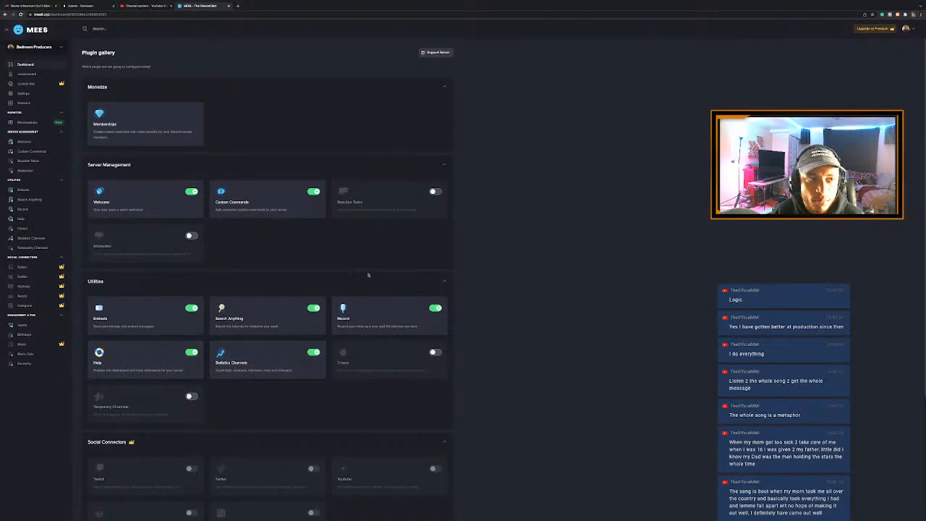
{"action": "left_click", "coordinate": [921, 14]}
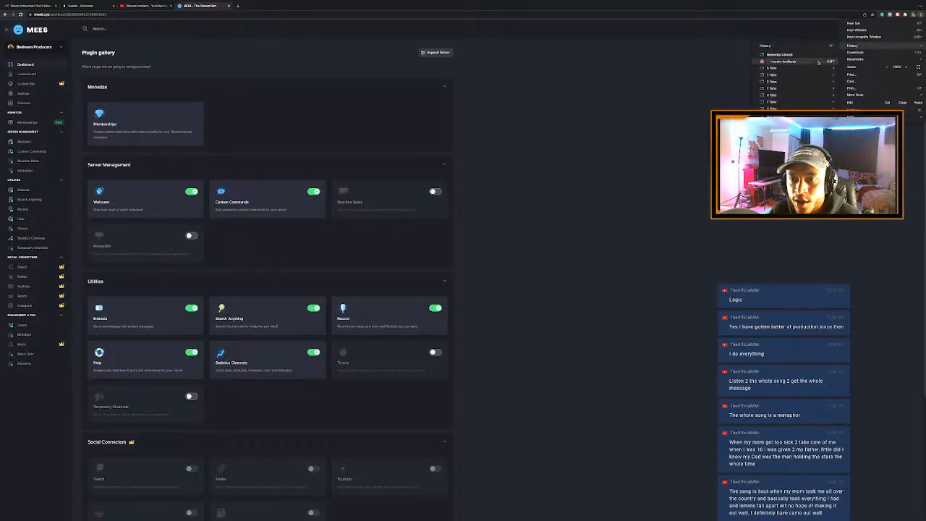
{"action": "left_click", "coordinate": [818, 62]}
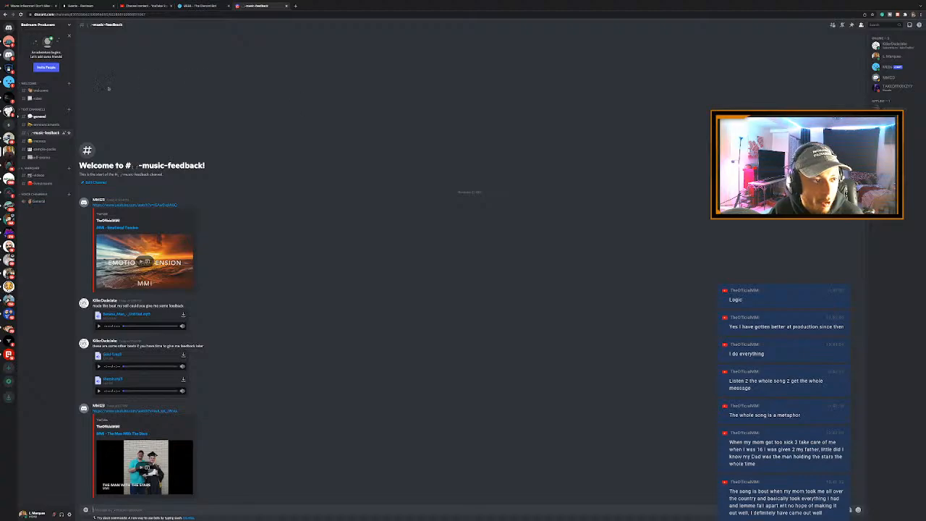
{"action": "left_click", "coordinate": [46, 67]}
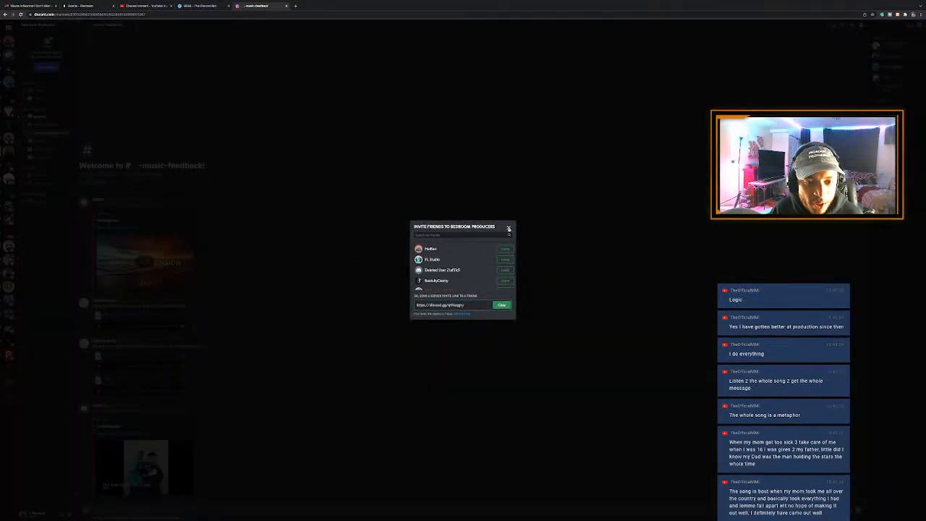
{"action": "left_click", "coordinate": [507, 228]}
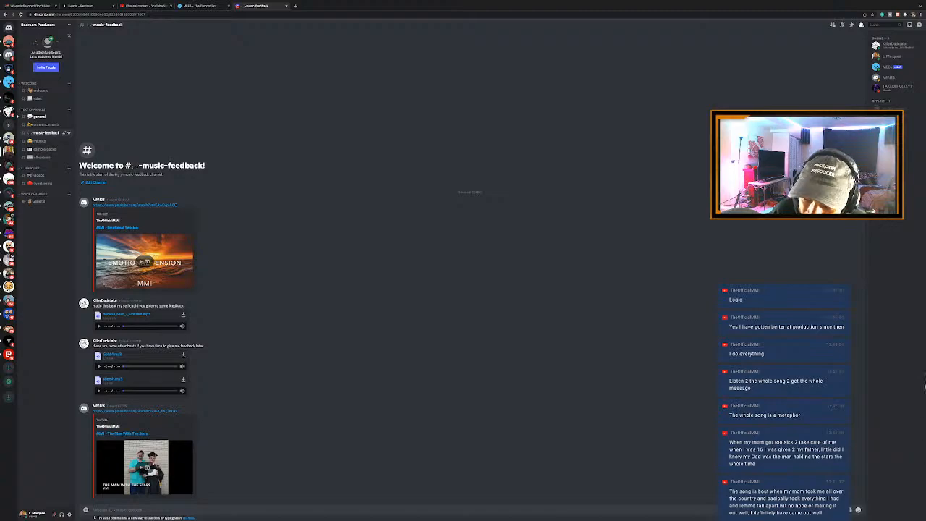